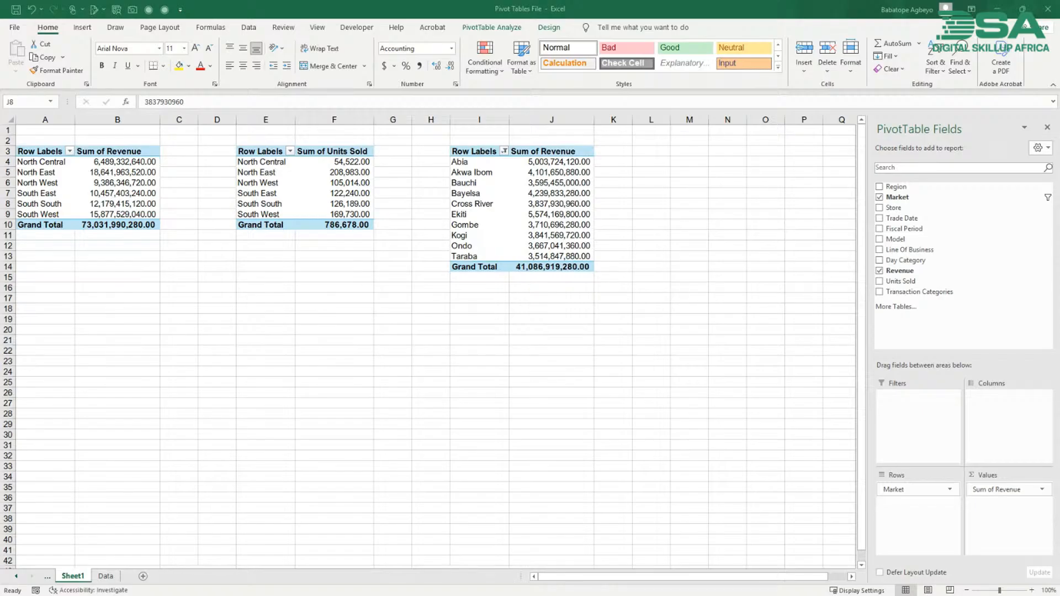
- Examine the three existing pivot tables and their Sum of Revenue and Sum of Units Sold columns
{"action": "left_click", "coordinate": [351, 361]}
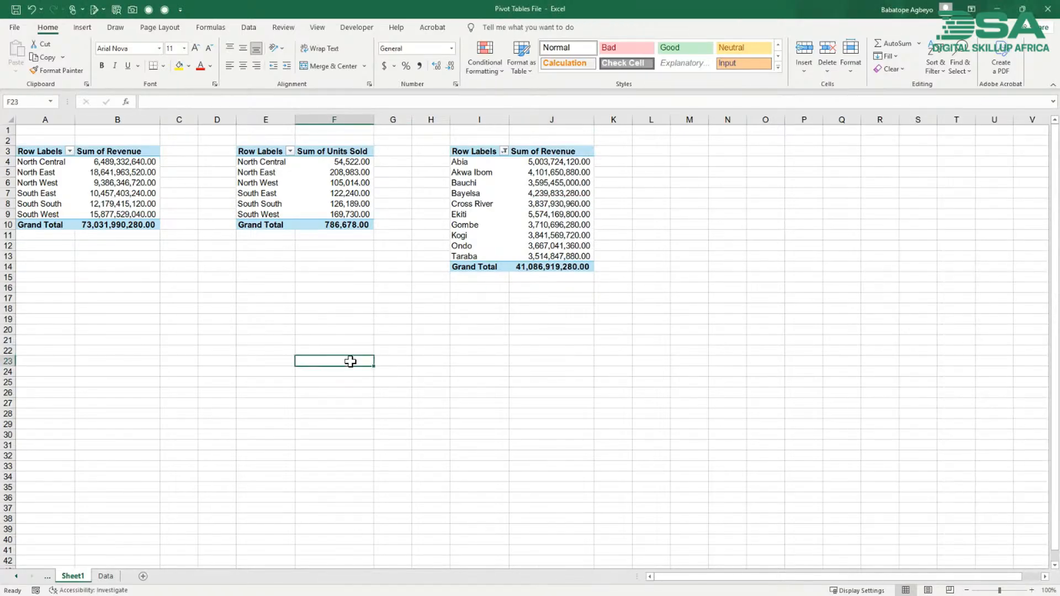
{"action": "key", "text": "ctrl+u"}
{"action": "key", "text": "ctrl+u"}
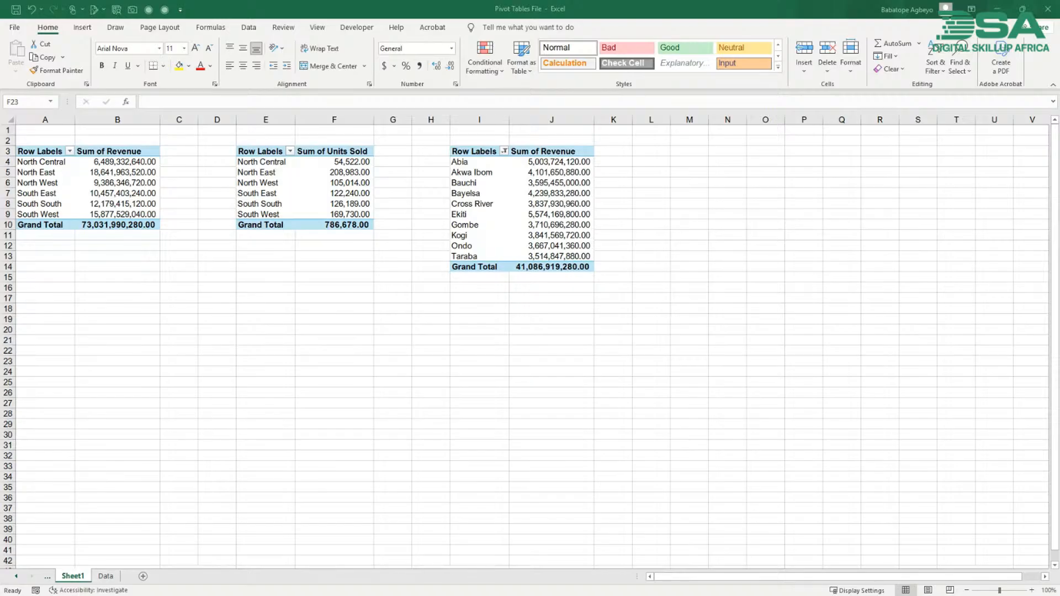
{"action": "left_click", "coordinate": [308, 343]}
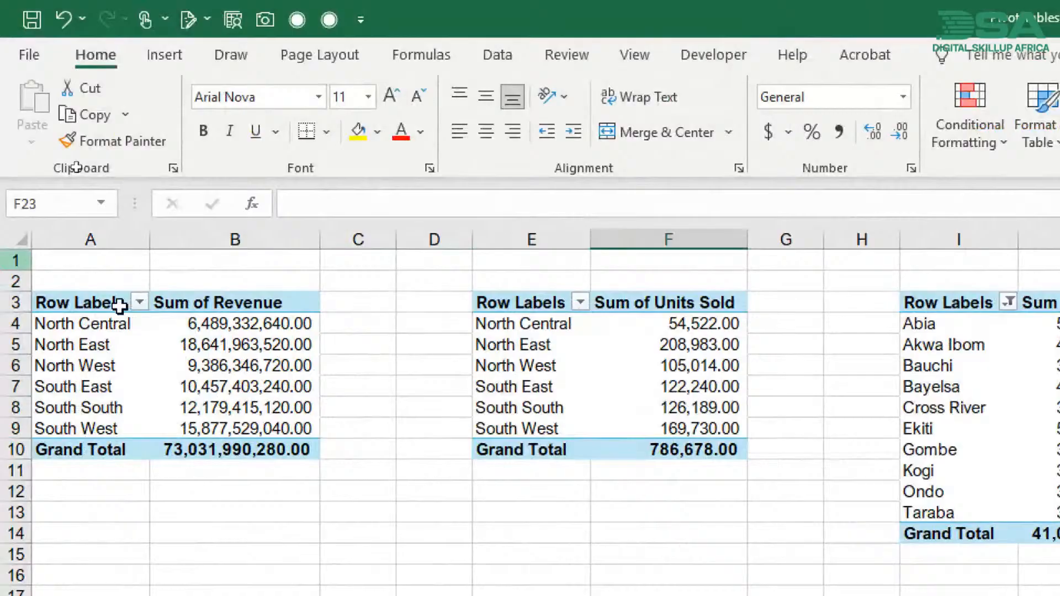
{"action": "left_click", "coordinate": [242, 387]}
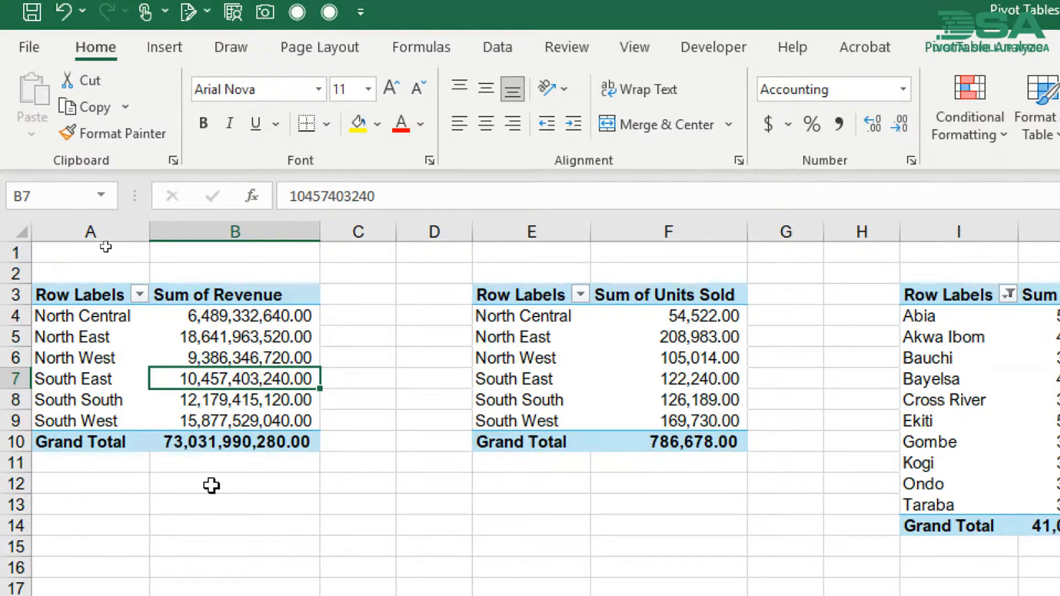
{"action": "left_click", "coordinate": [116, 519]}
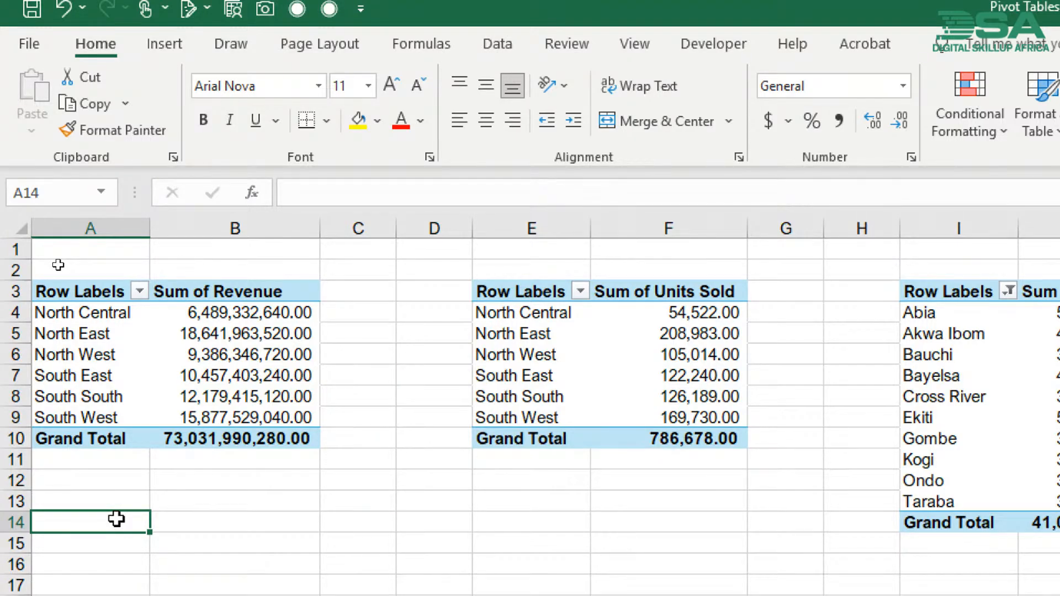
{"action": "left_click", "coordinate": [257, 284]}
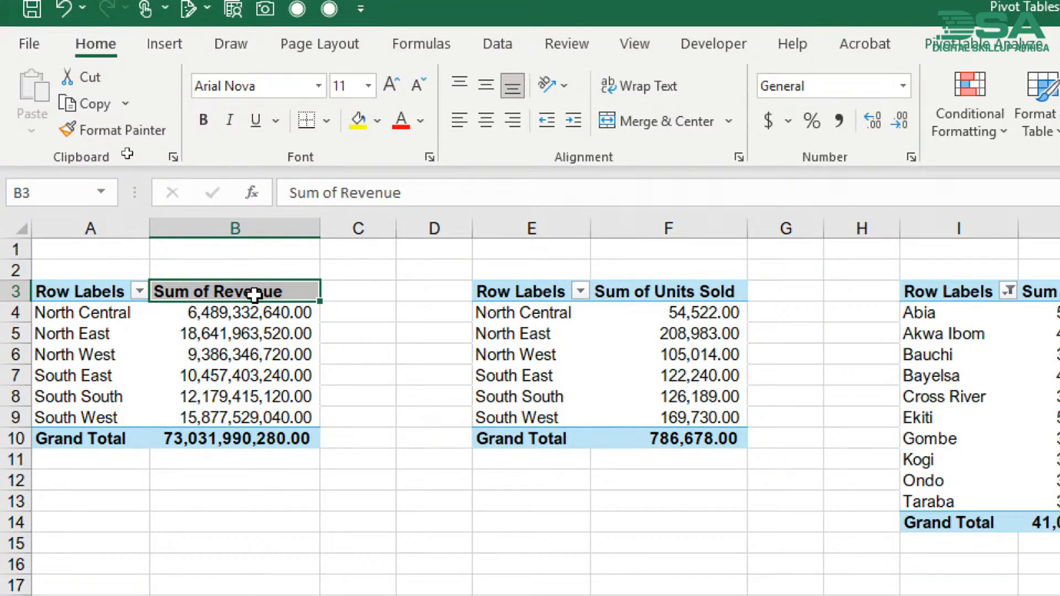
{"action": "left_click", "coordinate": [663, 294]}
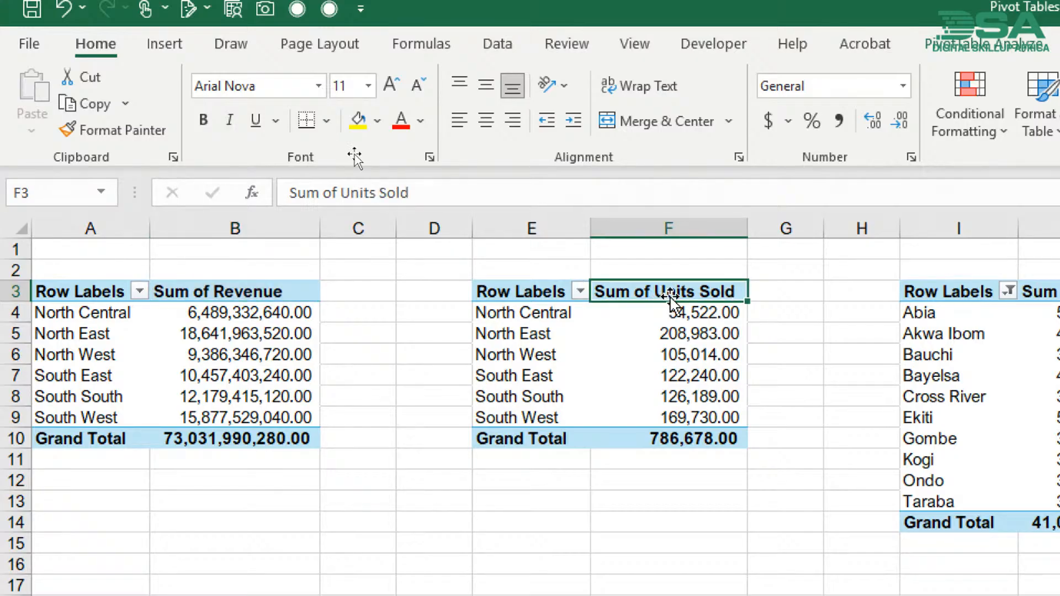
{"action": "left_click", "coordinate": [917, 297]}
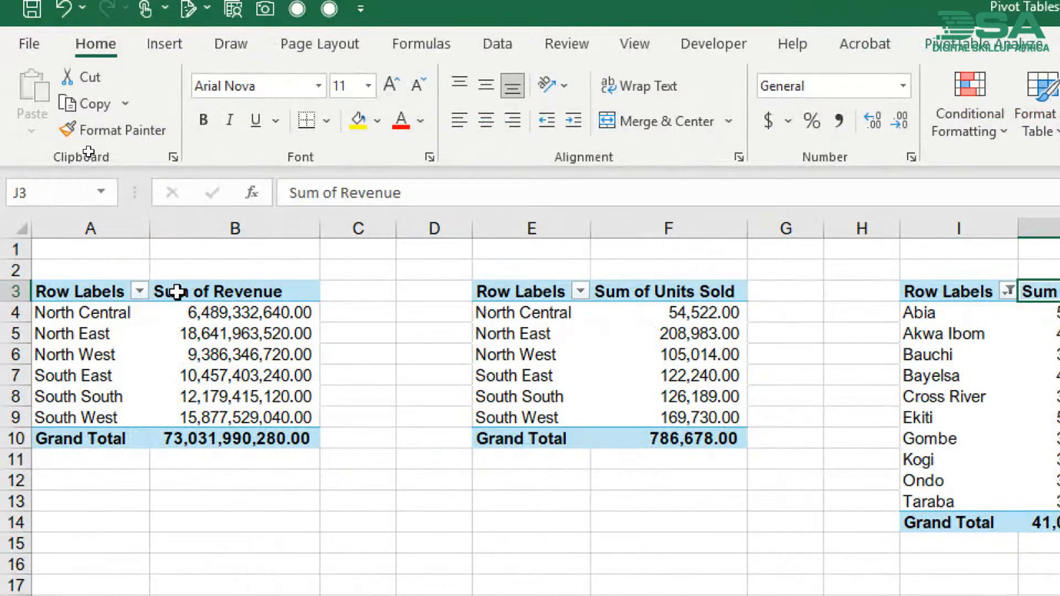
{"action": "left_click", "coordinate": [178, 291]}
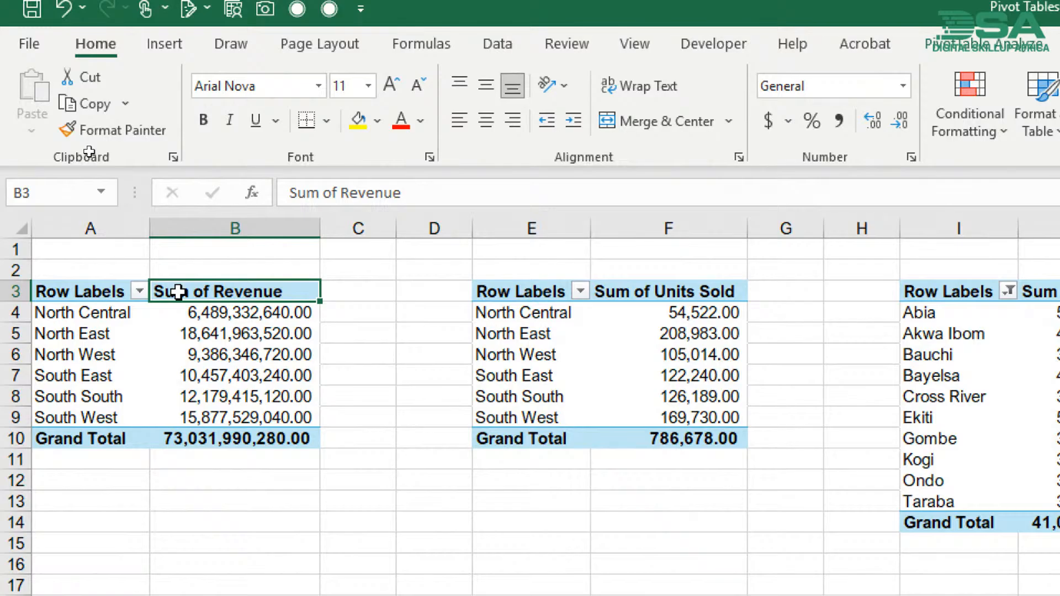
{"action": "left_click", "coordinate": [178, 350]}
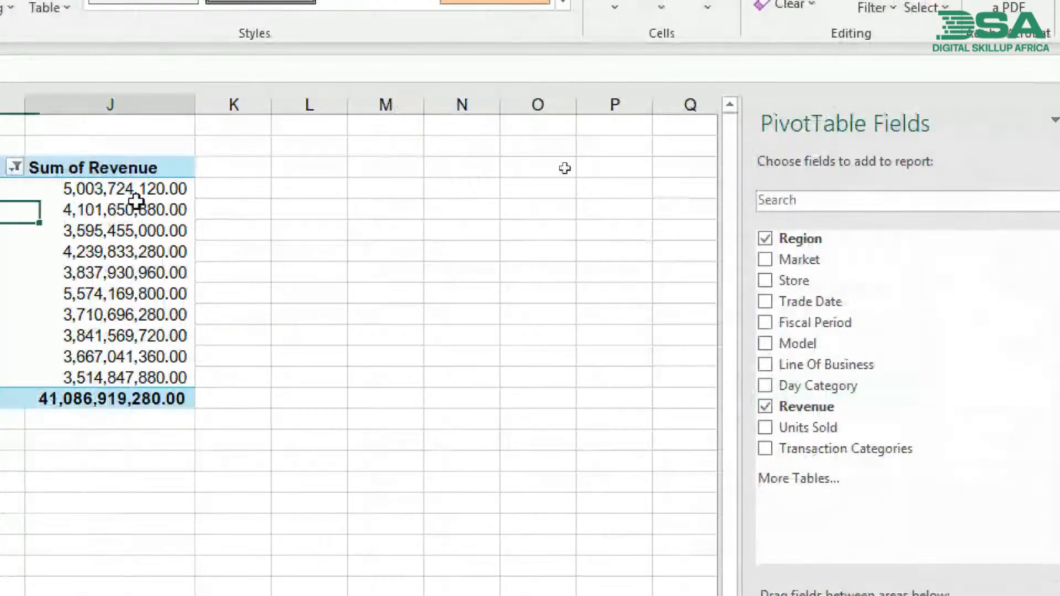
- Copy the whole pivot table of revenue by market and paste the duplicate starting at cell M3
{"action": "left_click", "coordinate": [74, 210]}
{"action": "key", "text": "ctrl+a"}
{"action": "key", "text": "ctrl+c"}
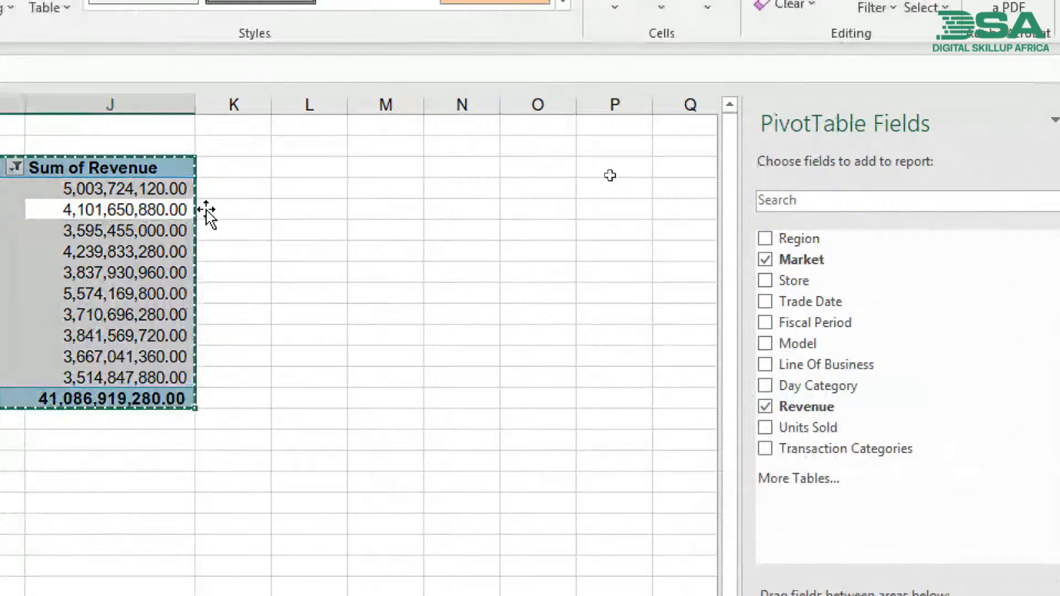
{"action": "left_click", "coordinate": [359, 168]}
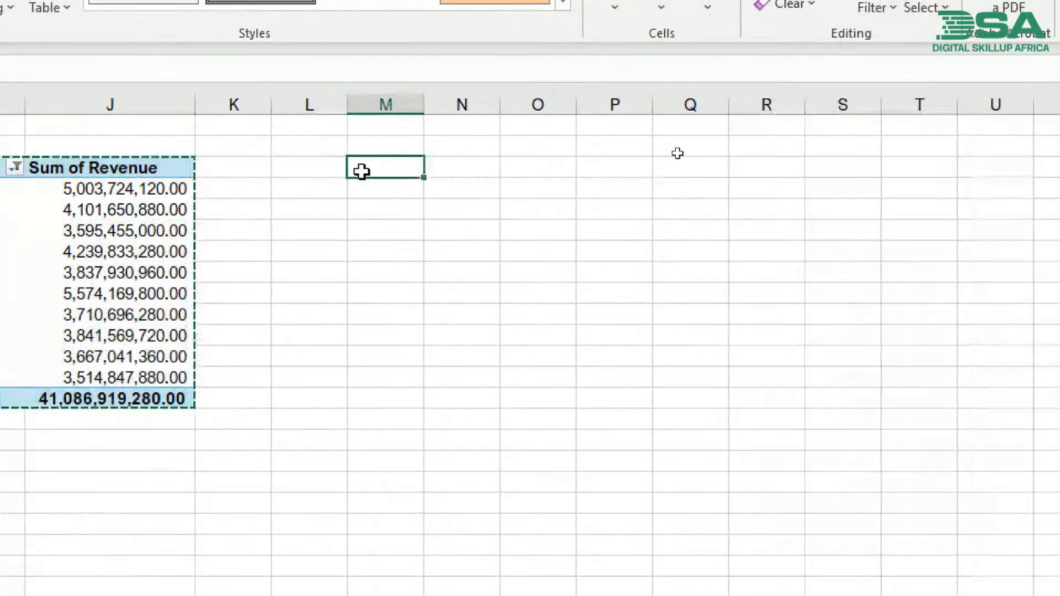
{"action": "key", "text": "ctrl+v"}
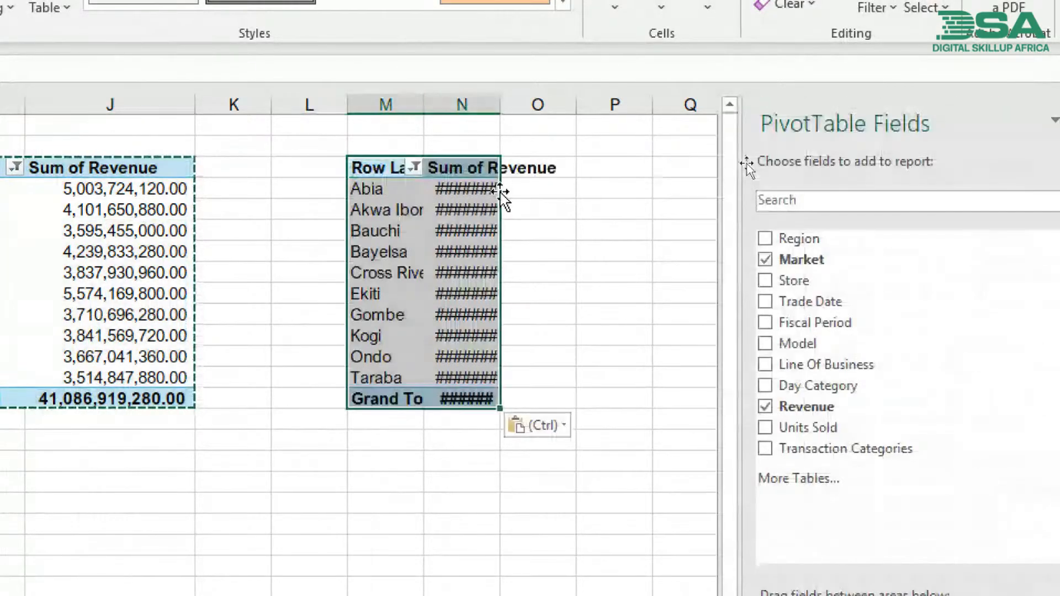
- Fit the widths of columns M and N to the contents of the pasted pivot table
{"action": "double_click", "coordinate": [500, 110]}
{"action": "double_click", "coordinate": [500, 110]}
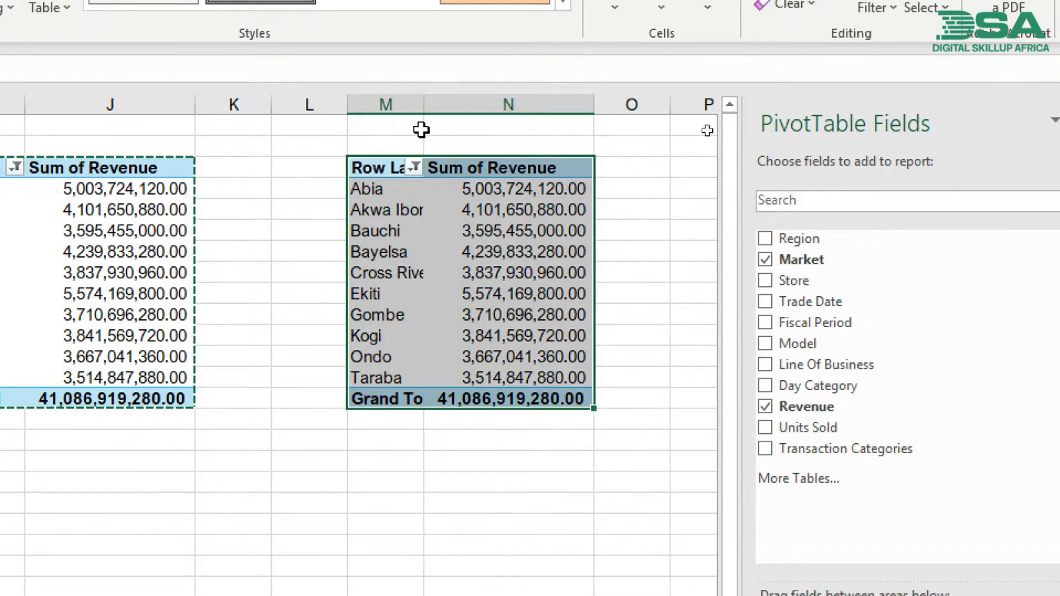
{"action": "double_click", "coordinate": [424, 105]}
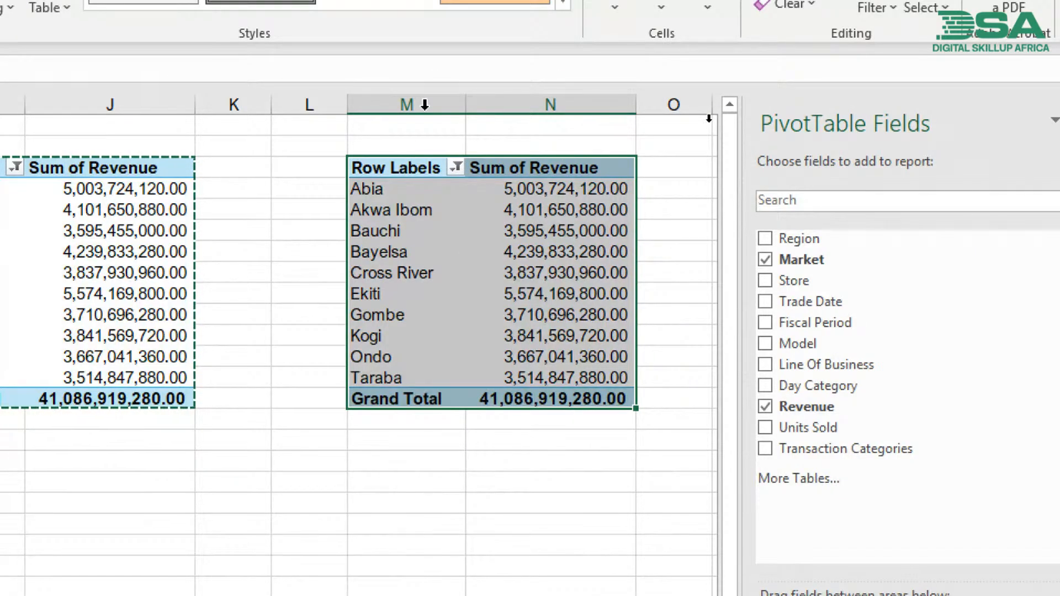
{"action": "left_click", "coordinate": [435, 197]}
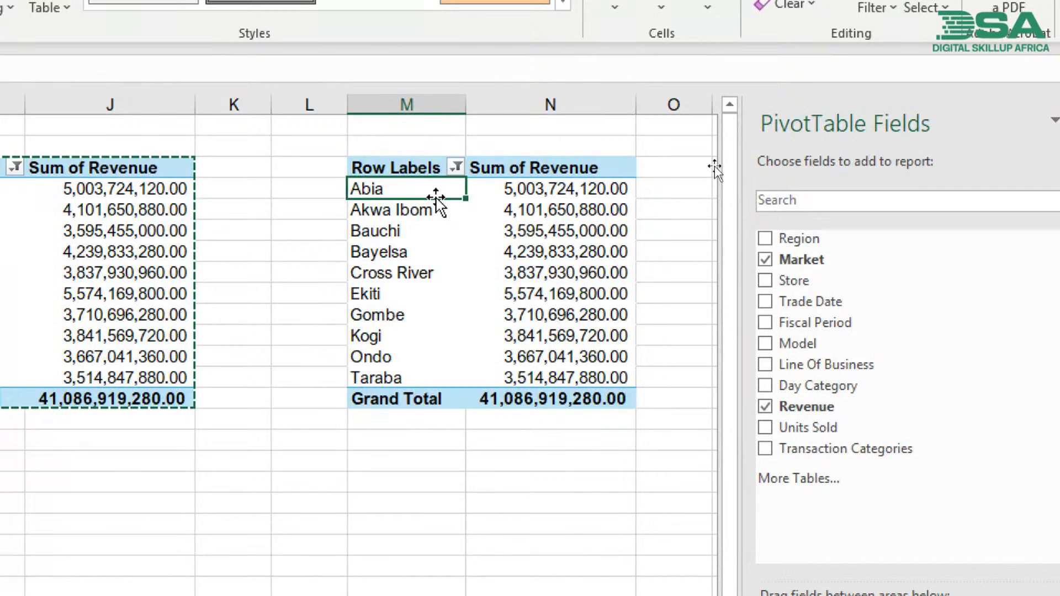
- Replace Market with Model as the row field of the copied pivot table, keeping Revenue as its value
{"action": "left_click", "coordinate": [529, 215]}
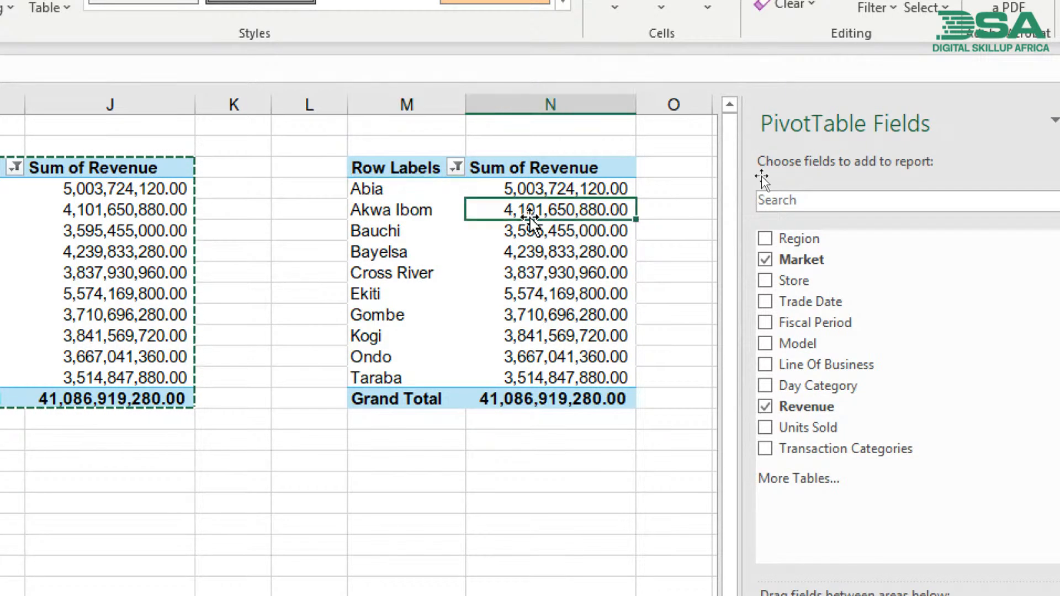
{"action": "left_click", "coordinate": [767, 261]}
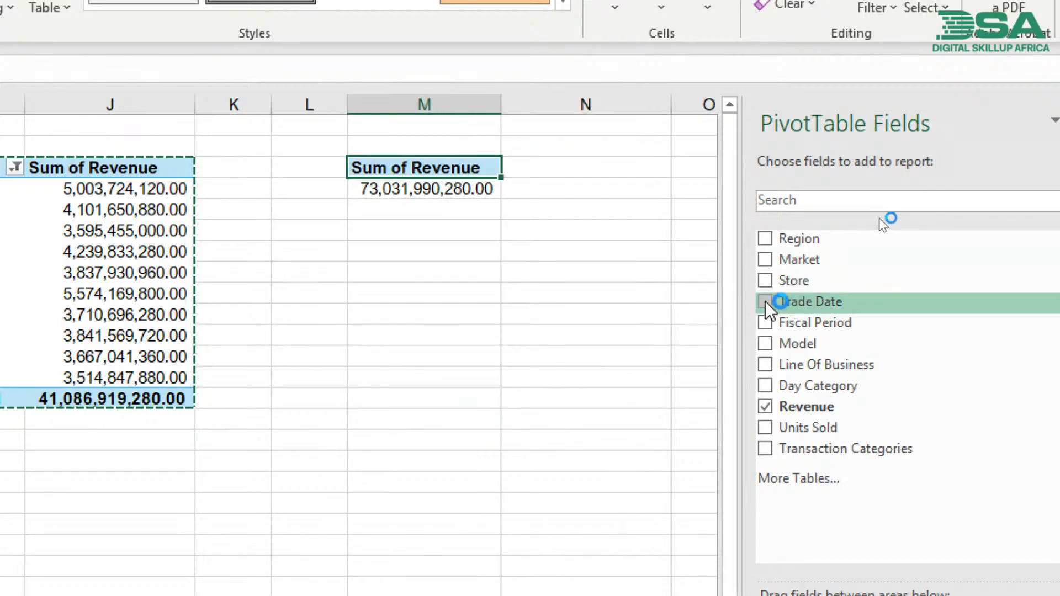
{"action": "left_click", "coordinate": [767, 345]}
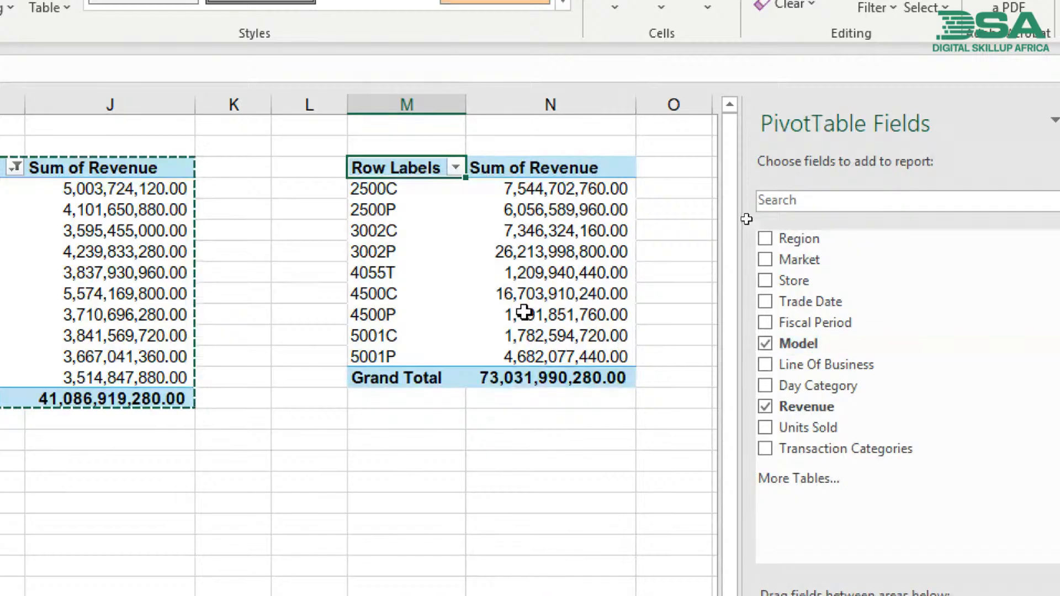
- Examine the Sum of Revenue values for individual models in the copied pivot table and the empty column beside it
{"action": "left_click", "coordinate": [483, 293]}
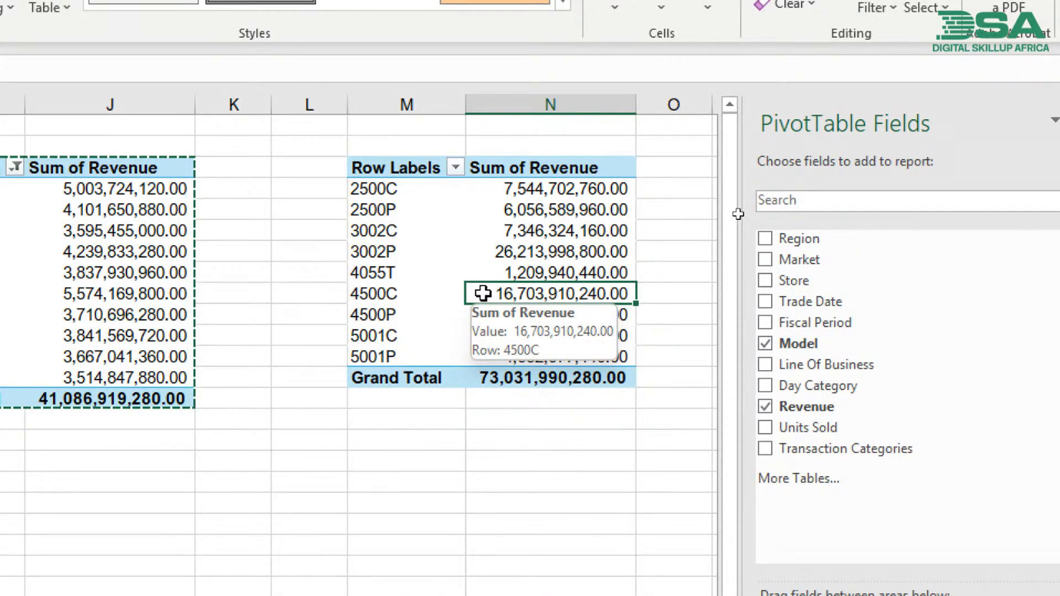
{"action": "left_click", "coordinate": [539, 190]}
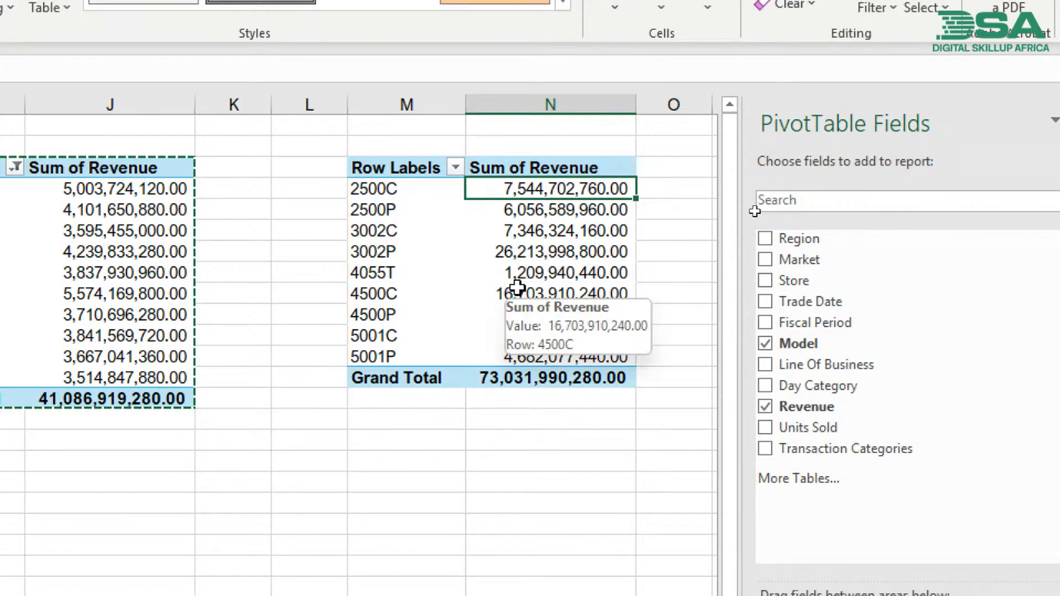
{"action": "left_click", "coordinate": [365, 255]}
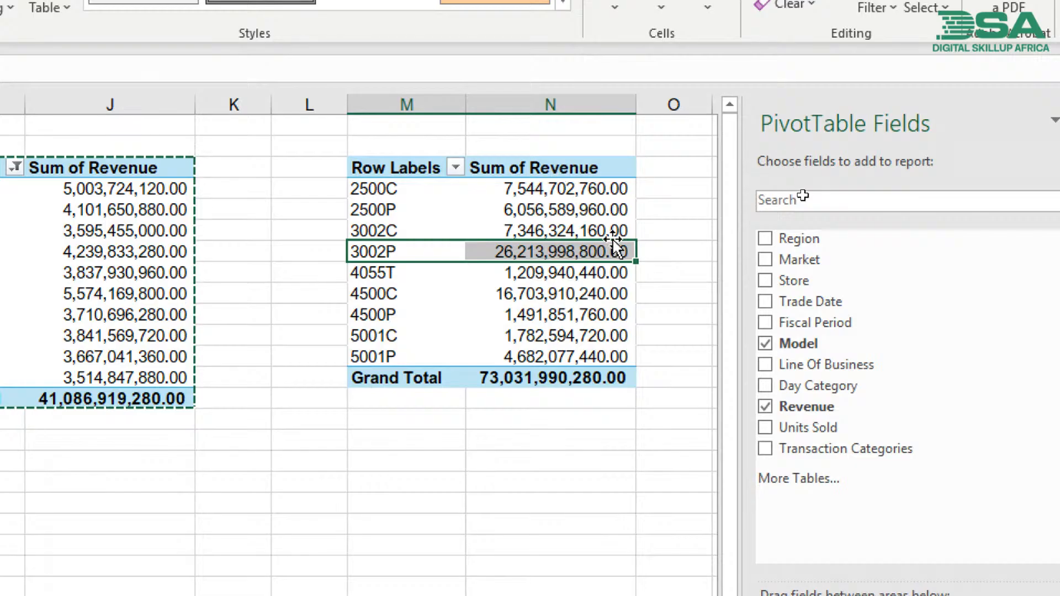
{"action": "left_click", "coordinate": [561, 293]}
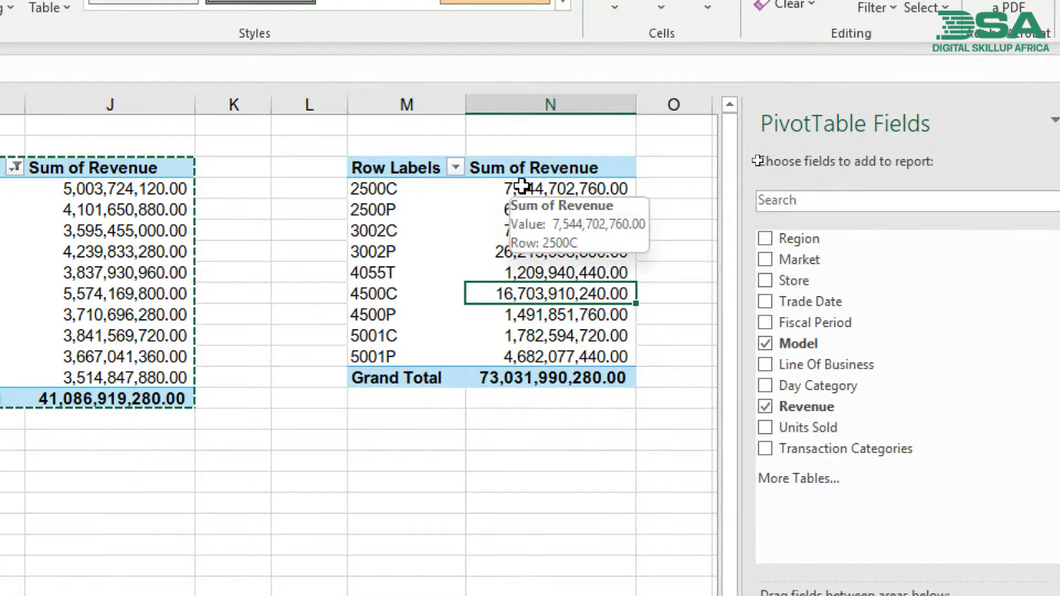
{"action": "left_click", "coordinate": [375, 190]}
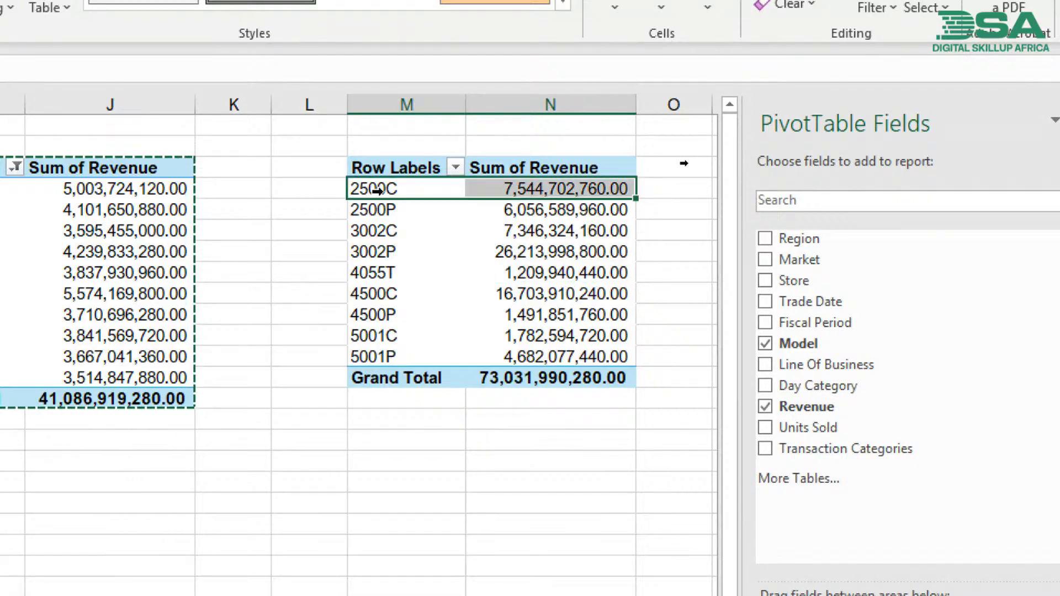
{"action": "left_click", "coordinate": [369, 231]}
{"action": "left_click", "coordinate": [365, 273]}
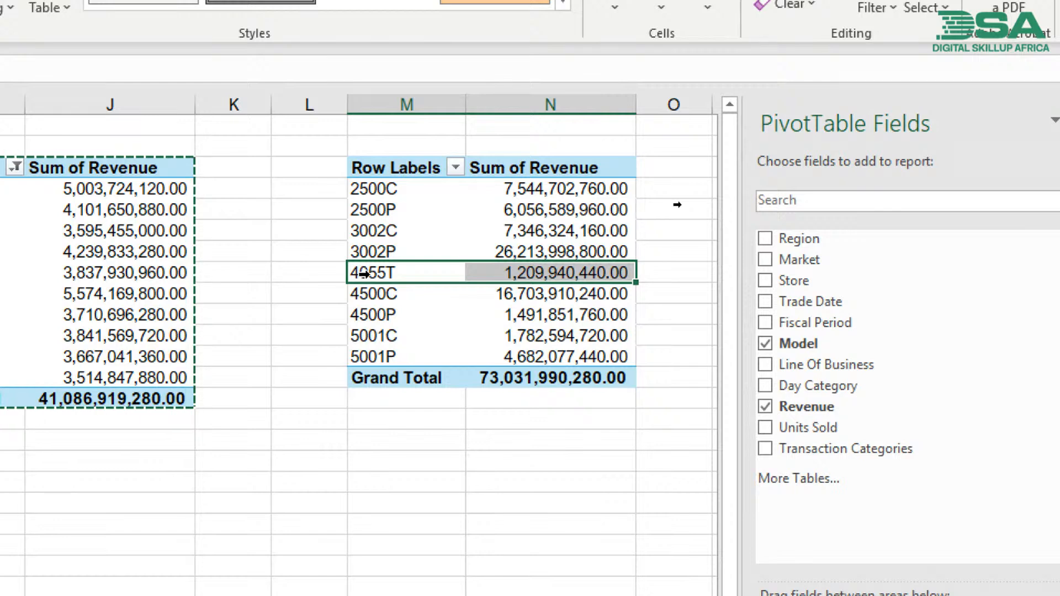
{"action": "left_click", "coordinate": [542, 207]}
{"action": "left_click_drag", "start_coordinate": [541, 189], "coordinate": [539, 350]}
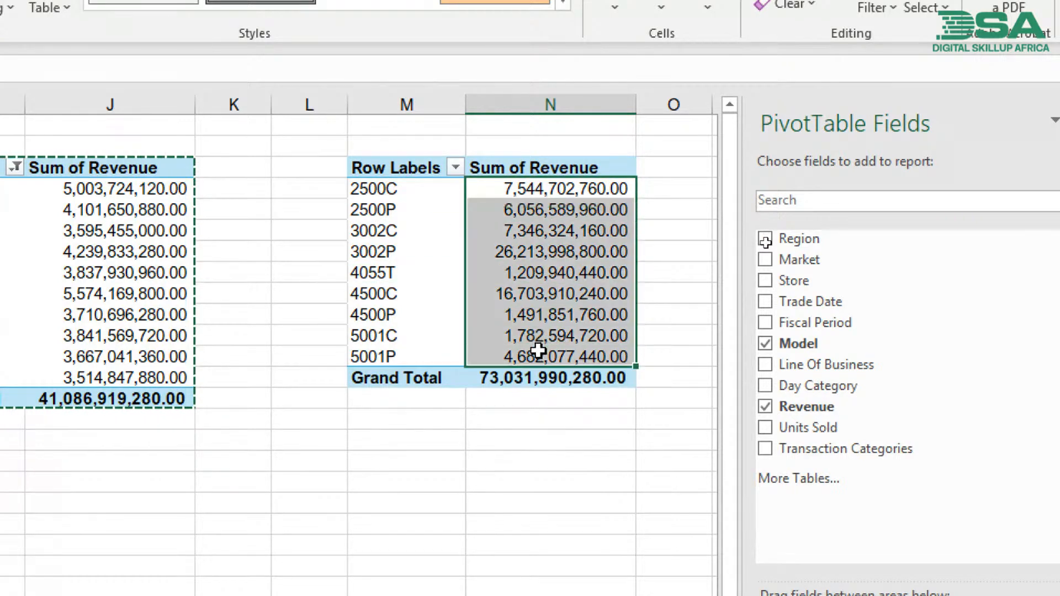
{"action": "left_click", "coordinate": [351, 231]}
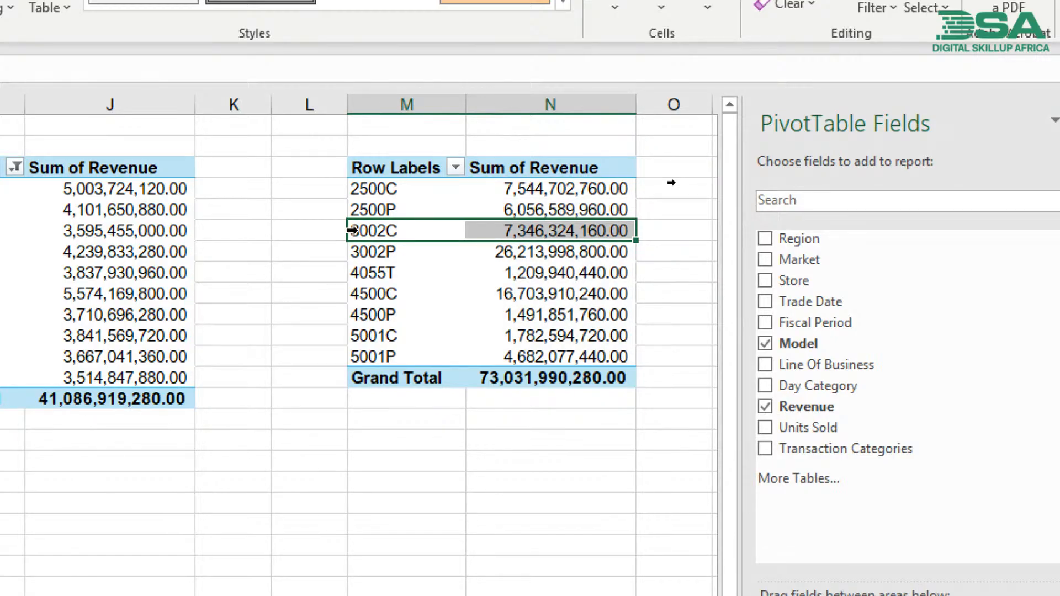
{"action": "scroll", "coordinate": [554, 482], "scroll_direction": "right", "scroll_amount": 3}
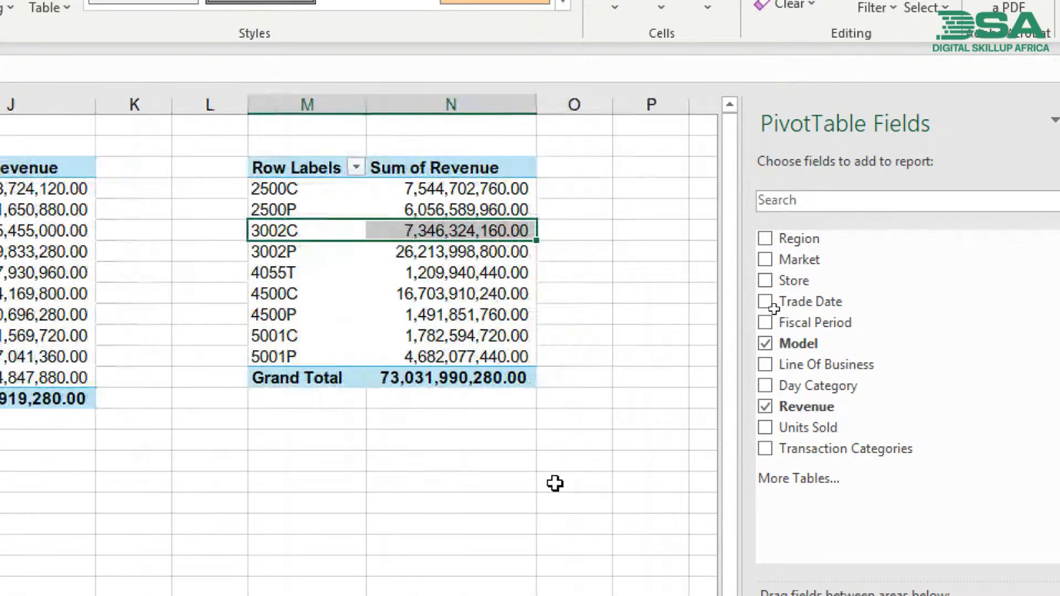
{"action": "scroll", "coordinate": [555, 484], "scroll_direction": "left", "scroll_amount": 1}
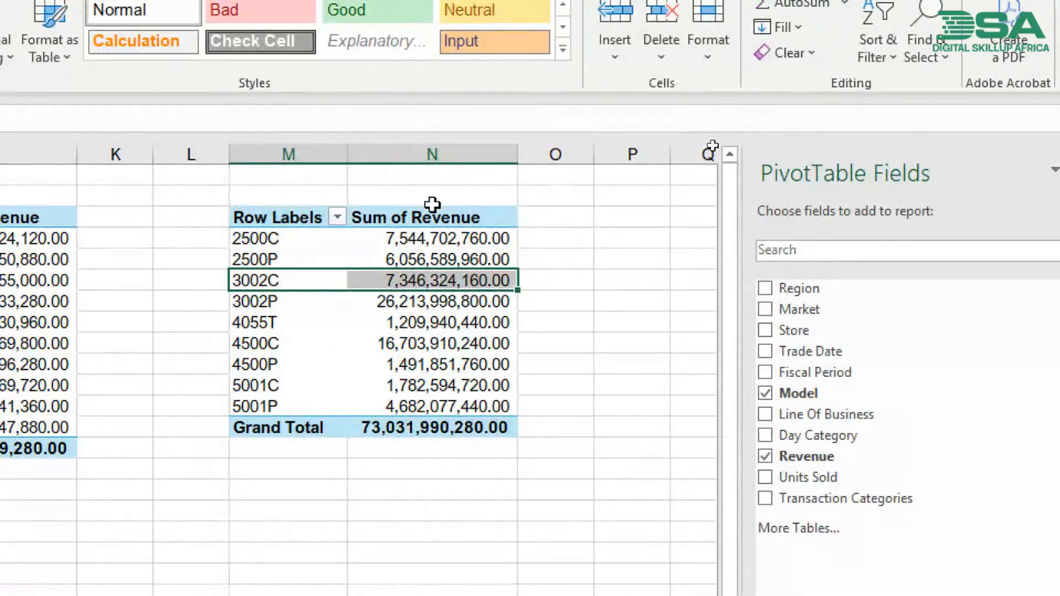
{"action": "left_click", "coordinate": [432, 153]}
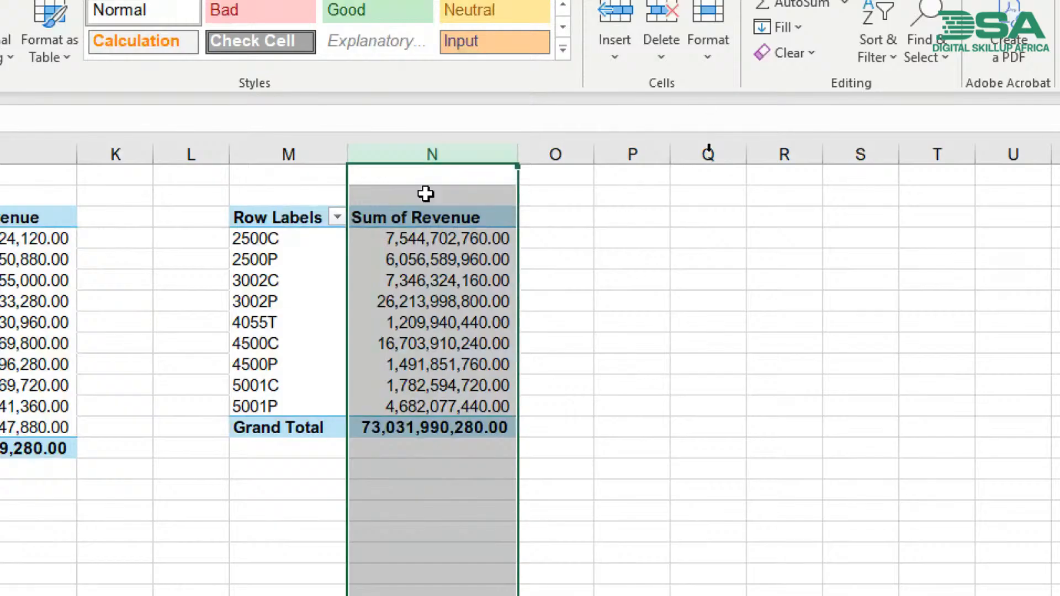
{"action": "mouse_move", "coordinate": [412, 254]}
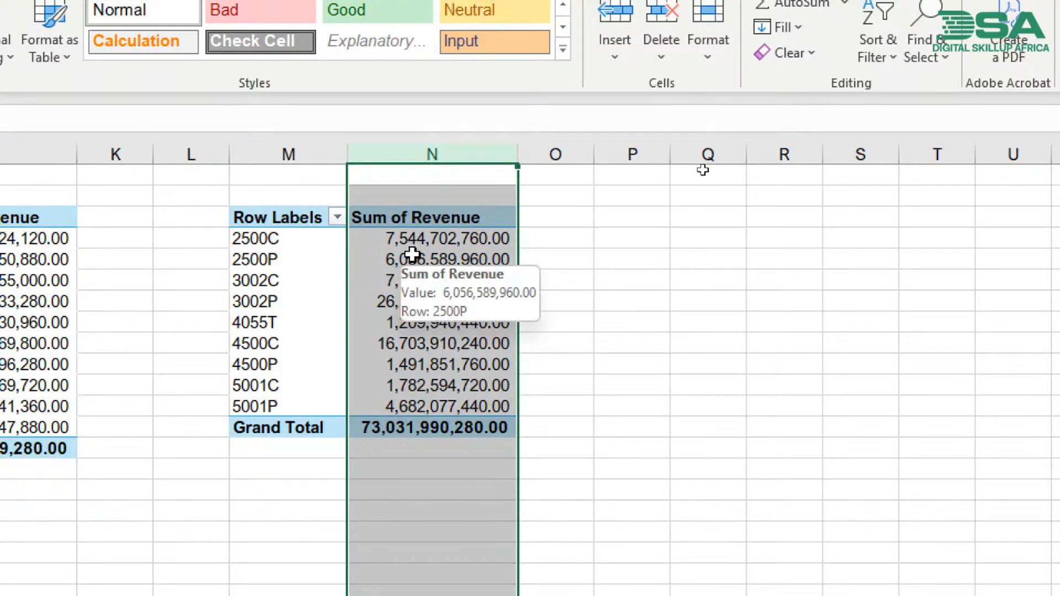
{"action": "left_click", "coordinate": [551, 154]}
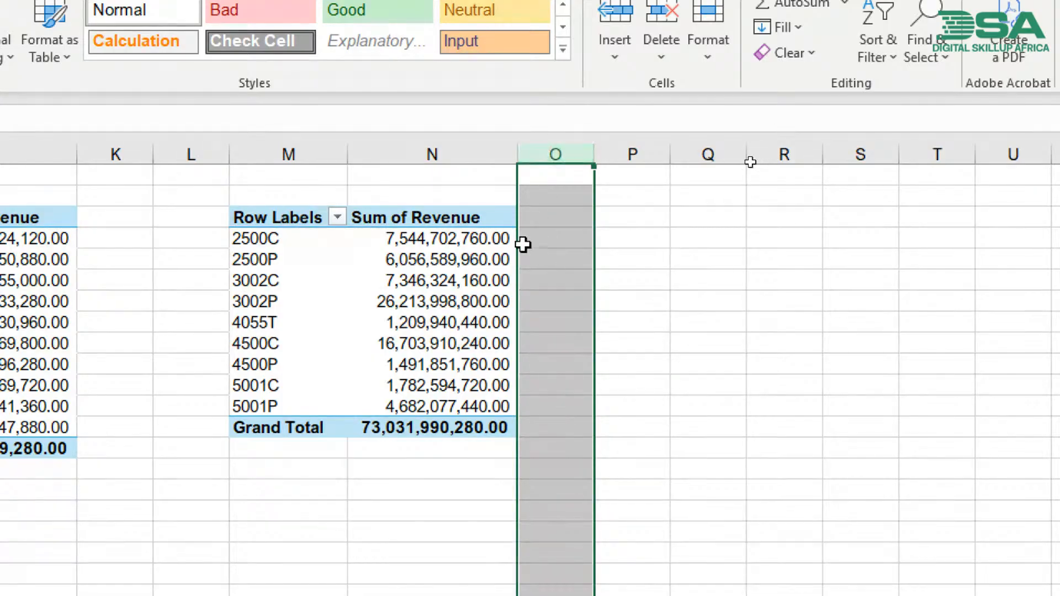
{"action": "mouse_move", "coordinate": [381, 272]}
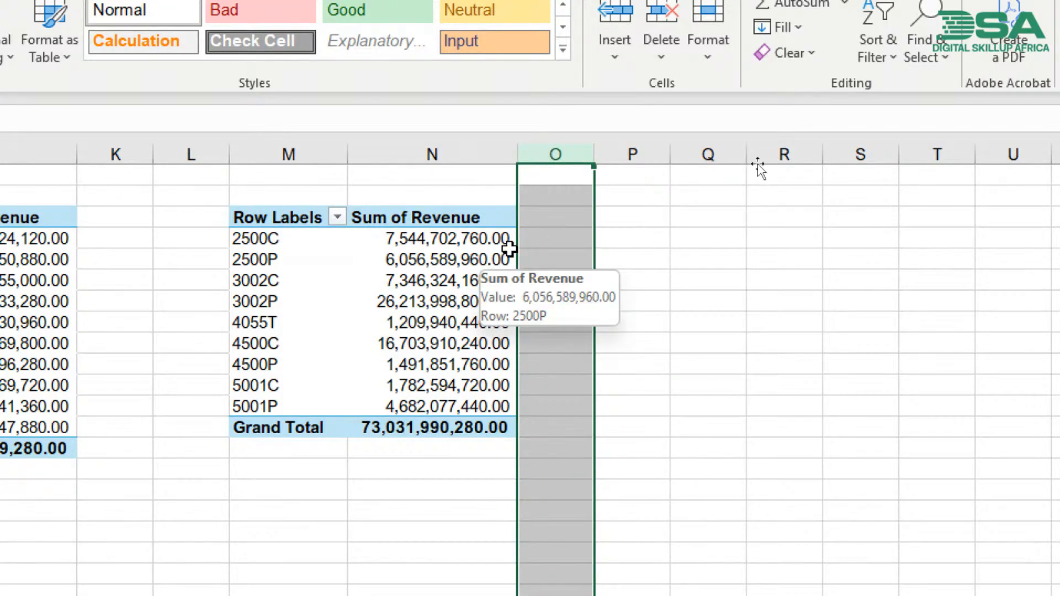
{"action": "left_click", "coordinate": [361, 239]}
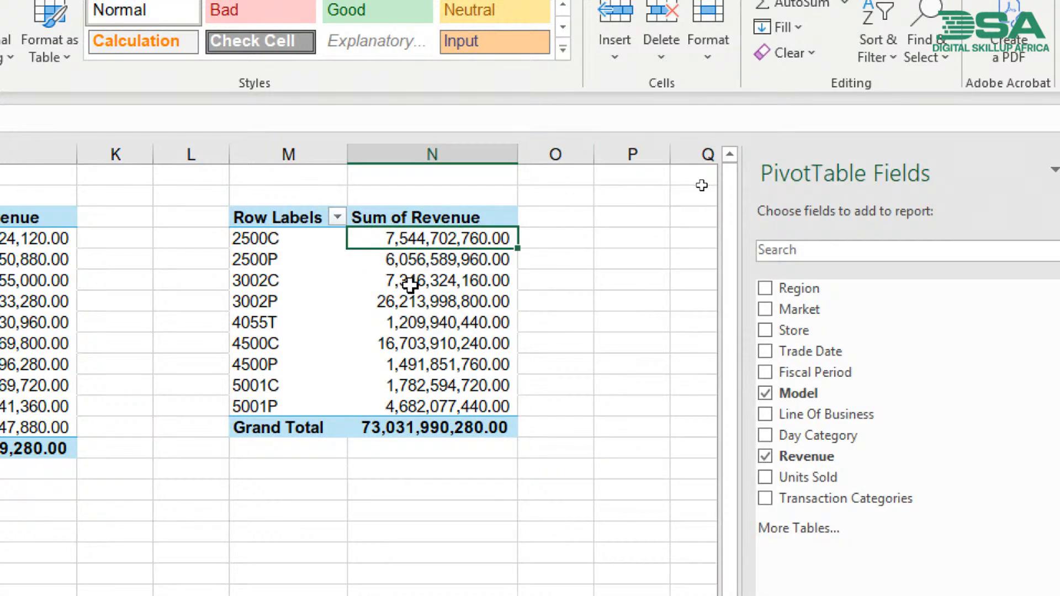
{"action": "mouse_move", "coordinate": [410, 285]}
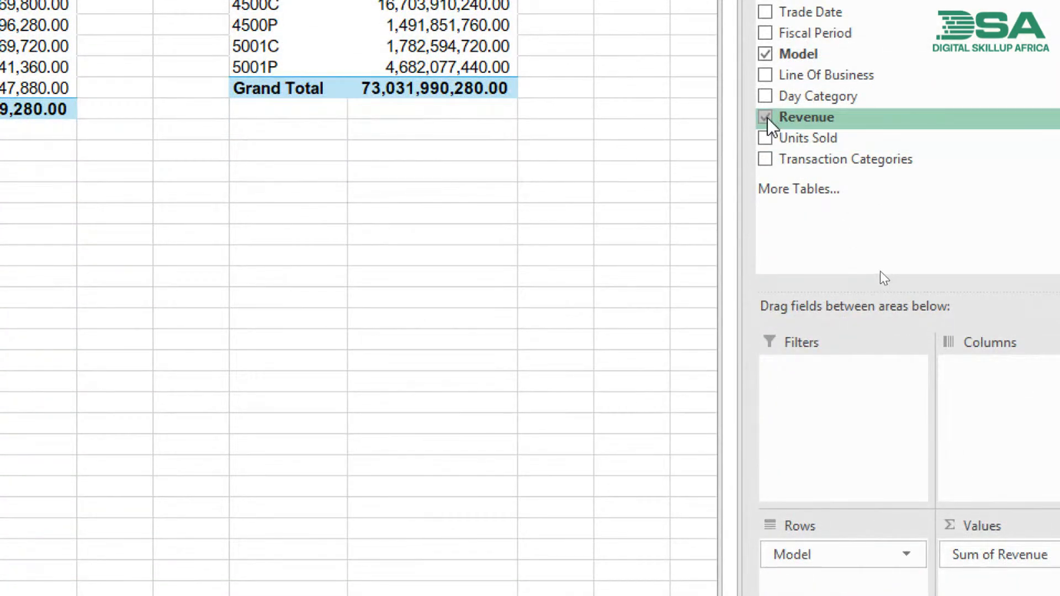
- Remove Revenue from the values of the model pivot table and add it back
{"action": "left_click", "coordinate": [765, 117]}
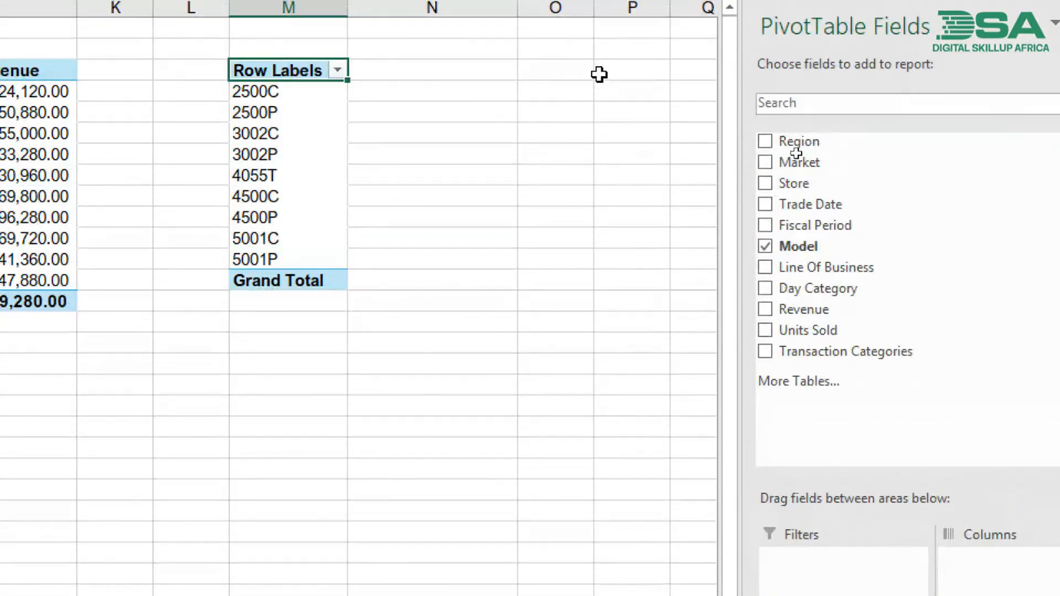
{"action": "left_click", "coordinate": [765, 310]}
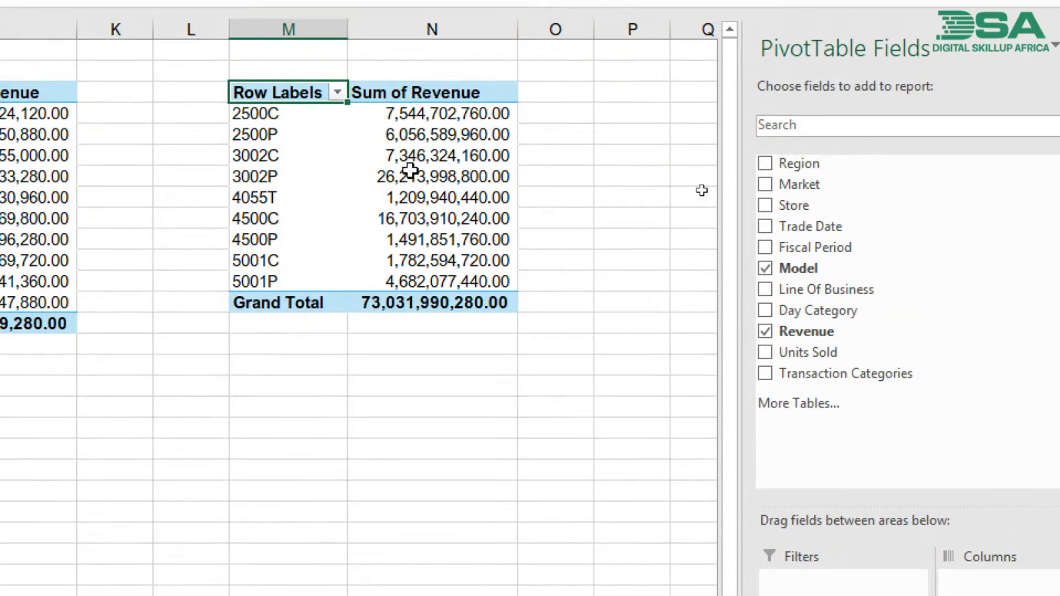
- Add the Revenue field to the Values area of the model pivot table two more times, for three revenue columns
{"action": "mouse_move", "coordinate": [410, 171]}
{"action": "left_click", "coordinate": [462, 190]}
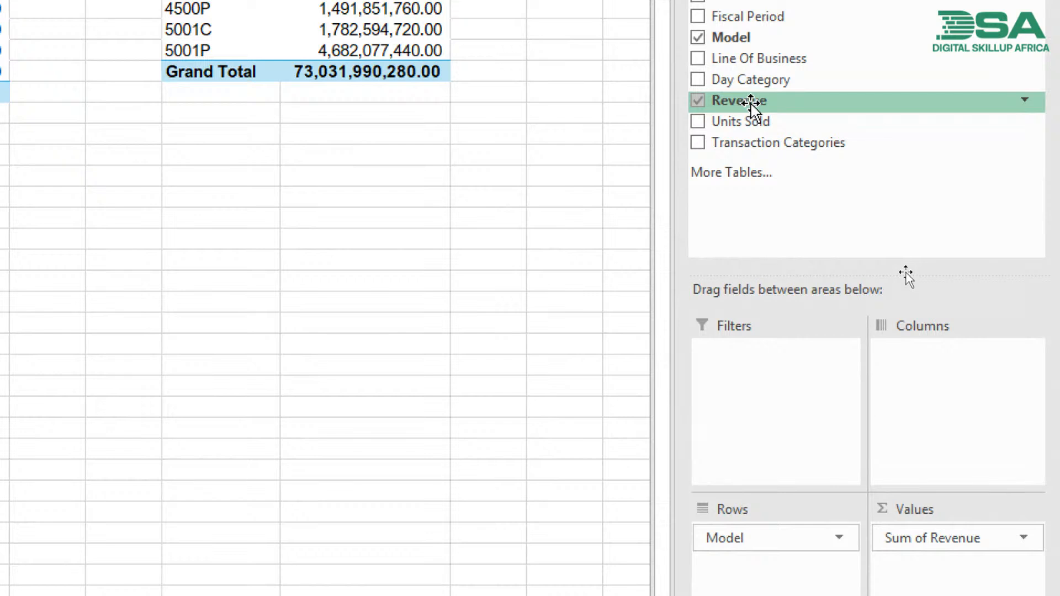
{"action": "left_click_drag", "start_coordinate": [752, 106], "coordinate": [919, 522]}
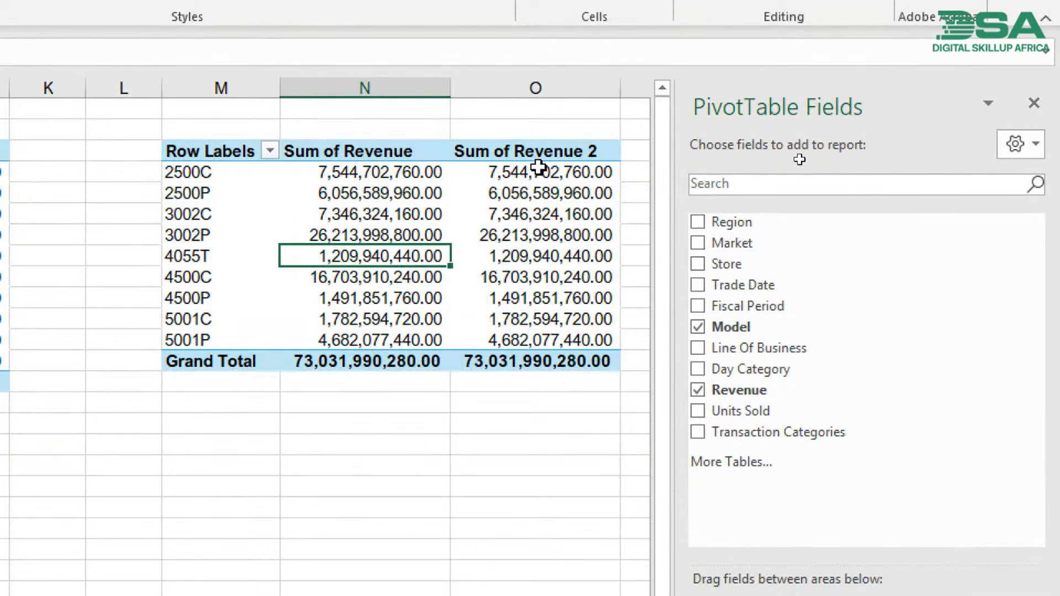
{"action": "left_click", "coordinate": [538, 167]}
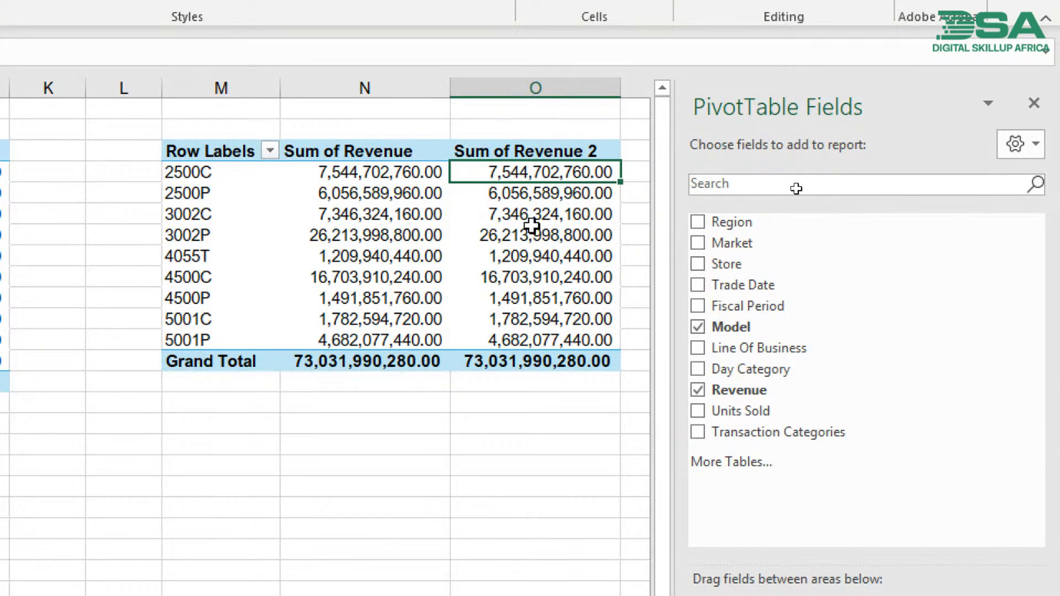
{"action": "mouse_move", "coordinate": [532, 225]}
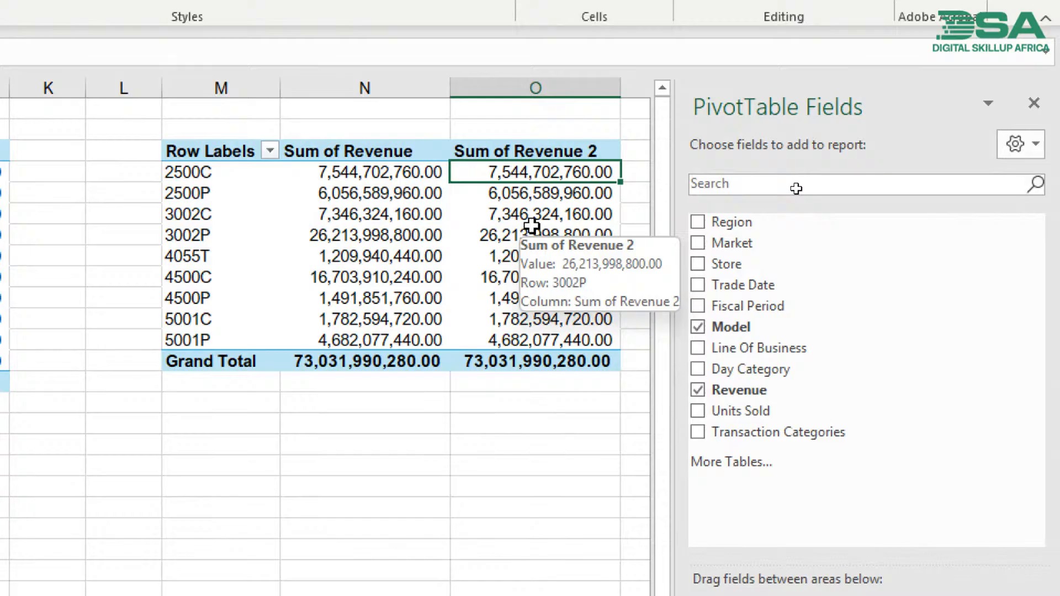
{"action": "key", "text": "Up"}
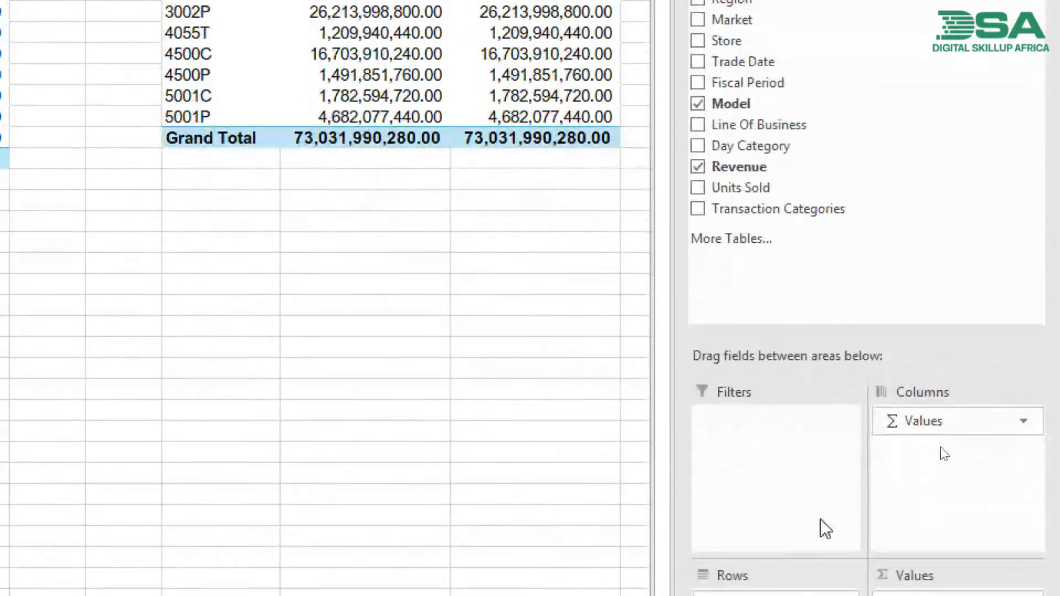
{"action": "left_click_drag", "start_coordinate": [742, 173], "coordinate": [947, 563]}
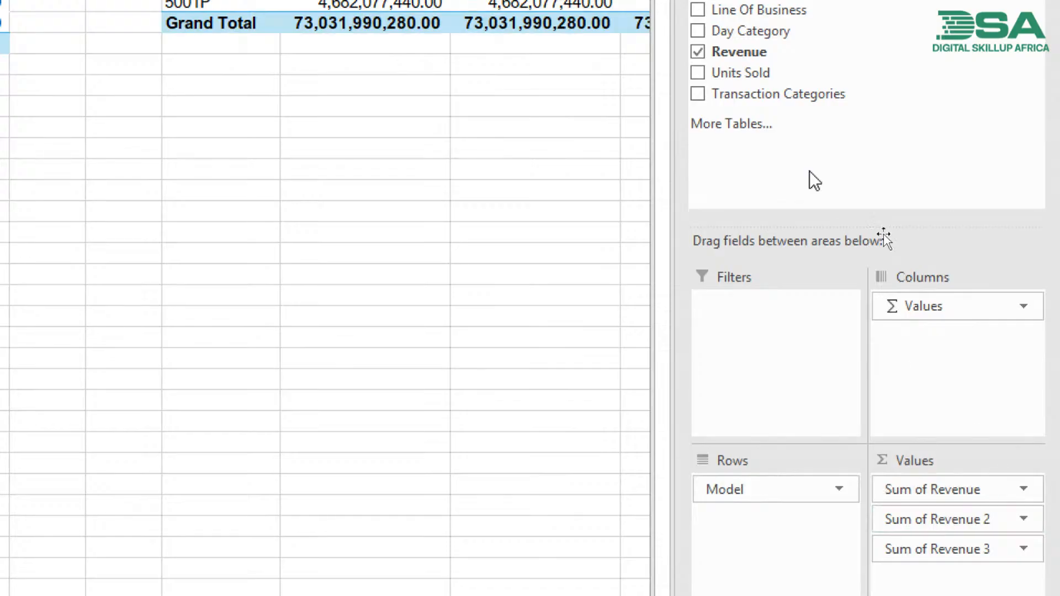
{"action": "scroll", "coordinate": [457, 274], "scroll_direction": "right", "scroll_amount": 3}
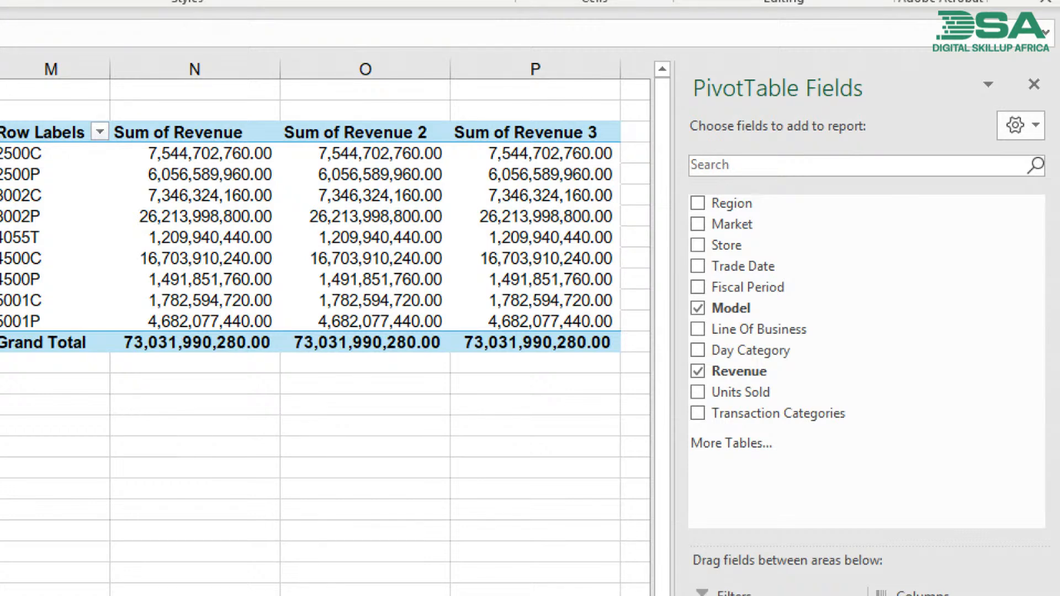
- Summarise the second revenue column of the model pivot table by Average and review the averages per model
{"action": "left_click", "coordinate": [407, 136]}
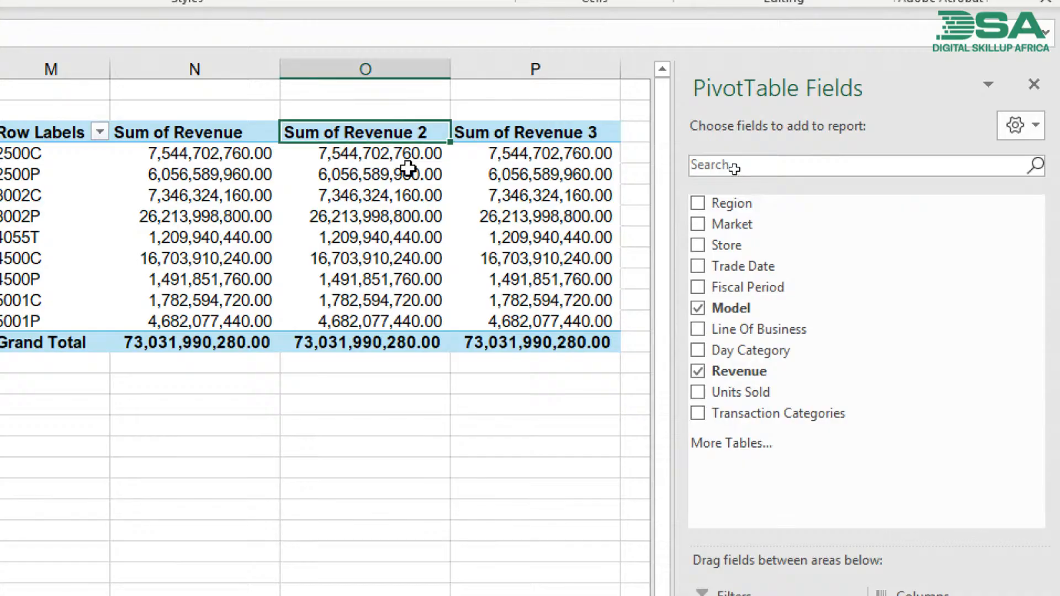
{"action": "left_click", "coordinate": [375, 173]}
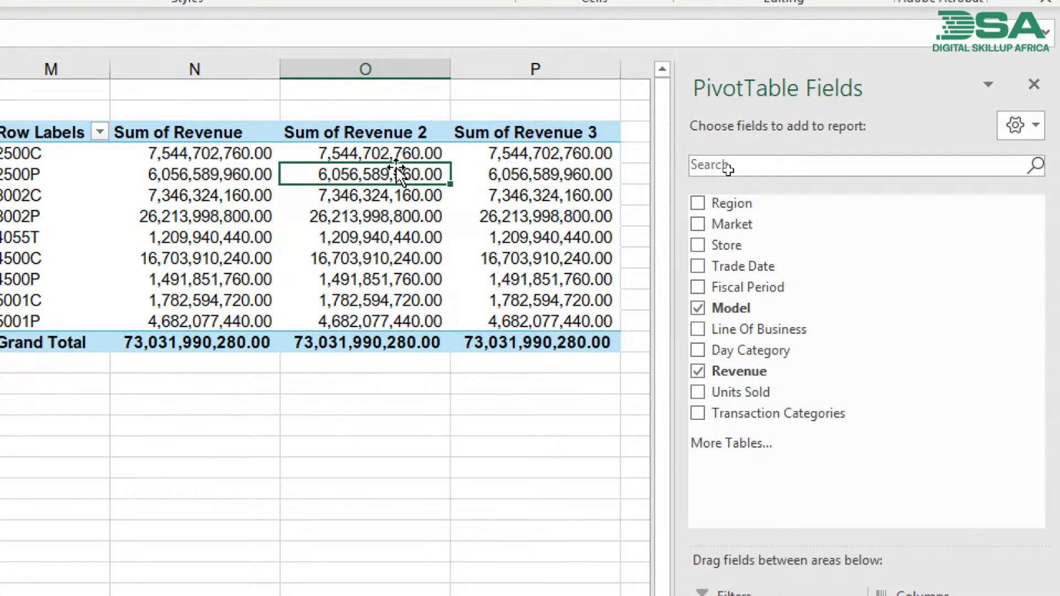
{"action": "left_click", "coordinate": [376, 199]}
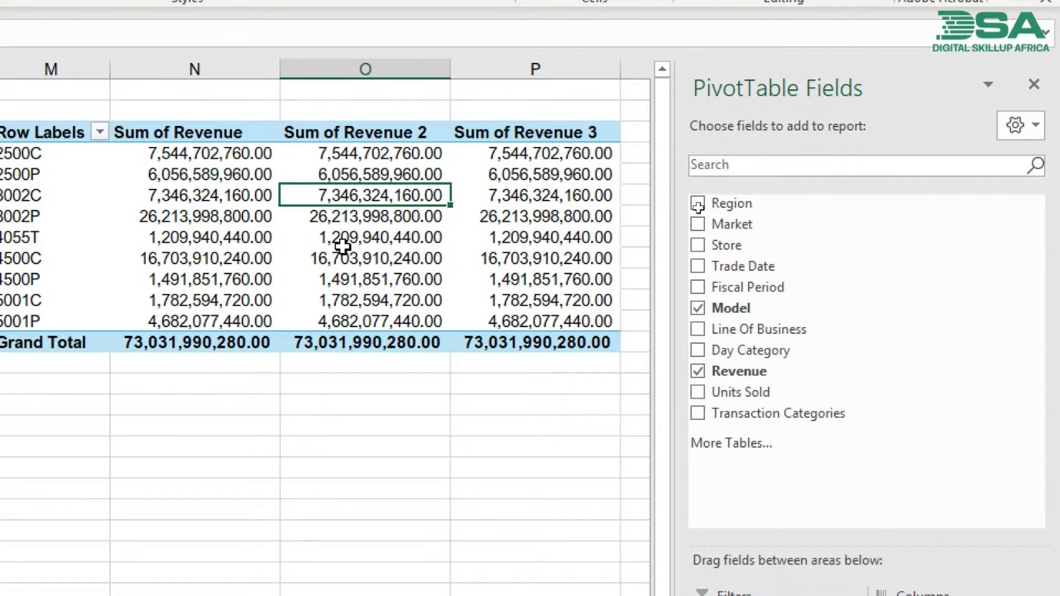
{"action": "right_click", "coordinate": [368, 194]}
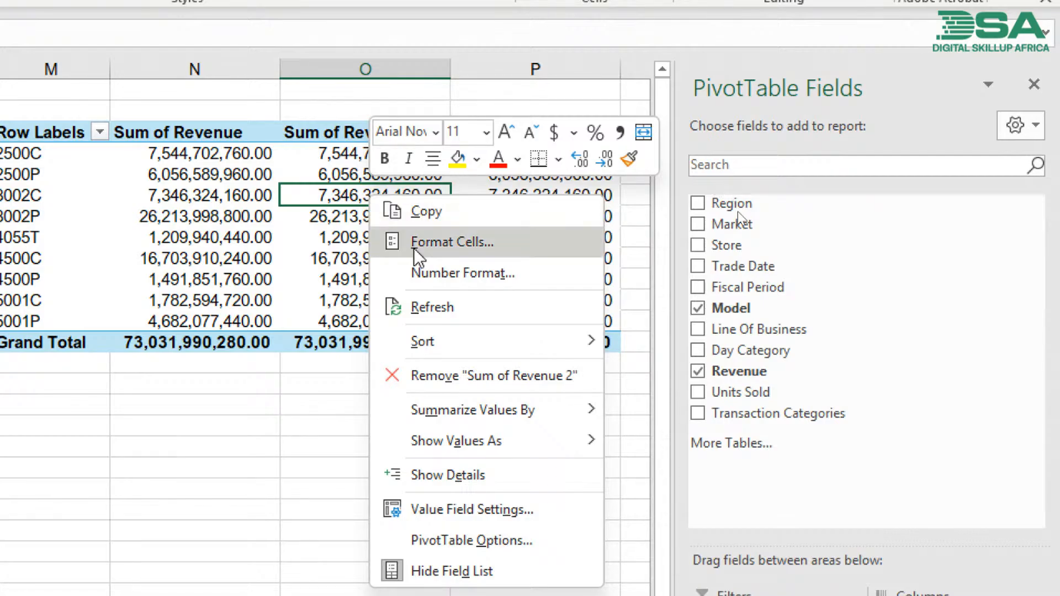
{"action": "mouse_move", "coordinate": [429, 409]}
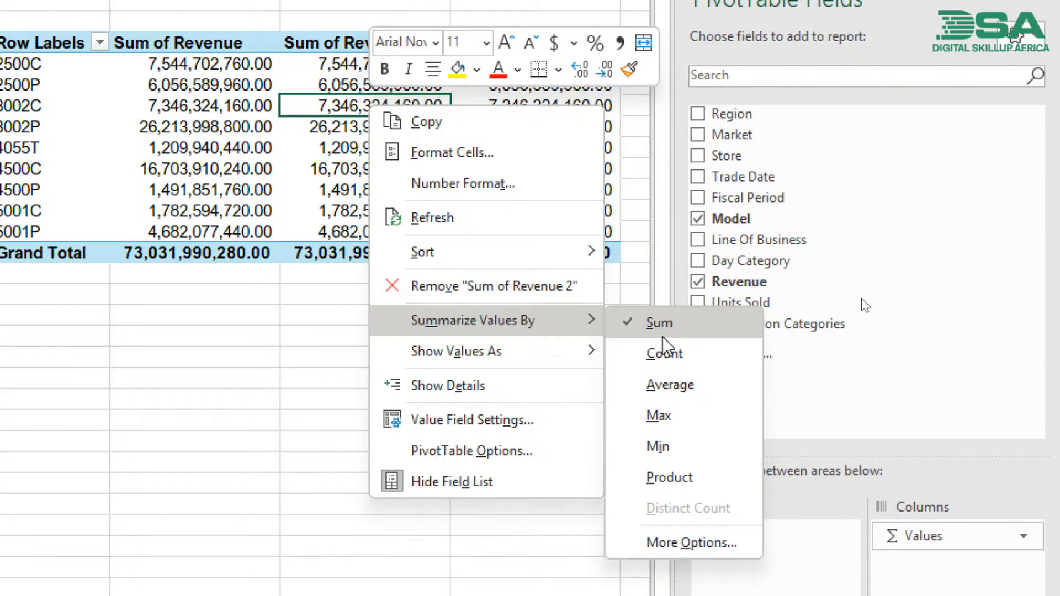
{"action": "left_click", "coordinate": [671, 395]}
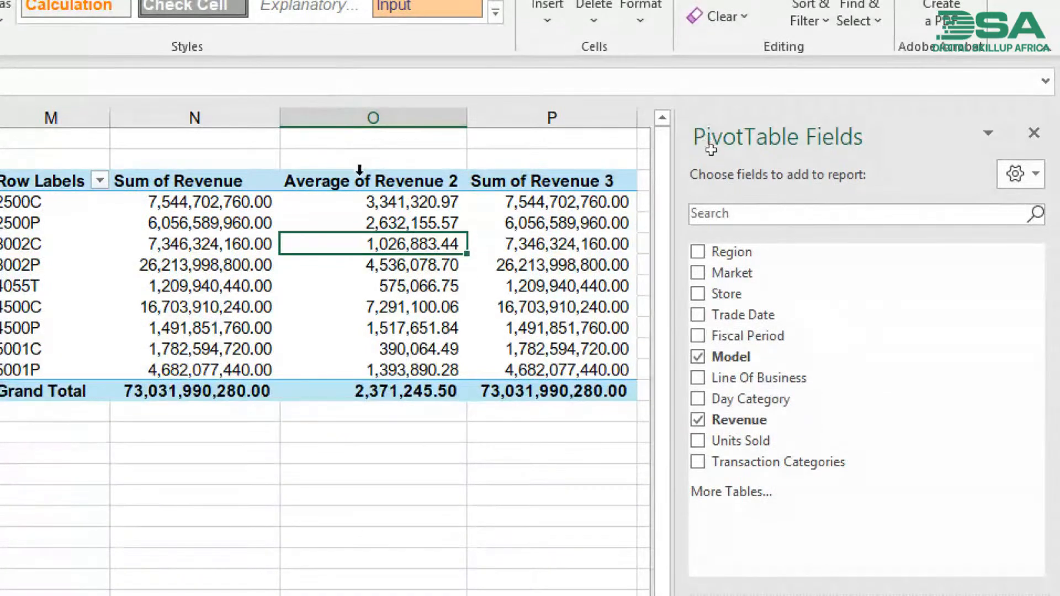
{"action": "left_click", "coordinate": [381, 194]}
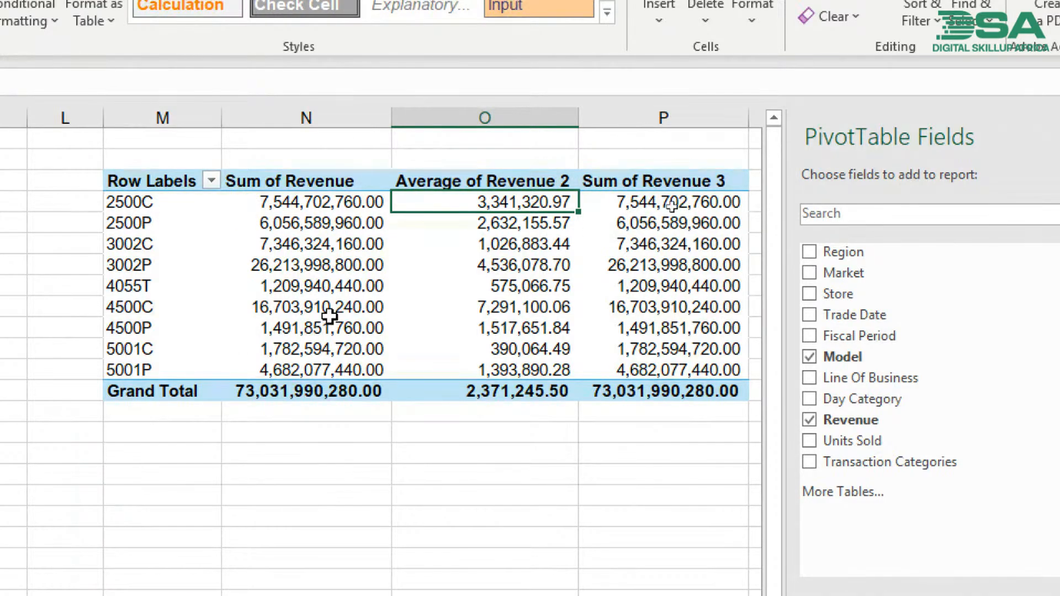
{"action": "left_click_drag", "start_coordinate": [516, 202], "coordinate": [519, 374]}
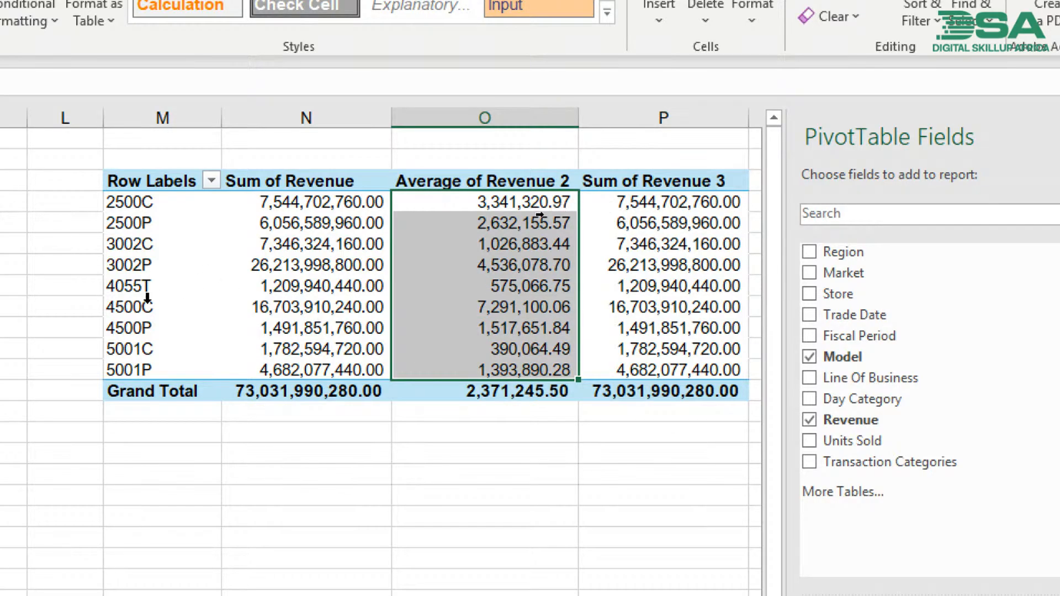
{"action": "left_click", "coordinate": [131, 308]}
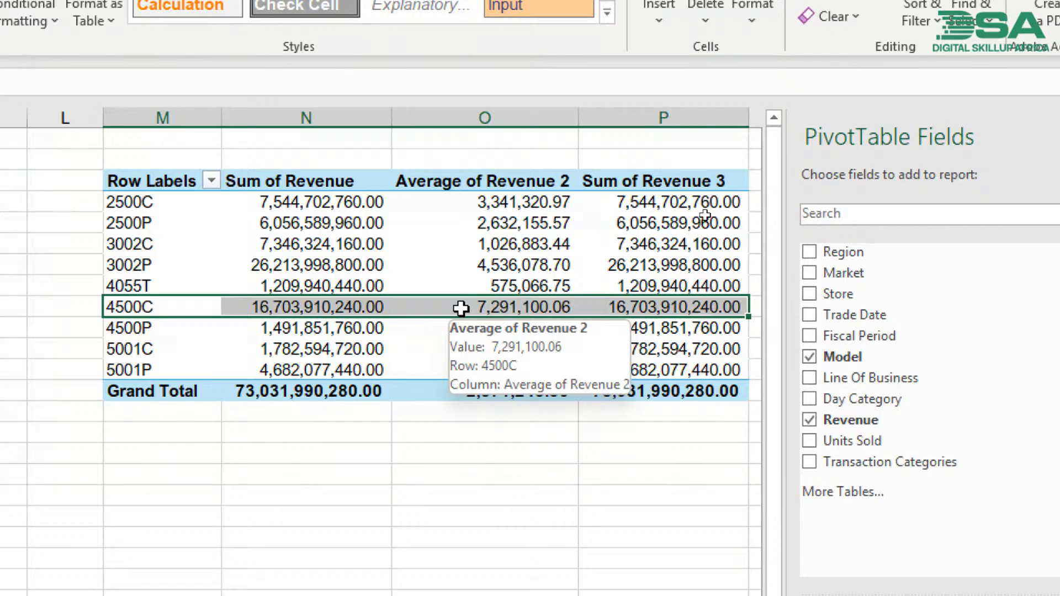
{"action": "left_click", "coordinate": [465, 242]}
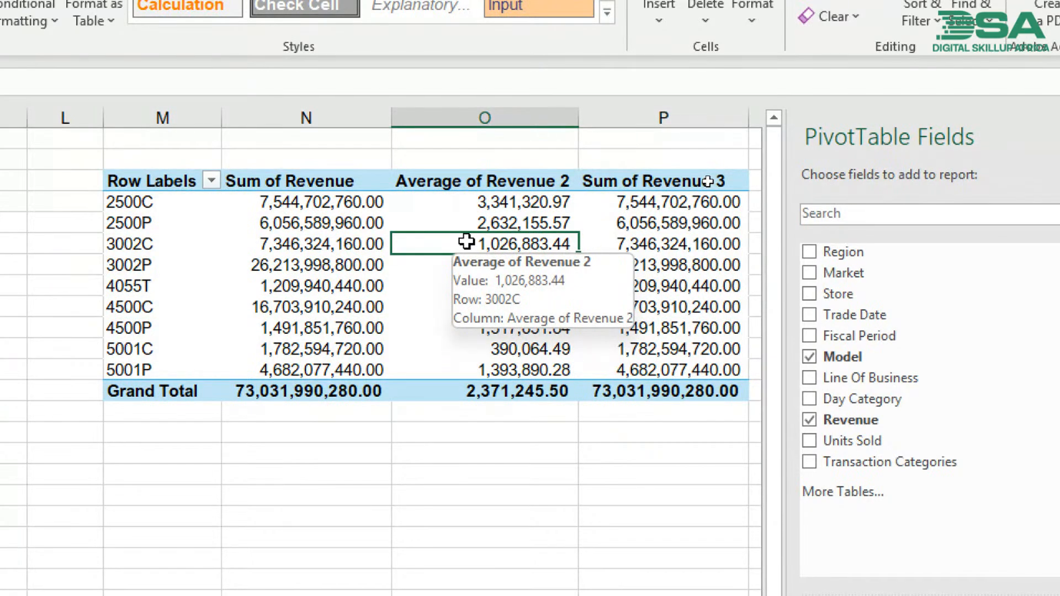
{"action": "right_click", "coordinate": [466, 242]}
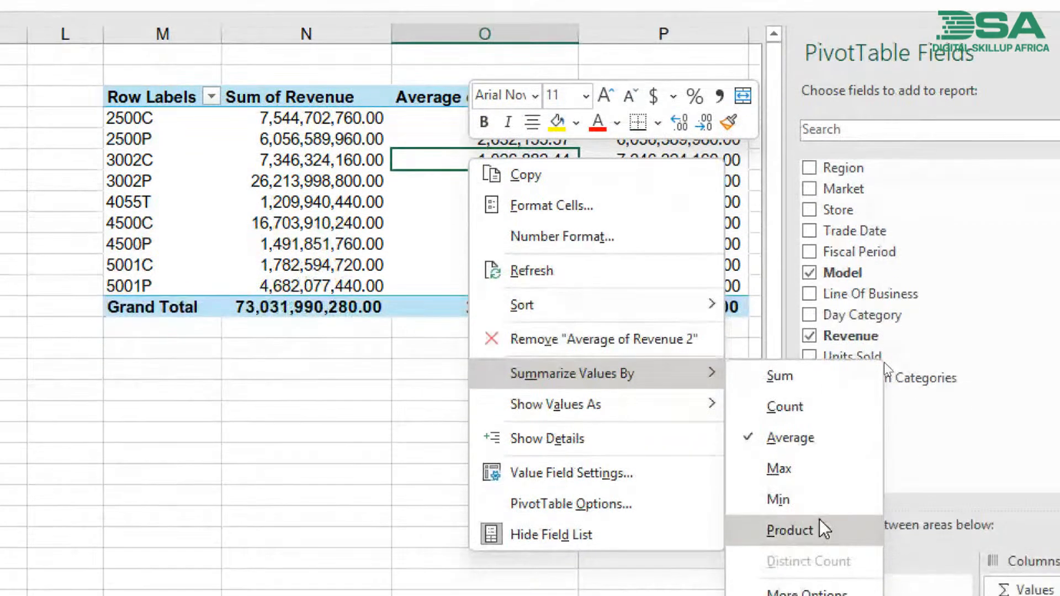
{"action": "left_click", "coordinate": [802, 411]}
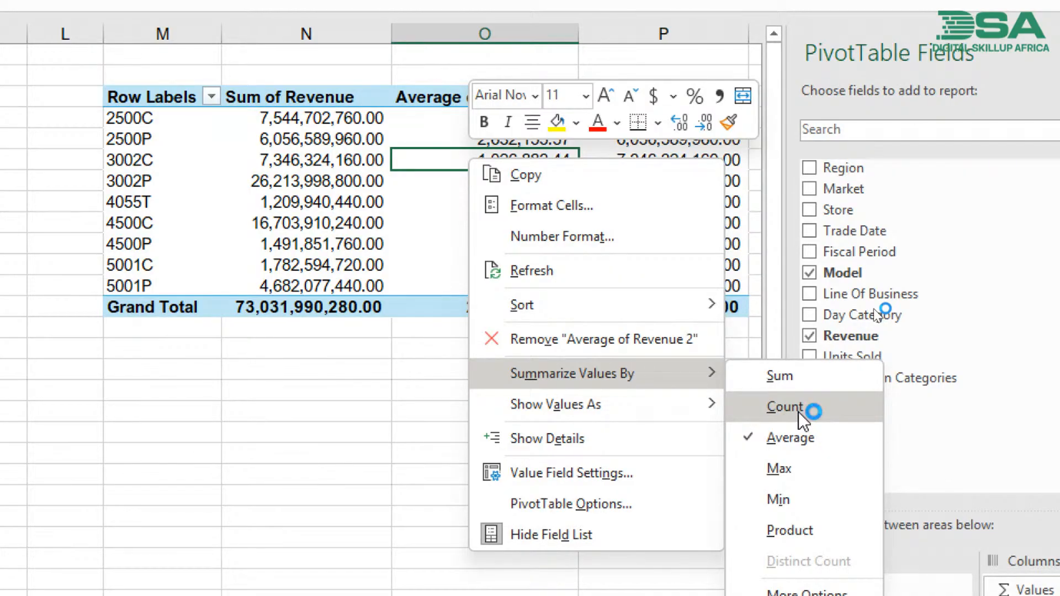
{"action": "left_click", "coordinate": [654, 184]}
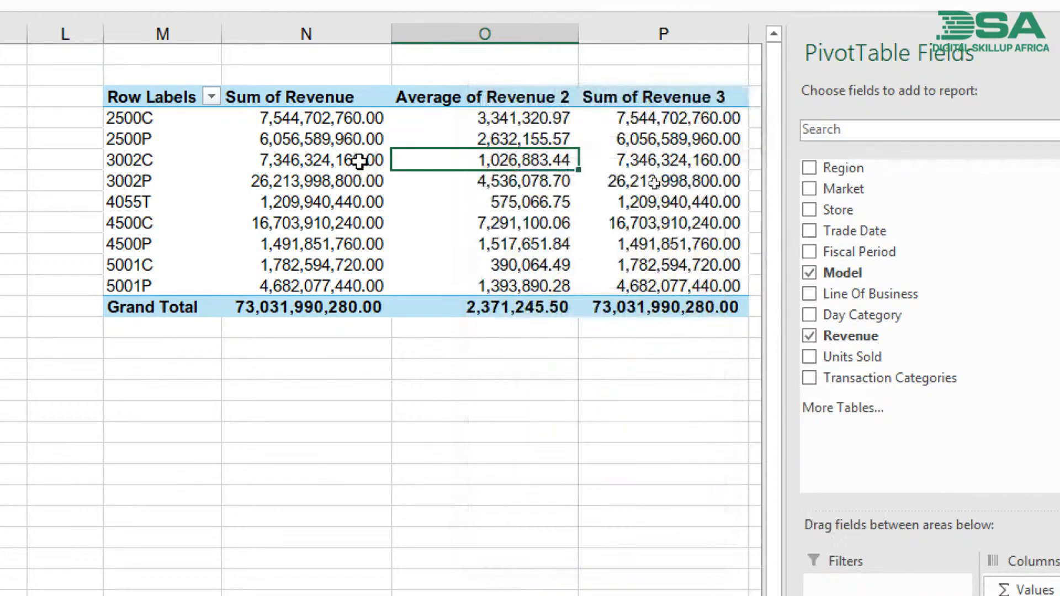
- Compare the revenue of model 2500C with the grand total in the Sum of Revenue column
{"action": "left_click", "coordinate": [617, 161]}
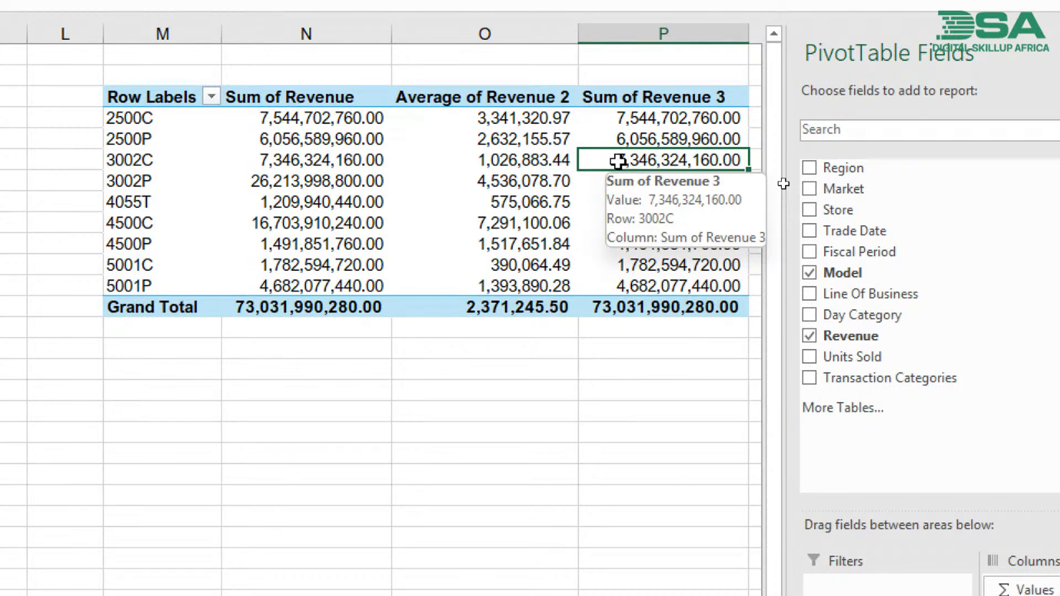
{"action": "scroll", "coordinate": [707, 172], "scroll_direction": "right", "scroll_amount": 1}
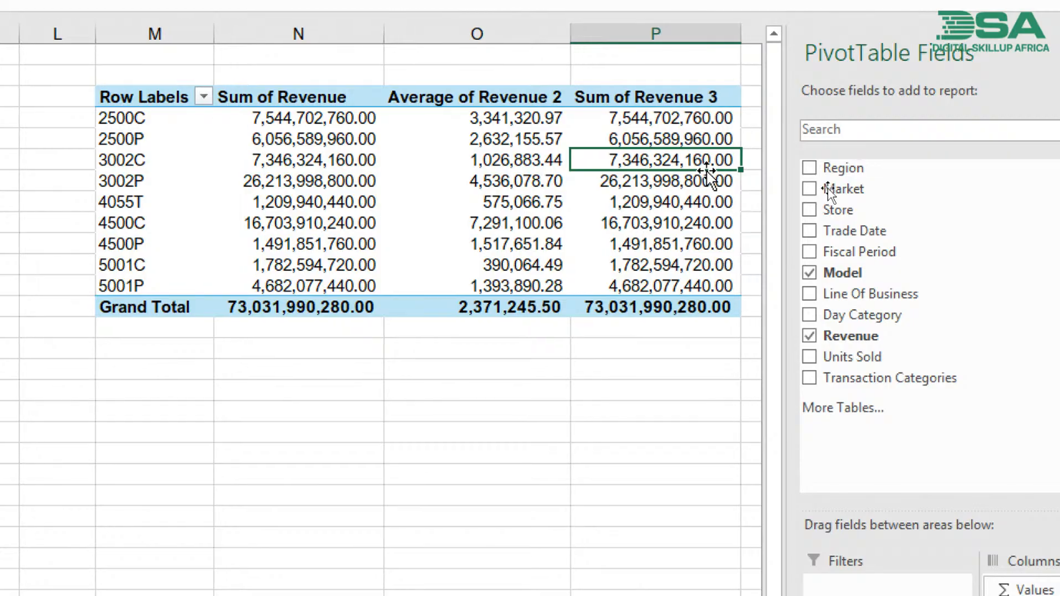
{"action": "scroll", "coordinate": [710, 176], "scroll_direction": "right", "scroll_amount": 2}
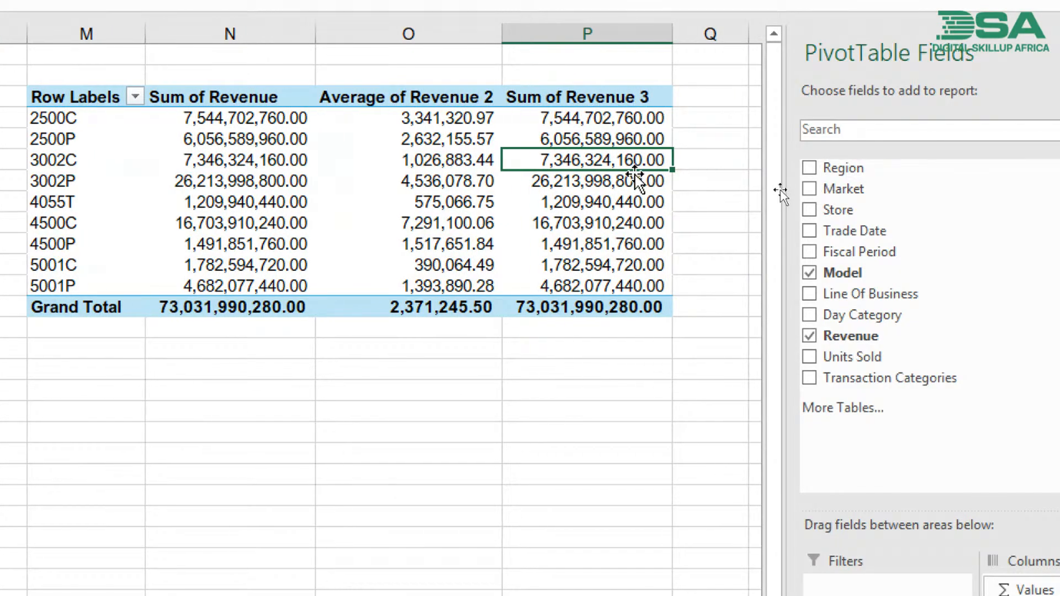
{"action": "left_click", "coordinate": [222, 121]}
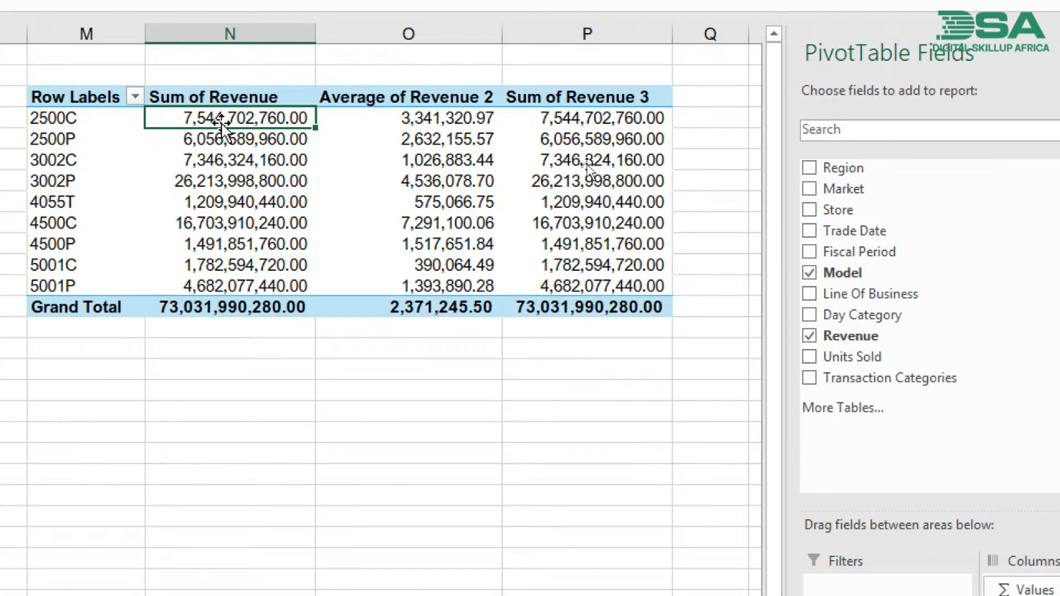
{"action": "mouse_move", "coordinate": [229, 118]}
{"action": "left_click", "coordinate": [221, 308]}
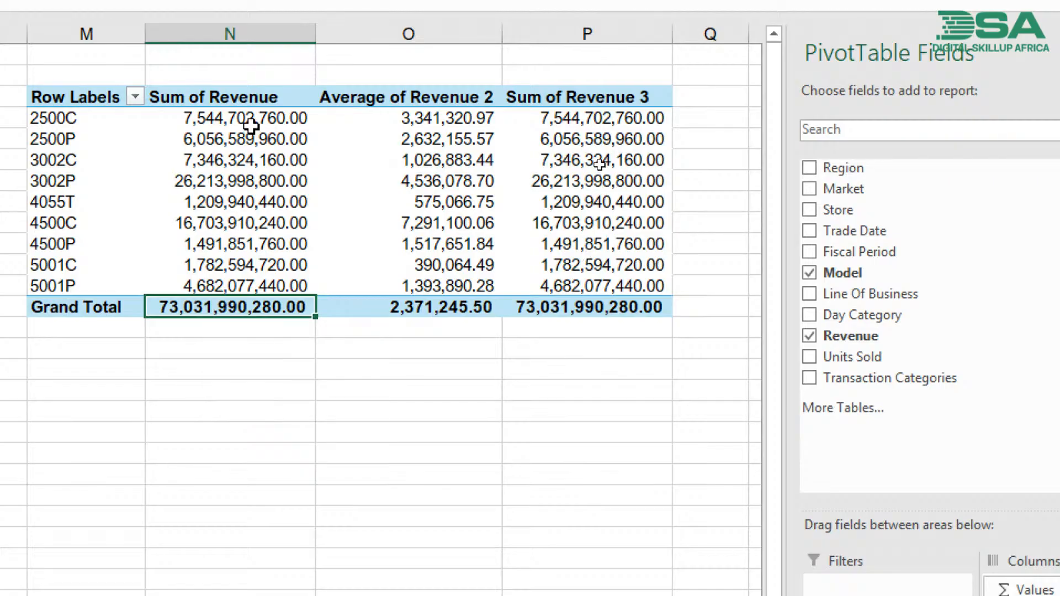
{"action": "left_click", "coordinate": [229, 119]}
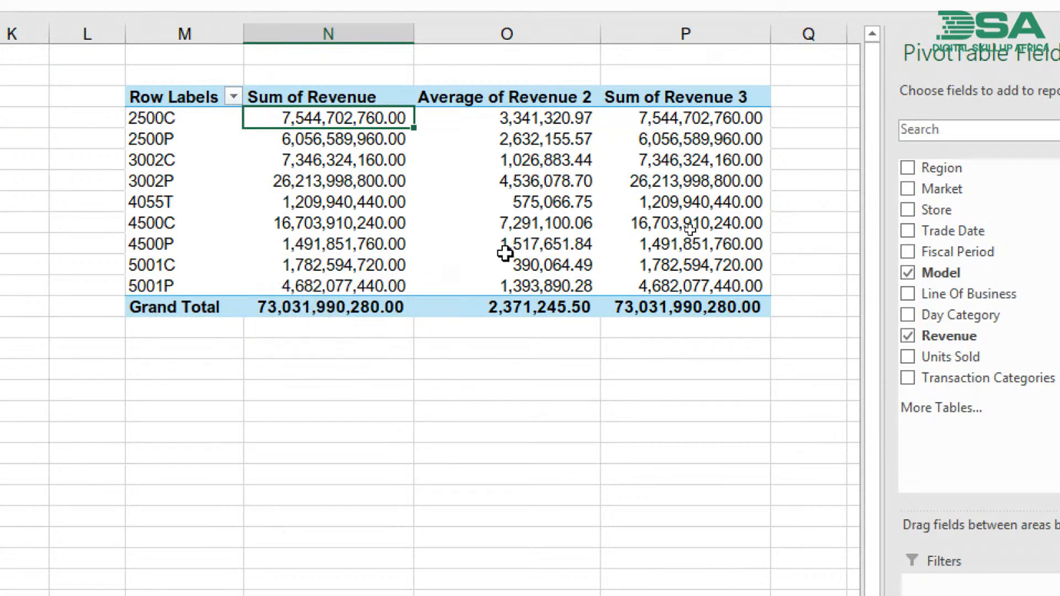
- Show the values of the third revenue column as % of Grand Total
{"action": "left_click", "coordinate": [679, 138]}
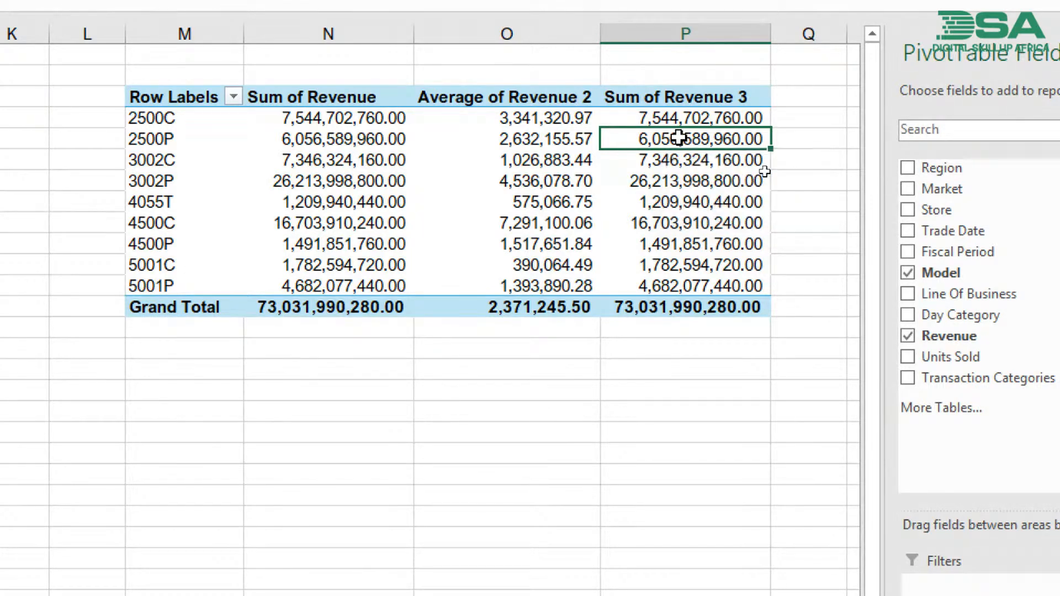
{"action": "right_click", "coordinate": [679, 138]}
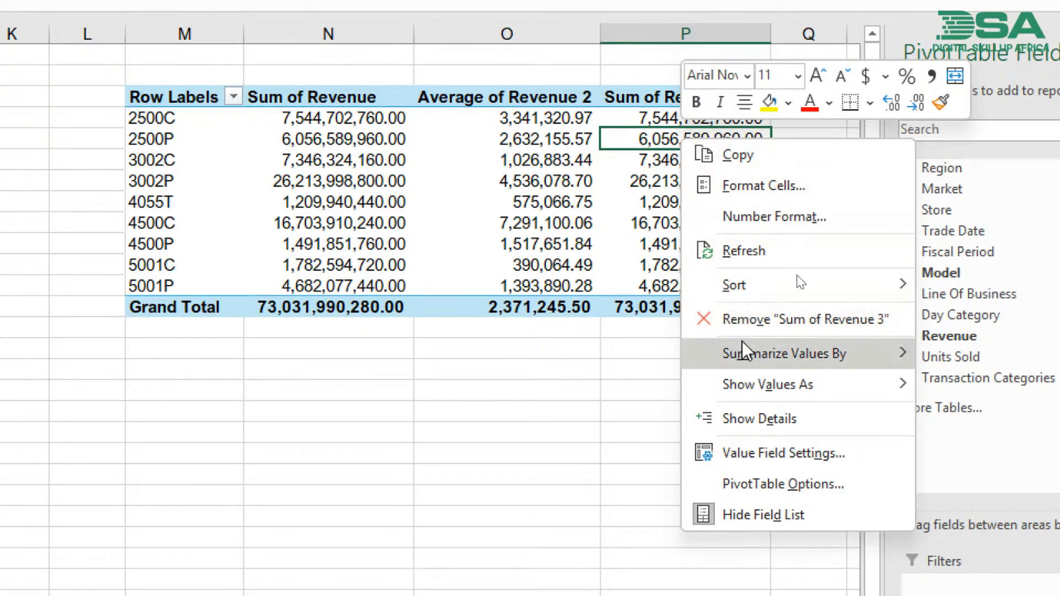
{"action": "mouse_move", "coordinate": [746, 353]}
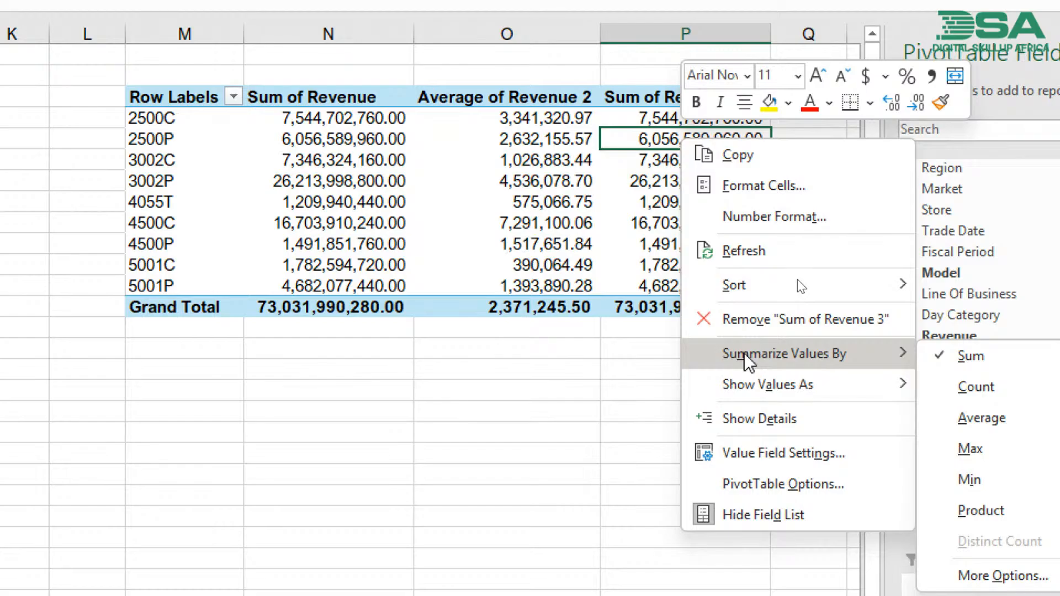
{"action": "mouse_move", "coordinate": [745, 385]}
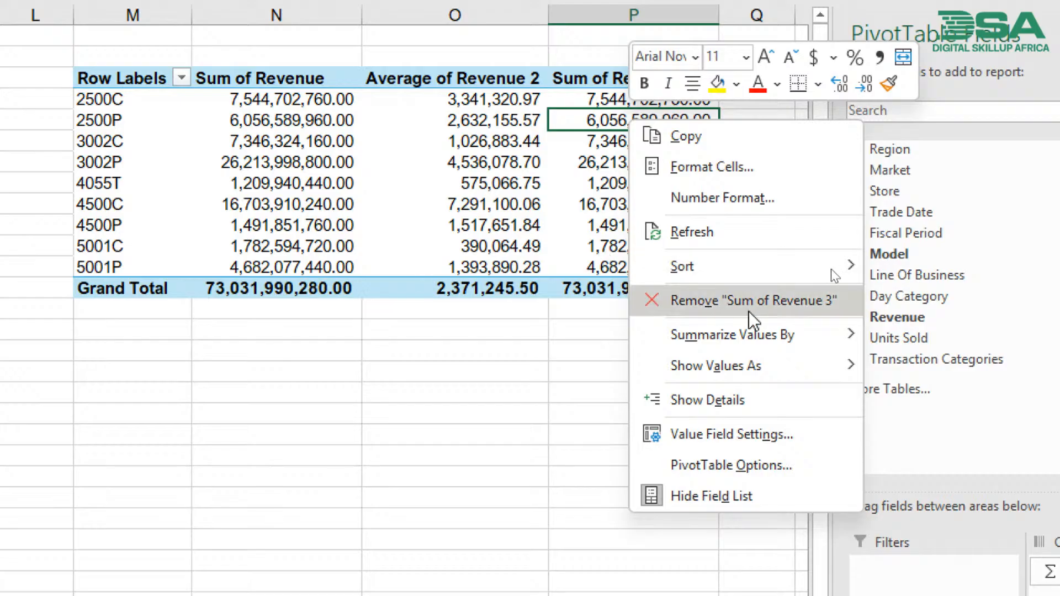
{"action": "left_click", "coordinate": [741, 174]}
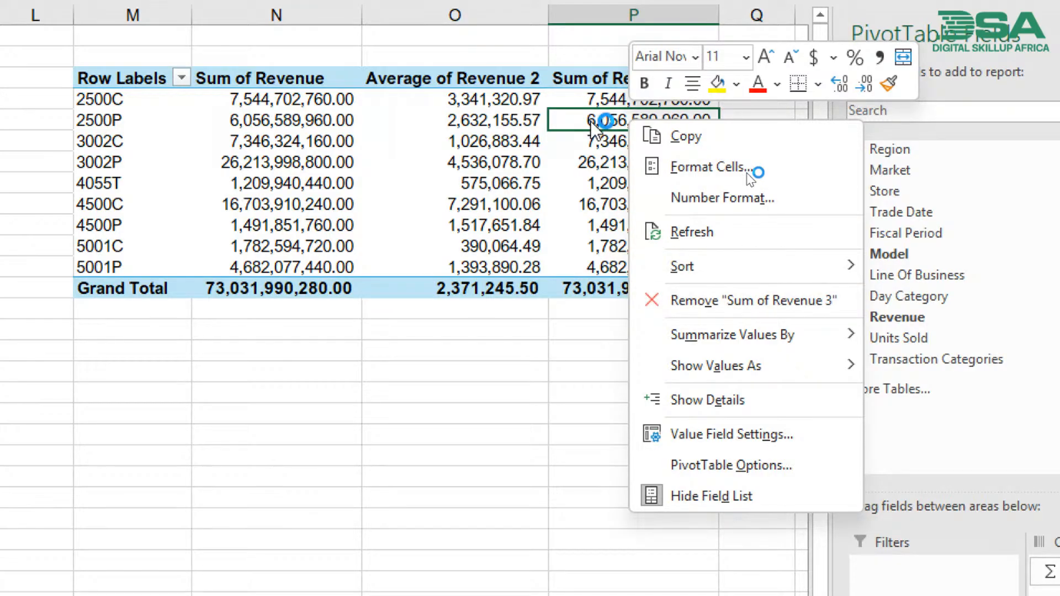
{"action": "mouse_move", "coordinate": [726, 376]}
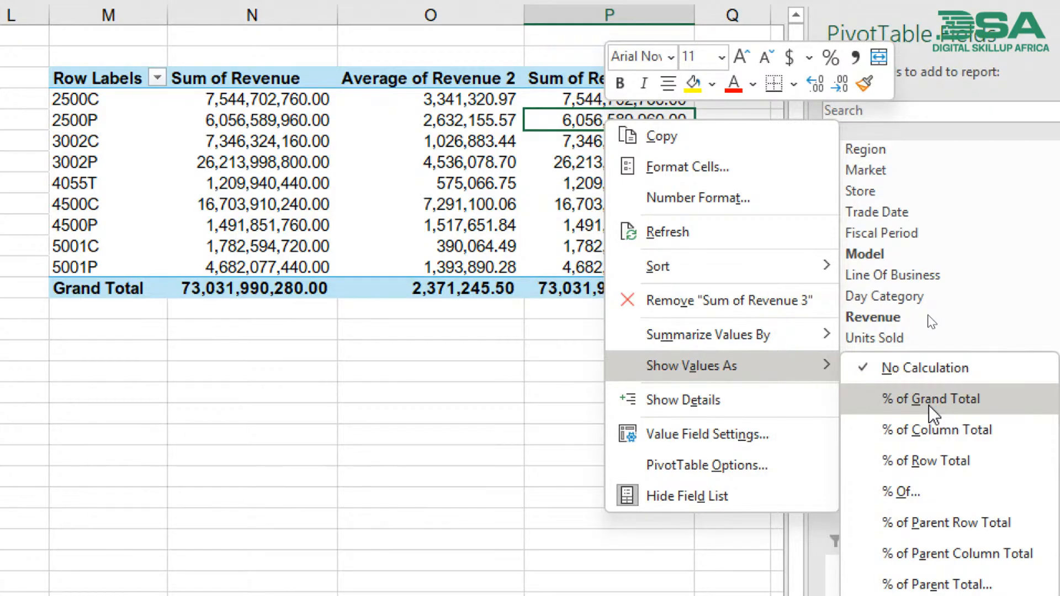
{"action": "left_click", "coordinate": [930, 407]}
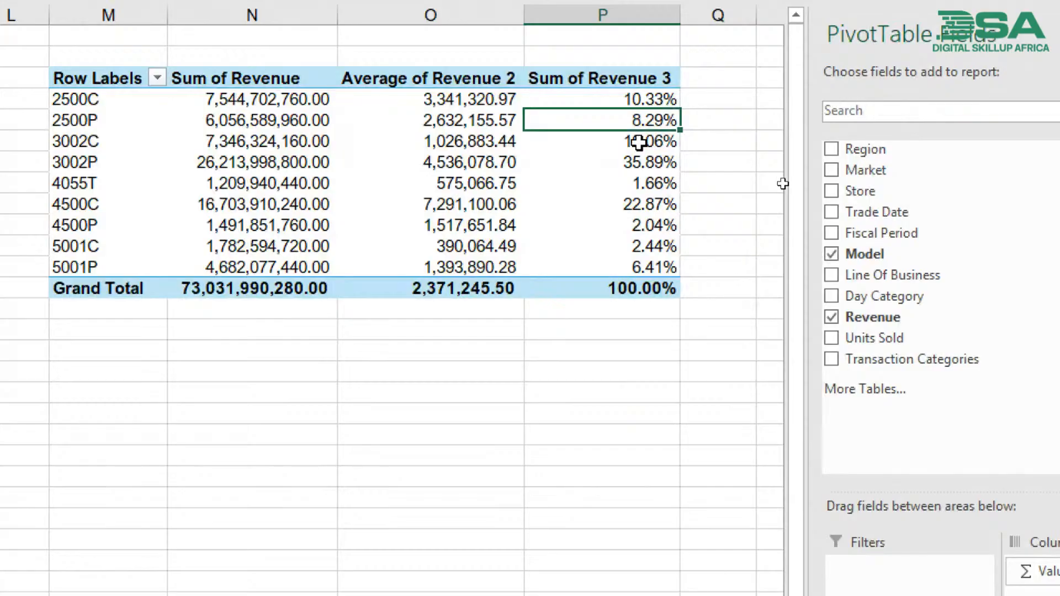
{"action": "left_click", "coordinate": [598, 95]}
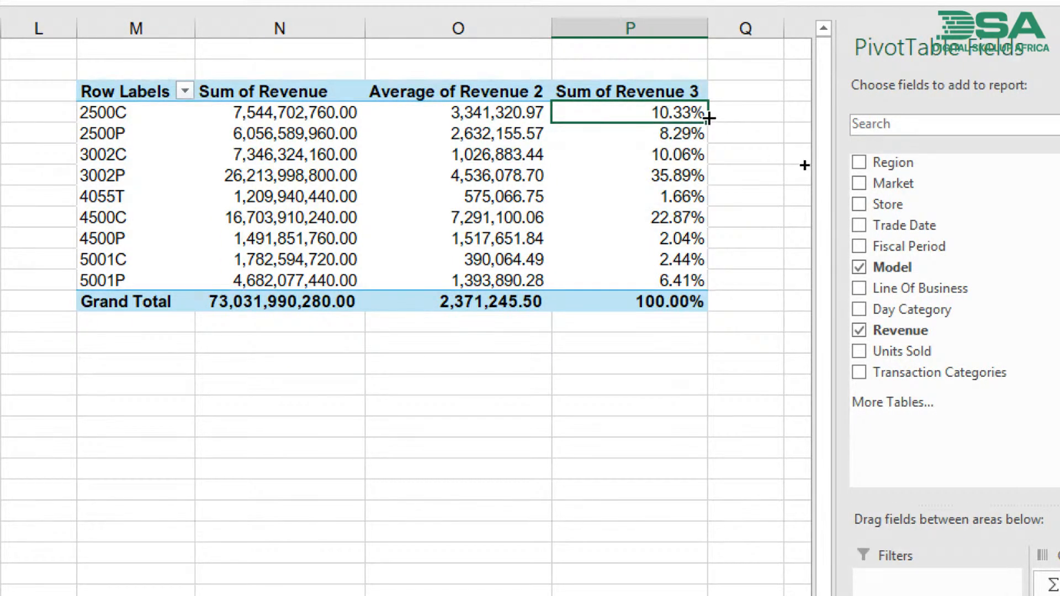
- Compare the grand-total revenue shares of models 3002P, 4500C and 4055T in the third revenue column
{"action": "mouse_move", "coordinate": [696, 300]}
{"action": "left_click", "coordinate": [124, 176]}
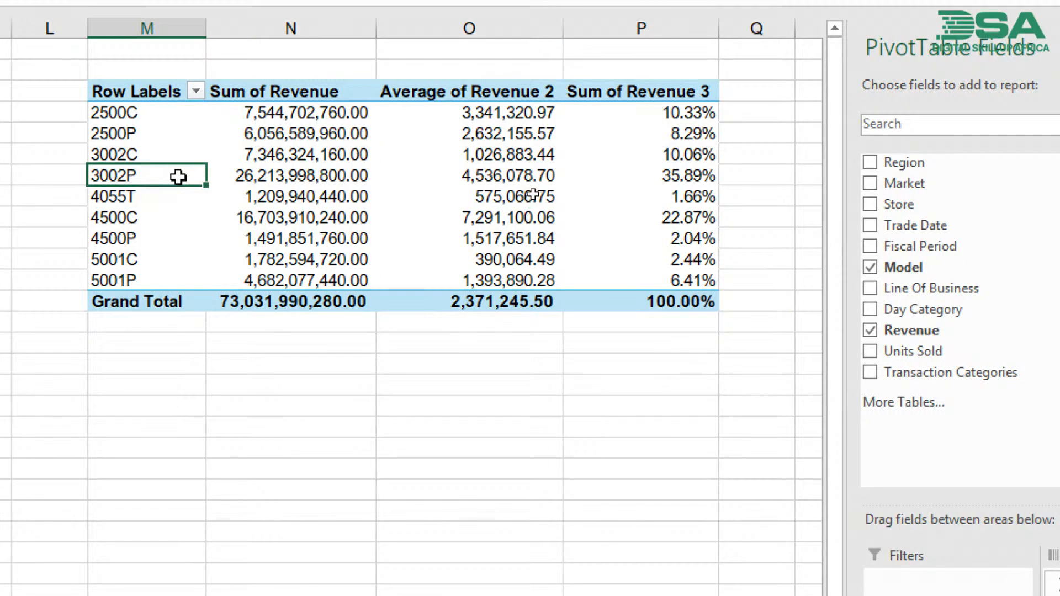
{"action": "left_click", "coordinate": [694, 177]}
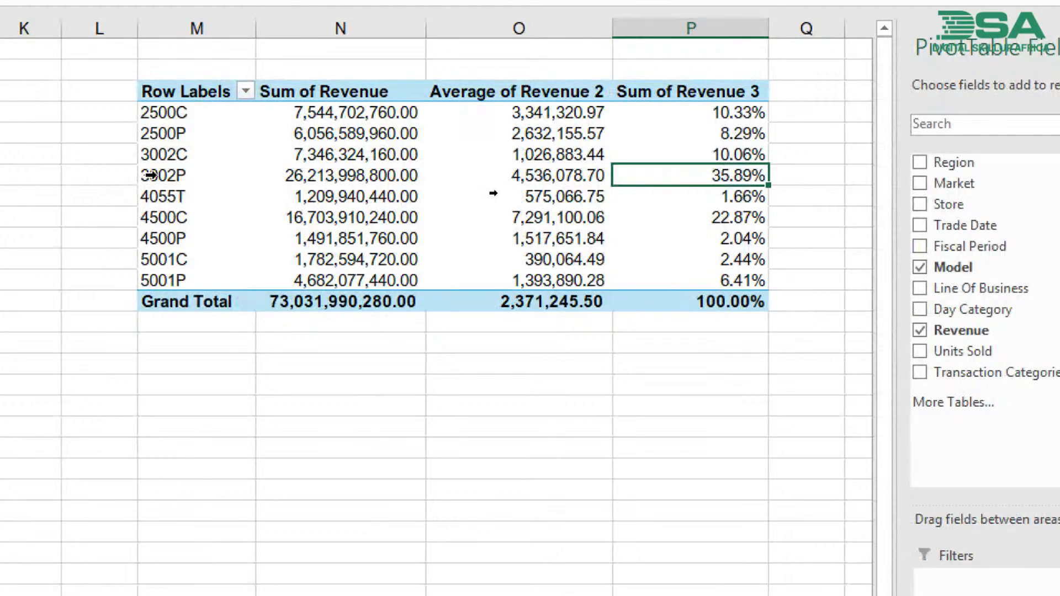
{"action": "left_click", "coordinate": [100, 175]}
{"action": "left_click_drag", "start_coordinate": [150, 174], "coordinate": [155, 220]}
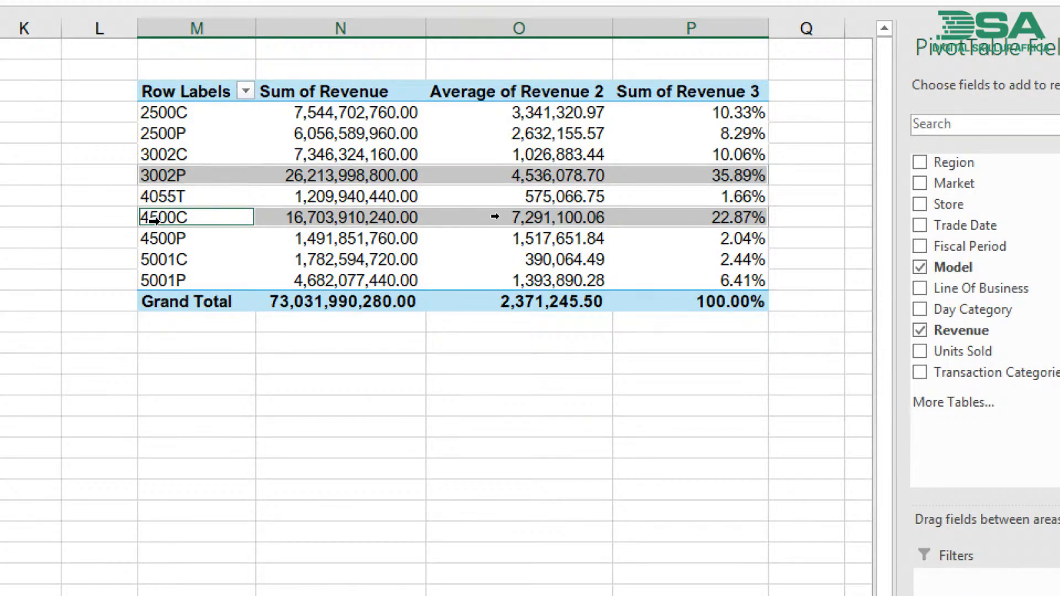
{"action": "left_click", "coordinate": [154, 196]}
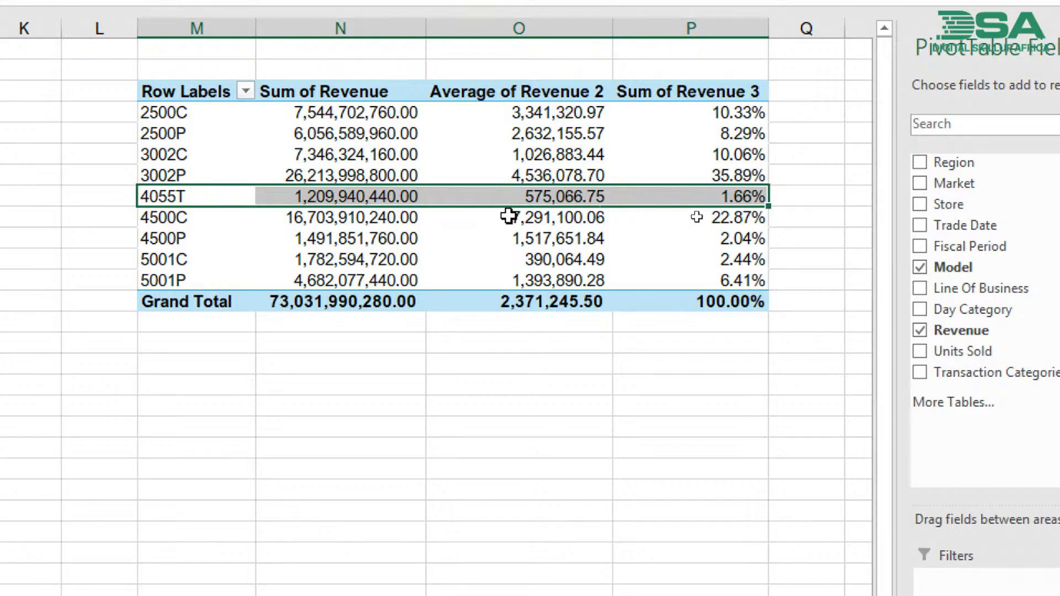
{"action": "left_click", "coordinate": [706, 197]}
{"action": "mouse_move", "coordinate": [706, 197]}
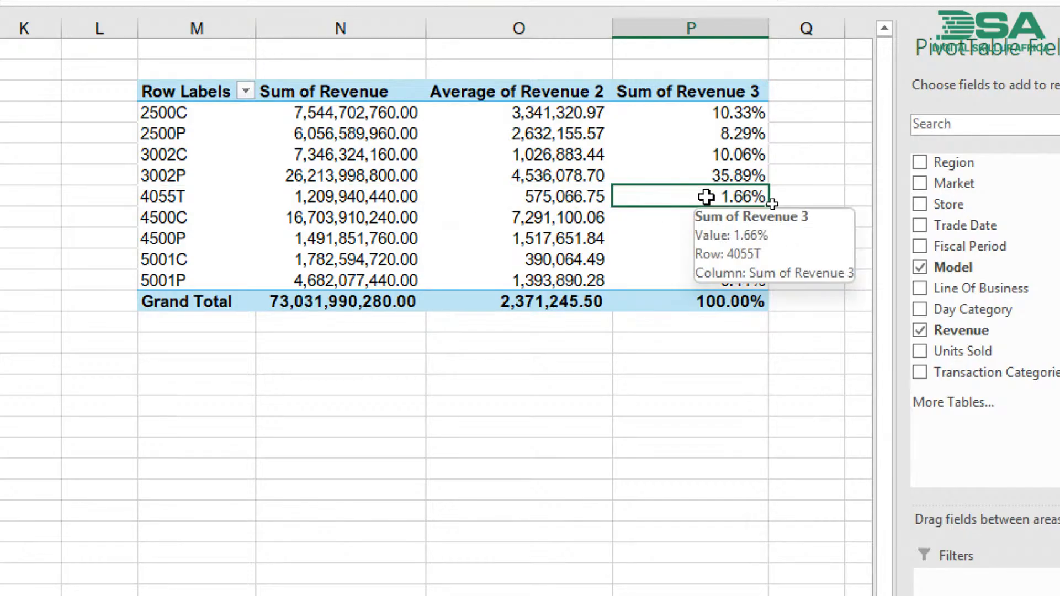
- Undo the percentage display of the third revenue column and show its values as % of Grand Total again
{"action": "key", "text": "ctrl+z"}
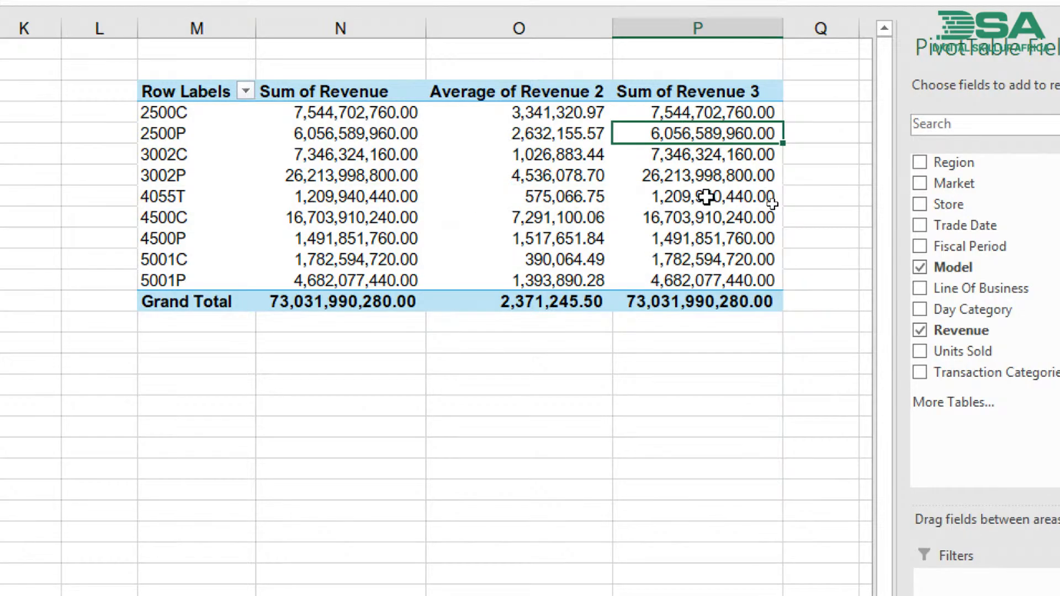
{"action": "left_click", "coordinate": [706, 173]}
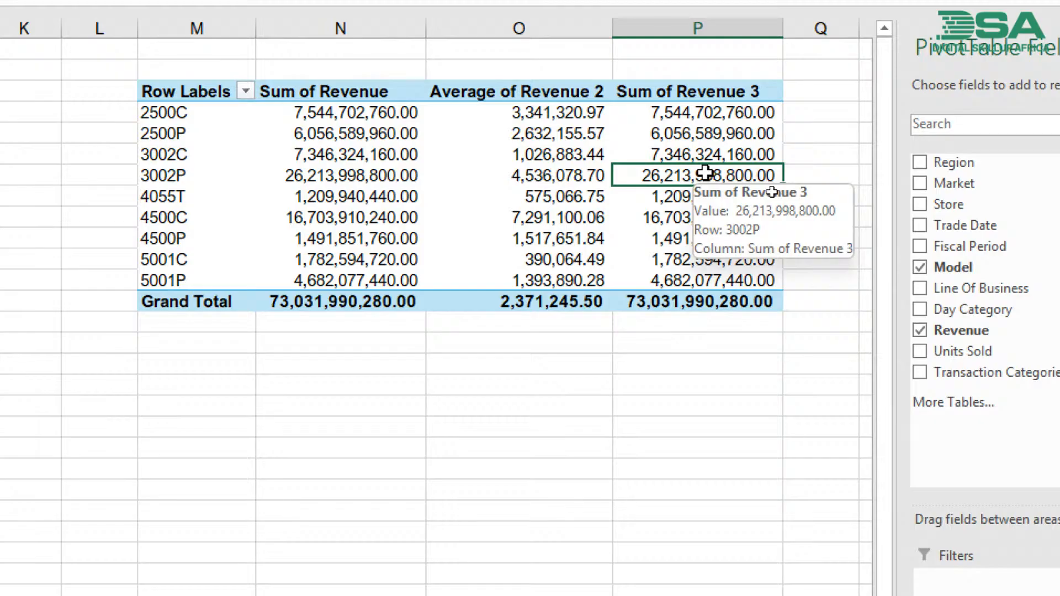
{"action": "right_click", "coordinate": [705, 174]}
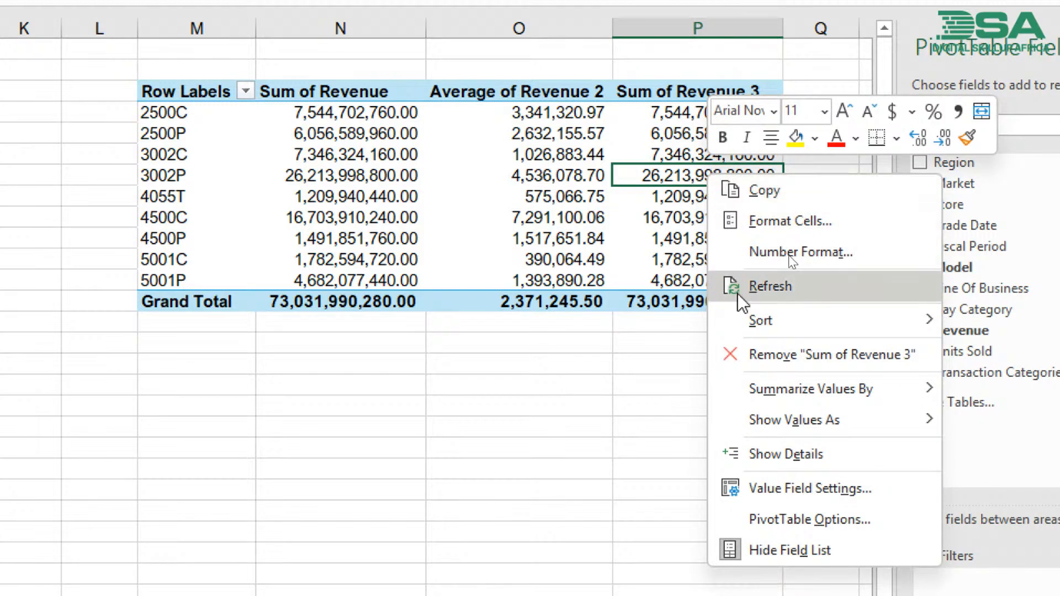
{"action": "mouse_move", "coordinate": [759, 430]}
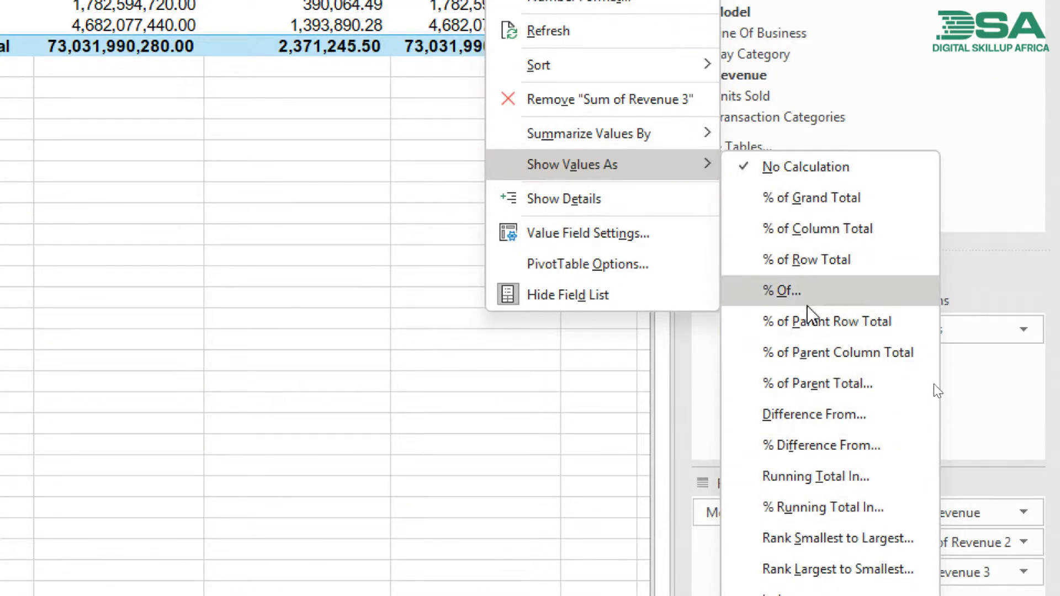
{"action": "left_click", "coordinate": [799, 198]}
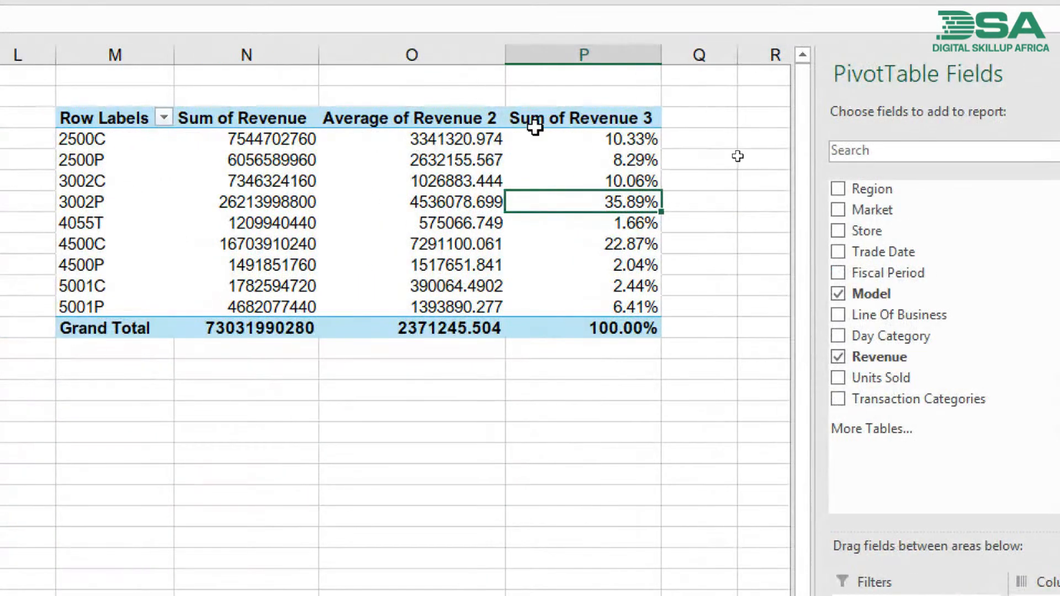
{"action": "left_click", "coordinate": [616, 265]}
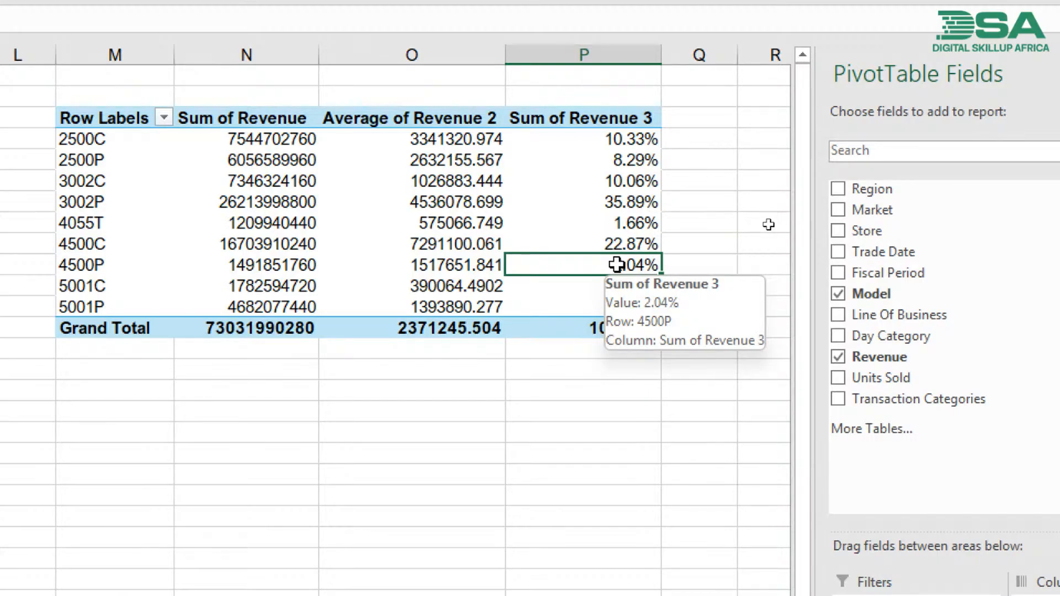
{"action": "double_click", "coordinate": [617, 265]}
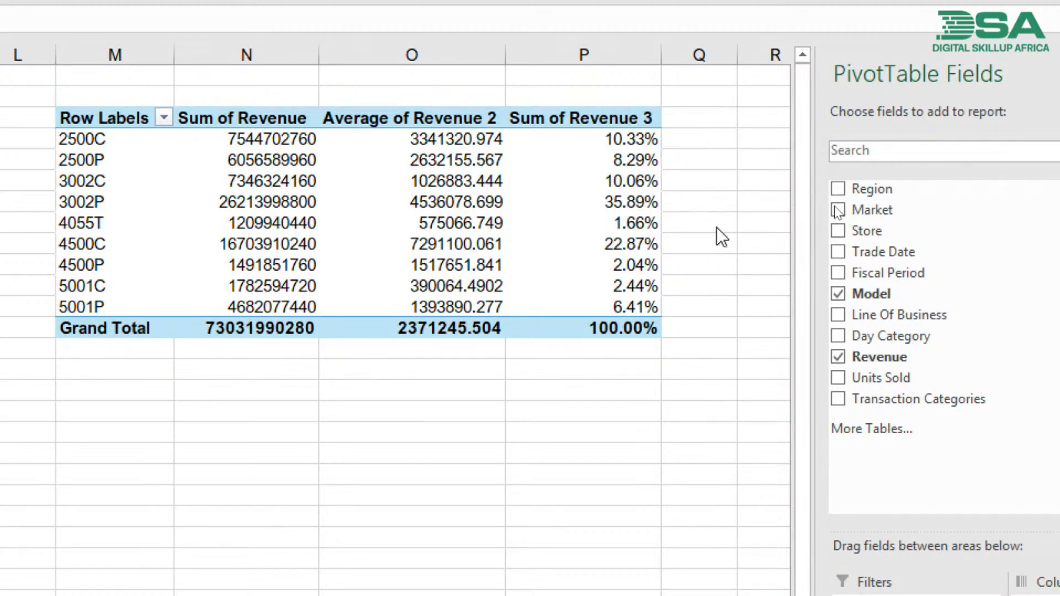
- Summarise the second revenue column of the model pivot table by Min instead of Average
{"action": "left_click", "coordinate": [459, 180]}
{"action": "right_click", "coordinate": [459, 180]}
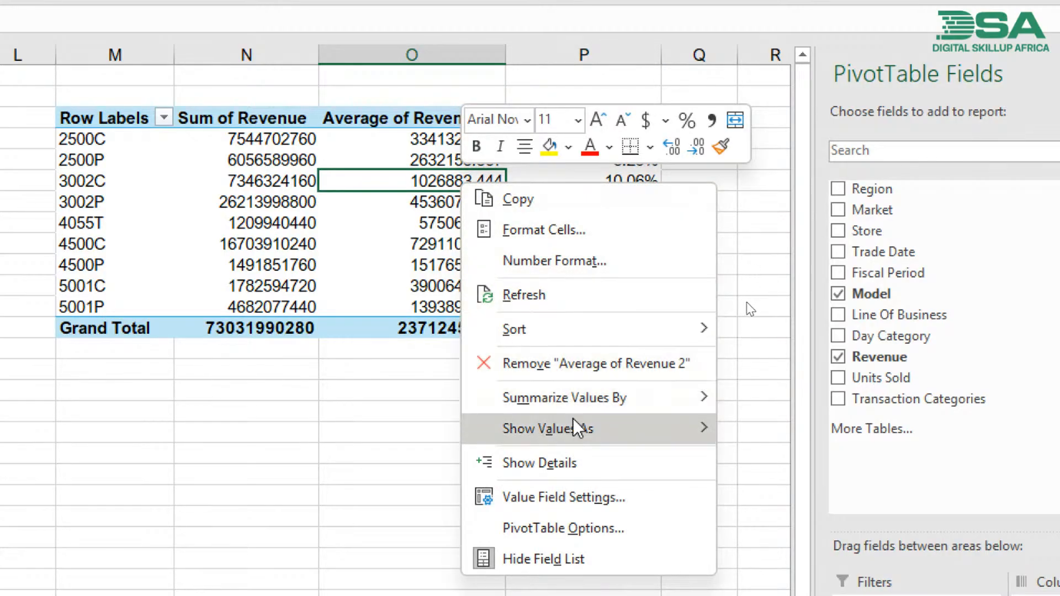
{"action": "mouse_move", "coordinate": [577, 429]}
{"action": "mouse_move", "coordinate": [584, 405]}
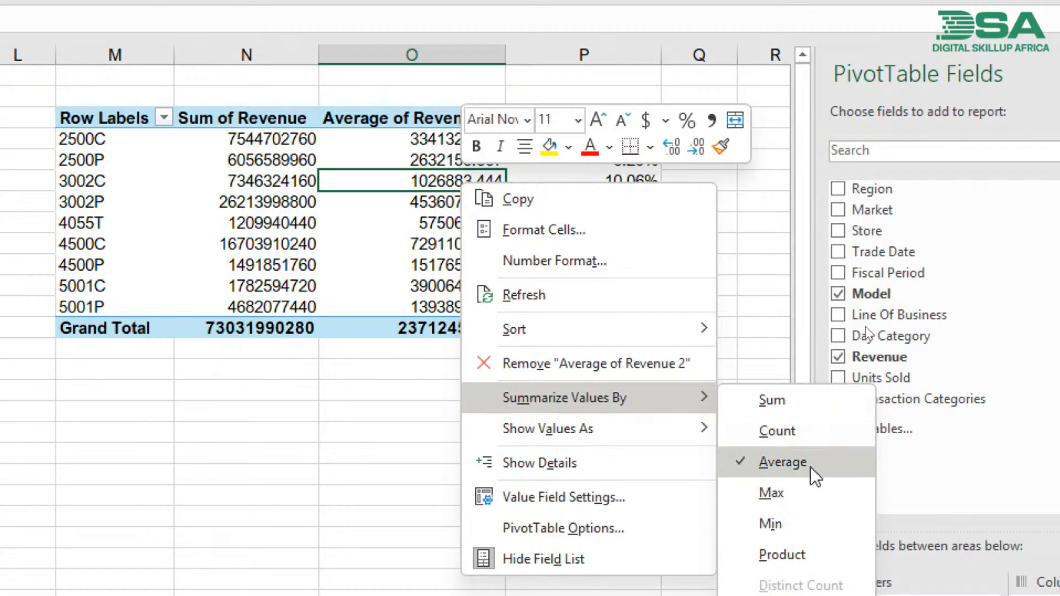
{"action": "left_click", "coordinate": [806, 516]}
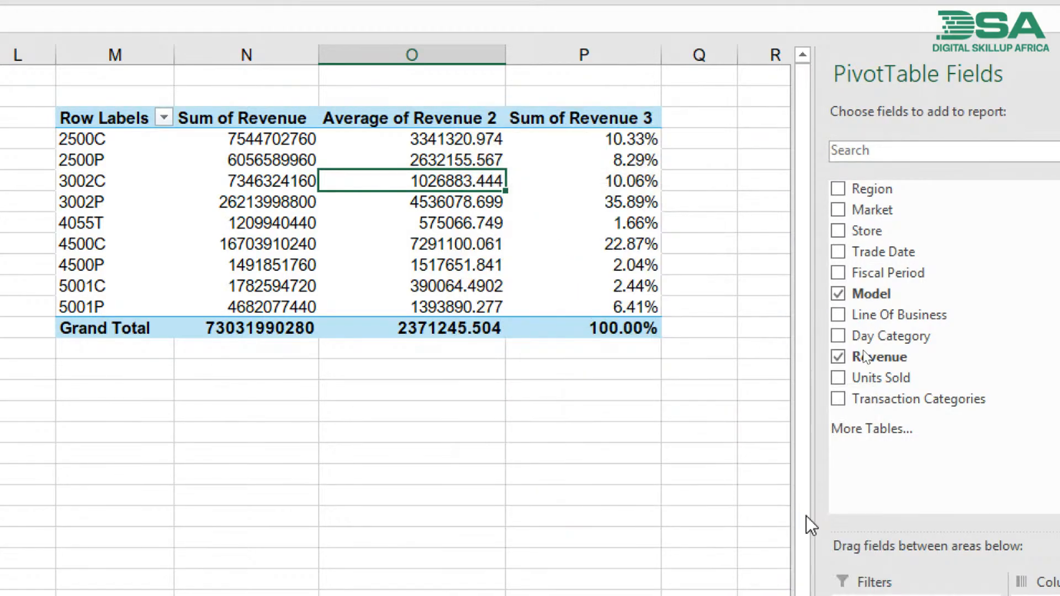
- Look through the Summarize Values By and Show Values As options for the minimum revenue column
{"action": "right_click", "coordinate": [418, 178]}
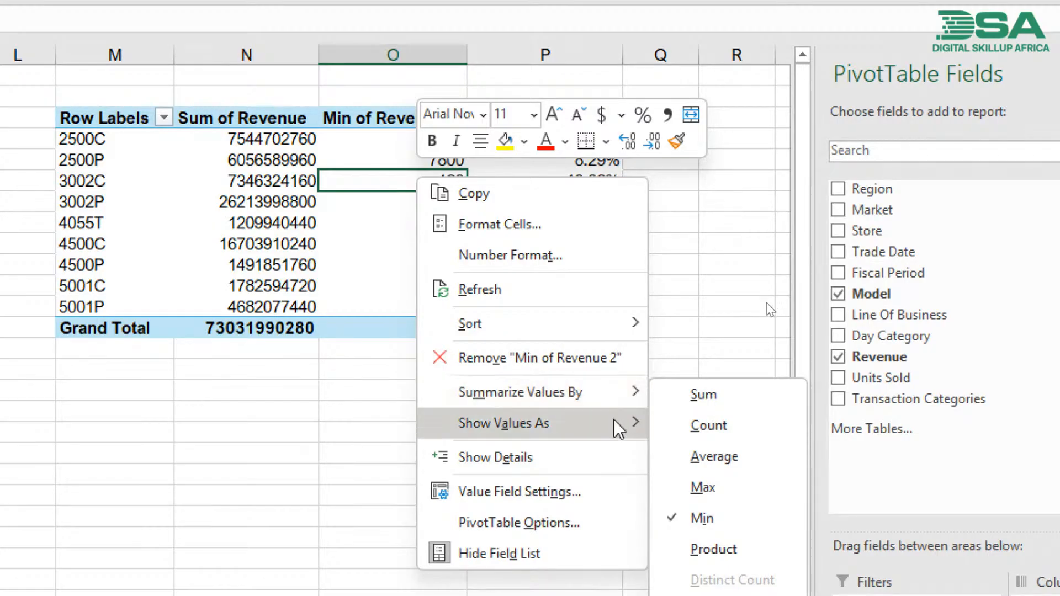
{"action": "mouse_move", "coordinate": [609, 426]}
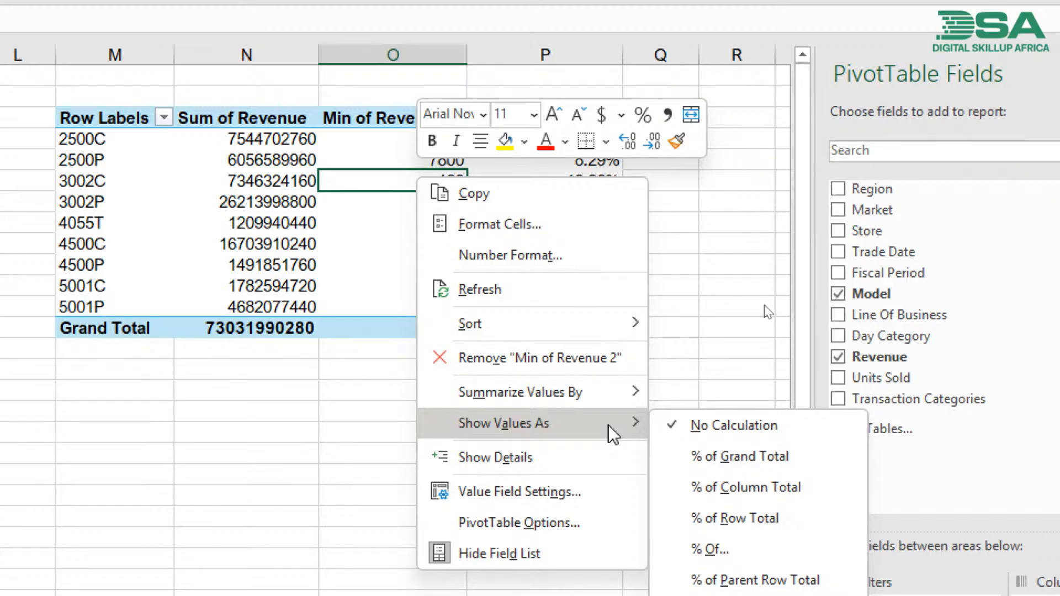
{"action": "left_click", "coordinate": [345, 219]}
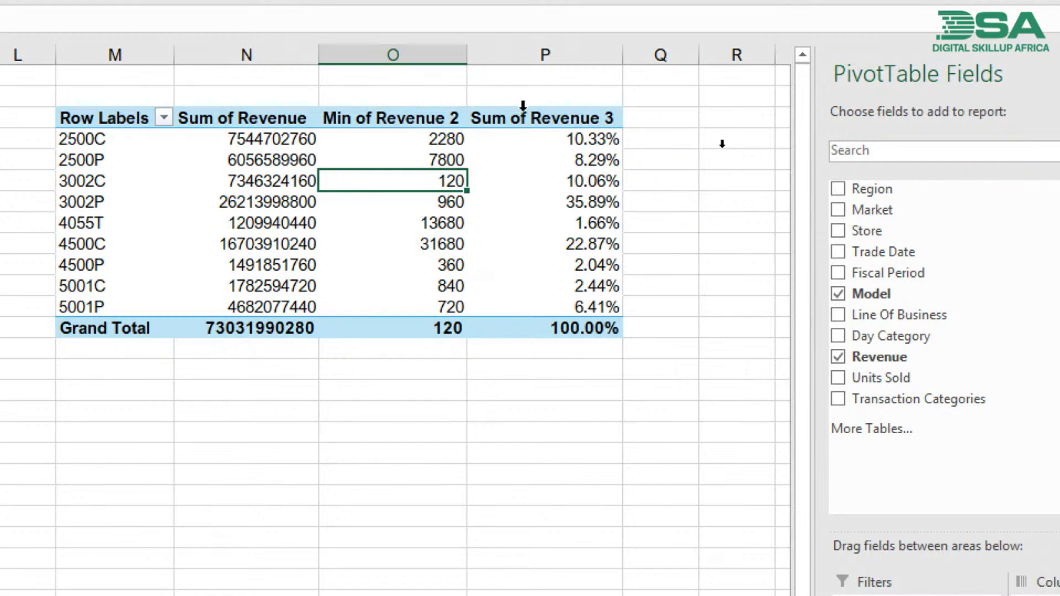
- Rename the header of the third revenue column to "% of Total"
{"action": "left_click", "coordinate": [539, 118]}
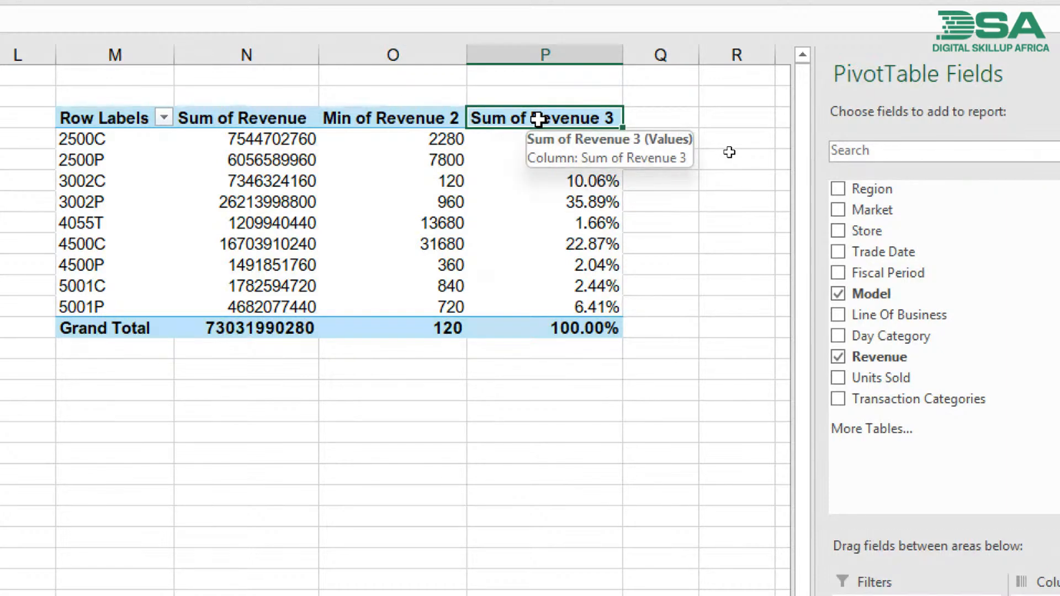
{"action": "key", "text": "BackSpace"}
{"action": "type", "text": "%"}
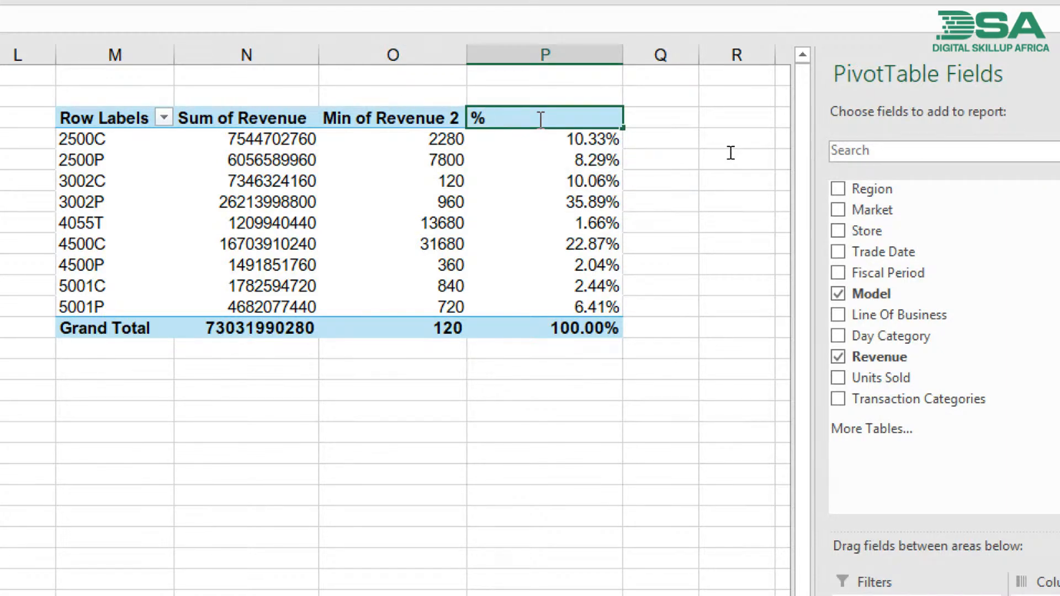
{"action": "type", "text": " of Total"}
{"action": "key", "text": "Return"}
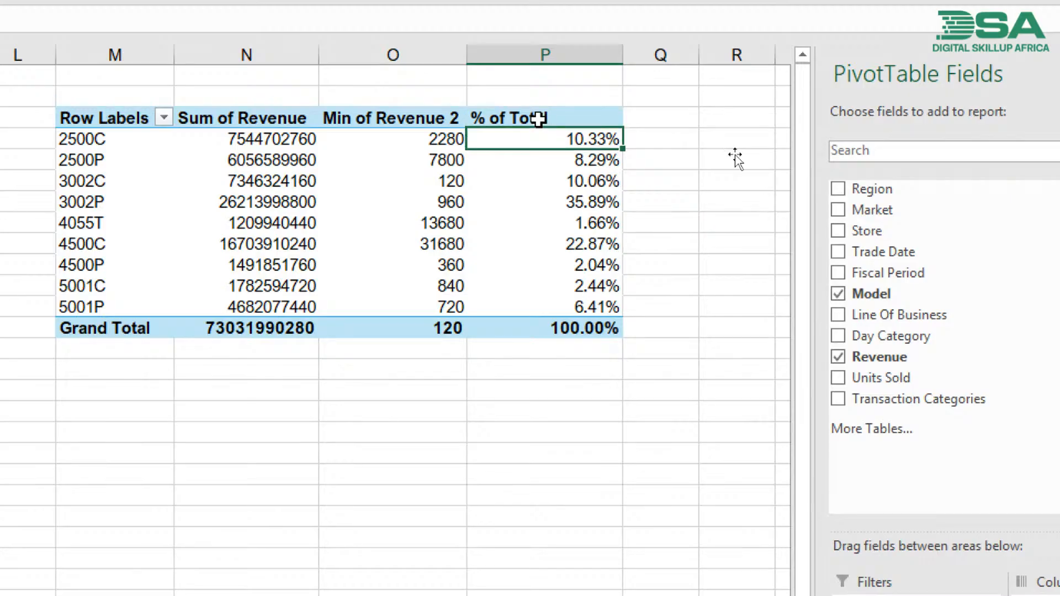
- Review the % of Total column and the Show Values As calculations offered for model 3002P's minimum revenue
{"action": "mouse_move", "coordinate": [581, 236]}
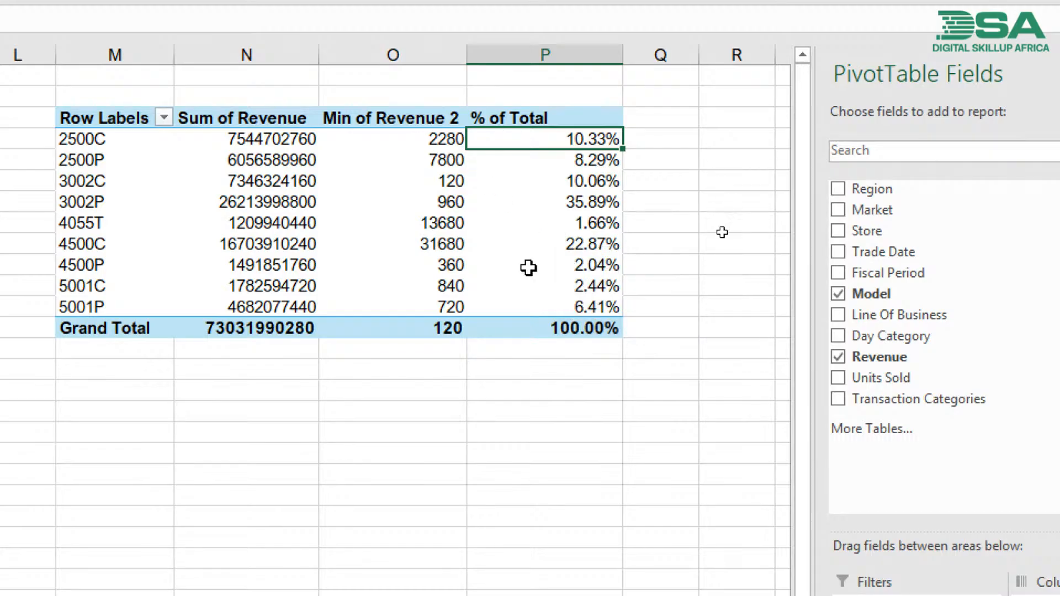
{"action": "mouse_move", "coordinate": [495, 232]}
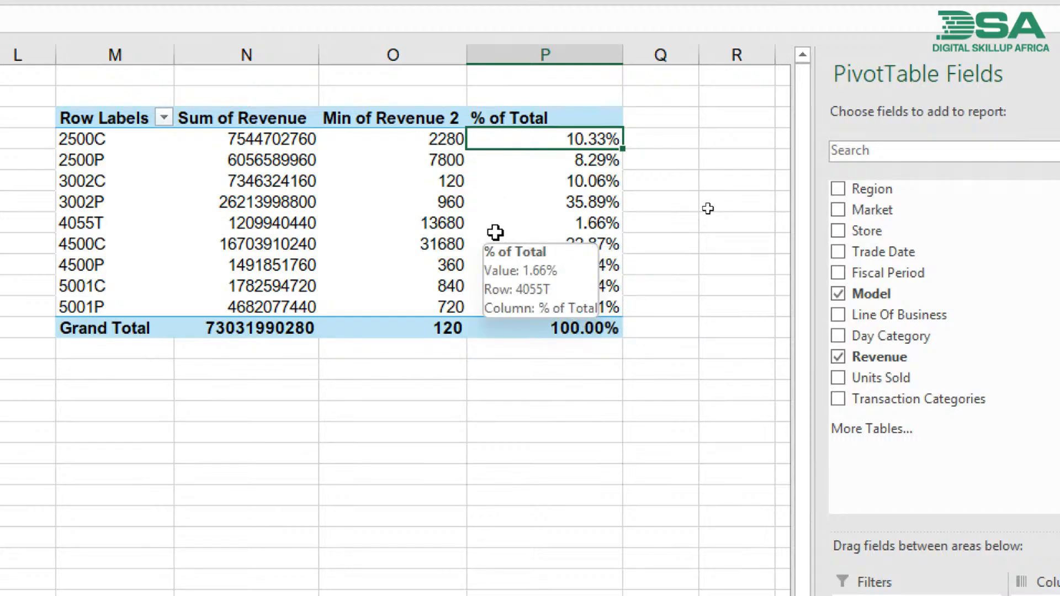
{"action": "left_click", "coordinate": [391, 197]}
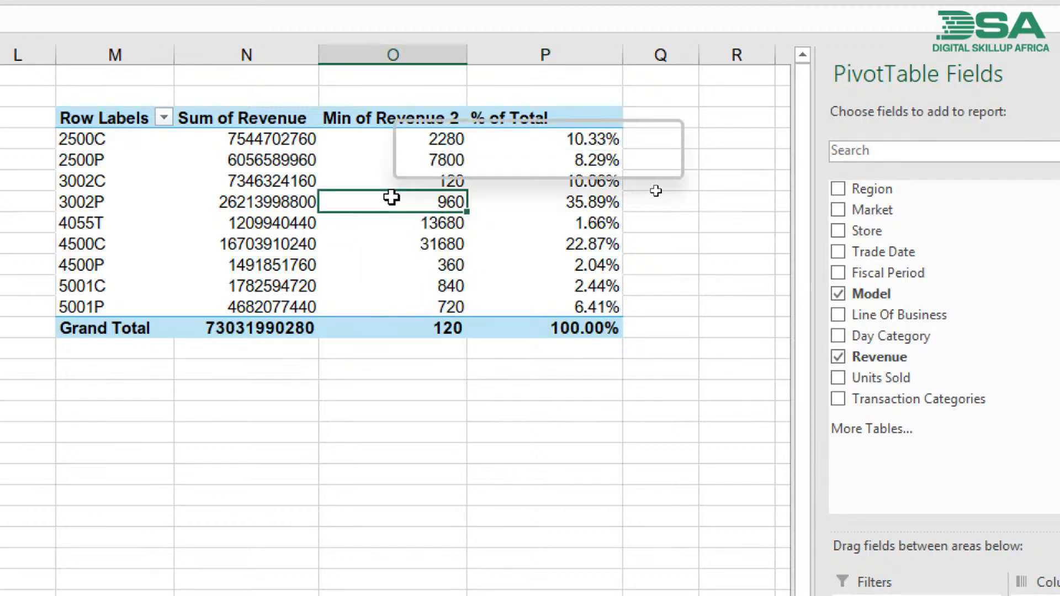
{"action": "right_click", "coordinate": [392, 197]}
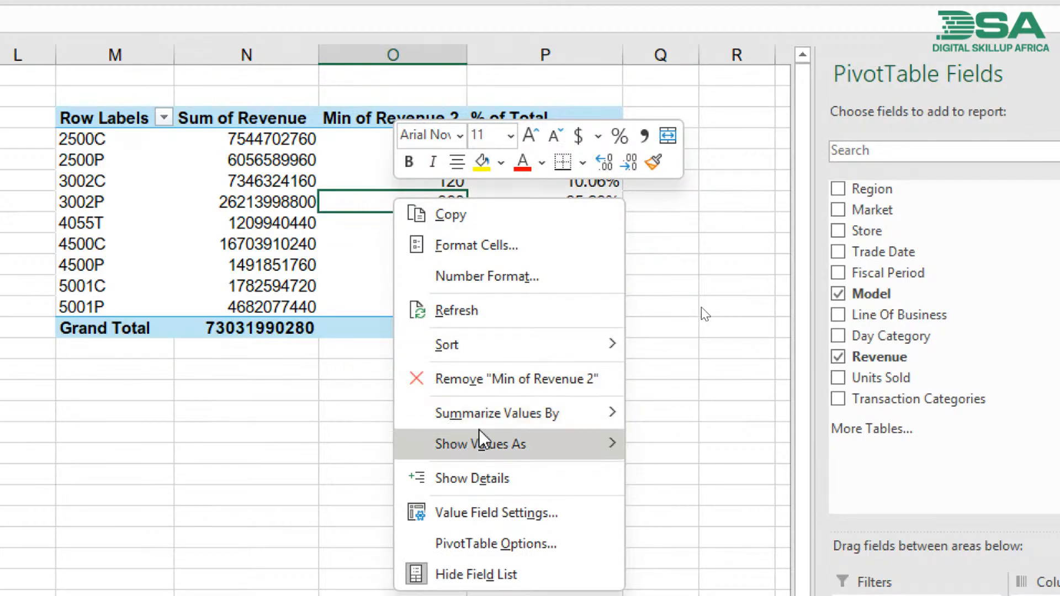
{"action": "mouse_move", "coordinate": [488, 440]}
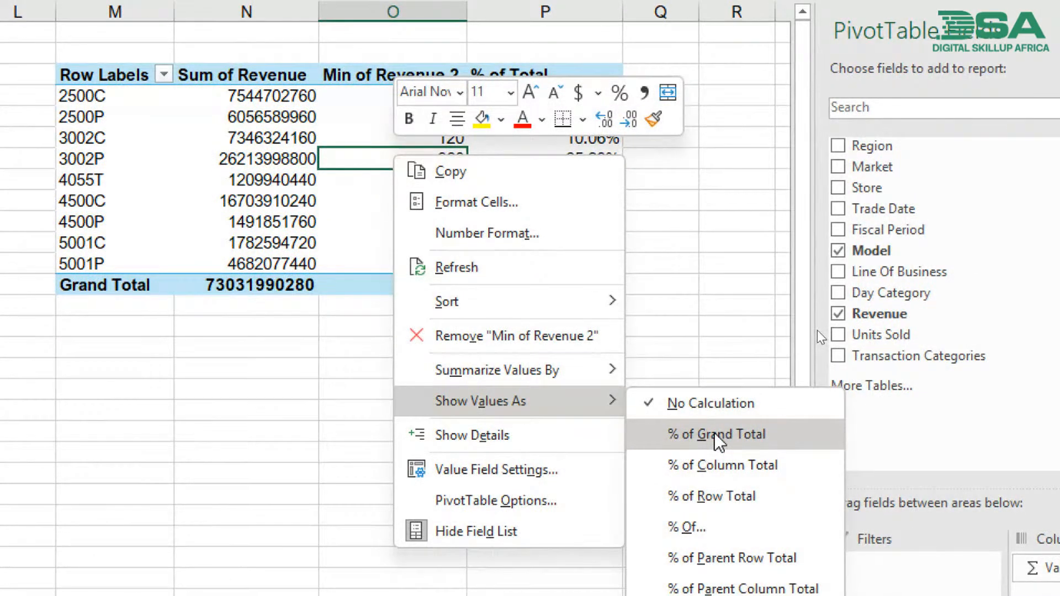
{"action": "left_click", "coordinate": [329, 208]}
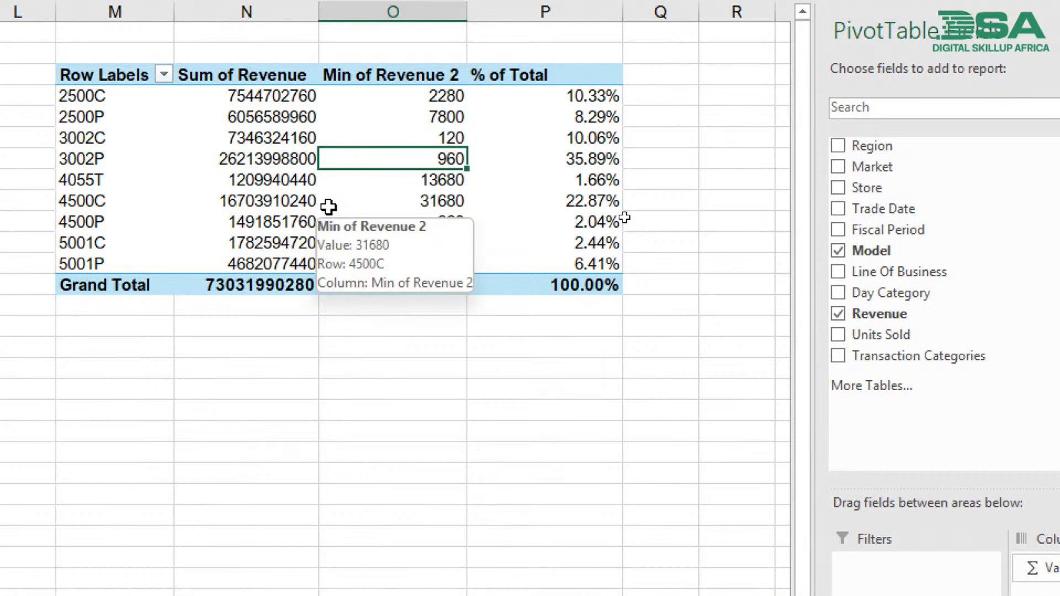
- Add Trade Date above Model in the pivot table's Rows area and remove Quarters and Trade Date, keeping only Years and Model
{"action": "left_click", "coordinate": [200, 165]}
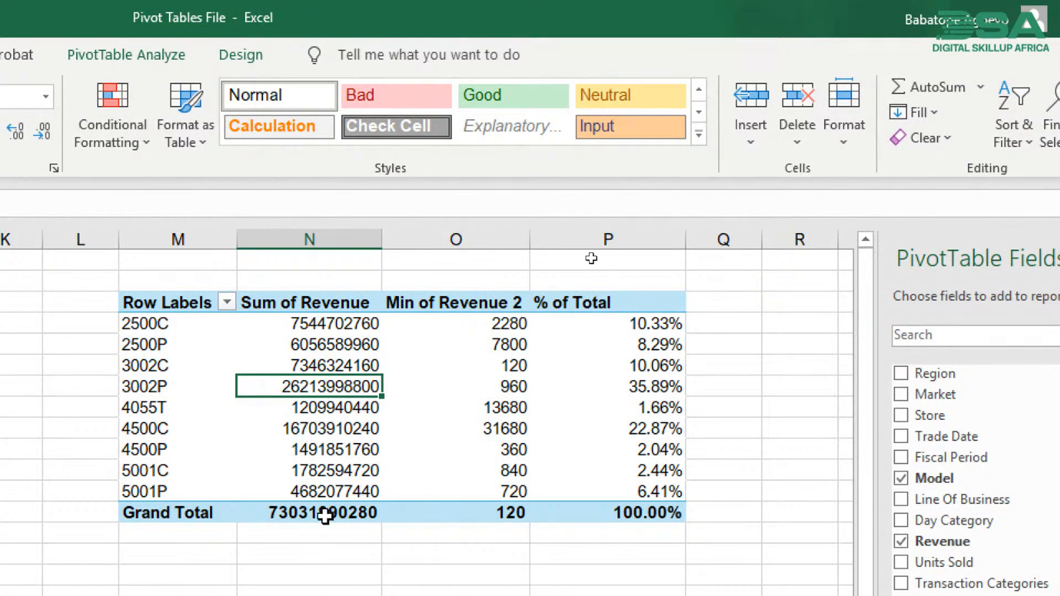
{"action": "scroll", "coordinate": [355, 426], "scroll_direction": "down", "scroll_amount": 3}
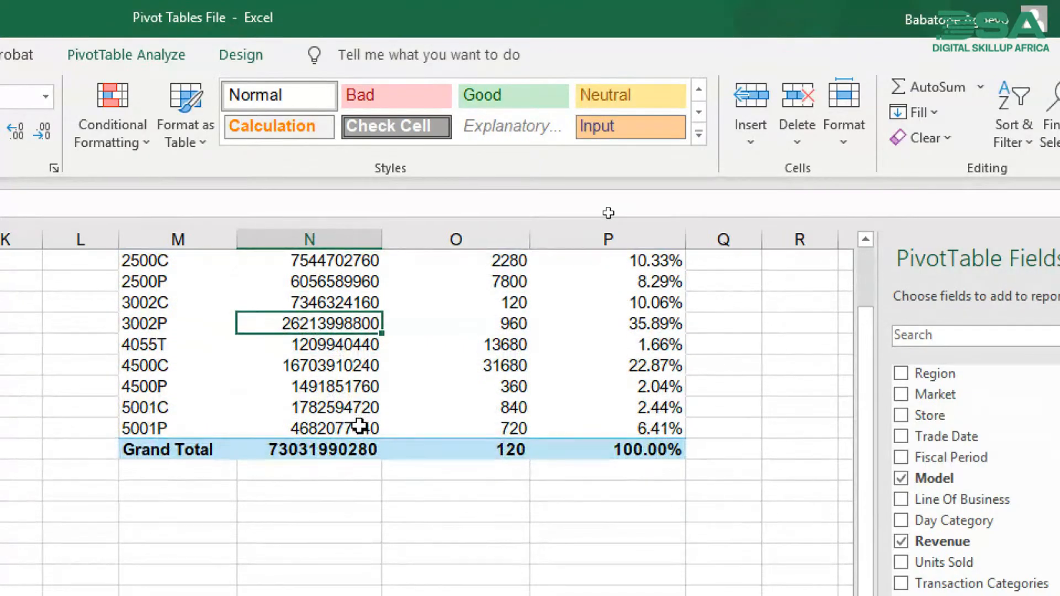
{"action": "scroll", "coordinate": [359, 421], "scroll_direction": "up", "scroll_amount": 2}
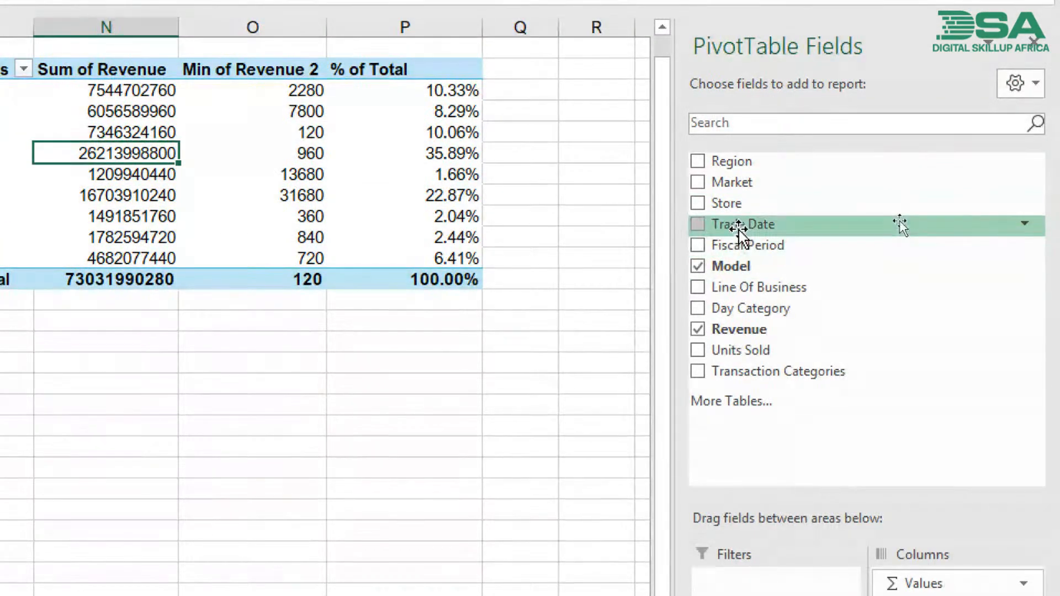
{"action": "left_click_drag", "start_coordinate": [739, 227], "coordinate": [746, 405]}
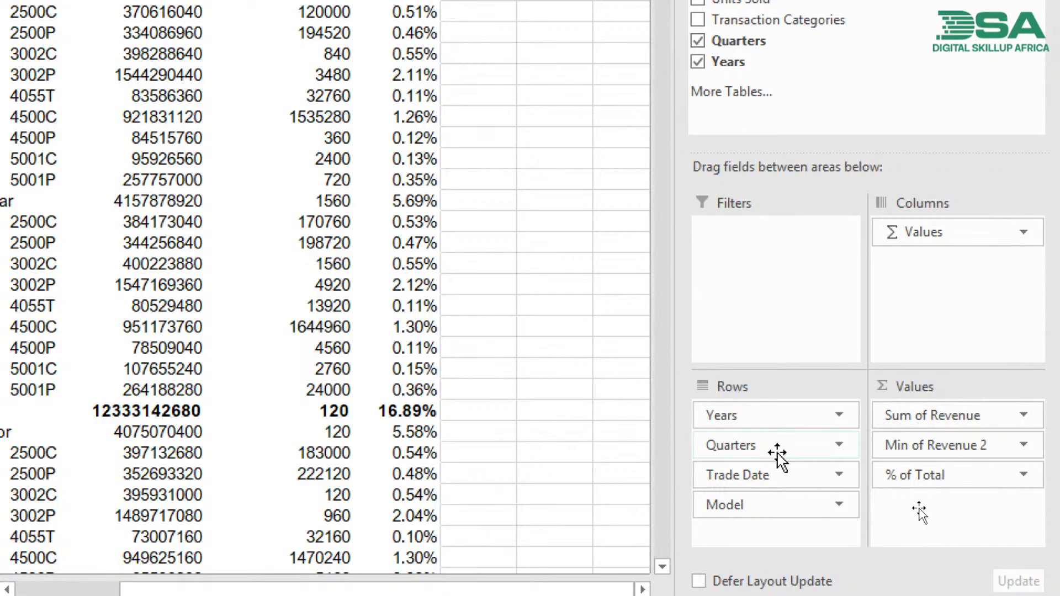
{"action": "left_click_drag", "start_coordinate": [777, 453], "coordinate": [572, 464]}
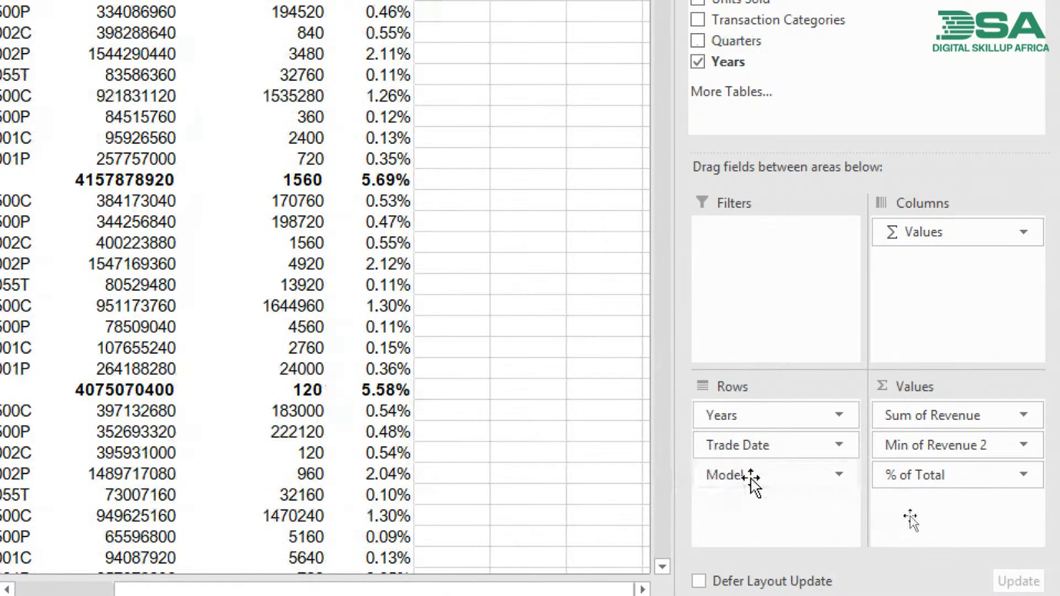
{"action": "left_click_drag", "start_coordinate": [769, 449], "coordinate": [531, 443]}
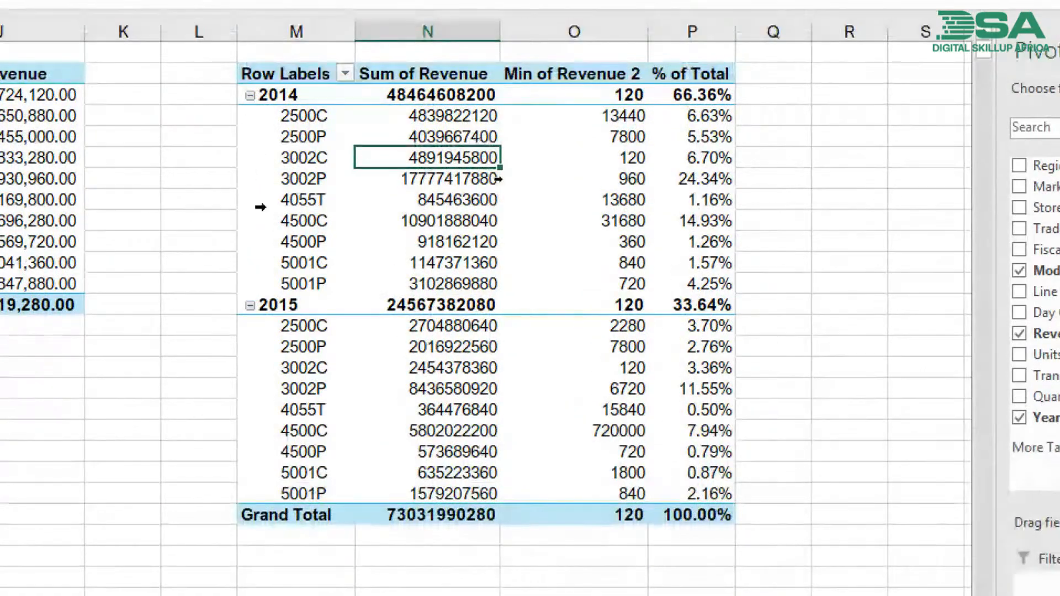
{"action": "left_click", "coordinate": [425, 256]}
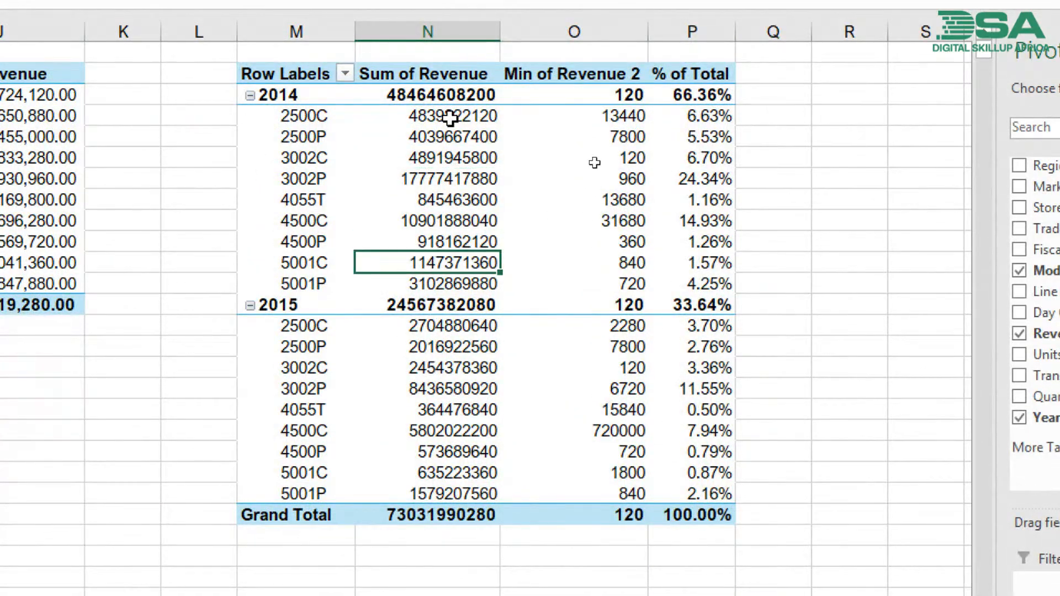
- Format the Sum of Revenue values from 2014 through the Grand Total with thousands separators and two decimals, and autofit column N
{"action": "left_click", "coordinate": [447, 92]}
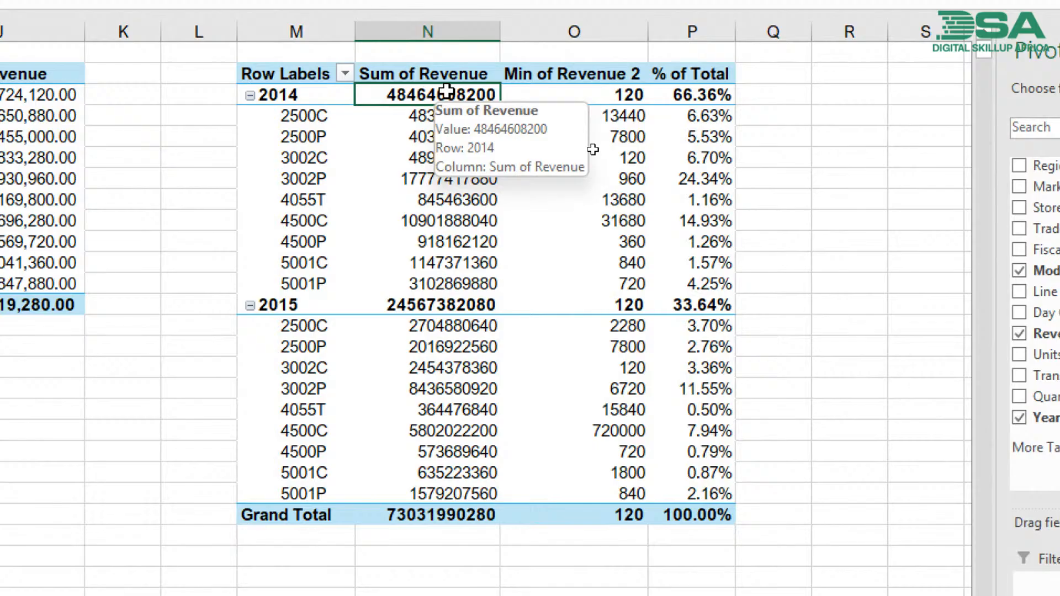
{"action": "key", "text": "ctrl+shift+Down"}
{"action": "key", "text": "ctrl+shift+1"}
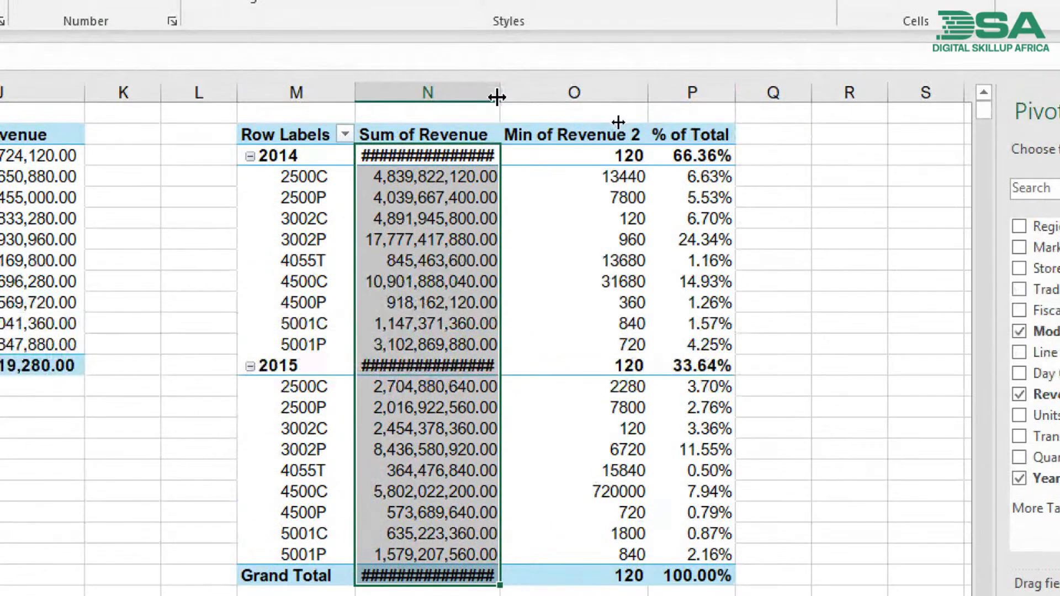
{"action": "double_click", "coordinate": [498, 97]}
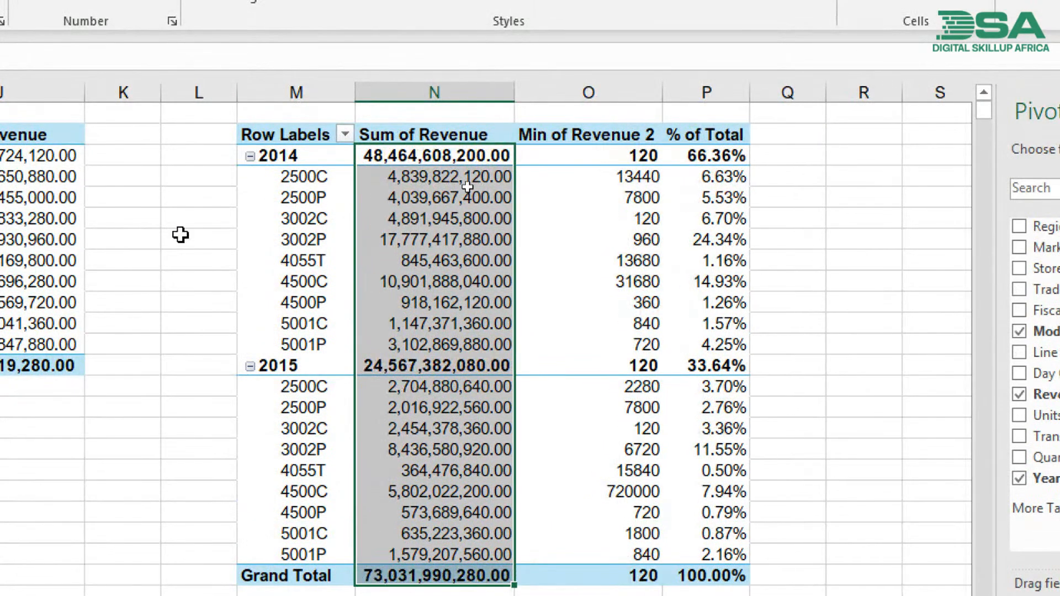
- Review the model breakdown by year, comparing the 2014 revenue and % of Total figures with those of its individual models
{"action": "left_click", "coordinate": [244, 201]}
{"action": "left_click", "coordinate": [304, 166]}
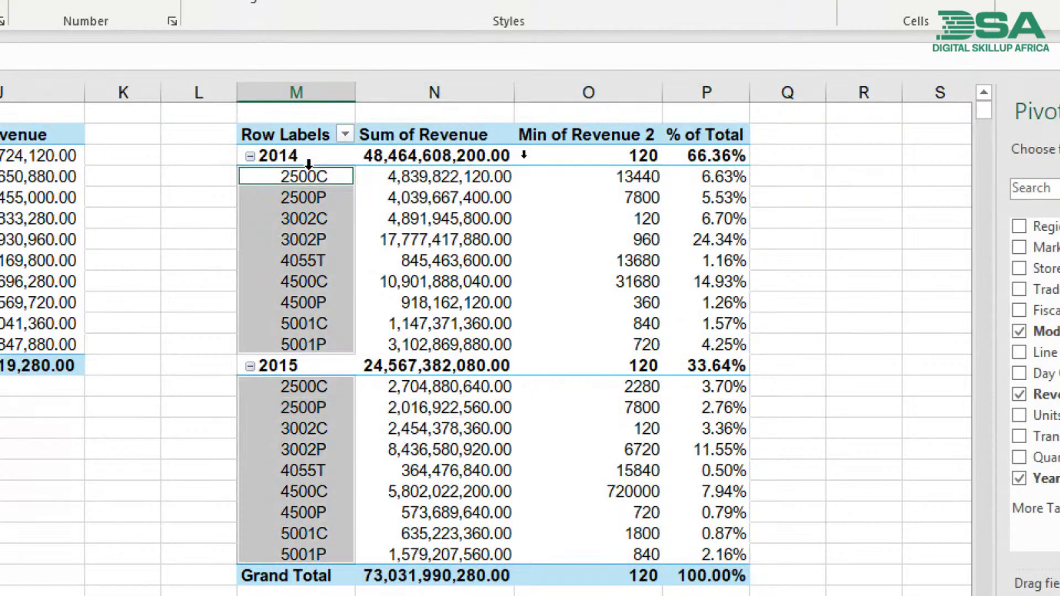
{"action": "left_click", "coordinate": [308, 157]}
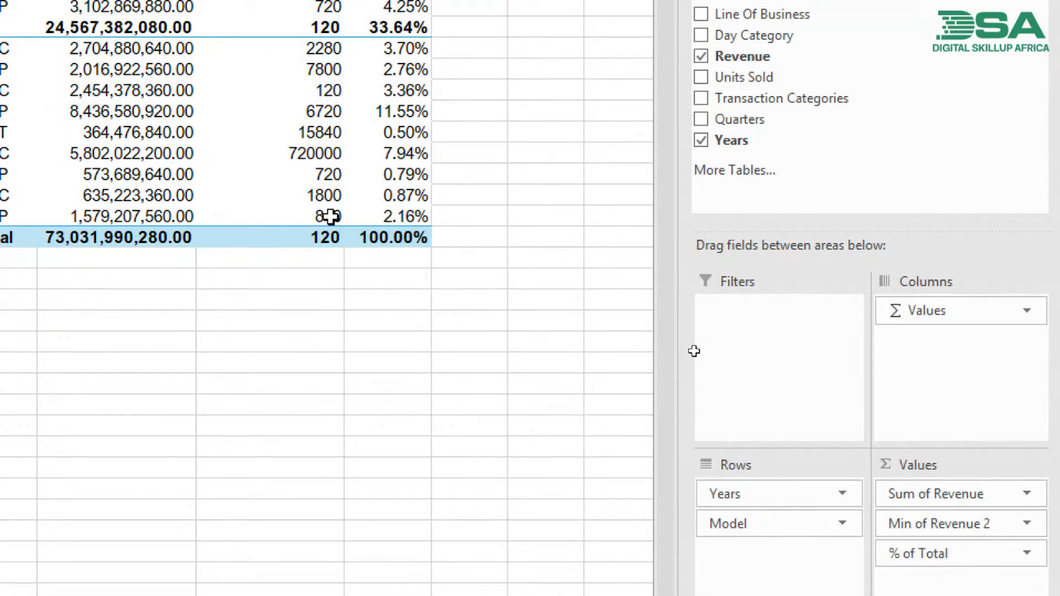
{"action": "mouse_move", "coordinate": [330, 216]}
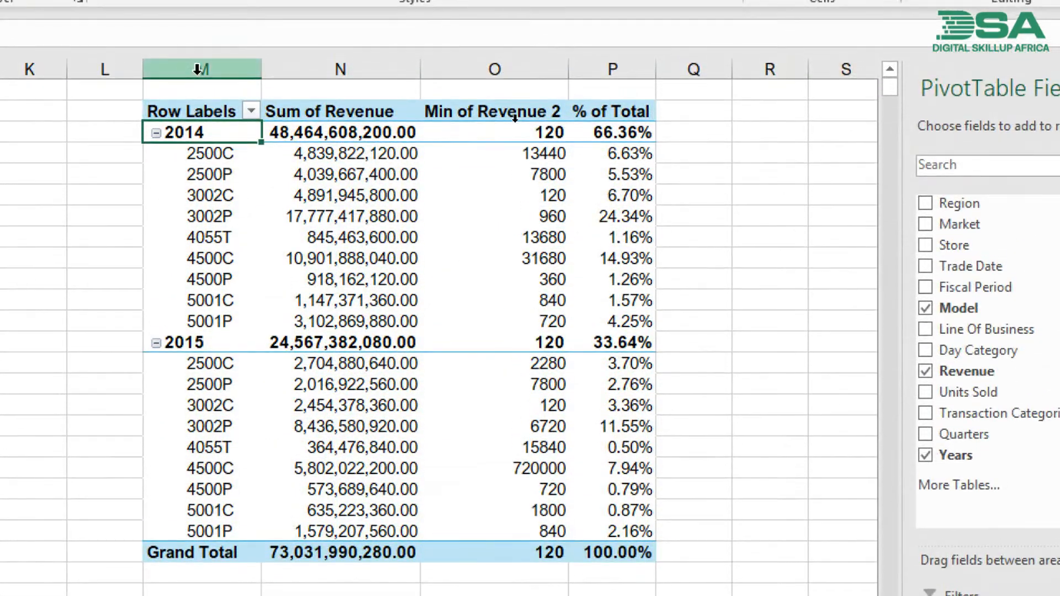
{"action": "left_click", "coordinate": [198, 36]}
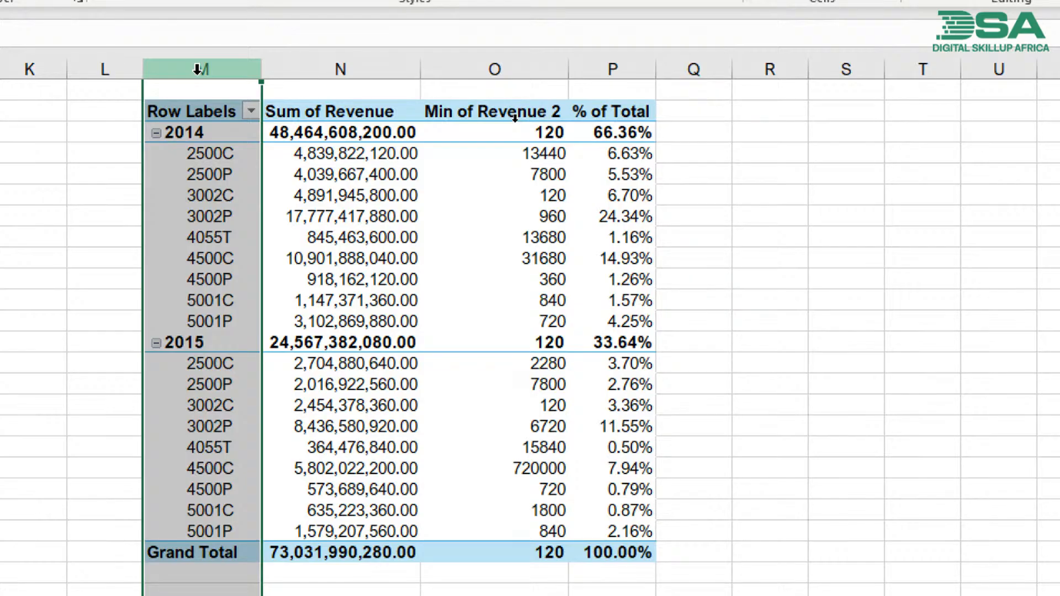
{"action": "left_click", "coordinate": [228, 146]}
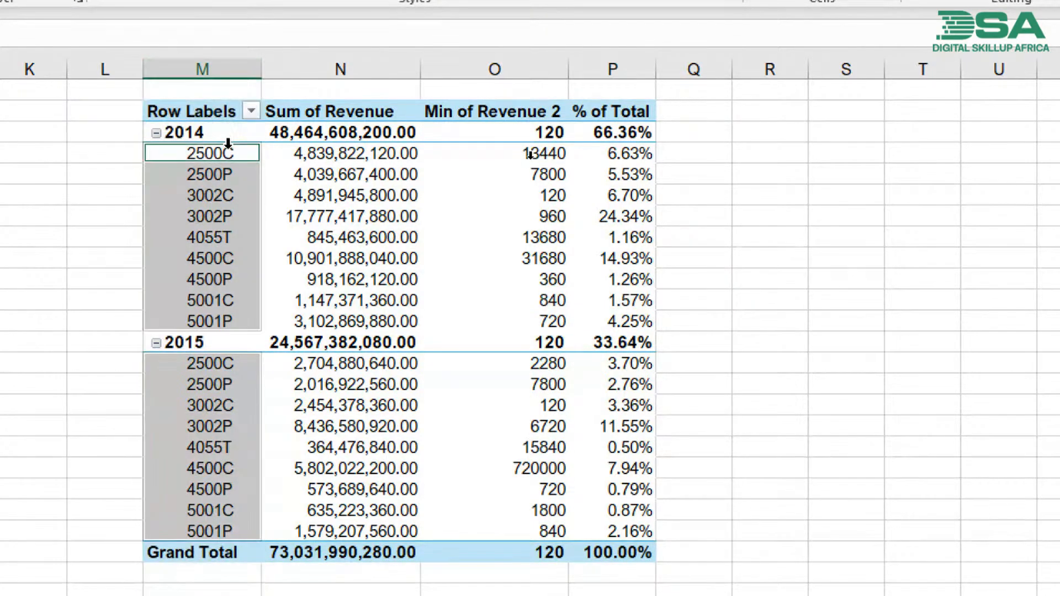
{"action": "left_click", "coordinate": [298, 137]}
{"action": "left_click_drag", "start_coordinate": [319, 157], "coordinate": [334, 321]}
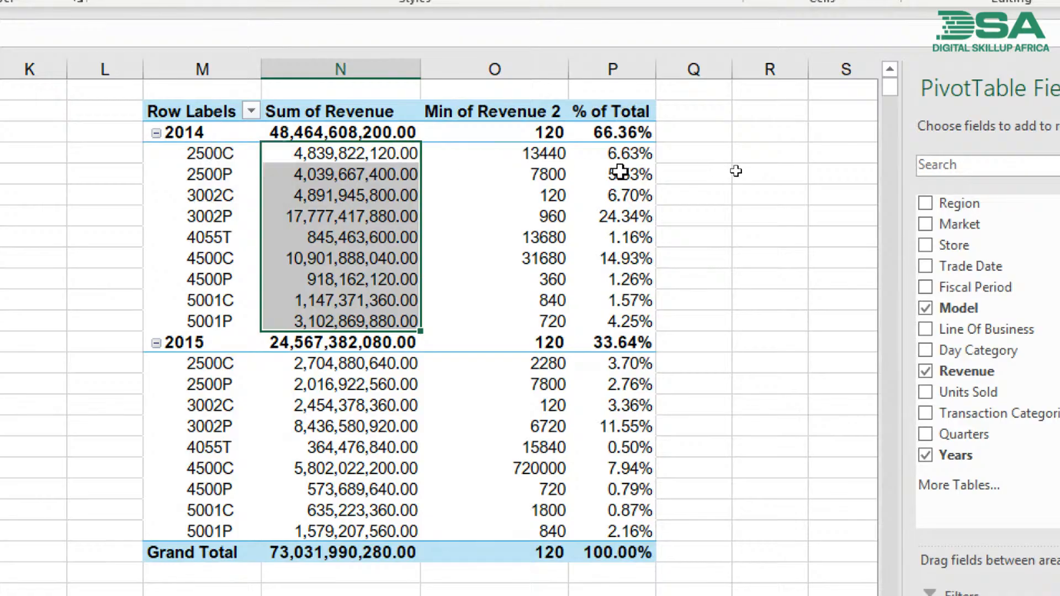
{"action": "left_click", "coordinate": [641, 132]}
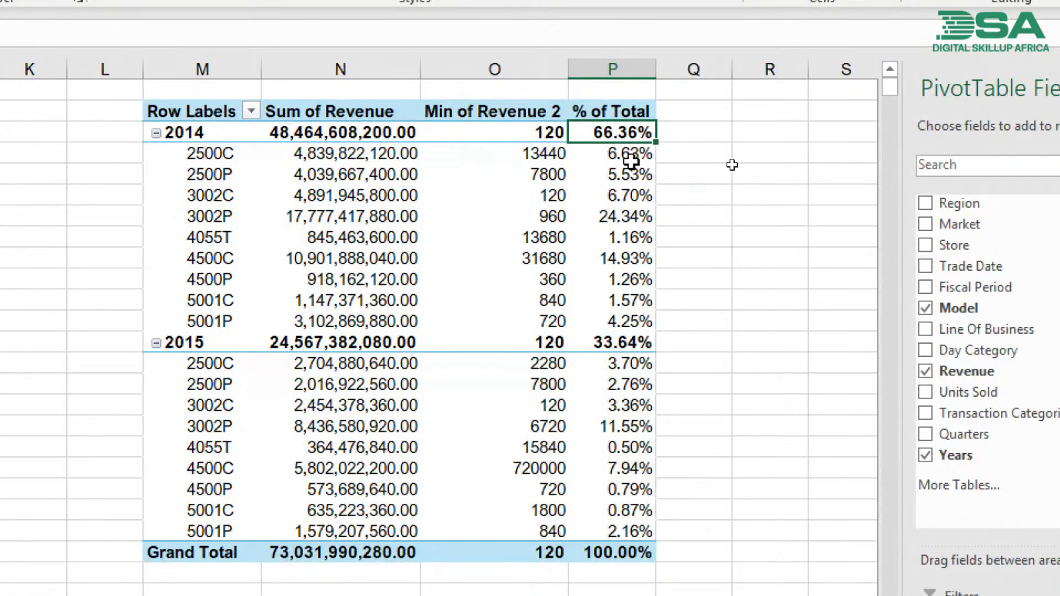
{"action": "left_click_drag", "start_coordinate": [631, 160], "coordinate": [639, 317]}
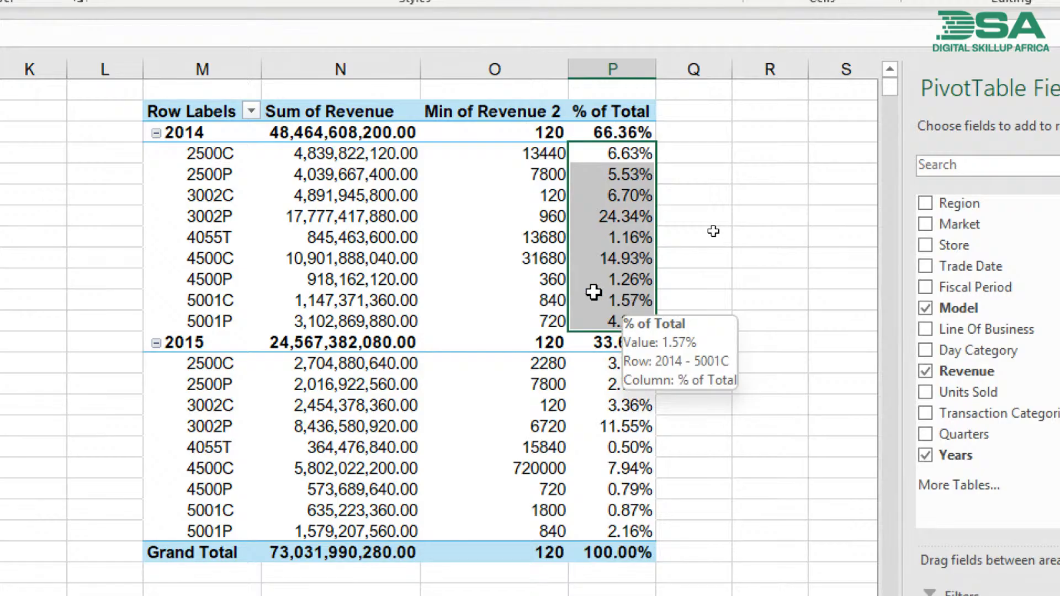
{"action": "left_click", "coordinate": [448, 243]}
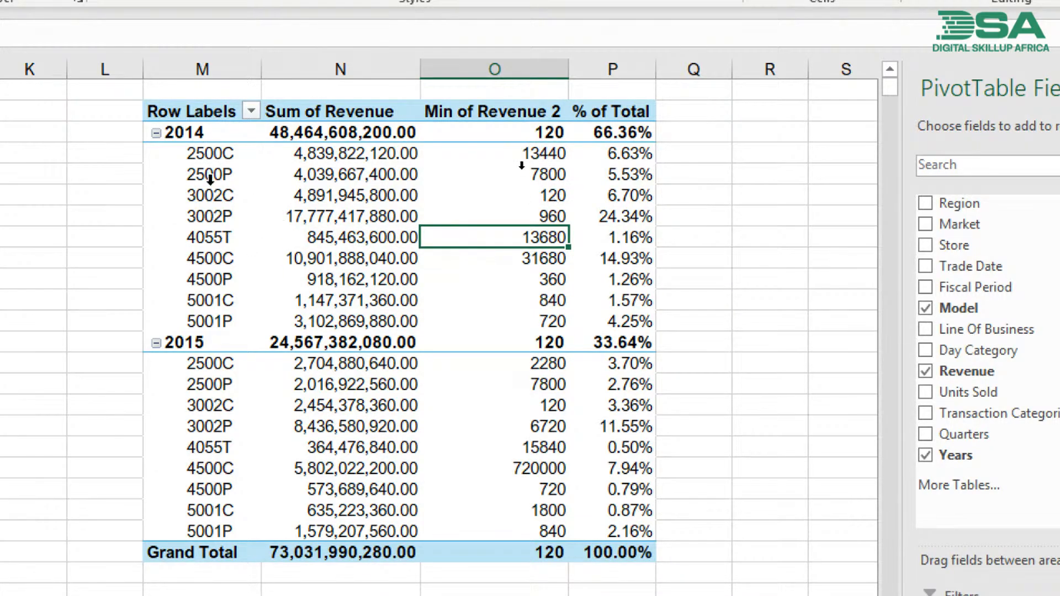
{"action": "mouse_move", "coordinate": [362, 226]}
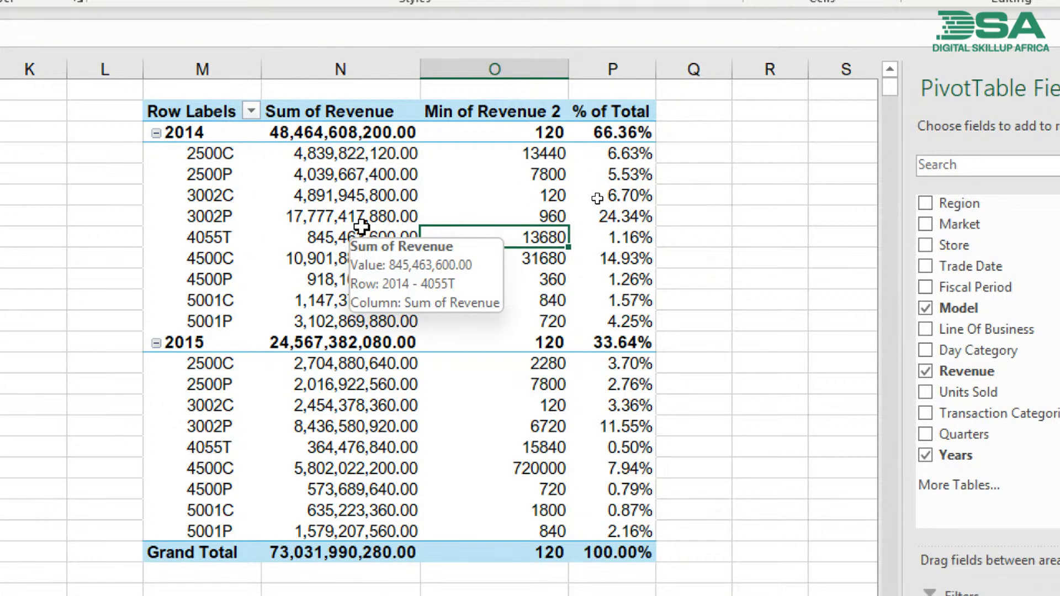
- Examine which PivotTable tools are offered when a cell inside the model pivot table is selected versus an empty cell outside it
{"action": "left_click", "coordinate": [202, 173]}
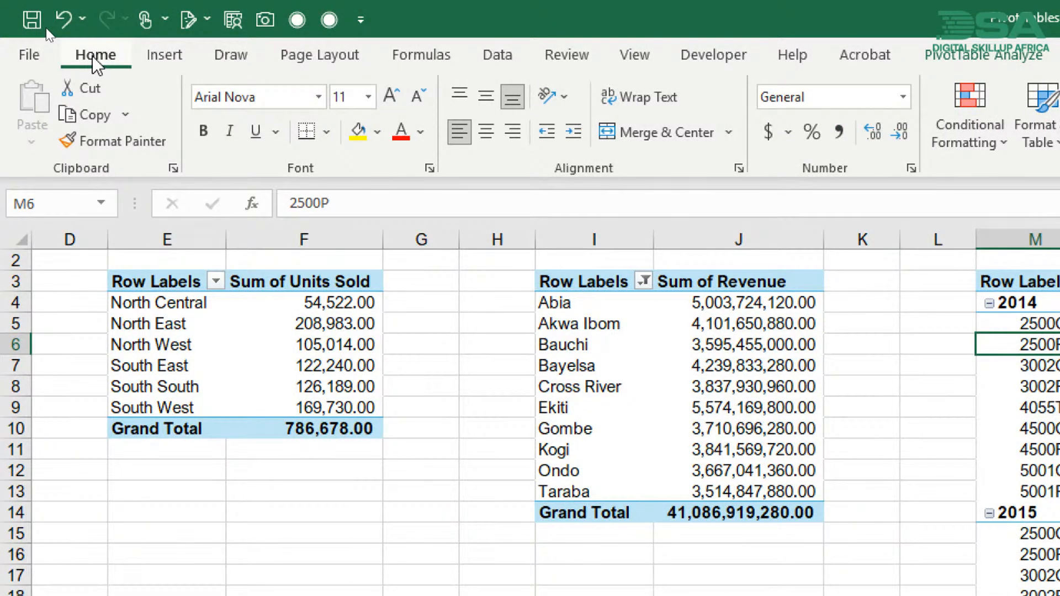
{"action": "left_click", "coordinate": [166, 55]}
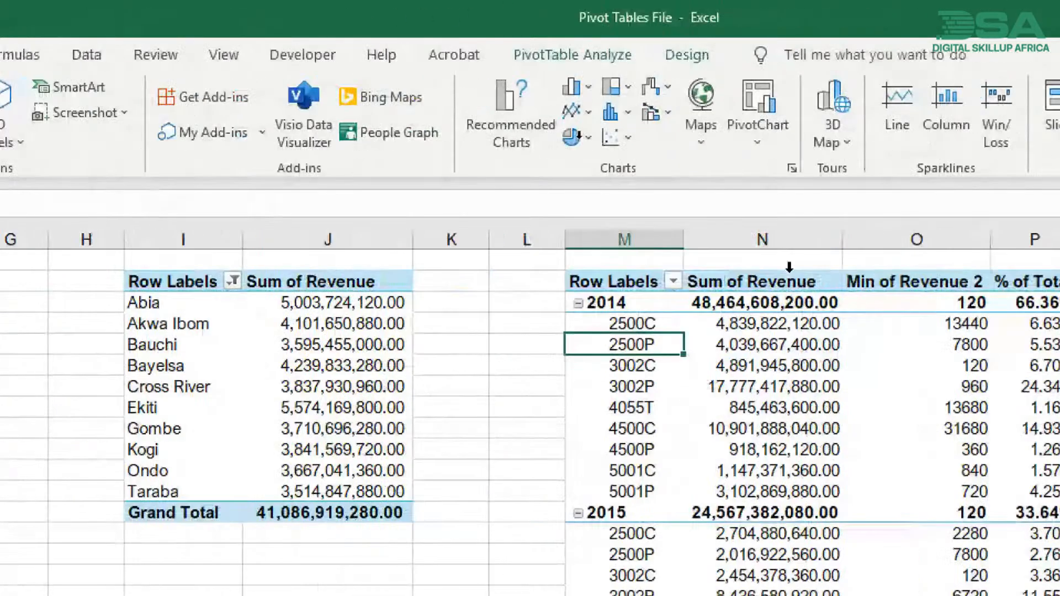
{"action": "left_click", "coordinate": [571, 61]}
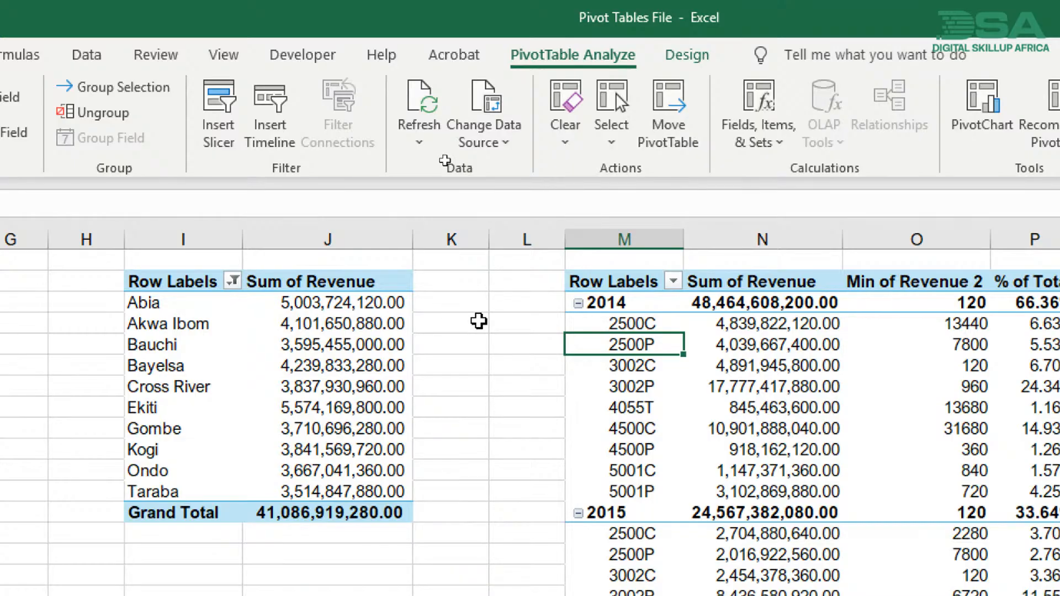
{"action": "left_click", "coordinate": [478, 321]}
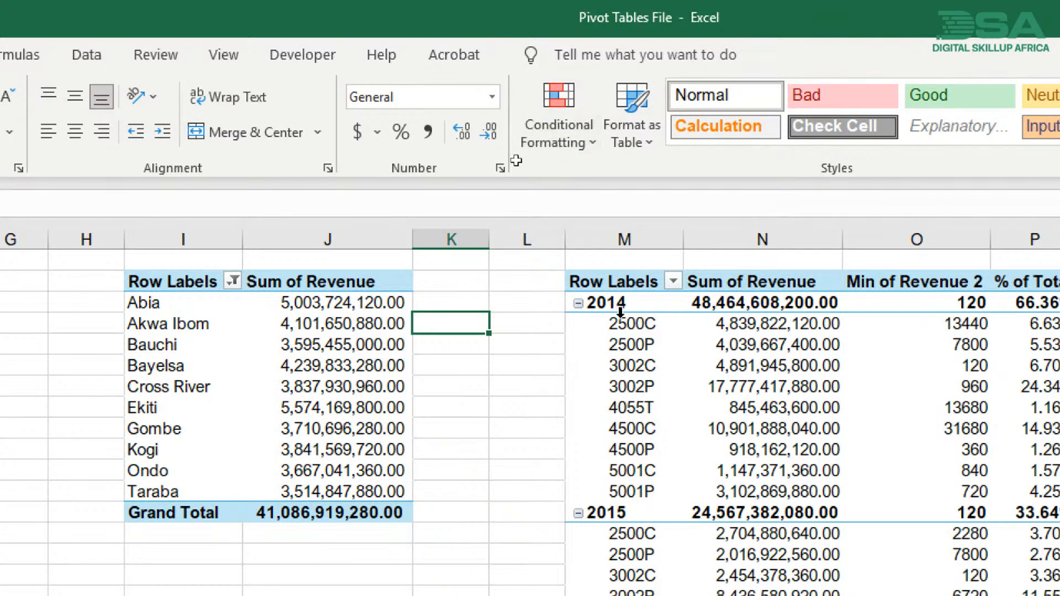
{"action": "left_click", "coordinate": [624, 343]}
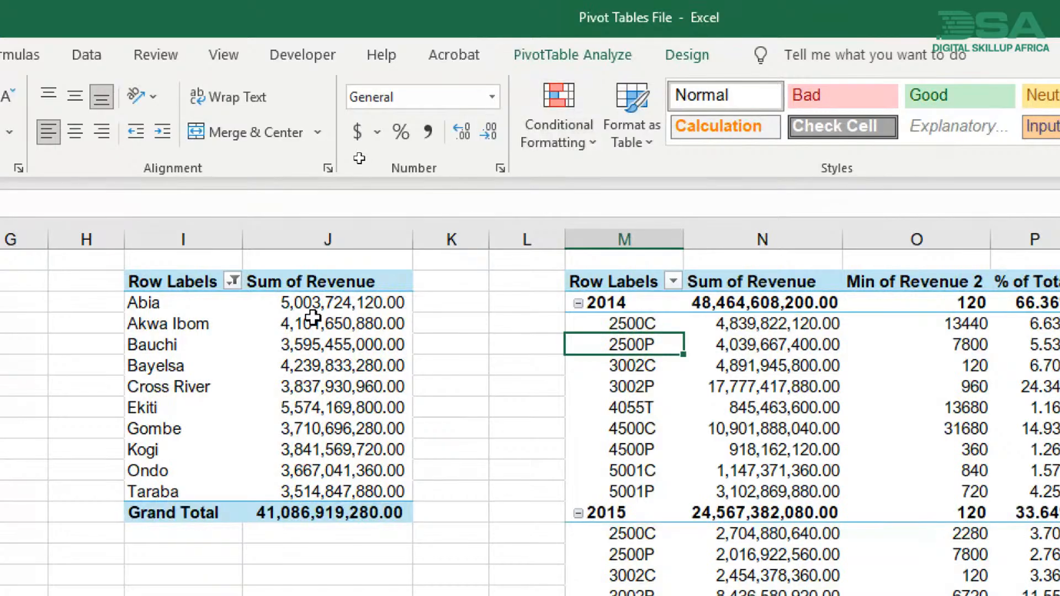
{"action": "mouse_move", "coordinate": [352, 308]}
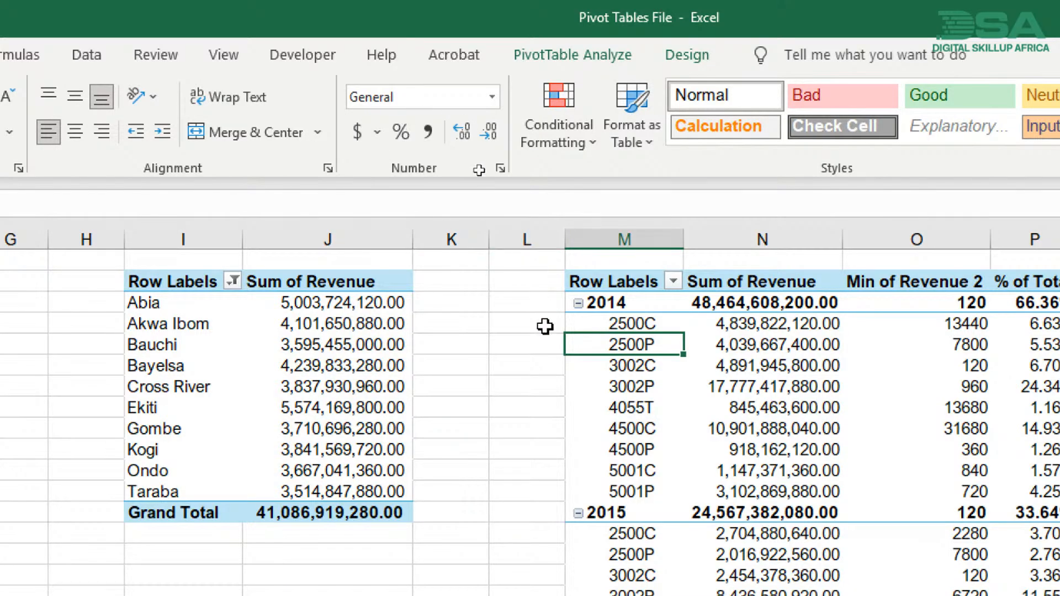
{"action": "left_click", "coordinate": [513, 338]}
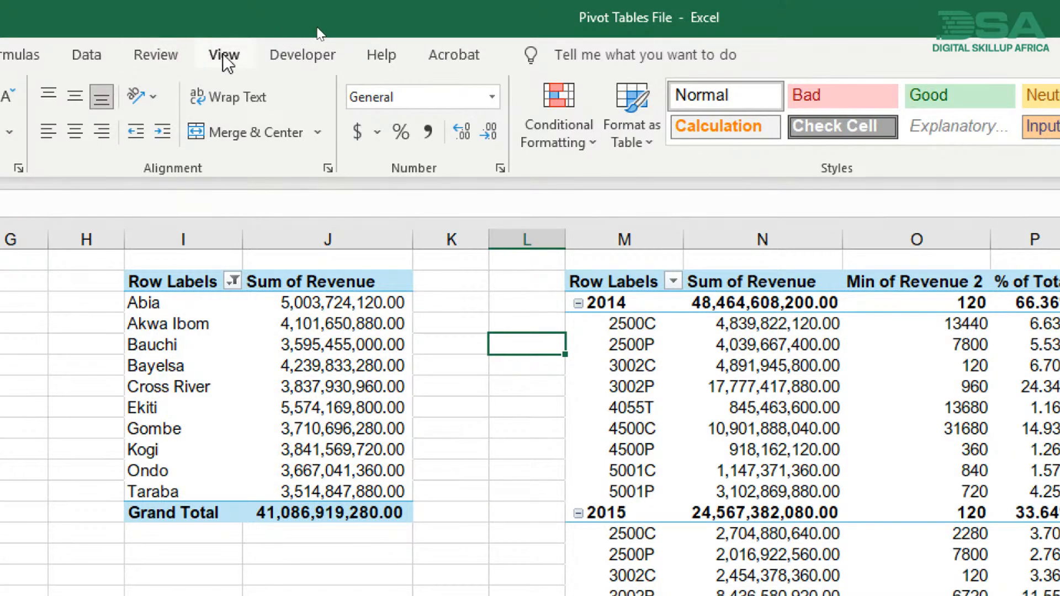
- Apply the None style from the Light PivotTable styles to the model pivot table
{"action": "left_click", "coordinate": [626, 365]}
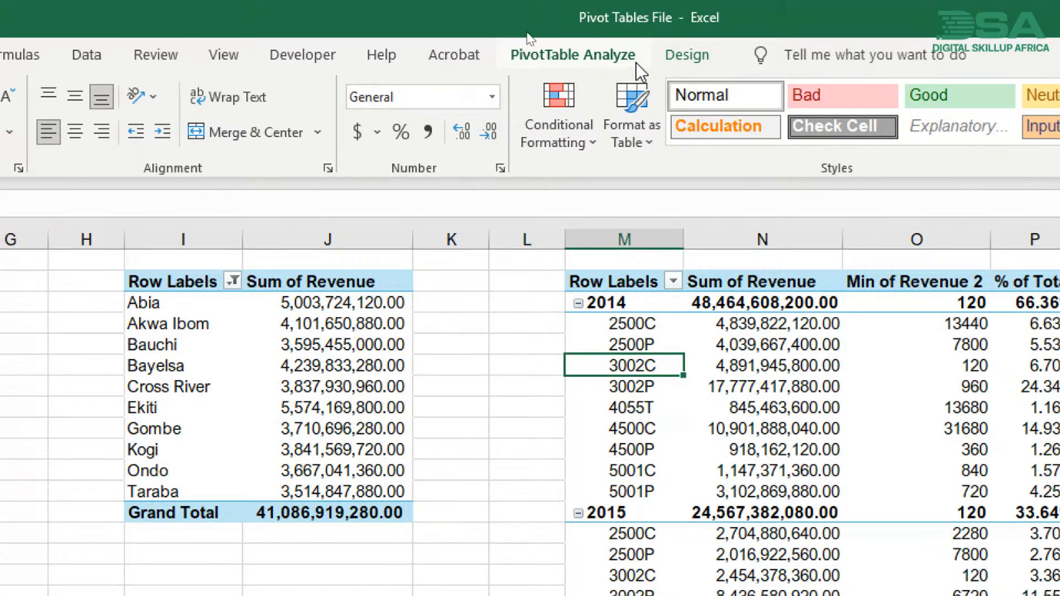
{"action": "left_click", "coordinate": [679, 61]}
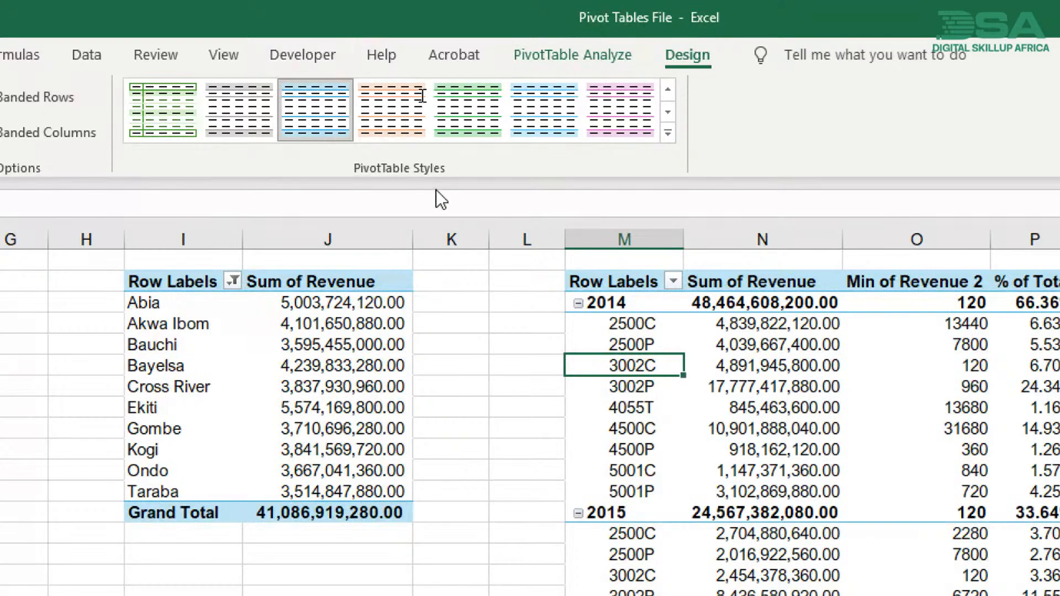
{"action": "left_click", "coordinate": [669, 134]}
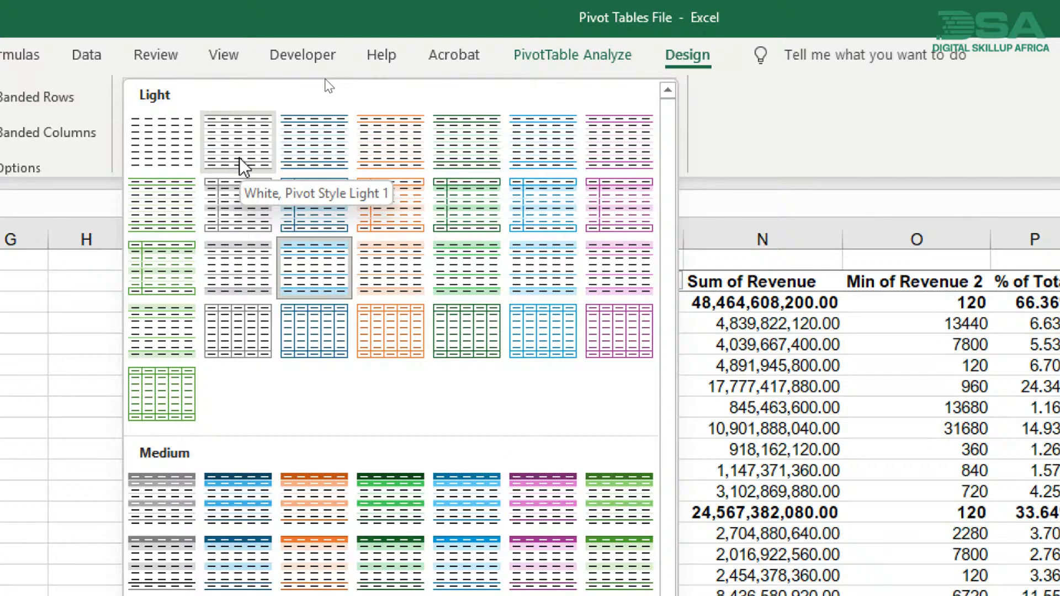
{"action": "left_click", "coordinate": [148, 137]}
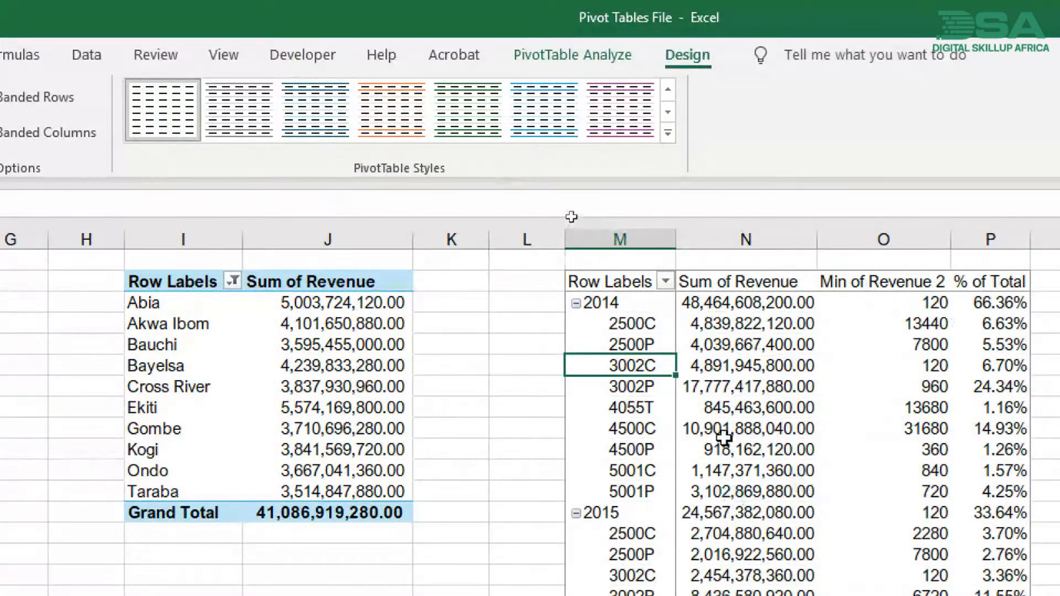
{"action": "left_click", "coordinate": [731, 431]}
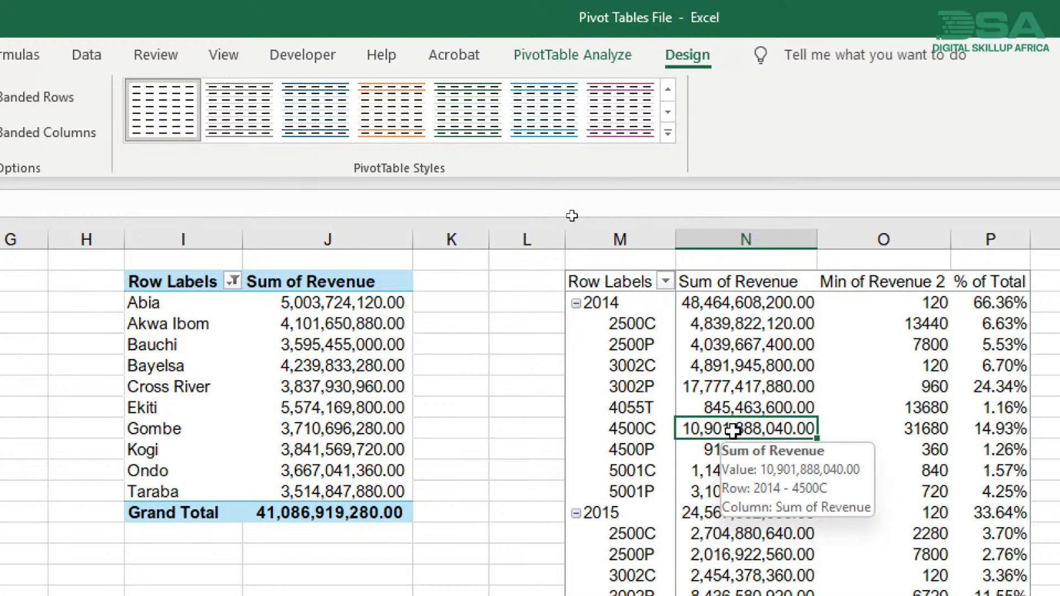
- Look over the Subtotals, Grand Totals, Report Layout and Blank Rows layout options for the model pivot table
{"action": "left_click", "coordinate": [754, 338]}
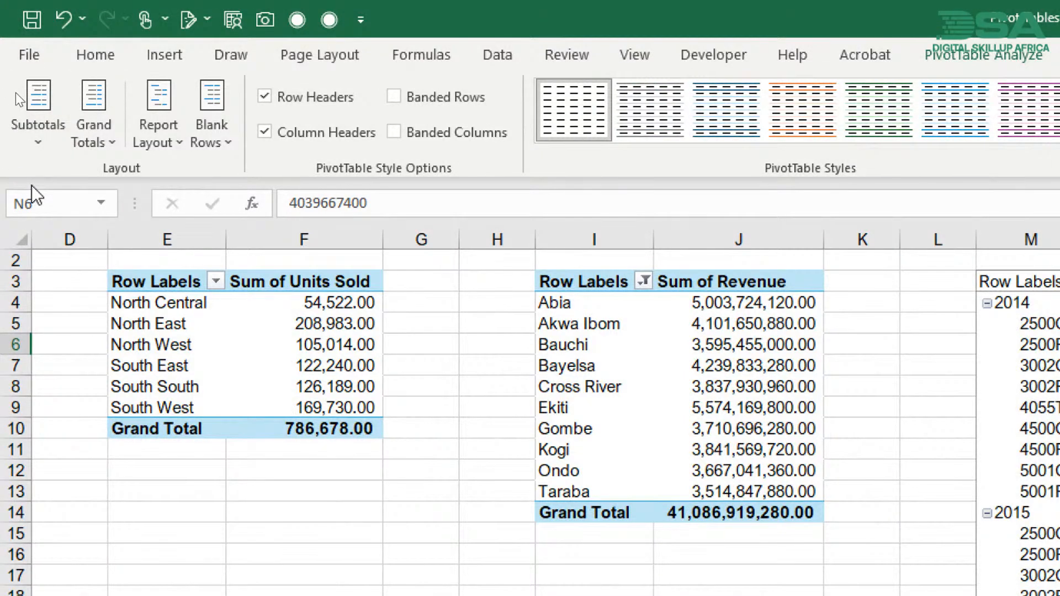
{"action": "key", "text": "ctrl+2"}
{"action": "mouse_move", "coordinate": [5, 154]}
{"action": "left_mouse_down"}
{"action": "mouse_move", "coordinate": [74, 179]}
{"action": "mouse_move", "coordinate": [224, 172]}
{"action": "mouse_move", "coordinate": [240, 83]}
{"action": "mouse_move", "coordinate": [84, 76]}
{"action": "mouse_move", "coordinate": [8, 97]}
{"action": "mouse_move", "coordinate": [3, 162]}
{"action": "left_mouse_up"}
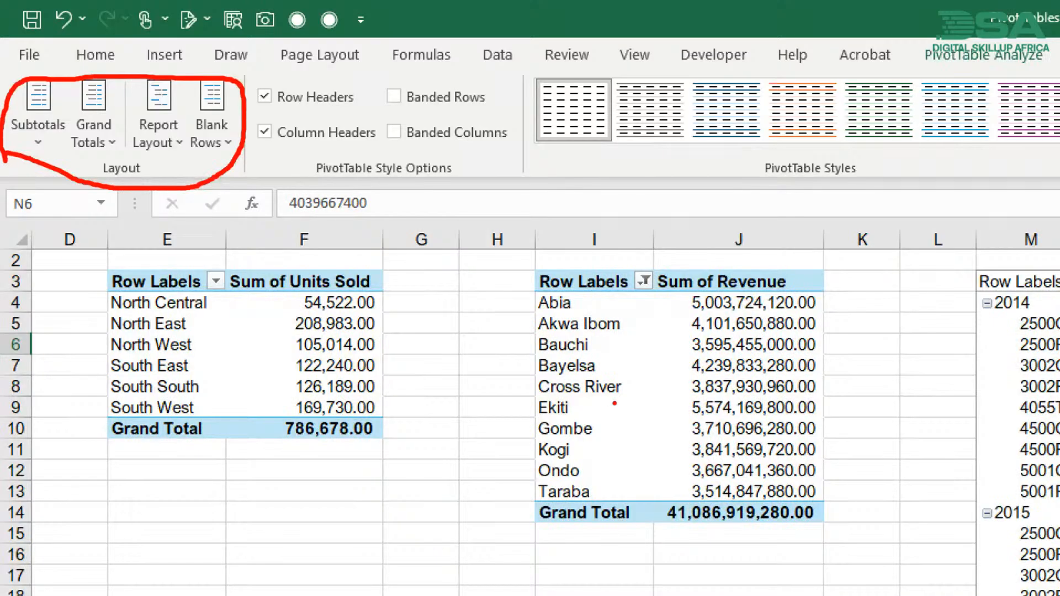
{"action": "key", "text": "Escape"}
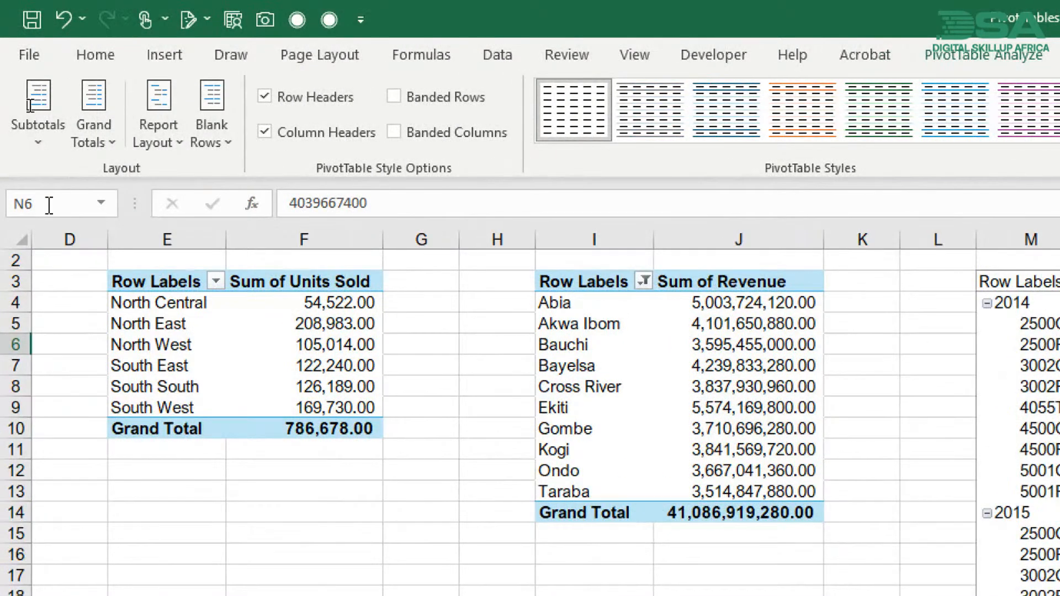
- Examine the year rows and the Grand Total row of the model pivot table alongside its design options
{"action": "scroll", "coordinate": [119, 332], "scroll_direction": "left", "scroll_amount": 3}
{"action": "left_click_drag", "start_coordinate": [80, 243], "coordinate": [961, 239]}
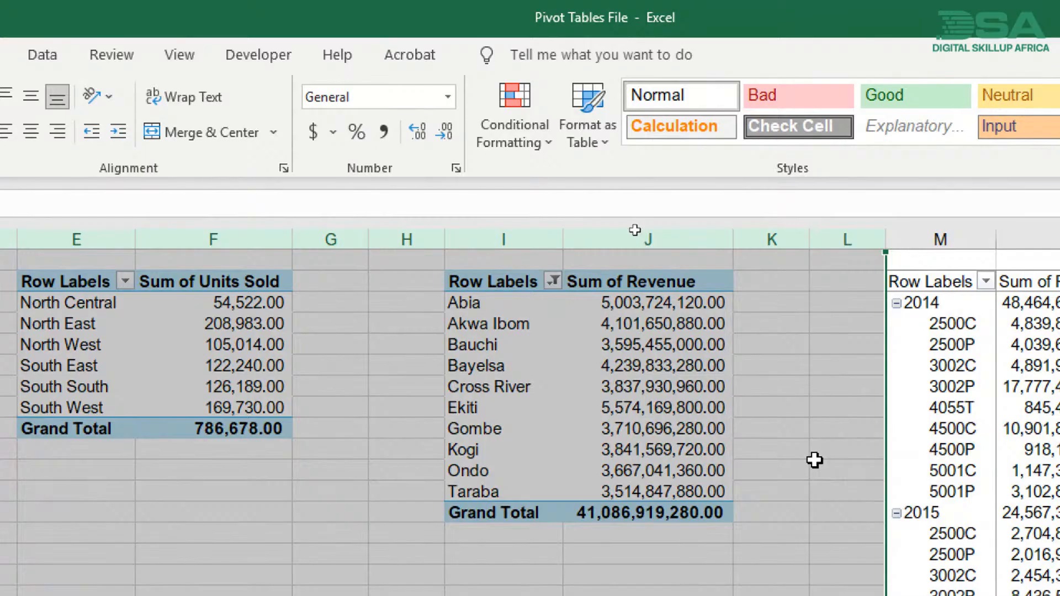
{"action": "scroll", "coordinate": [814, 460], "scroll_direction": "right", "scroll_amount": 4}
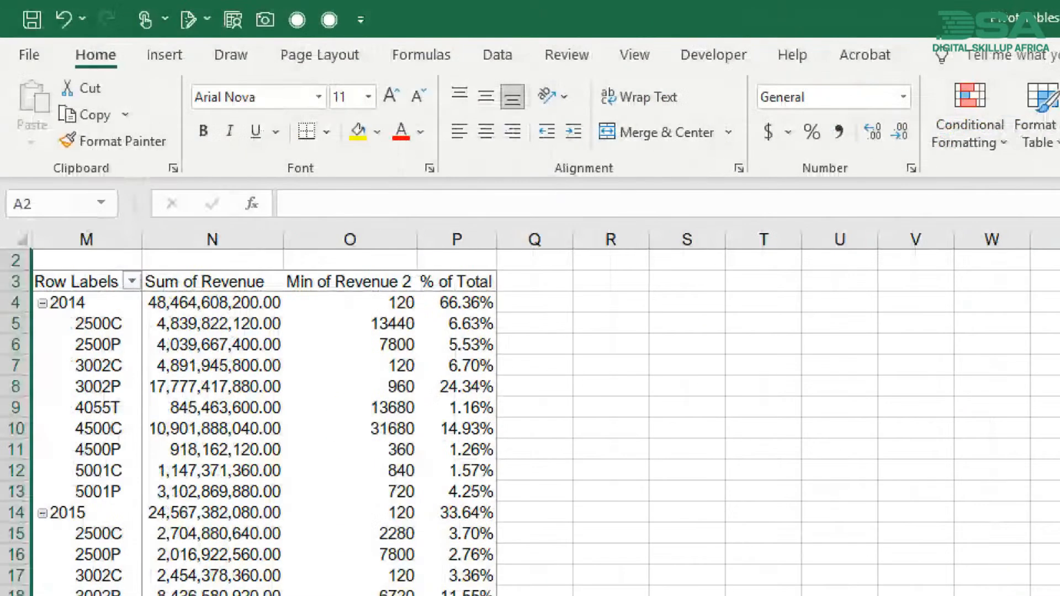
{"action": "left_click", "coordinate": [135, 351]}
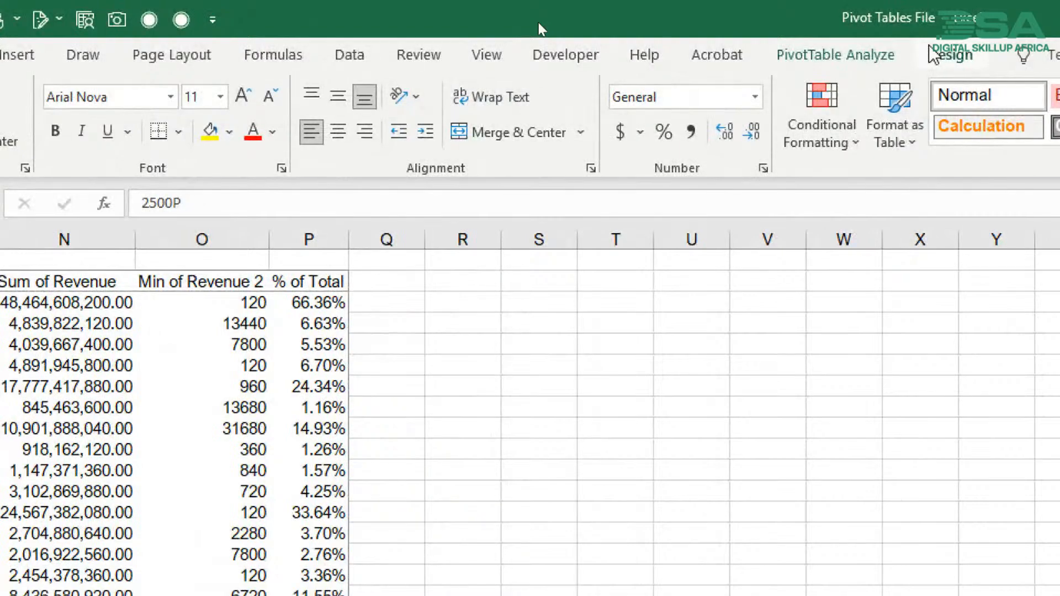
{"action": "left_click", "coordinate": [935, 54]}
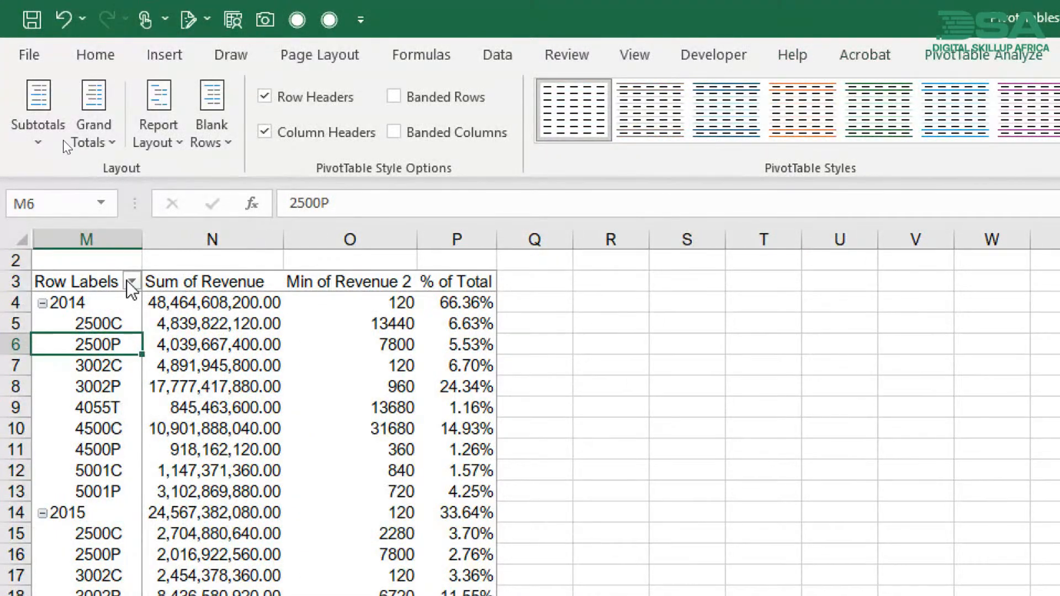
{"action": "left_click", "coordinate": [93, 305]}
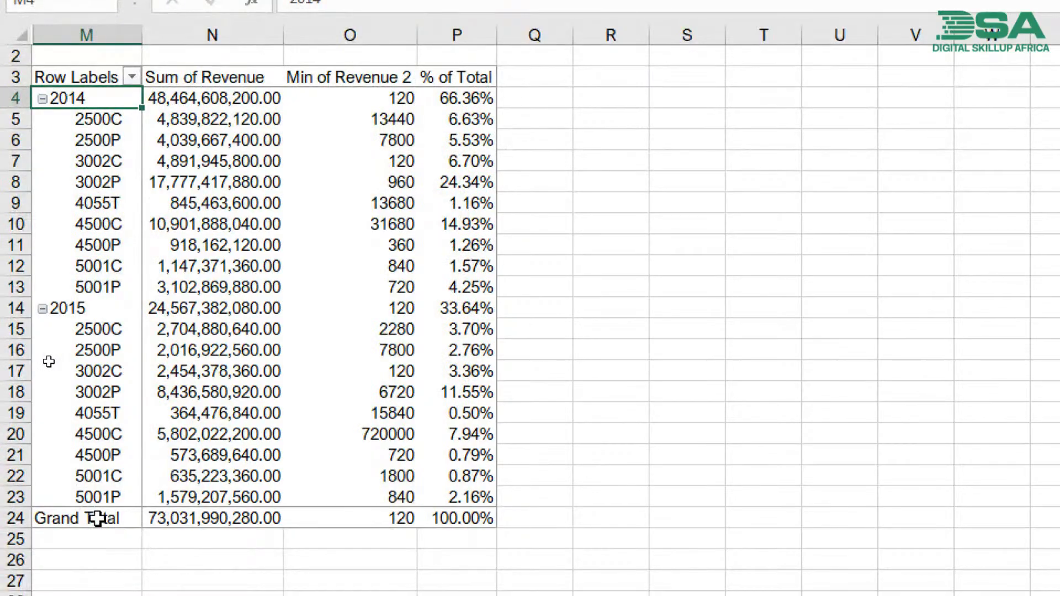
{"action": "left_click", "coordinate": [97, 518]}
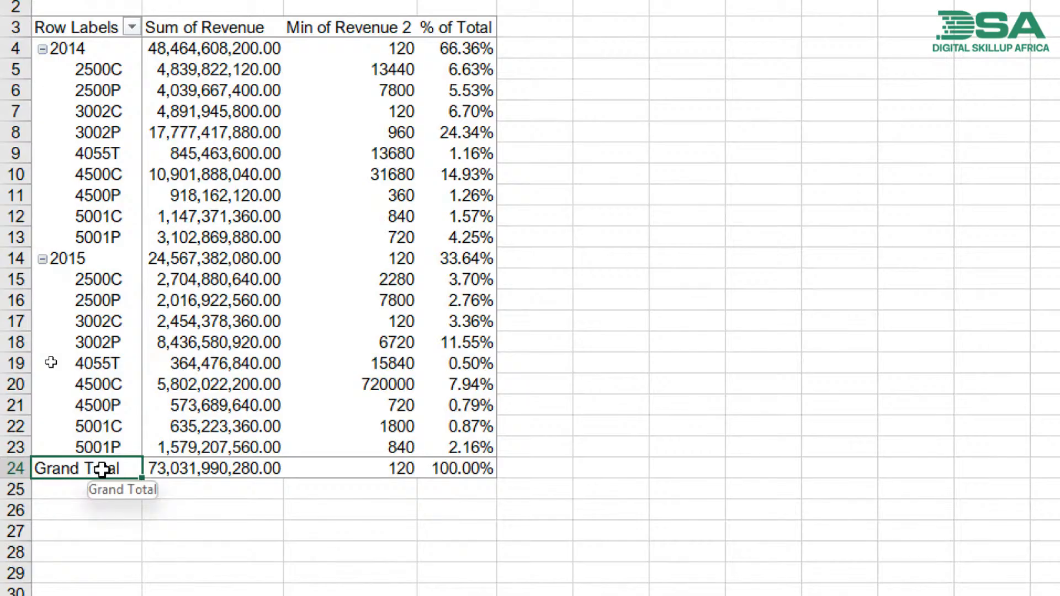
{"action": "left_click", "coordinate": [174, 471]}
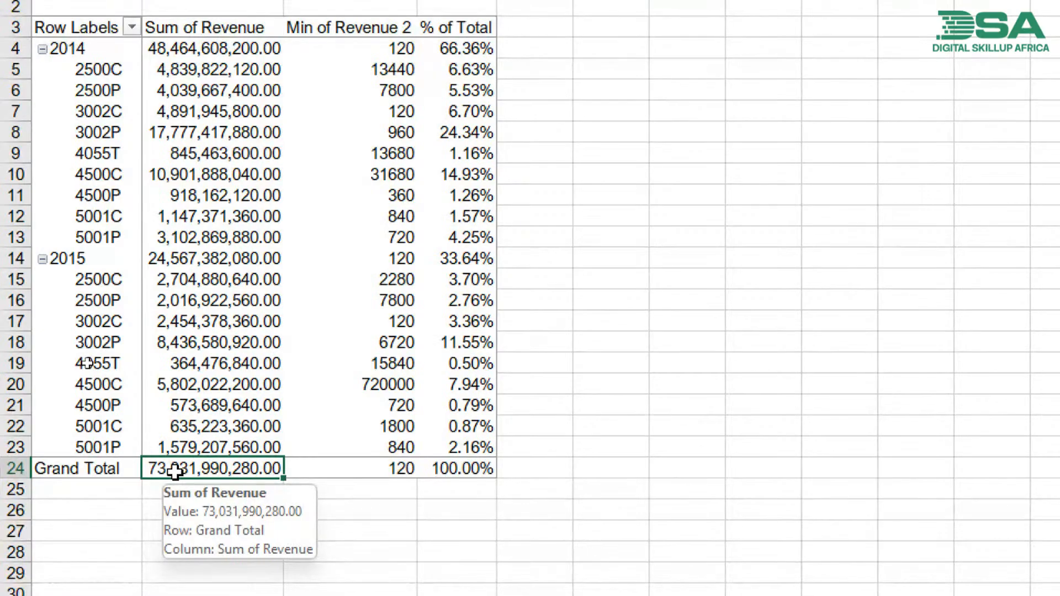
- Turn off the grand totals for rows and columns in the model pivot table
{"action": "left_click", "coordinate": [92, 469]}
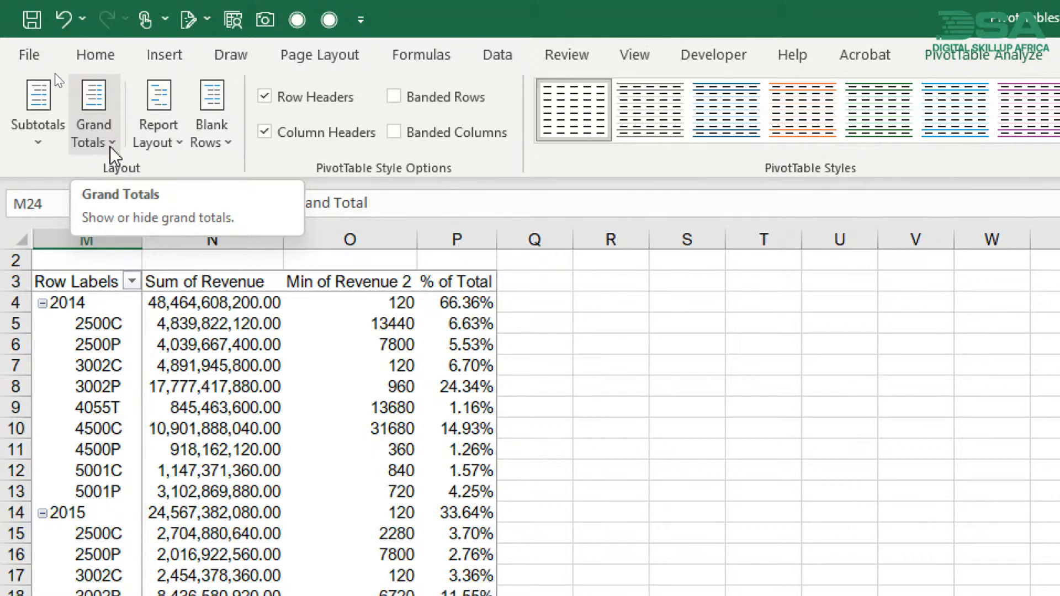
{"action": "left_click", "coordinate": [111, 147]}
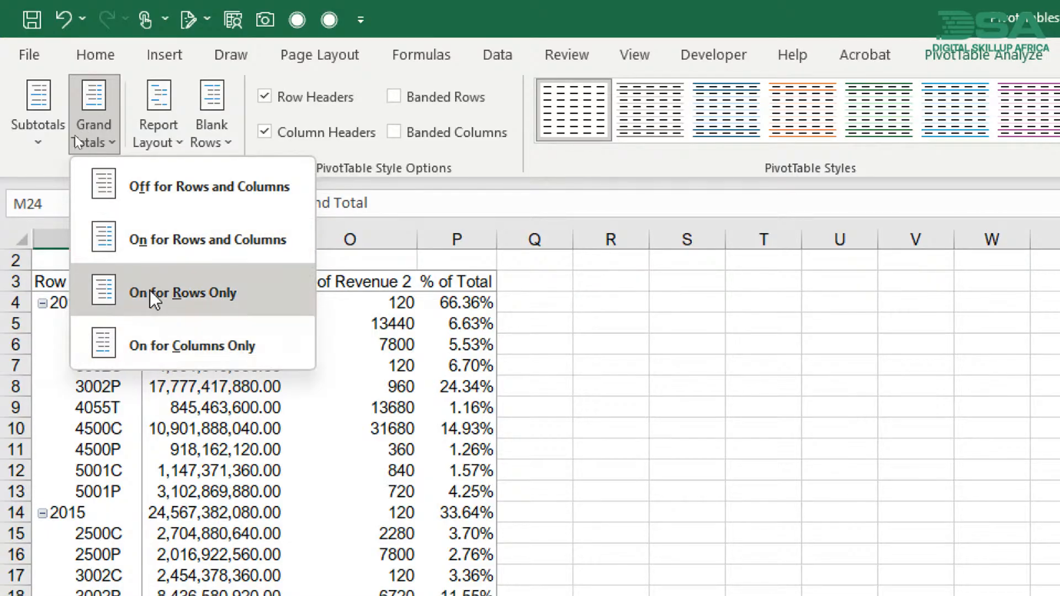
{"action": "left_click", "coordinate": [164, 202]}
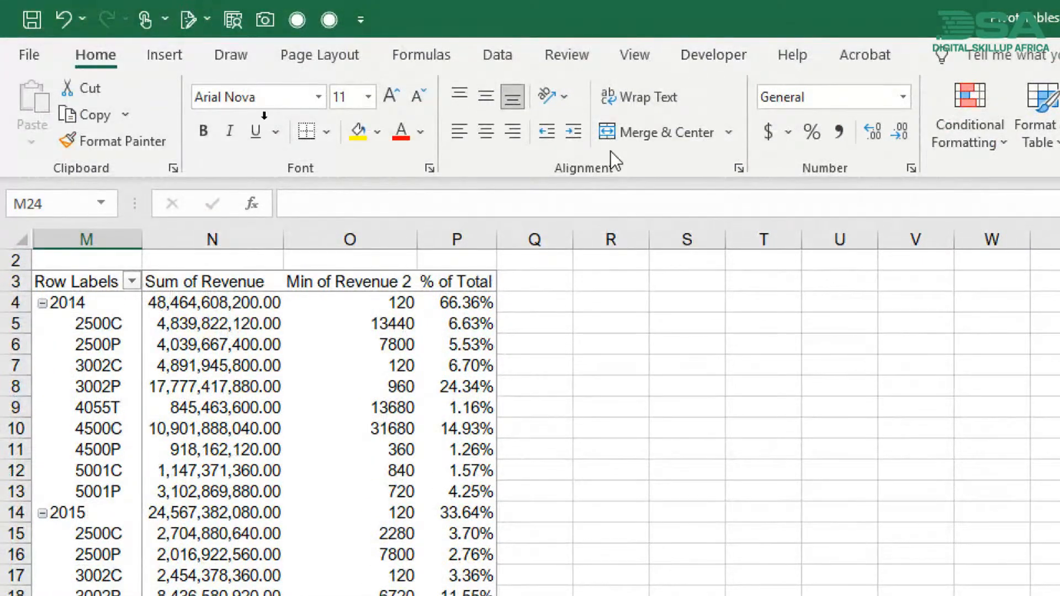
- Turn the model pivot table's grand totals back on for rows and columns
{"action": "left_click", "coordinate": [453, 317]}
{"action": "left_click", "coordinate": [994, 55]}
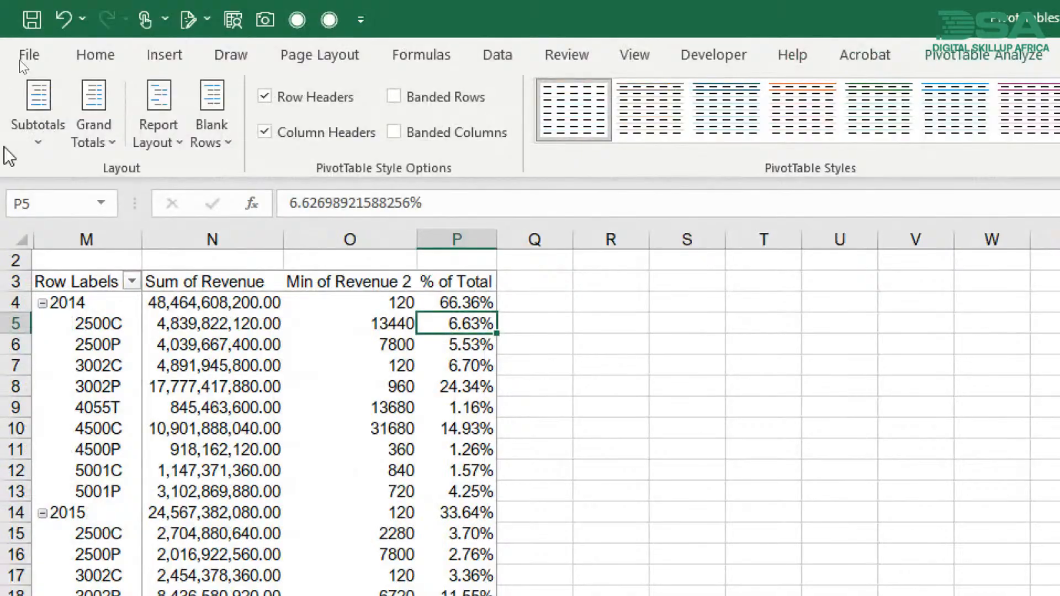
{"action": "left_click", "coordinate": [97, 133]}
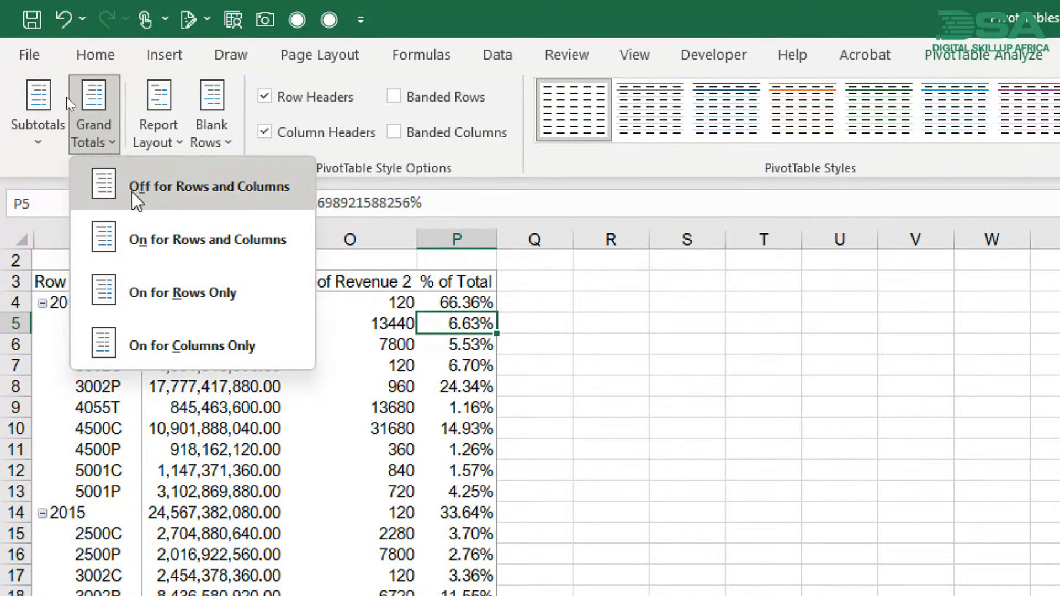
{"action": "left_click", "coordinate": [139, 240]}
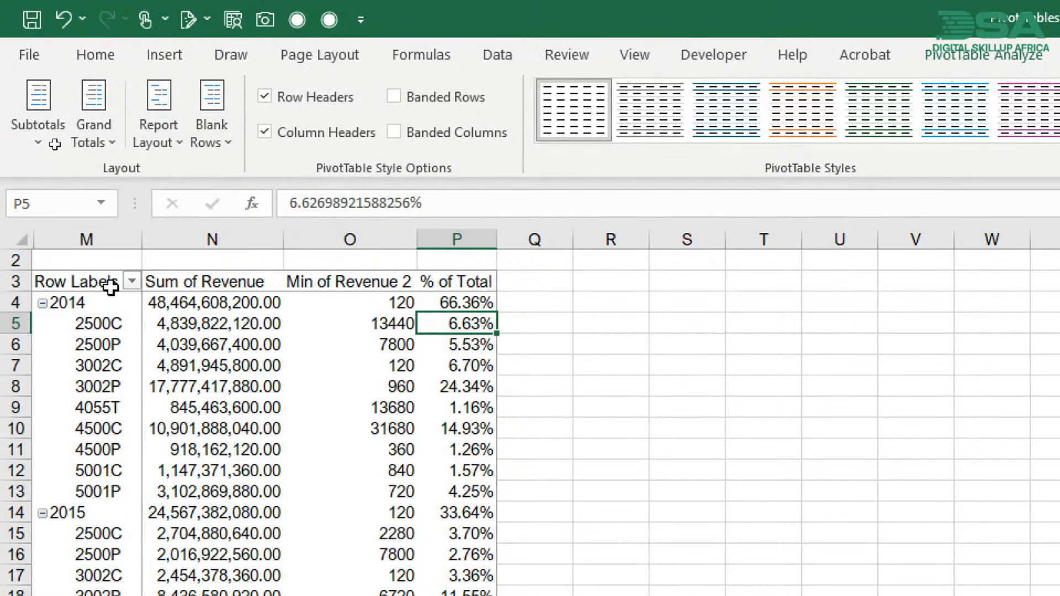
- Hide the subtotals of the model pivot table and check the value cells of the 2014 and 2015 rows
{"action": "left_click", "coordinate": [18, 302]}
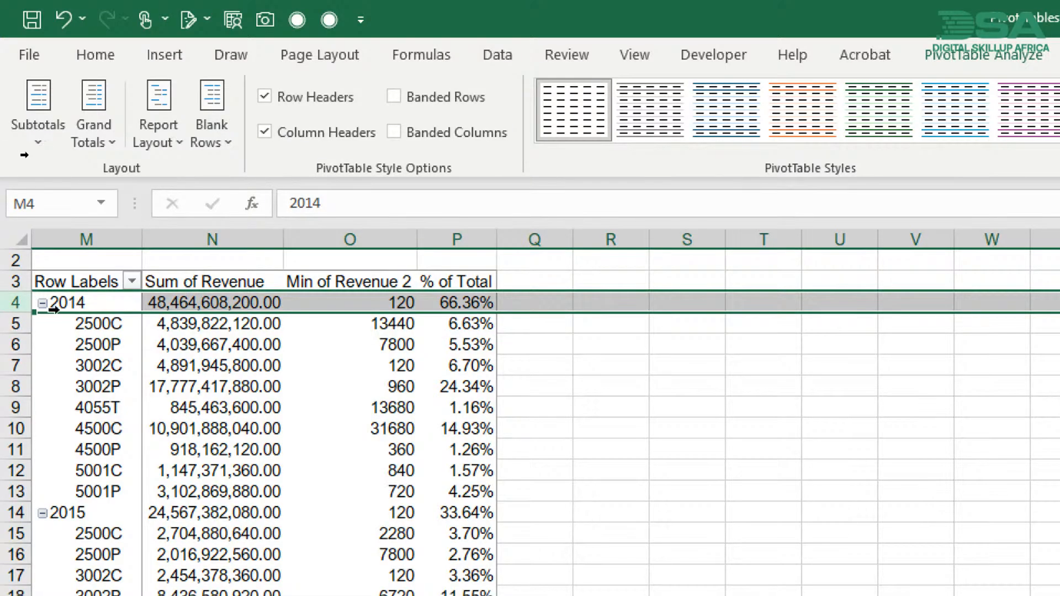
{"action": "left_click", "coordinate": [227, 303]}
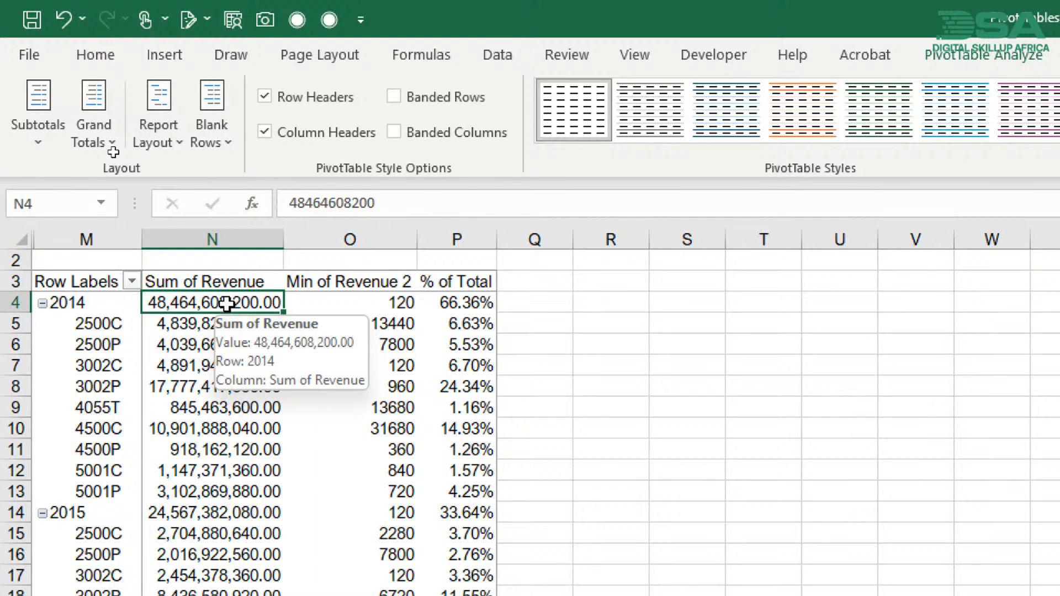
{"action": "left_click", "coordinate": [81, 512]}
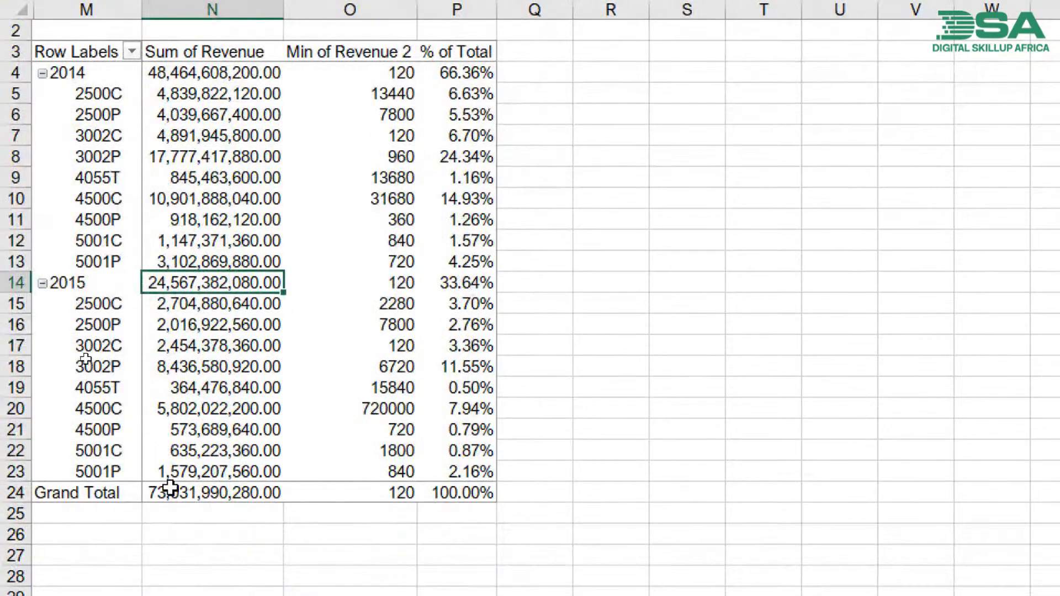
{"action": "left_click", "coordinate": [174, 488]}
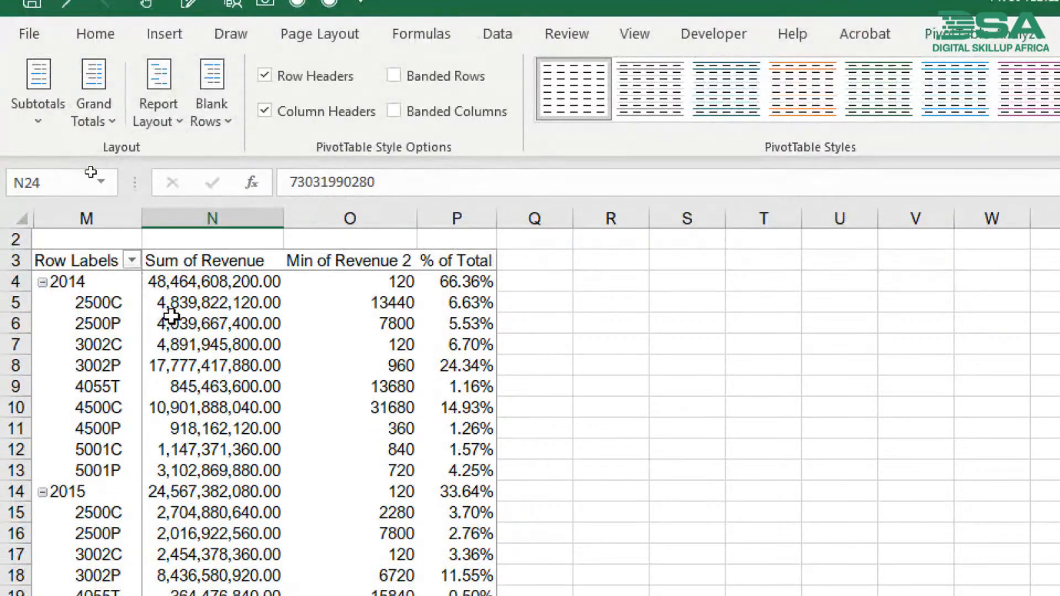
{"action": "left_click", "coordinate": [151, 279]}
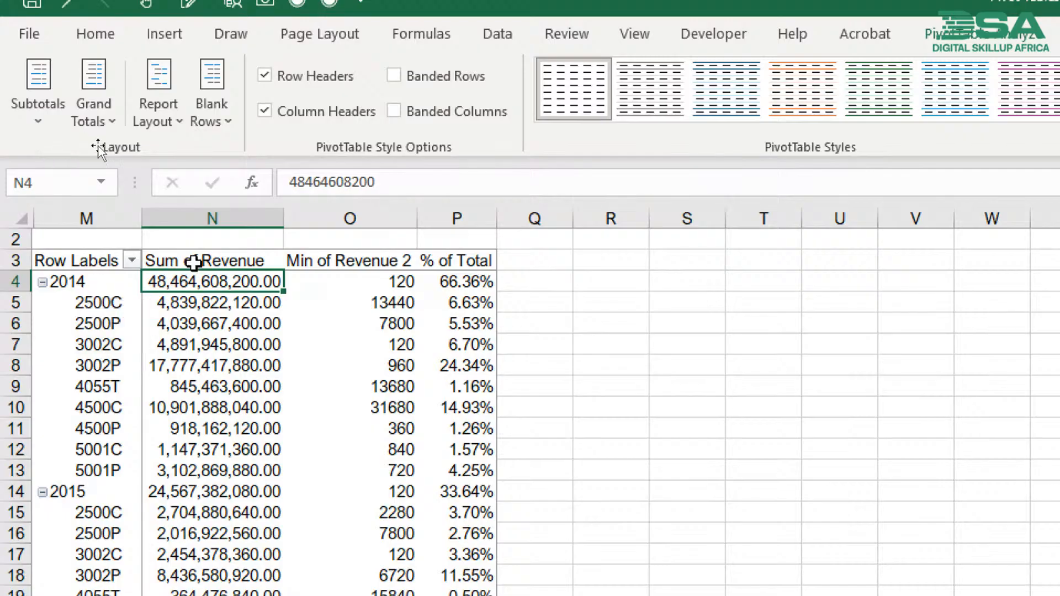
{"action": "left_click", "coordinate": [47, 114]}
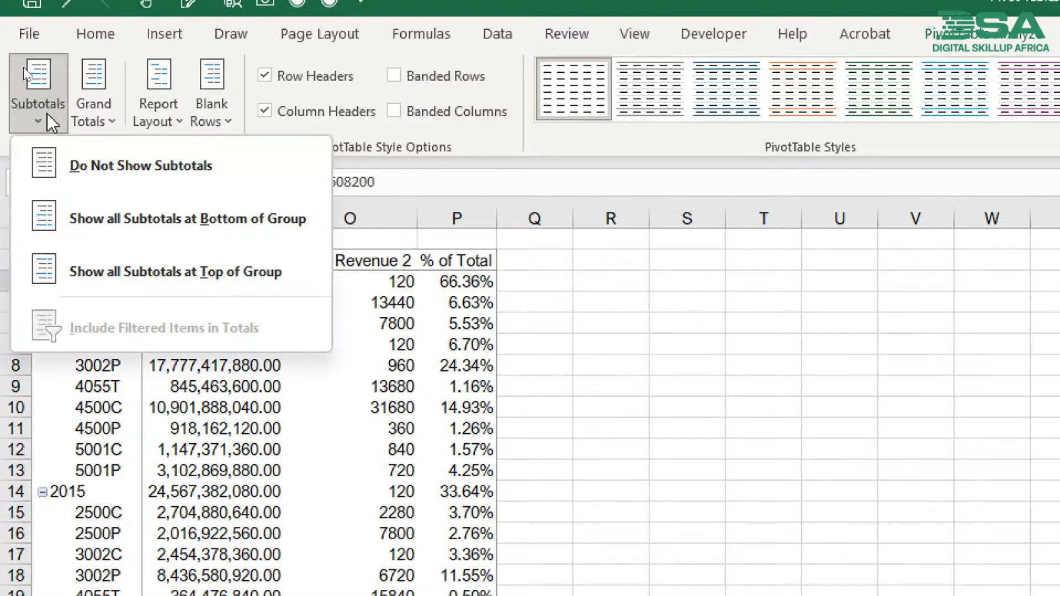
{"action": "left_click", "coordinate": [128, 170]}
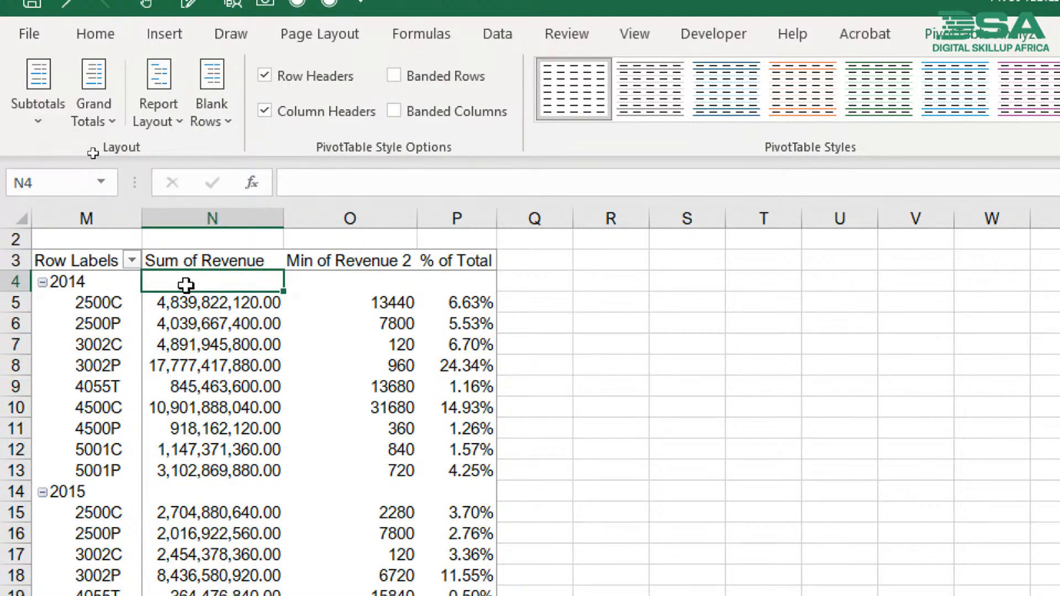
{"action": "left_click_drag", "start_coordinate": [182, 283], "coordinate": [485, 286]}
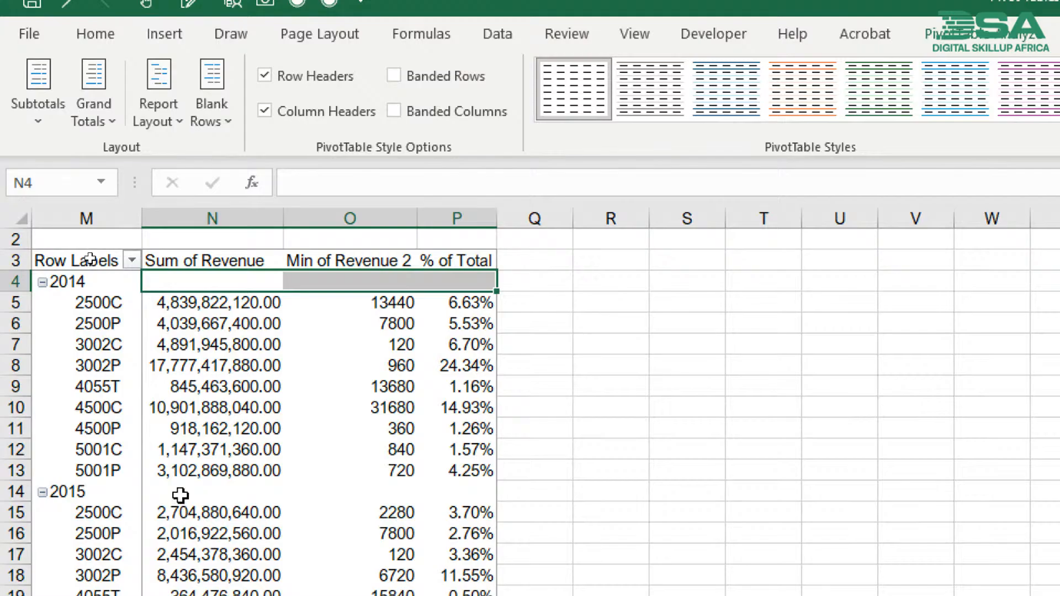
{"action": "left_click_drag", "start_coordinate": [177, 493], "coordinate": [475, 490]}
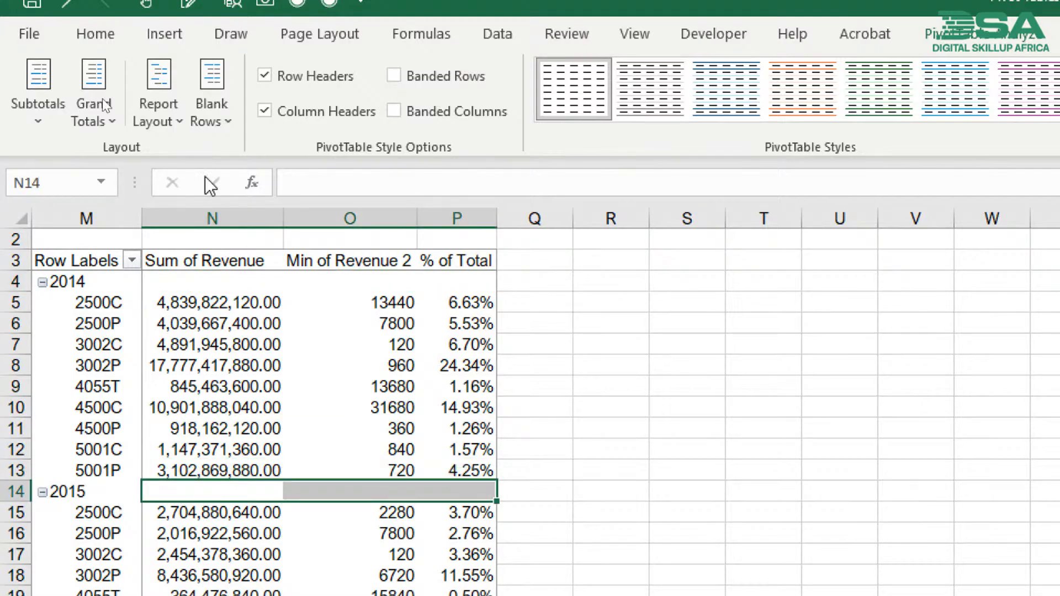
- Show all subtotals of the model pivot table at the top of each year group
{"action": "left_click", "coordinate": [25, 111]}
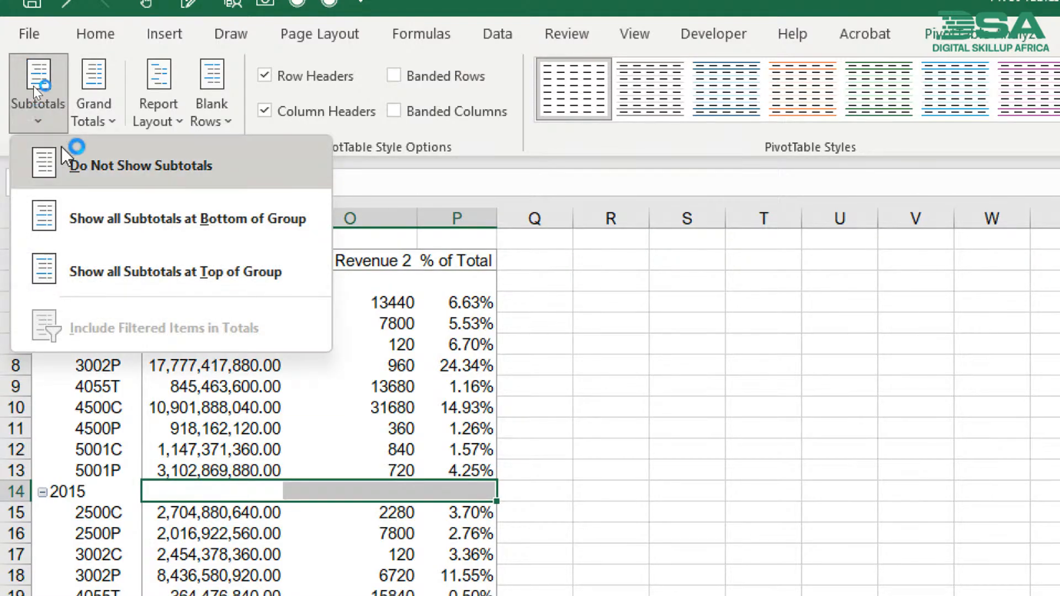
{"action": "left_click", "coordinate": [117, 264]}
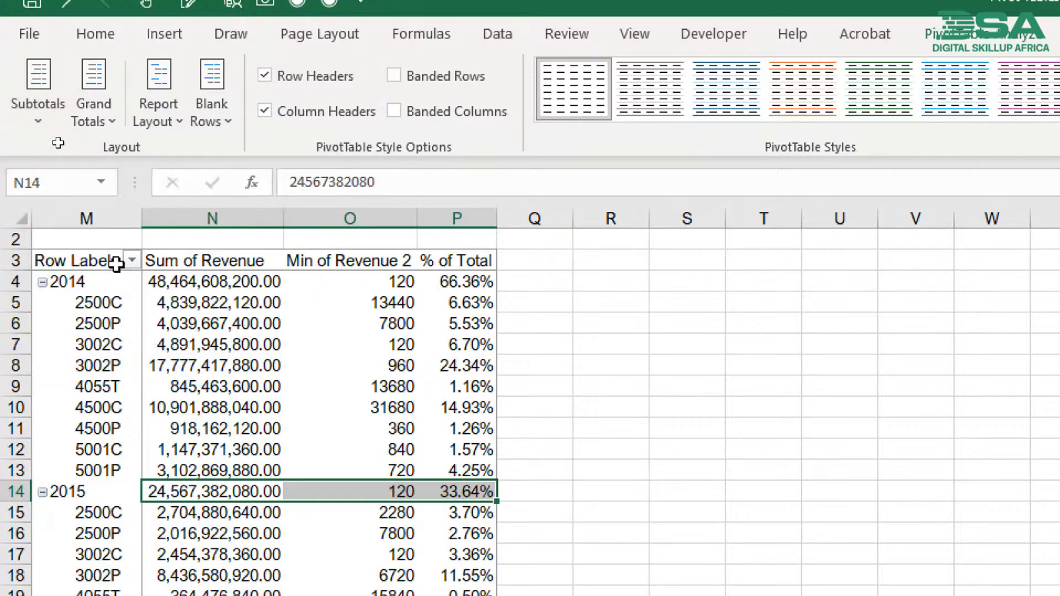
{"action": "left_click", "coordinate": [179, 284]}
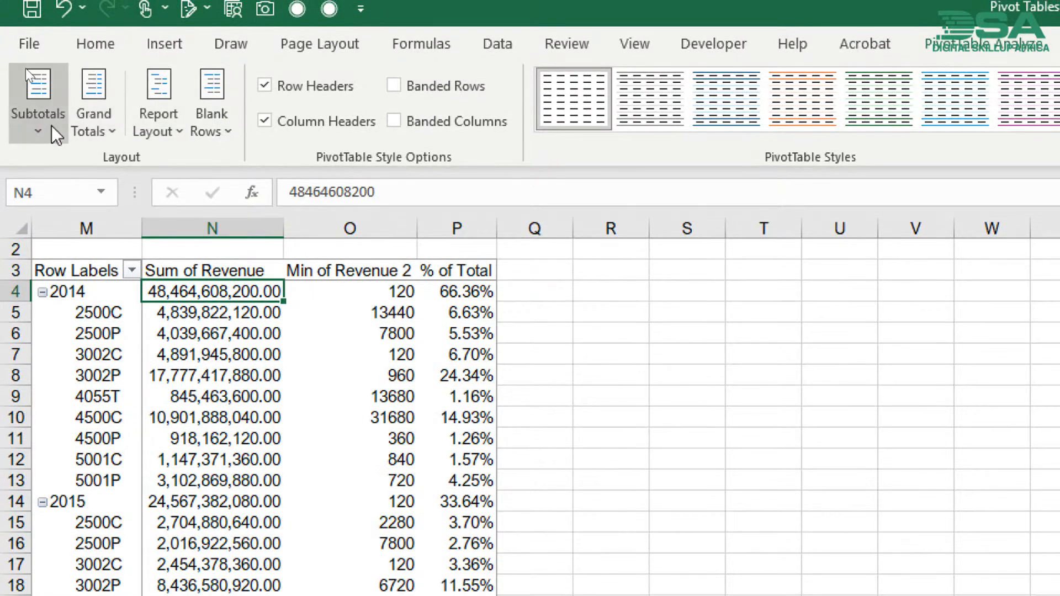
- Show all subtotals at the bottom of each year group and check the 2014 Total row
{"action": "left_click", "coordinate": [55, 132]}
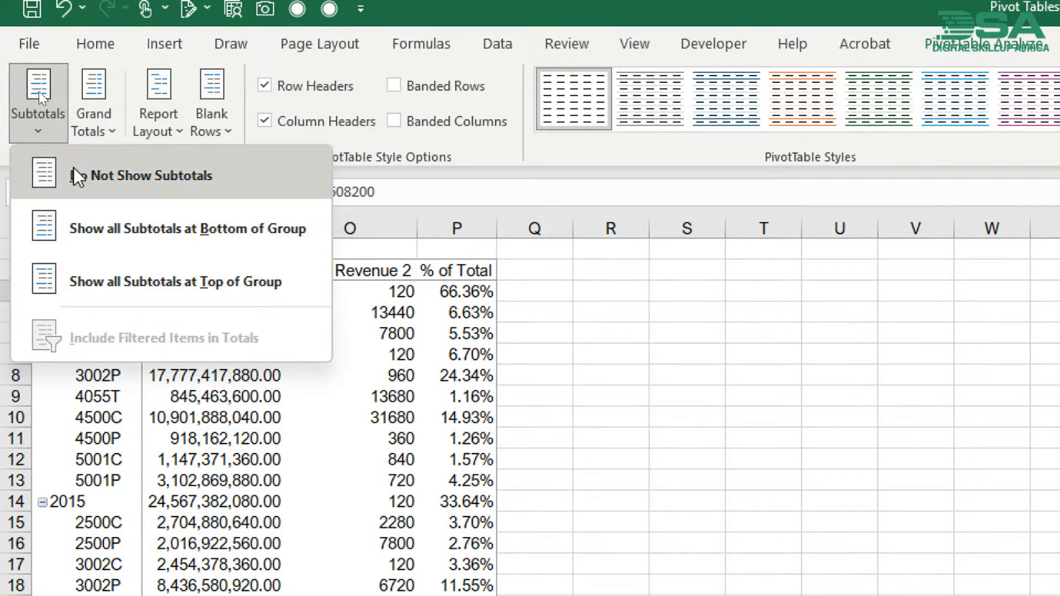
{"action": "left_click", "coordinate": [121, 246]}
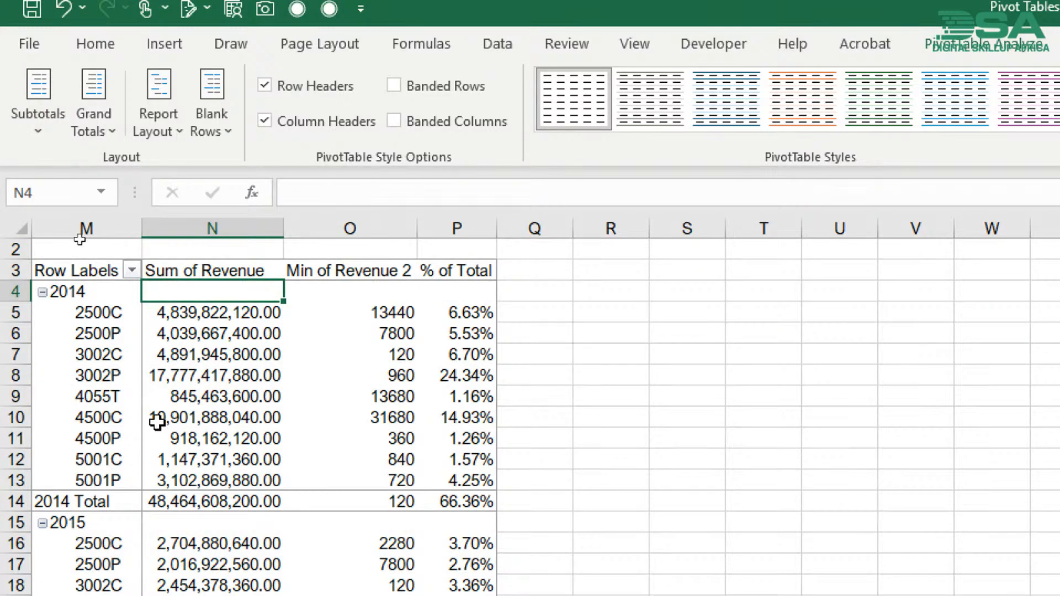
{"action": "left_click", "coordinate": [131, 504]}
{"action": "left_click_drag", "start_coordinate": [131, 504], "coordinate": [441, 504]}
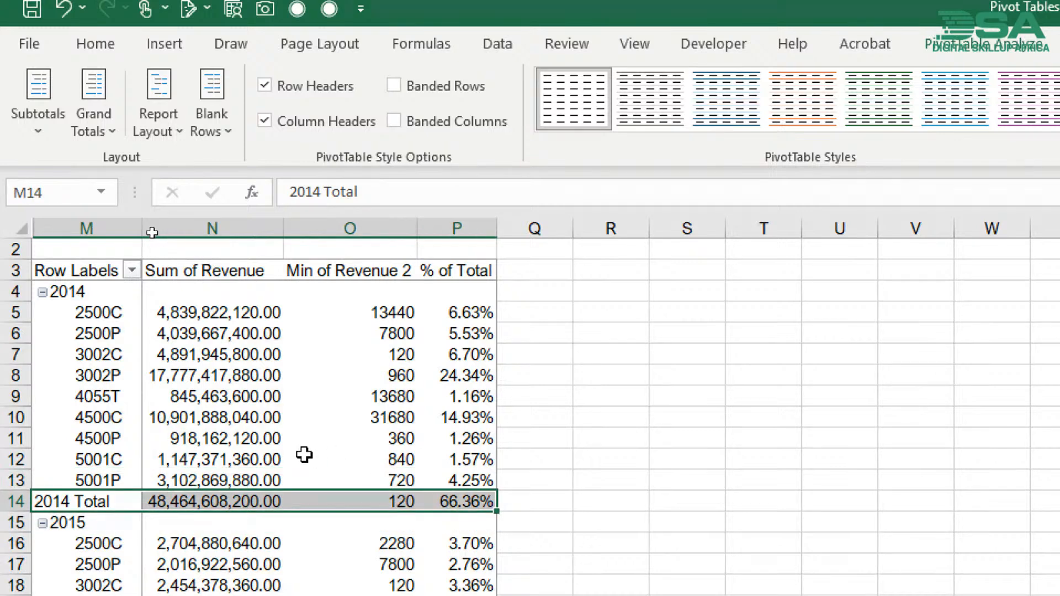
{"action": "left_click", "coordinate": [305, 454]}
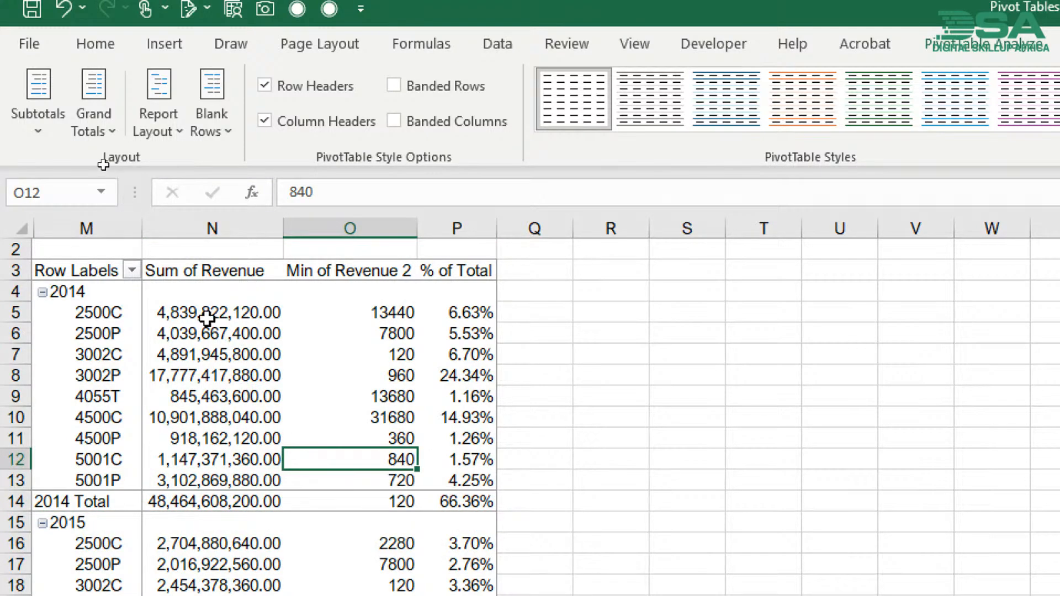
{"action": "left_click_drag", "start_coordinate": [206, 317], "coordinate": [213, 479]}
{"action": "left_click_drag", "start_coordinate": [156, 502], "coordinate": [450, 500]}
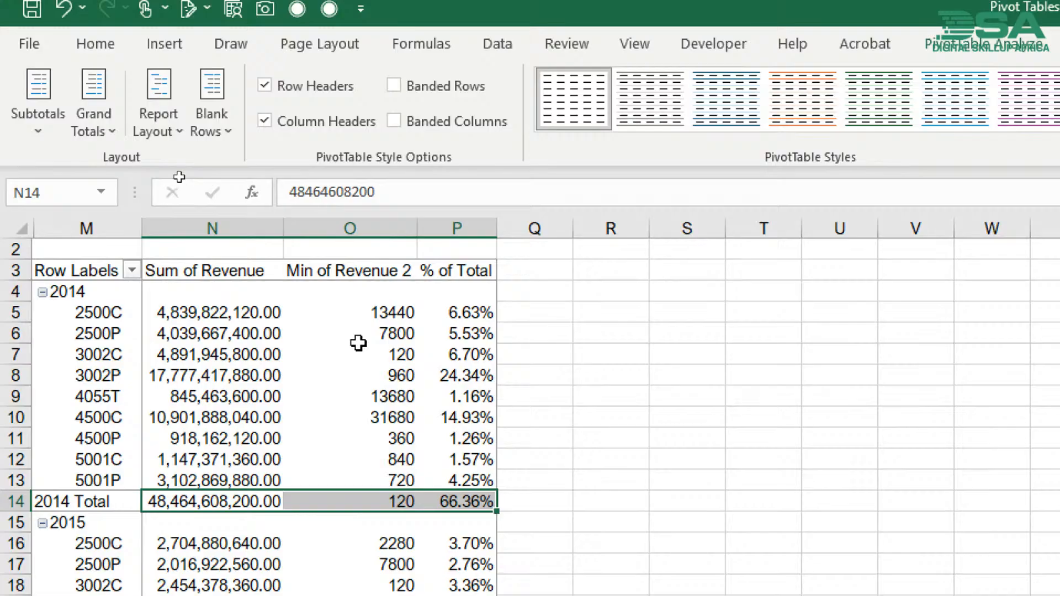
{"action": "left_click", "coordinate": [232, 332]}
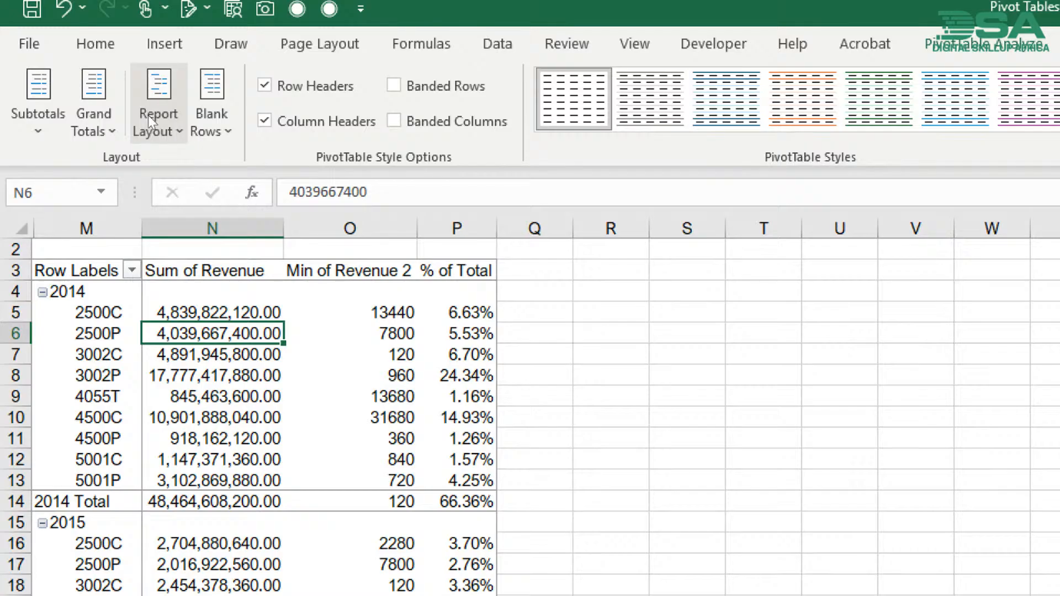
{"action": "left_click_drag", "start_coordinate": [132, 144], "coordinate": [188, 156]}
{"action": "key", "text": "Escape"}
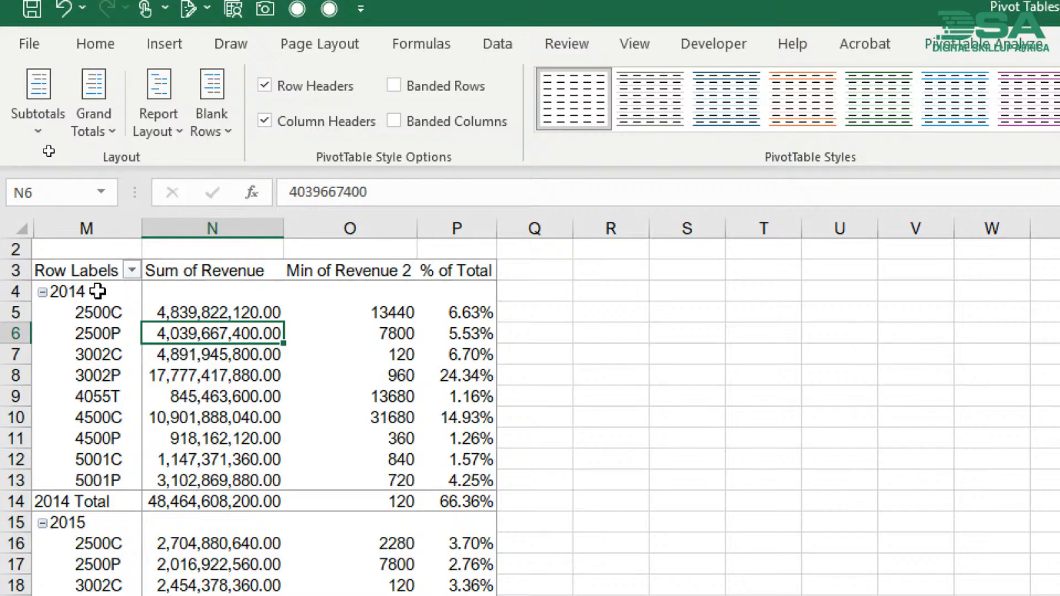
- Show the model pivot table in Tabular Form and look over its Years and Model columns
{"action": "left_click", "coordinate": [88, 228]}
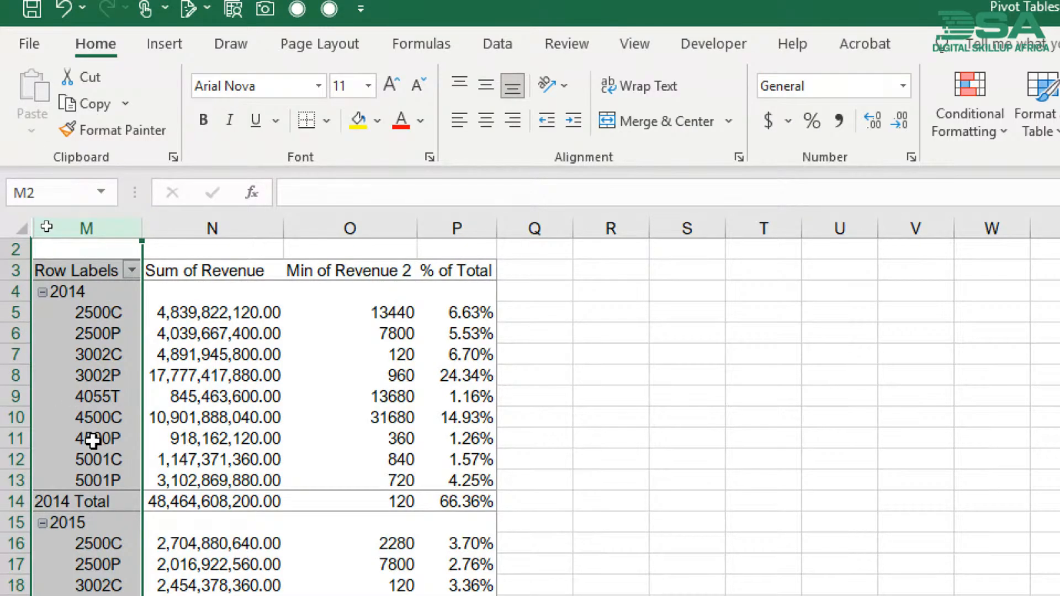
{"action": "mouse_move", "coordinate": [398, 358]}
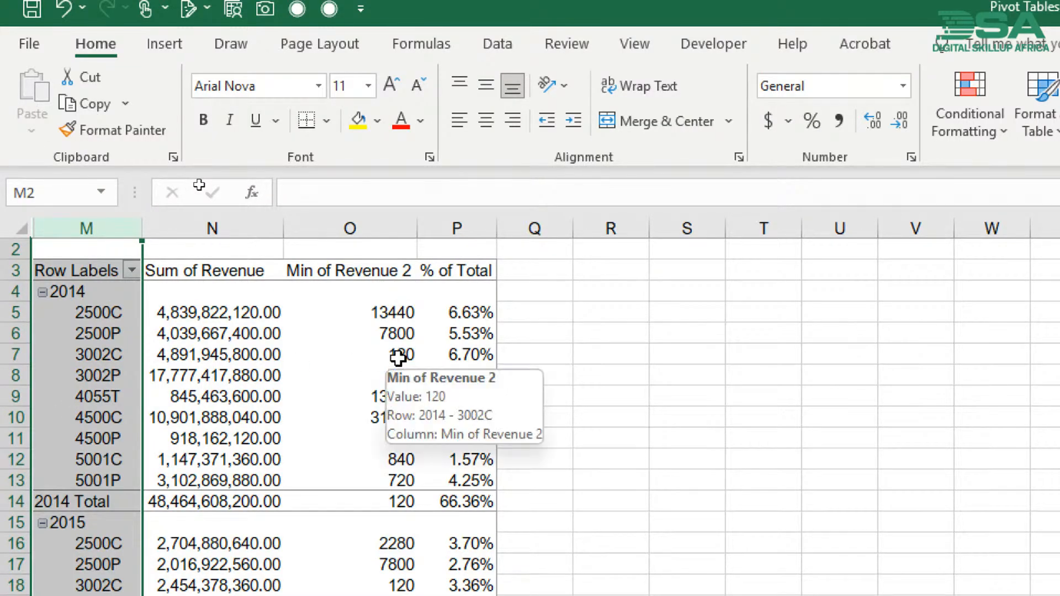
{"action": "left_click", "coordinate": [199, 381]}
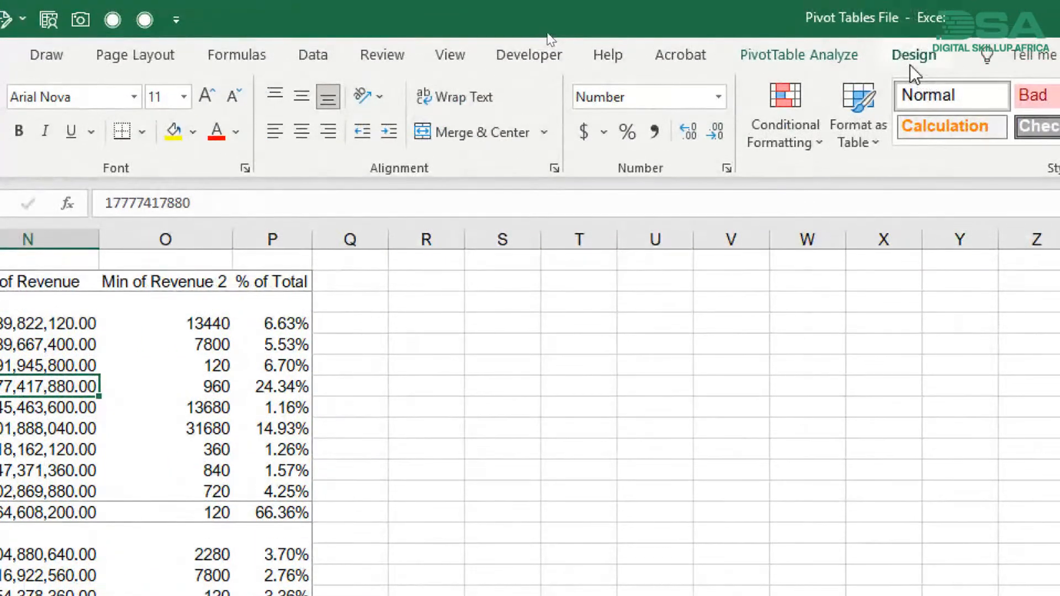
{"action": "left_click", "coordinate": [912, 53]}
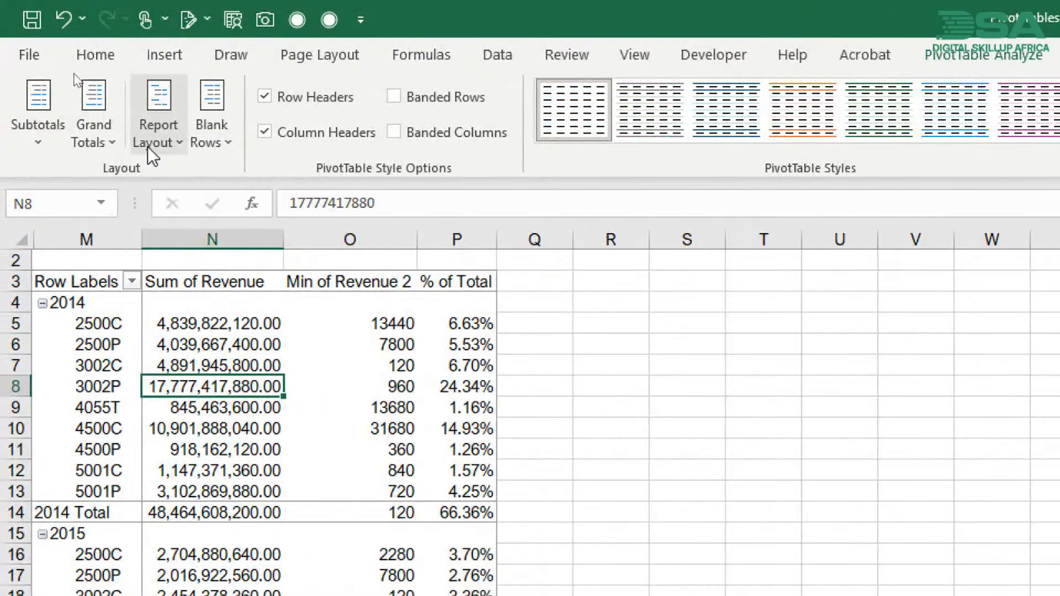
{"action": "left_click", "coordinate": [156, 132]}
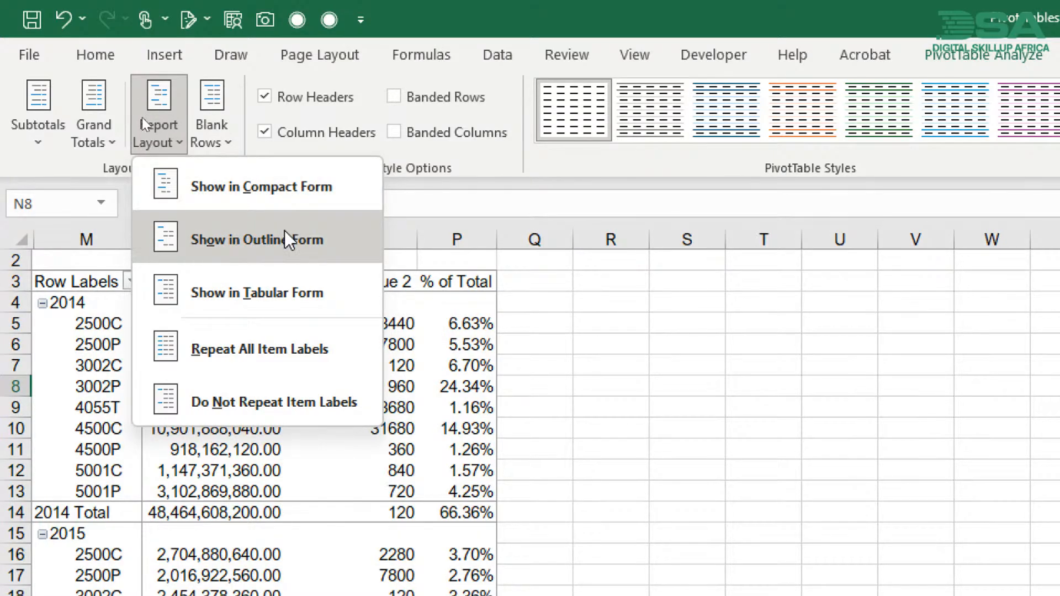
{"action": "left_click", "coordinate": [246, 297]}
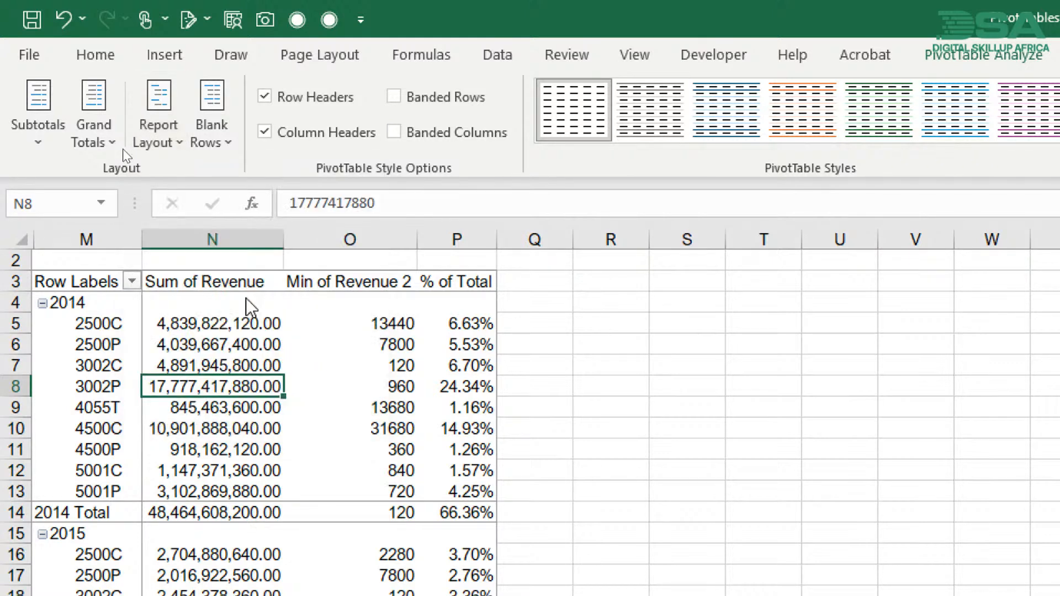
{"action": "left_click", "coordinate": [79, 324]}
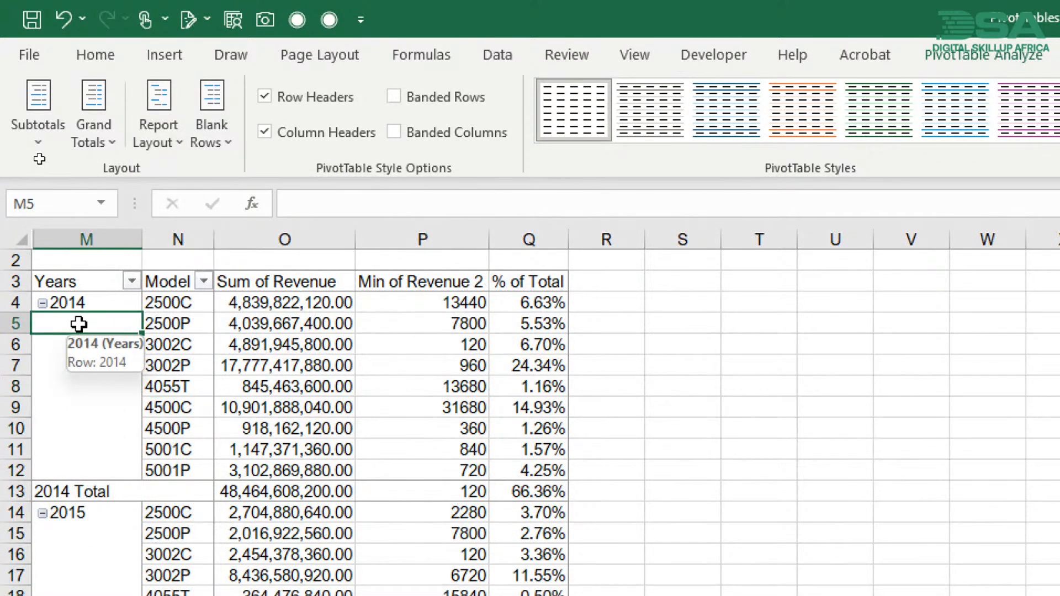
{"action": "left_click", "coordinate": [81, 237]}
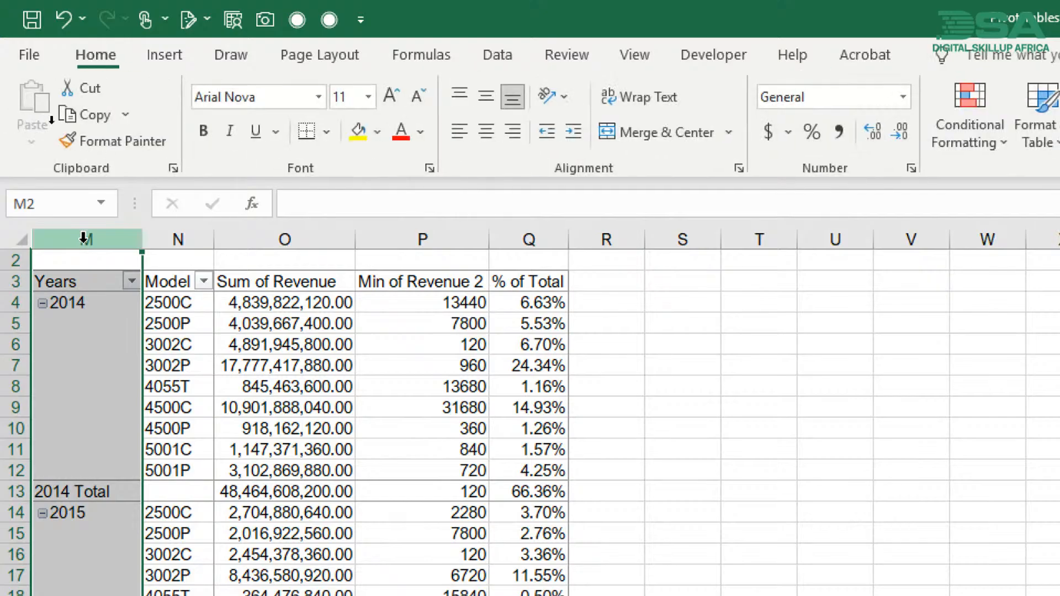
{"action": "left_click", "coordinate": [188, 239]}
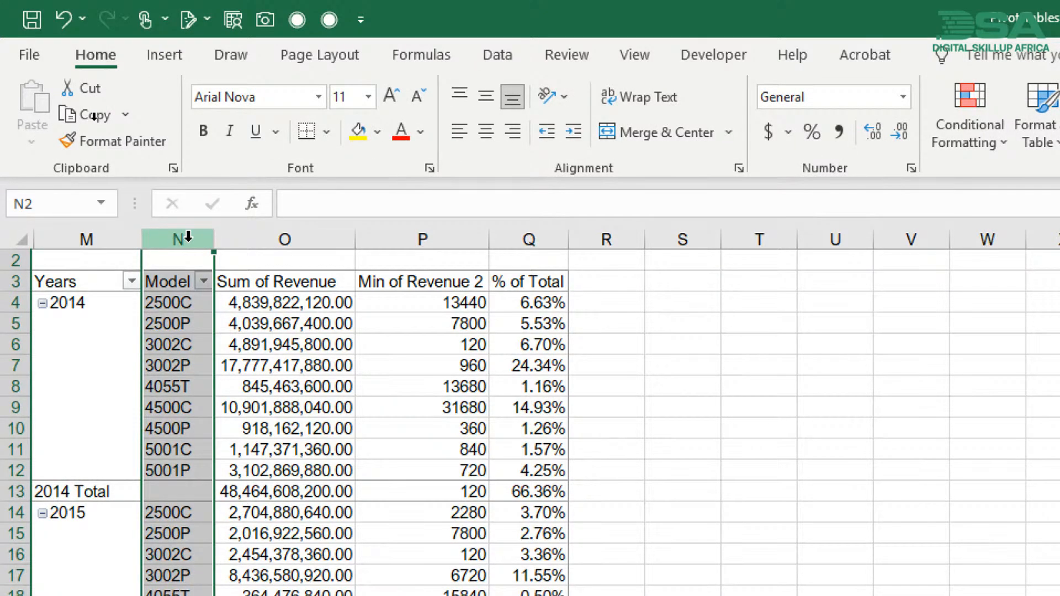
{"action": "left_click", "coordinate": [127, 358]}
{"action": "mouse_move", "coordinate": [277, 370]}
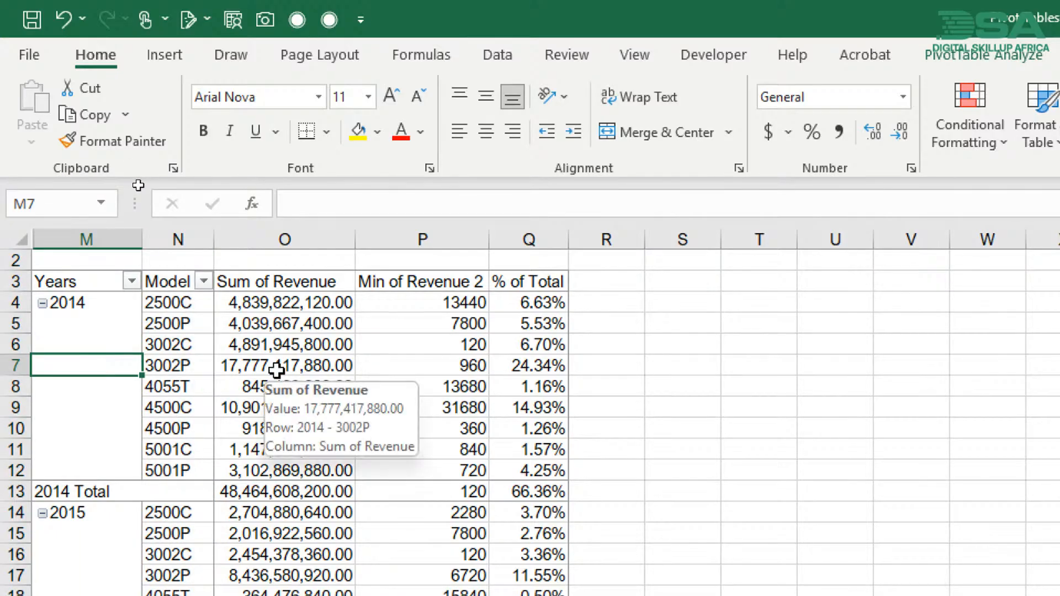
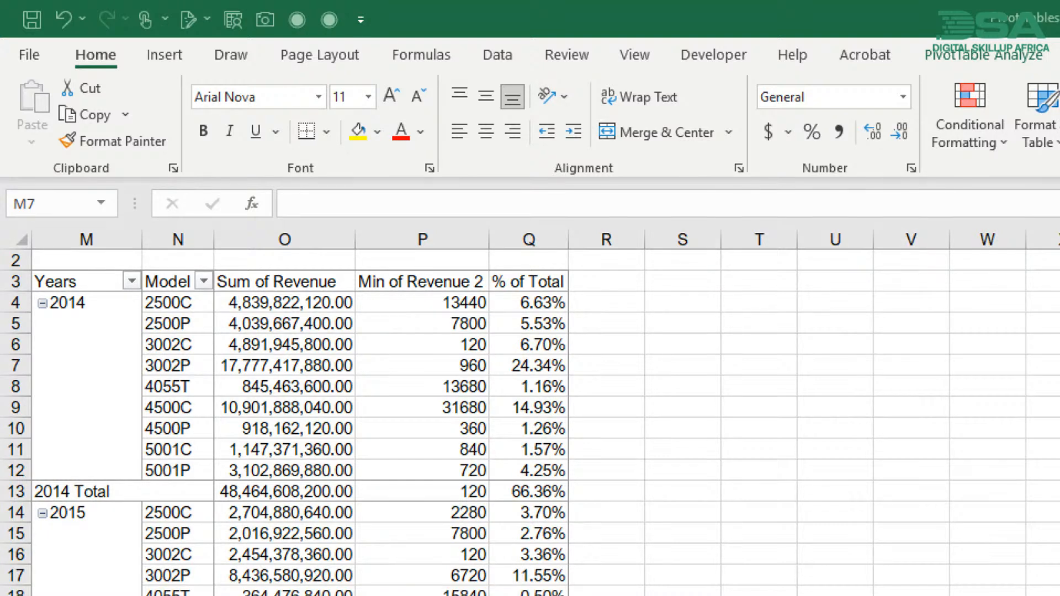
- Look over the Years, Model and Sum of Revenue cells in the 2014 and 2015 groups of the model pivot table
{"action": "left_click", "coordinate": [278, 330]}
{"action": "mouse_move", "coordinate": [278, 330]}
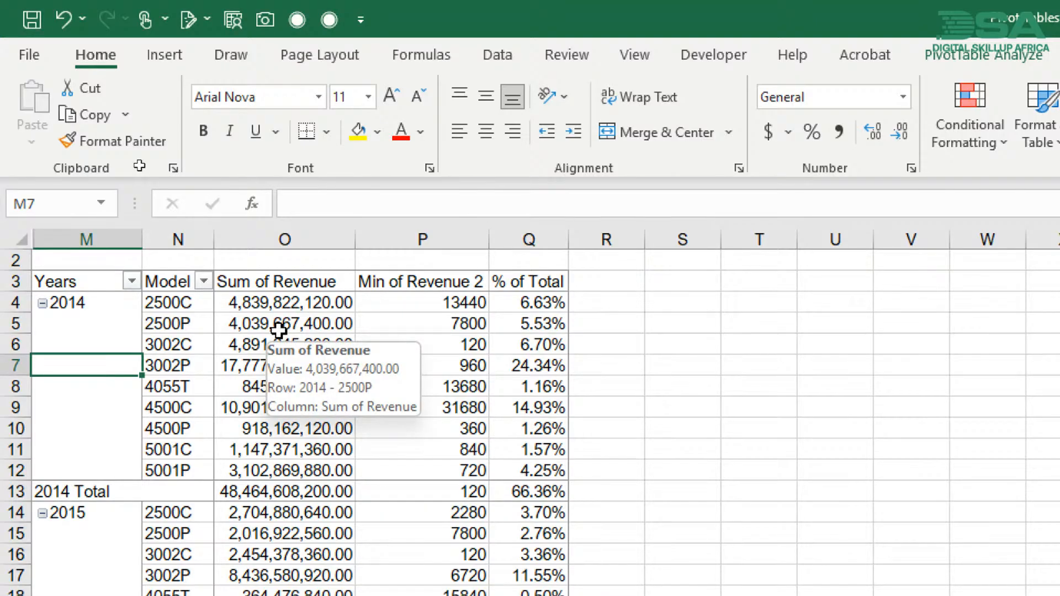
{"action": "left_click", "coordinate": [205, 313]}
{"action": "left_click", "coordinate": [246, 349]}
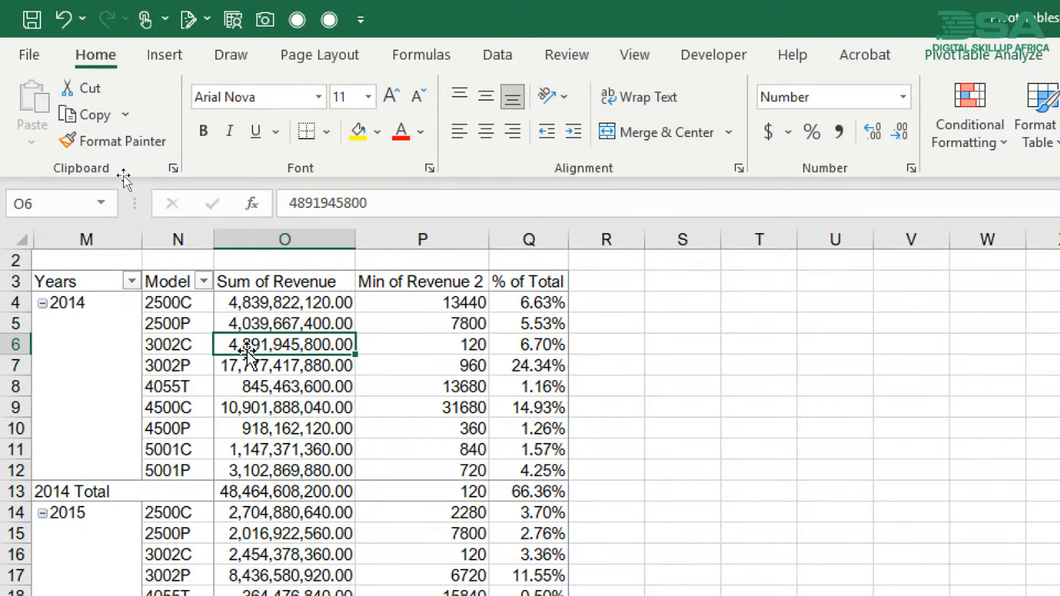
{"action": "scroll", "coordinate": [247, 353], "scroll_direction": "down", "scroll_amount": 2}
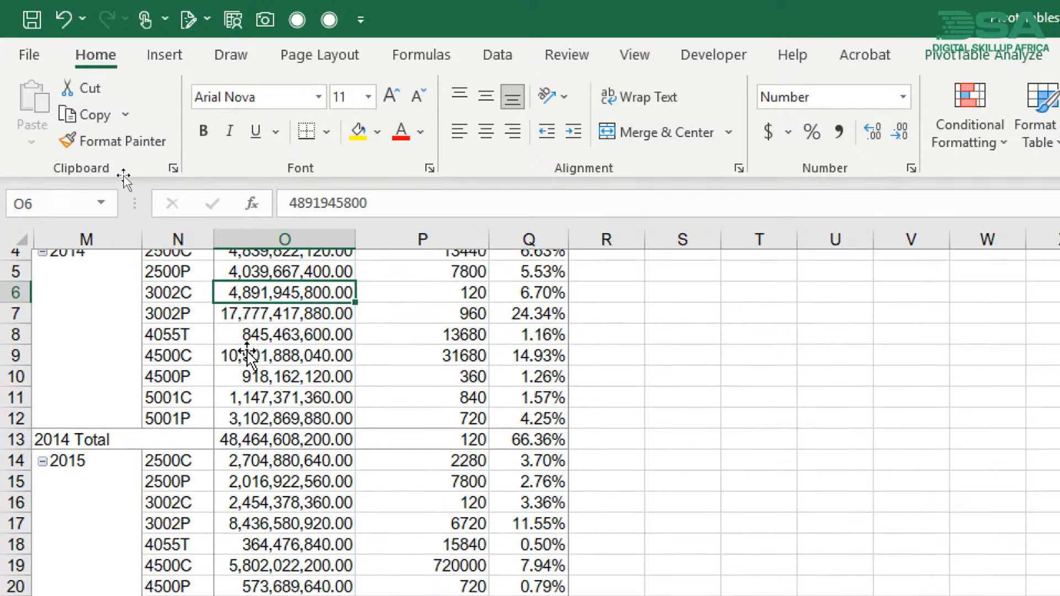
{"action": "left_click", "coordinate": [247, 349]}
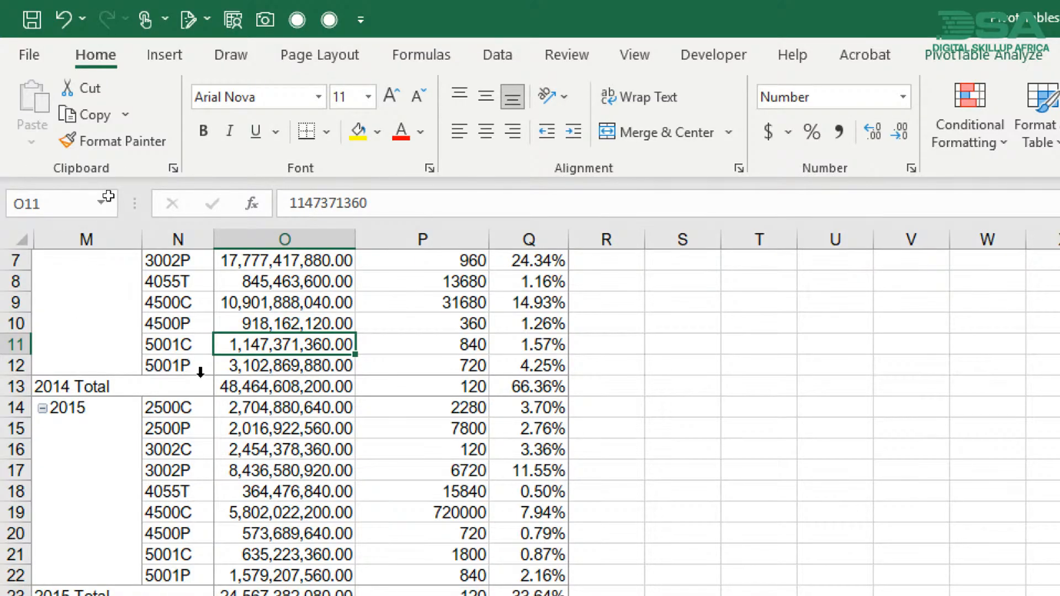
{"action": "scroll", "coordinate": [272, 407], "scroll_direction": "up", "scroll_amount": 1}
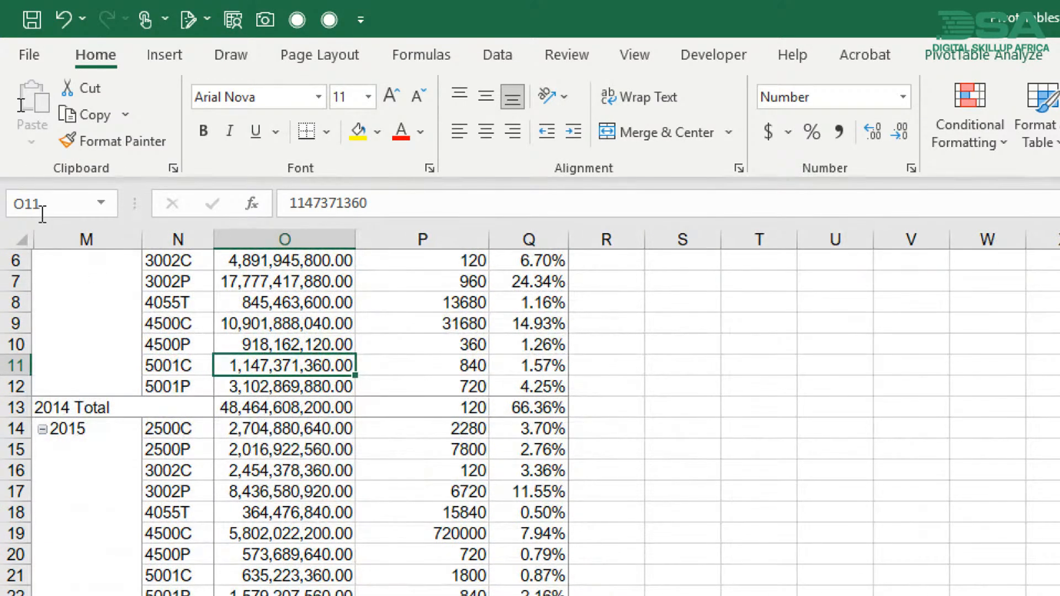
- Unhide the hidden columns before column M so that columns A to L are shown
{"action": "left_click", "coordinate": [60, 239]}
{"action": "left_click_drag", "start_coordinate": [60, 239], "coordinate": [11, 244]}
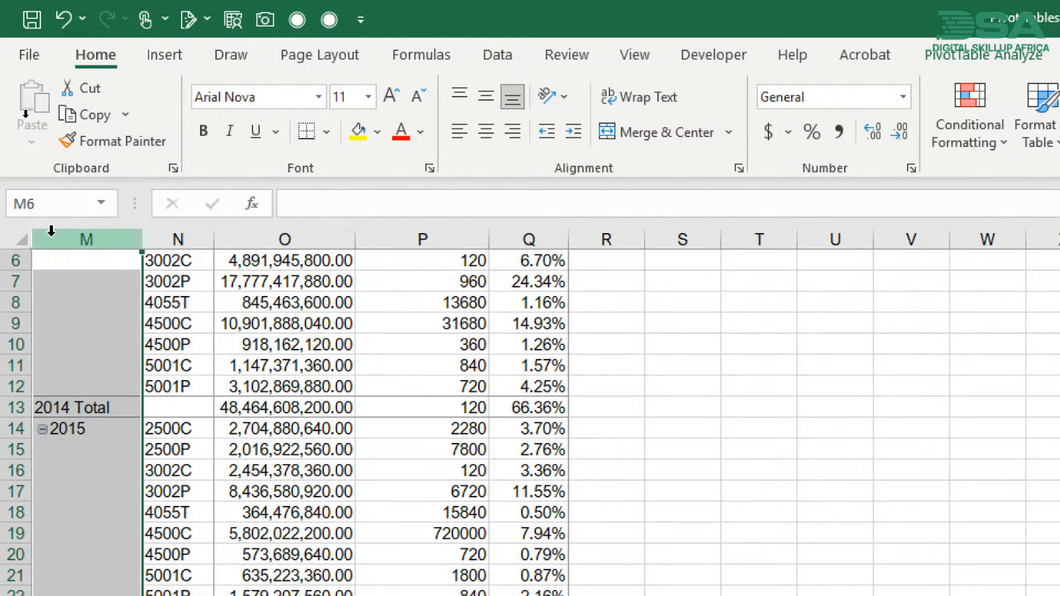
{"action": "right_click", "coordinate": [51, 230]}
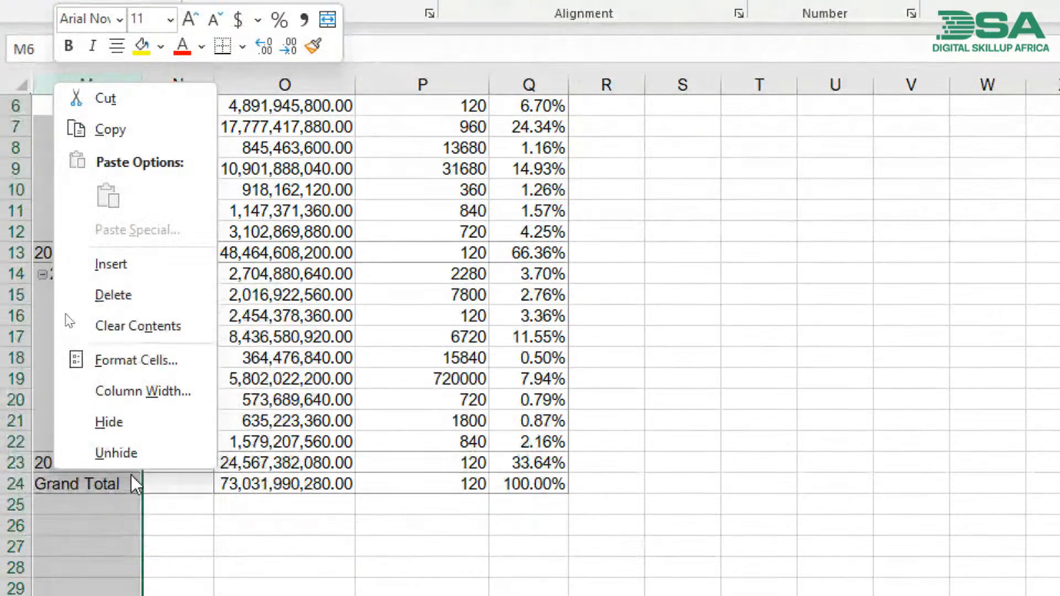
{"action": "left_click", "coordinate": [131, 453]}
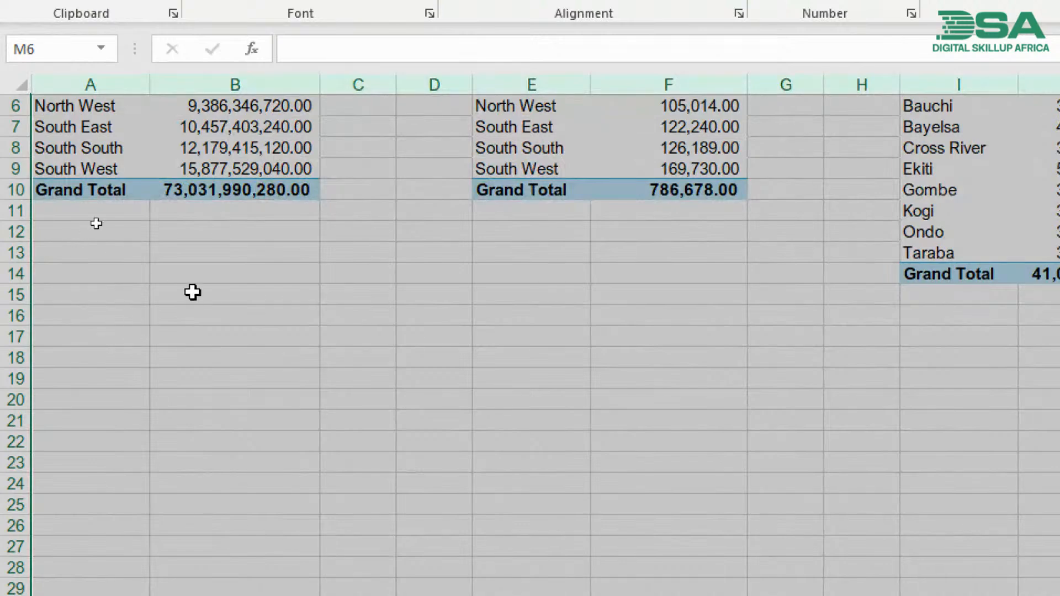
{"action": "left_click", "coordinate": [192, 293]}
{"action": "scroll", "coordinate": [192, 292], "scroll_direction": "up", "scroll_amount": 2}
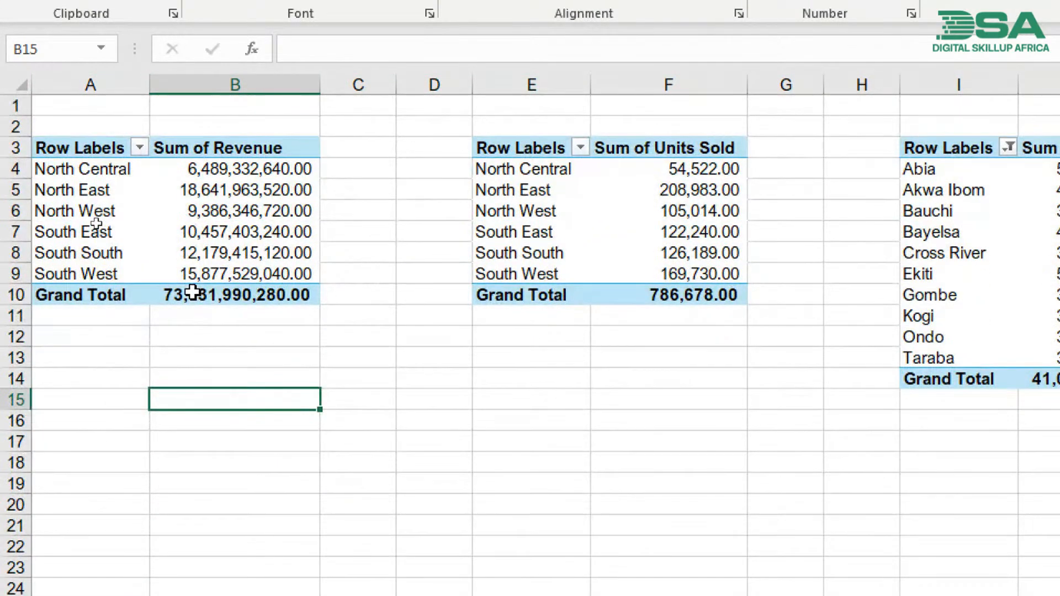
{"action": "mouse_move", "coordinate": [192, 293]}
{"action": "left_click_drag", "start_coordinate": [536, 82], "coordinate": [362, 82]}
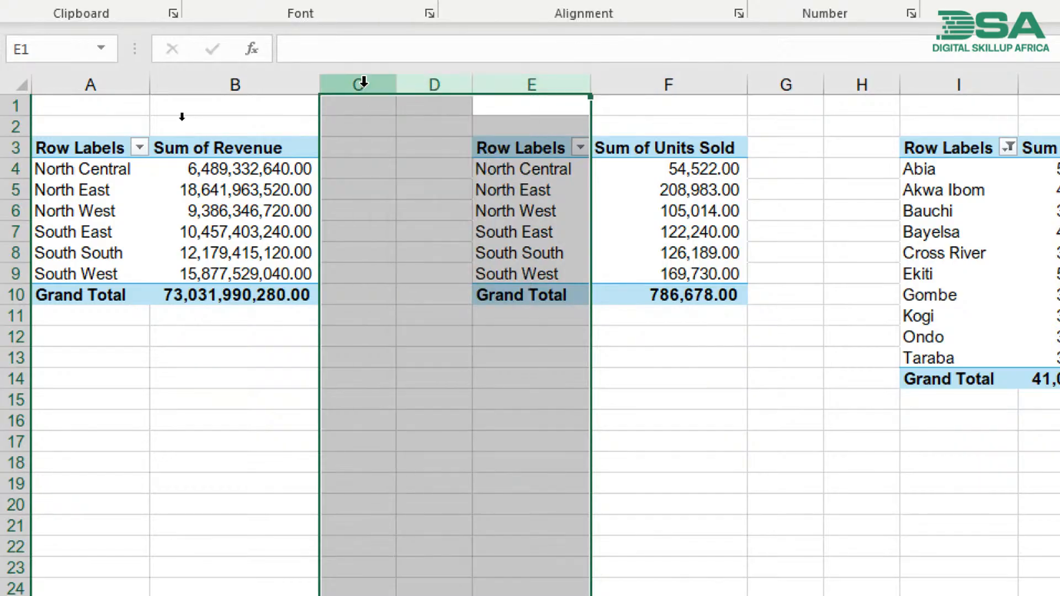
{"action": "right_click", "coordinate": [363, 83]}
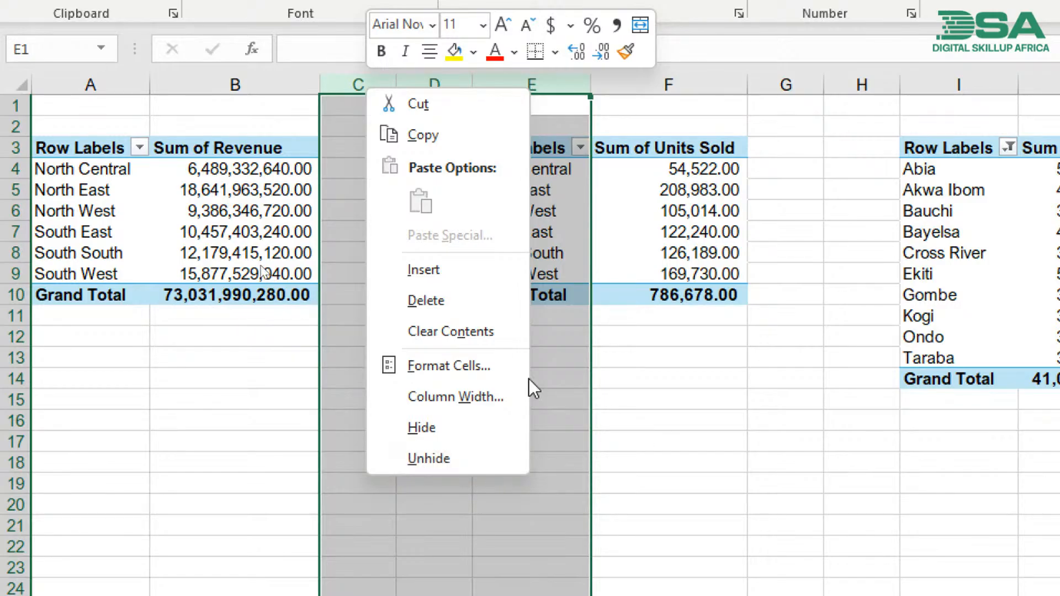
{"action": "left_click", "coordinate": [570, 354]}
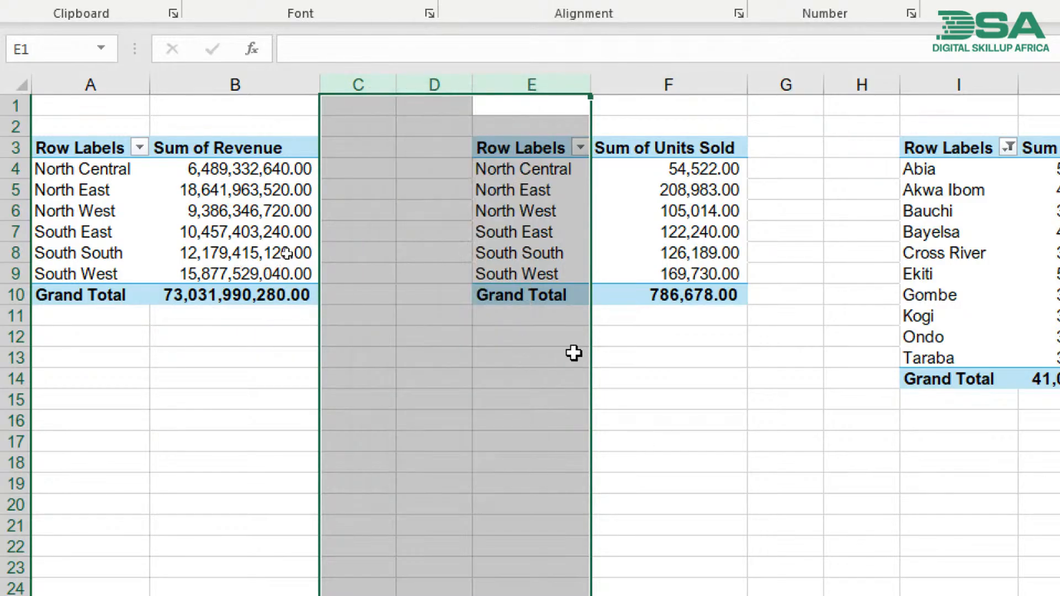
{"action": "left_click", "coordinate": [530, 358]}
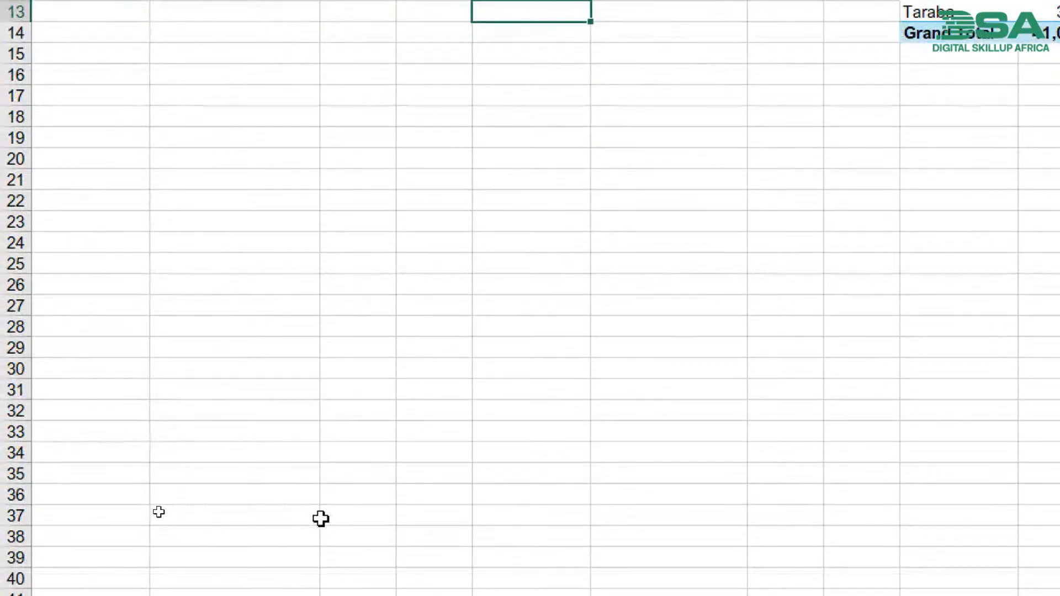
- Look through Sheet2 and the Data sheet, and return to the pivot tables on Sheet1
{"action": "left_click", "coordinate": [93, 555]}
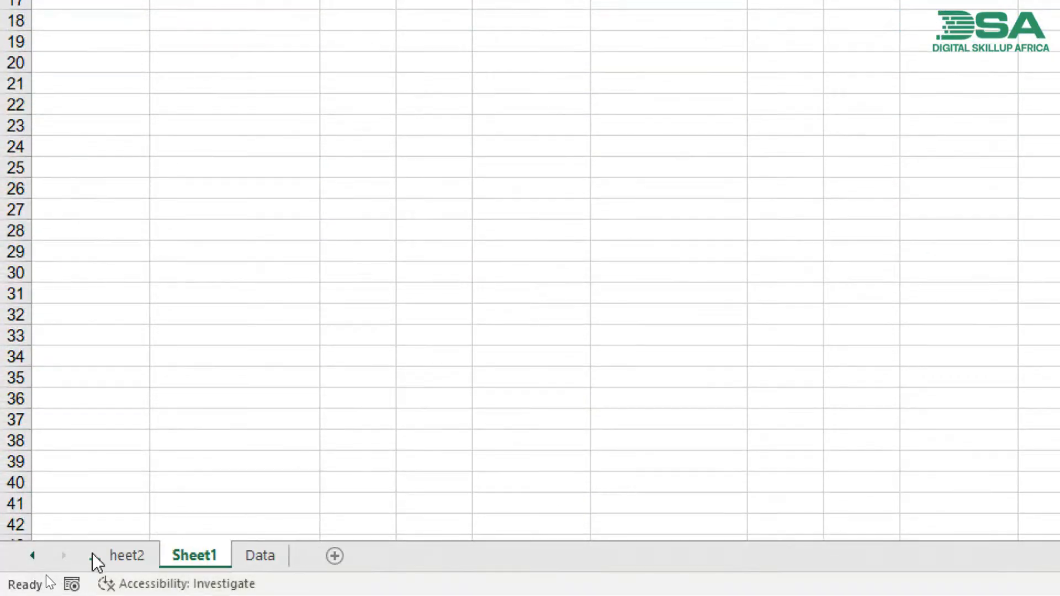
{"action": "left_click", "coordinate": [145, 555]}
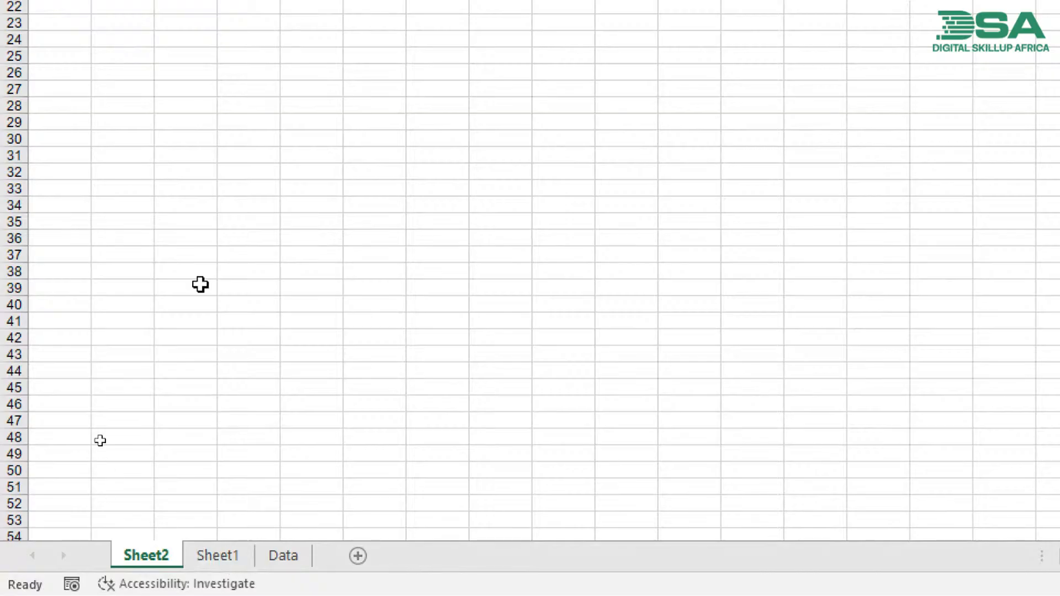
{"action": "scroll", "coordinate": [201, 283], "scroll_direction": "down", "scroll_amount": 3}
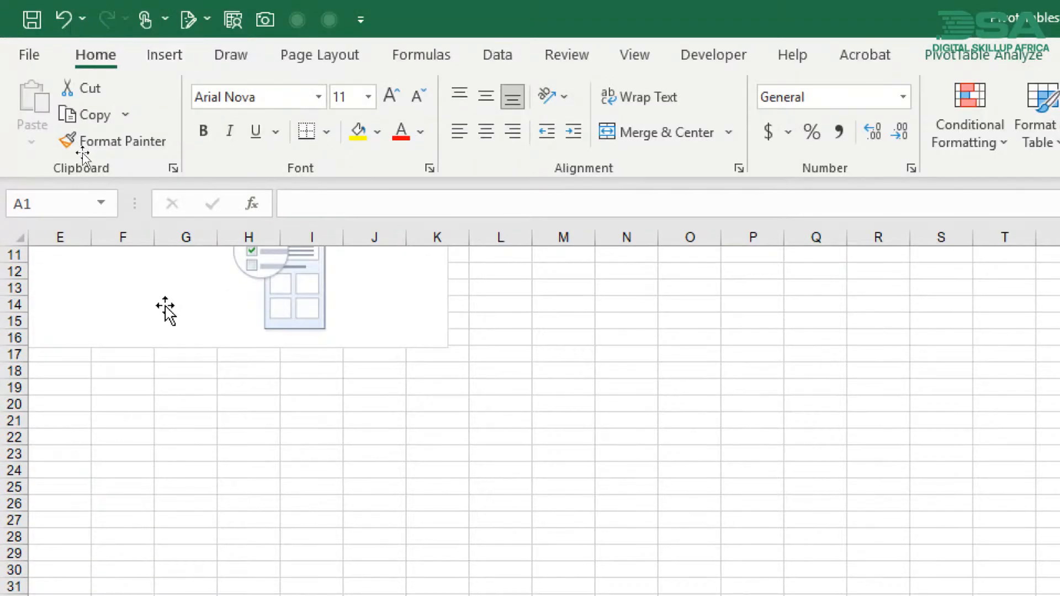
{"action": "scroll", "coordinate": [182, 380], "scroll_direction": "up", "scroll_amount": 3}
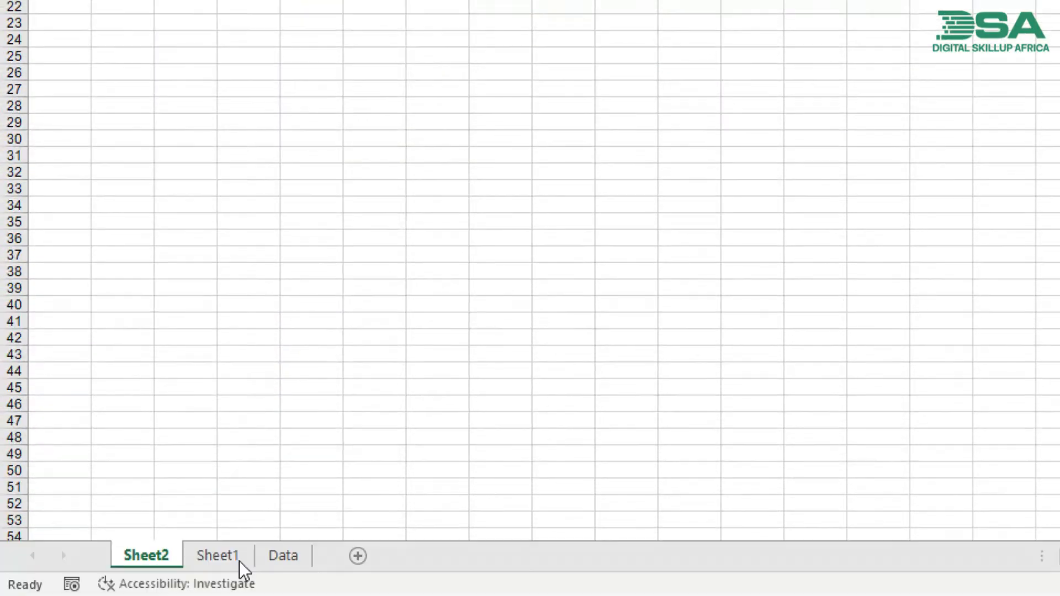
{"action": "left_click", "coordinate": [282, 563]}
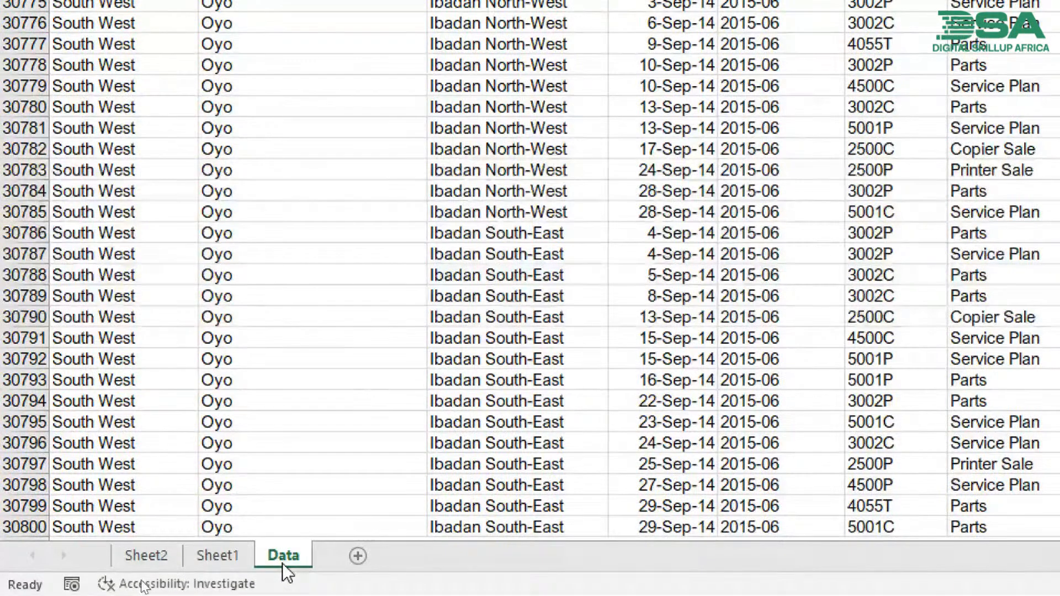
{"action": "left_click", "coordinate": [230, 552]}
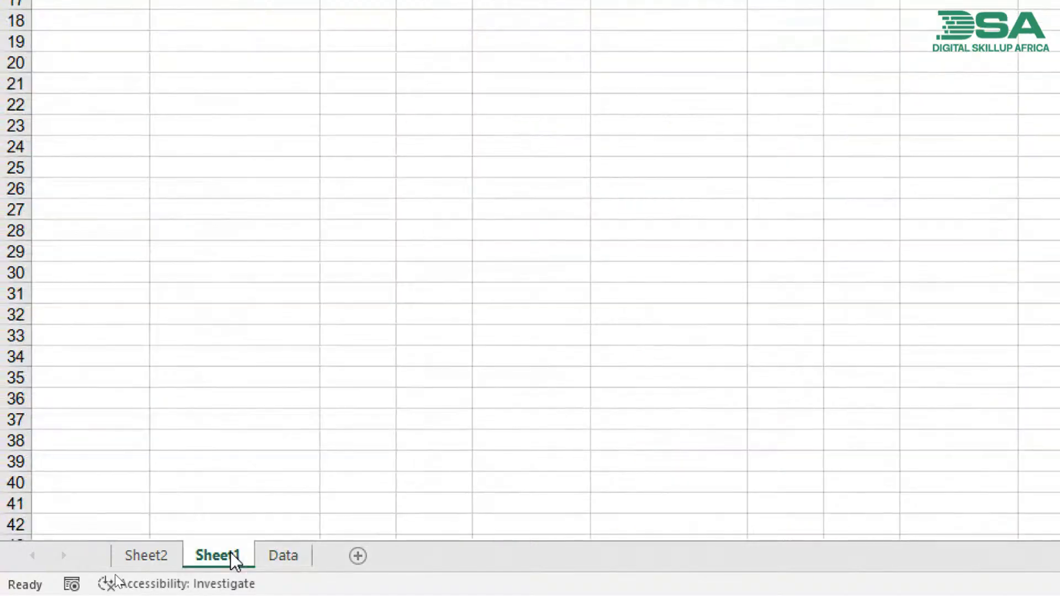
{"action": "scroll", "coordinate": [253, 281], "scroll_direction": "up", "scroll_amount": 4}
{"action": "scroll", "coordinate": [265, 518], "scroll_direction": "down", "scroll_amount": 4}
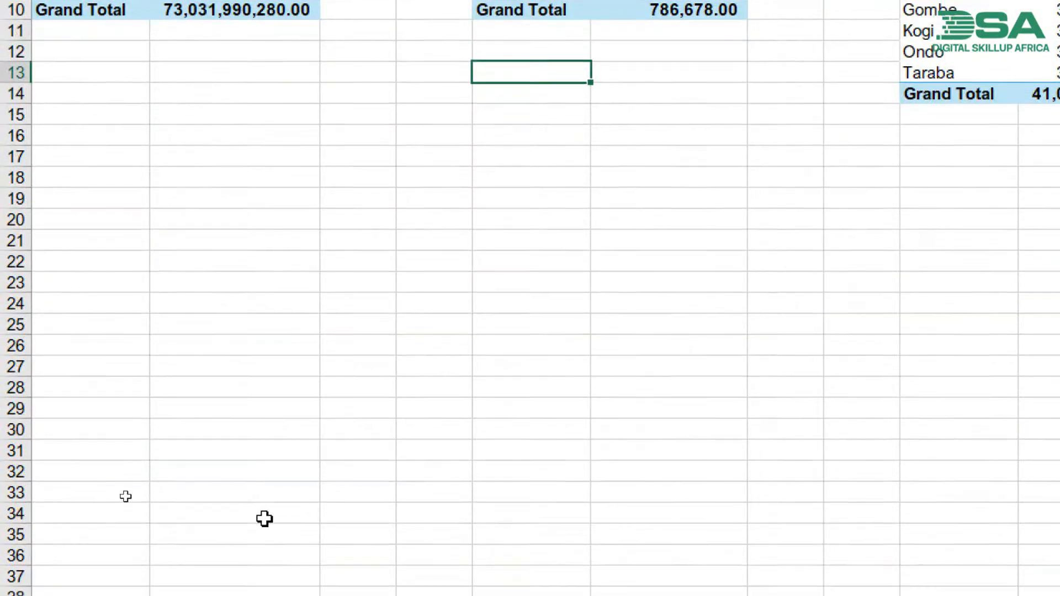
- Rename Sheet1 as Pivot Tables
{"action": "double_click", "coordinate": [206, 551]}
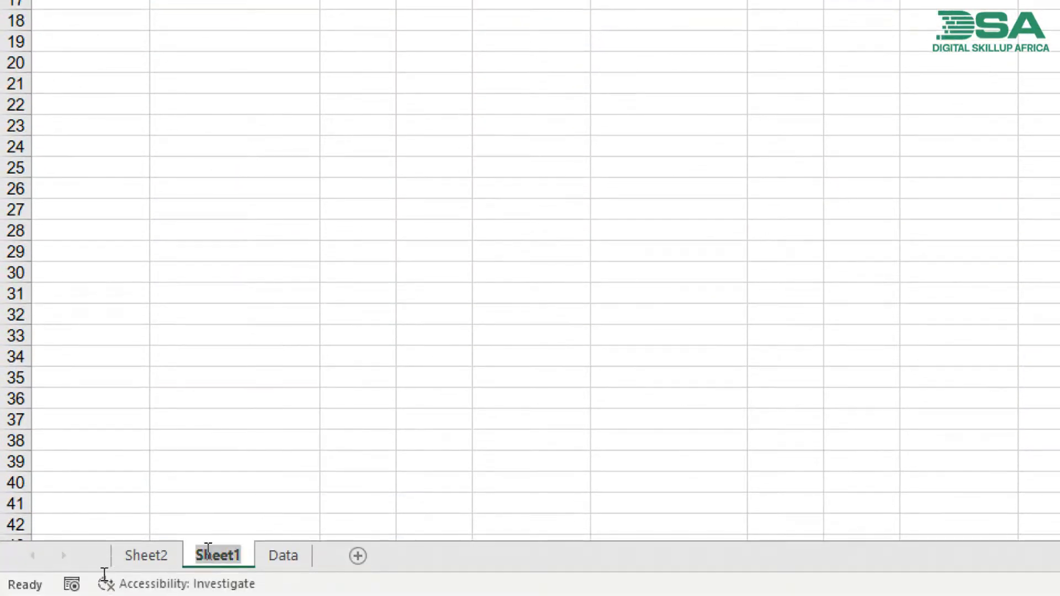
{"action": "type", "text": "Pivot T"}
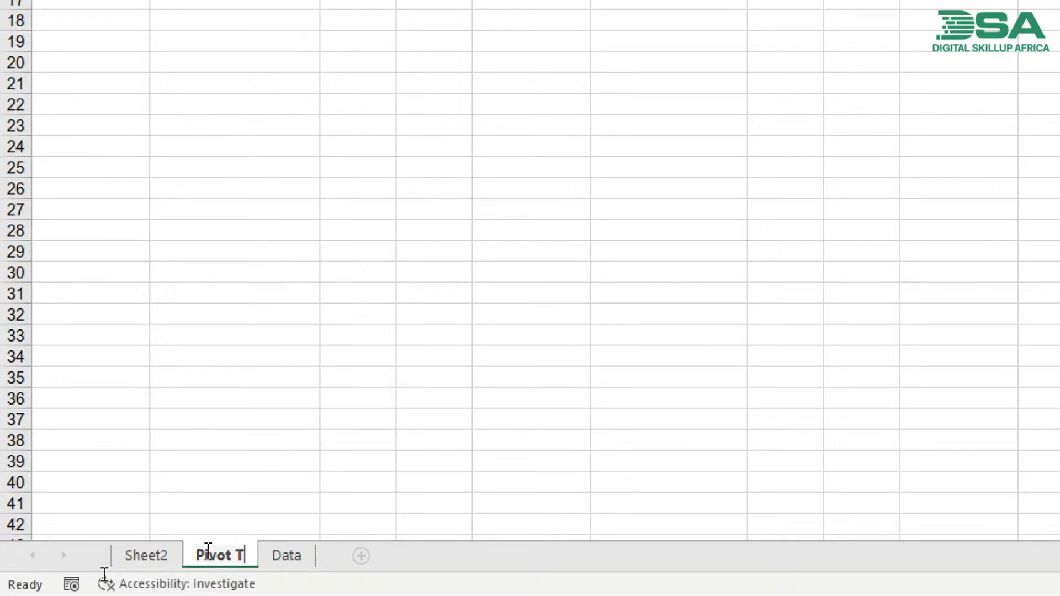
{"action": "type", "text": "ables"}
{"action": "key", "text": "Return"}
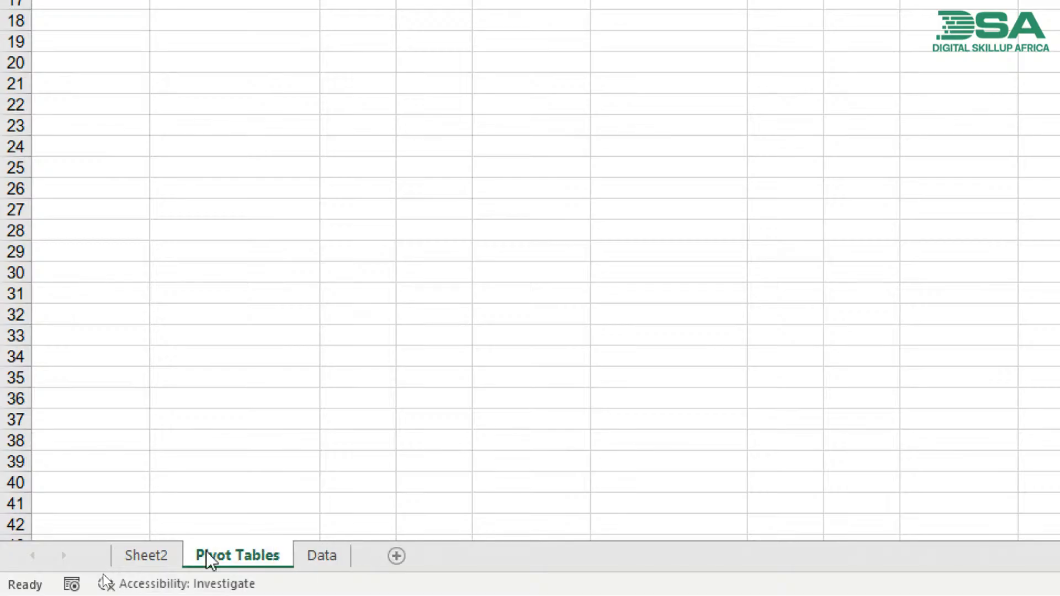
- Rename Sheet2 as Dashboard
{"action": "left_click", "coordinate": [157, 558]}
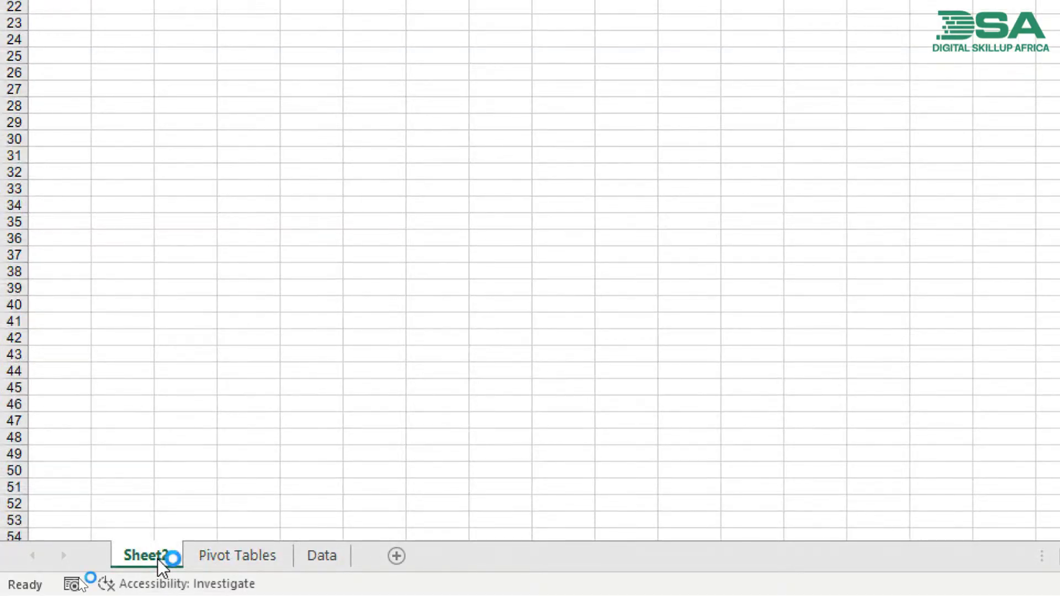
{"action": "double_click", "coordinate": [158, 556]}
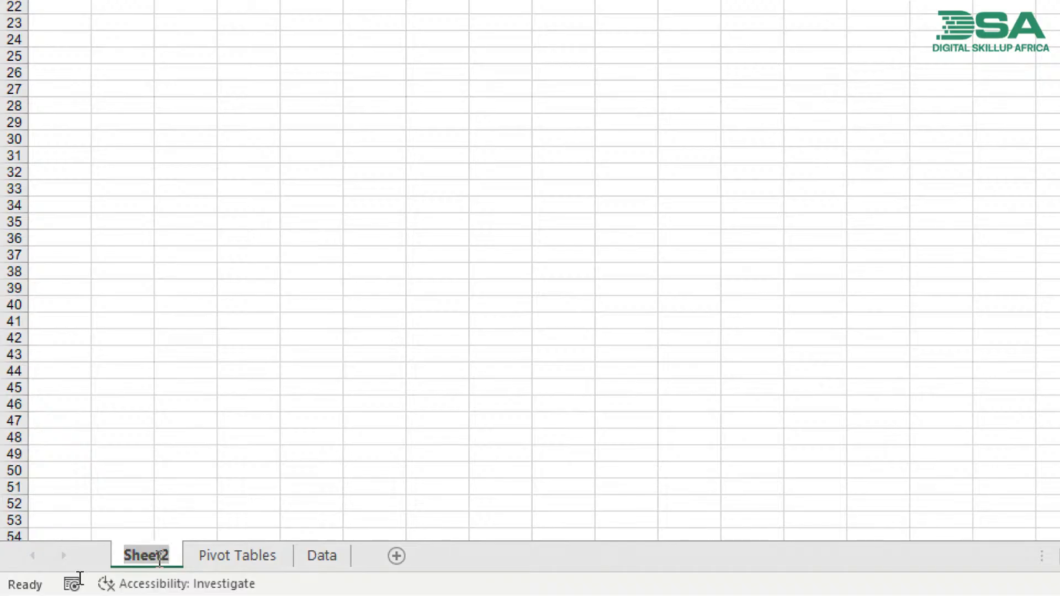
{"action": "type", "text": "Dashboard"}
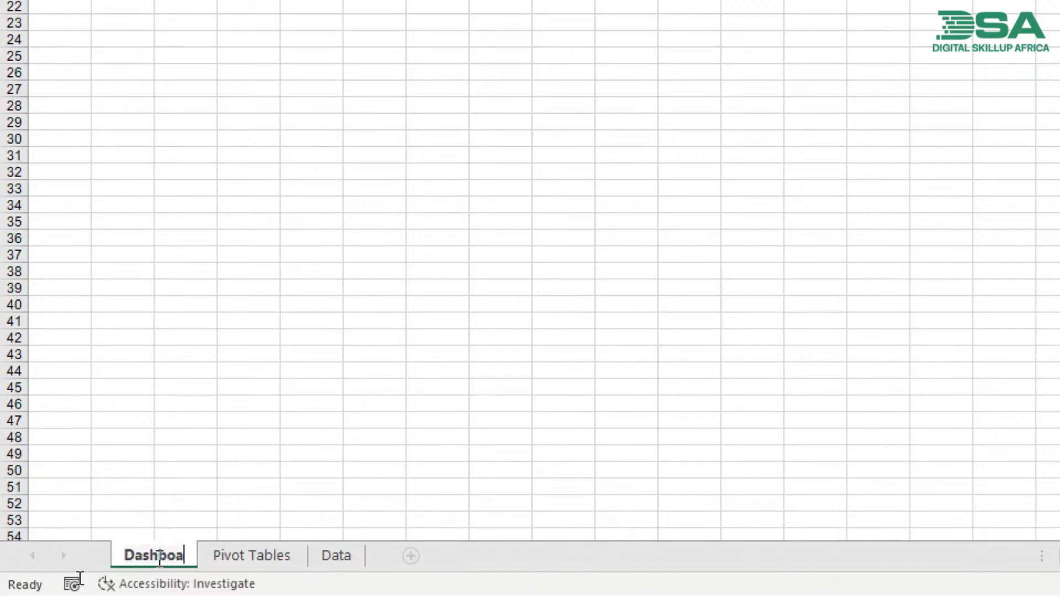
{"action": "type", "text": "'"}
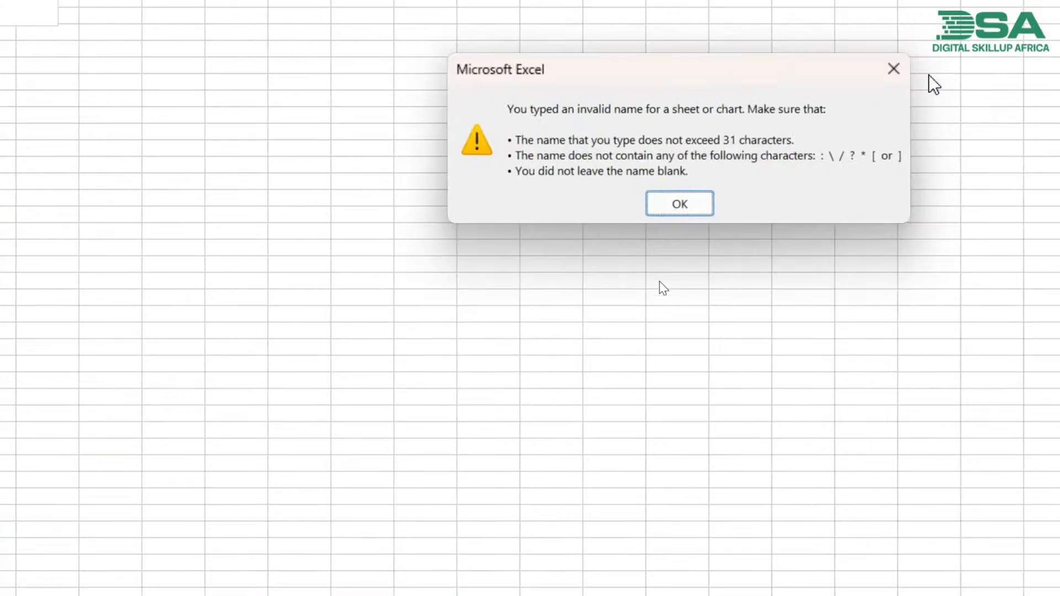
{"action": "left_click", "coordinate": [892, 70]}
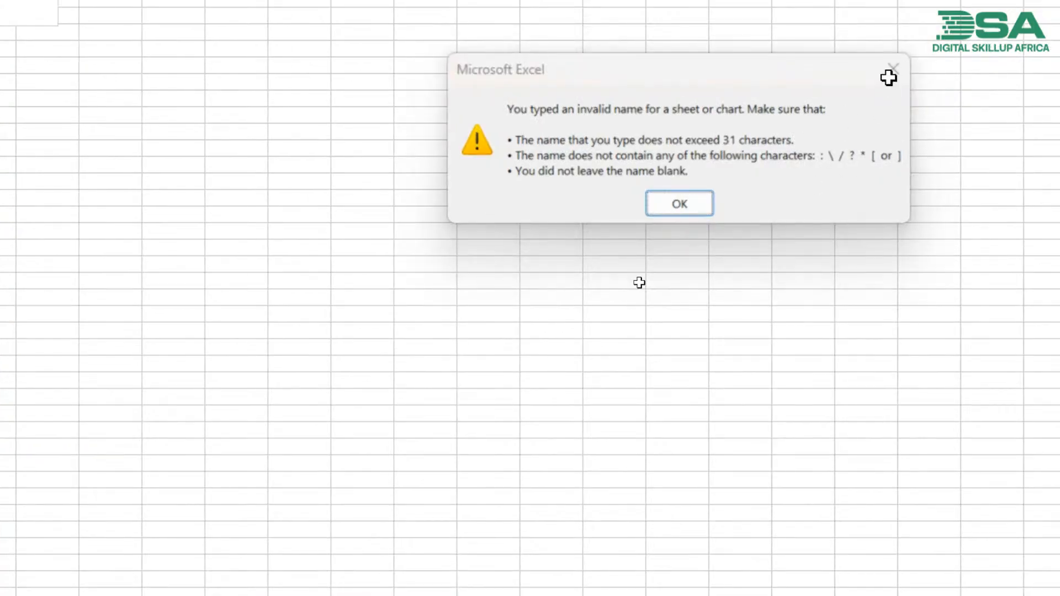
{"action": "key", "text": "End"}
{"action": "key", "text": "BackSpace"}
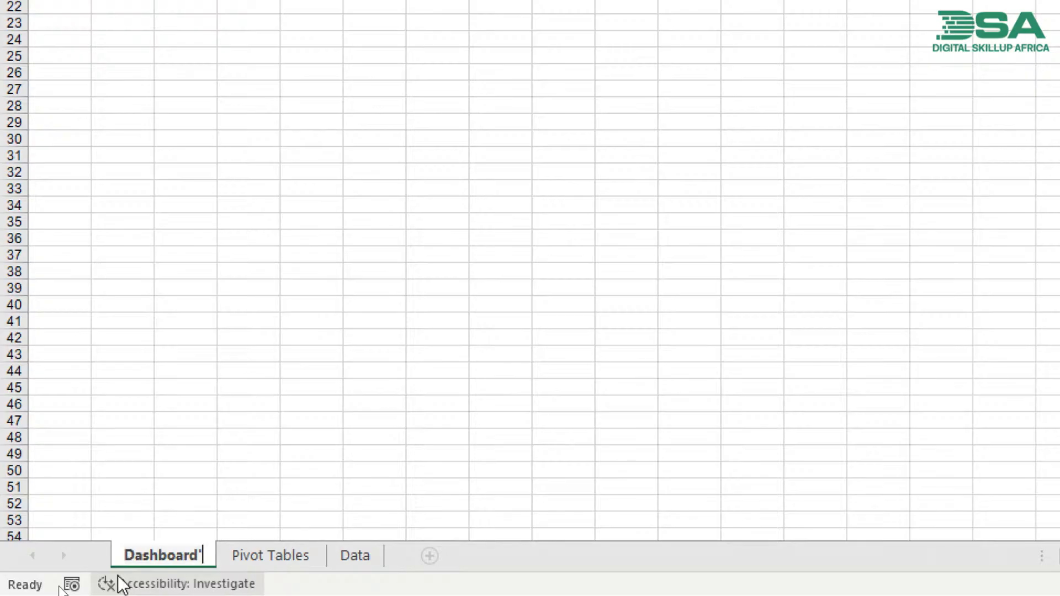
{"action": "key", "text": "Return"}
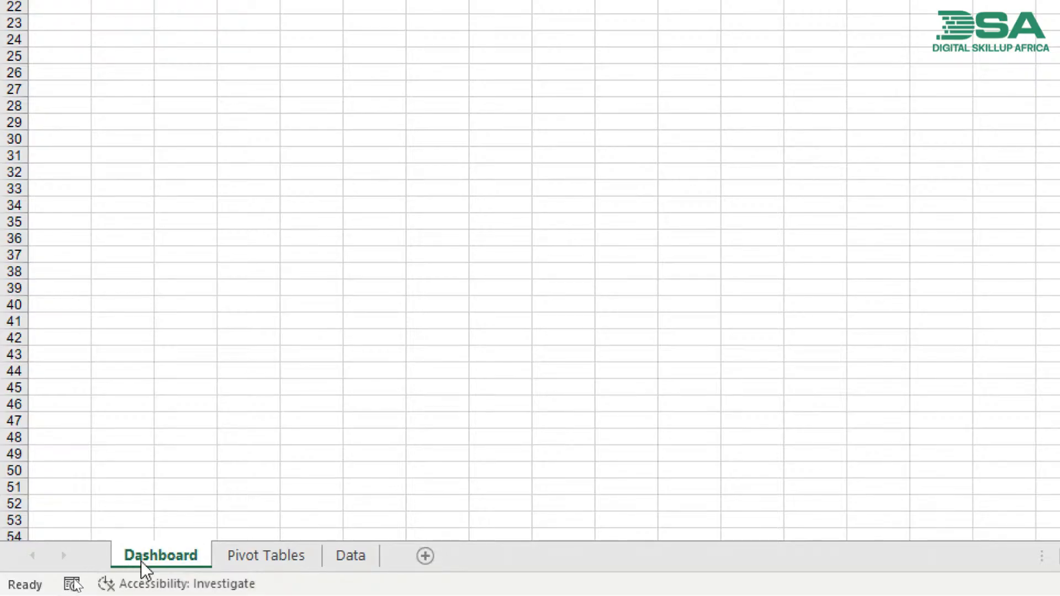
- Reorder the worksheets so that Data is first, Pivot Tables second and Dashboard third
{"action": "left_click_drag", "start_coordinate": [334, 563], "coordinate": [108, 555]}
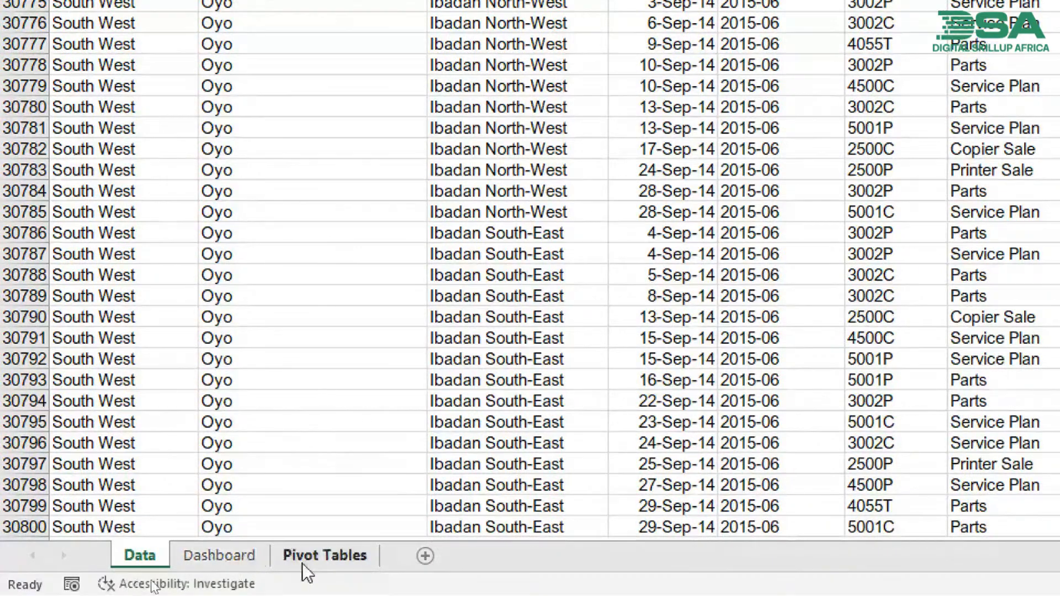
{"action": "left_click_drag", "start_coordinate": [302, 563], "coordinate": [214, 556]}
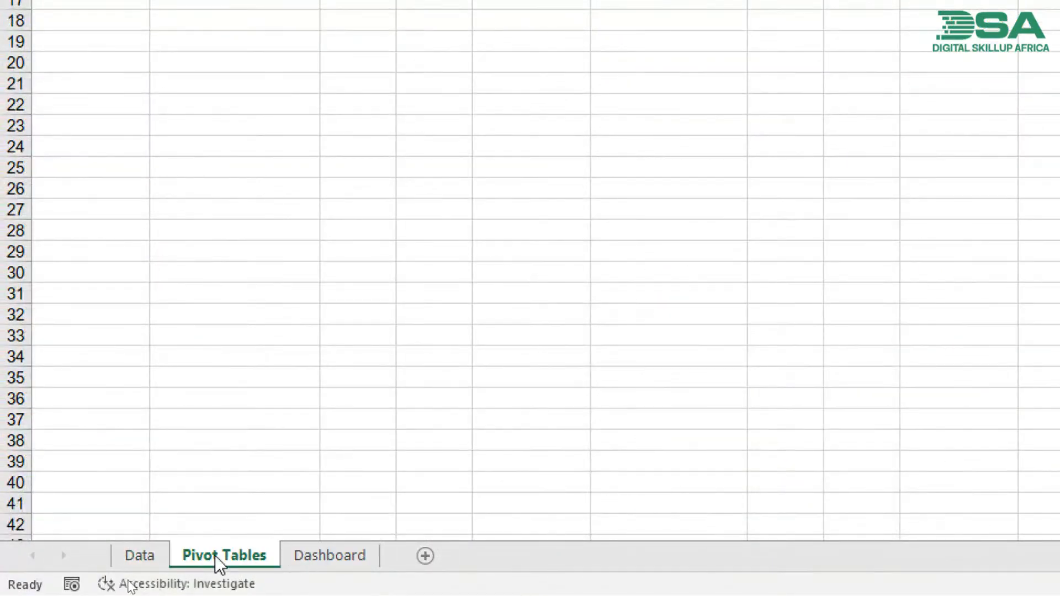
- Delete the empty PivotChart placeholder, Chart 1, from the Dashboard sheet
{"action": "left_click", "coordinate": [303, 562]}
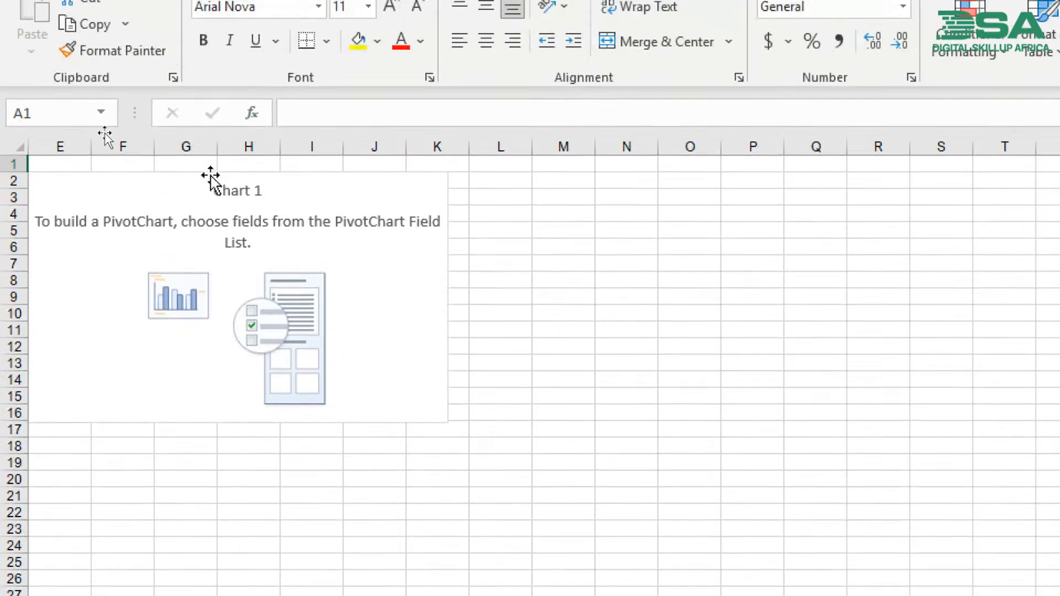
{"action": "left_click", "coordinate": [208, 185]}
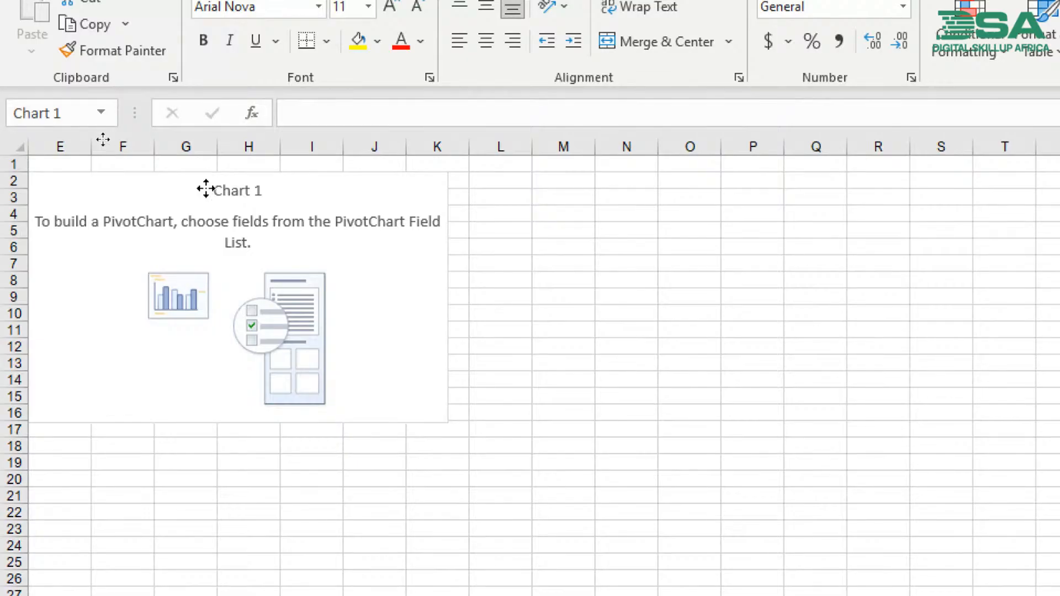
{"action": "key", "text": "Delete"}
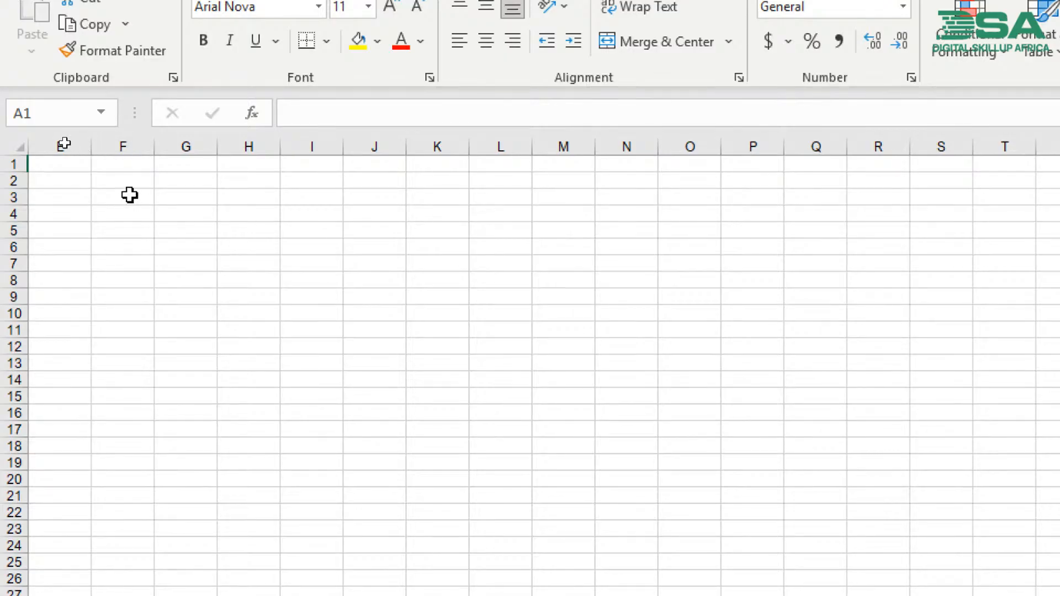
{"action": "mouse_move", "coordinate": [129, 194]}
{"action": "left_mouse_down"}
{"action": "mouse_move", "coordinate": [462, 531]}
{"action": "mouse_move", "coordinate": [531, 292]}
{"action": "mouse_move", "coordinate": [378, 198]}
{"action": "mouse_move", "coordinate": [201, 178]}
{"action": "mouse_move", "coordinate": [130, 199]}
{"action": "left_mouse_up"}
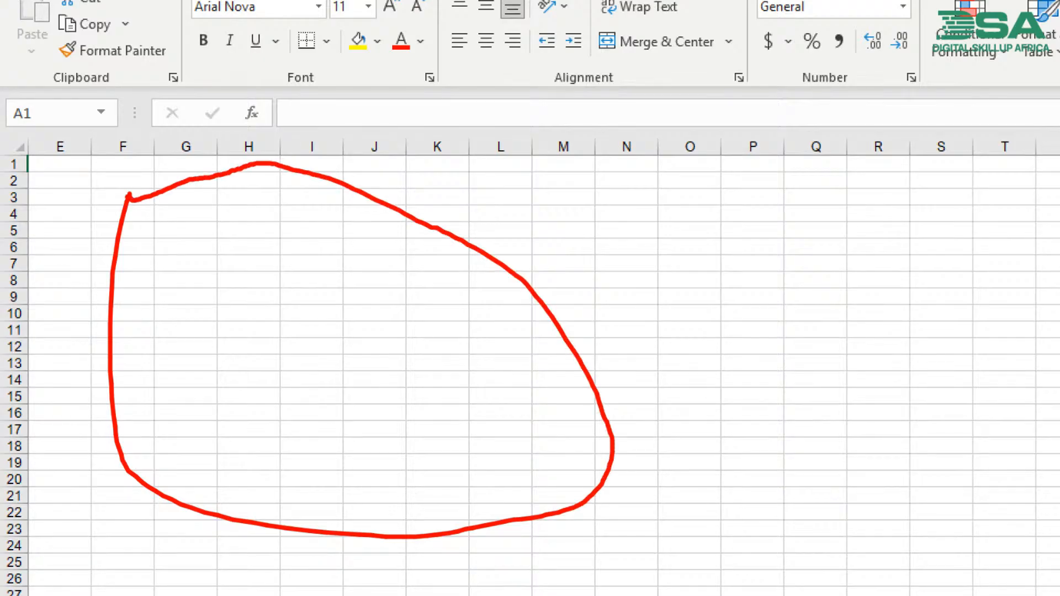
{"action": "mouse_move", "coordinate": [298, 253]}
{"action": "left_mouse_down"}
{"action": "mouse_move", "coordinate": [359, 335]}
{"action": "mouse_move", "coordinate": [838, 367]}
{"action": "mouse_move", "coordinate": [378, 303]}
{"action": "mouse_move", "coordinate": [327, 318]}
{"action": "left_mouse_up"}
{"action": "mouse_move", "coordinate": [762, 437]}
{"action": "left_mouse_down"}
{"action": "mouse_move", "coordinate": [871, 222]}
{"action": "mouse_move", "coordinate": [754, 336]}
{"action": "mouse_move", "coordinate": [798, 433]}
{"action": "left_mouse_up"}
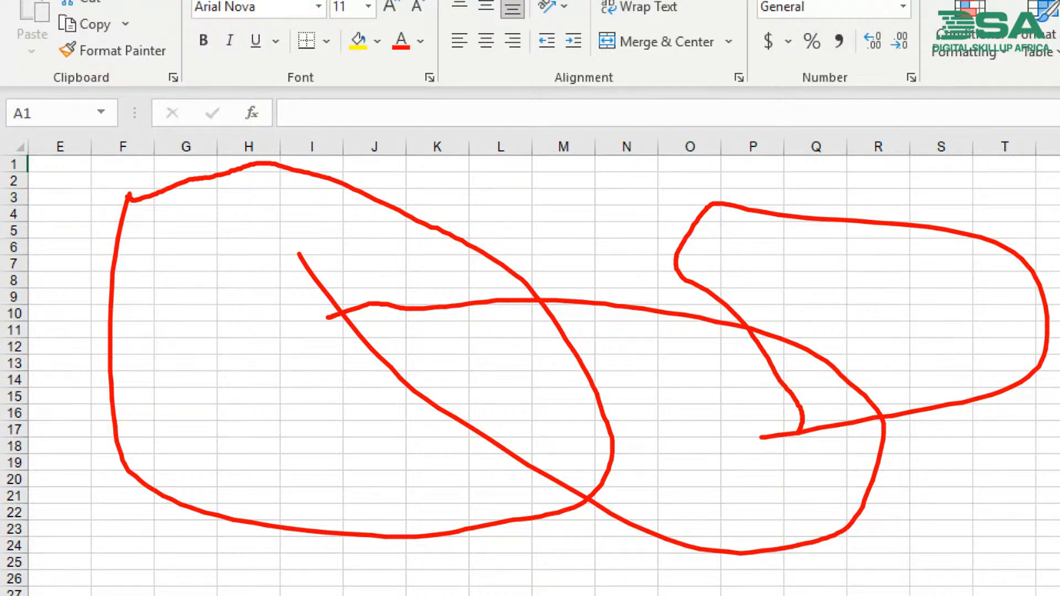
{"action": "key", "text": "Escape"}
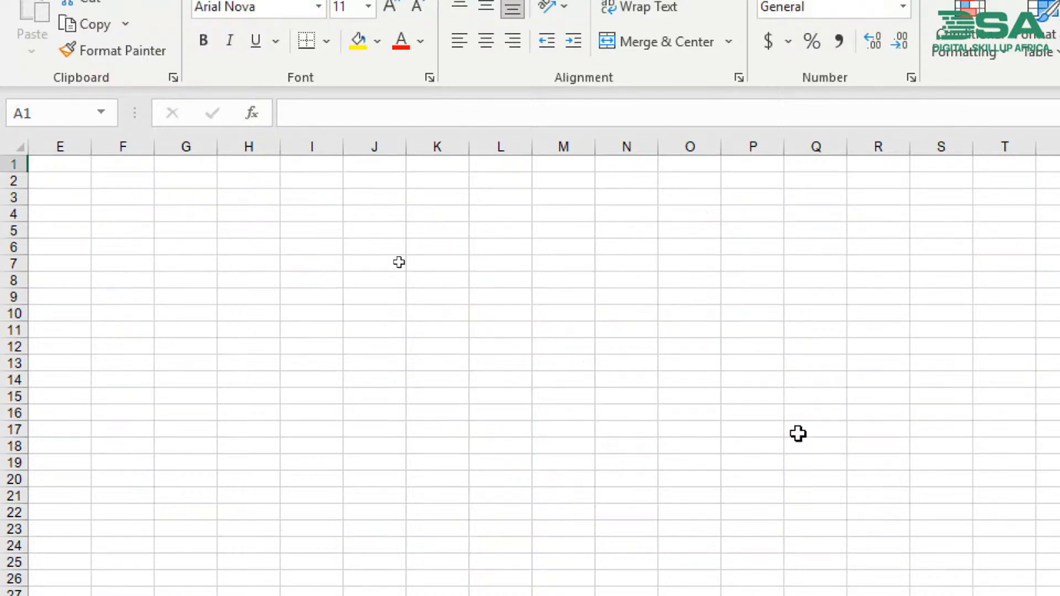
- Hide the formula bar and the gridlines on the Dashboard sheet while keeping the headings shown
{"action": "left_click", "coordinate": [313, 246]}
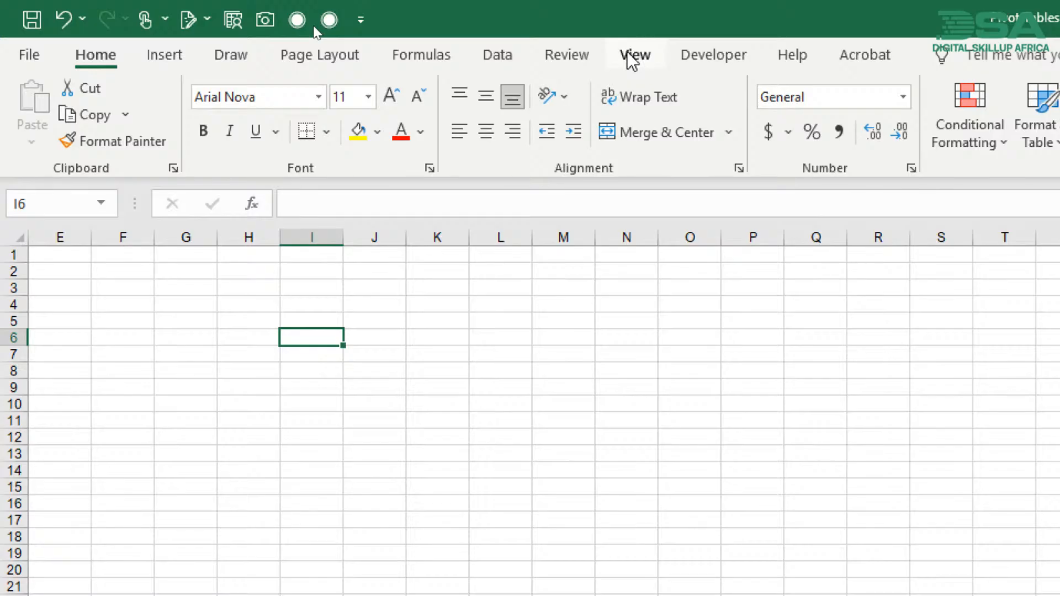
{"action": "left_click", "coordinate": [631, 58]}
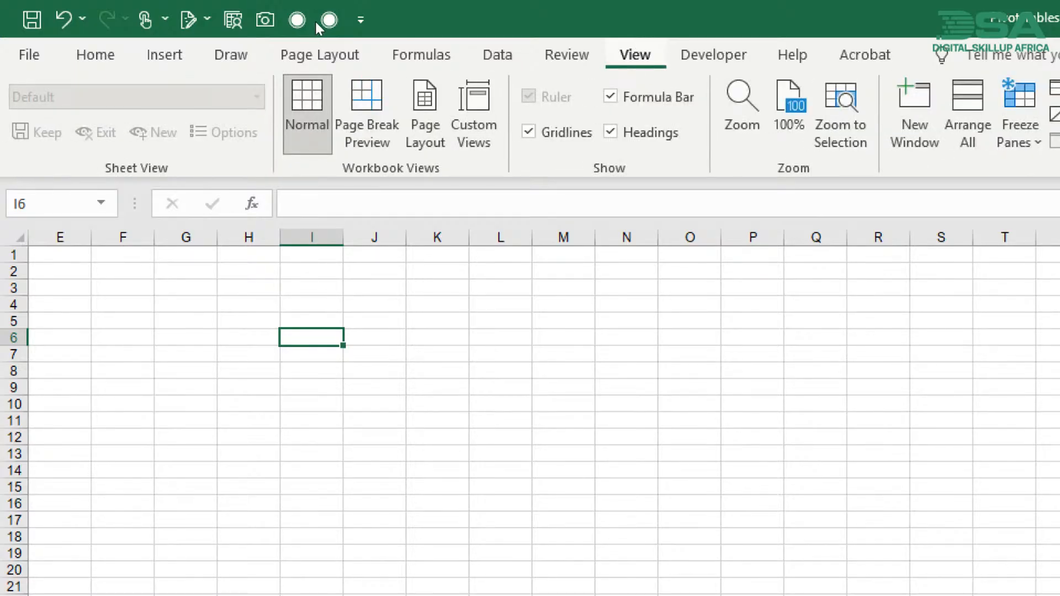
{"action": "mouse_move", "coordinate": [510, 184]}
{"action": "left_mouse_down"}
{"action": "mouse_move", "coordinate": [624, 190]}
{"action": "mouse_move", "coordinate": [641, 154]}
{"action": "mouse_move", "coordinate": [525, 182]}
{"action": "left_mouse_up"}
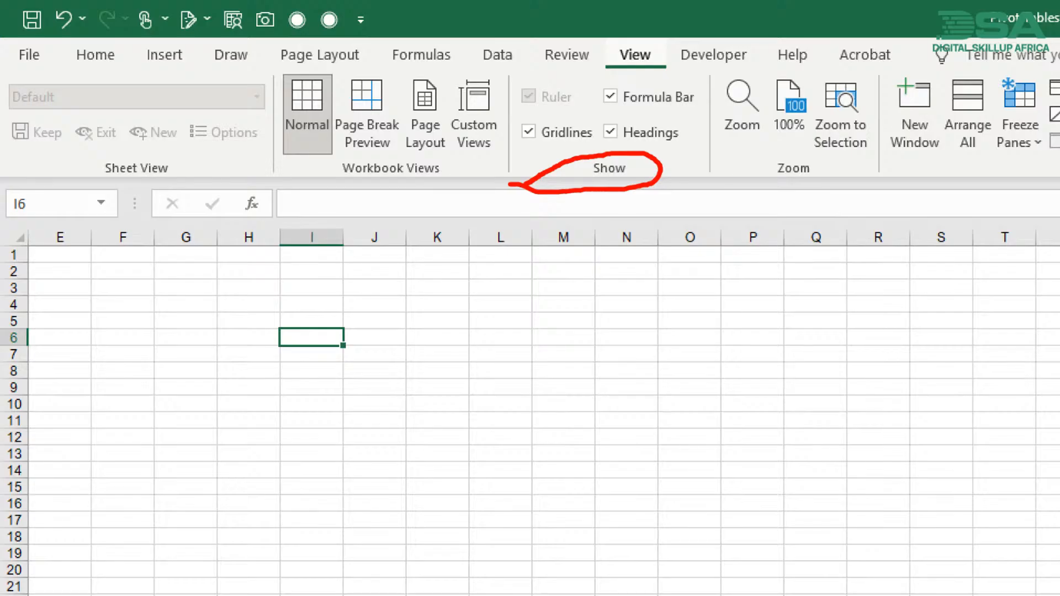
{"action": "key", "text": "Escape"}
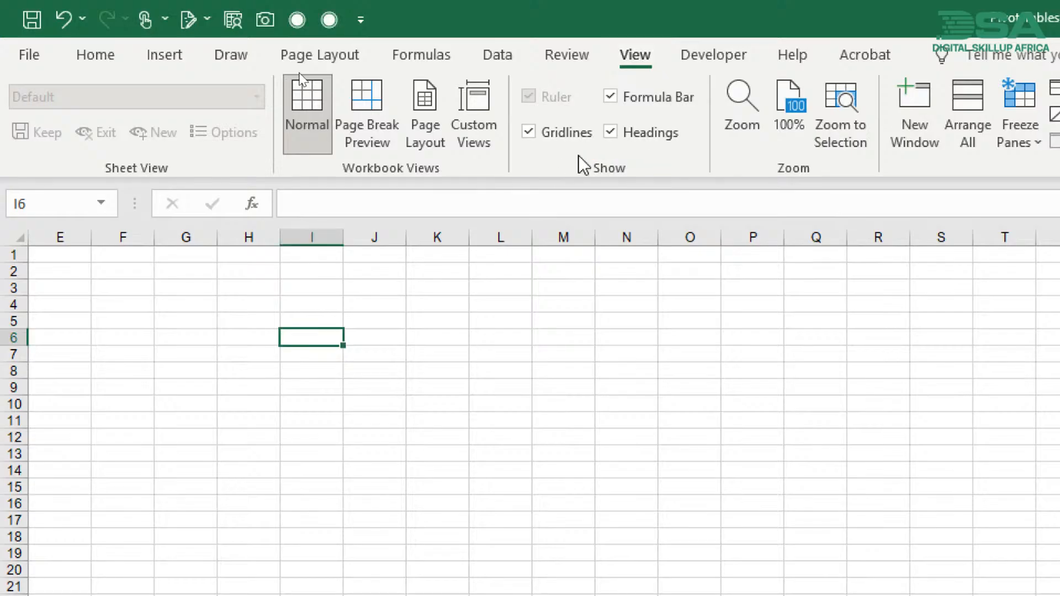
{"action": "left_click", "coordinate": [610, 97]}
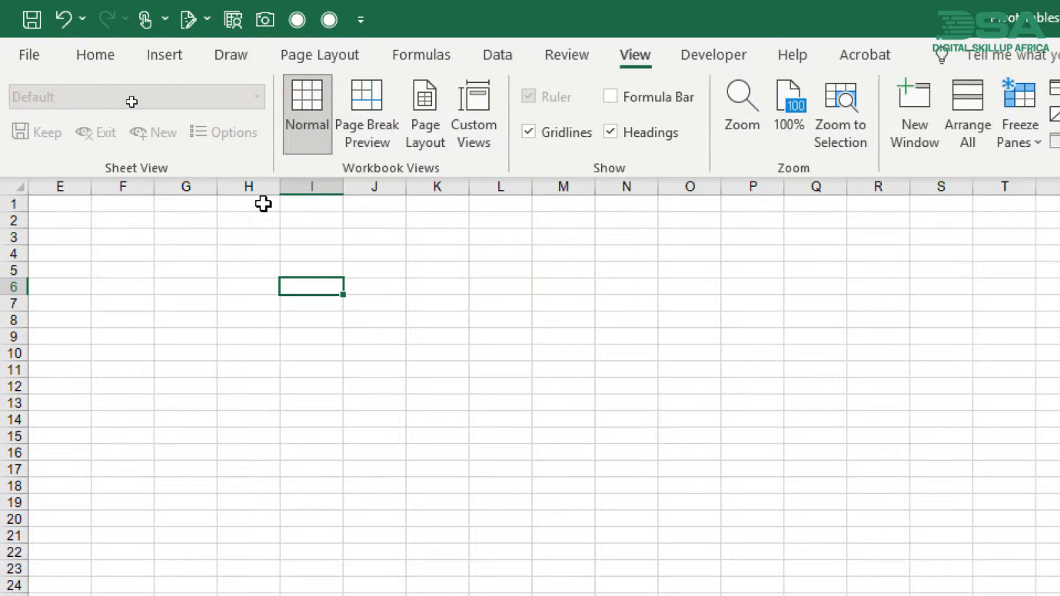
{"action": "left_click", "coordinate": [611, 132]}
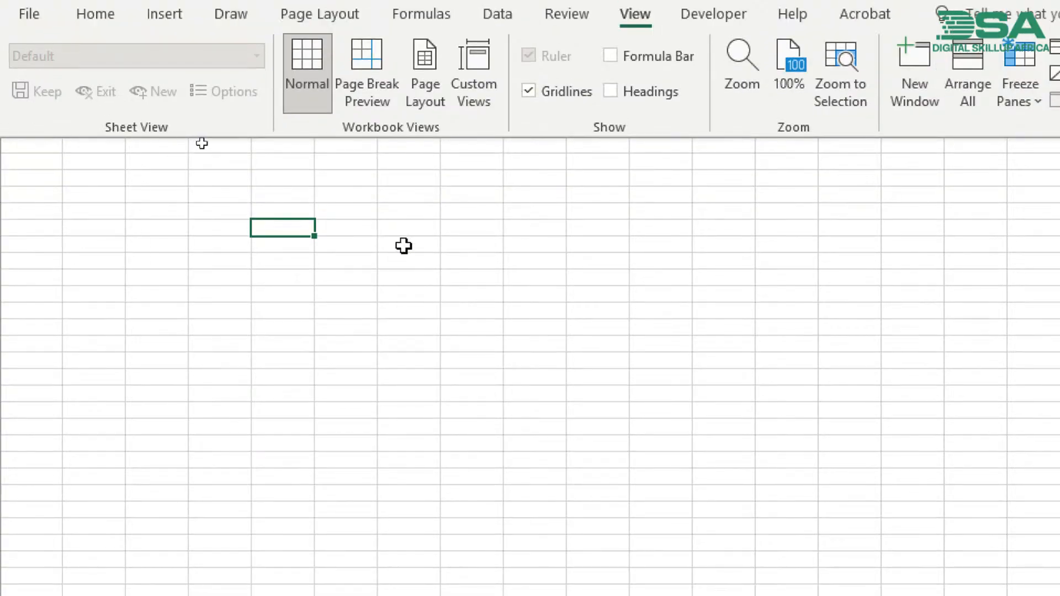
{"action": "left_click", "coordinate": [610, 91]}
{"action": "left_click", "coordinate": [527, 90]}
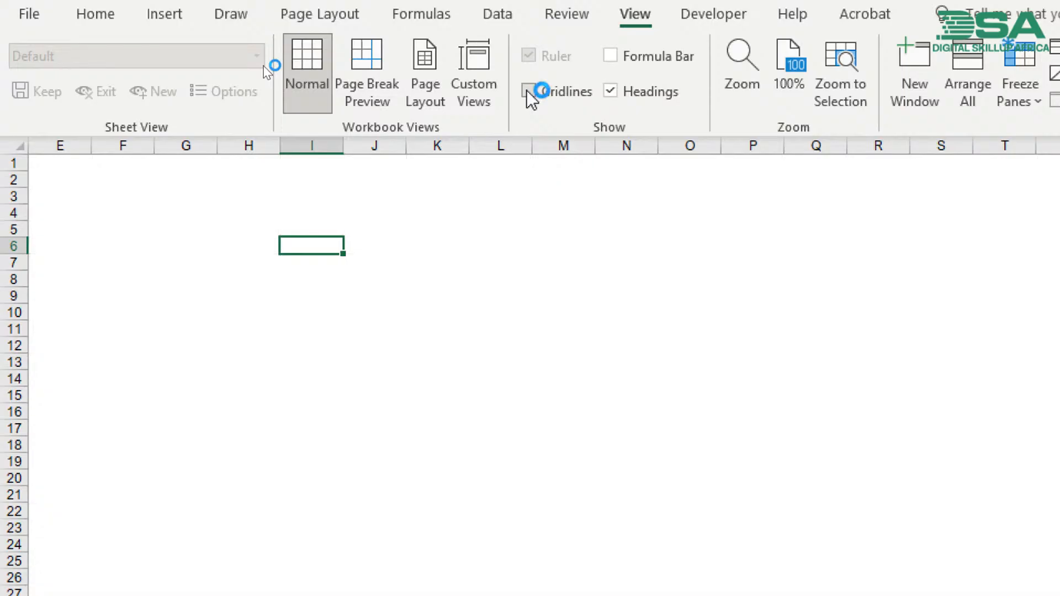
{"action": "left_click", "coordinate": [149, 213]}
{"action": "left_click_drag", "start_coordinate": [189, 230], "coordinate": [806, 480]}
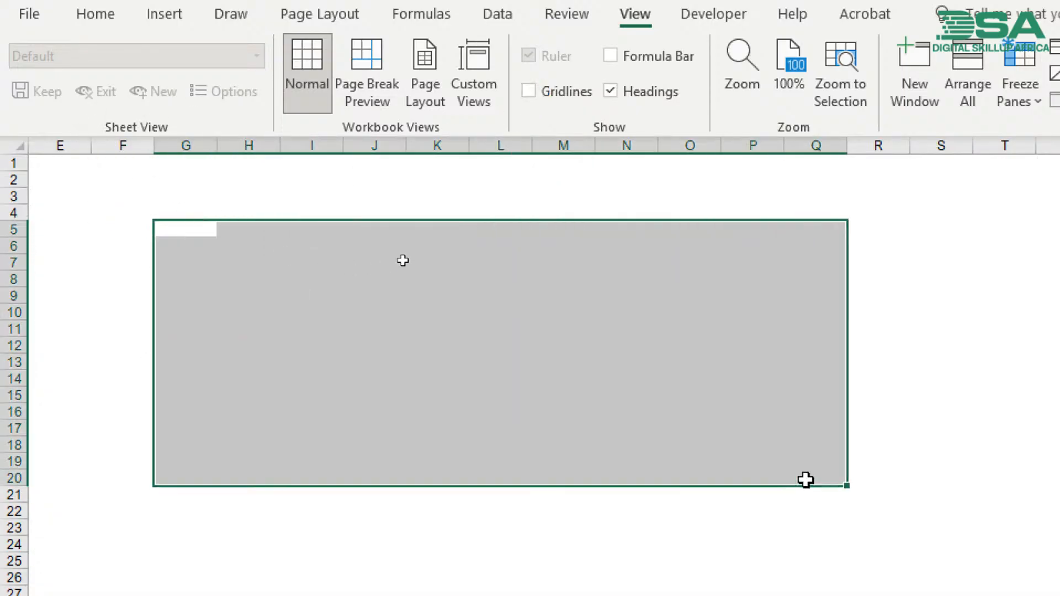
{"action": "left_click", "coordinate": [546, 375]}
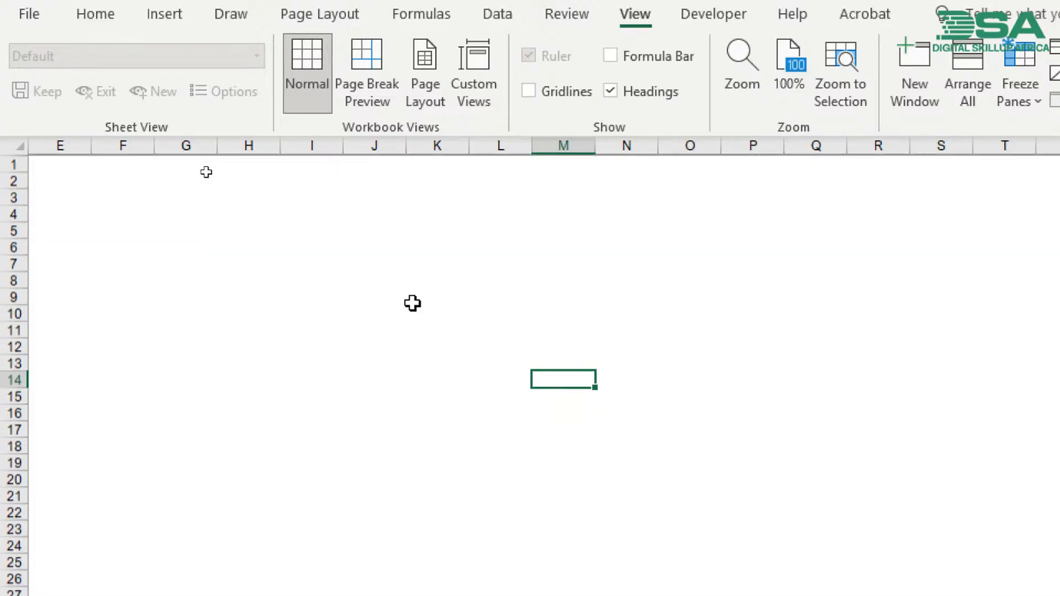
- Delete the empty PivotTable placeholder from columns A to D of the Dashboard sheet and select cell A1
{"action": "scroll", "coordinate": [412, 303], "scroll_direction": "left", "scroll_amount": 1}
{"action": "scroll", "coordinate": [413, 303], "scroll_direction": "left", "scroll_amount": 3}
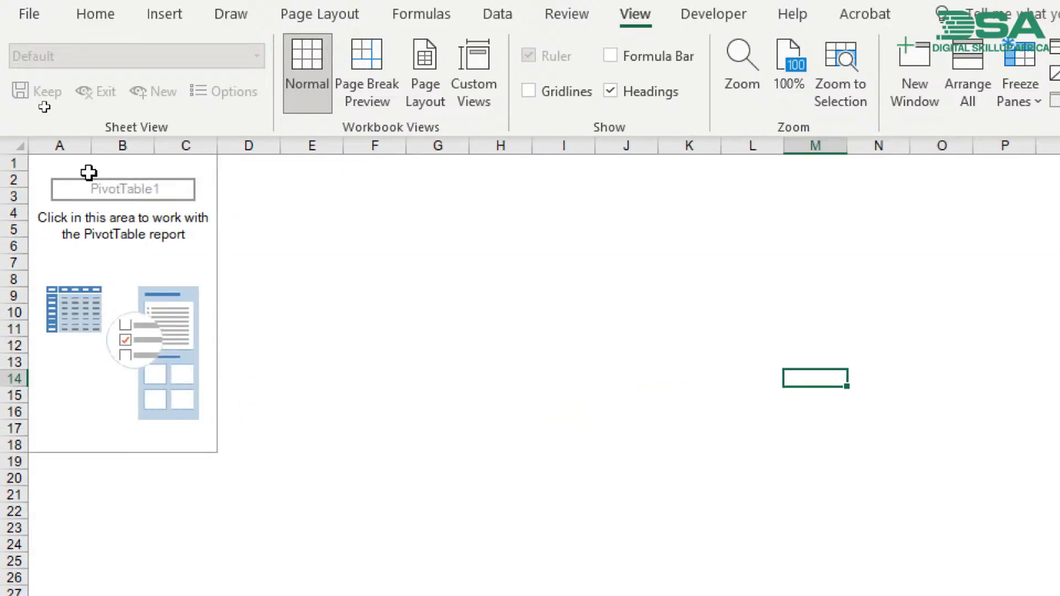
{"action": "left_click", "coordinate": [44, 164]}
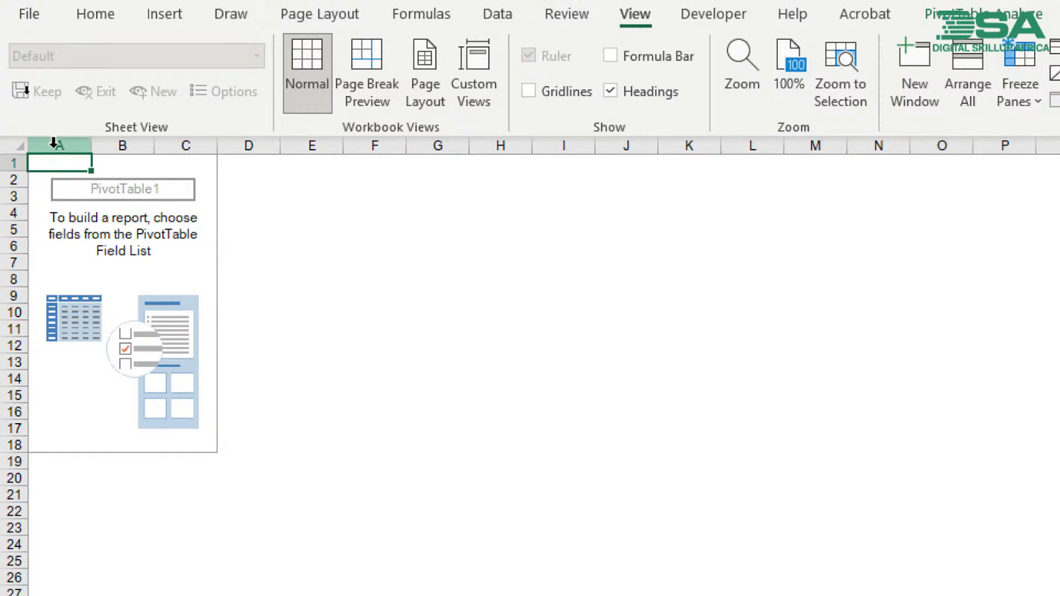
{"action": "left_click_drag", "start_coordinate": [53, 145], "coordinate": [270, 216]}
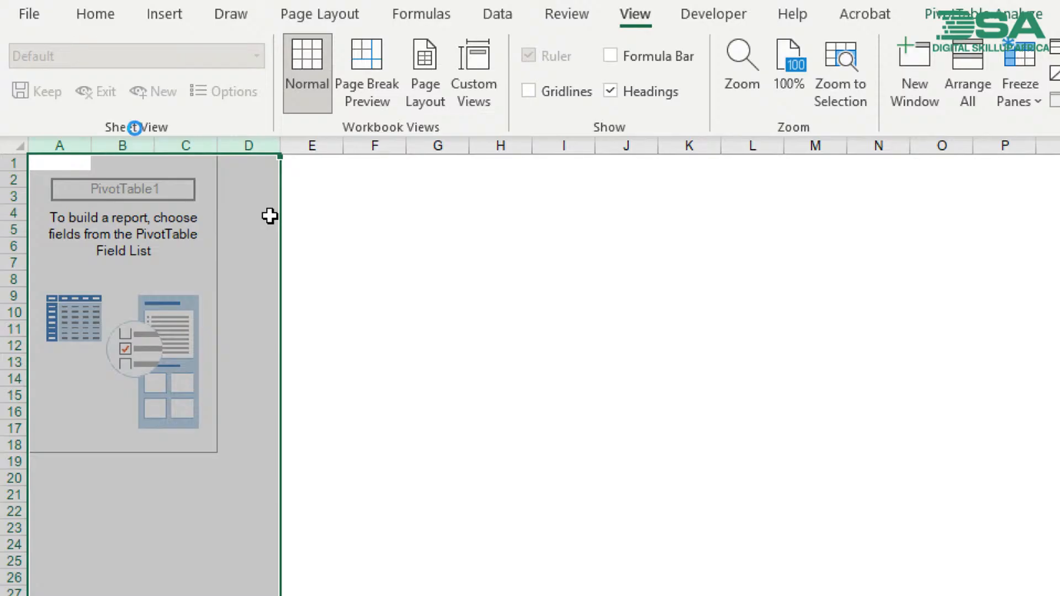
{"action": "key", "text": "Delete"}
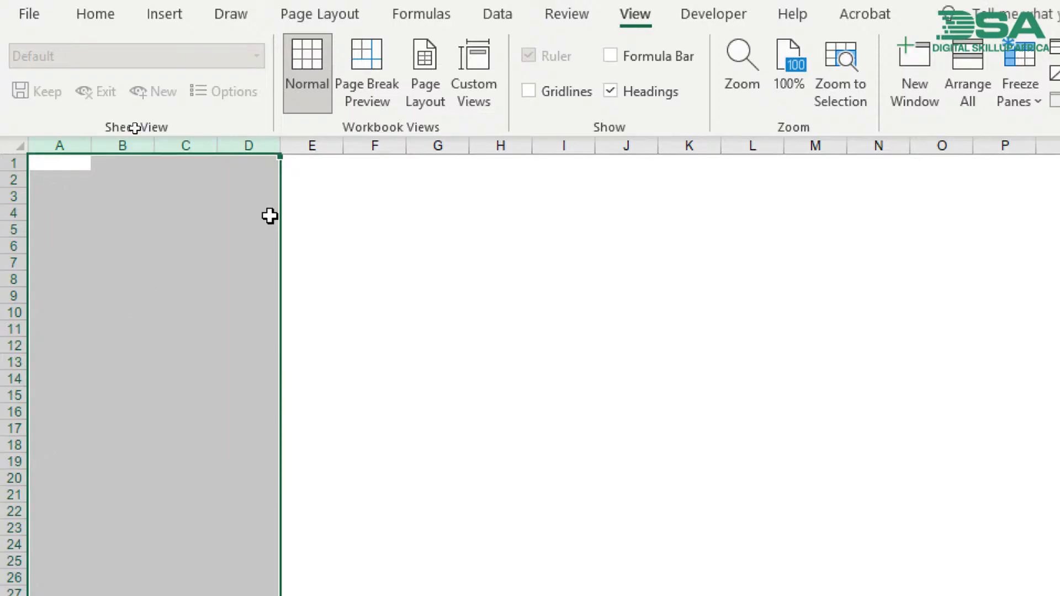
{"action": "left_click", "coordinate": [72, 172]}
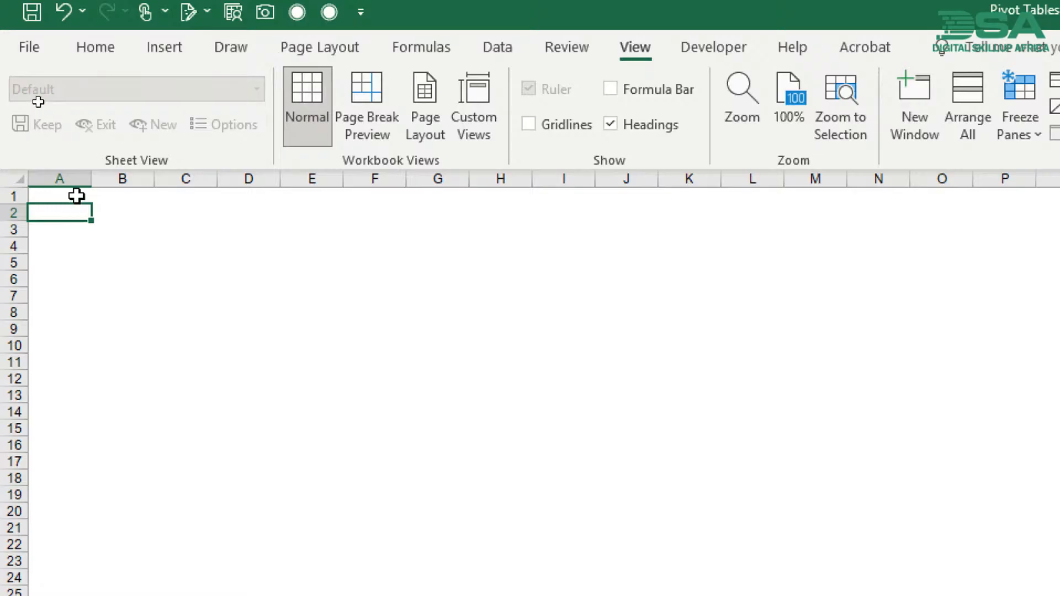
{"action": "left_click", "coordinate": [77, 196]}
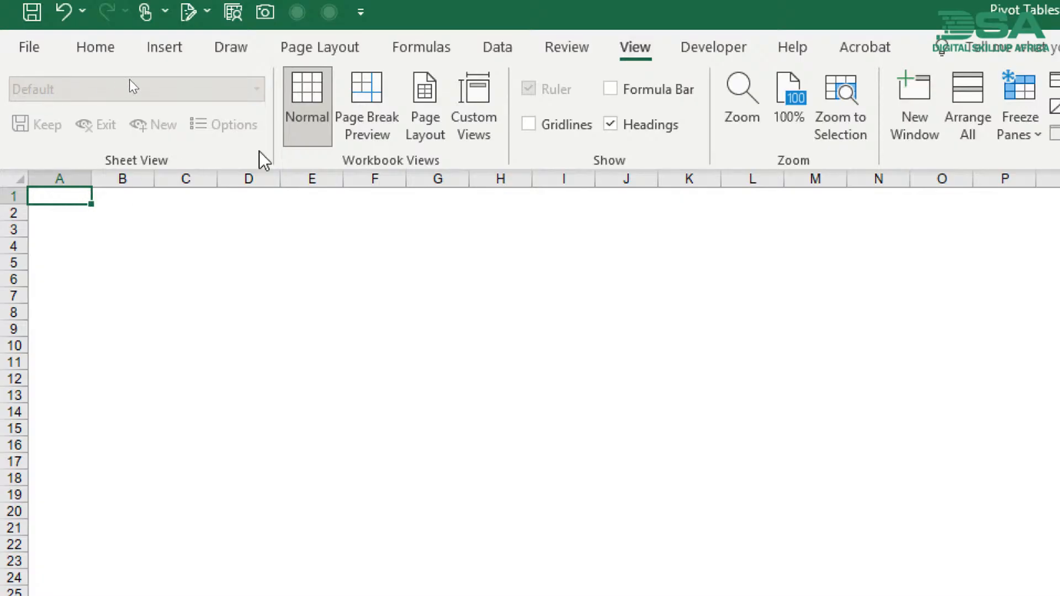
- Draw a rectangle shape as a banner across columns C to M over rows 1 to 3
{"action": "left_click", "coordinate": [160, 47]}
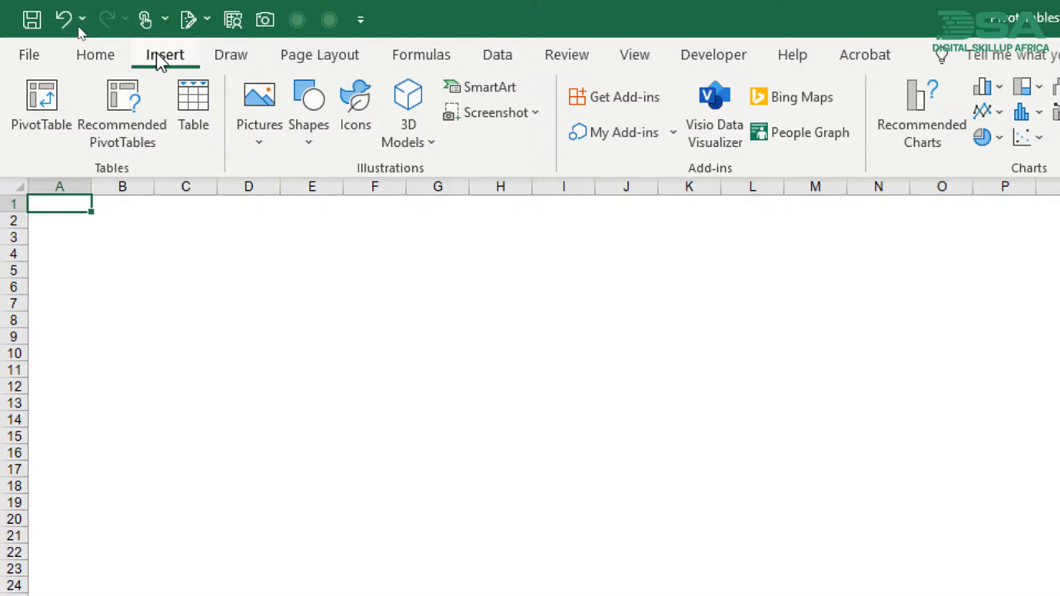
{"action": "left_click", "coordinate": [302, 142]}
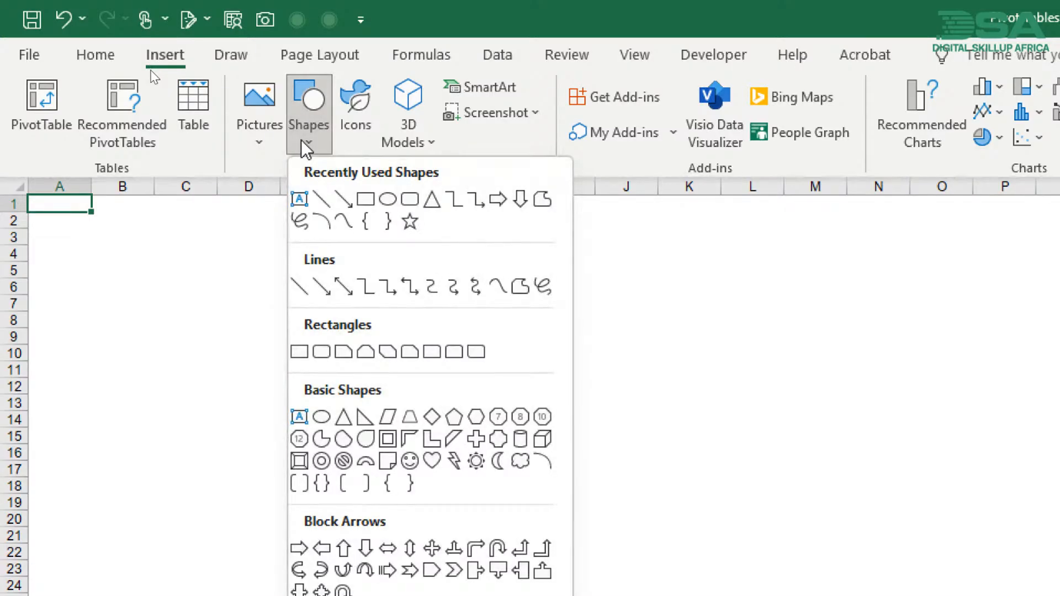
{"action": "left_click", "coordinate": [363, 200]}
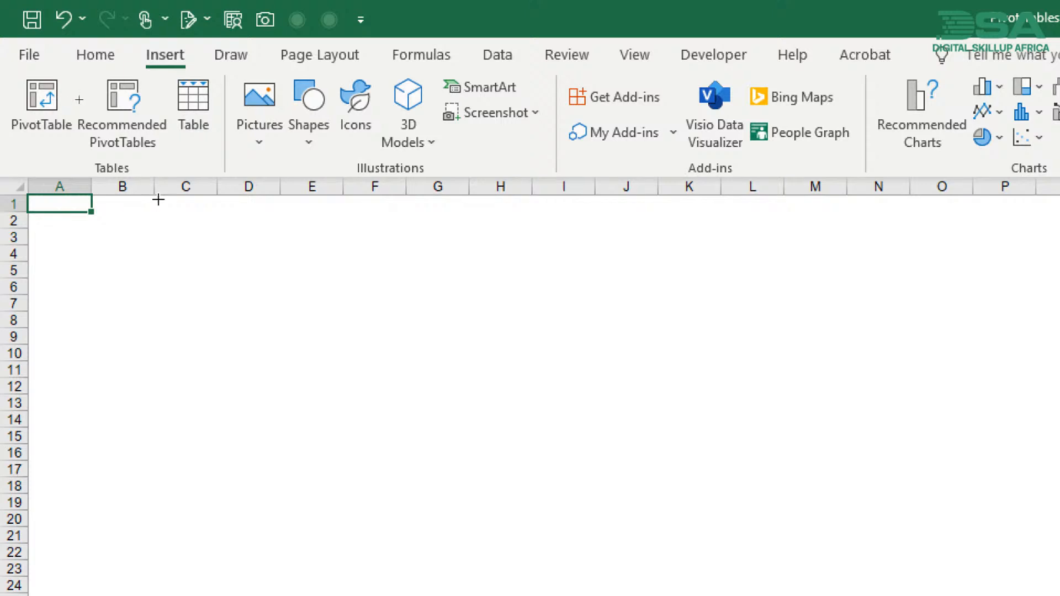
{"action": "left_click_drag", "start_coordinate": [153, 199], "coordinate": [847, 246]}
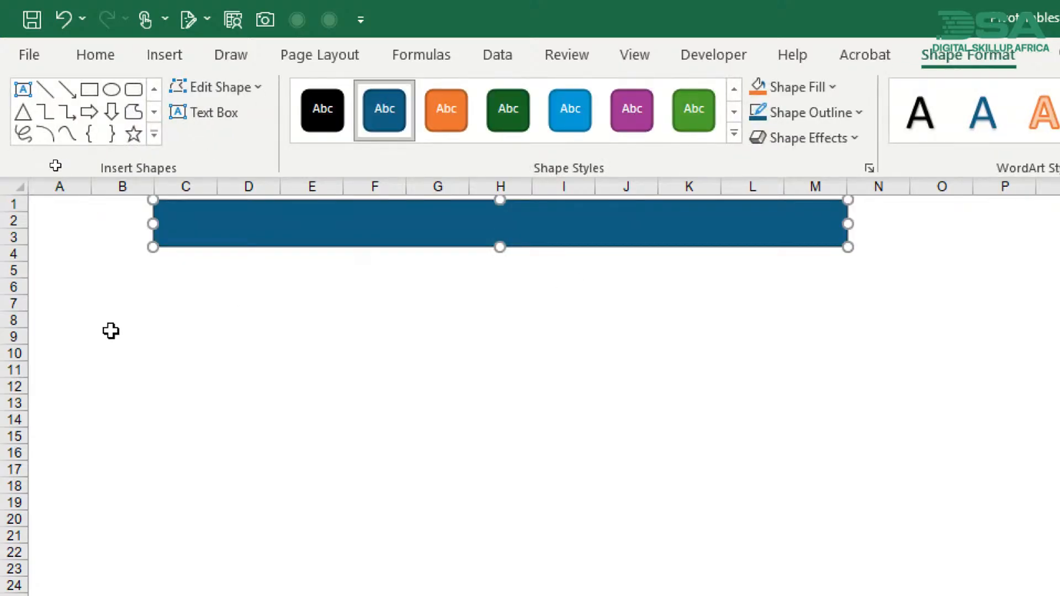
- Narrow columns A and B to slim margins beside the banner
{"action": "left_click", "coordinate": [72, 187]}
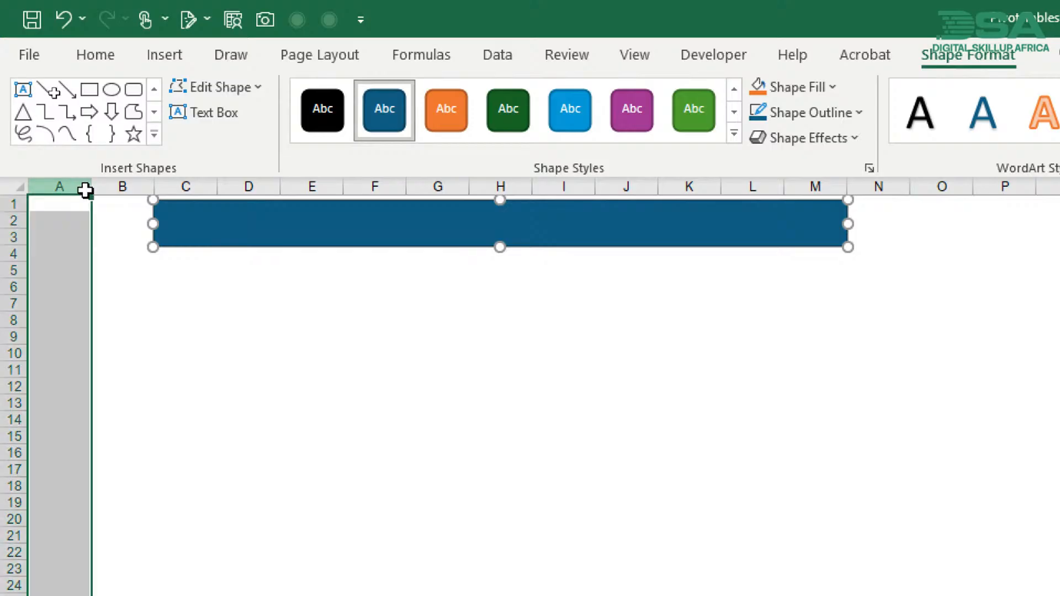
{"action": "mouse_move", "coordinate": [85, 191]}
{"action": "left_mouse_down"}
{"action": "mouse_move", "coordinate": [138, 187]}
{"action": "mouse_move", "coordinate": [104, 183]}
{"action": "left_mouse_up"}
{"action": "left_click", "coordinate": [78, 312]}
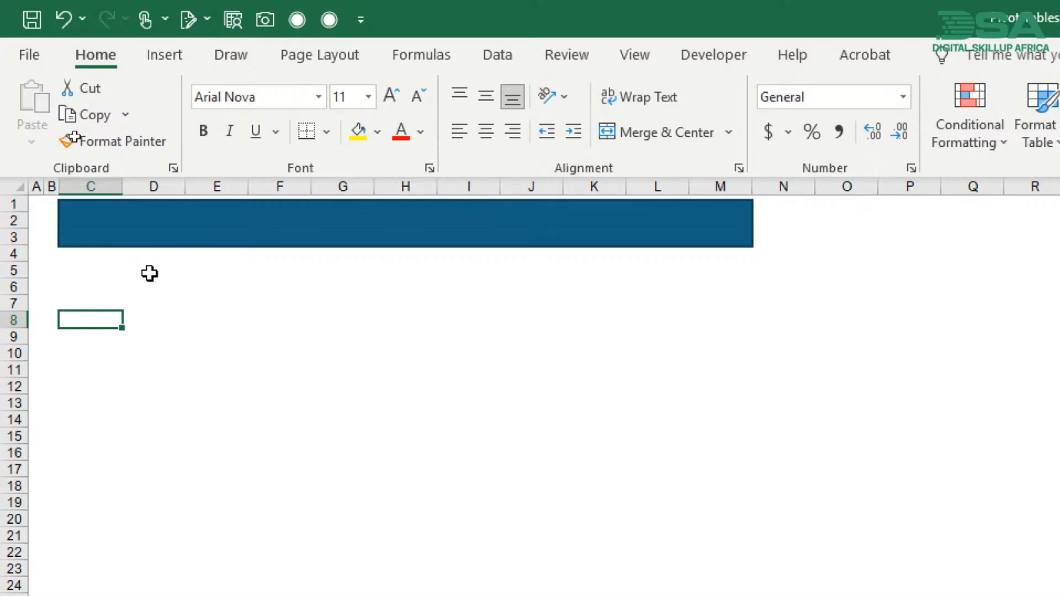
- Fill the banner rectangle with the standard dark blue colour and remove its outline
{"action": "left_click", "coordinate": [127, 231]}
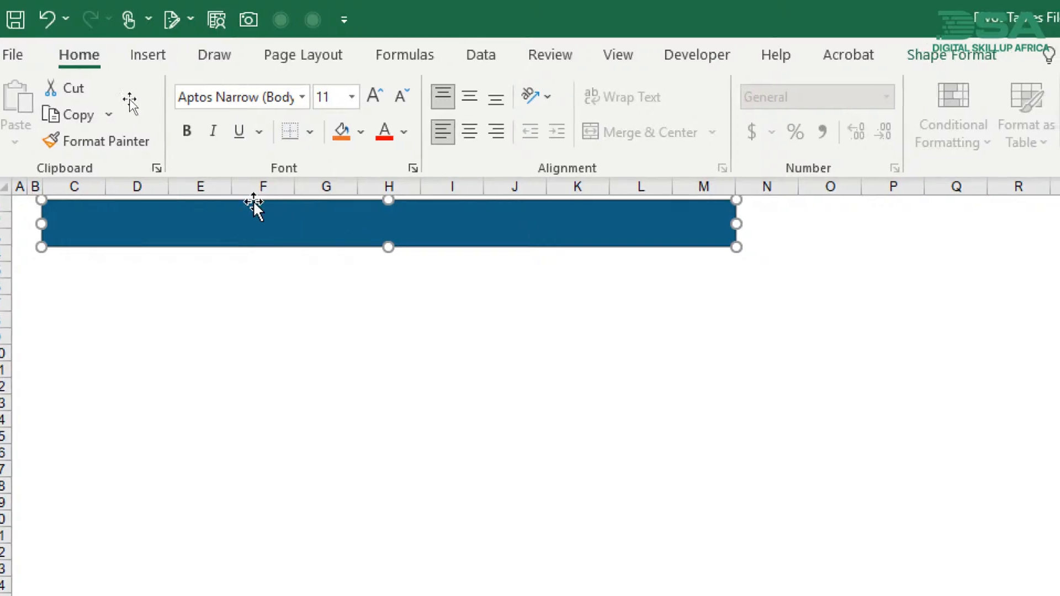
{"action": "left_click", "coordinate": [929, 55]}
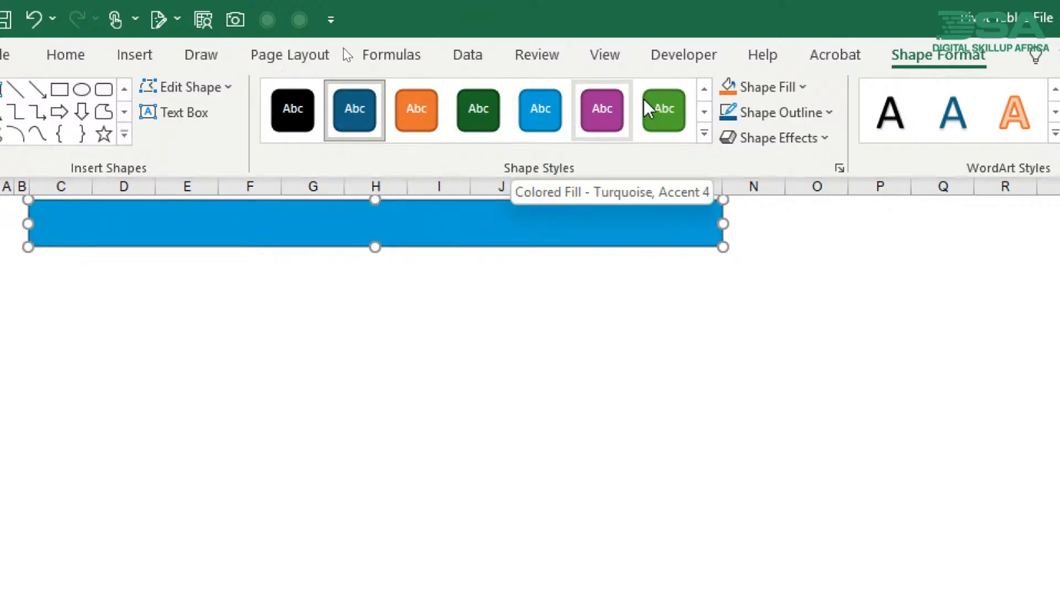
{"action": "left_click", "coordinate": [811, 87]}
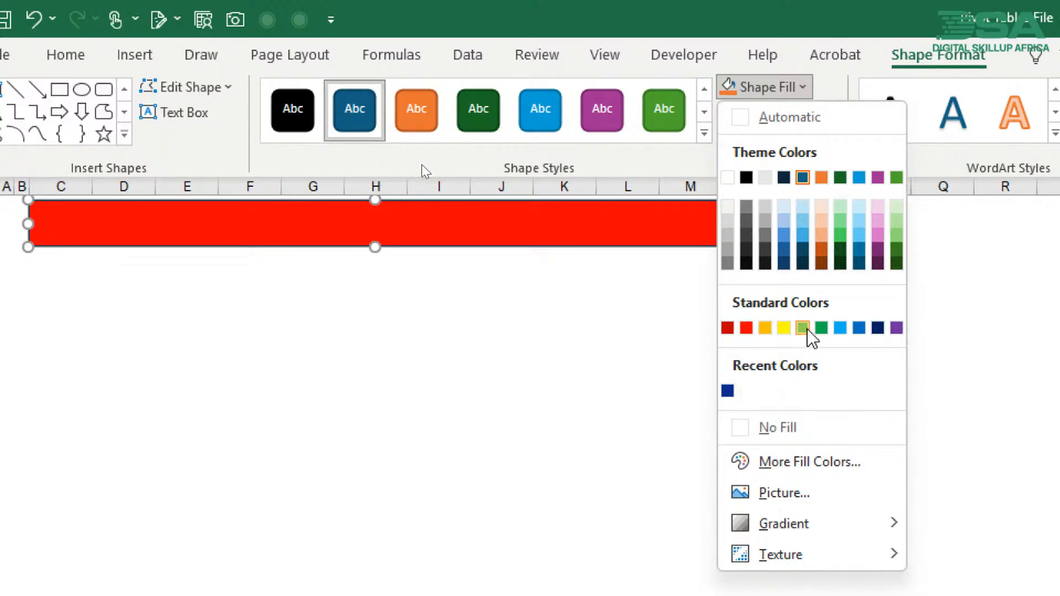
{"action": "left_click", "coordinate": [879, 328]}
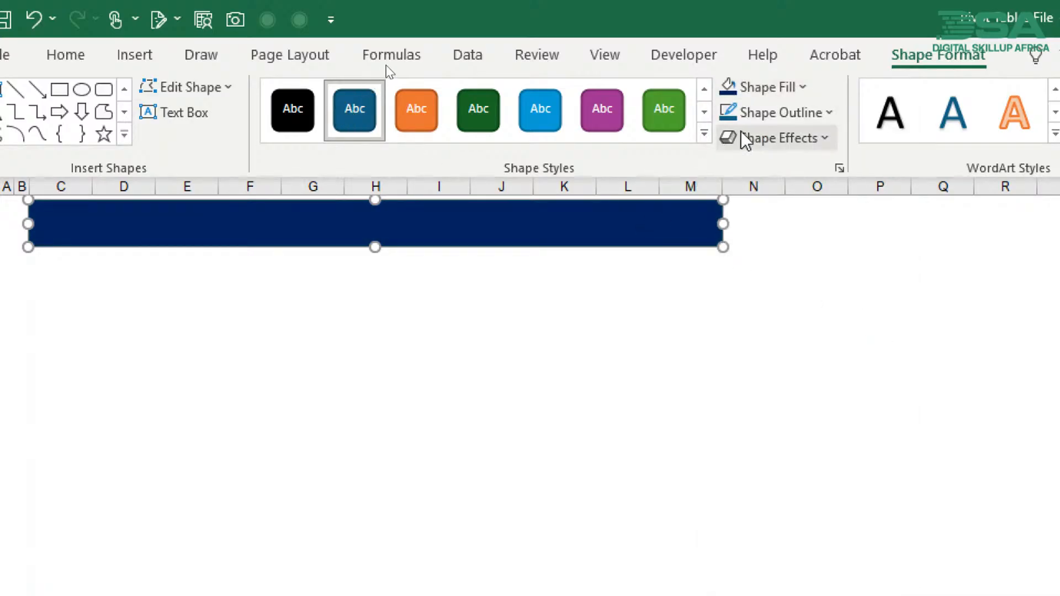
{"action": "left_click", "coordinate": [751, 113]}
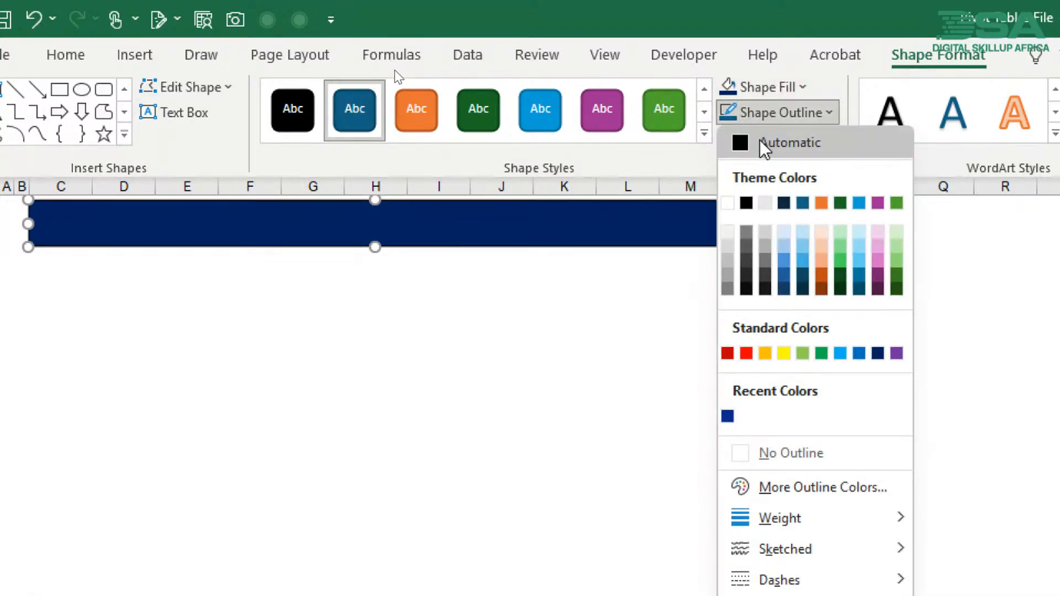
{"action": "left_click", "coordinate": [752, 470]}
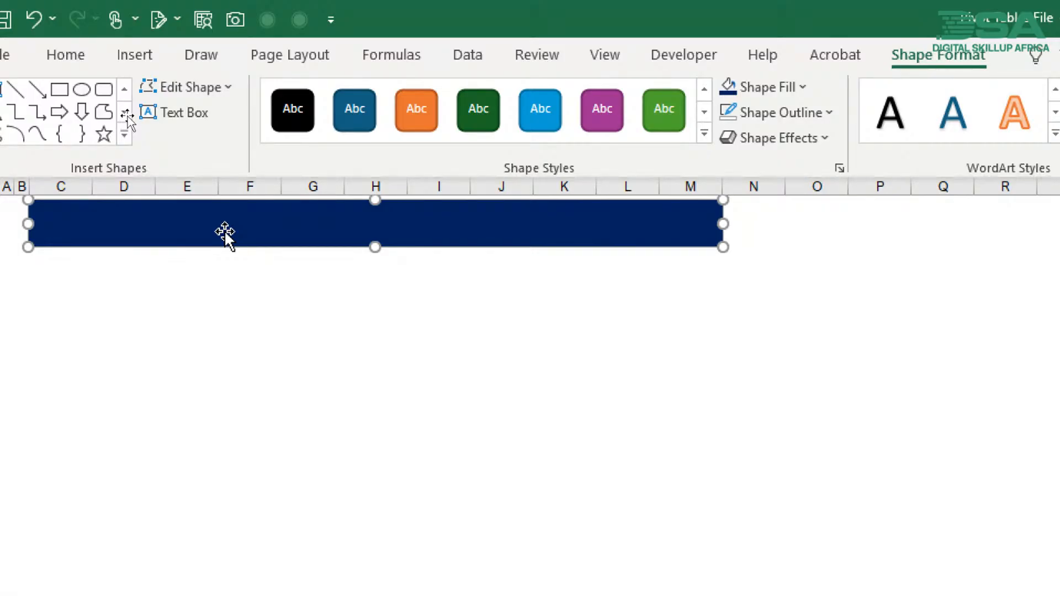
- Enter the title Sales Dashboard in the banner rectangle
{"action": "type", "text": "Sales Dashboard"}
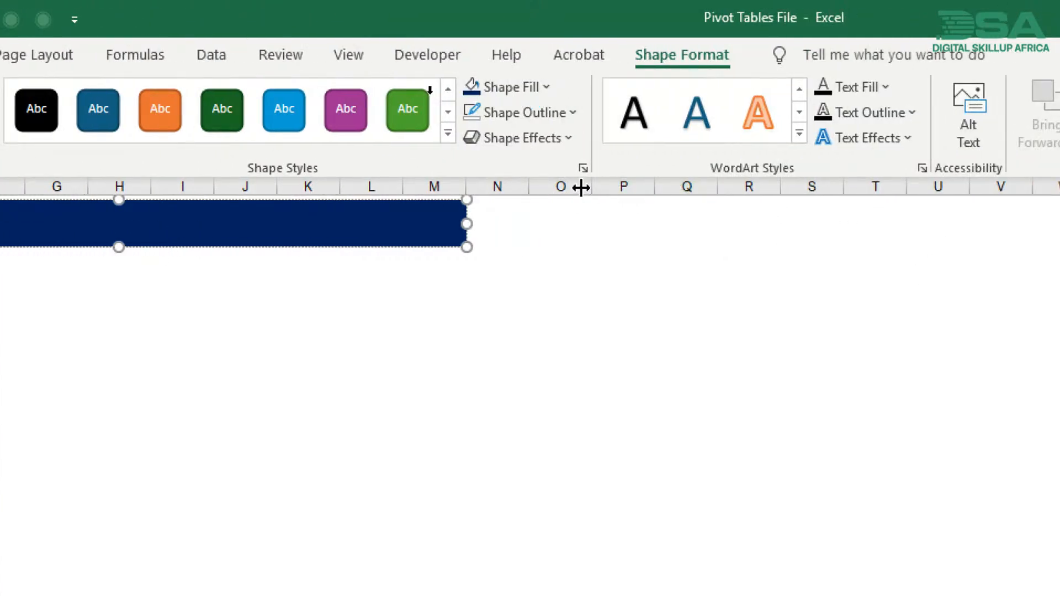
{"action": "left_click_drag", "start_coordinate": [571, 186], "coordinate": [734, 193]}
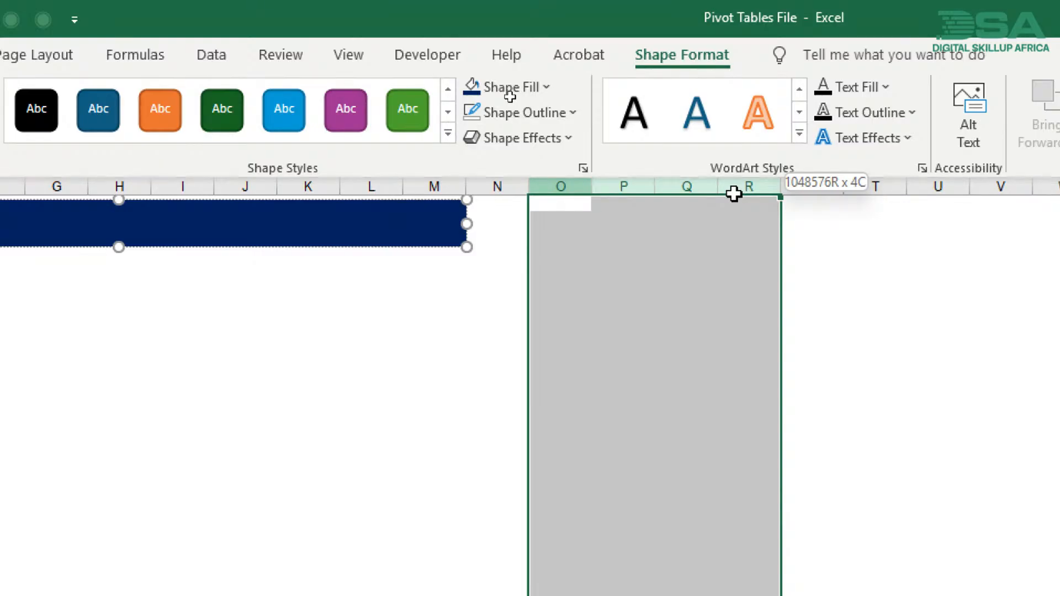
{"action": "left_click_drag", "start_coordinate": [733, 193], "coordinate": [732, 191]}
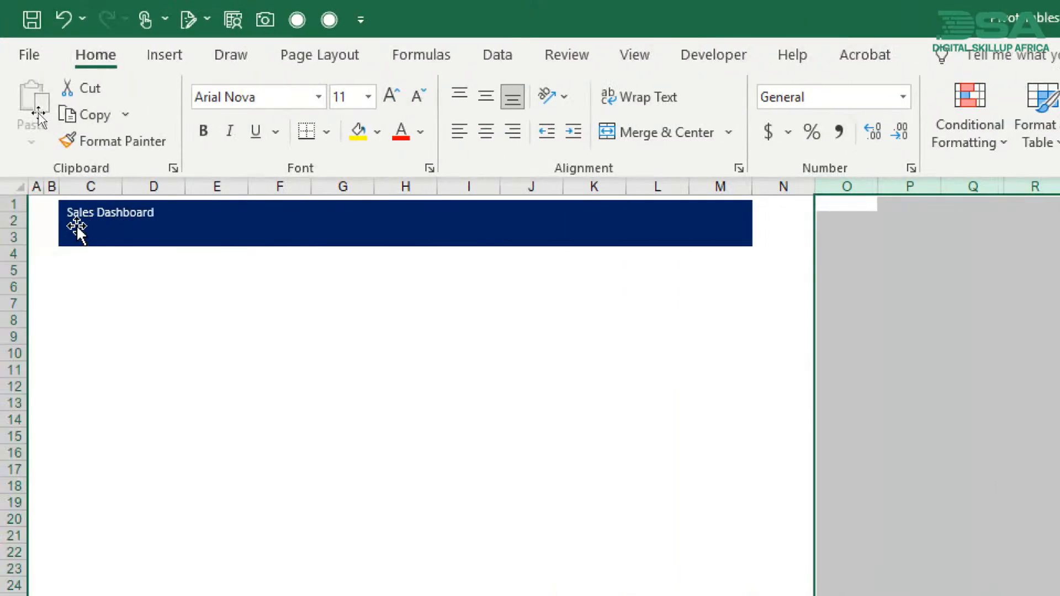
- Delete the dark blue banner rectangle from the Dashboard sheet and select cell C2
{"action": "left_click", "coordinate": [77, 227]}
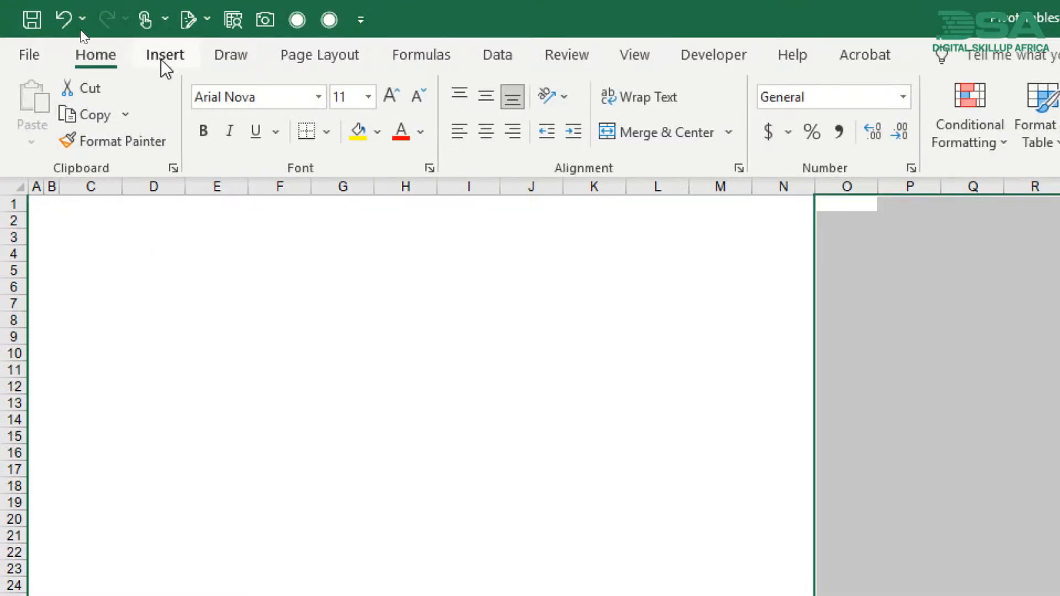
{"action": "left_click", "coordinate": [107, 218]}
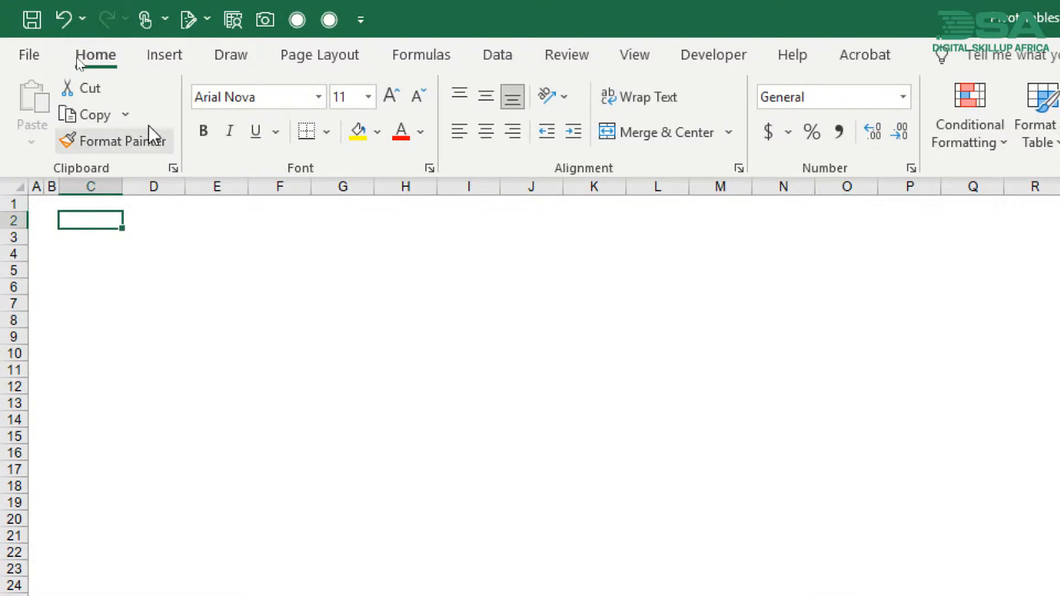
- Draw a wide banner rectangle over rows 1 to 4 from column D to column O and fill it with standard Dark Blue
{"action": "left_click", "coordinate": [165, 56]}
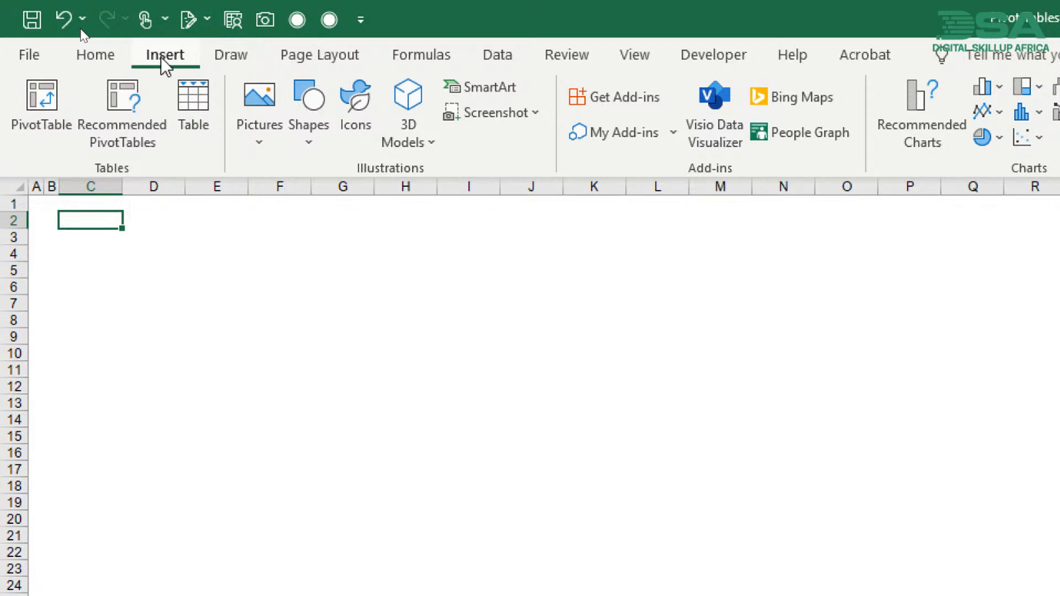
{"action": "left_click", "coordinate": [310, 142]}
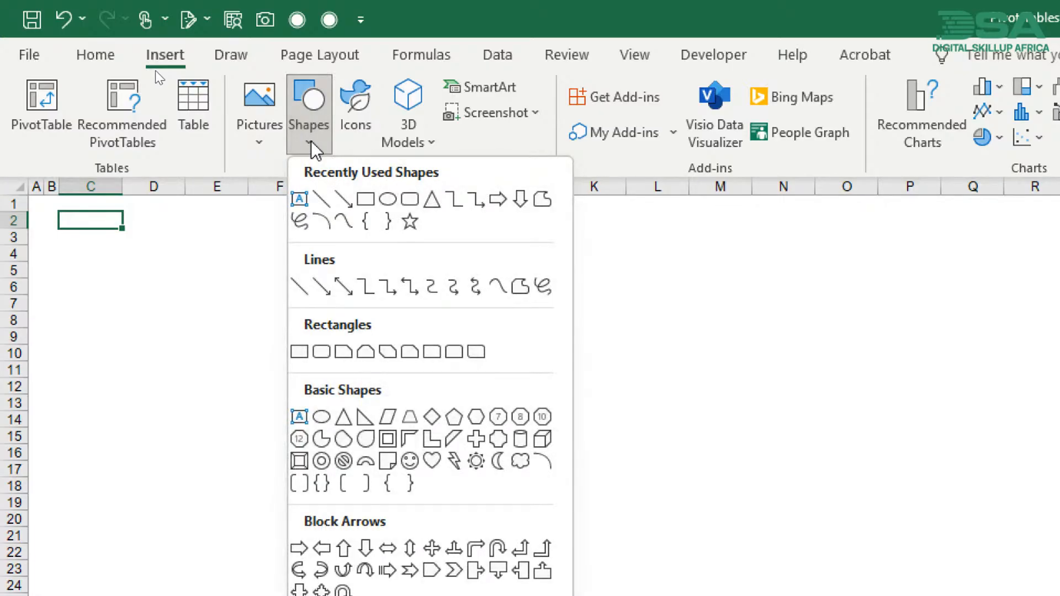
{"action": "left_click", "coordinate": [365, 200]}
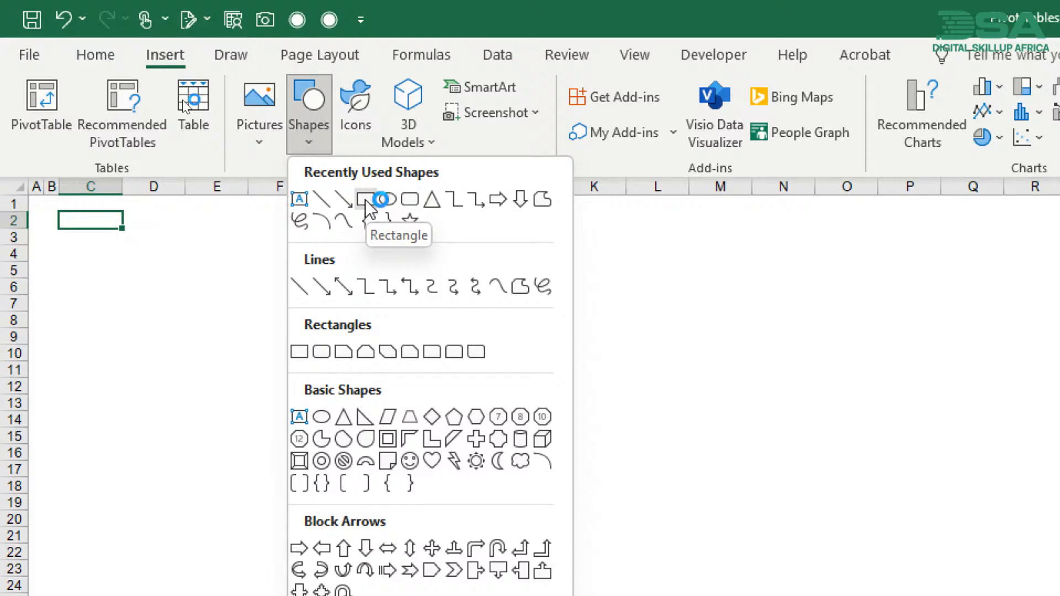
{"action": "left_click", "coordinate": [365, 201]}
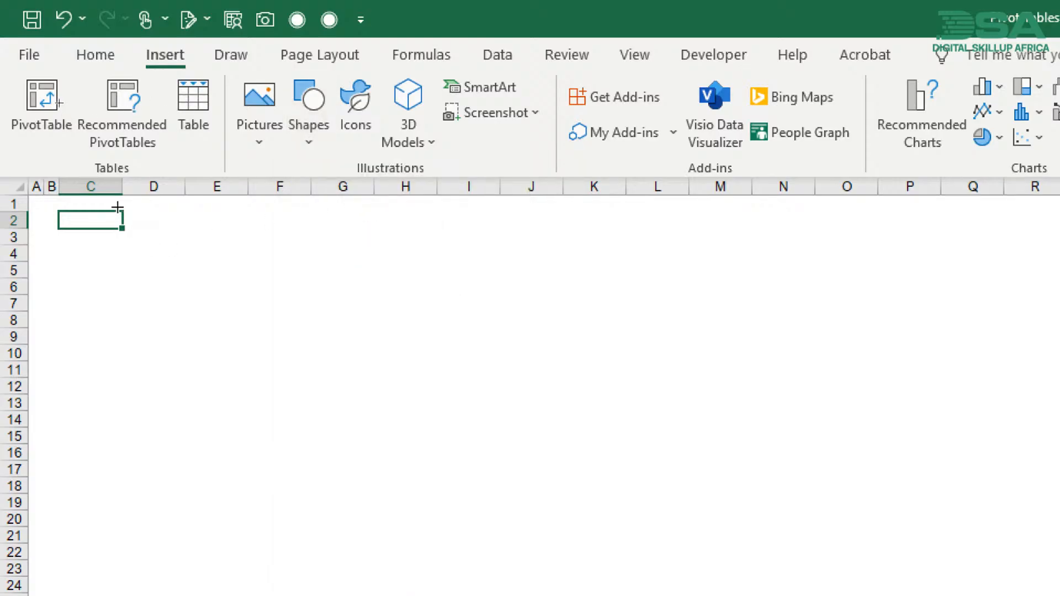
{"action": "left_click_drag", "start_coordinate": [123, 203], "coordinate": [876, 251]}
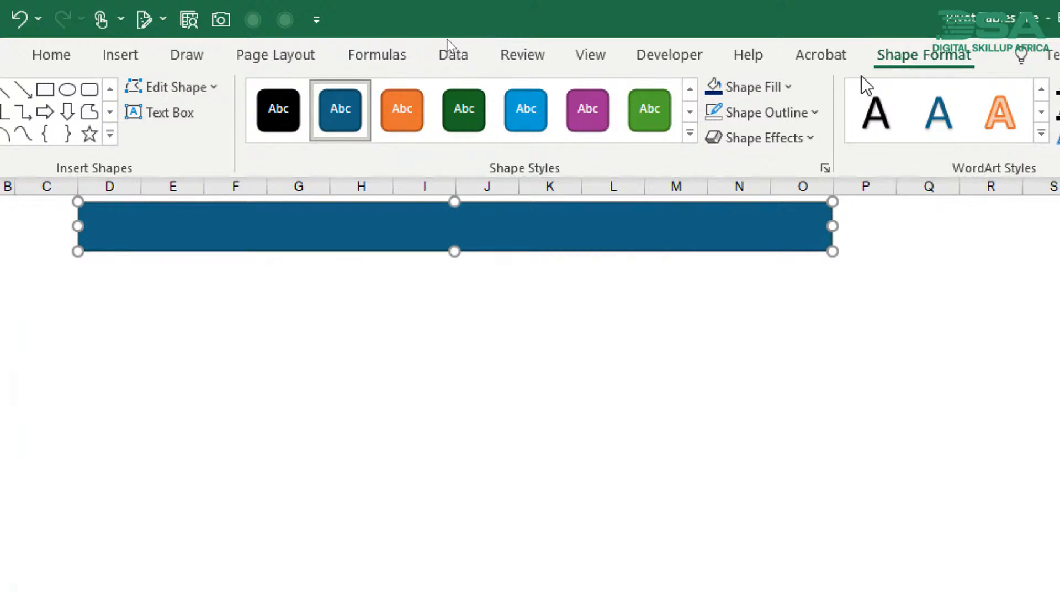
{"action": "left_click", "coordinate": [745, 99]}
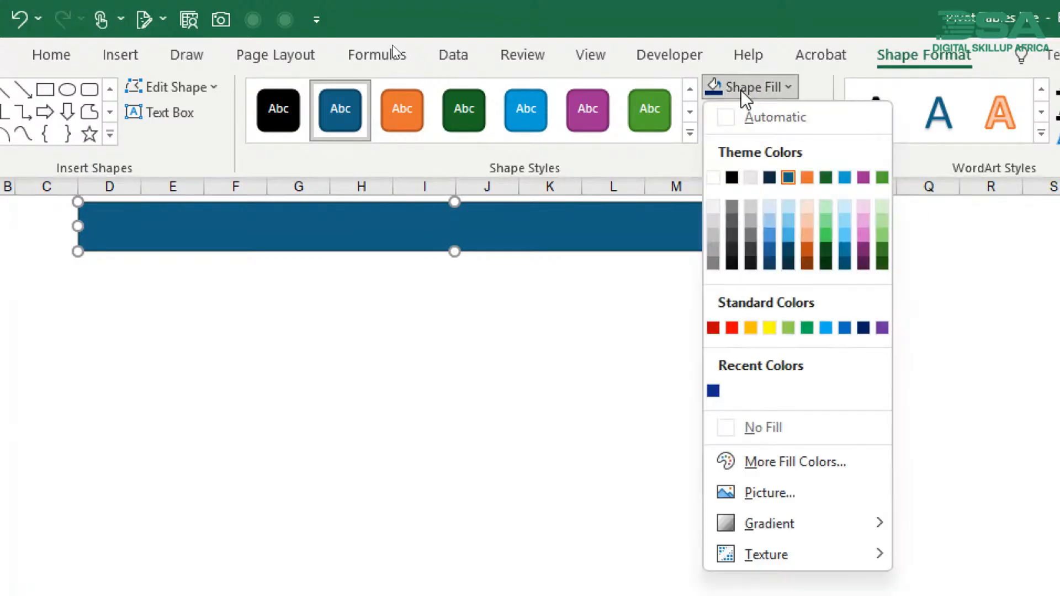
{"action": "left_click", "coordinate": [864, 328]}
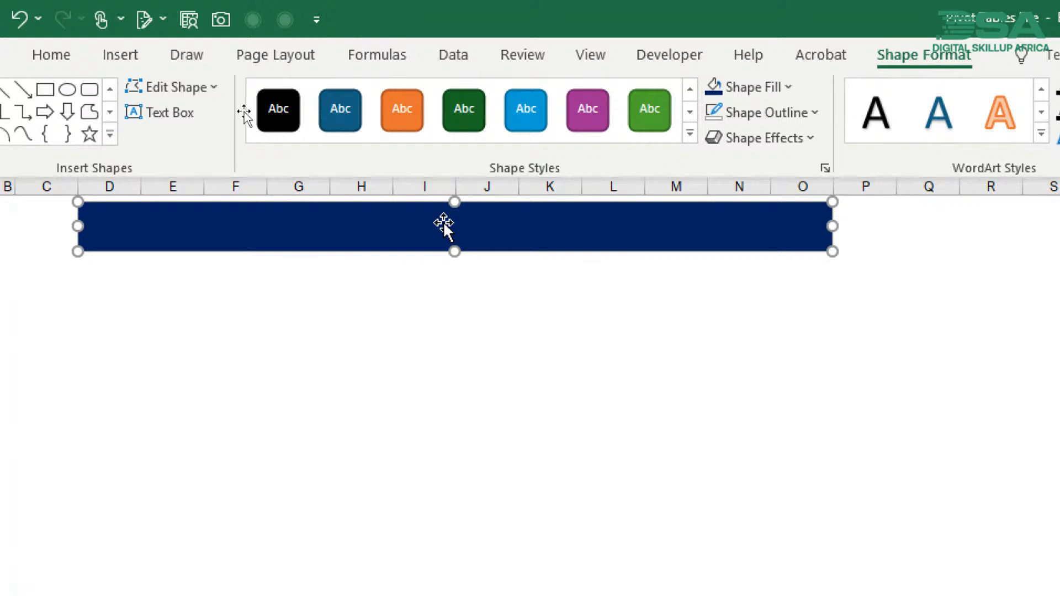
- Enter the title Sales Dashboard in the banner rectangle and move the banner to span columns C to N from row 1
{"action": "type", "text": "Sales "}
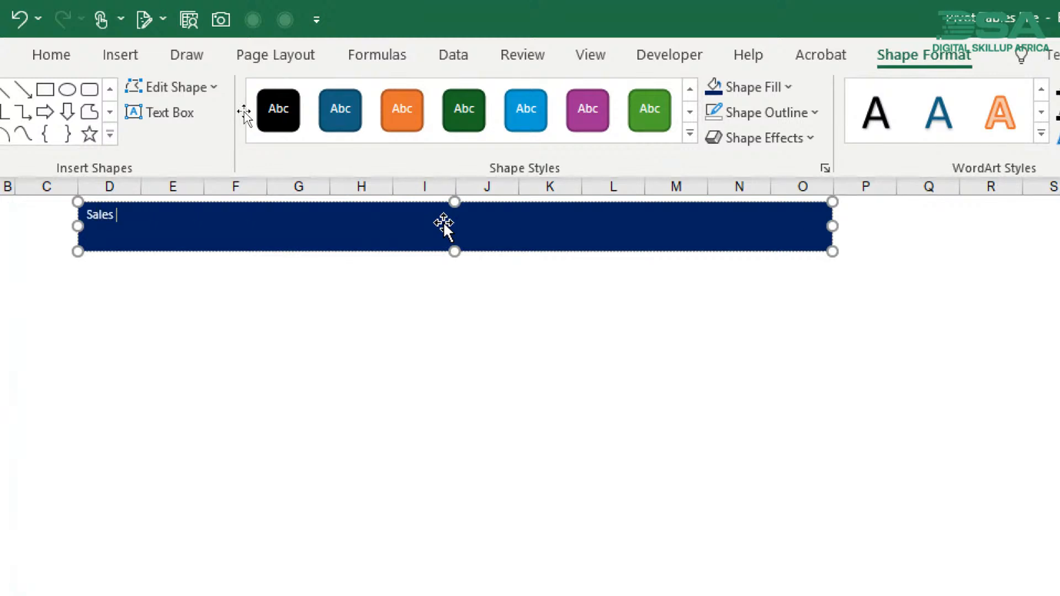
{"action": "type", "text": "Dashboard"}
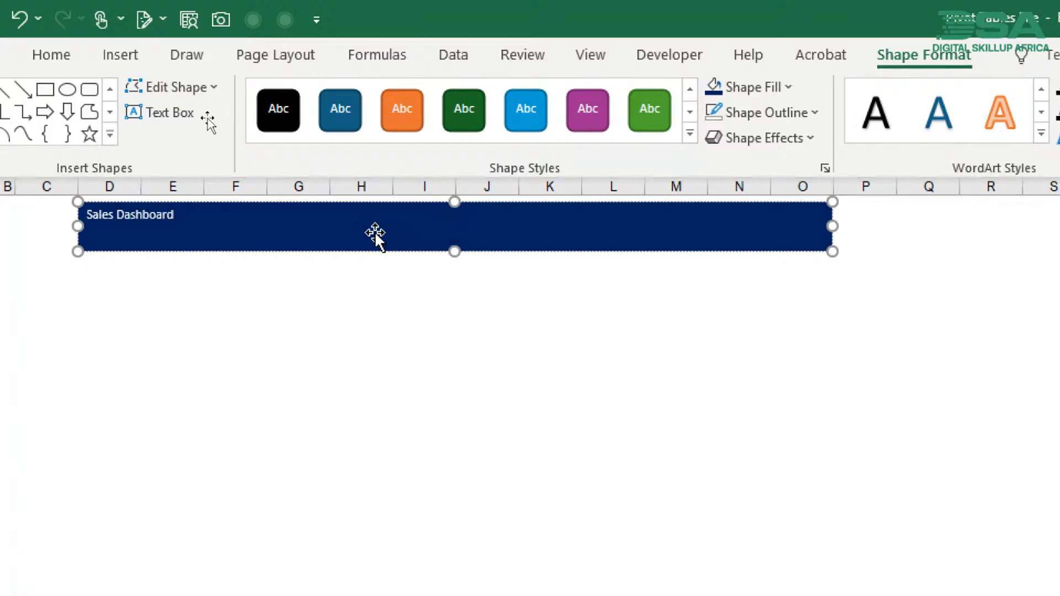
{"action": "left_click", "coordinate": [351, 247]}
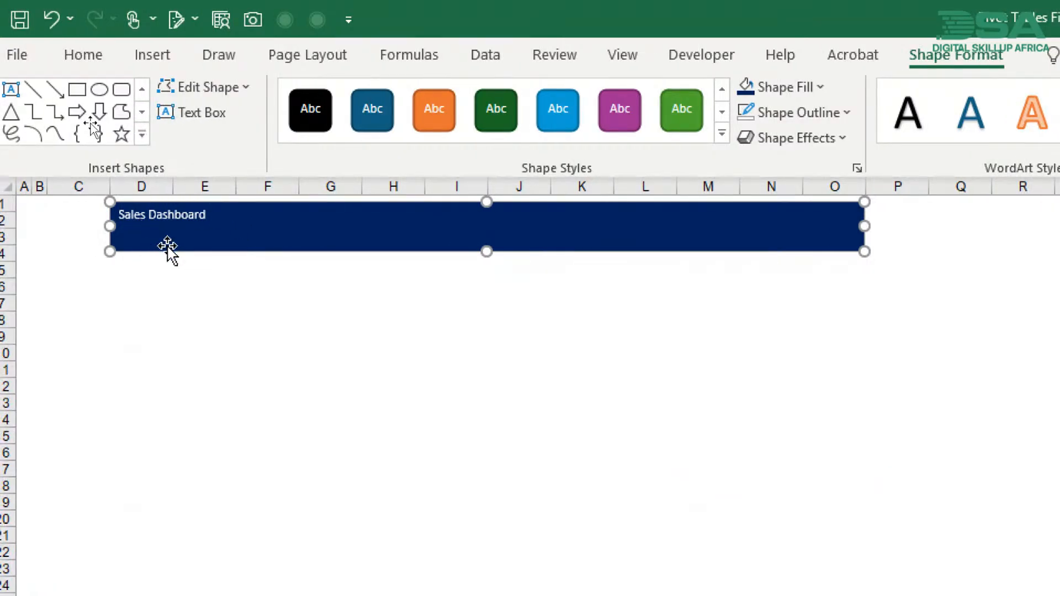
{"action": "left_click_drag", "start_coordinate": [167, 245], "coordinate": [120, 240]}
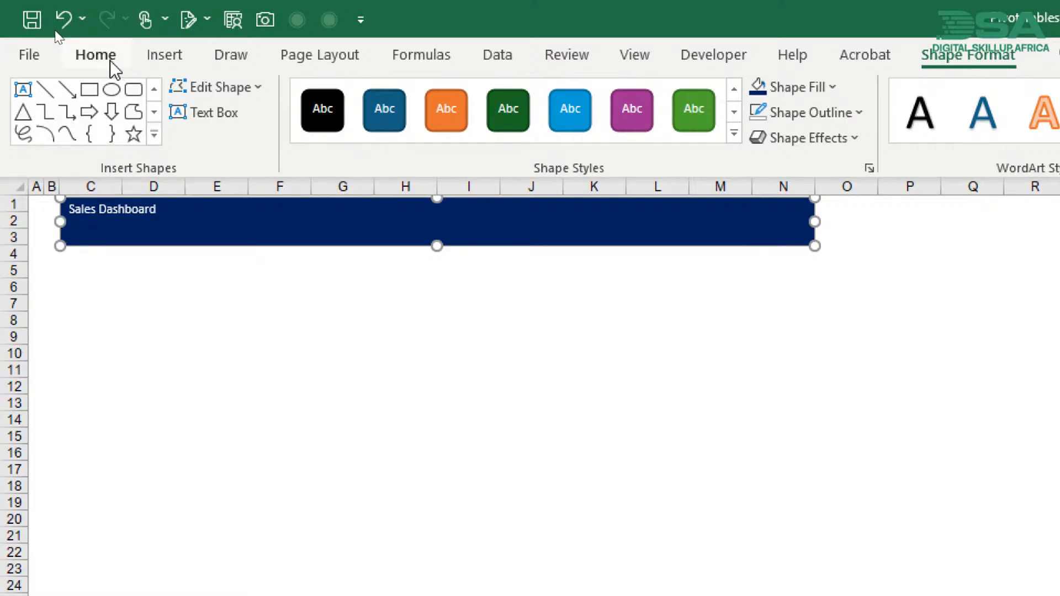
- Increase the font size of the banner title to 28
{"action": "left_click", "coordinate": [95, 54]}
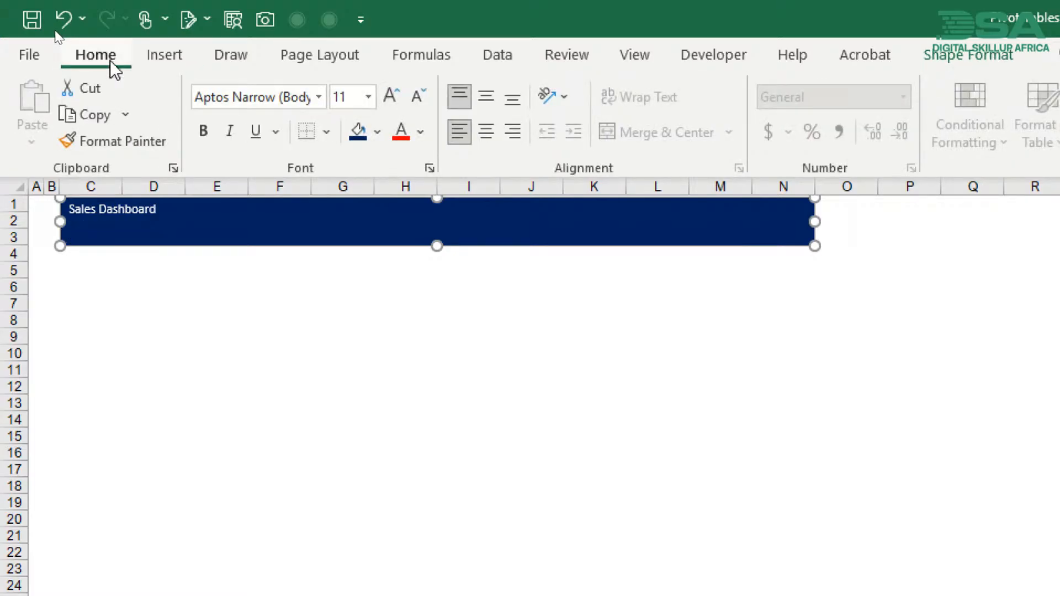
{"action": "left_click", "coordinate": [390, 97]}
{"action": "left_click", "coordinate": [390, 98]}
{"action": "left_click", "coordinate": [390, 97]}
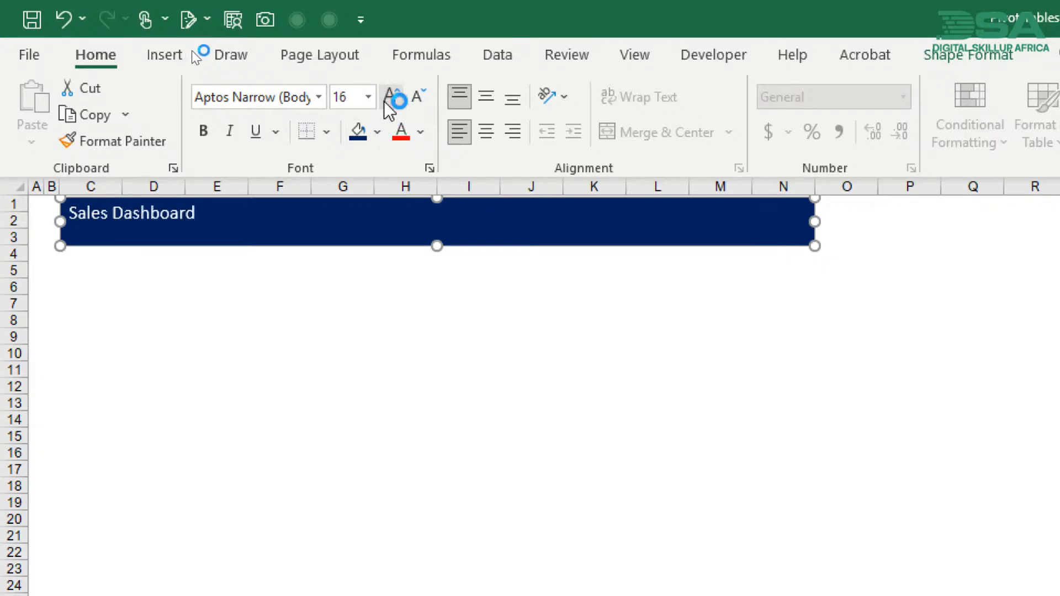
{"action": "left_click", "coordinate": [390, 99]}
{"action": "left_click", "coordinate": [389, 100]}
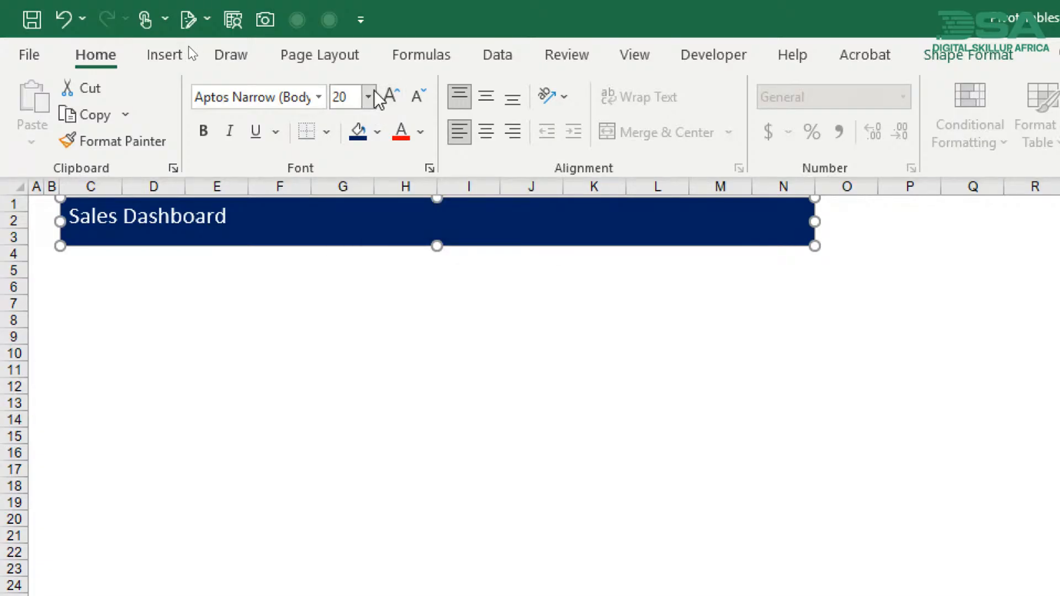
{"action": "left_click", "coordinate": [396, 100]}
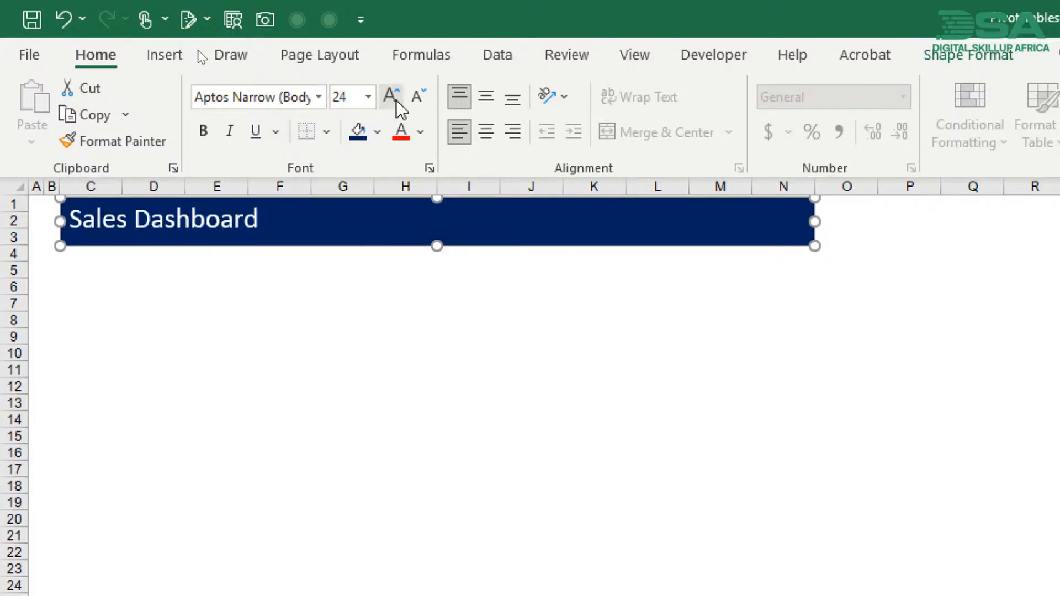
{"action": "left_click", "coordinate": [396, 101]}
{"action": "left_click", "coordinate": [396, 101]}
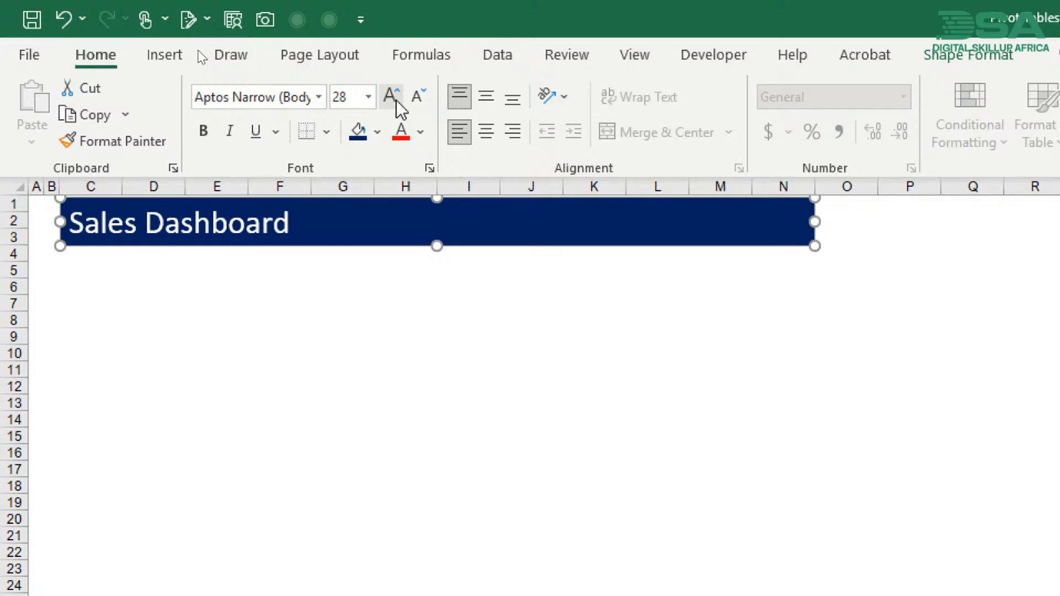
- Make the banner title bold and center it horizontally in the rectangle
{"action": "left_click", "coordinate": [203, 138]}
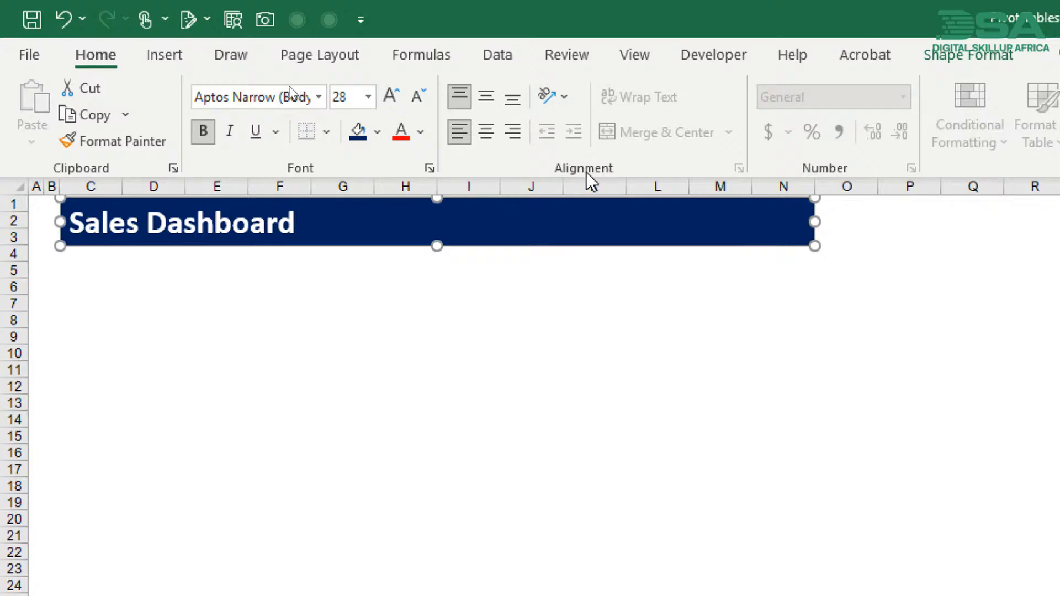
{"action": "left_click", "coordinate": [484, 133]}
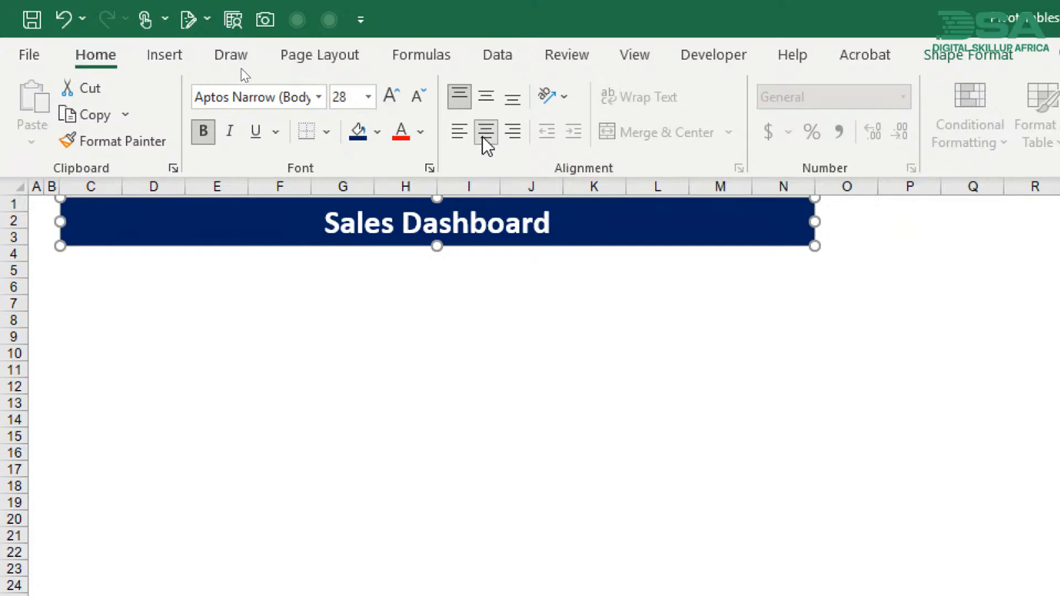
{"action": "left_click", "coordinate": [486, 132]}
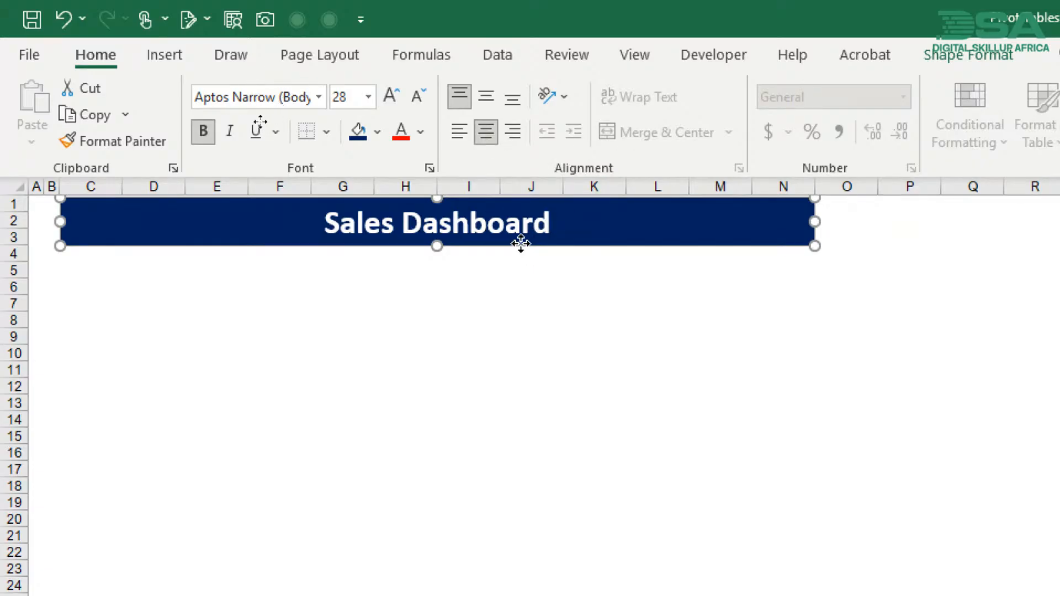
{"action": "left_click", "coordinate": [492, 273]}
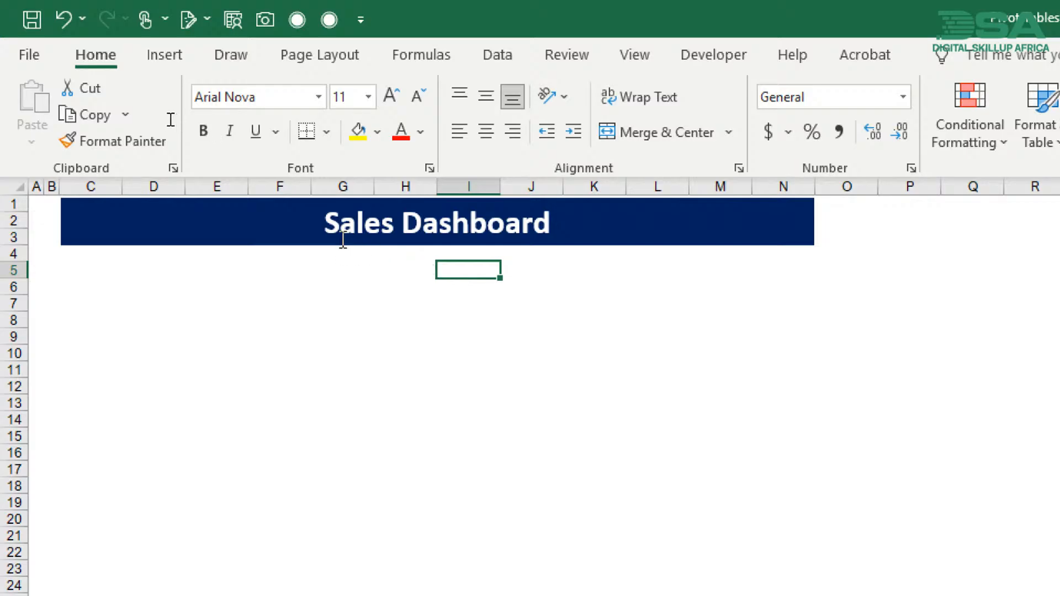
- Enlarge the Sales Dashboard banner title to font size 32 and deselect the banner
{"action": "left_click", "coordinate": [157, 266]}
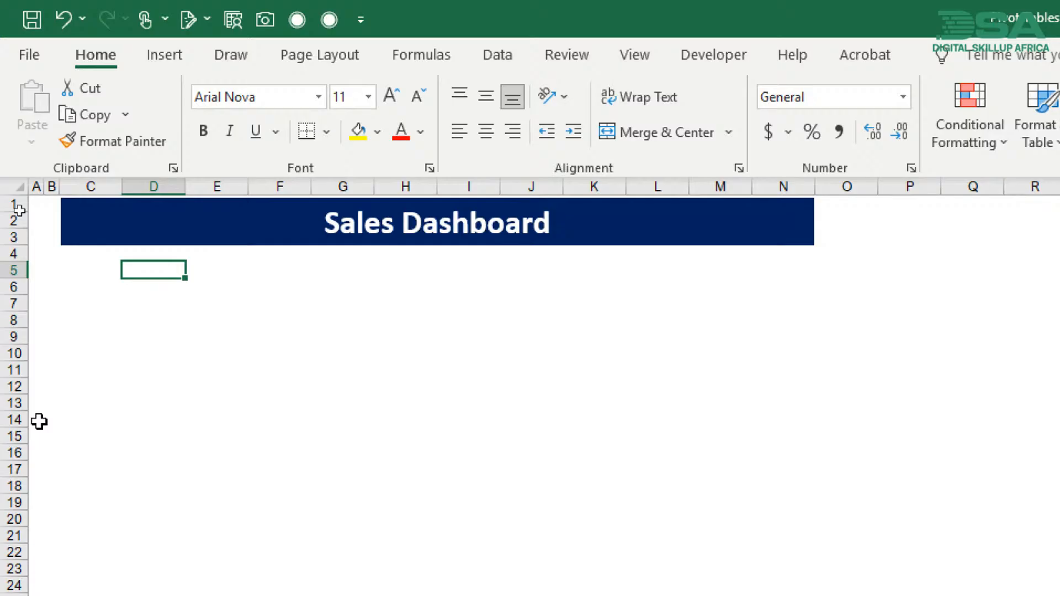
{"action": "left_click", "coordinate": [291, 227]}
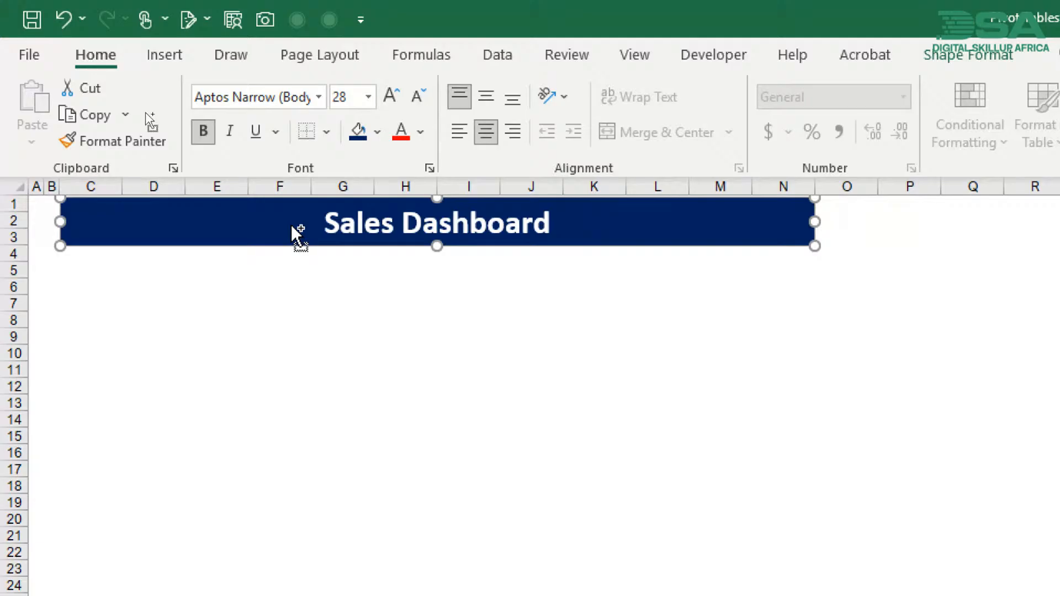
{"action": "key", "text": "ctrl+shift+period"}
{"action": "key", "text": "ctrl+shift+period"}
{"action": "key", "text": "ctrl+shift+comma"}
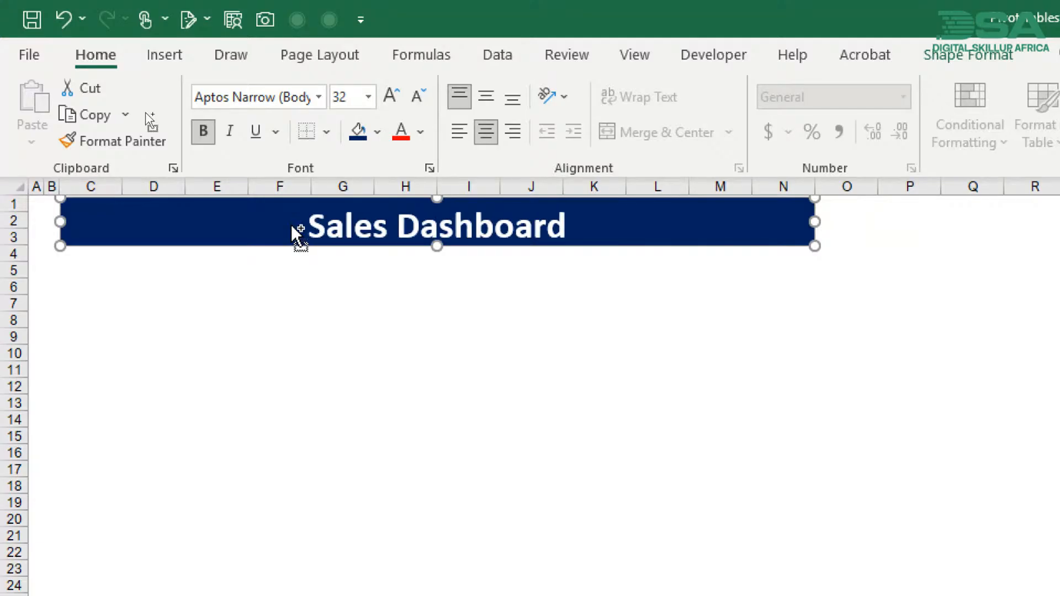
{"action": "key", "text": "ctrl+shift+comma"}
{"action": "key", "text": "ctrl+shift+period"}
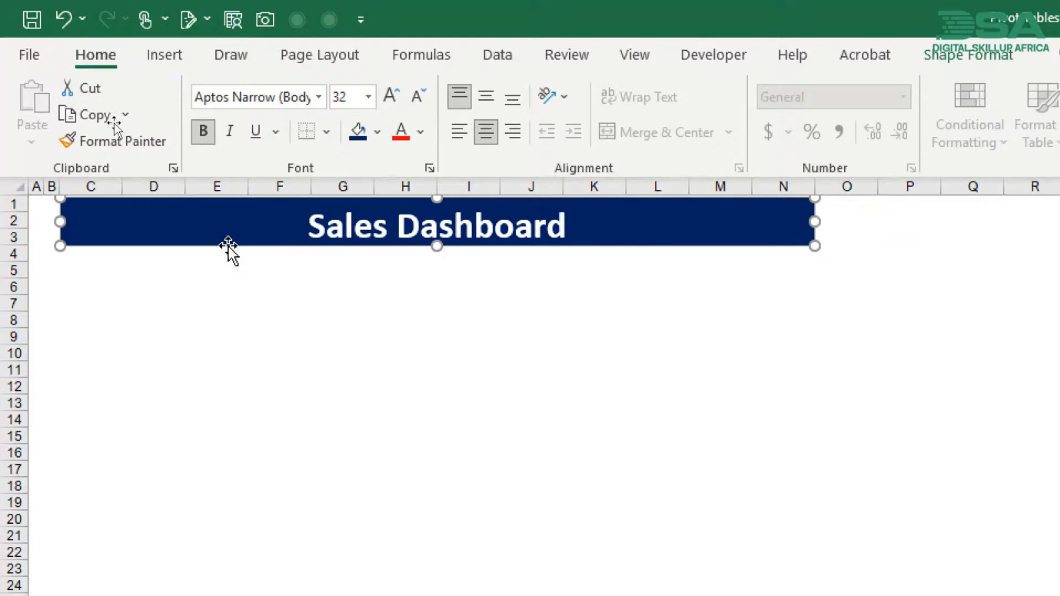
{"action": "left_click", "coordinate": [205, 262]}
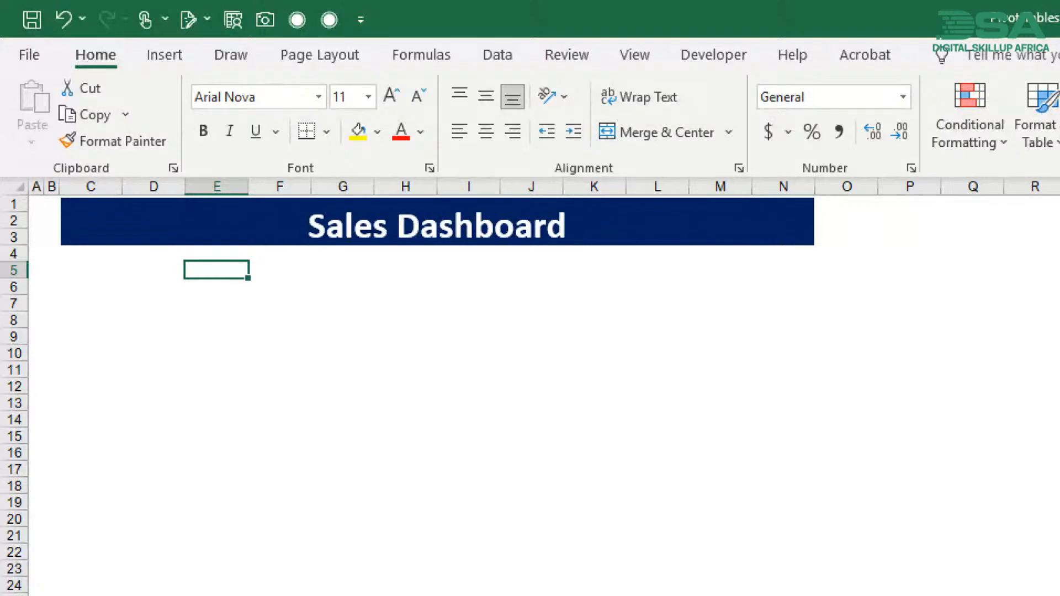
{"action": "key", "text": "alt+Tab"}
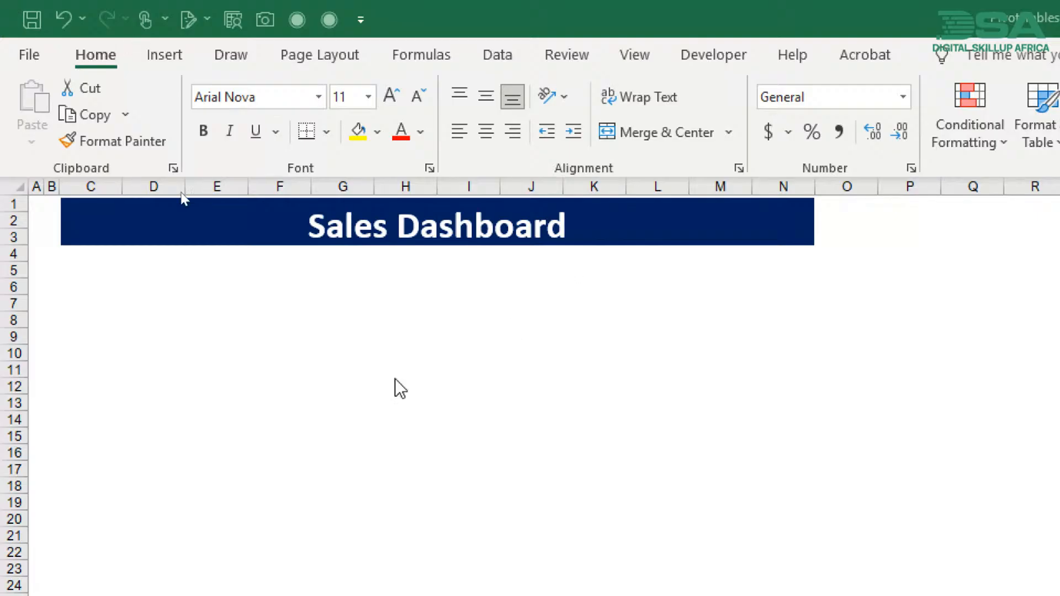
- Switch from the Dashboard sheet to the Pivot Tables sheet
{"action": "left_click", "coordinate": [191, 271]}
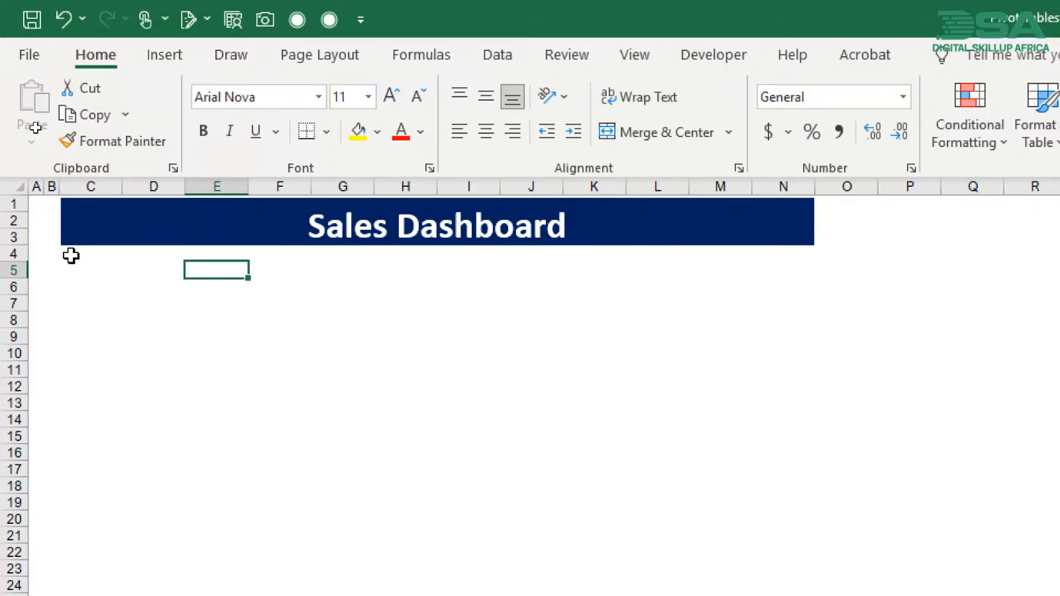
{"action": "left_click", "coordinate": [71, 255]}
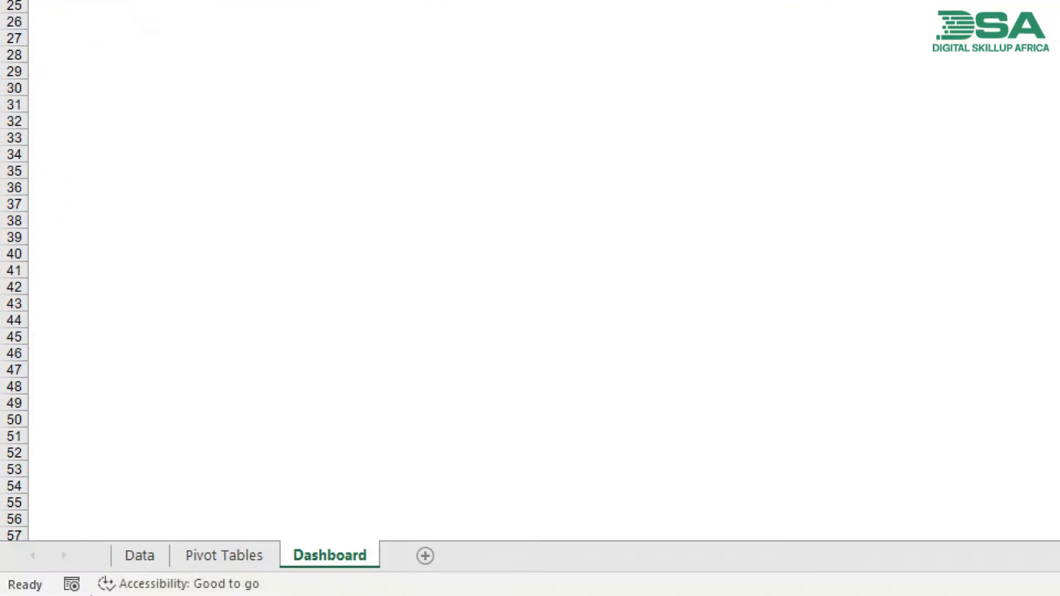
{"action": "left_click", "coordinate": [197, 556]}
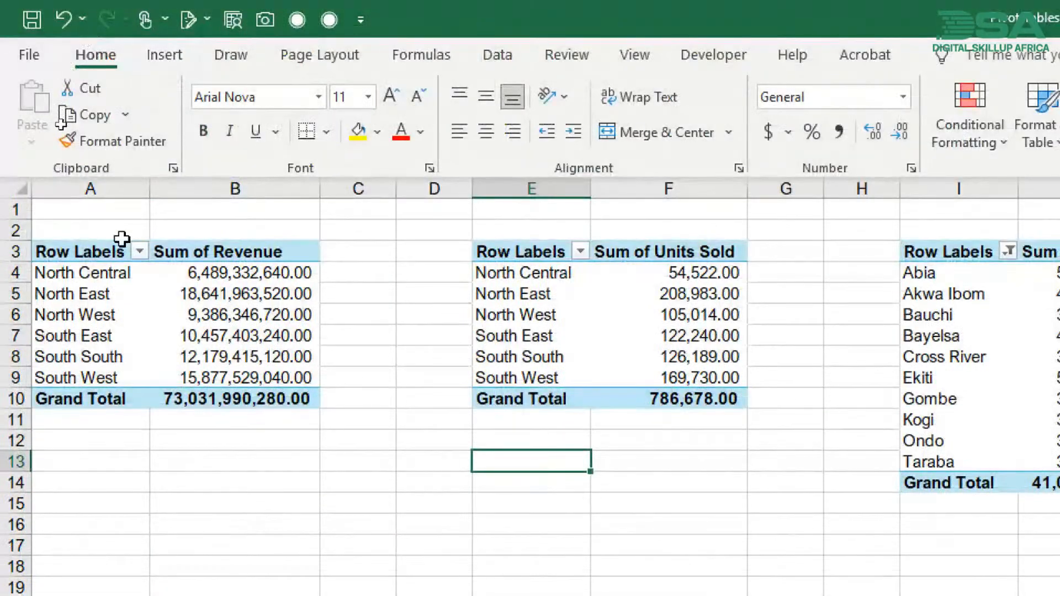
{"action": "left_click", "coordinate": [138, 297]}
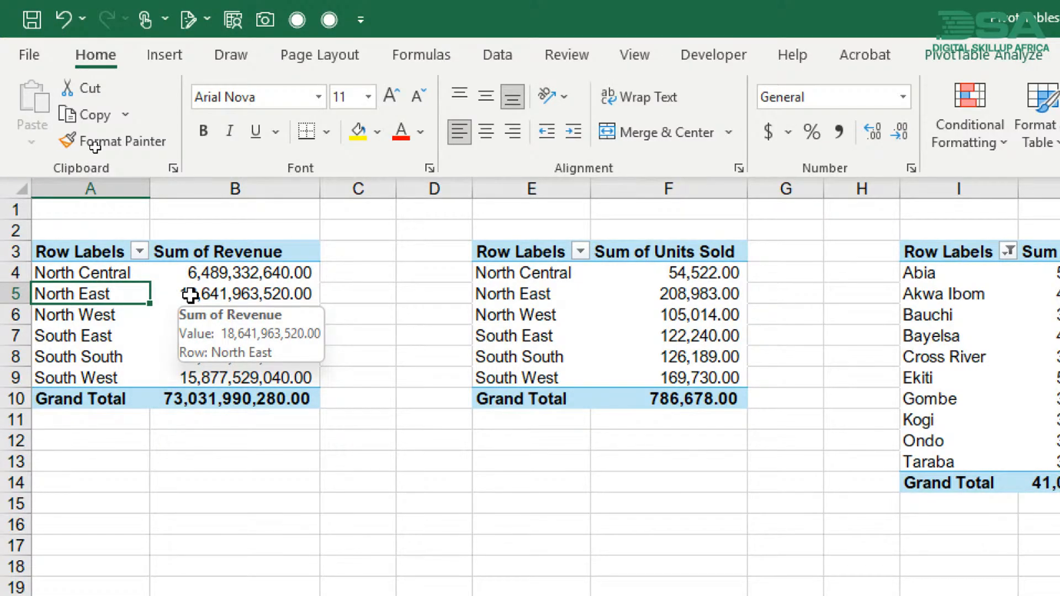
{"action": "left_click", "coordinate": [161, 318]}
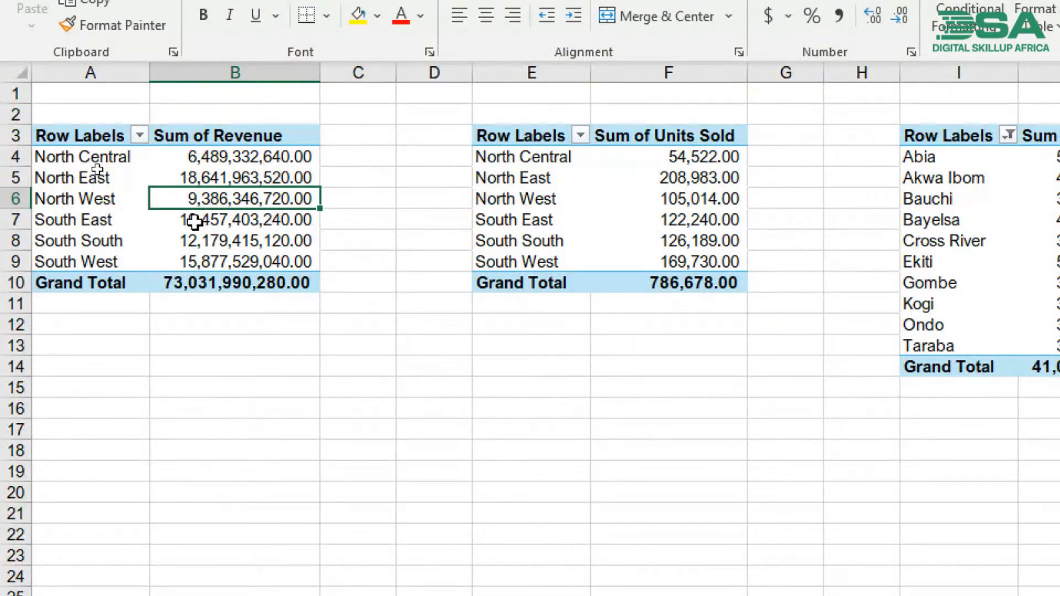
{"action": "mouse_move", "coordinate": [195, 222]}
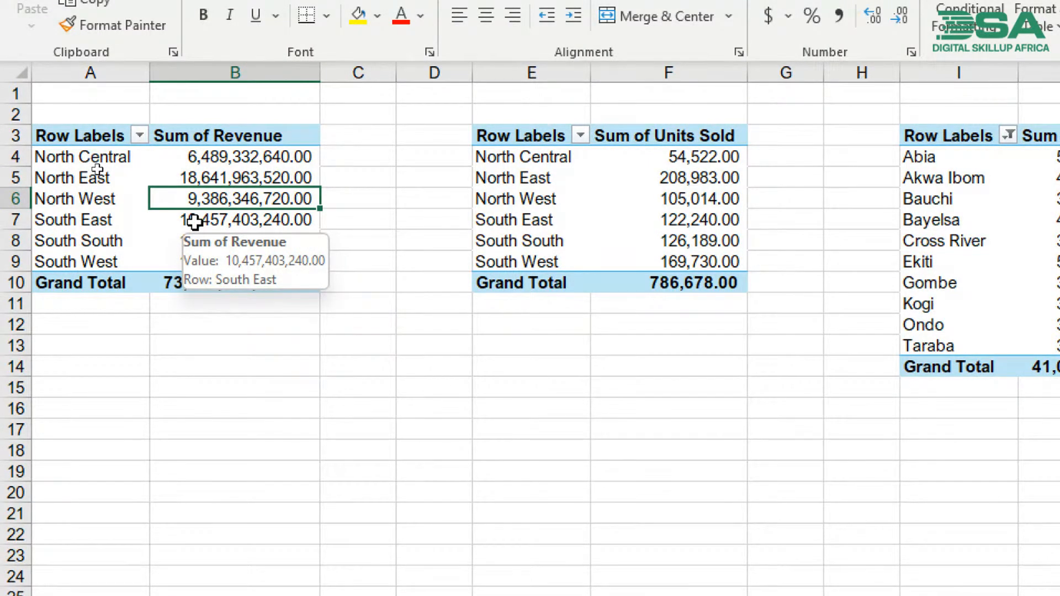
{"action": "key", "text": "alt+F1"}
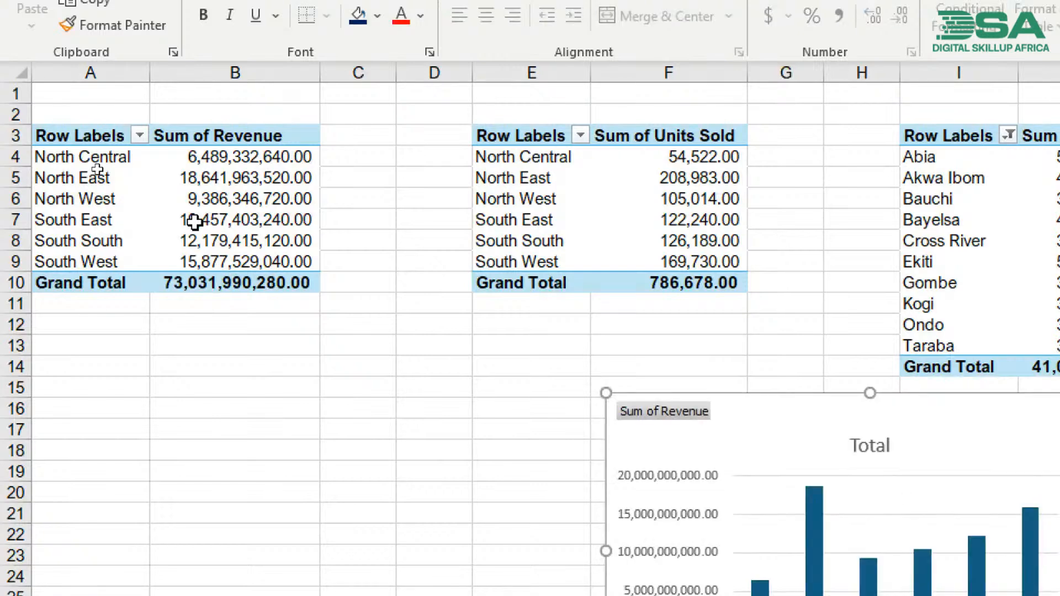
{"action": "left_click_drag", "start_coordinate": [775, 409], "coordinate": [252, 250]}
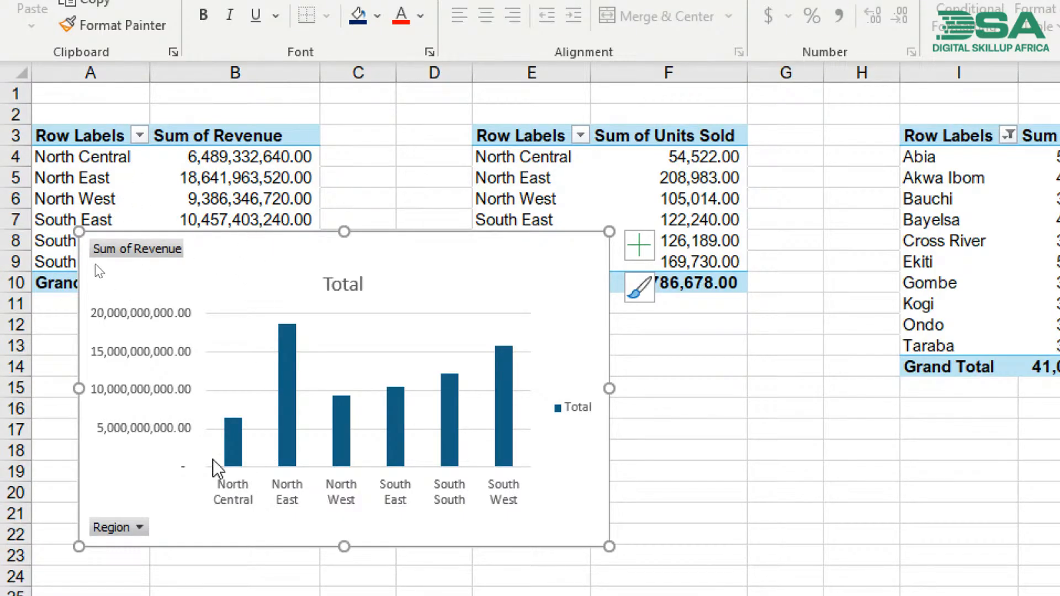
{"action": "left_click_drag", "start_coordinate": [258, 254], "coordinate": [304, 234]}
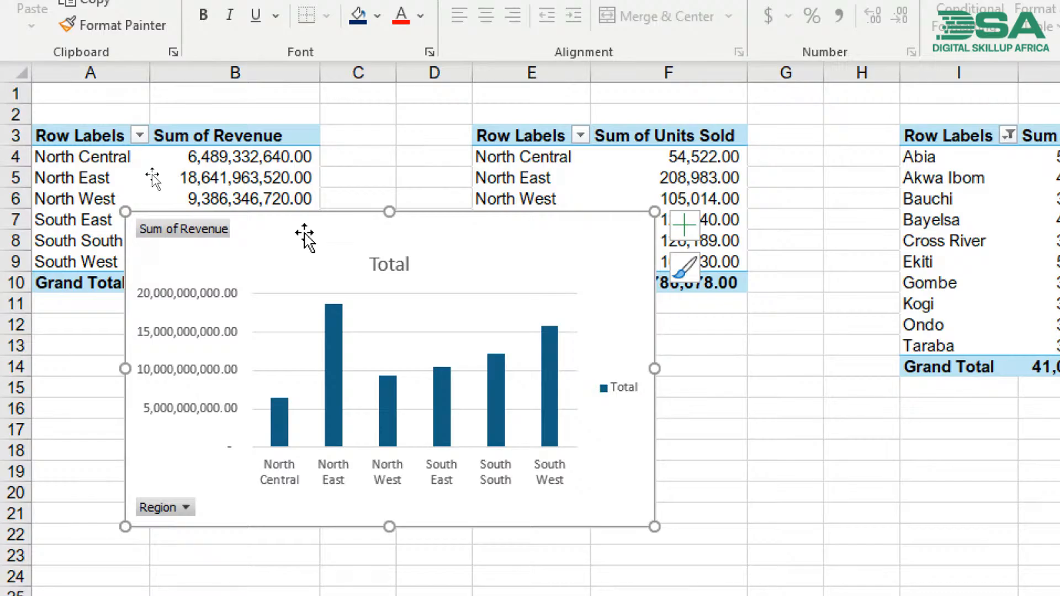
{"action": "left_click_drag", "start_coordinate": [304, 234], "coordinate": [320, 226]}
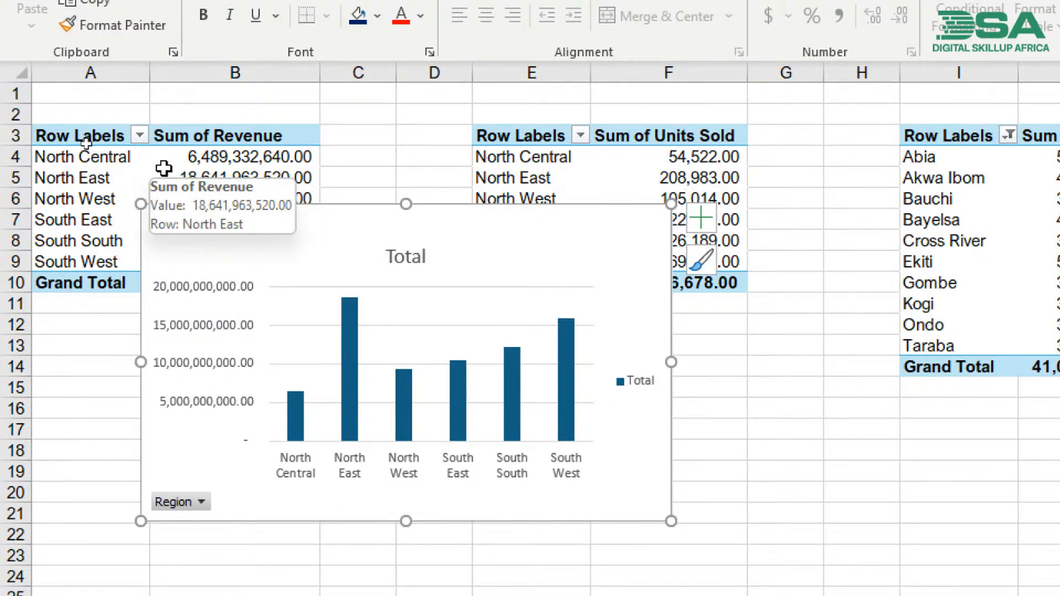
{"action": "left_click_drag", "start_coordinate": [287, 235], "coordinate": [327, 232]}
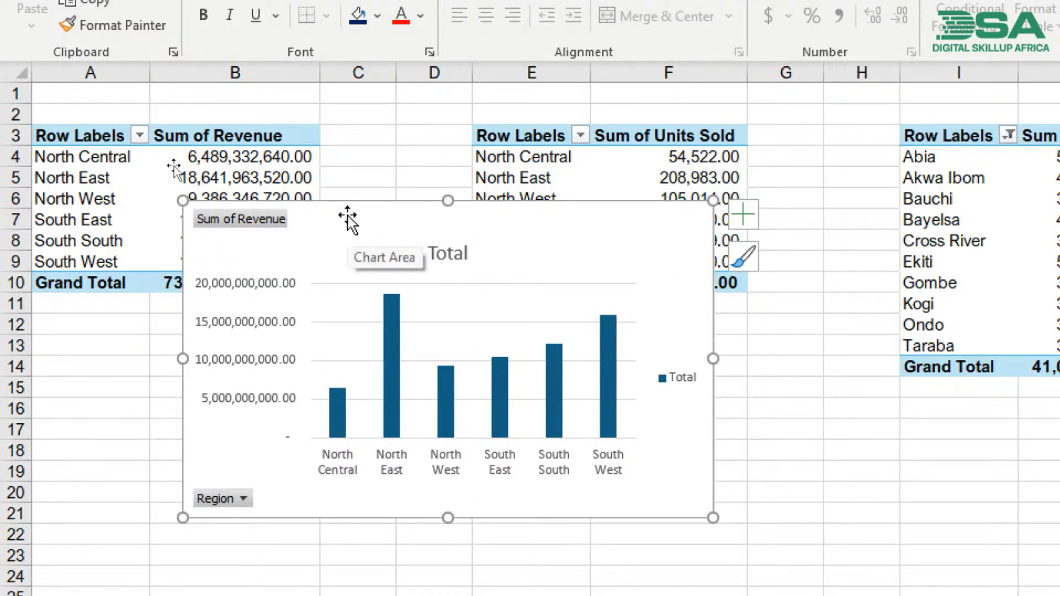
{"action": "key", "text": "Delete"}
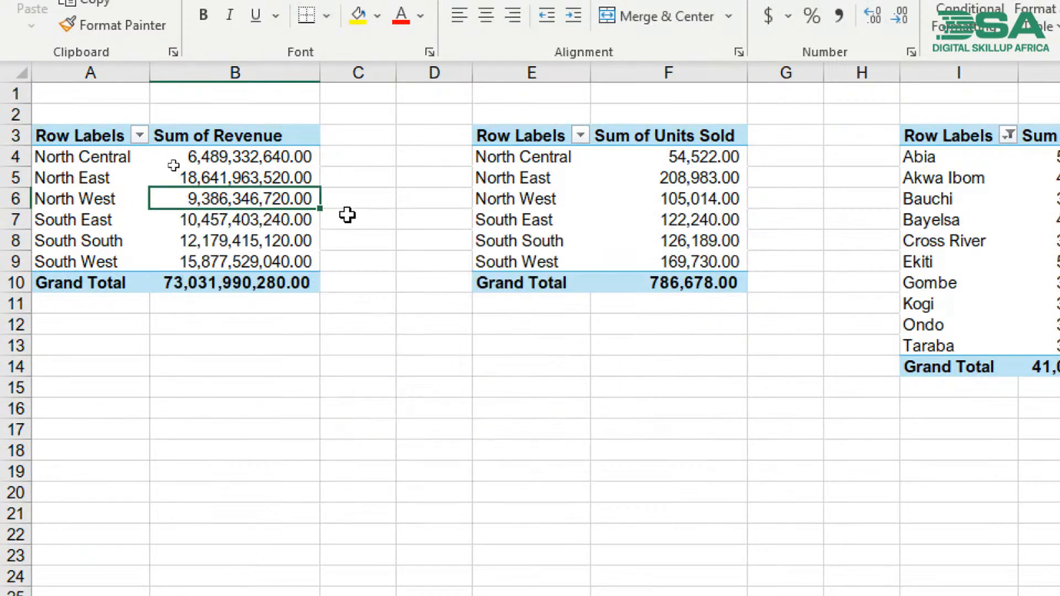
- Insert a default column pivot chart from the Sum of Revenue by region pivot table and place it beside the region labels from row 4
{"action": "left_click", "coordinate": [116, 189]}
{"action": "left_click", "coordinate": [166, 200]}
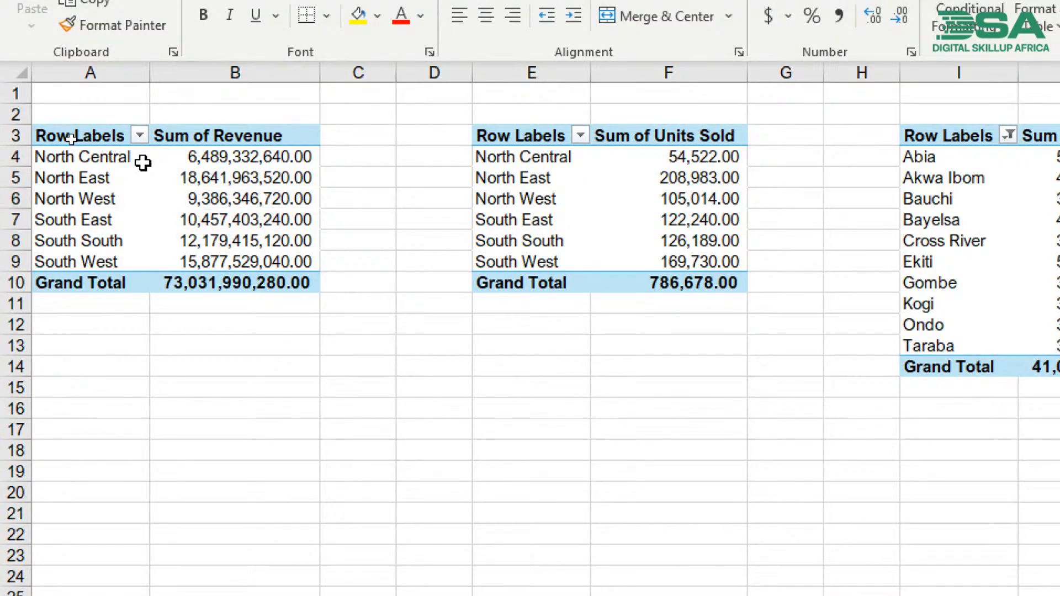
{"action": "key", "text": "alt+F1"}
{"action": "left_click_drag", "start_coordinate": [793, 415], "coordinate": [364, 182]}
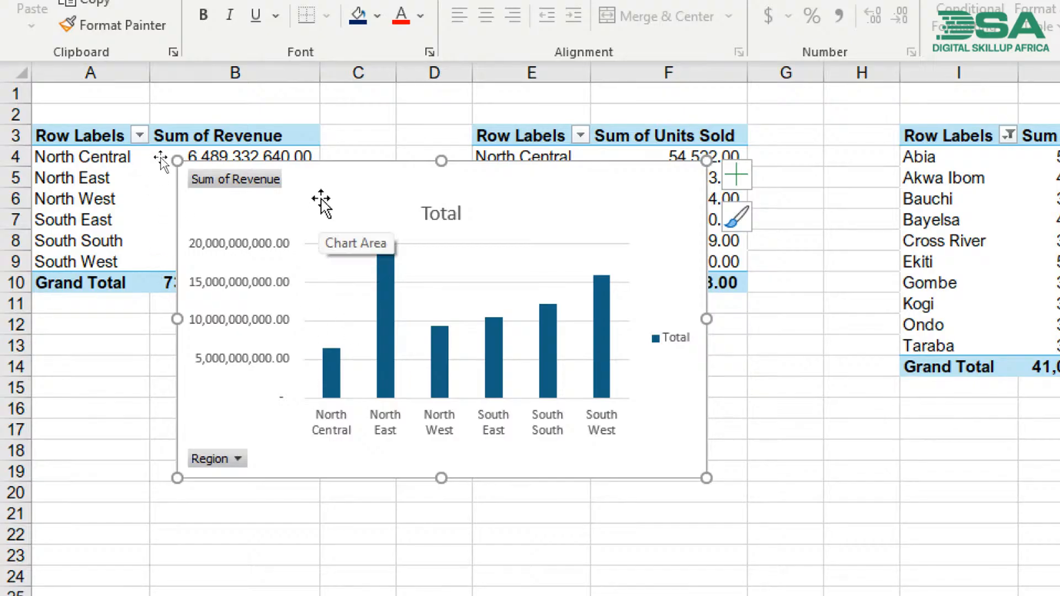
{"action": "left_click_drag", "start_coordinate": [321, 203], "coordinate": [403, 194]}
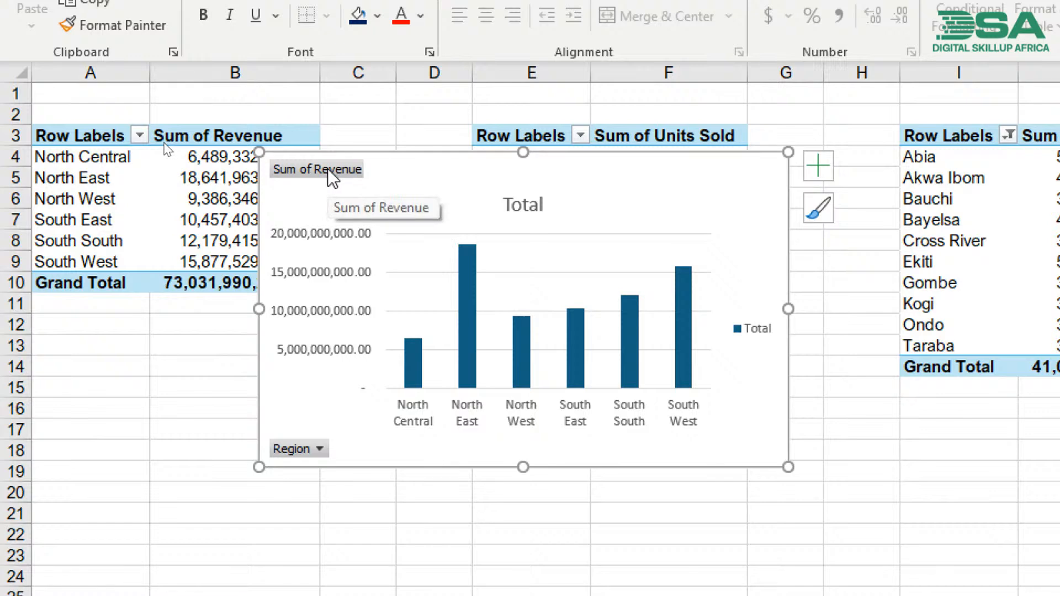
{"action": "left_click", "coordinate": [318, 450]}
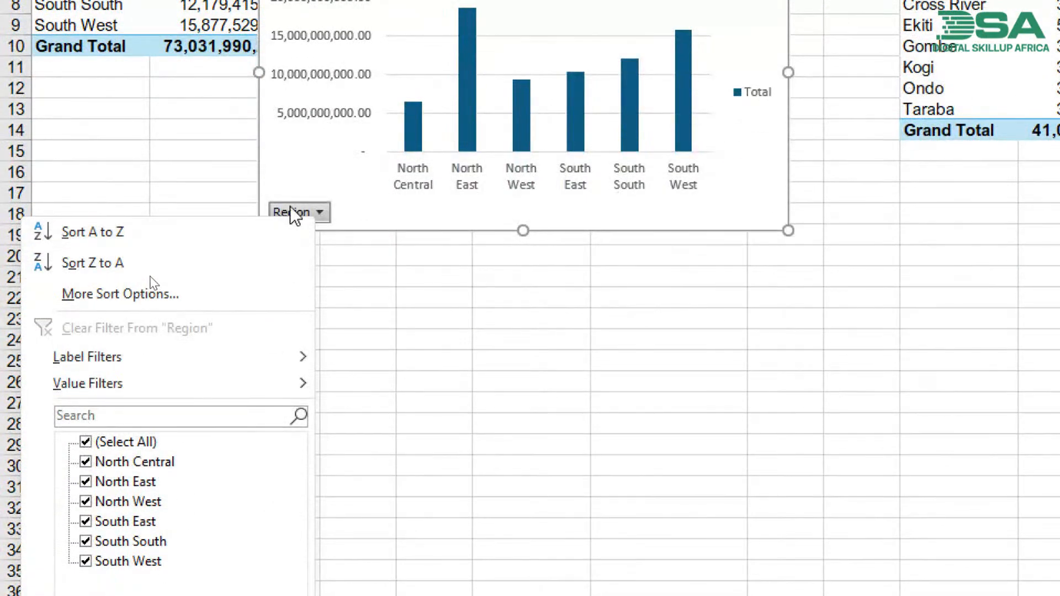
{"action": "left_click", "coordinate": [339, 200]}
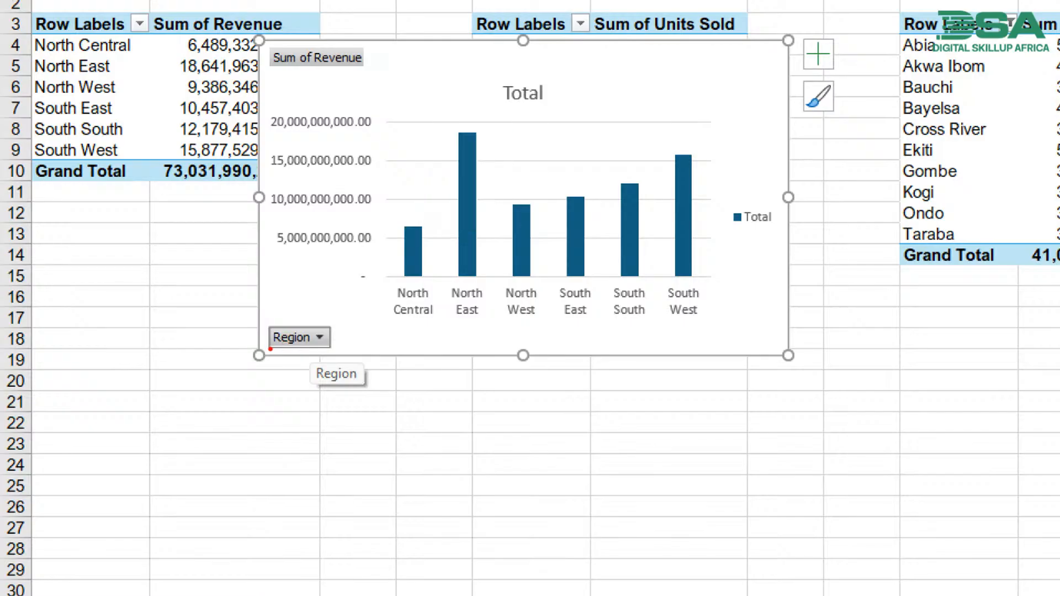
{"action": "left_click_drag", "start_coordinate": [269, 350], "coordinate": [335, 355]}
{"action": "left_click_drag", "start_coordinate": [268, 71], "coordinate": [407, 49]}
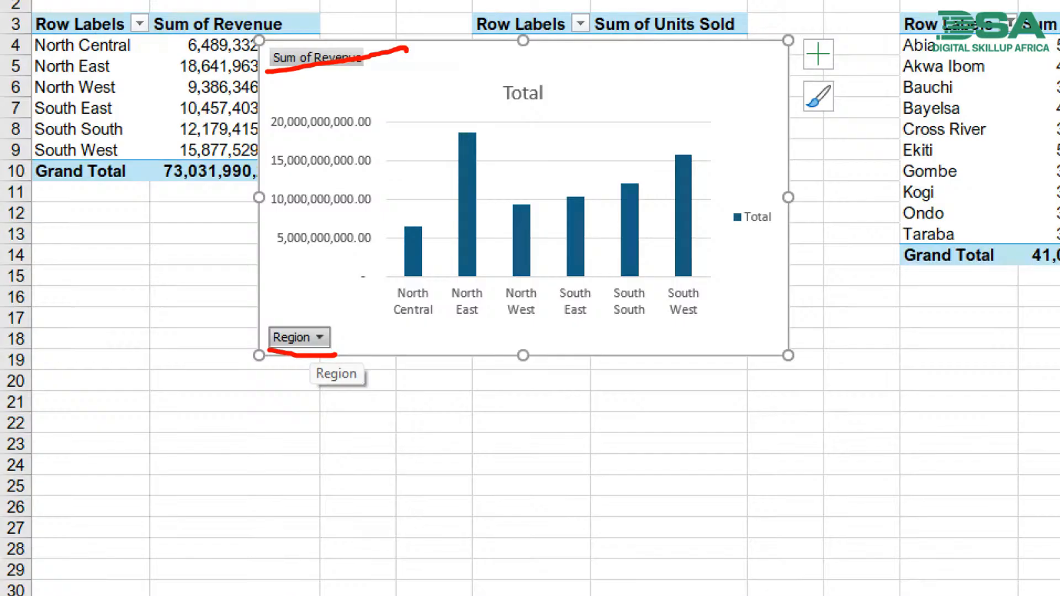
{"action": "key", "text": "Escape"}
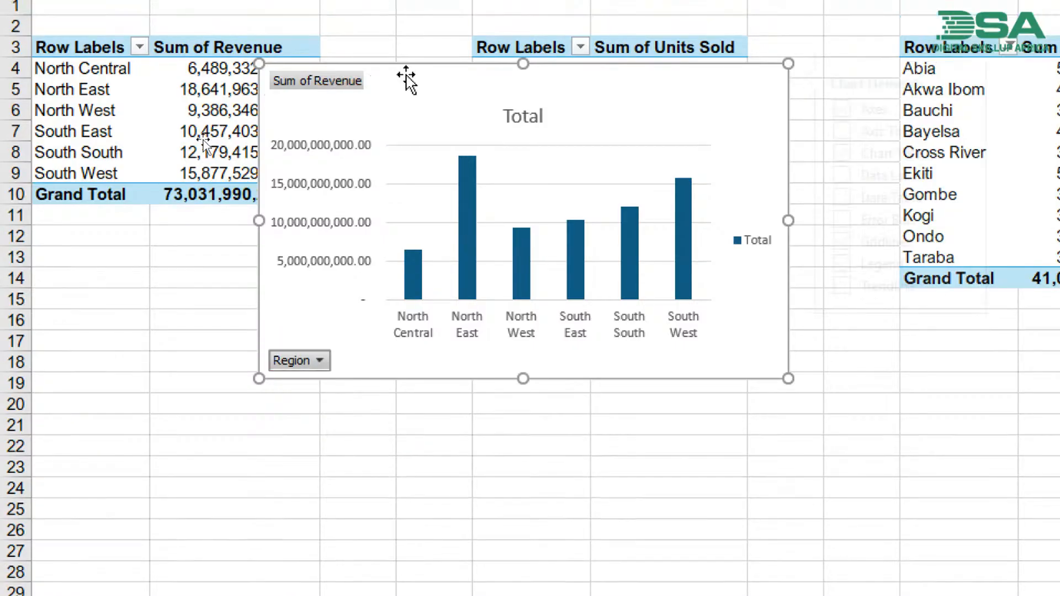
- Hide all field buttons on the regional revenue chart and move the chart so it starts over column B
{"action": "right_click", "coordinate": [291, 368]}
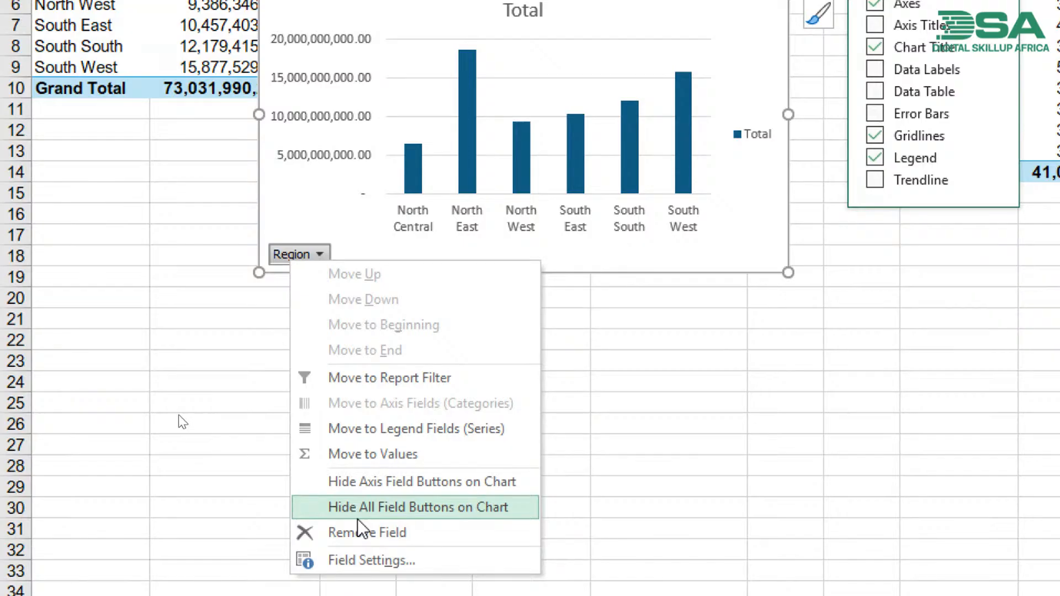
{"action": "left_click", "coordinate": [389, 508]}
{"action": "left_click", "coordinate": [411, 515]}
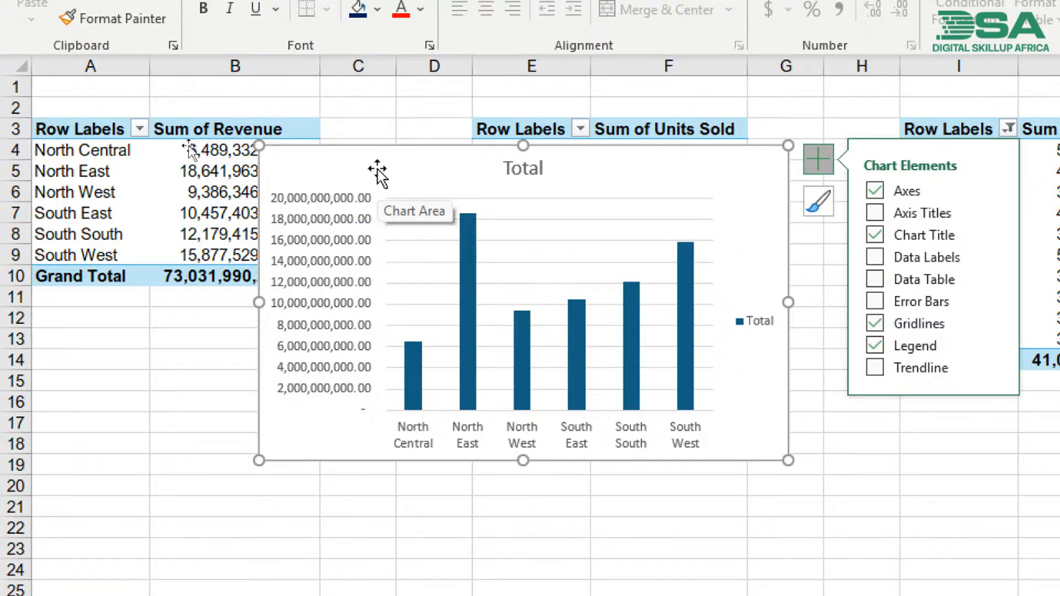
{"action": "left_click_drag", "start_coordinate": [399, 159], "coordinate": [329, 150]}
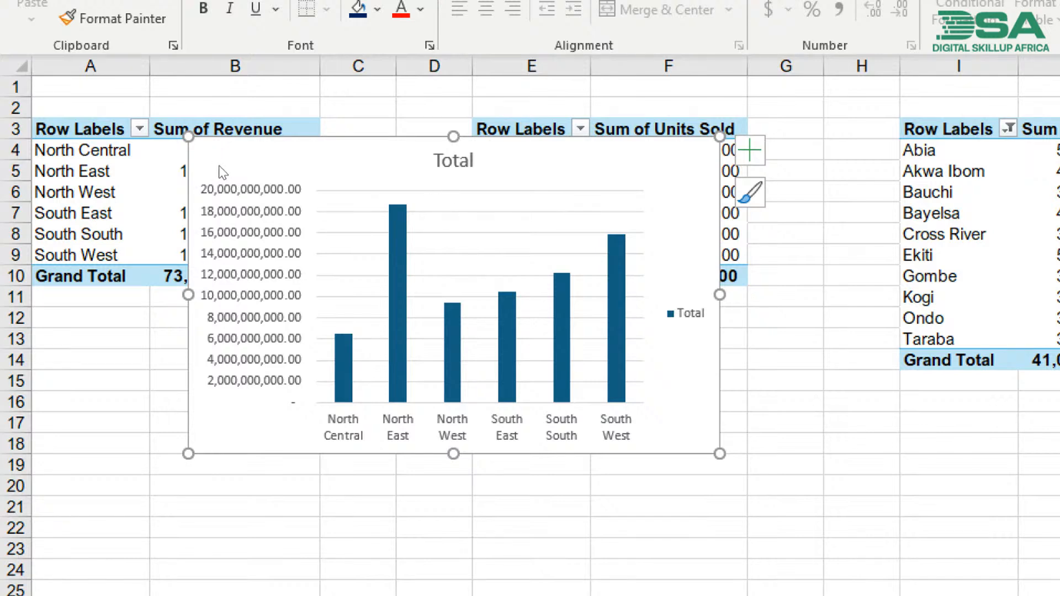
{"action": "left_click_drag", "start_coordinate": [368, 192], "coordinate": [568, 191]}
{"action": "left_click_drag", "start_coordinate": [426, 234], "coordinate": [550, 226]}
{"action": "left_click_drag", "start_coordinate": [422, 254], "coordinate": [553, 255]}
{"action": "left_click_drag", "start_coordinate": [419, 278], "coordinate": [552, 274]}
{"action": "left_click_drag", "start_coordinate": [422, 298], "coordinate": [505, 300]}
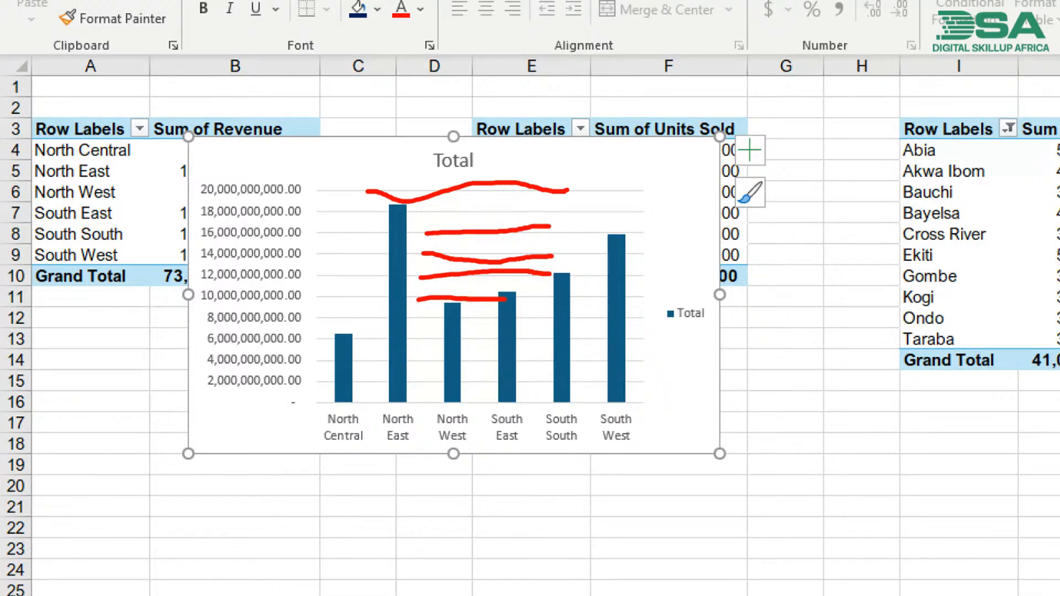
{"action": "key", "text": "Escape"}
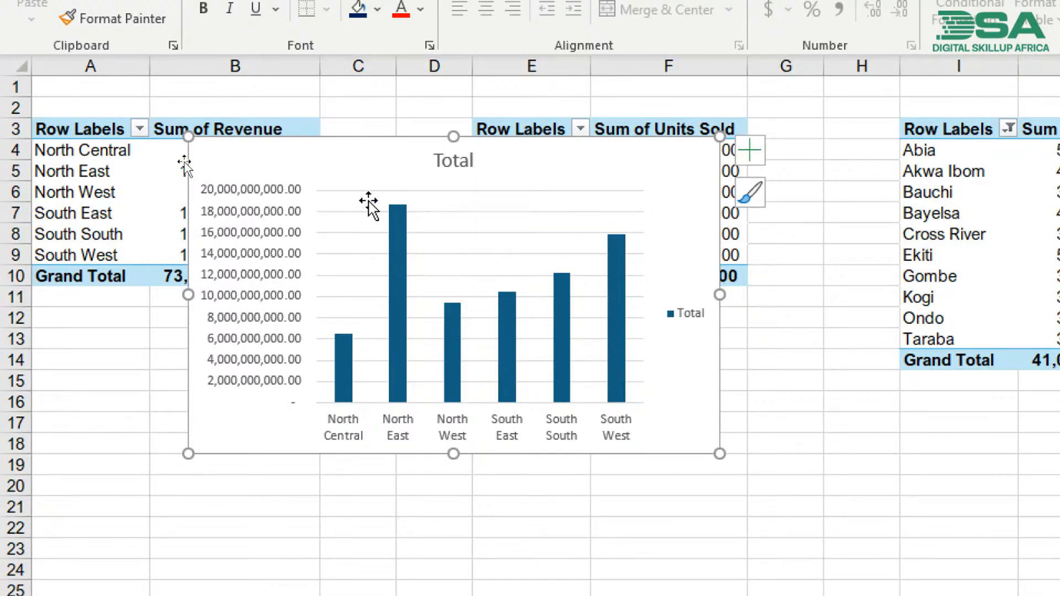
- Remove the value axis major gridlines from the regional revenue chart
{"action": "left_click", "coordinate": [352, 233]}
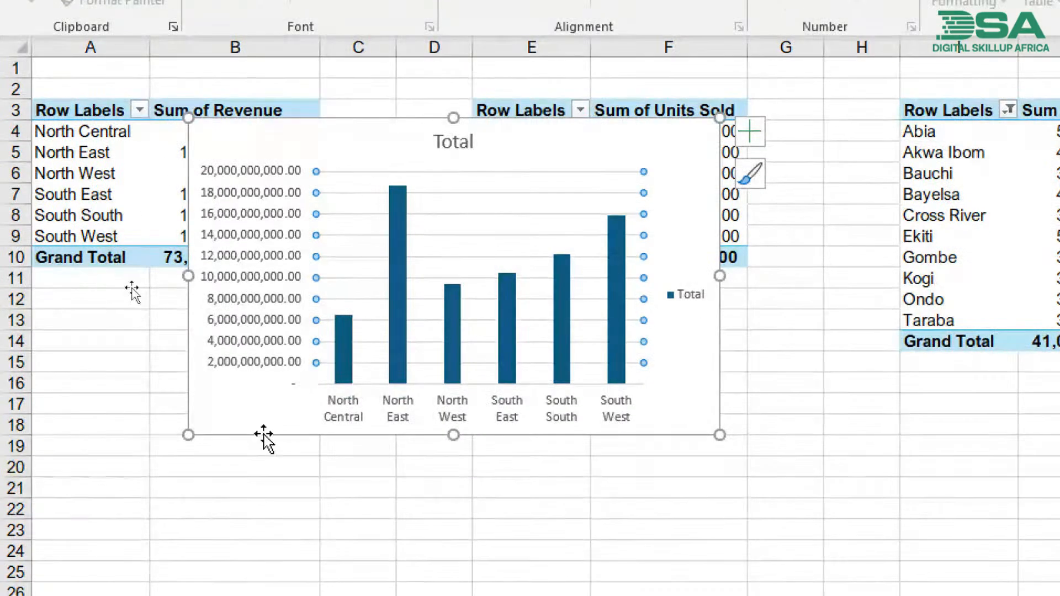
{"action": "left_click", "coordinate": [267, 461]}
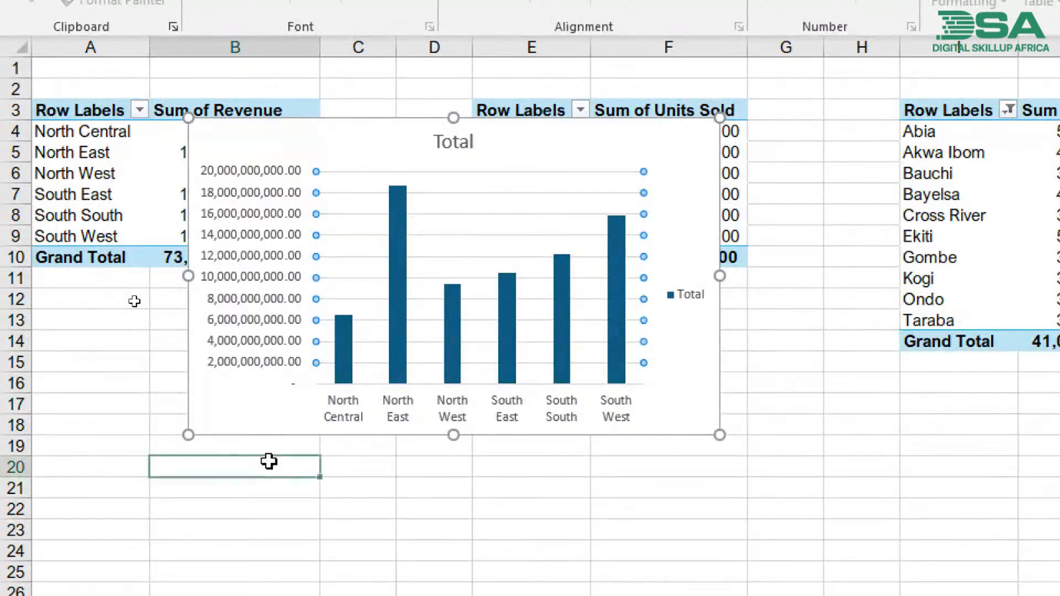
{"action": "left_click", "coordinate": [362, 222]}
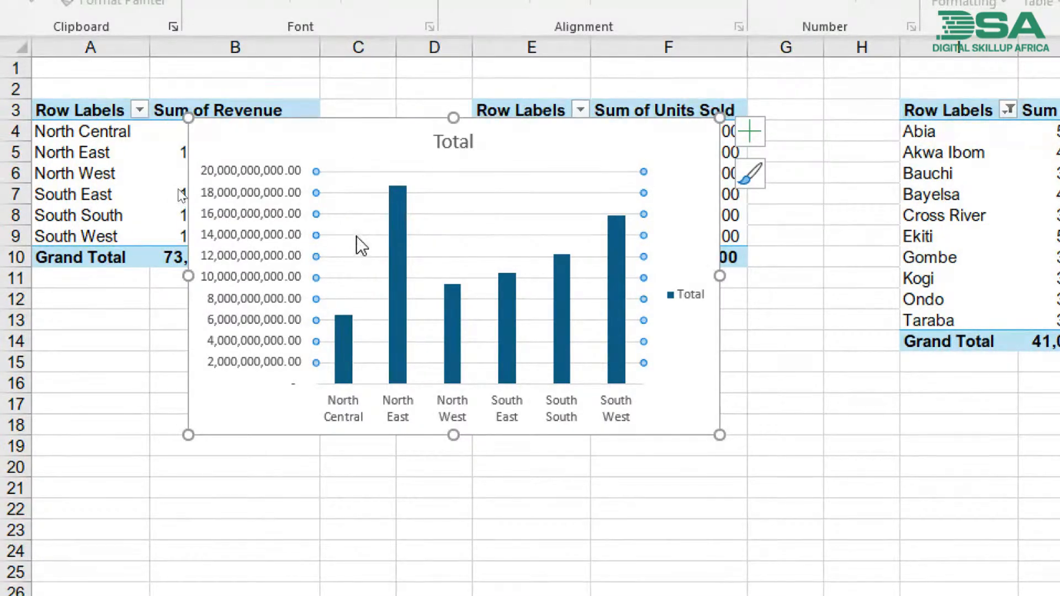
{"action": "left_click", "coordinate": [366, 301]}
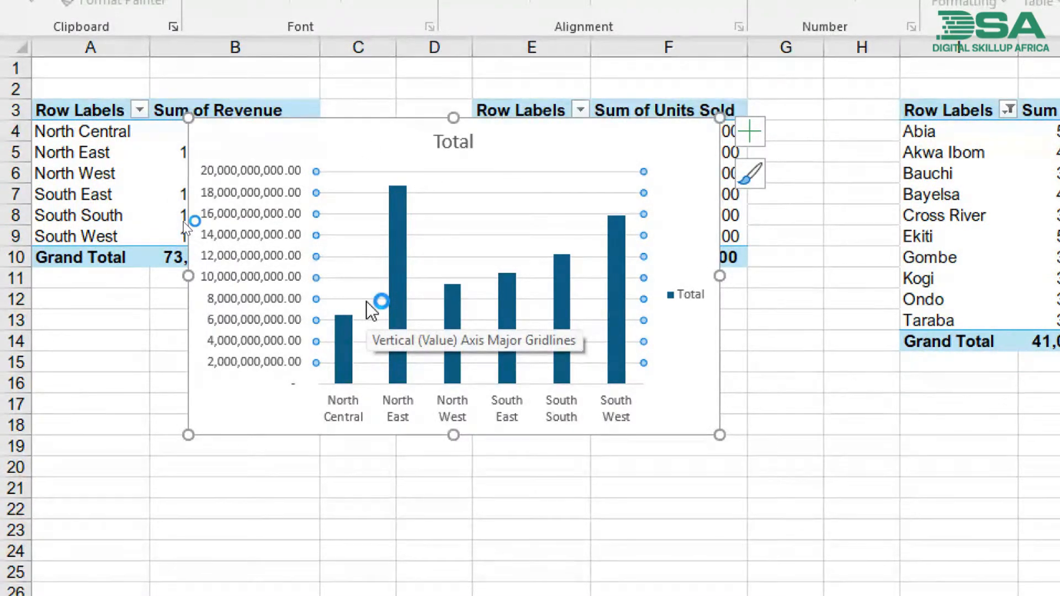
{"action": "key", "text": "Delete"}
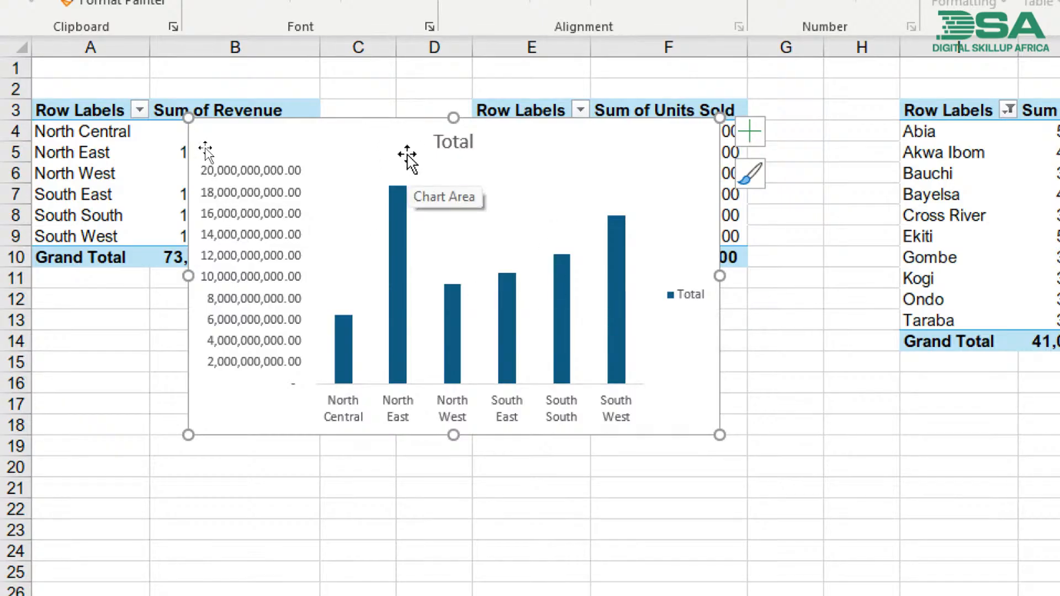
- Delete the Total legend from the regional revenue chart
{"action": "left_click", "coordinate": [685, 297]}
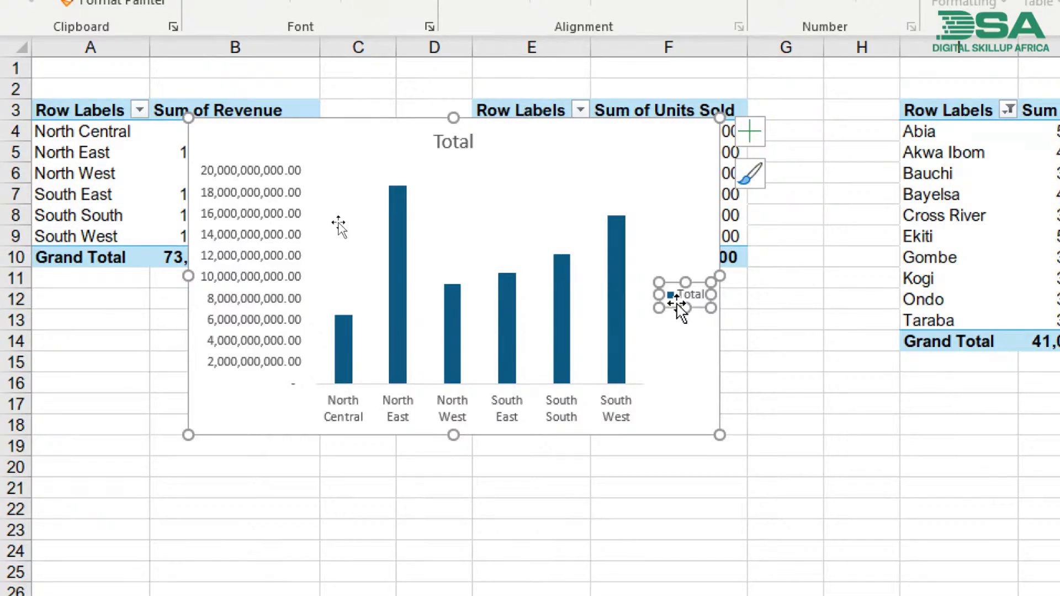
{"action": "key", "text": "Delete"}
{"action": "mouse_move", "coordinate": [678, 304]}
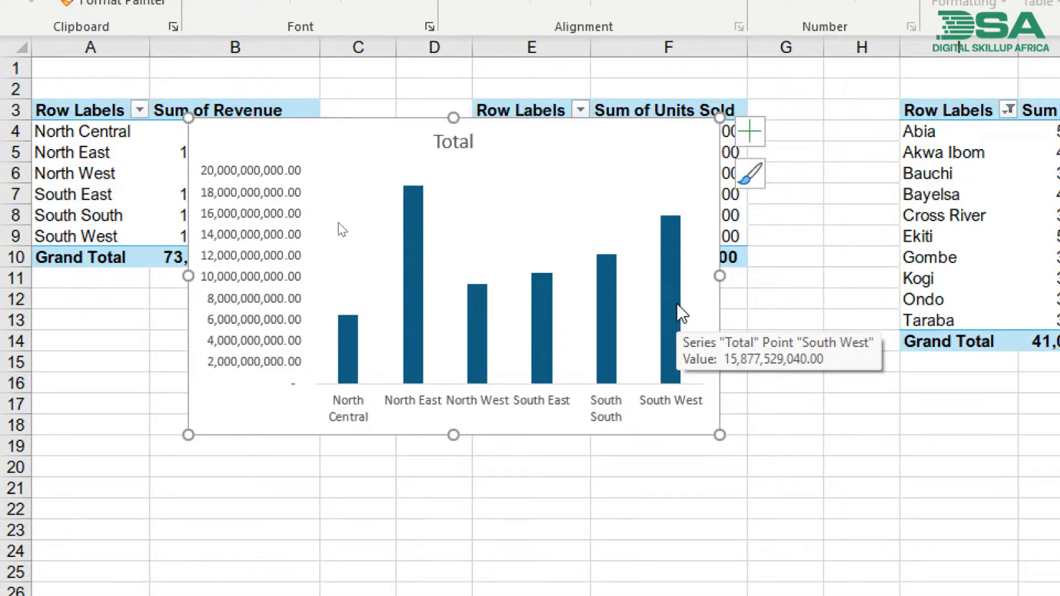
- Replace the regional revenue chart's title with "Revenue by Regions"
{"action": "left_click", "coordinate": [448, 145]}
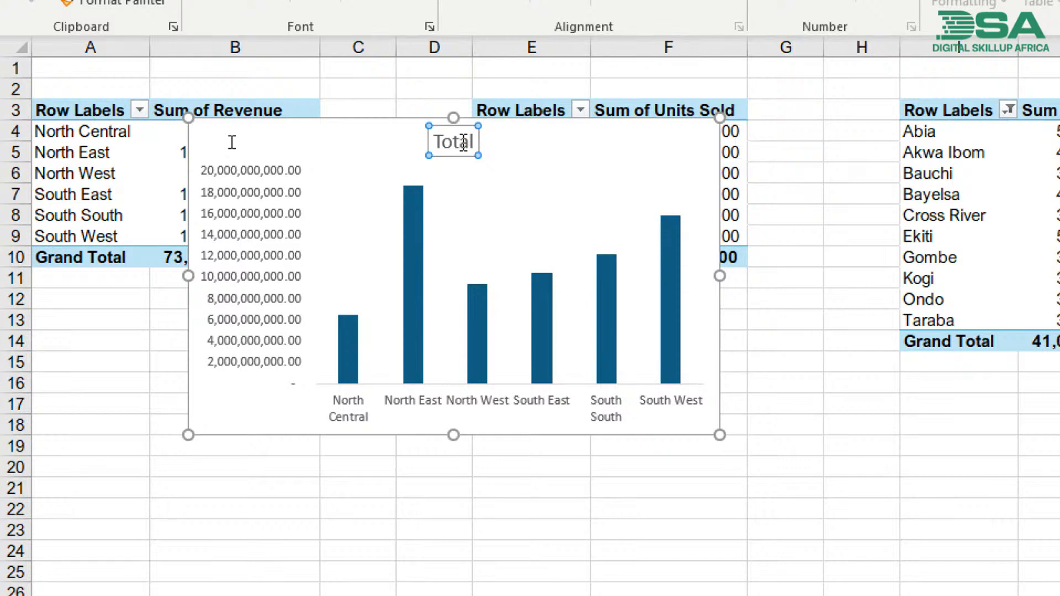
{"action": "double_click", "coordinate": [463, 142]}
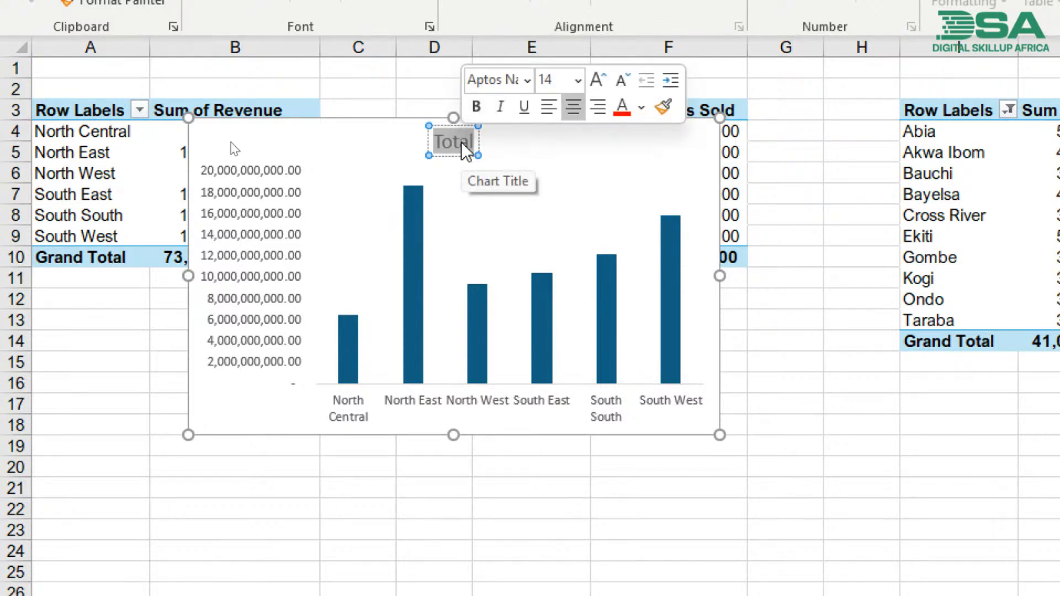
{"action": "type", "text": "Reven"}
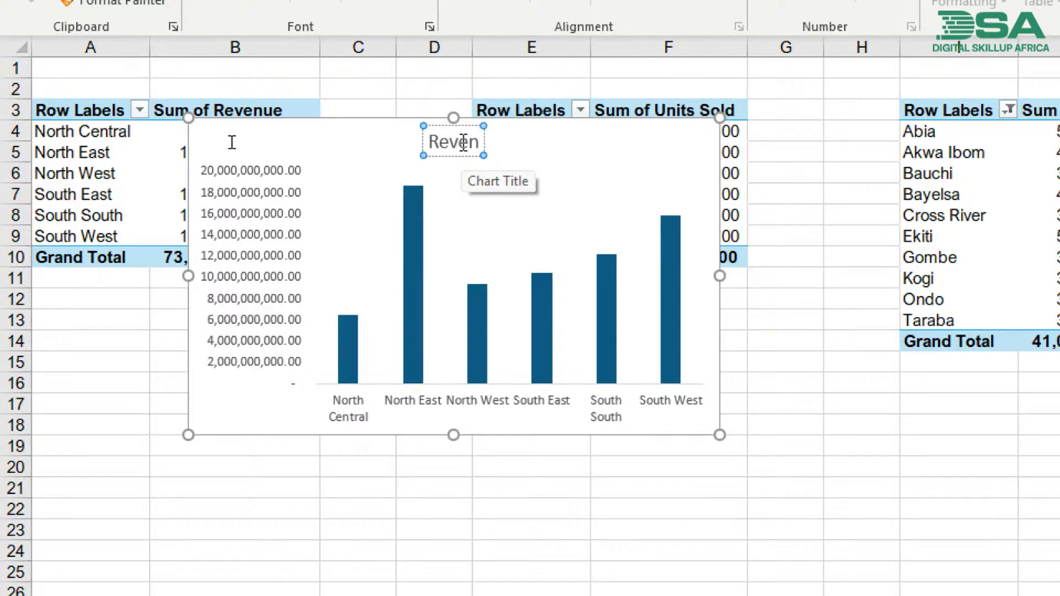
{"action": "type", "text": "ue"}
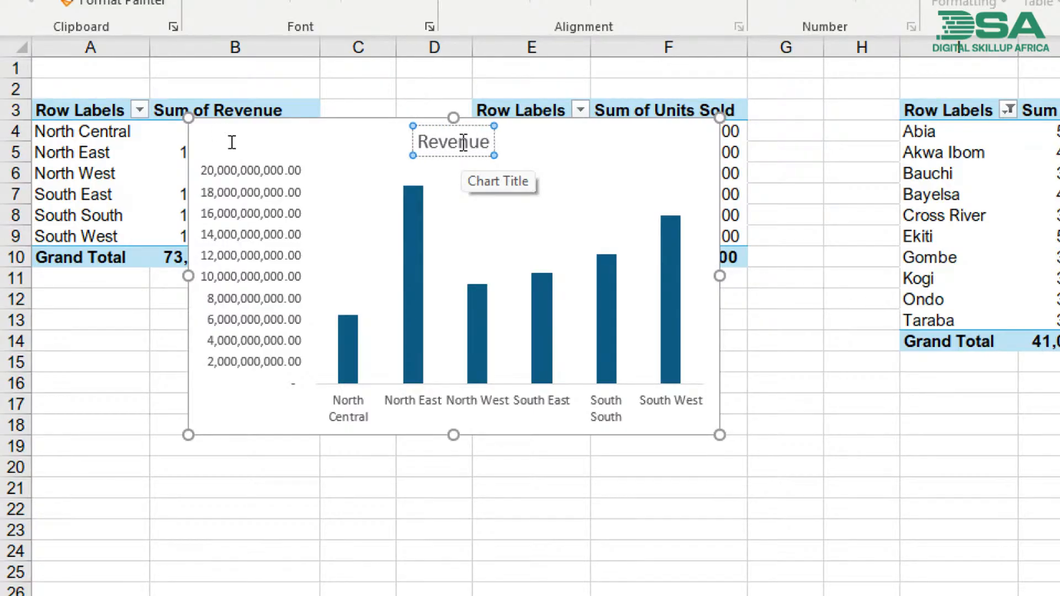
{"action": "type", "text": " by Regions"}
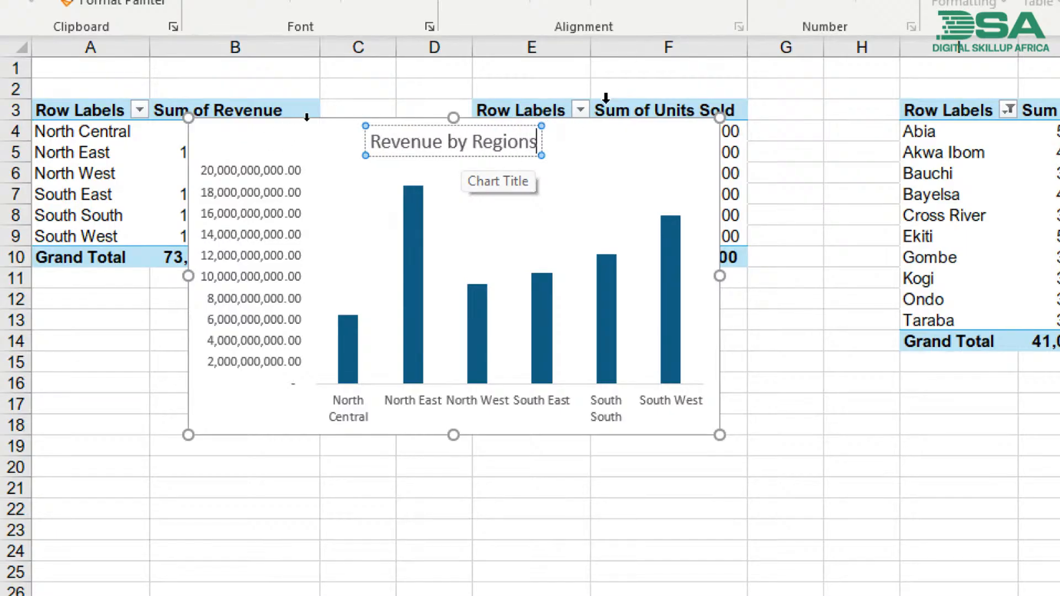
{"action": "left_click", "coordinate": [617, 129]}
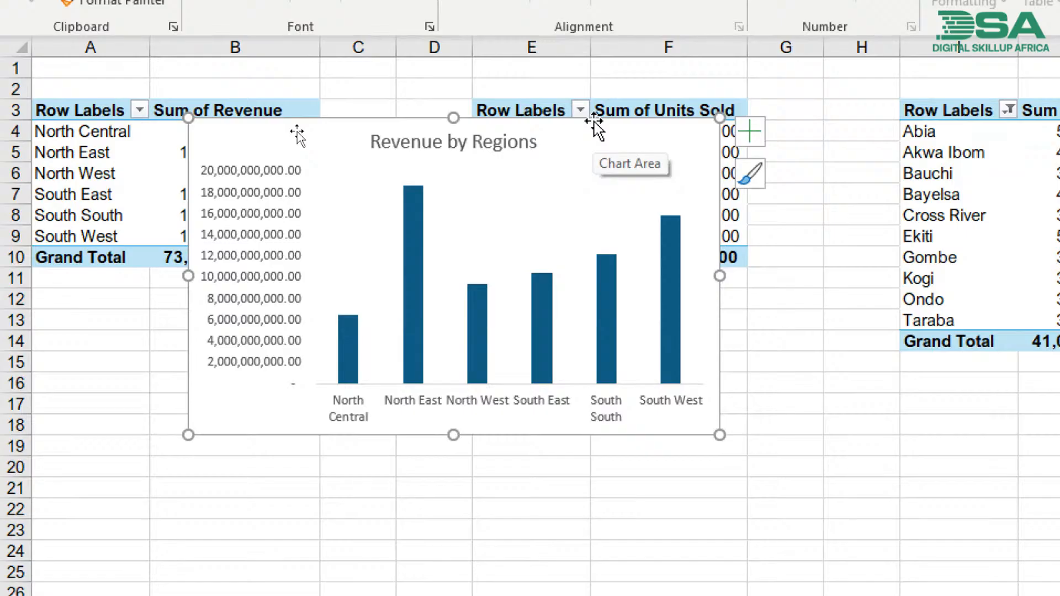
- Move the Revenue by Regions chart down so it starts at row 5 and delete its vertical value axis
{"action": "left_click_drag", "start_coordinate": [595, 127], "coordinate": [619, 134]}
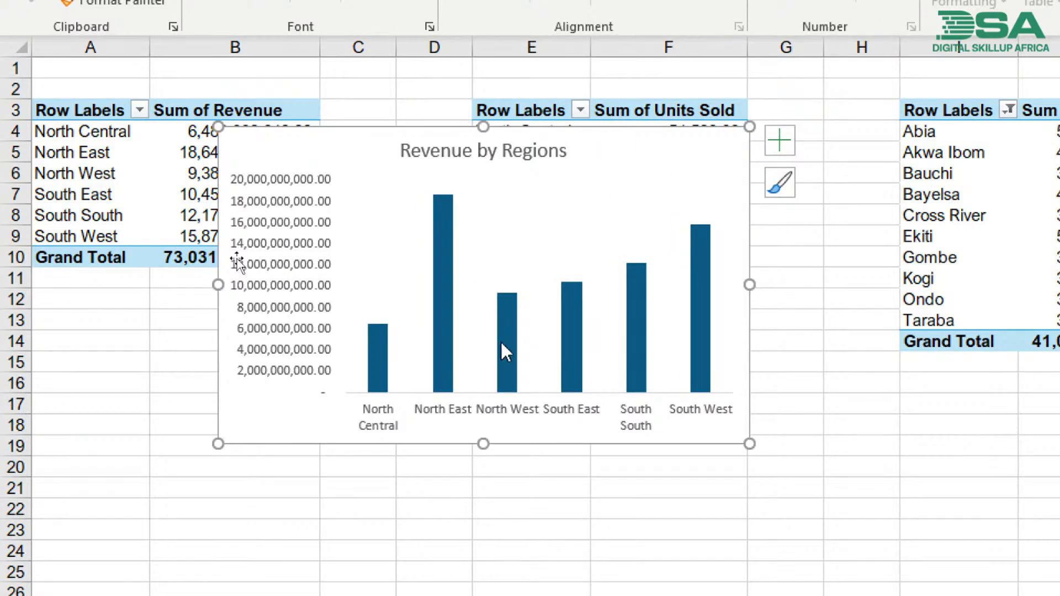
{"action": "left_click_drag", "start_coordinate": [372, 133], "coordinate": [422, 159]}
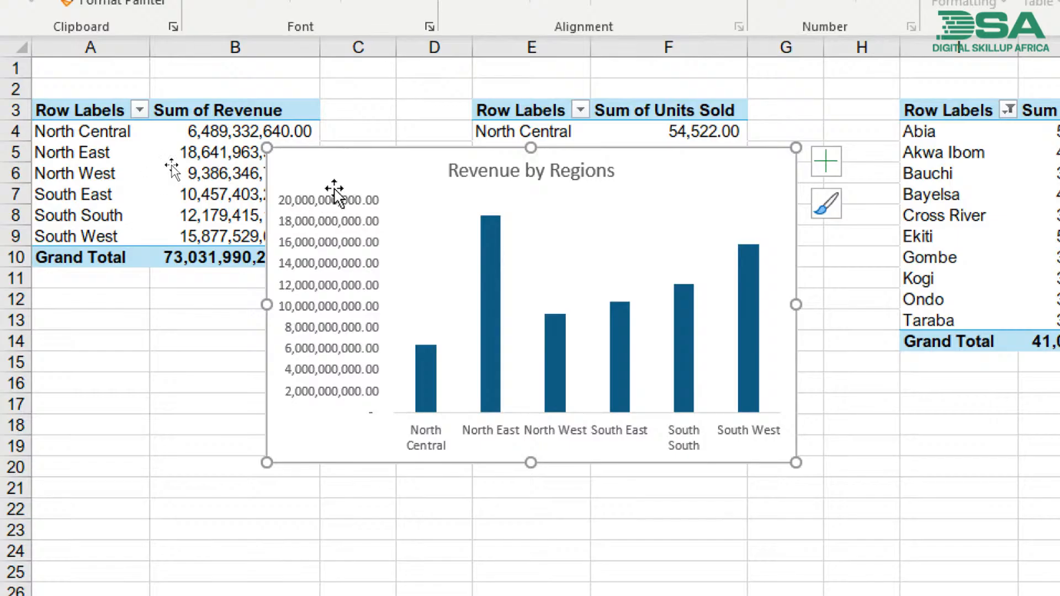
{"action": "left_click", "coordinate": [342, 387]}
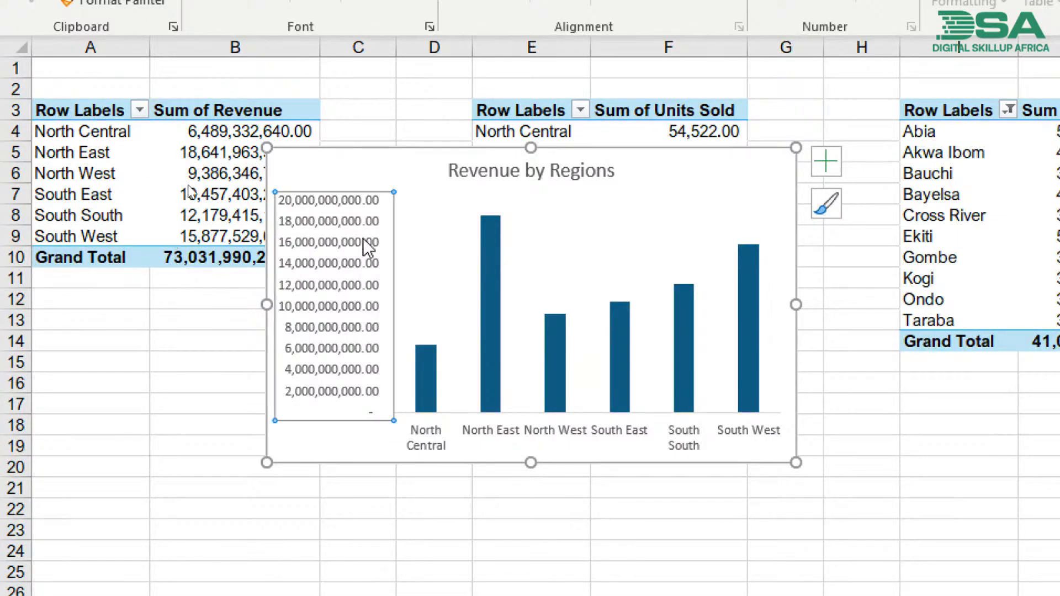
{"action": "mouse_move", "coordinate": [435, 375]}
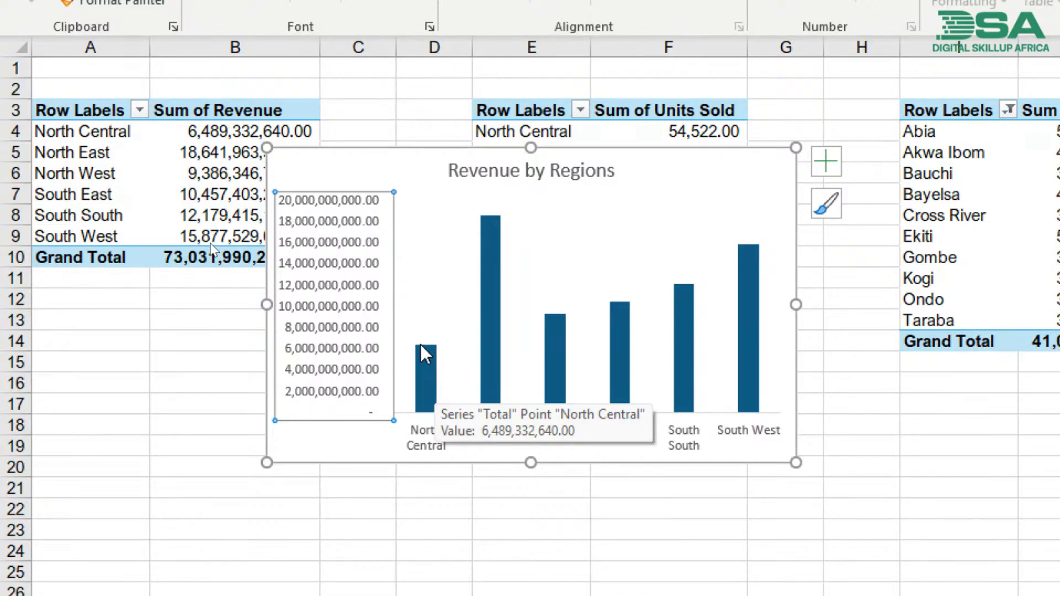
{"action": "left_click_drag", "start_coordinate": [416, 339], "coordinate": [443, 340]}
{"action": "left_click_drag", "start_coordinate": [469, 204], "coordinate": [508, 202]}
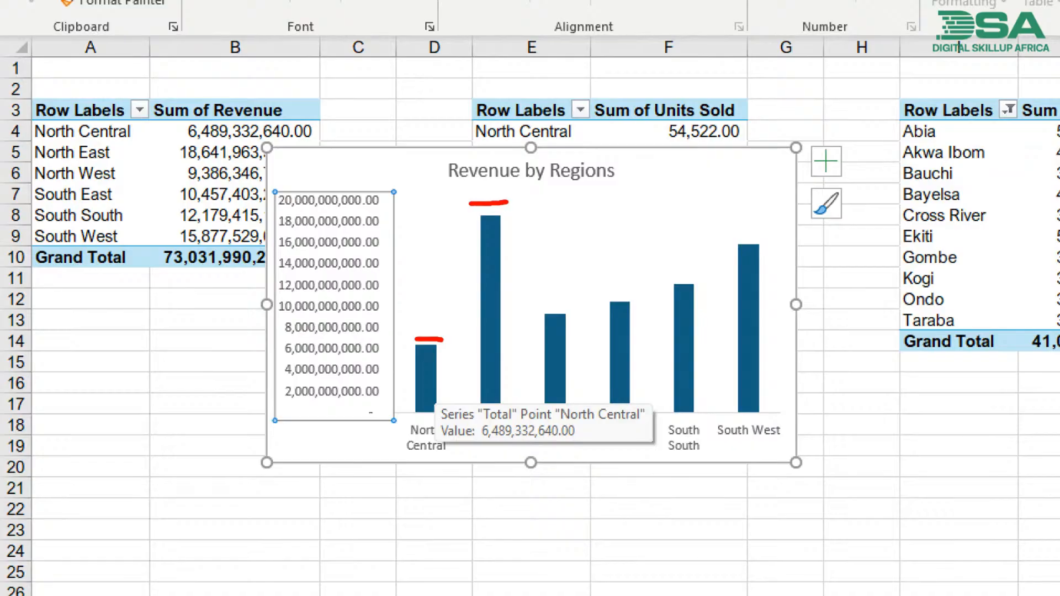
{"action": "mouse_move", "coordinate": [537, 309]}
{"action": "left_mouse_down"}
{"action": "mouse_move", "coordinate": [707, 273]}
{"action": "mouse_move", "coordinate": [775, 230]}
{"action": "left_mouse_up"}
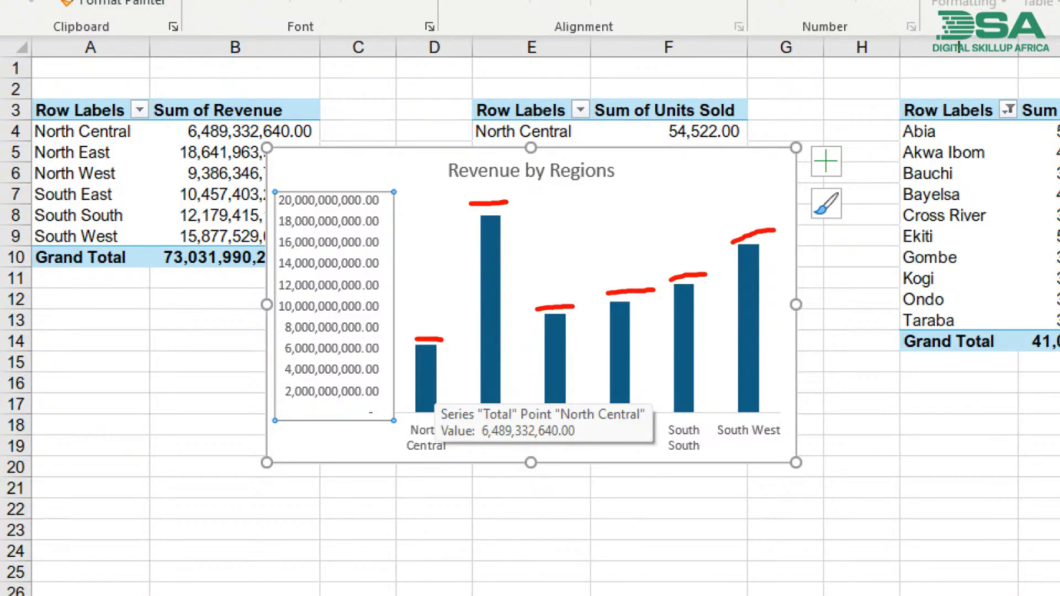
{"action": "key", "text": "Escape"}
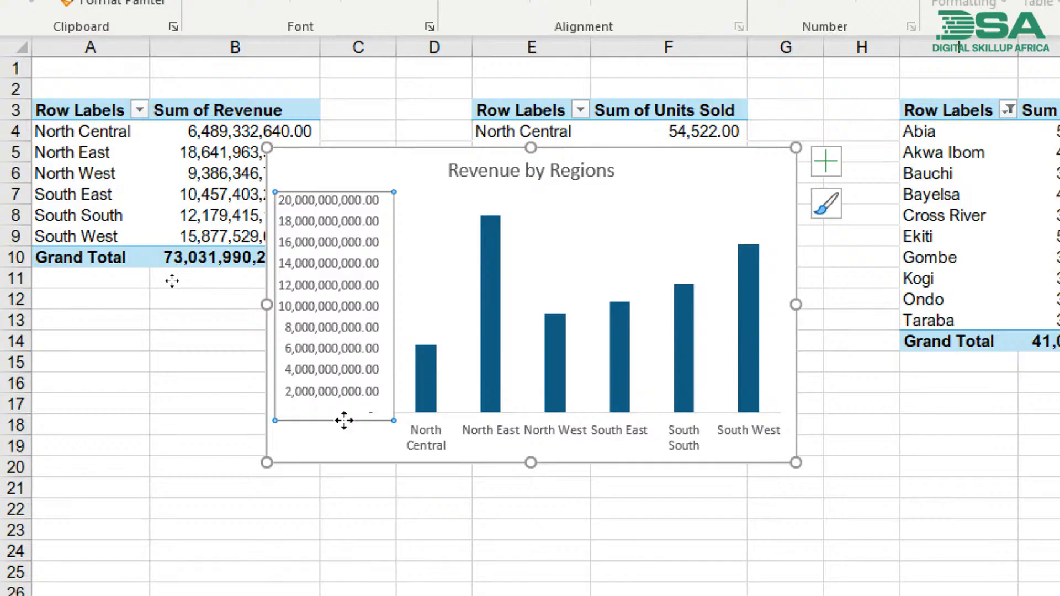
{"action": "key", "text": "Delete"}
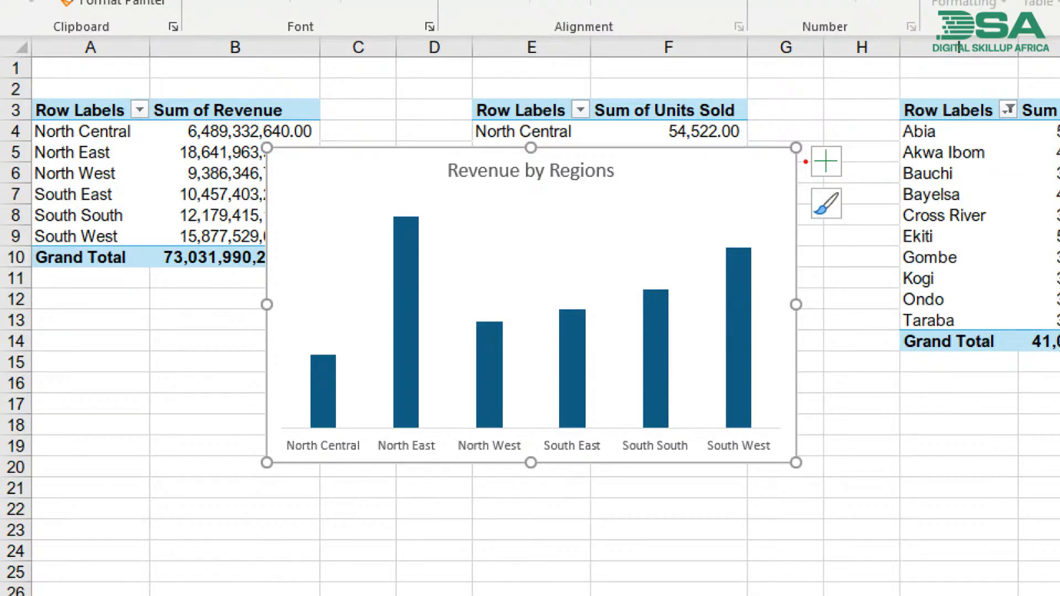
- Add data labels to the Revenue by Regions chart and move the chart clear of the Sum of Revenue pivot table
{"action": "mouse_move", "coordinate": [804, 144]}
{"action": "left_mouse_down"}
{"action": "mouse_move", "coordinate": [810, 180]}
{"action": "mouse_move", "coordinate": [835, 182]}
{"action": "mouse_move", "coordinate": [855, 164]}
{"action": "mouse_move", "coordinate": [853, 138]}
{"action": "mouse_move", "coordinate": [804, 145]}
{"action": "left_mouse_up"}
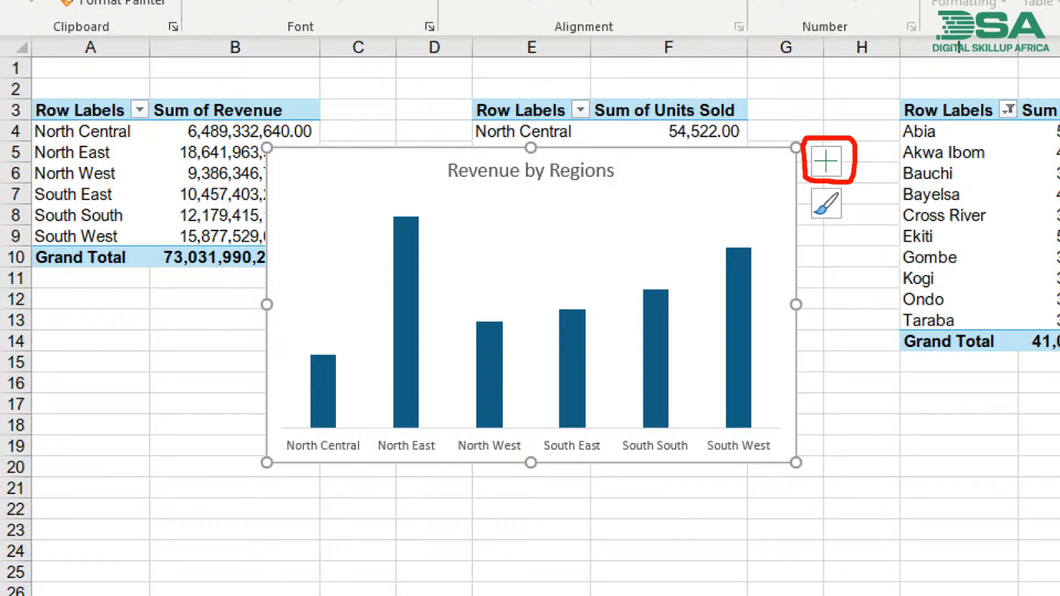
{"action": "left_click", "coordinate": [817, 158]}
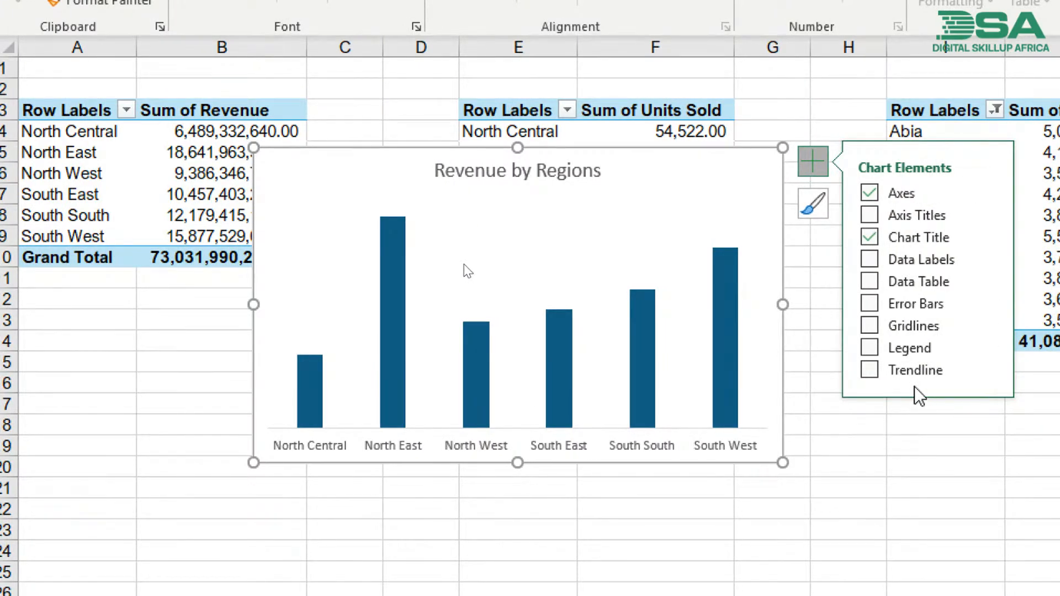
{"action": "left_click", "coordinate": [875, 353]}
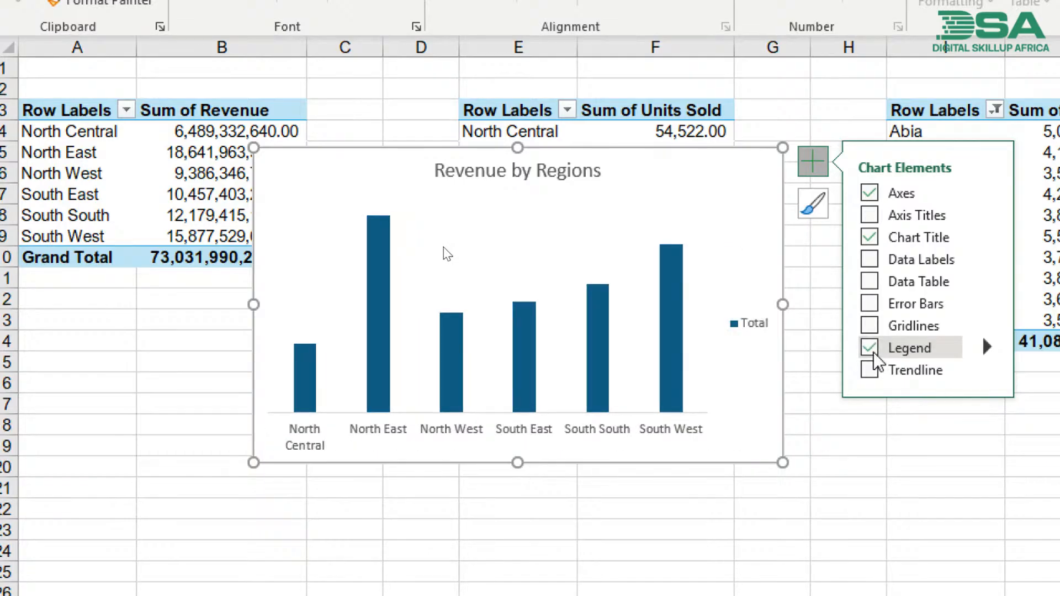
{"action": "left_click", "coordinate": [873, 353]}
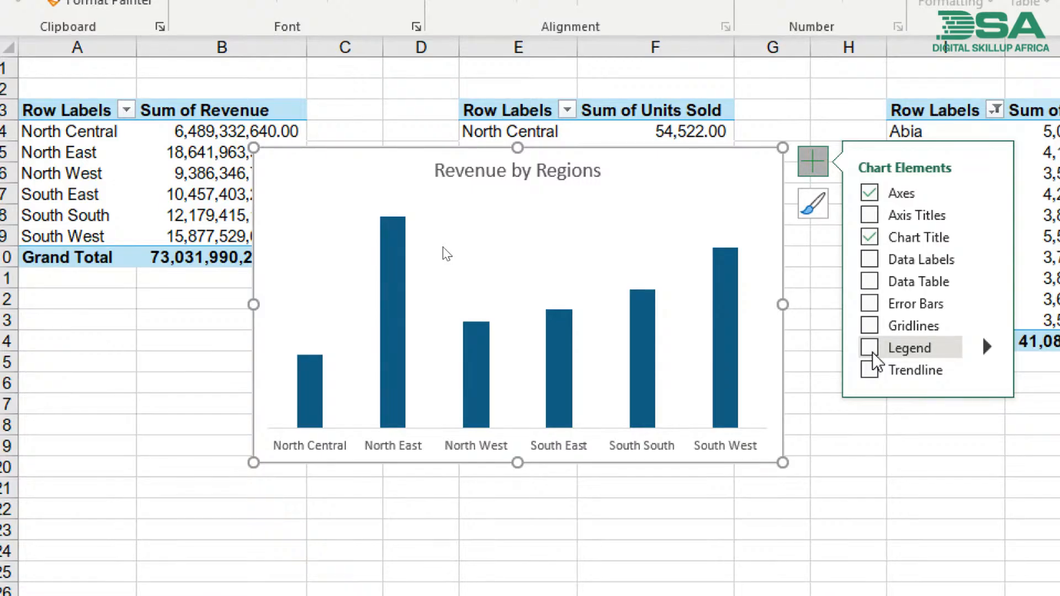
{"action": "left_click", "coordinate": [871, 257]}
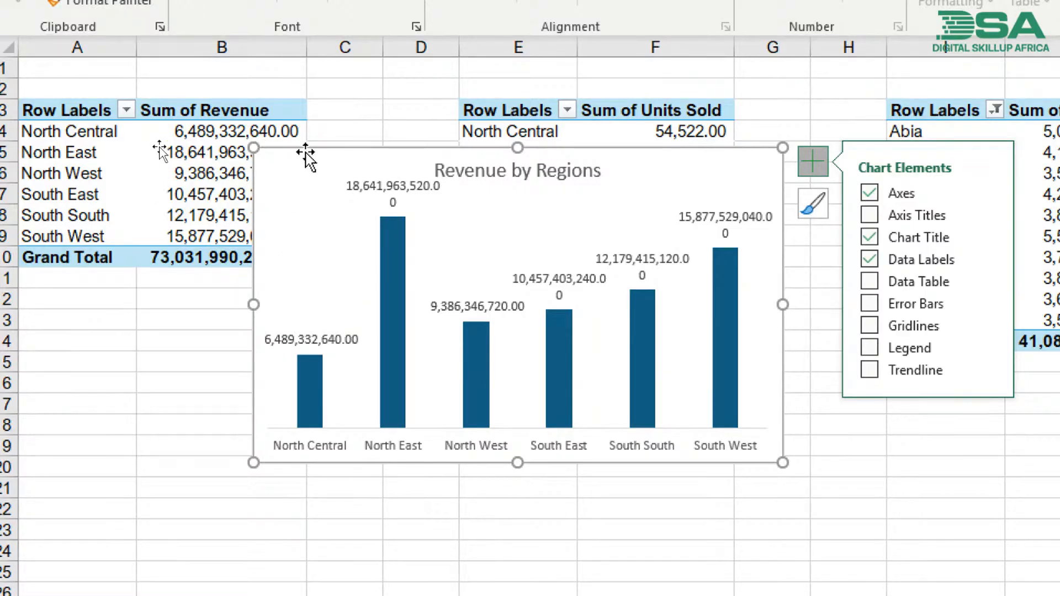
{"action": "left_click_drag", "start_coordinate": [303, 153], "coordinate": [256, 154]}
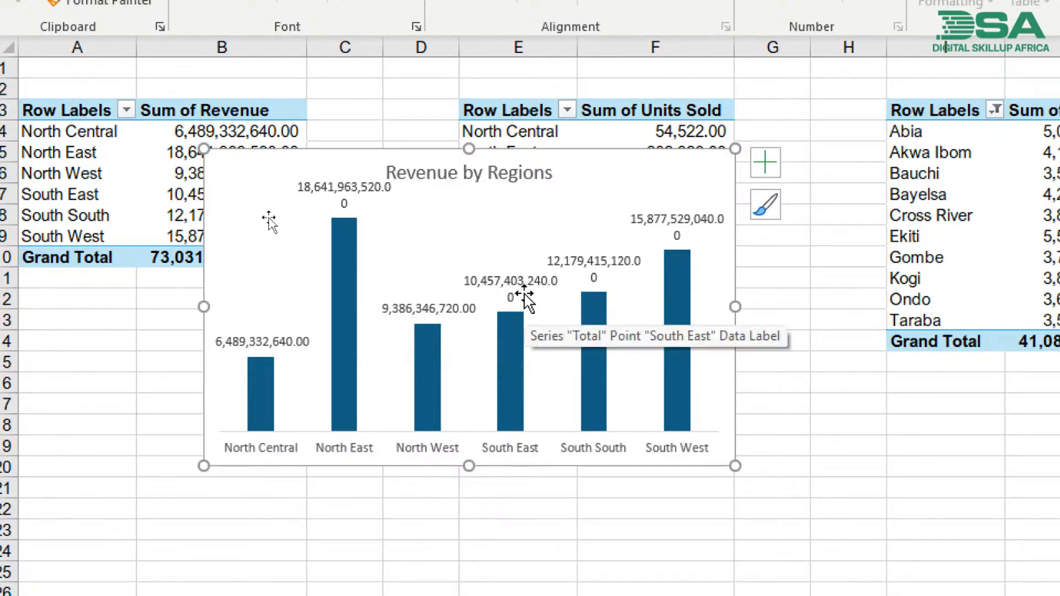
{"action": "mouse_move", "coordinate": [407, 154]}
{"action": "left_mouse_down"}
{"action": "mouse_move", "coordinate": [539, 184]}
{"action": "mouse_move", "coordinate": [530, 182]}
{"action": "left_mouse_up"}
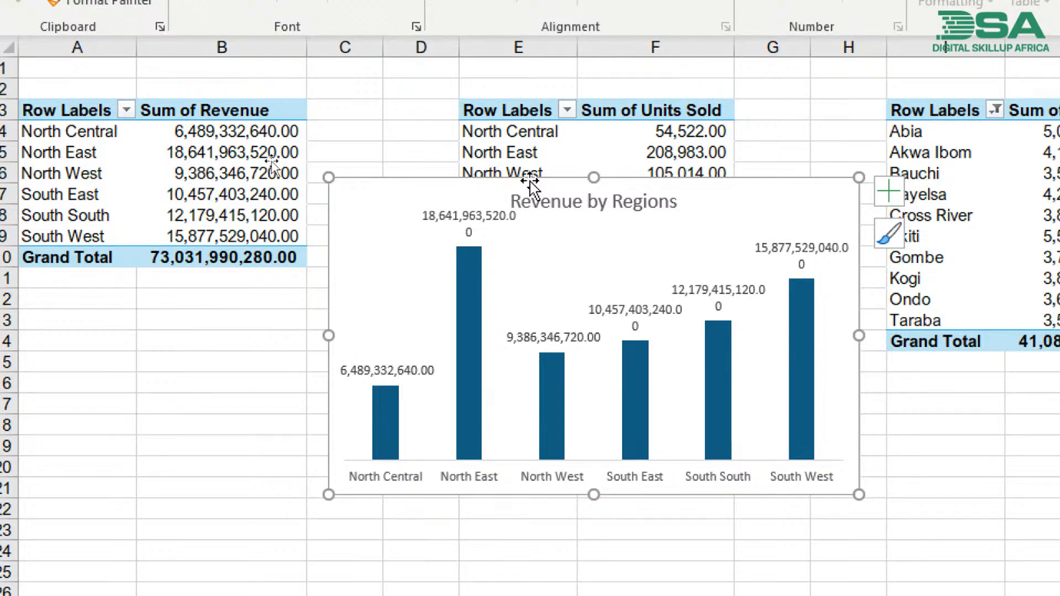
- Enter the note "Custom Formatting" in cell A14 below the revenue pivot table
{"action": "left_click", "coordinate": [89, 337]}
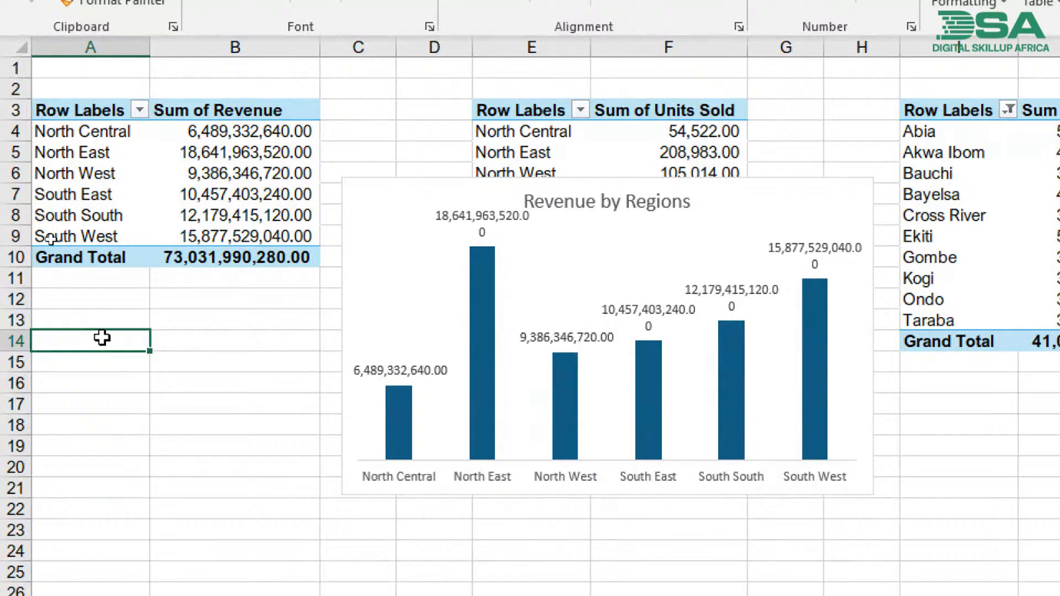
{"action": "type", "text": "Custom Formatting"}
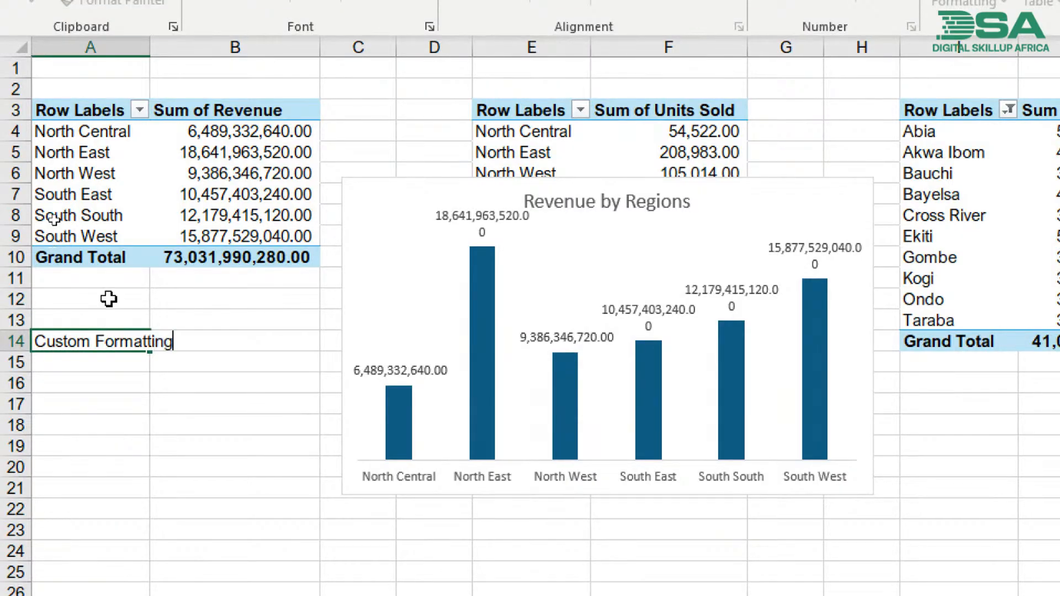
{"action": "key", "text": "Return"}
{"action": "left_click", "coordinate": [132, 335]}
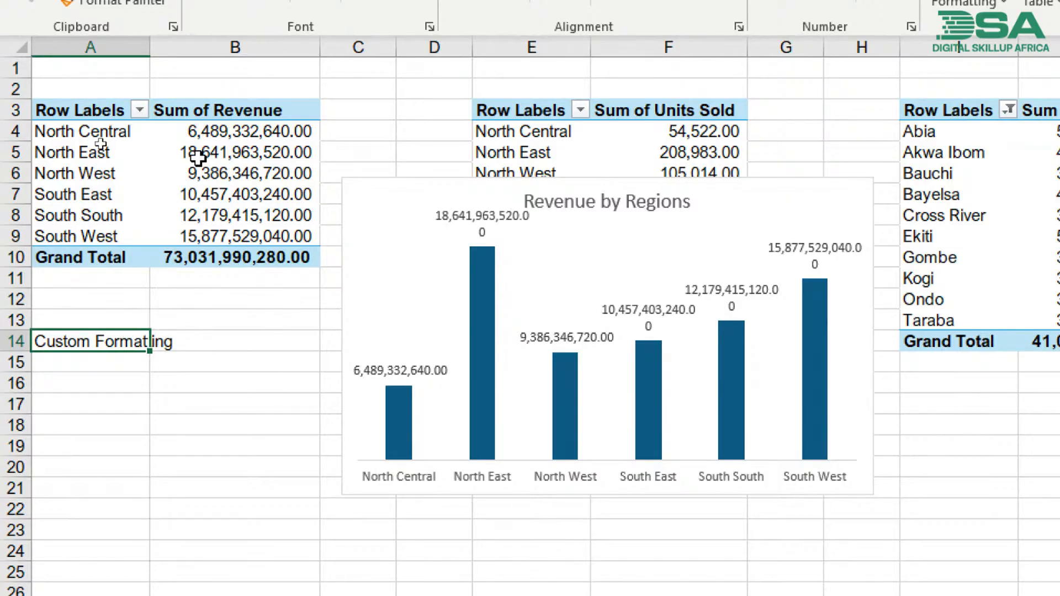
- Move the Revenue by Regions chart further from the revenue figures so it starts over column D at row 9
{"action": "left_click", "coordinate": [203, 139]}
{"action": "left_click_drag", "start_coordinate": [203, 145], "coordinate": [210, 252]}
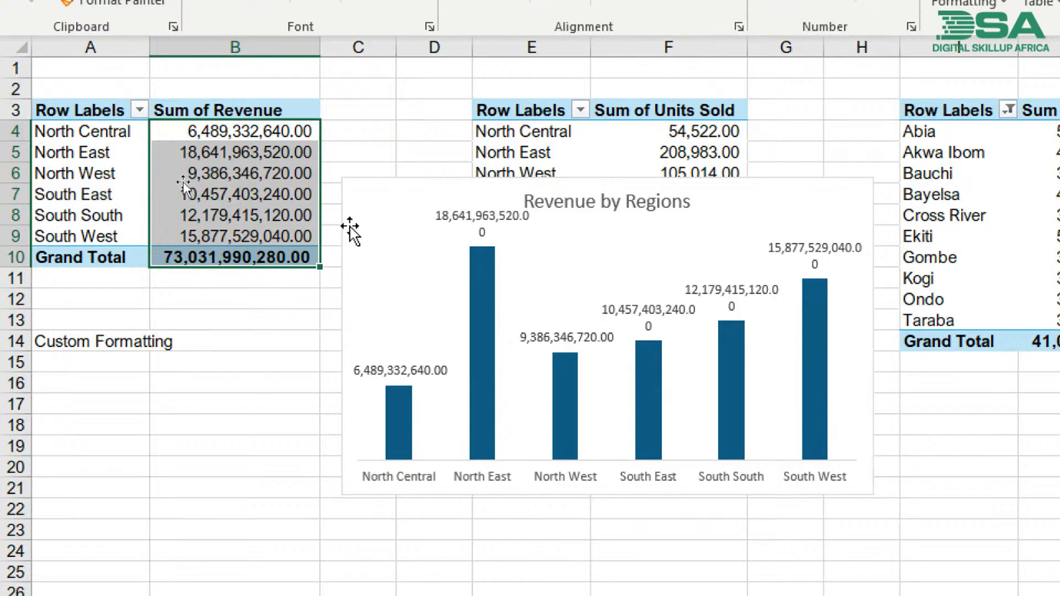
{"action": "left_click_drag", "start_coordinate": [399, 195], "coordinate": [483, 242]}
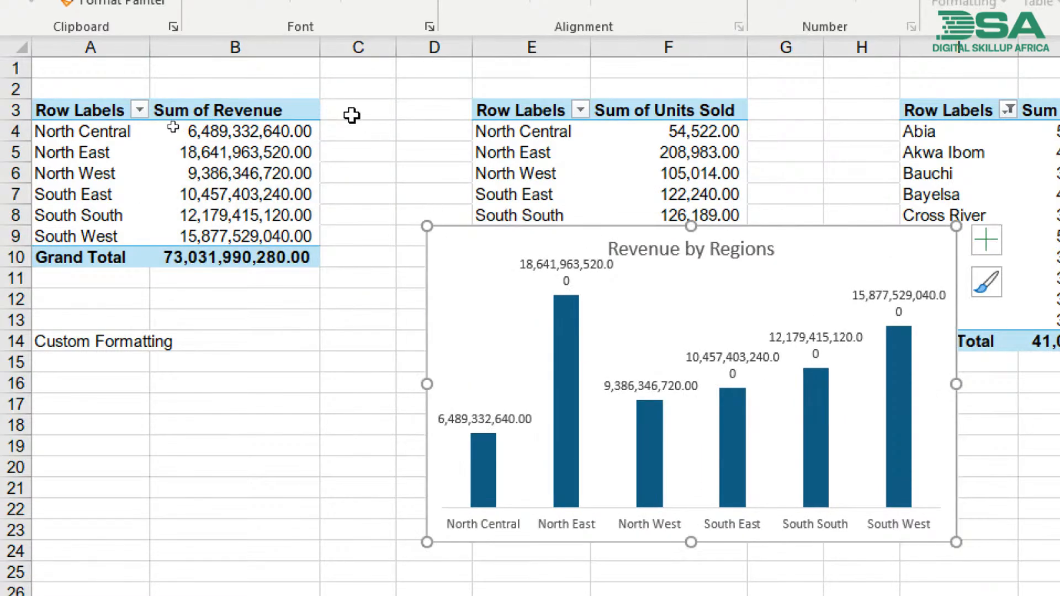
- Enter the abbreviated North Central revenue as "6bn" in cell C4
{"action": "left_click", "coordinate": [288, 131]}
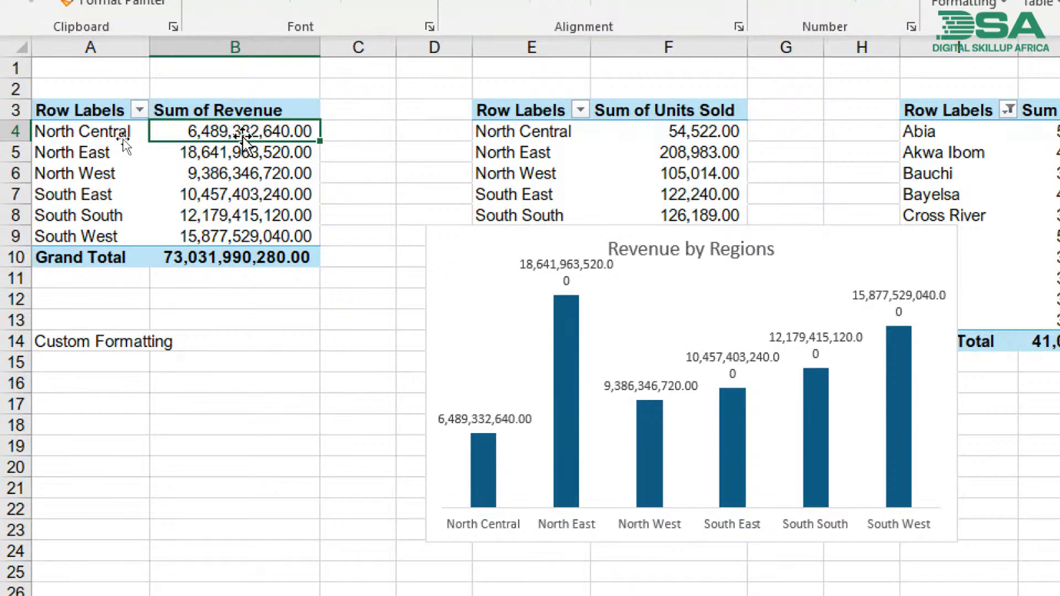
{"action": "left_click", "coordinate": [354, 131]}
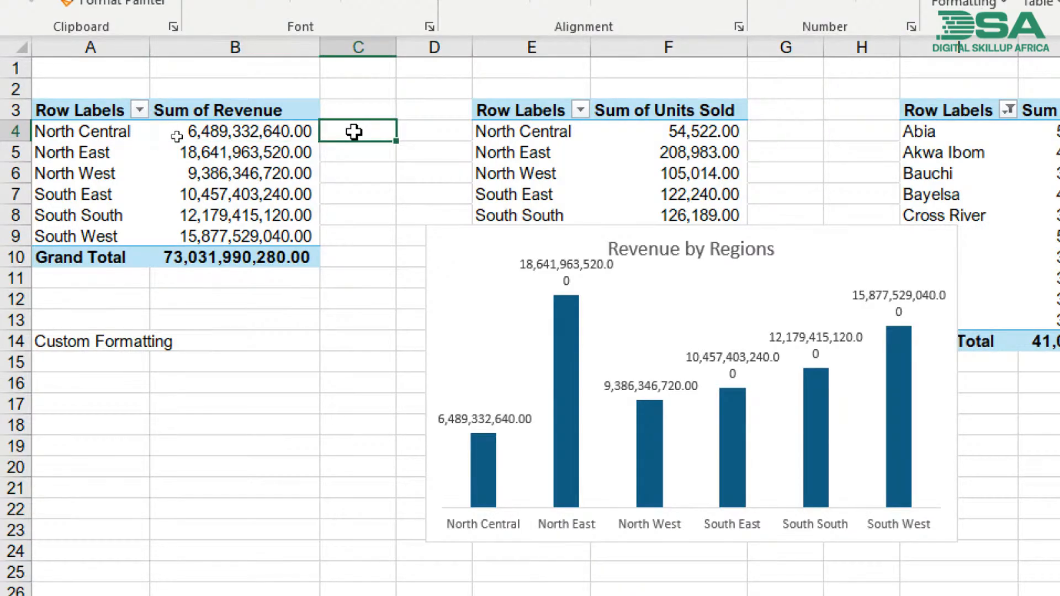
{"action": "type", "text": "6bn"}
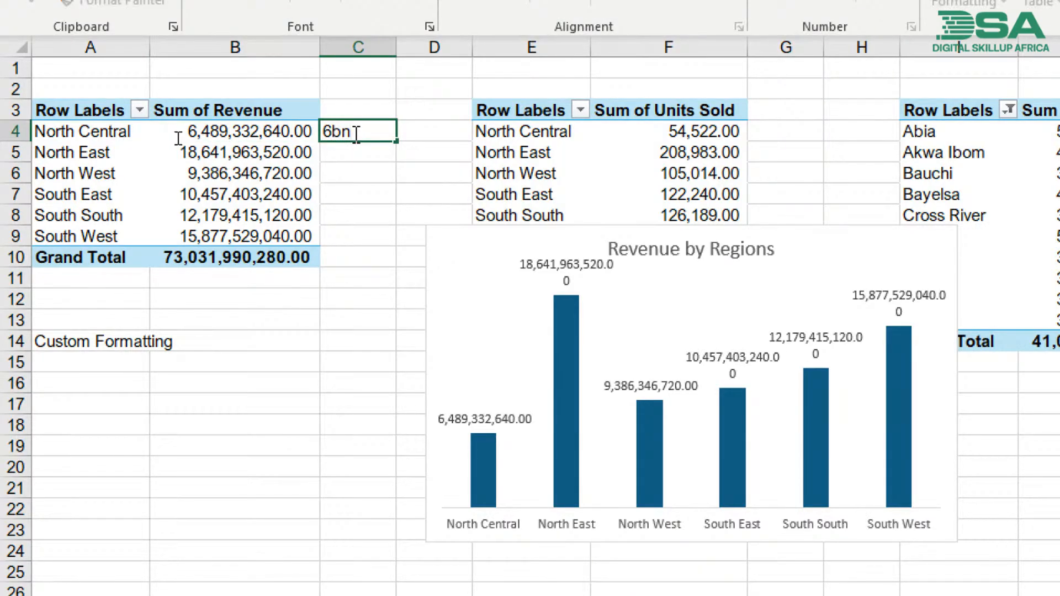
{"action": "key", "text": "Return"}
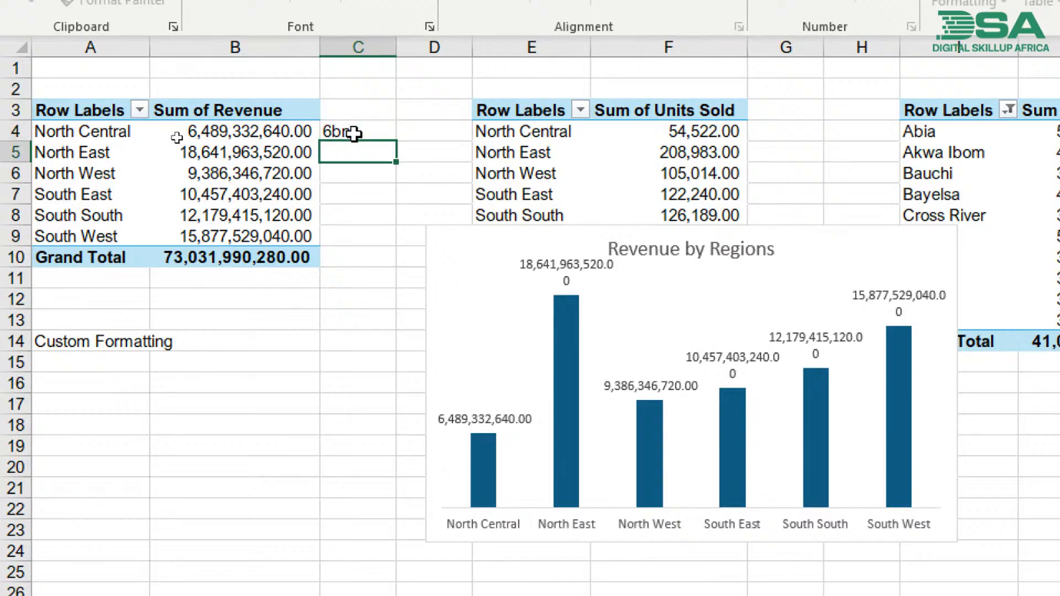
{"action": "left_click", "coordinate": [333, 256]}
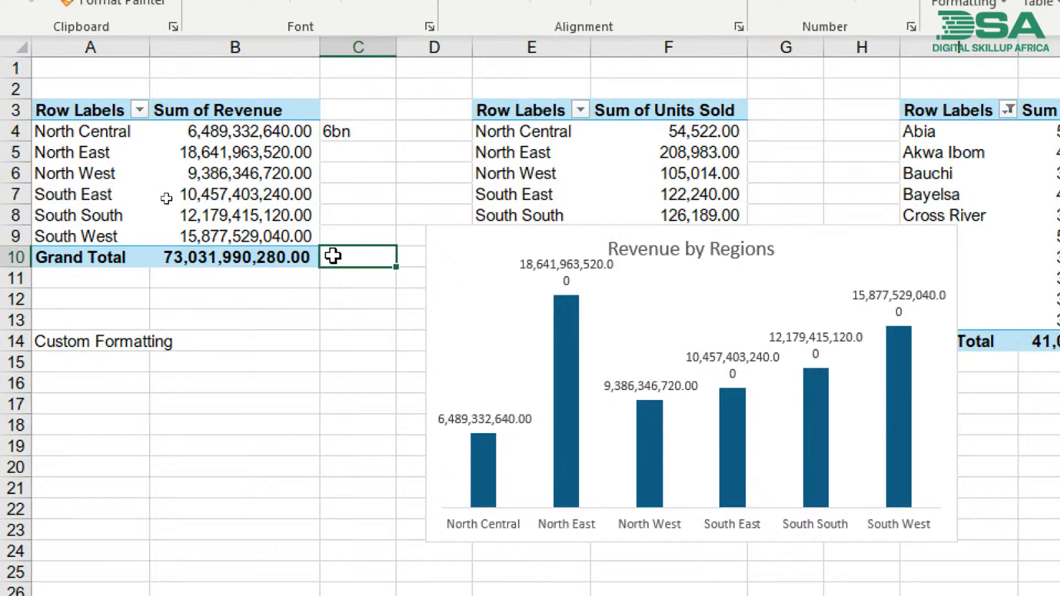
- Replace the abbreviated North Central revenue in cell C4 with "6.49bn"
{"action": "left_click", "coordinate": [342, 127]}
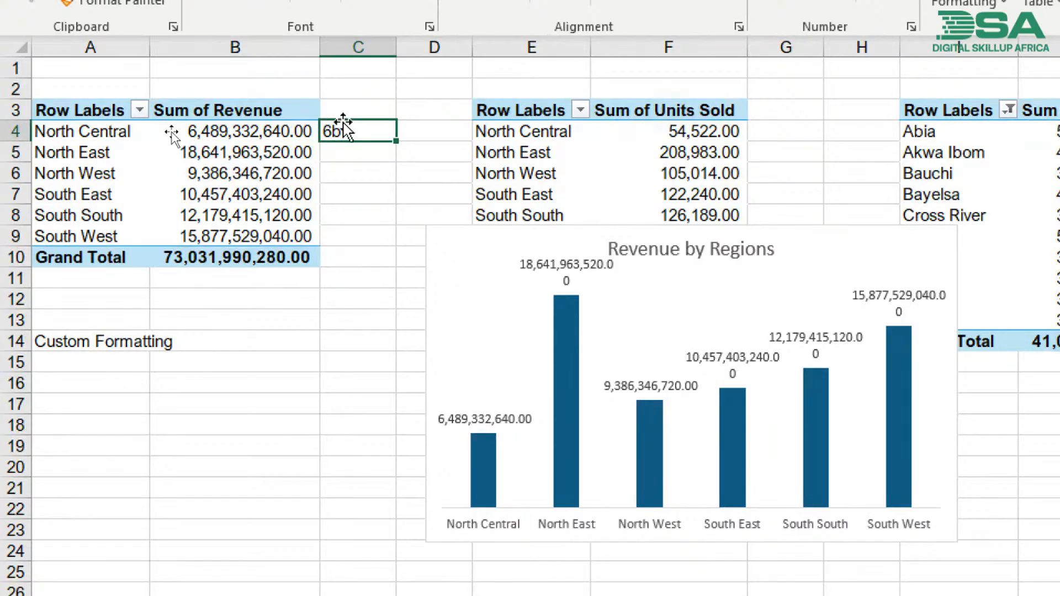
{"action": "type", "text": "6"}
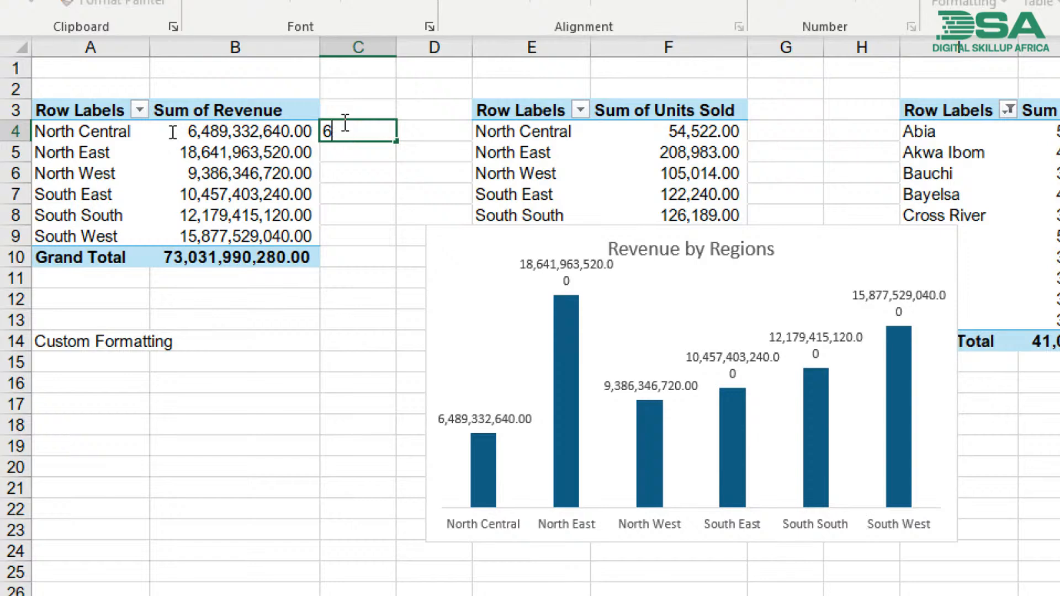
{"action": "type", "text": ".49bn"}
{"action": "key", "text": "Return"}
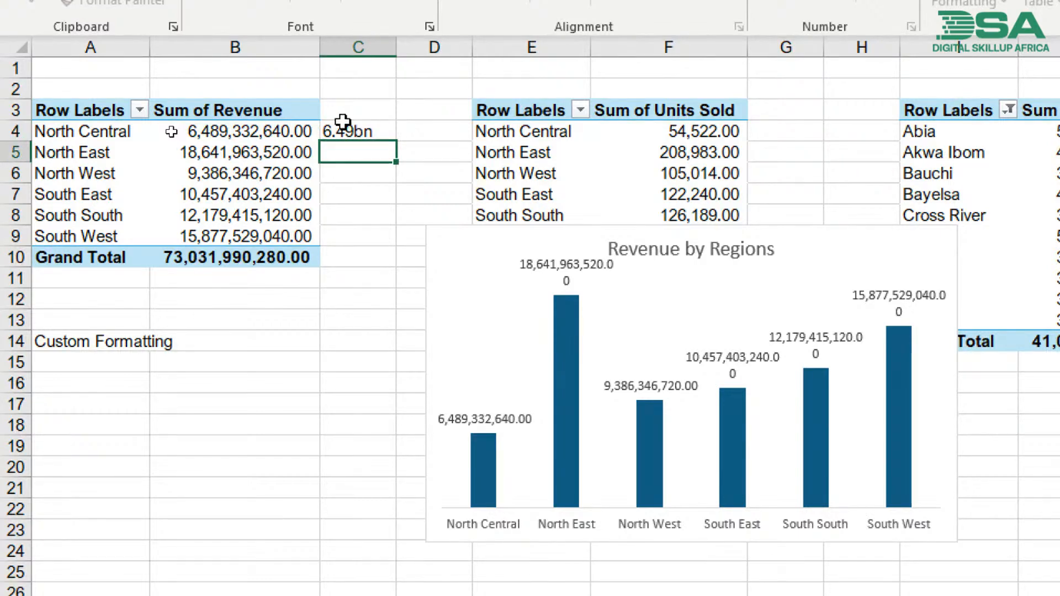
{"action": "left_click", "coordinate": [351, 255]}
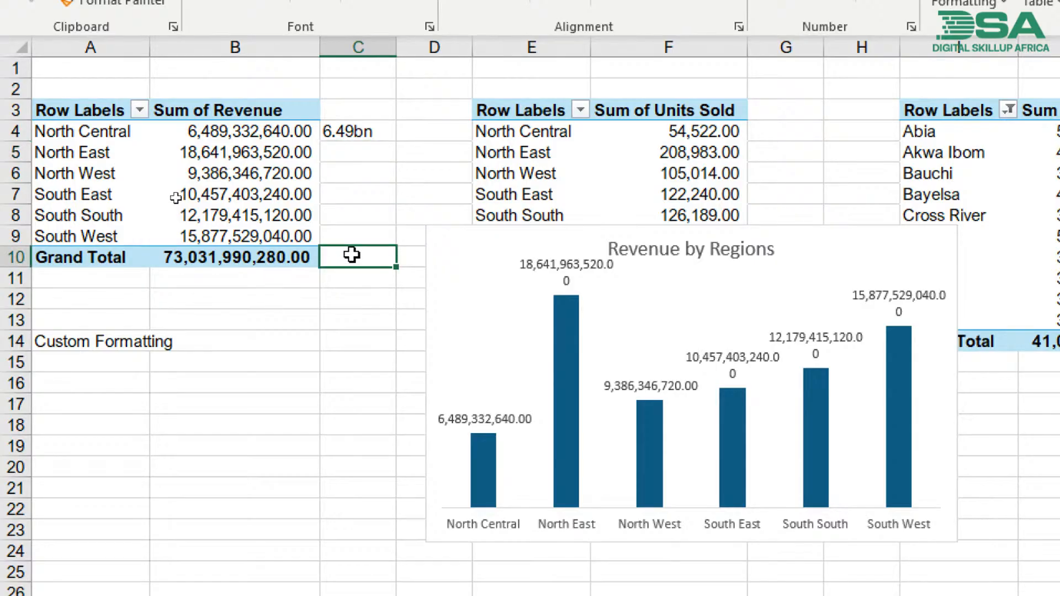
- Enter the abbreviated grand total revenue as "73.03bn" in cell C10
{"action": "type", "text": "73."}
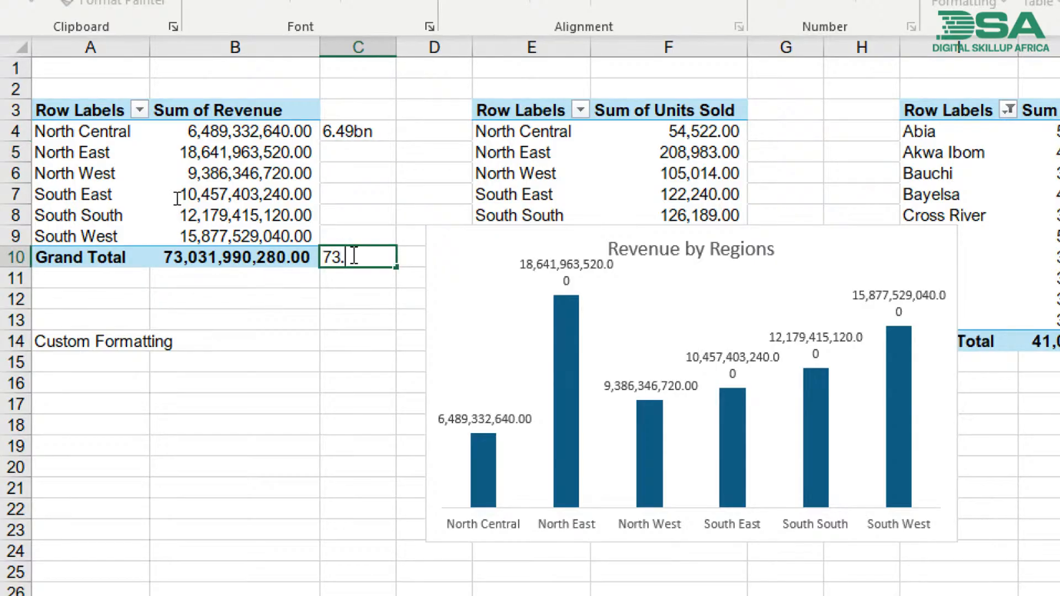
{"action": "type", "text": "03bn"}
{"action": "key", "text": "Return"}
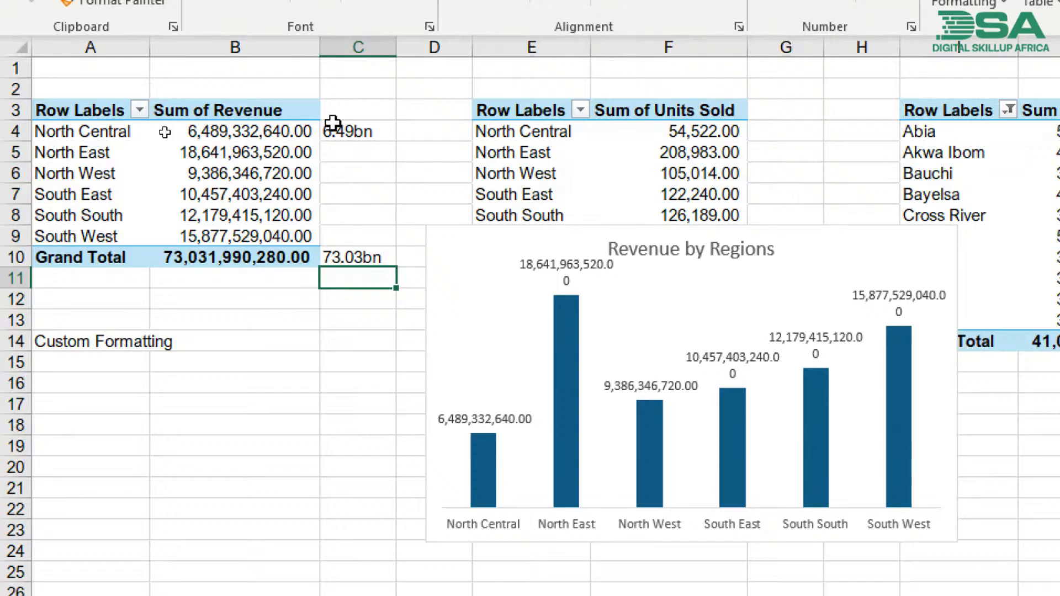
- Open the number format settings for the revenue values in B4:B10 and choose the Custom category
{"action": "left_click_drag", "start_coordinate": [250, 135], "coordinate": [234, 249]}
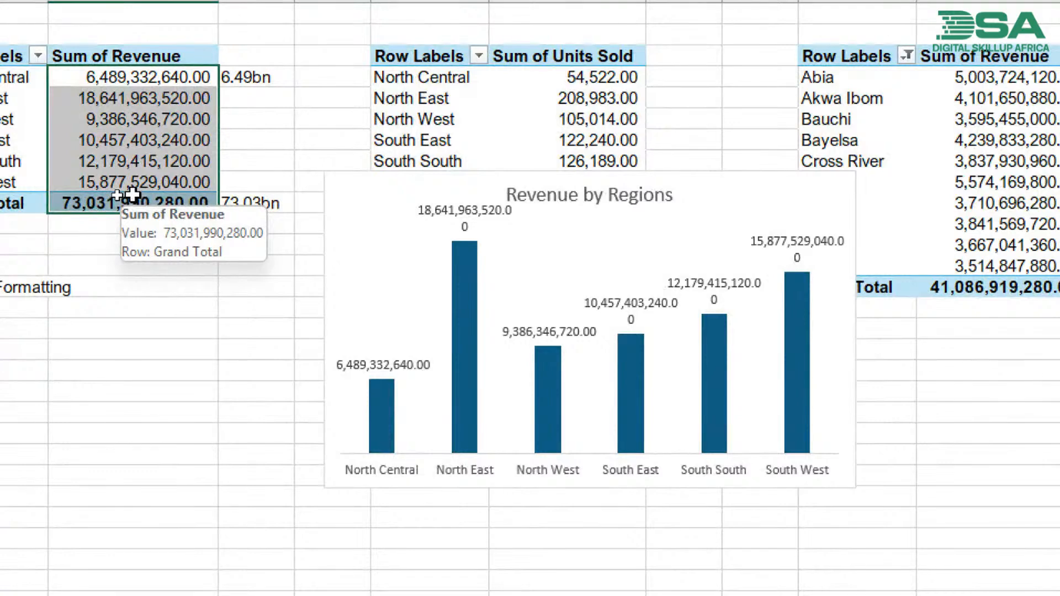
{"action": "right_click", "coordinate": [132, 194]}
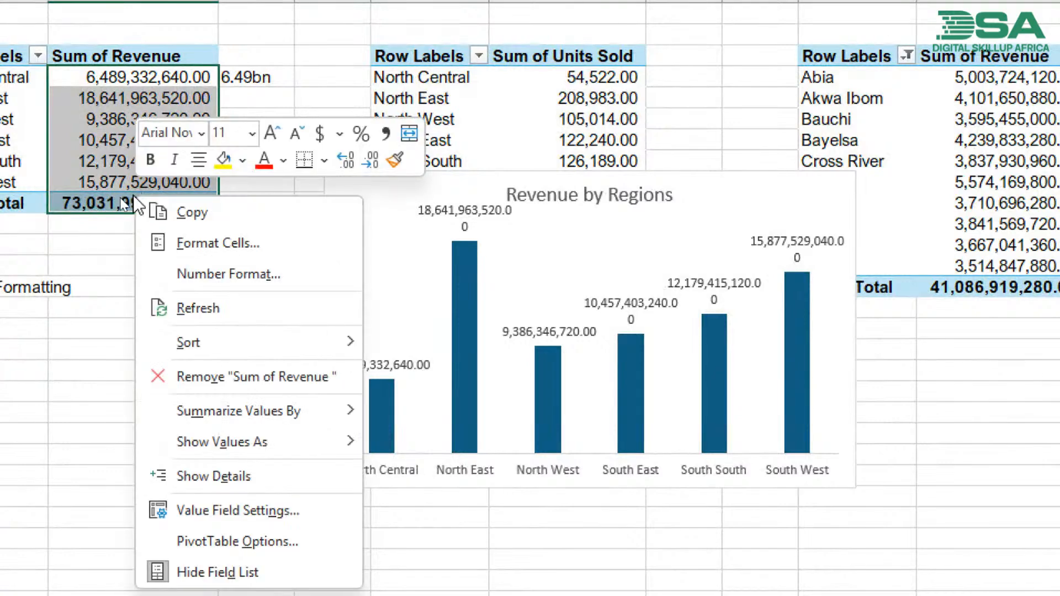
{"action": "left_click", "coordinate": [205, 283]}
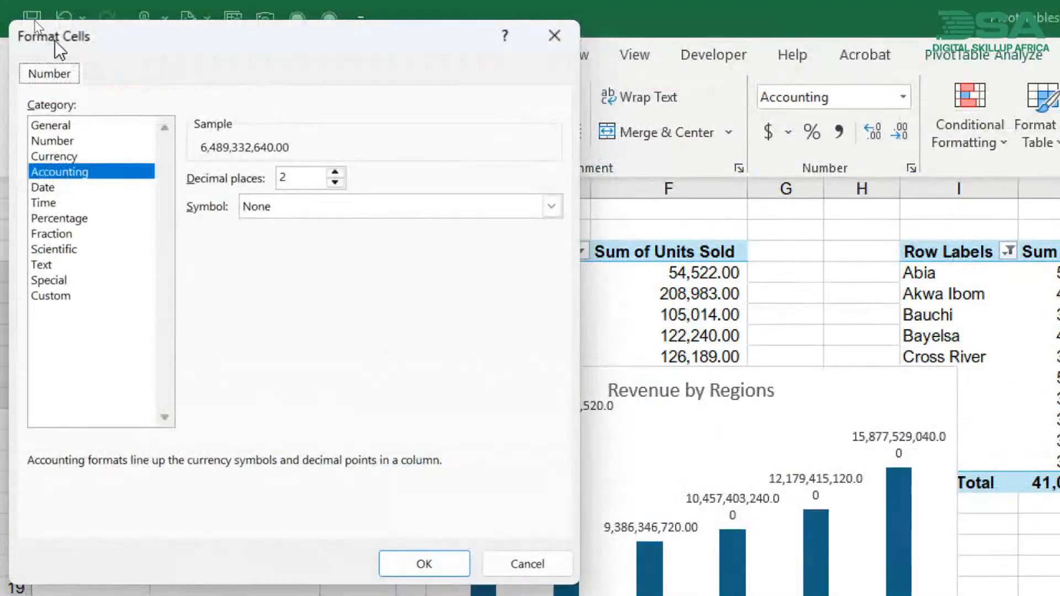
{"action": "left_click_drag", "start_coordinate": [95, 41], "coordinate": [438, 88]}
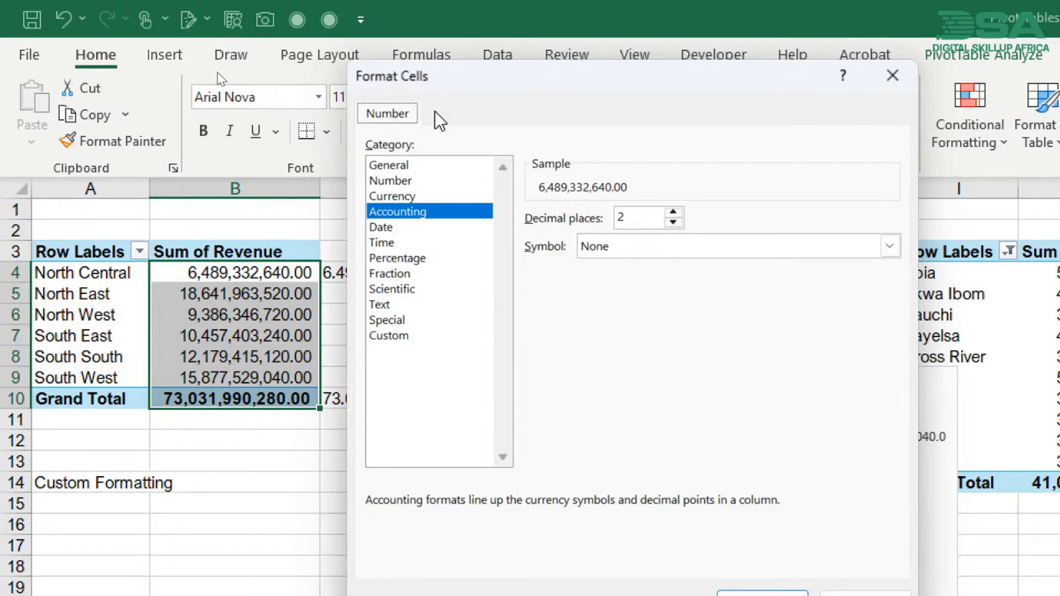
{"action": "left_click", "coordinate": [388, 337]}
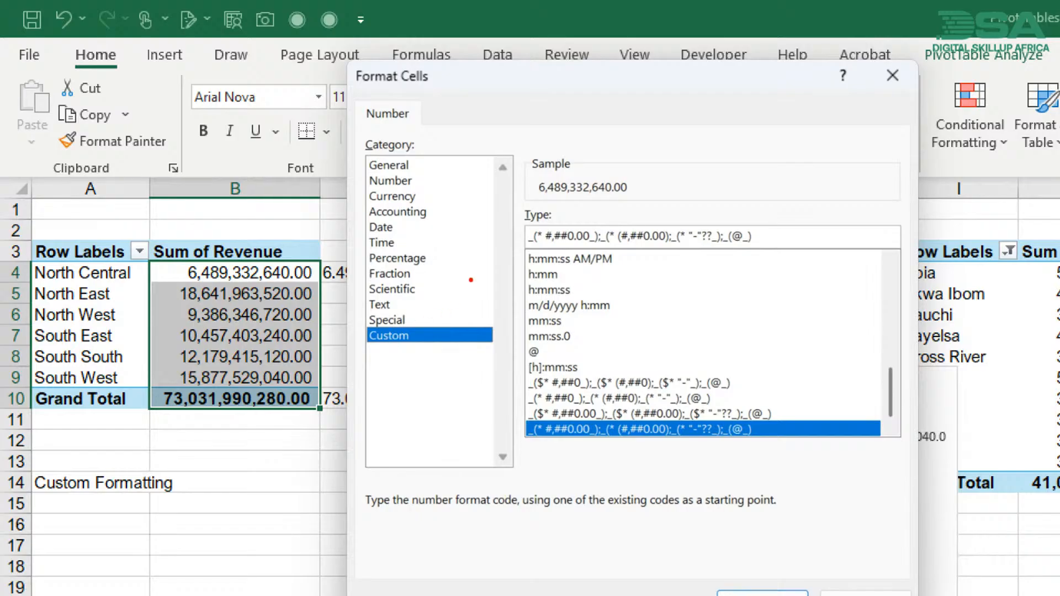
{"action": "mouse_move", "coordinate": [531, 198]}
{"action": "left_mouse_down"}
{"action": "mouse_move", "coordinate": [651, 189]}
{"action": "mouse_move", "coordinate": [569, 114]}
{"action": "mouse_move", "coordinate": [533, 197]}
{"action": "left_mouse_up"}
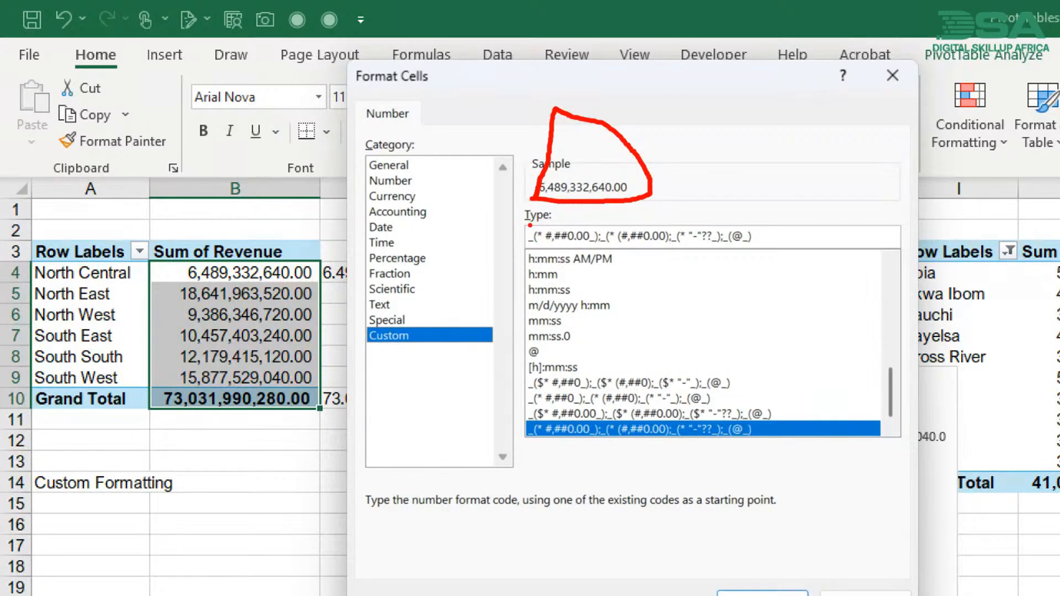
{"action": "mouse_move", "coordinate": [530, 225]}
{"action": "left_mouse_down"}
{"action": "mouse_move", "coordinate": [520, 249]}
{"action": "mouse_move", "coordinate": [690, 252]}
{"action": "mouse_move", "coordinate": [772, 233]}
{"action": "mouse_move", "coordinate": [702, 216]}
{"action": "mouse_move", "coordinate": [531, 227]}
{"action": "left_mouse_up"}
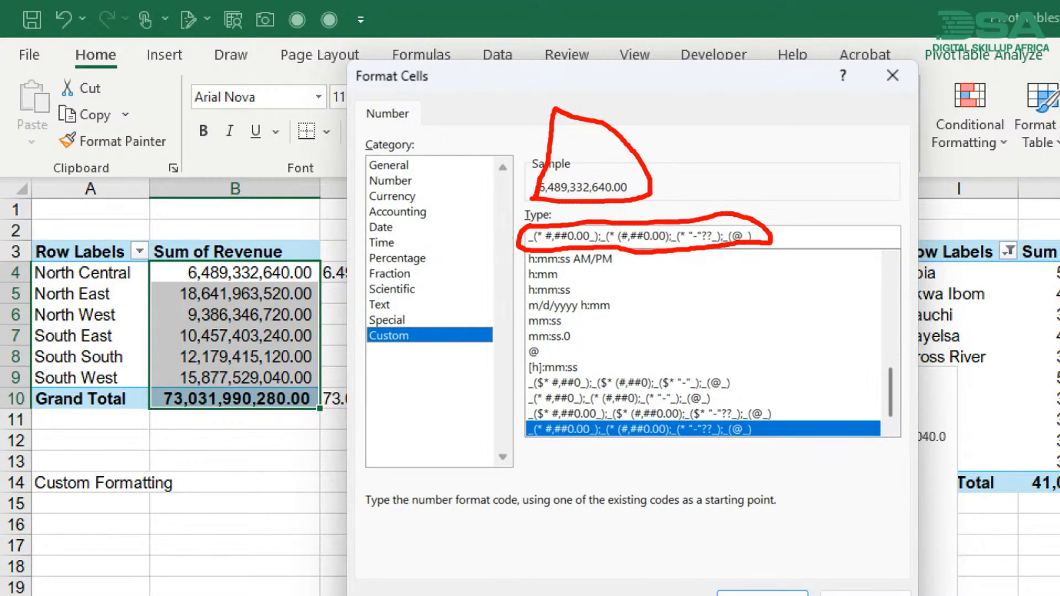
{"action": "left_click_drag", "start_coordinate": [602, 148], "coordinate": [672, 68]}
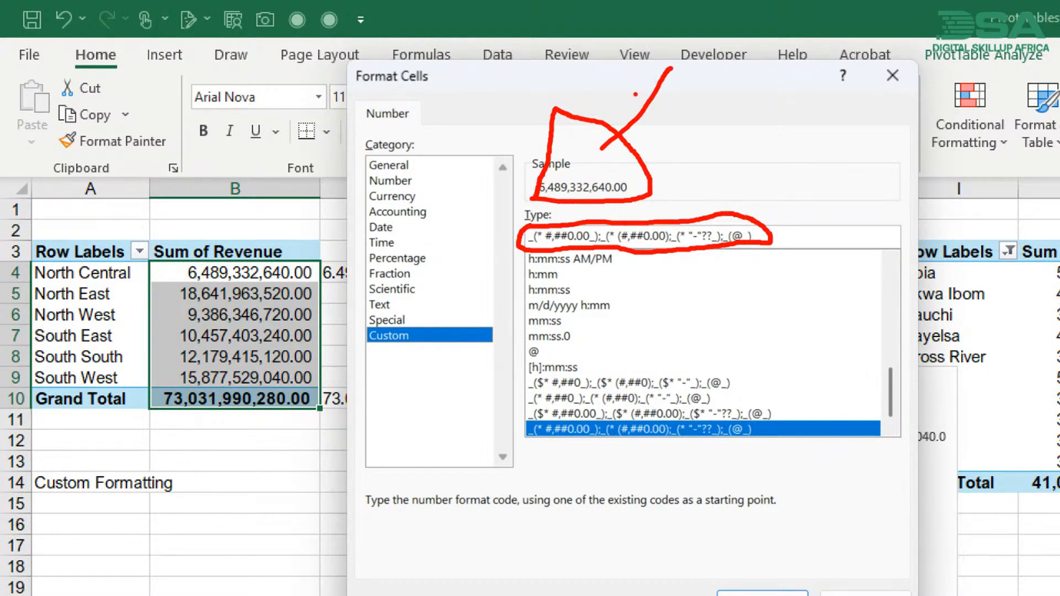
{"action": "mouse_move", "coordinate": [598, 134]}
{"action": "left_mouse_down"}
{"action": "mouse_move", "coordinate": [603, 156]}
{"action": "mouse_move", "coordinate": [648, 145]}
{"action": "left_mouse_up"}
{"action": "key", "text": "Escape"}
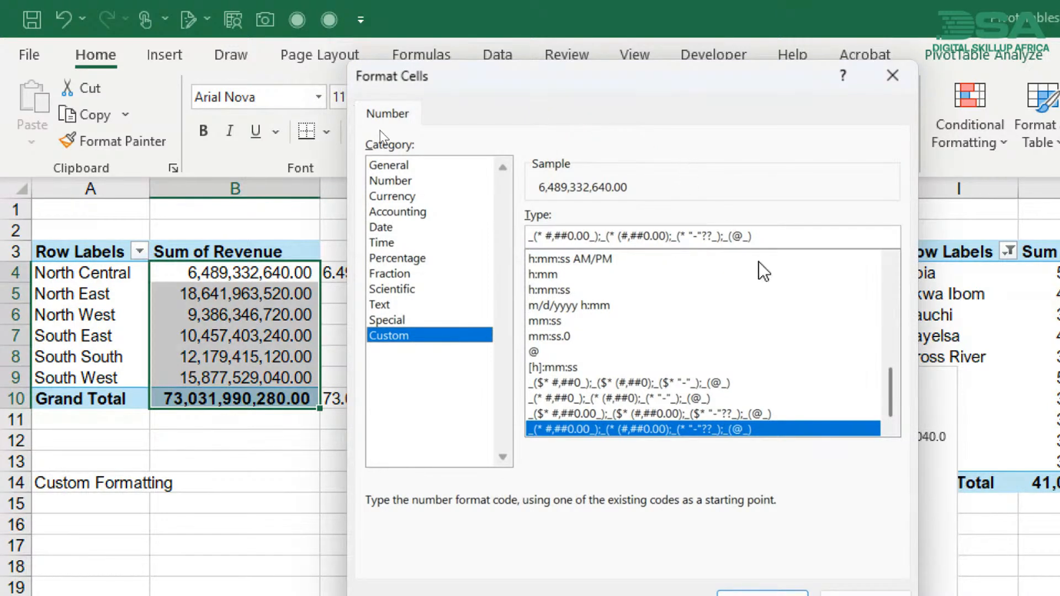
- Clear the existing custom format code for the revenue values
{"action": "left_click", "coordinate": [762, 239]}
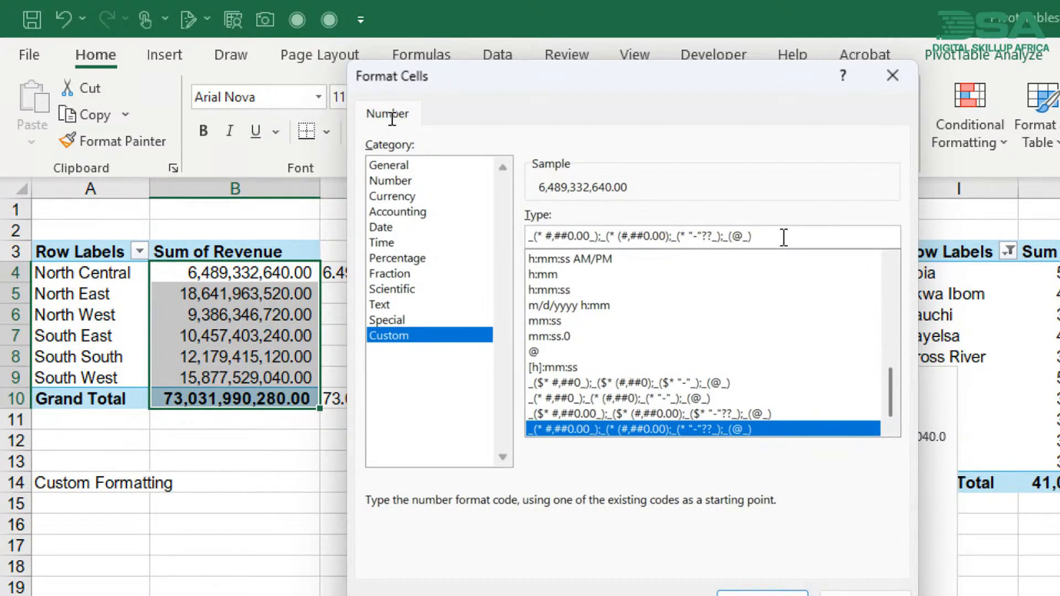
{"action": "key", "text": "ctrl+a"}
{"action": "key", "text": "BackSpace"}
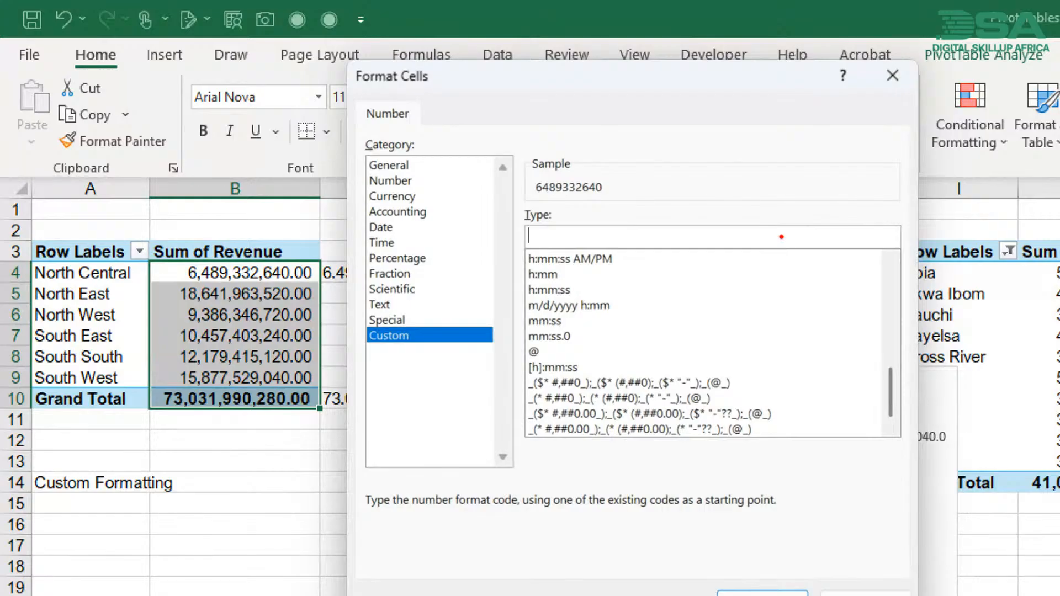
{"action": "mouse_move", "coordinate": [527, 203]}
{"action": "left_mouse_down"}
{"action": "mouse_move", "coordinate": [633, 193]}
{"action": "mouse_move", "coordinate": [602, 156]}
{"action": "mouse_move", "coordinate": [540, 145]}
{"action": "mouse_move", "coordinate": [522, 189]}
{"action": "mouse_move", "coordinate": [529, 198]}
{"action": "left_mouse_up"}
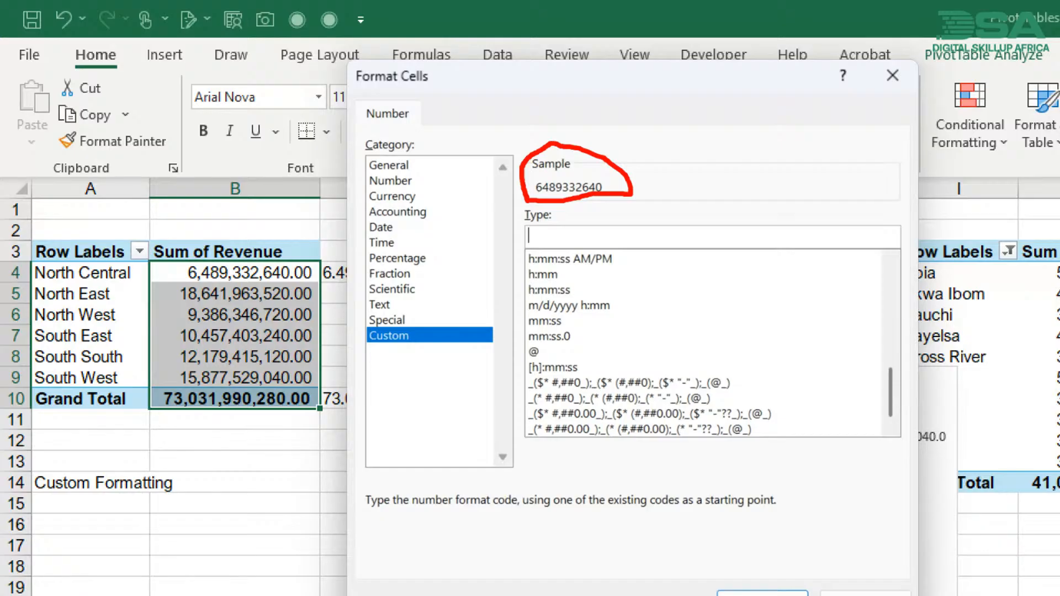
{"action": "mouse_move", "coordinate": [528, 246]}
{"action": "left_mouse_down"}
{"action": "mouse_move", "coordinate": [732, 237]}
{"action": "mouse_move", "coordinate": [582, 209]}
{"action": "mouse_move", "coordinate": [524, 230]}
{"action": "left_mouse_up"}
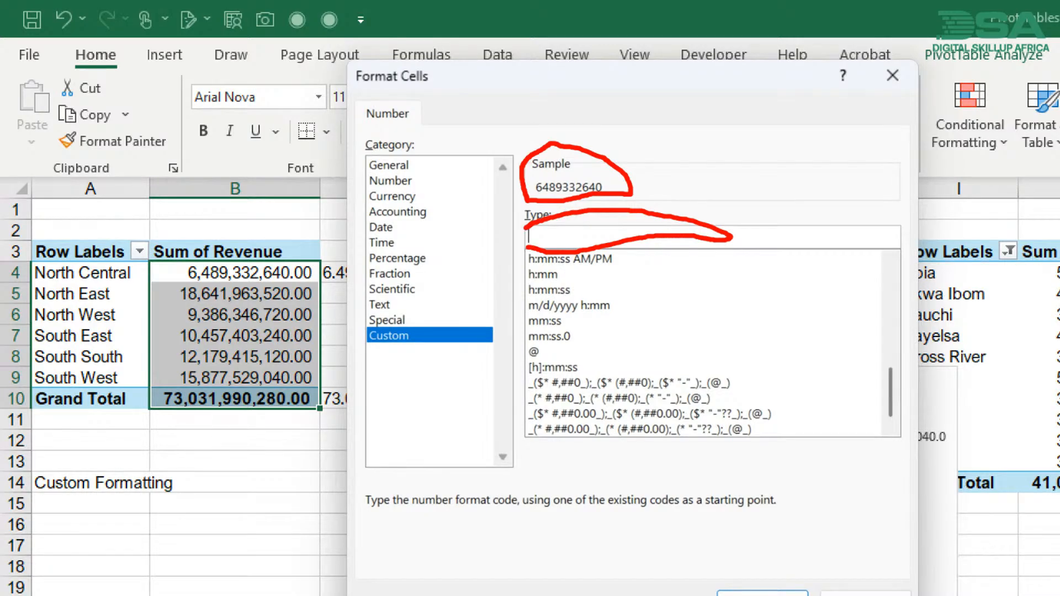
{"action": "key", "text": "Escape"}
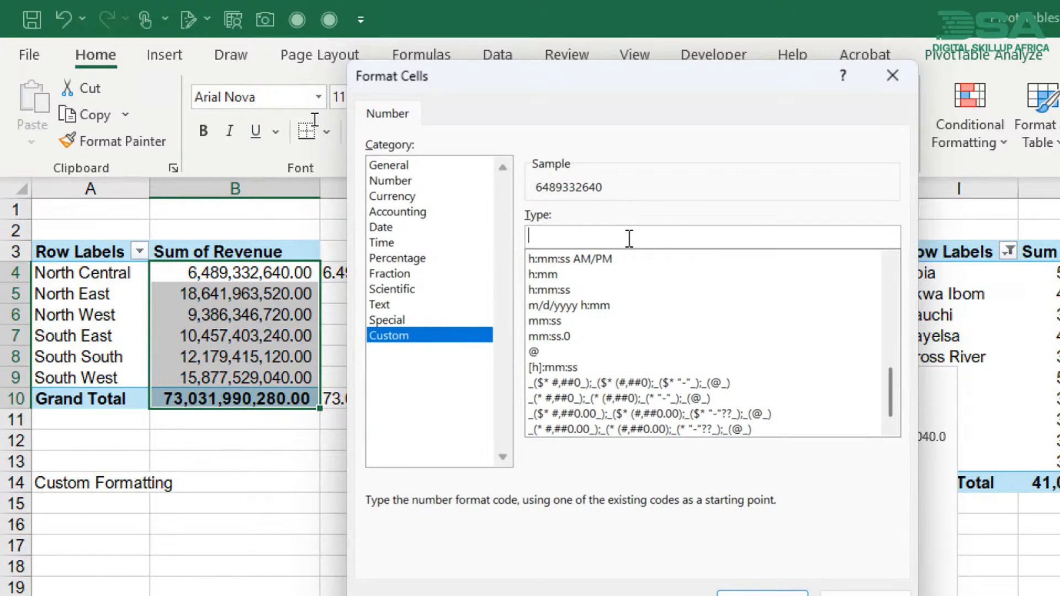
- Try # and 0 as digit placeholders, settling on the thousands-separated format code #,## for the revenue values
{"action": "type", "text": "#"}
{"action": "key", "text": "BackSpace"}
{"action": "type", "text": "0"}
{"action": "key", "text": "BackSpace"}
{"action": "type", "text": "#"}
{"action": "key", "text": "BackSpace"}
{"action": "type", "text": "0"}
{"action": "key", "text": "BackSpace"}
{"action": "type", "text": "#,##"}
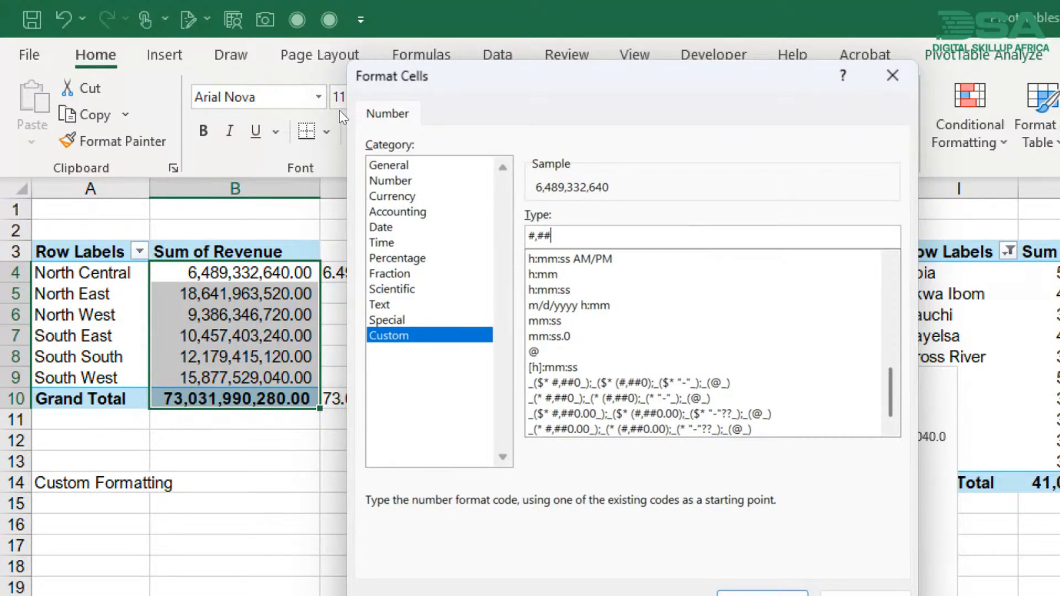
{"action": "mouse_move", "coordinate": [615, 198]}
{"action": "left_mouse_down"}
{"action": "mouse_move", "coordinate": [548, 210]}
{"action": "mouse_move", "coordinate": [518, 189]}
{"action": "mouse_move", "coordinate": [585, 149]}
{"action": "mouse_move", "coordinate": [629, 200]}
{"action": "mouse_move", "coordinate": [604, 206]}
{"action": "left_mouse_up"}
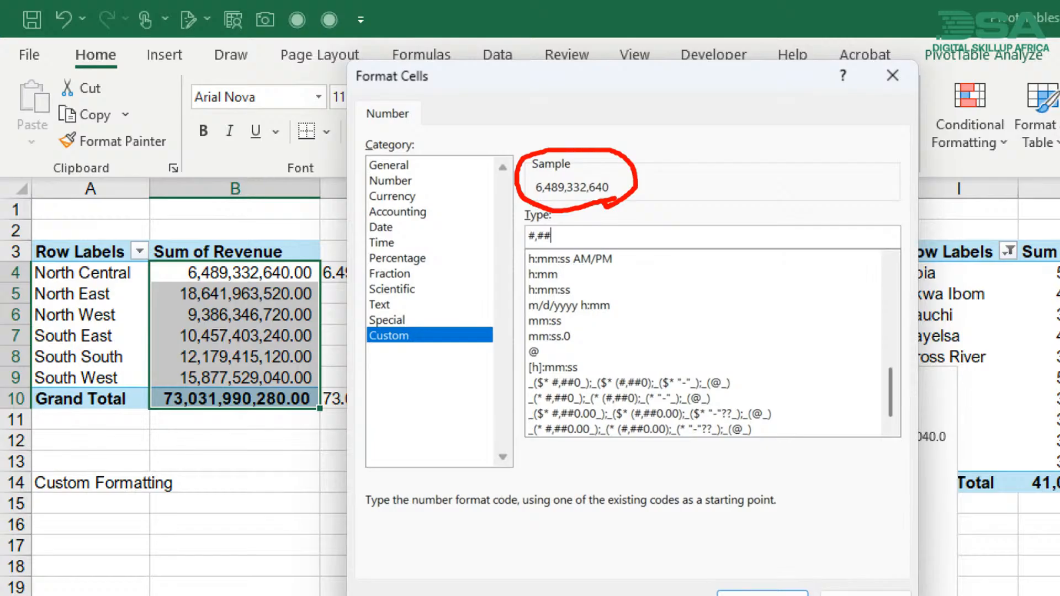
{"action": "key", "text": "Escape"}
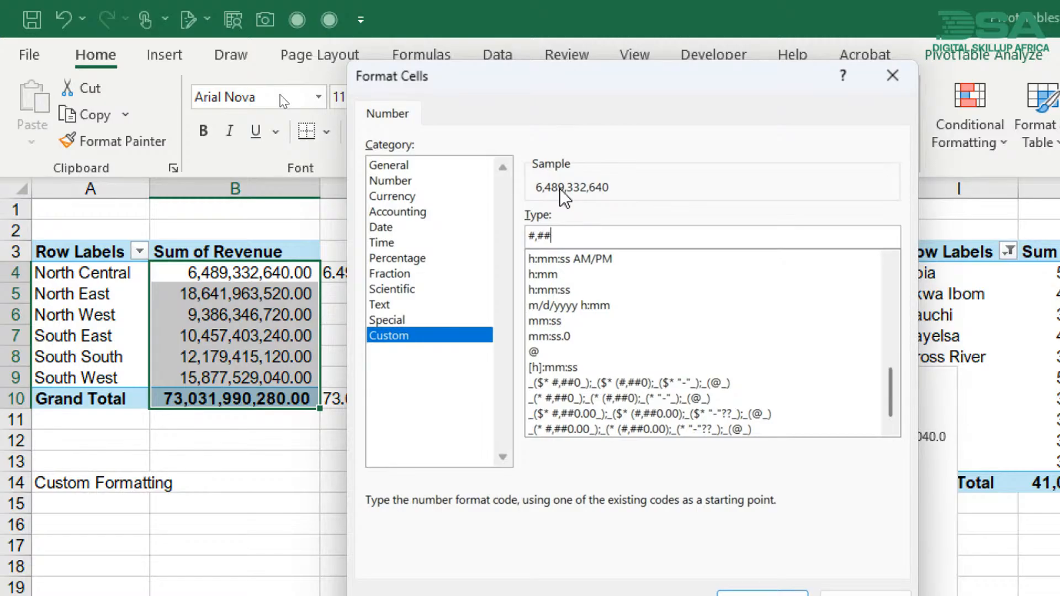
- Try extending the format code with a decimal point and eleven zeros, and clear the code again
{"action": "type", "text": "."}
{"action": "type", "text": "00000000000"}
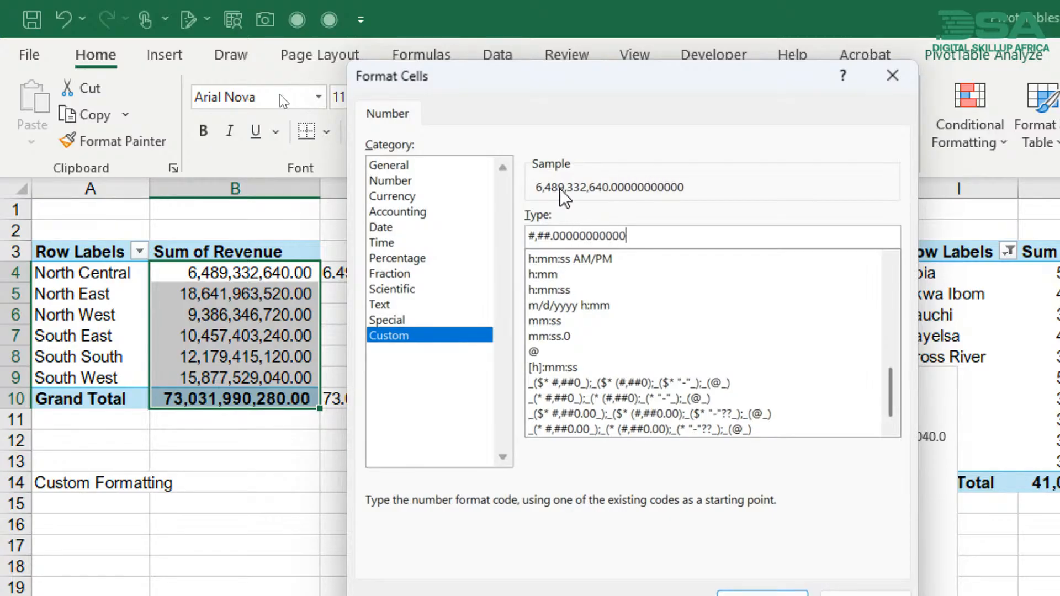
{"action": "key", "text": "BackSpace"}
{"action": "key", "text": "BackSpace"}
{"action": "key", "text": "BackSpace"}
{"action": "key", "text": "BackSpace"}
{"action": "key", "text": "BackSpace"}
{"action": "key", "text": "BackSpace"}
{"action": "key", "text": "BackSpace"}
{"action": "key", "text": "BackSpace"}
{"action": "key", "text": "BackSpace"}
{"action": "key", "text": "BackSpace"}
{"action": "key", "text": "BackSpace"}
{"action": "key", "text": "BackSpace"}
{"action": "key", "text": "BackSpace"}
{"action": "key", "text": "BackSpace"}
{"action": "key", "text": "BackSpace"}
{"action": "key", "text": "BackSpace"}
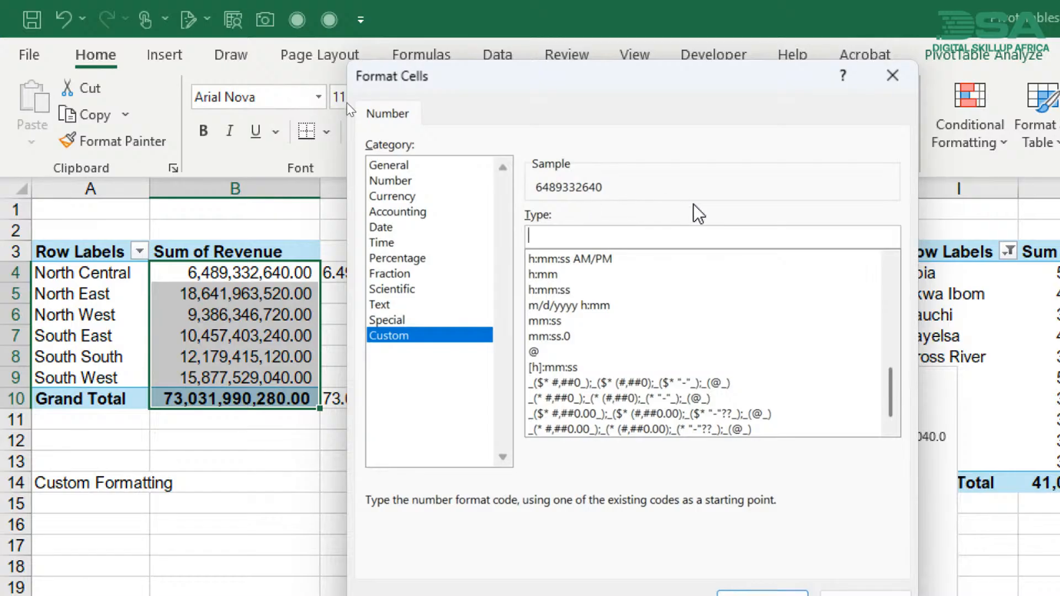
- Set the revenue format code to #,##.00,, to scale the values to millions with two decimals
{"action": "type", "text": "#,##"}
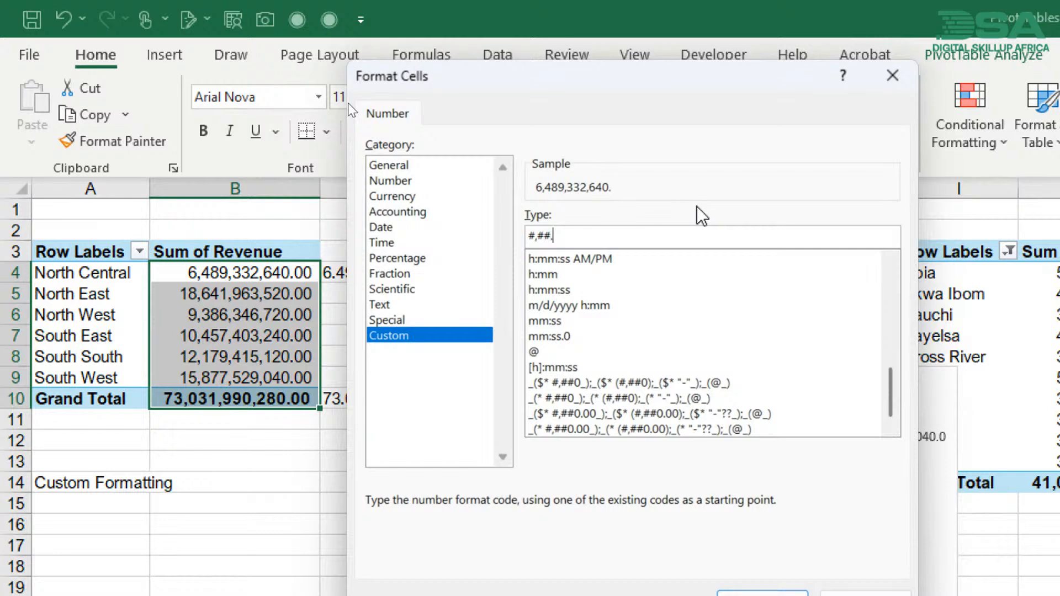
{"action": "type", "text": ".00"}
{"action": "type", "text": ","}
{"action": "type", "text": ","}
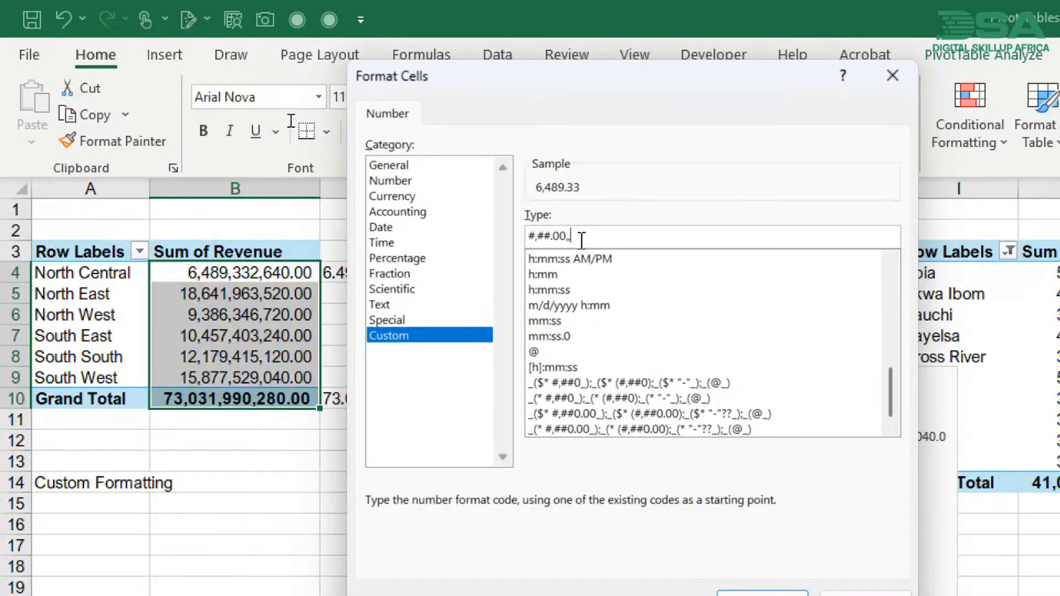
{"action": "type", "text": ","}
- Extend the format code to #,##.00,,,"bn" and apply it to the revenue values
{"action": "type", "text": "b"}
{"action": "key", "text": "BackSpace"}
{"action": "type", "text": "\"bn\""}
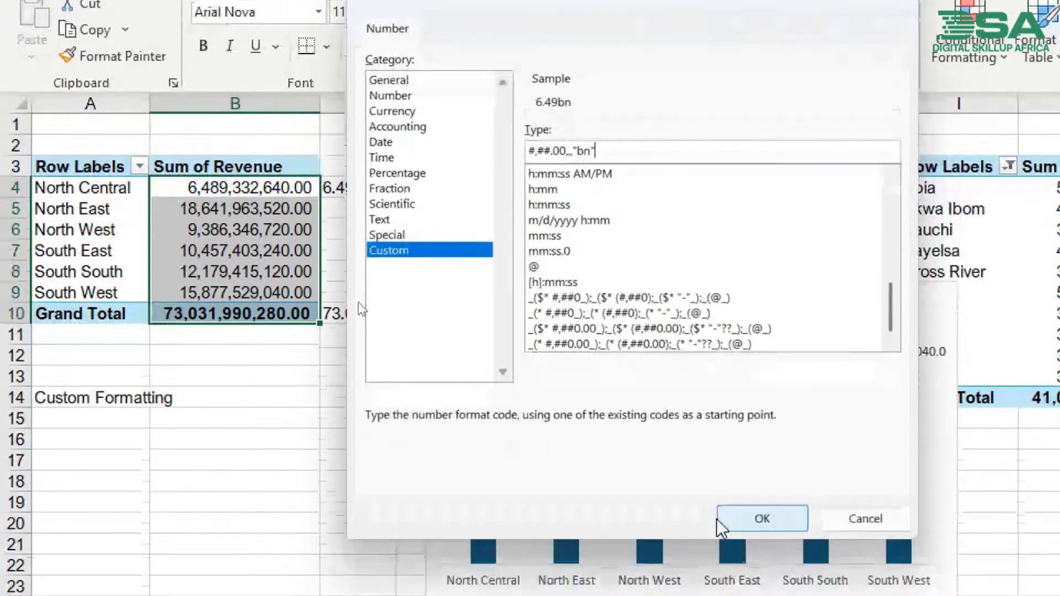
{"action": "left_click", "coordinate": [731, 527]}
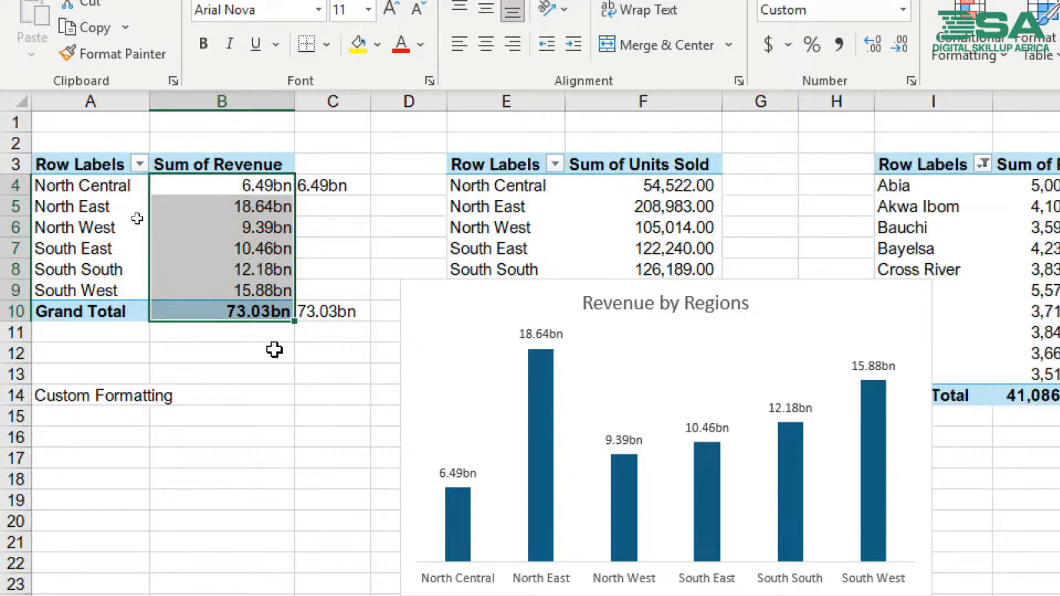
- Undo the billions number format on the revenue values
{"action": "left_click", "coordinate": [247, 186]}
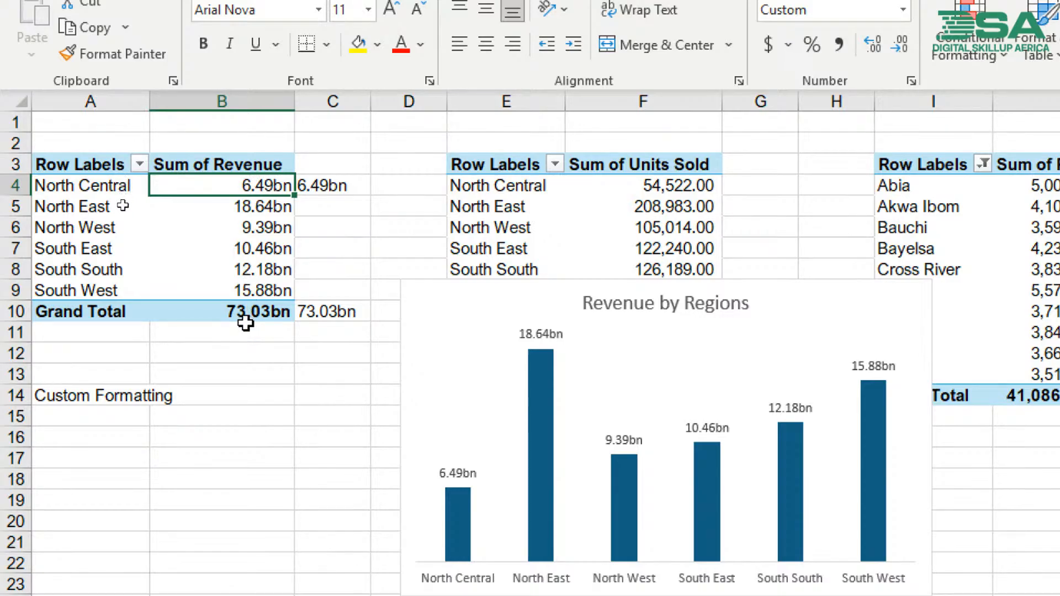
{"action": "key", "text": "ctrl+z"}
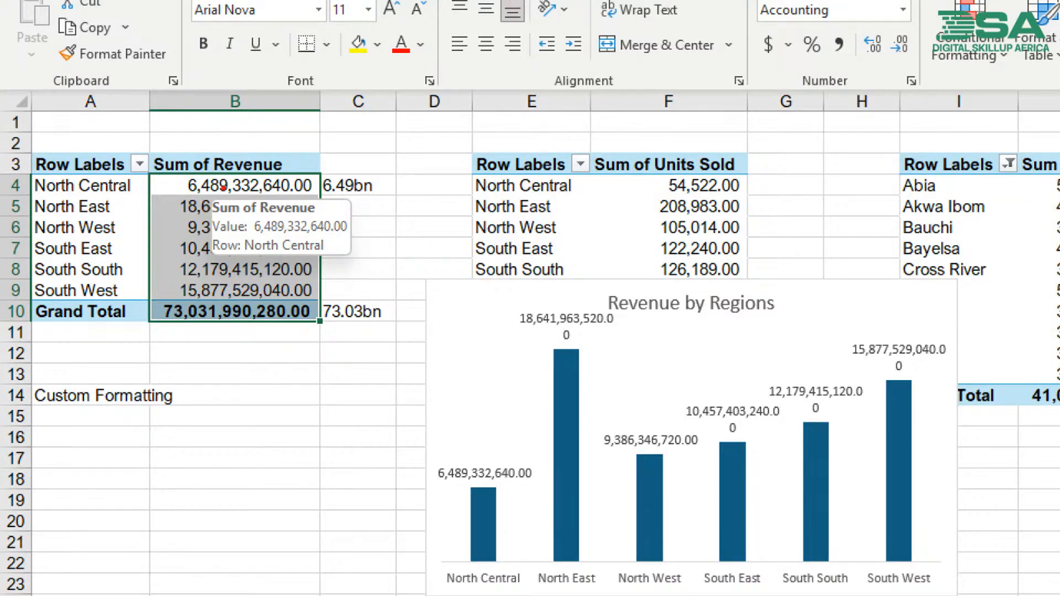
{"action": "key", "text": "Escape"}
- Open the number format settings from the North Central revenue in B4 and clear the code in the Custom category
{"action": "left_click", "coordinate": [224, 188]}
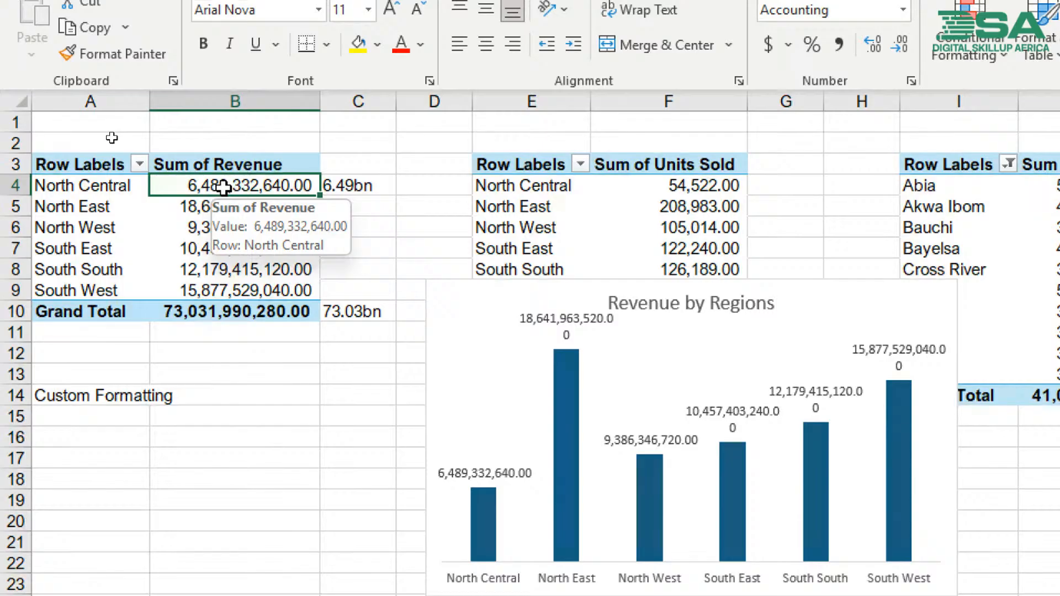
{"action": "right_click", "coordinate": [223, 189]}
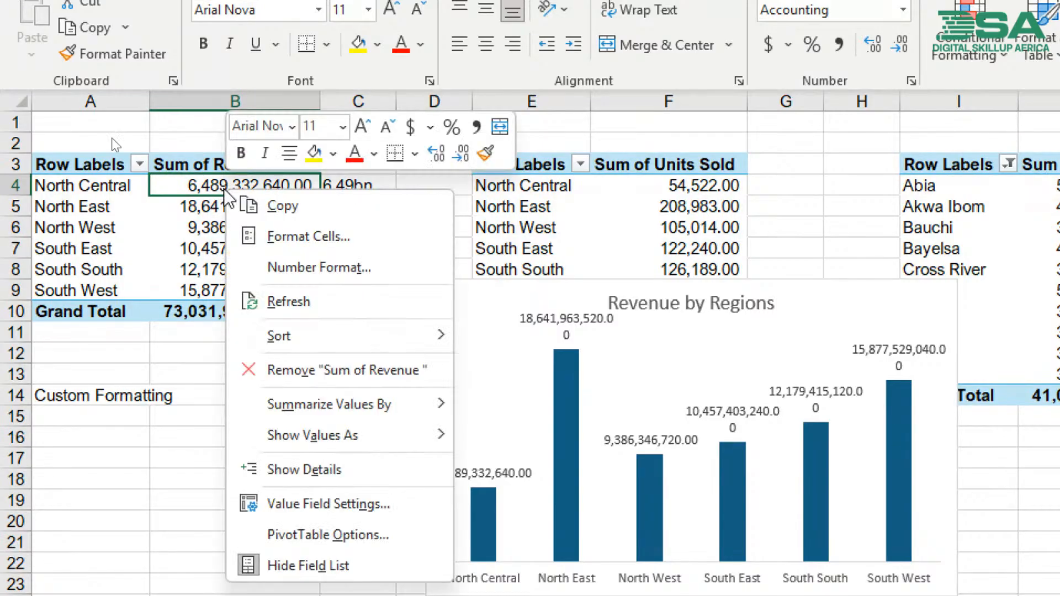
{"action": "left_click", "coordinate": [309, 270]}
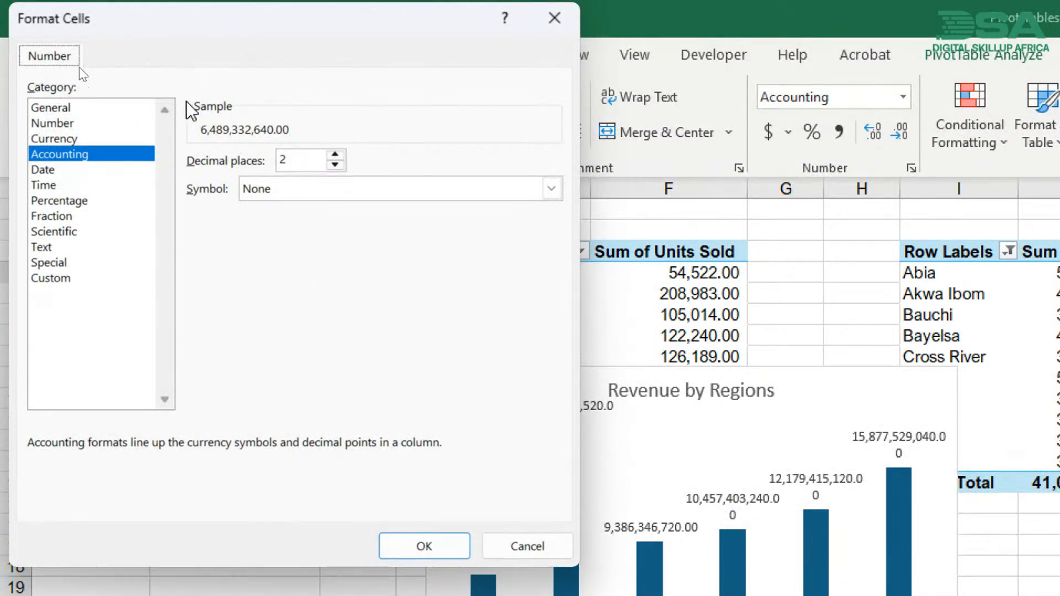
{"action": "left_click", "coordinate": [55, 278]}
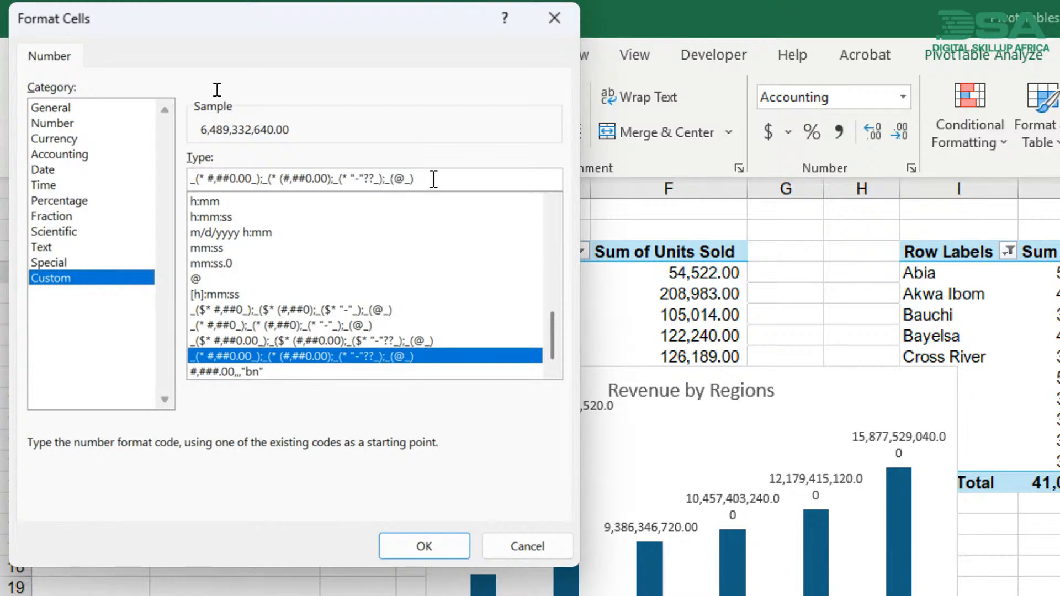
{"action": "key", "text": "ctrl+a"}
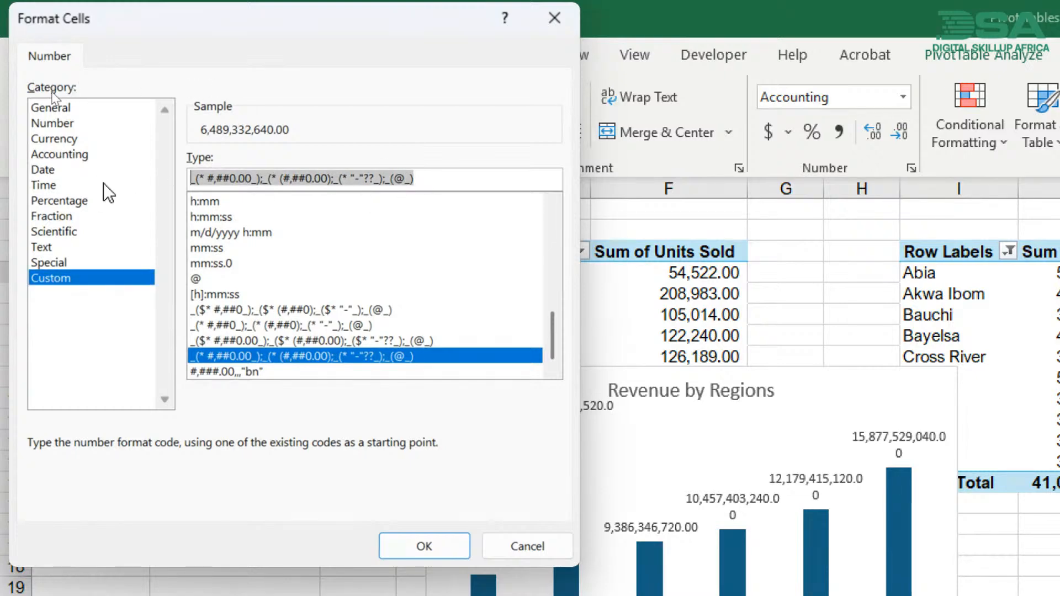
{"action": "key", "text": "BackSpace"}
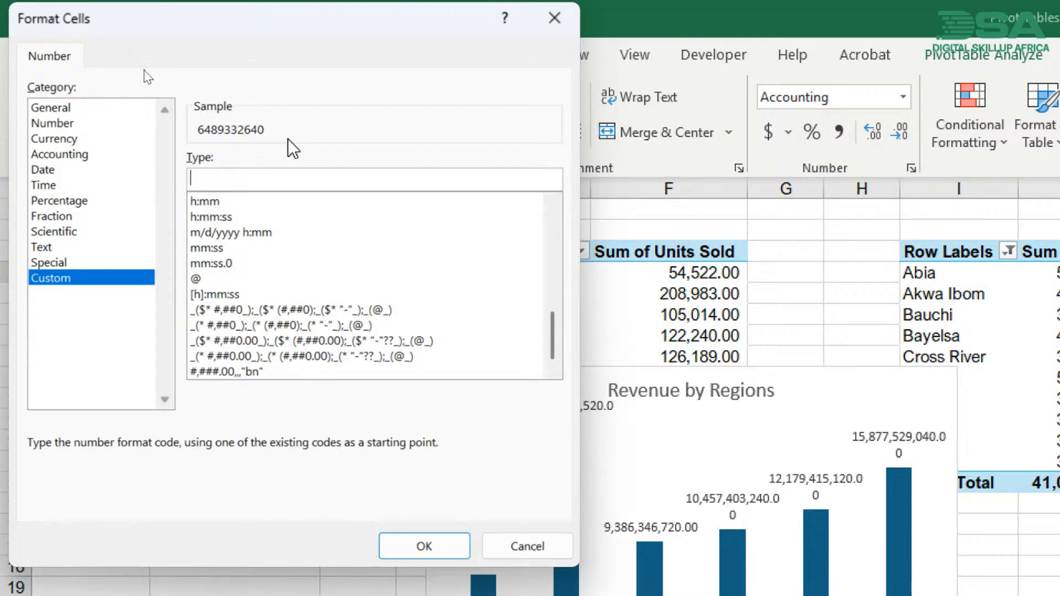
- Enter #,##.00 as the custom format code for the revenue values
{"action": "type", "text": "#,##"}
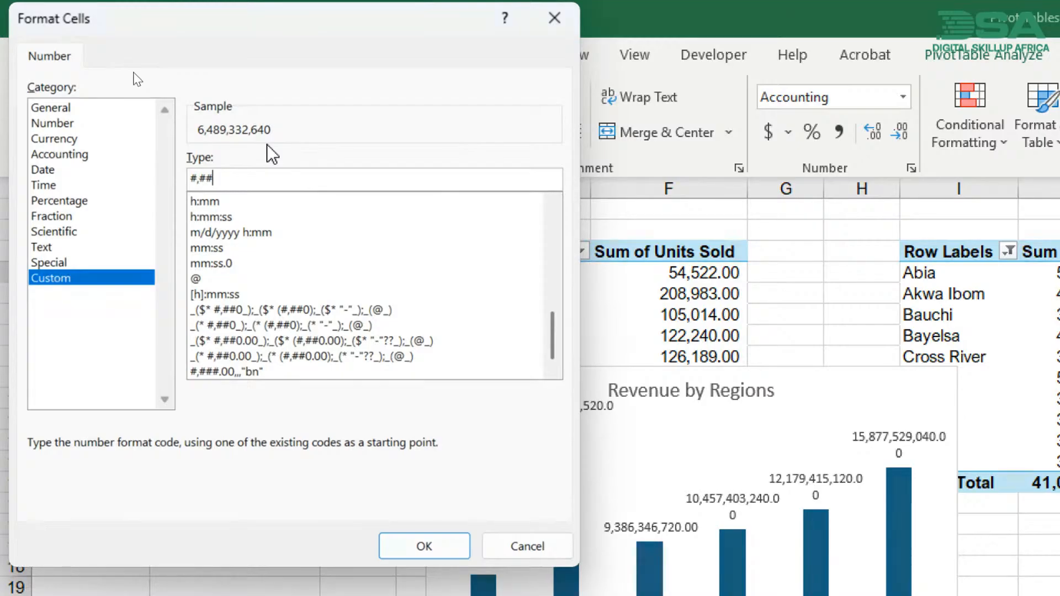
{"action": "type", "text": ".00"}
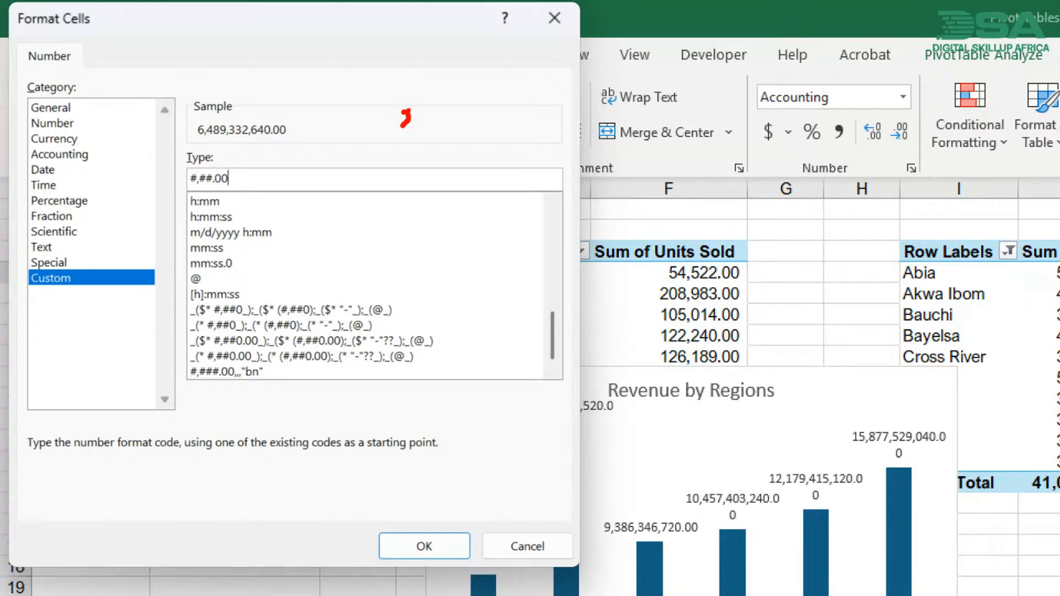
{"action": "left_click_drag", "start_coordinate": [232, 184], "coordinate": [225, 196]}
{"action": "left_click_drag", "start_coordinate": [253, 118], "coordinate": [273, 119]}
{"action": "left_click_drag", "start_coordinate": [247, 185], "coordinate": [233, 201]}
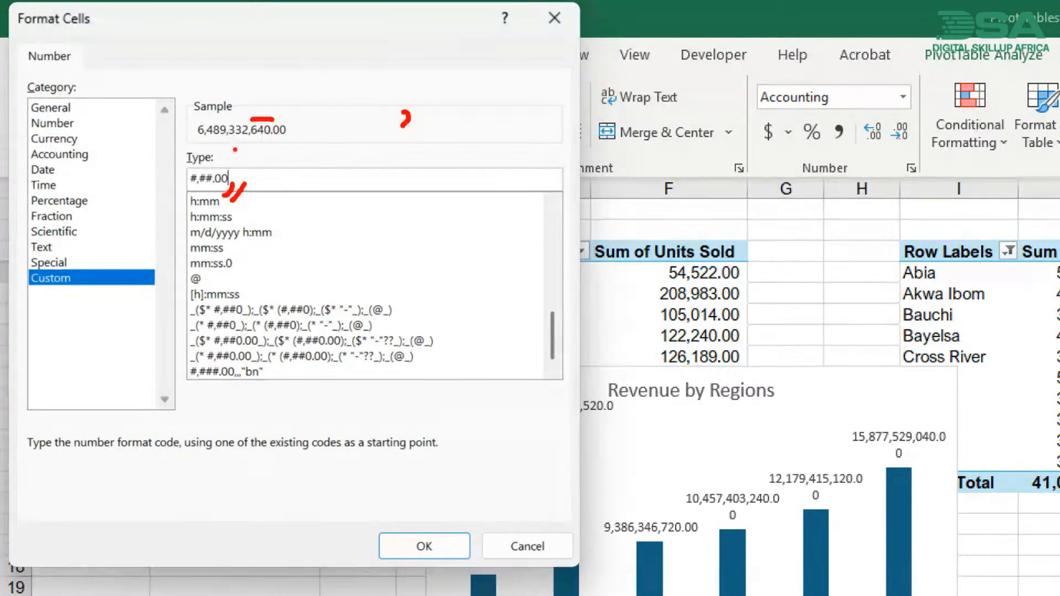
{"action": "left_click_drag", "start_coordinate": [229, 117], "coordinate": [250, 118]}
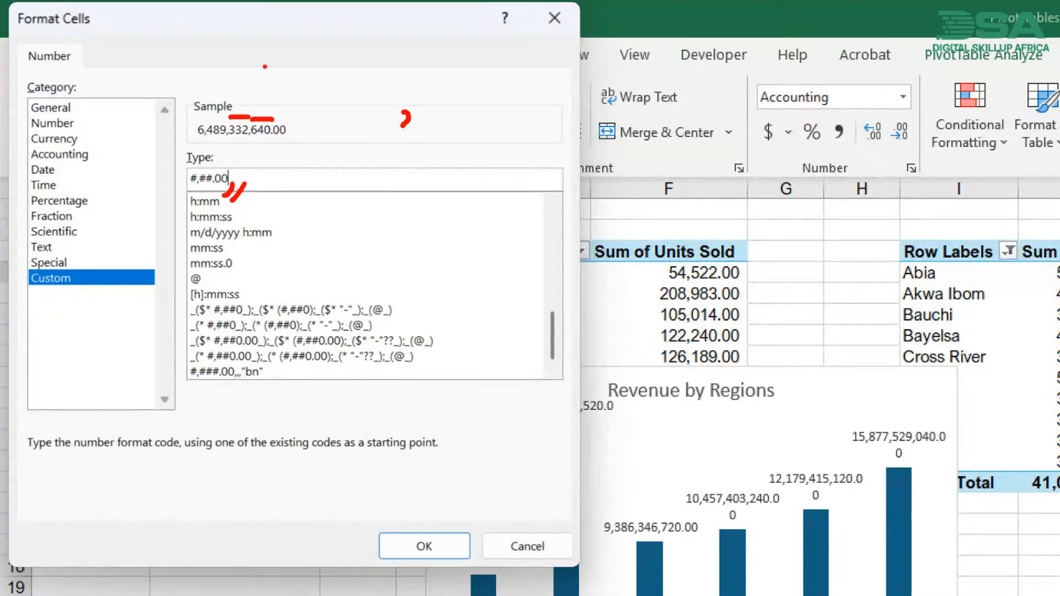
{"action": "left_click_drag", "start_coordinate": [272, 137], "coordinate": [254, 139]}
{"action": "left_click_drag", "start_coordinate": [246, 139], "coordinate": [241, 142]}
{"action": "left_click_drag", "start_coordinate": [258, 187], "coordinate": [247, 203]}
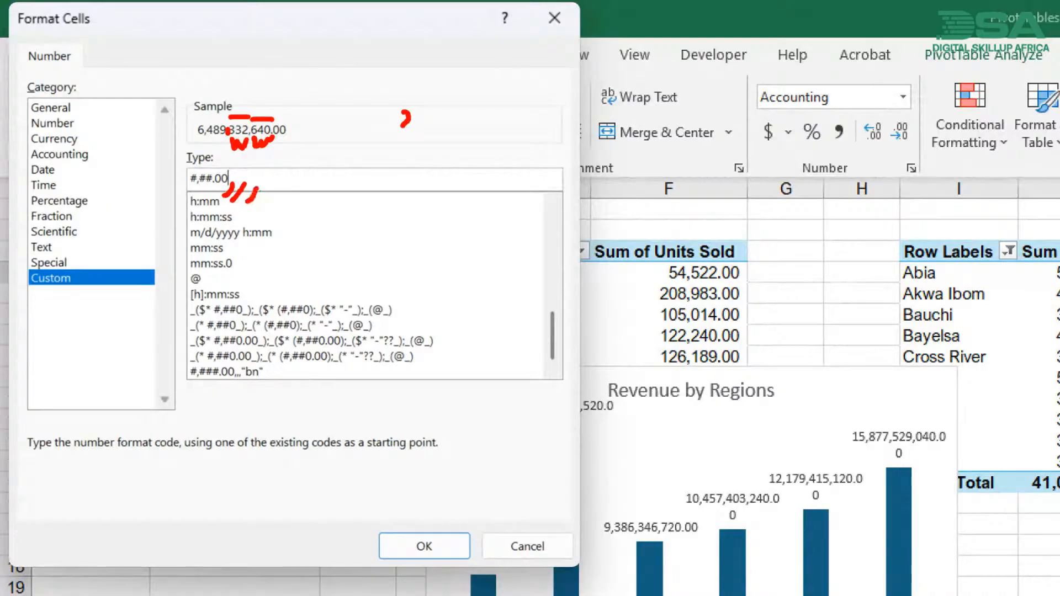
{"action": "left_click_drag", "start_coordinate": [229, 138], "coordinate": [206, 148]}
{"action": "key", "text": "Escape"}
- Complete the format code as #,##.00,,,"bn" and apply it to the Sum of Revenue values
{"action": "type", "text": ",,,"}
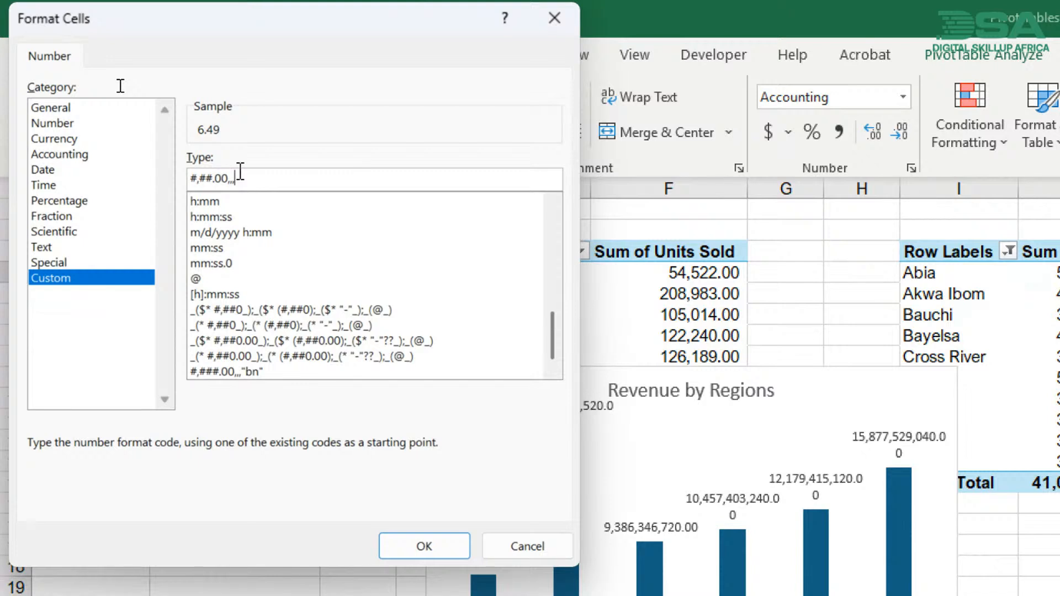
{"action": "type", "text": "\"bn\""}
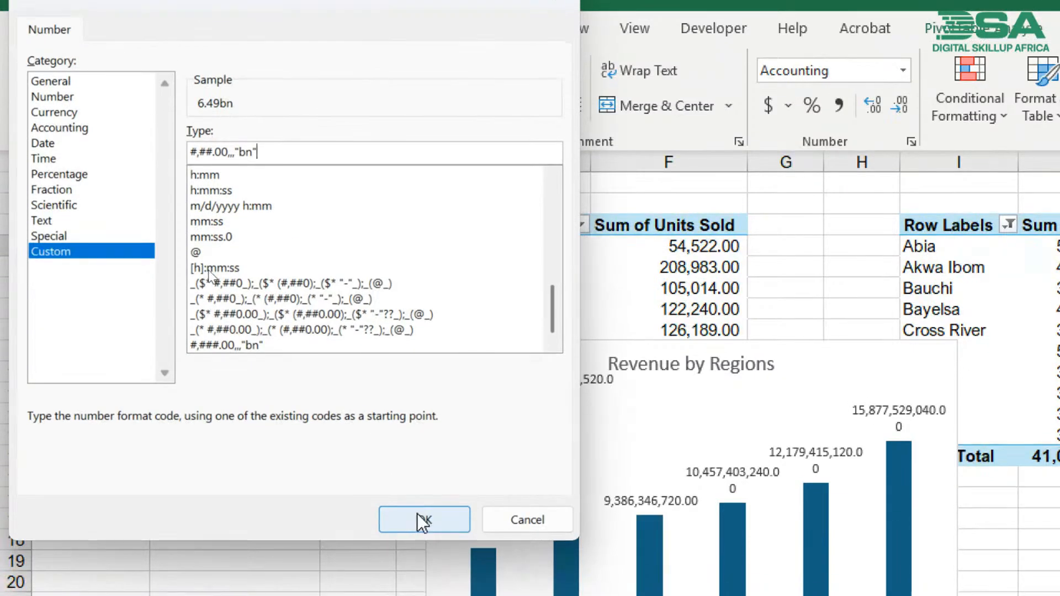
{"action": "left_click", "coordinate": [417, 514]}
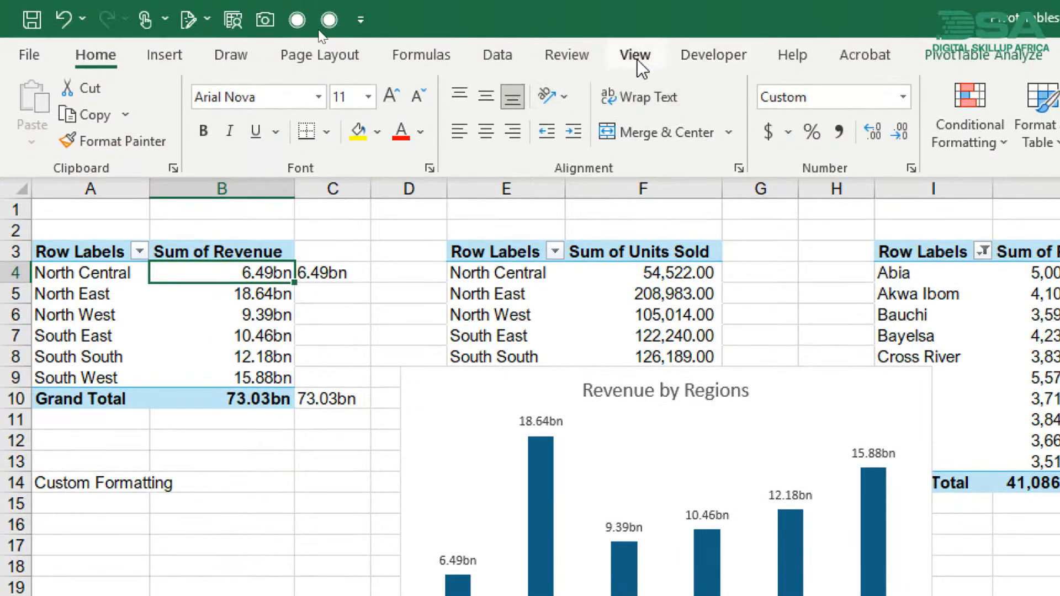
- Show the formula bar to reveal the full value stored in B4
{"action": "left_click", "coordinate": [636, 33]}
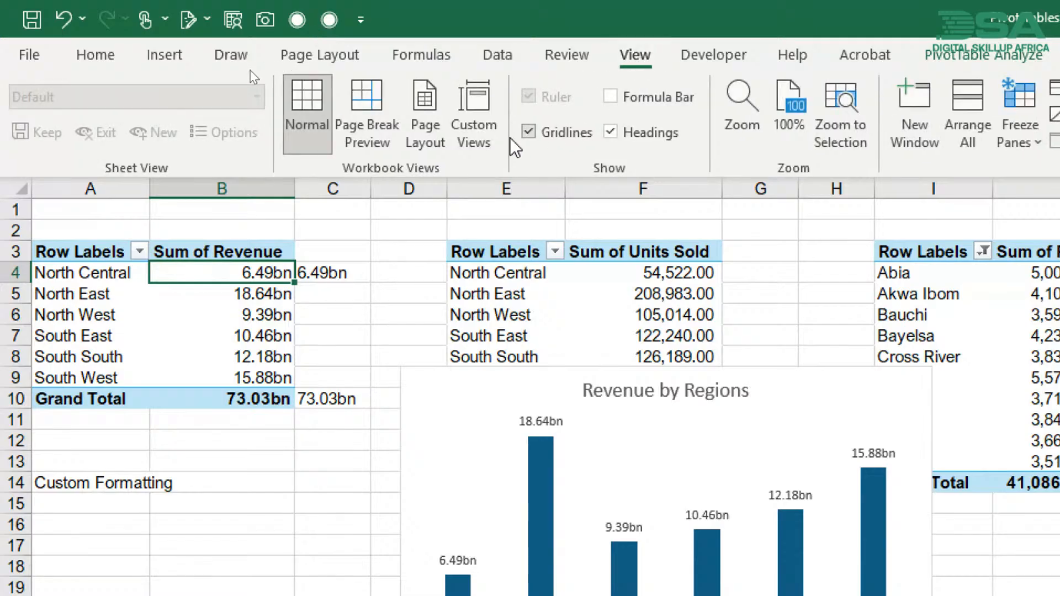
{"action": "left_click", "coordinate": [609, 97]}
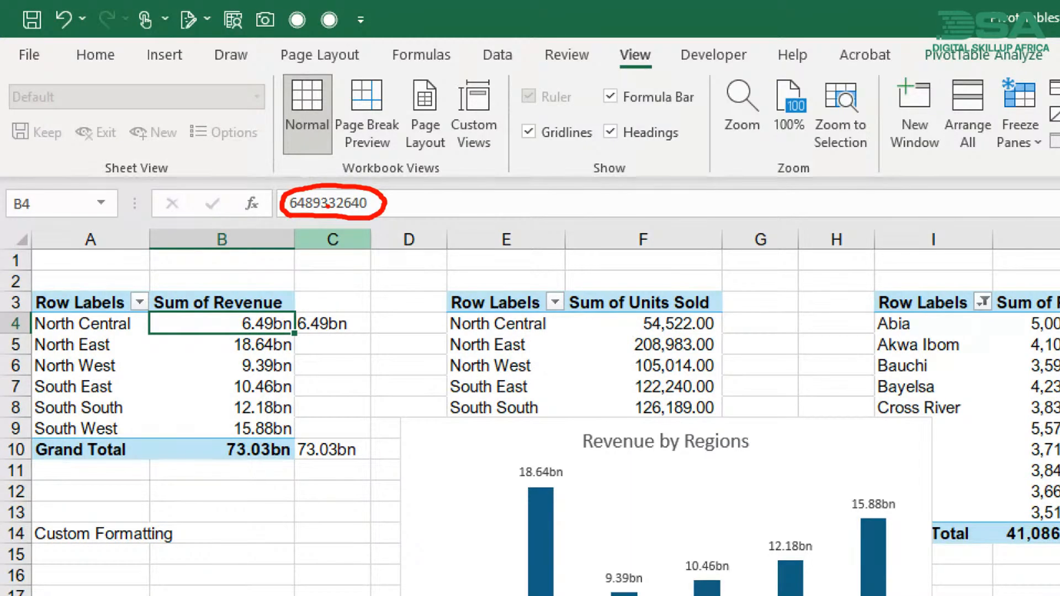
{"action": "mouse_move", "coordinate": [317, 226]}
{"action": "left_mouse_down"}
{"action": "mouse_move", "coordinate": [265, 311]}
{"action": "mouse_move", "coordinate": [259, 289]}
{"action": "mouse_move", "coordinate": [301, 306]}
{"action": "left_mouse_up"}
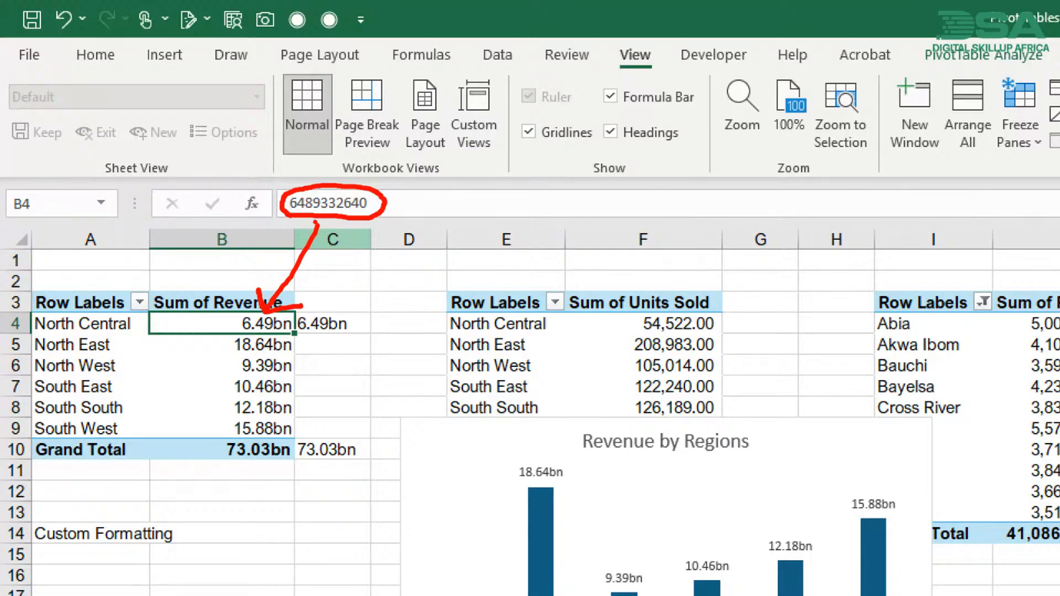
{"action": "mouse_move", "coordinate": [186, 354]}
{"action": "left_mouse_down"}
{"action": "mouse_move", "coordinate": [219, 312]}
{"action": "mouse_move", "coordinate": [224, 334]}
{"action": "left_mouse_up"}
{"action": "key", "text": "Escape"}
{"action": "left_click", "coordinate": [478, 426]}
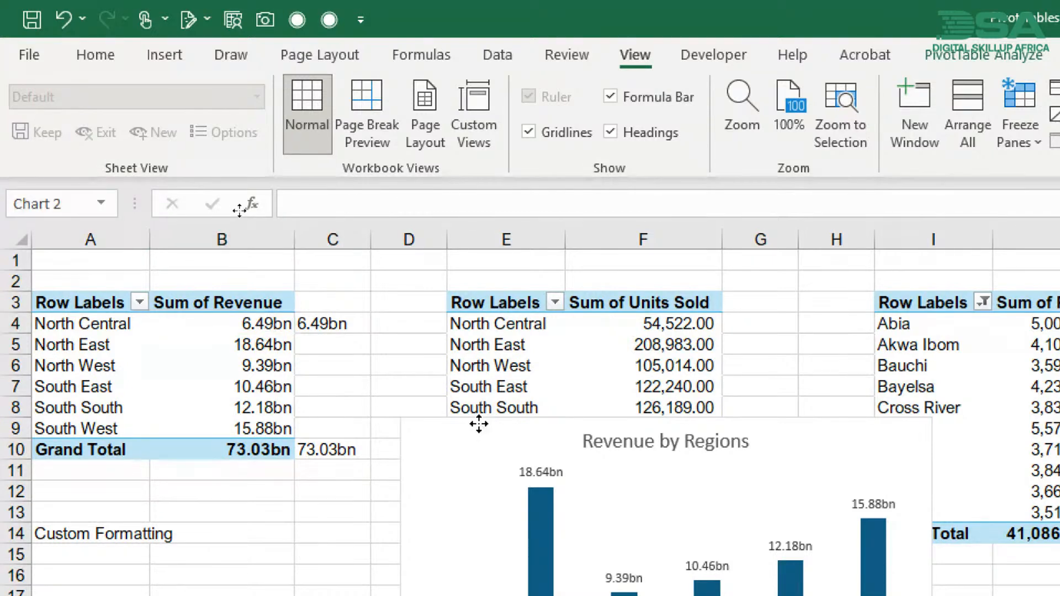
{"action": "left_click_drag", "start_coordinate": [478, 426], "coordinate": [409, 259]}
{"action": "key", "text": "ctrl+z"}
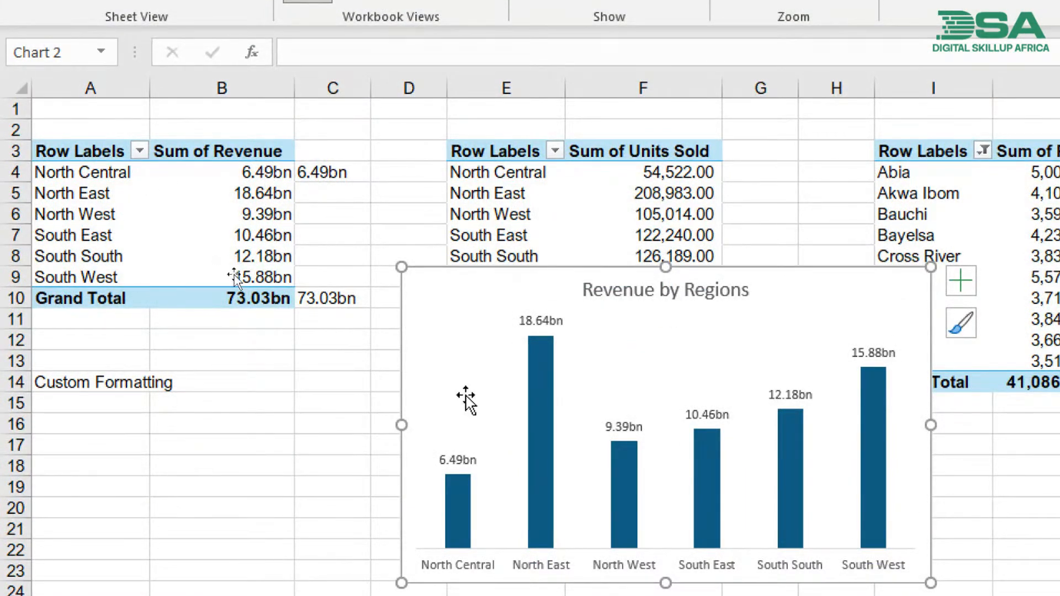
- Cut the Revenue by Regions chart from the Pivot Tables sheet and paste it at C4 on the Dashboard sheet
{"action": "left_click", "coordinate": [524, 331]}
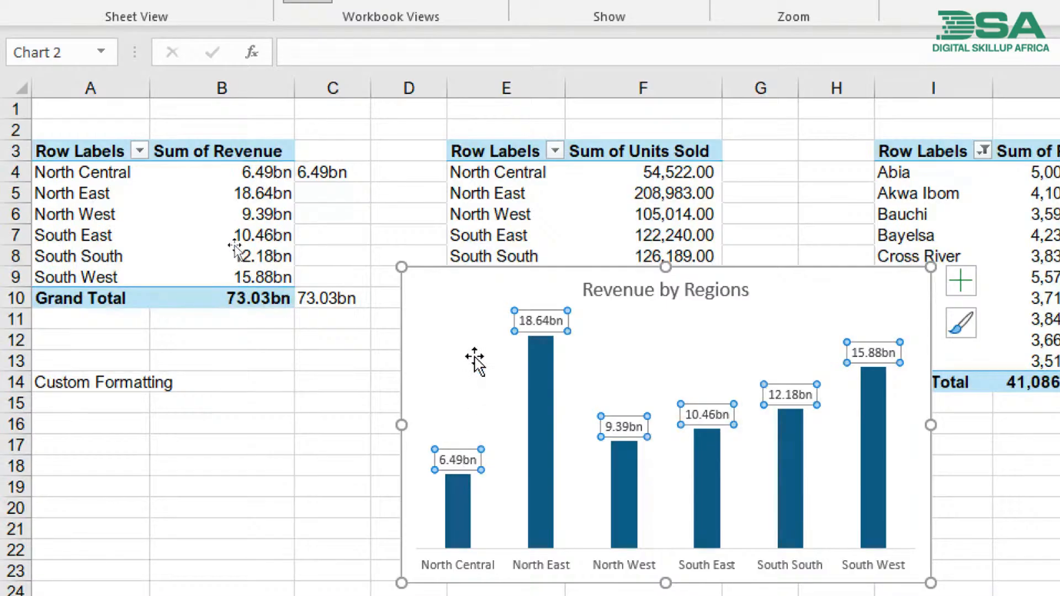
{"action": "left_click", "coordinate": [451, 307]}
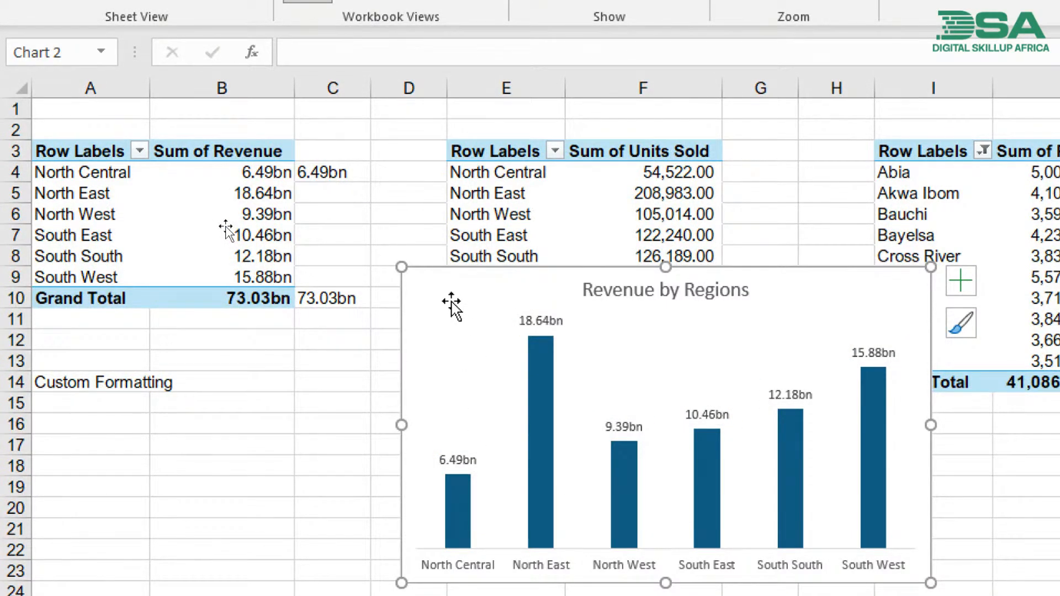
{"action": "key", "text": "Delete"}
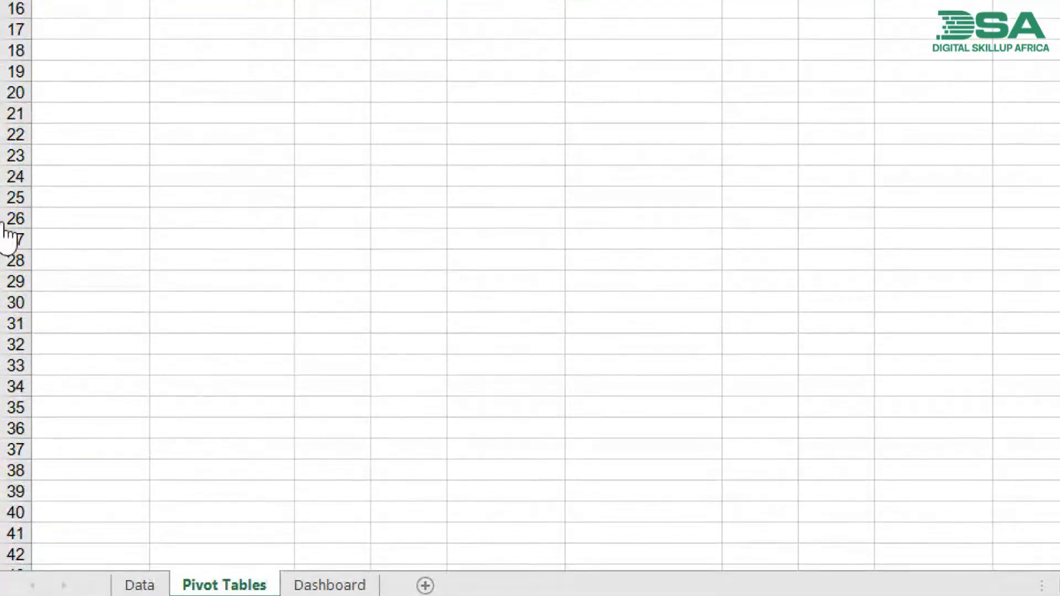
{"action": "left_click", "coordinate": [307, 586]}
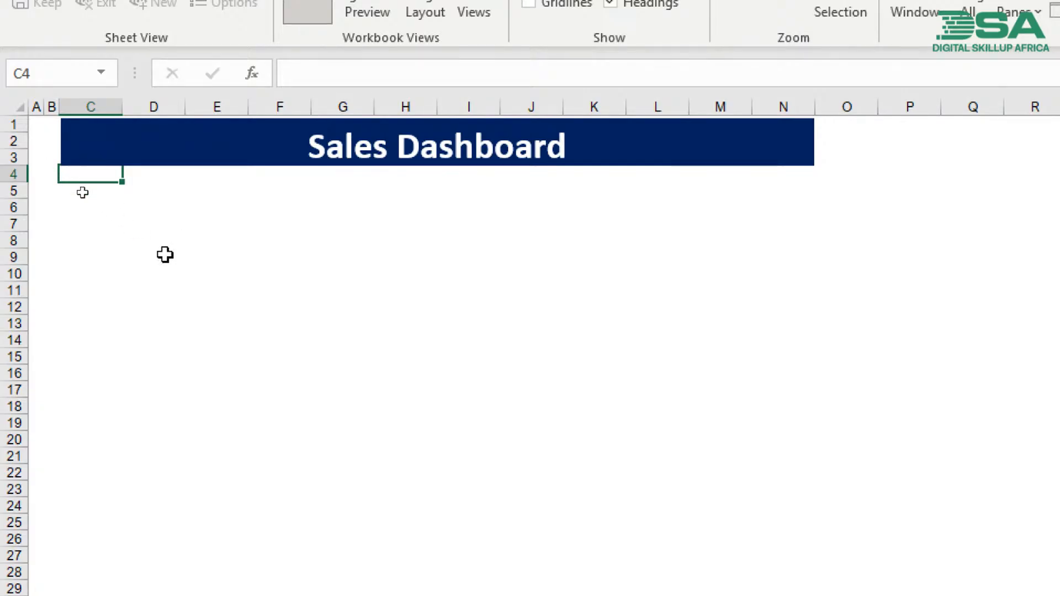
{"action": "key", "text": "ctrl+v"}
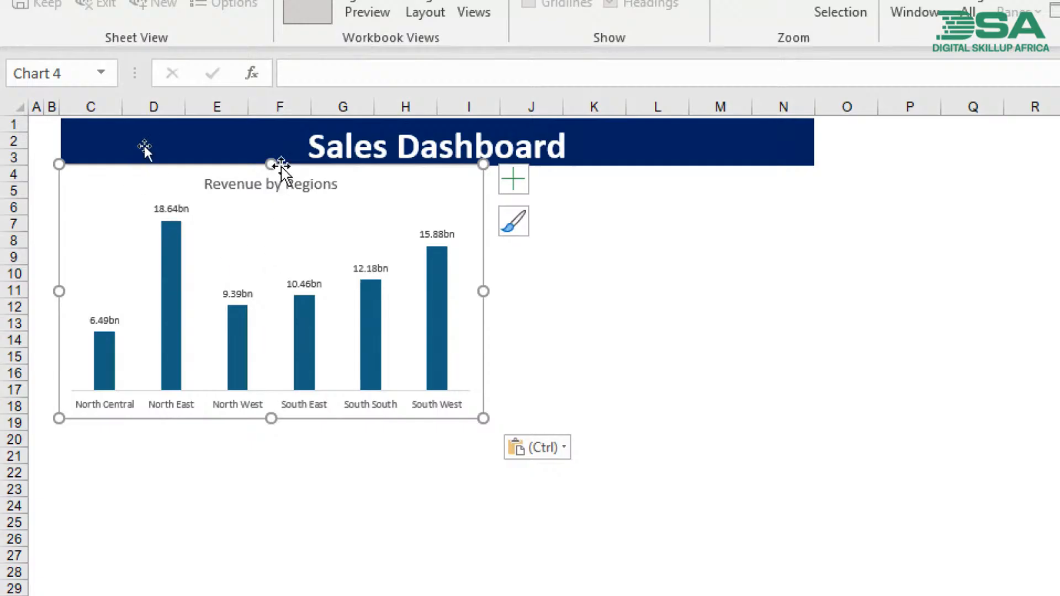
- Align the Revenue by Regions chart with the left edge of the Sales Dashboard banner and narrow it to about the end of column H
{"action": "left_click_drag", "start_coordinate": [312, 165], "coordinate": [312, 165]}
{"action": "left_click_drag", "start_coordinate": [322, 168], "coordinate": [304, 163]}
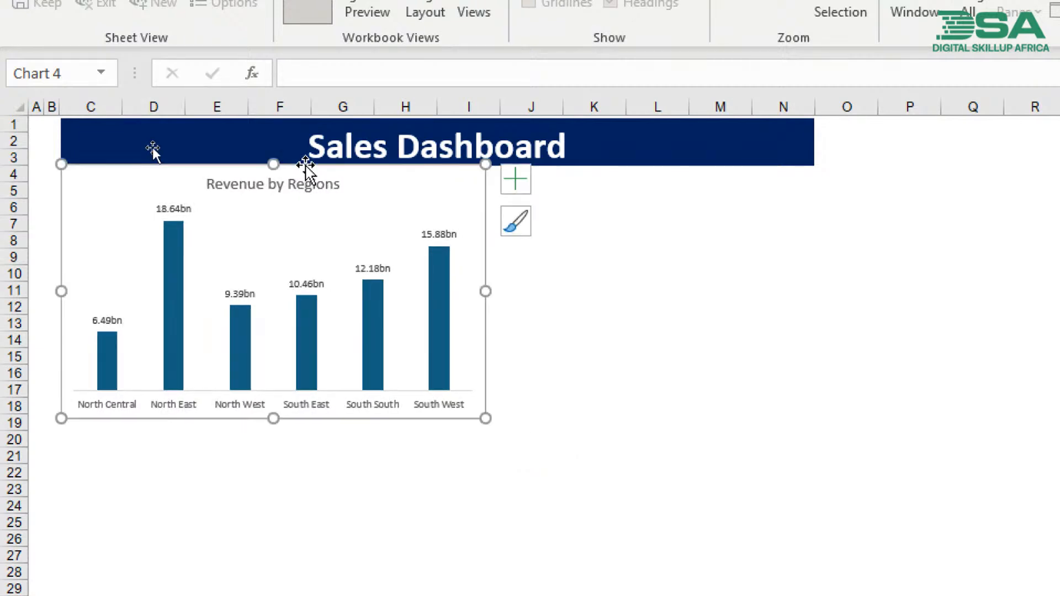
{"action": "left_click", "coordinate": [452, 540]}
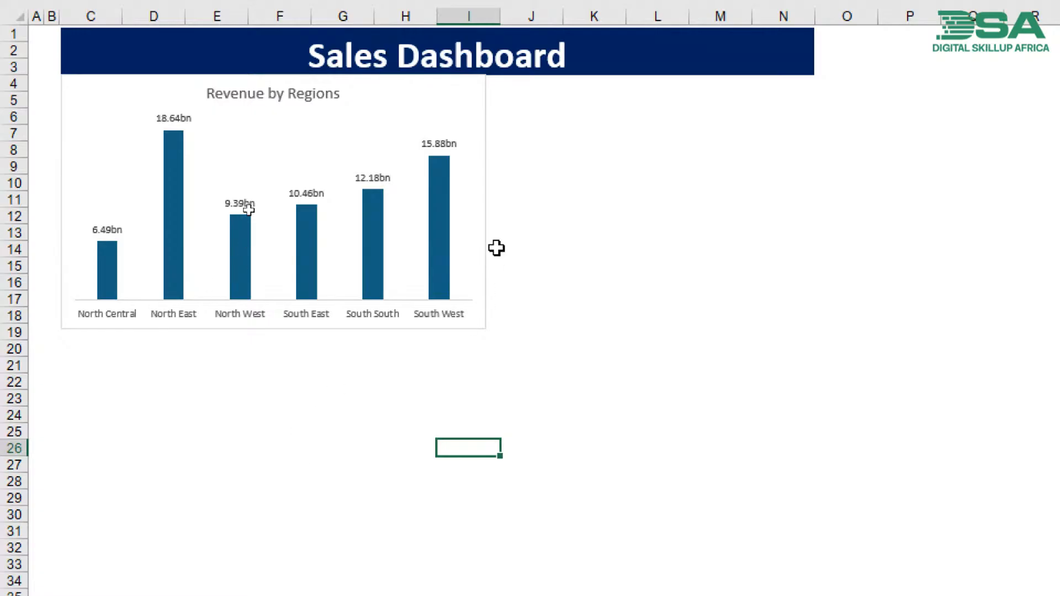
{"action": "left_click", "coordinate": [482, 203]}
{"action": "left_click_drag", "start_coordinate": [482, 203], "coordinate": [435, 204]}
{"action": "left_click", "coordinate": [412, 497]}
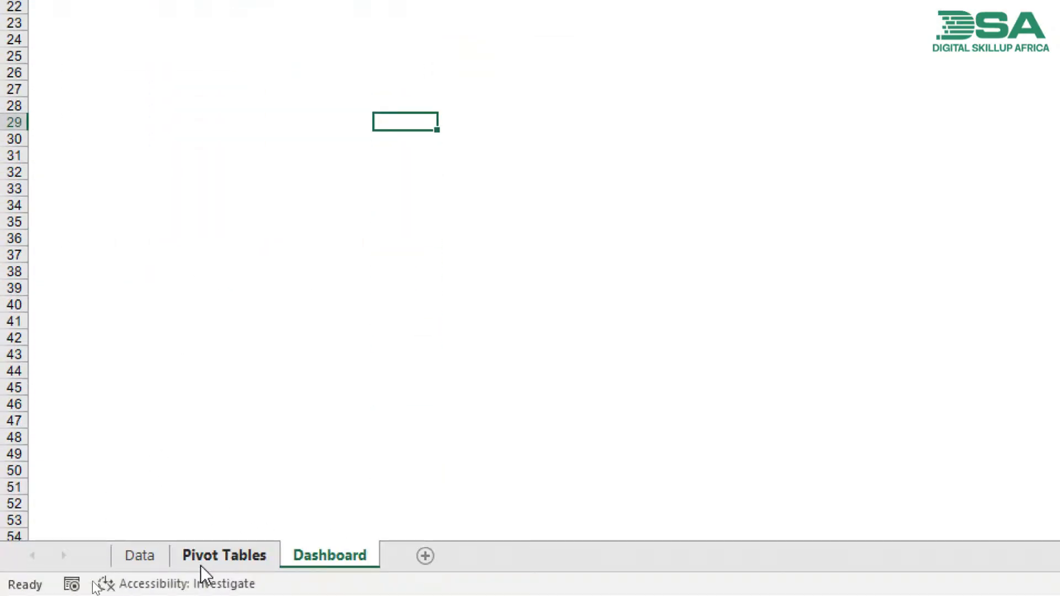
- Insert a column pivot chart from the Sum of Units Sold table on the Pivot Tables sheet and move it beside the tables
{"action": "left_click", "coordinate": [210, 569]}
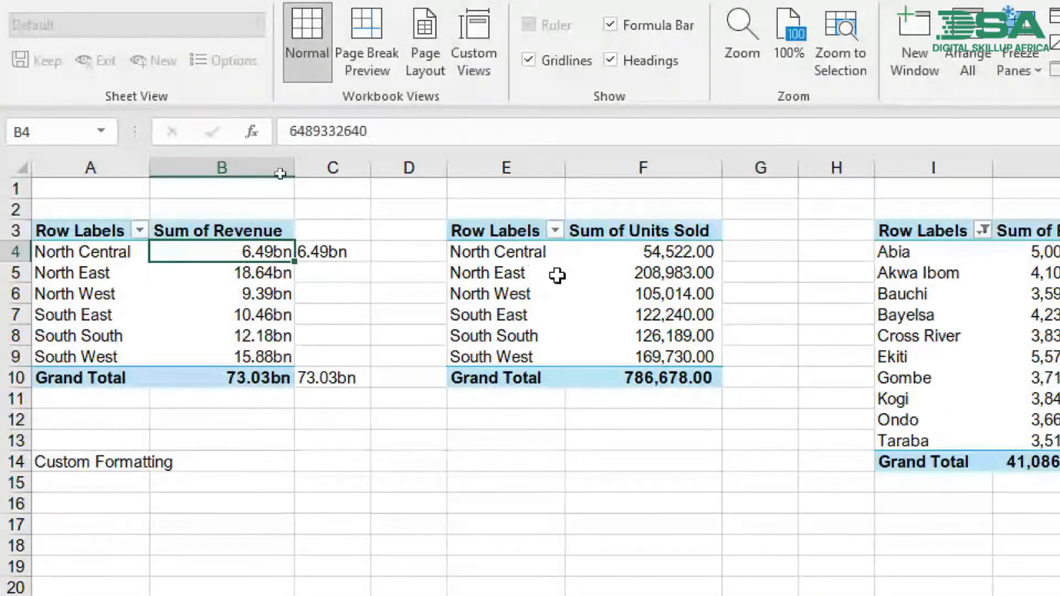
{"action": "left_click", "coordinate": [563, 274]}
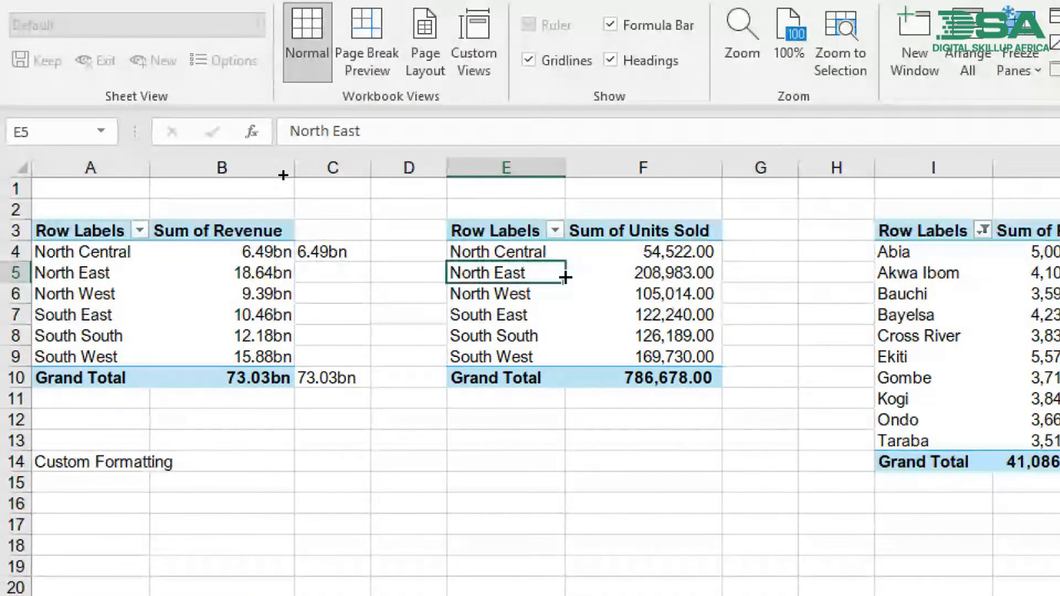
{"action": "key", "text": "alt+F1"}
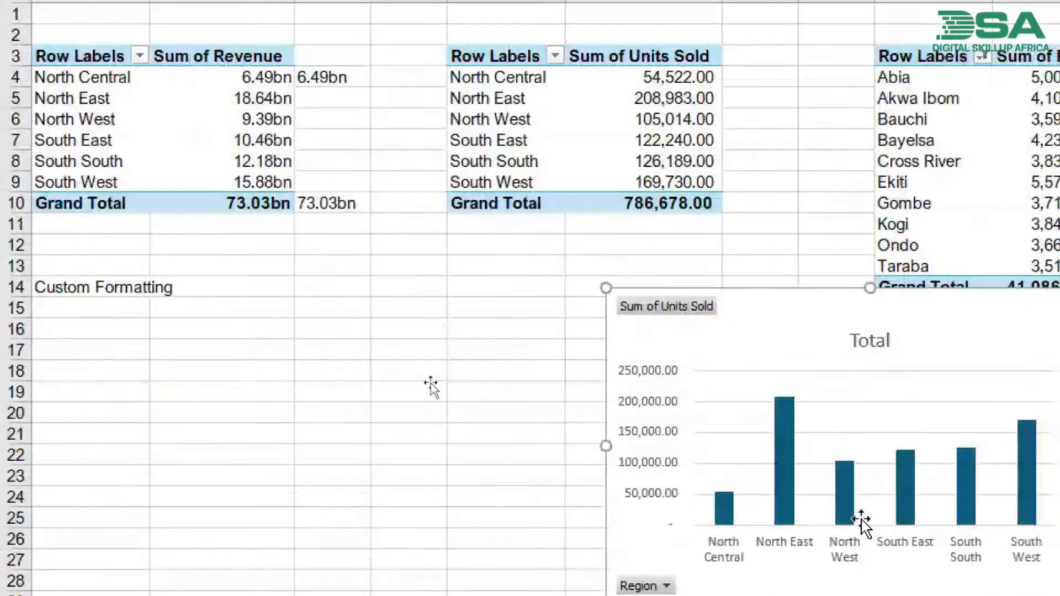
{"action": "left_click_drag", "start_coordinate": [781, 325], "coordinate": [436, 96]}
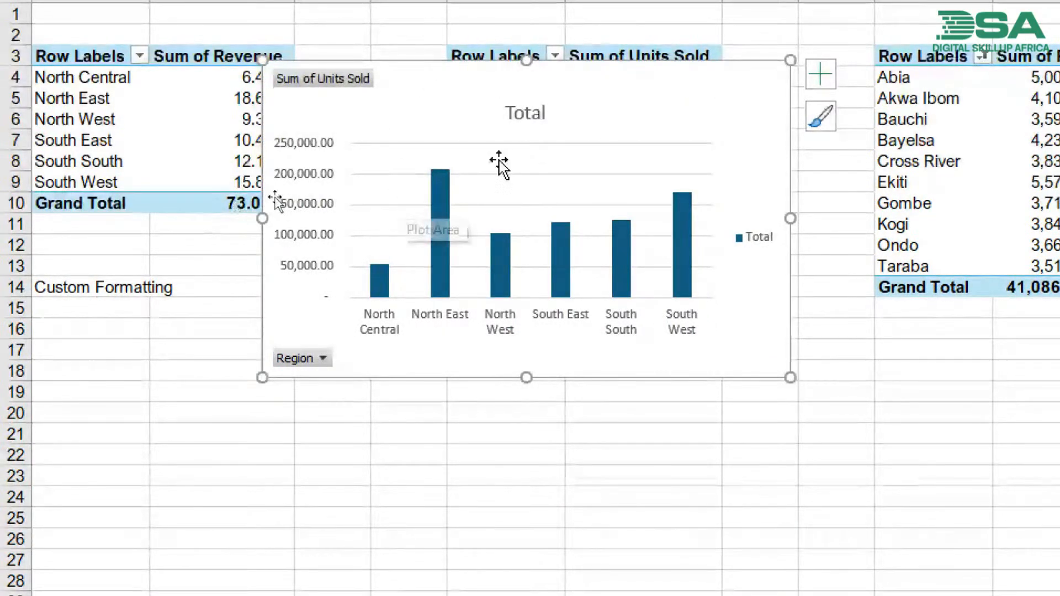
- Remove the gridlines, legend and primary vertical axis from the units sold chart
{"action": "left_click", "coordinate": [821, 75]}
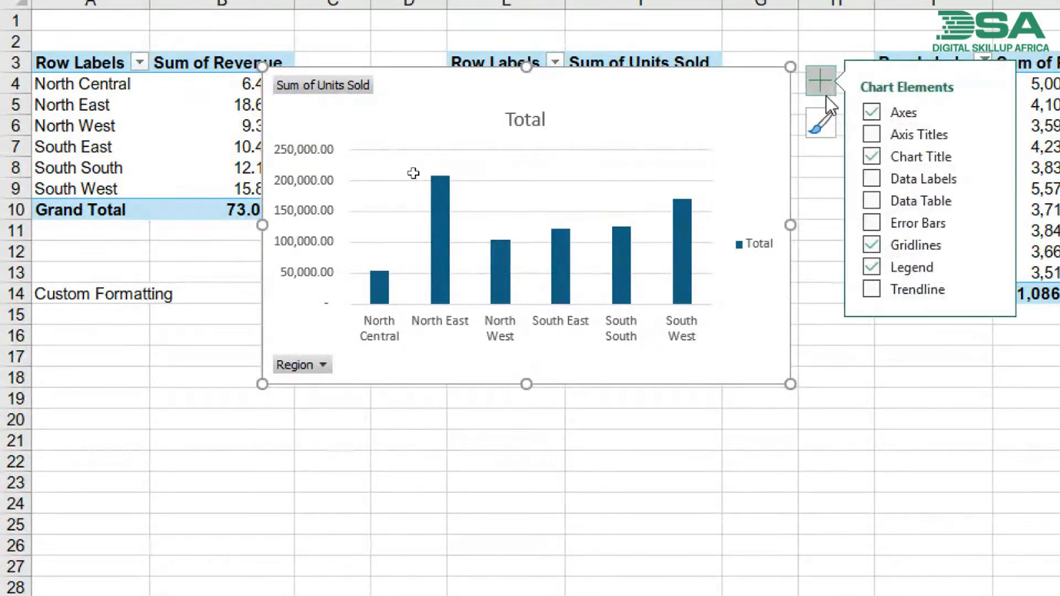
{"action": "left_click", "coordinate": [877, 244]}
{"action": "left_click", "coordinate": [876, 268]}
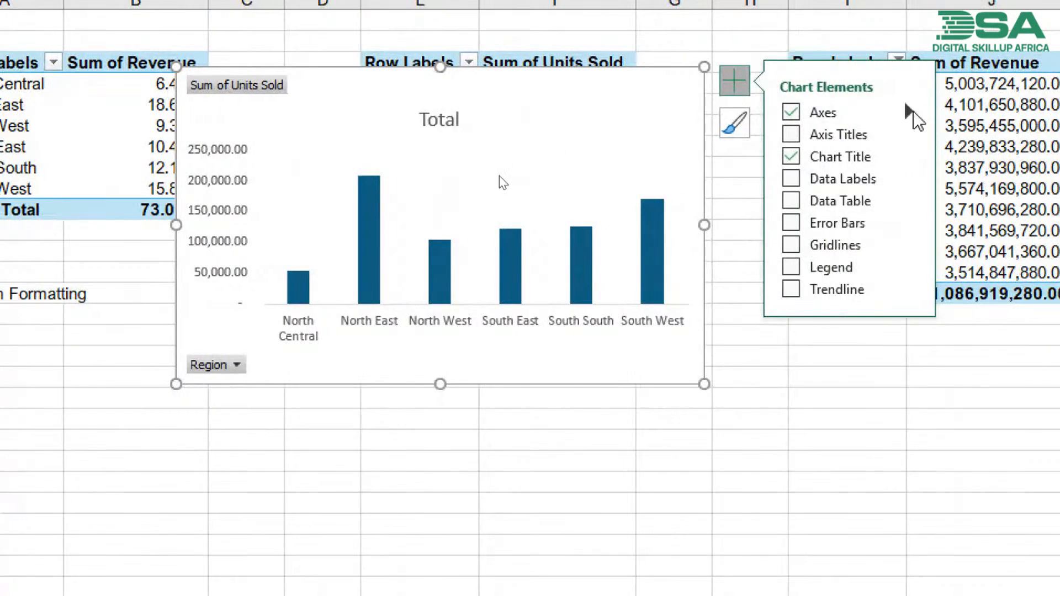
{"action": "left_click", "coordinate": [910, 112]}
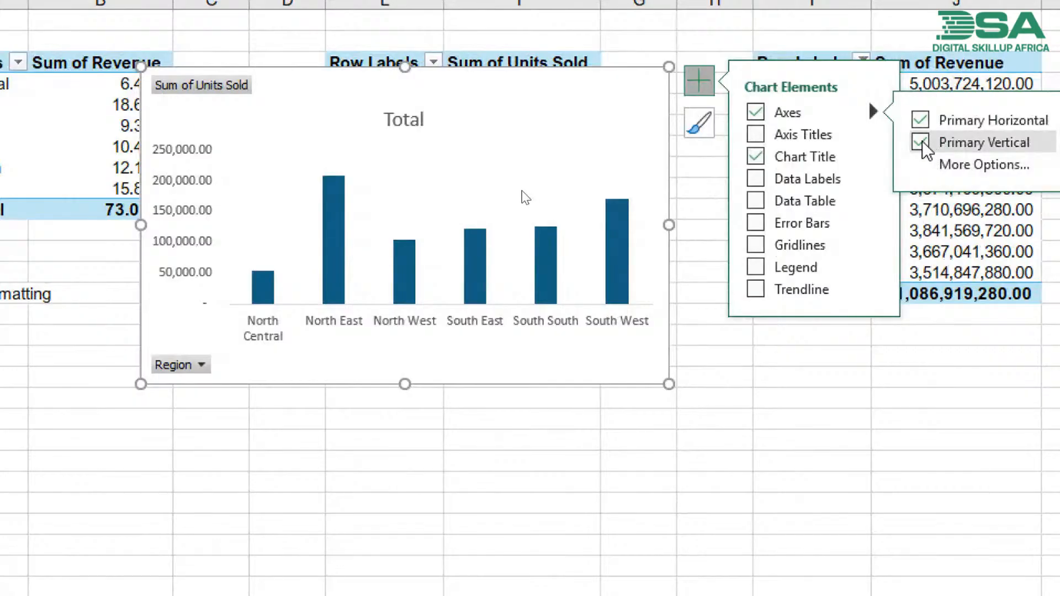
- Hide all field buttons on the units sold chart and add data labels to its columns
{"action": "left_click", "coordinate": [190, 371]}
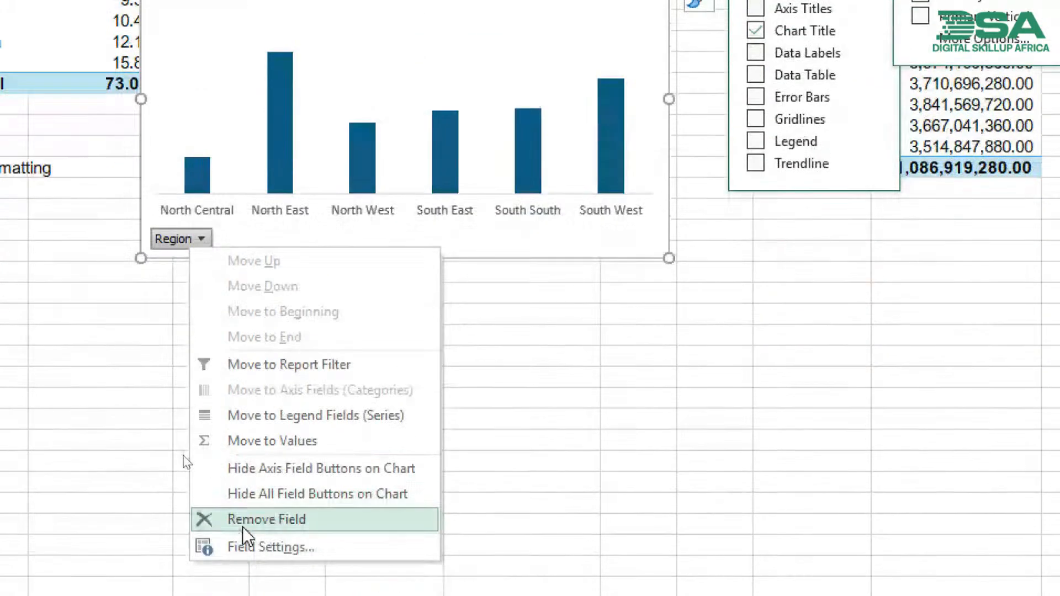
{"action": "left_click", "coordinate": [277, 438]}
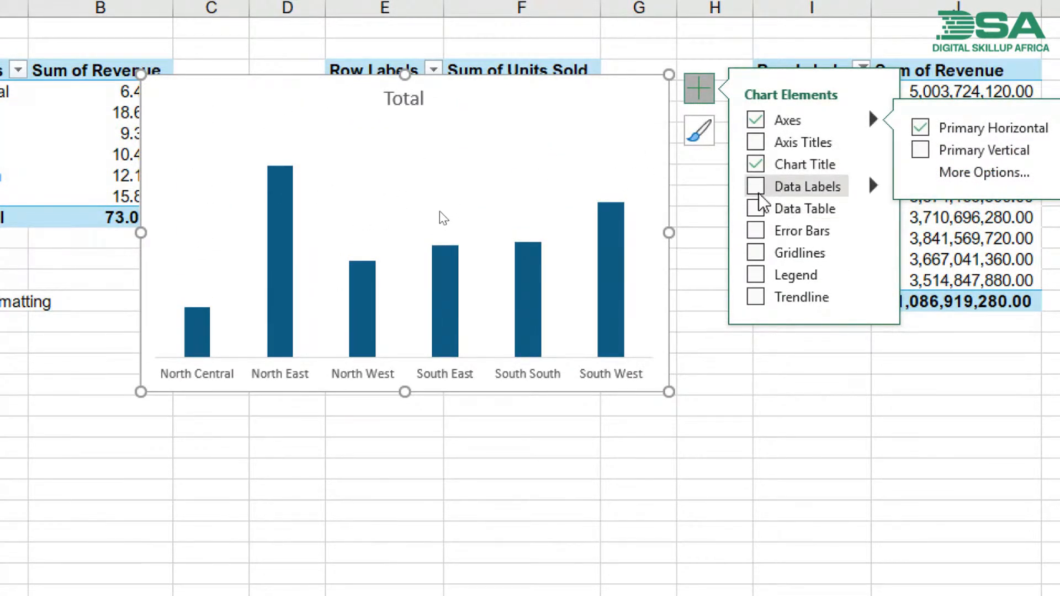
{"action": "left_click", "coordinate": [756, 187]}
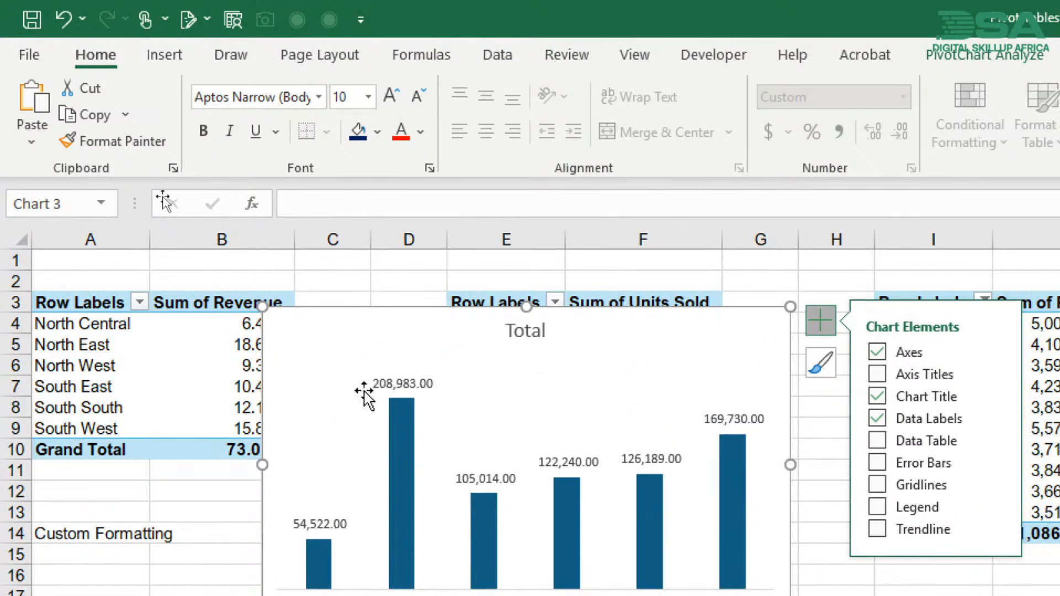
- Move the units sold chart down off the first table rows and remove both decimals from the North East units in F5
{"action": "left_click_drag", "start_coordinate": [658, 322], "coordinate": [657, 389]}
{"action": "left_click", "coordinate": [647, 346]}
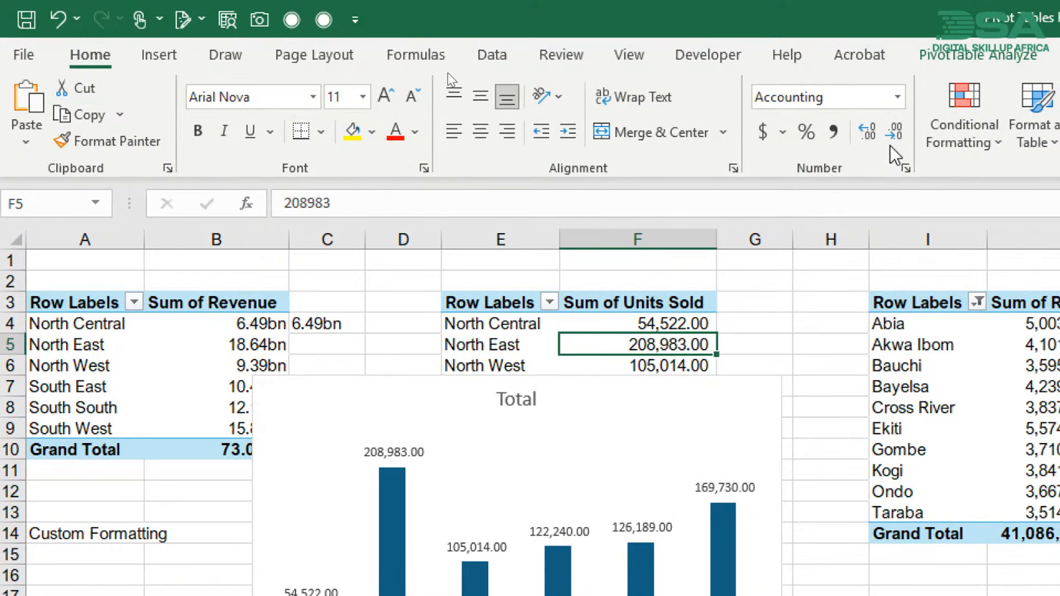
{"action": "left_click", "coordinate": [894, 133]}
{"action": "left_click", "coordinate": [894, 132]}
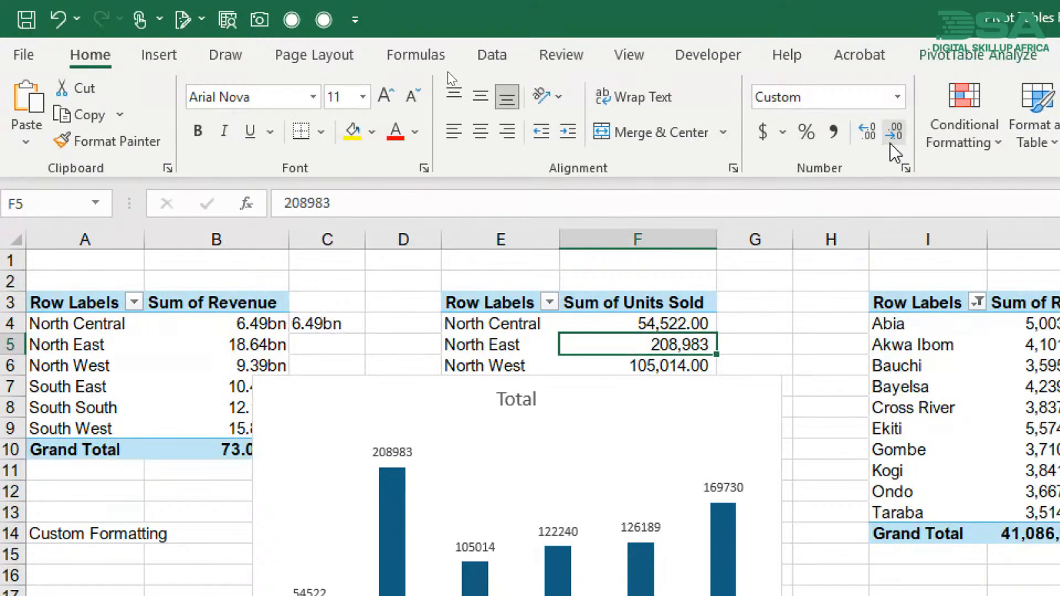
- Remove both decimals from all Sum of Units Sold values, from North Central in F4 through the Grand Total in F10
{"action": "left_click", "coordinate": [683, 235]}
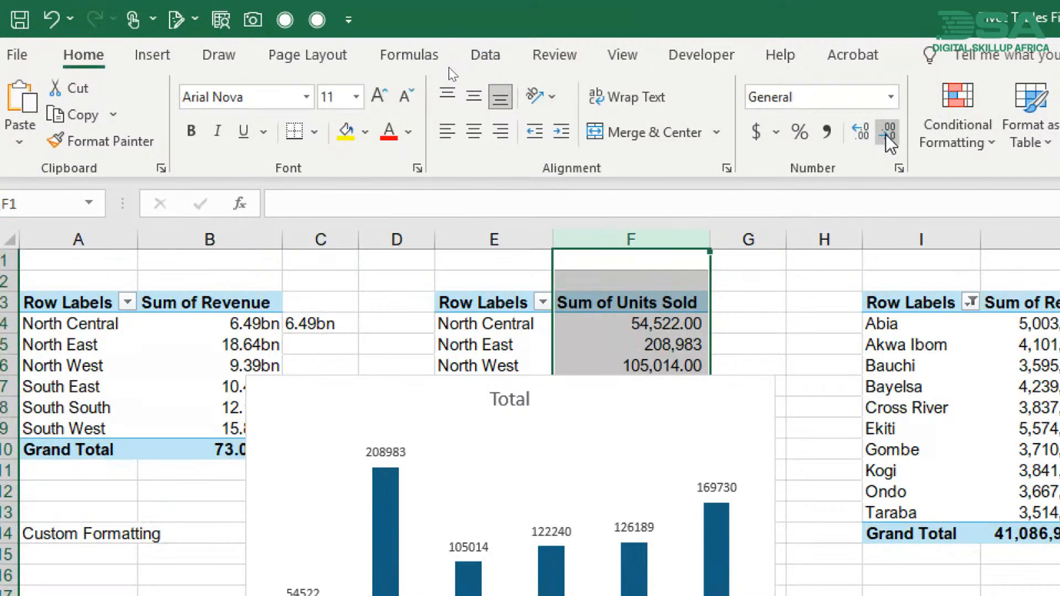
{"action": "left_click", "coordinate": [687, 319]}
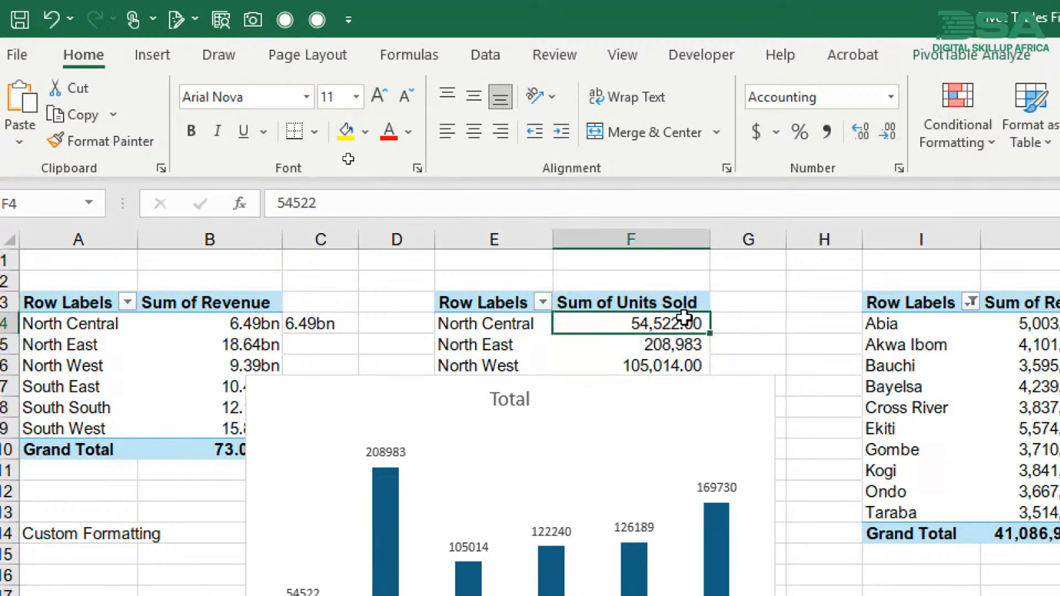
{"action": "left_click_drag", "start_coordinate": [685, 319], "coordinate": [685, 365]}
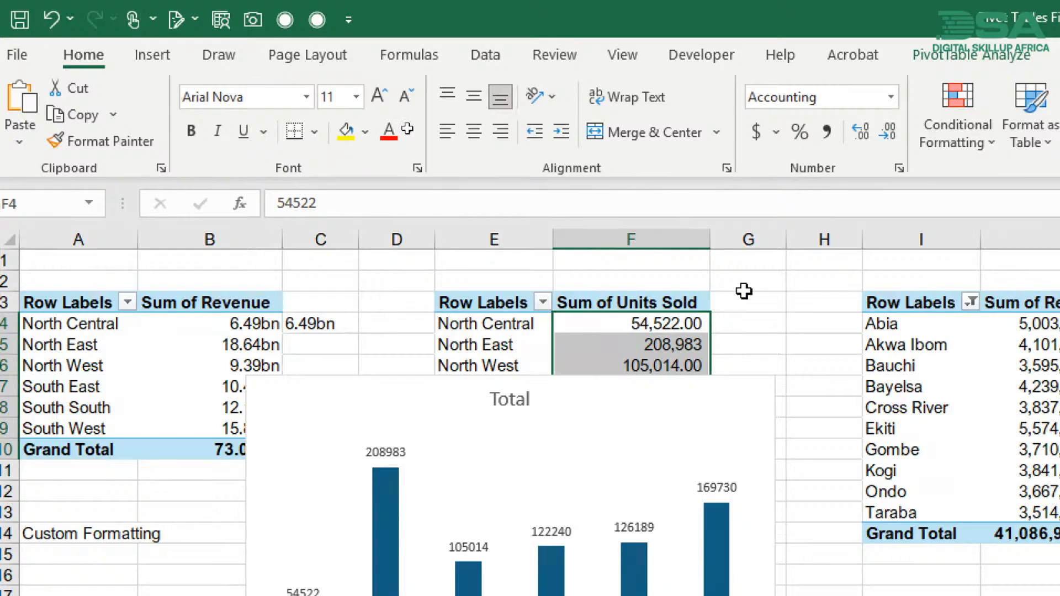
{"action": "left_click", "coordinate": [887, 134]}
{"action": "left_click", "coordinate": [887, 134]}
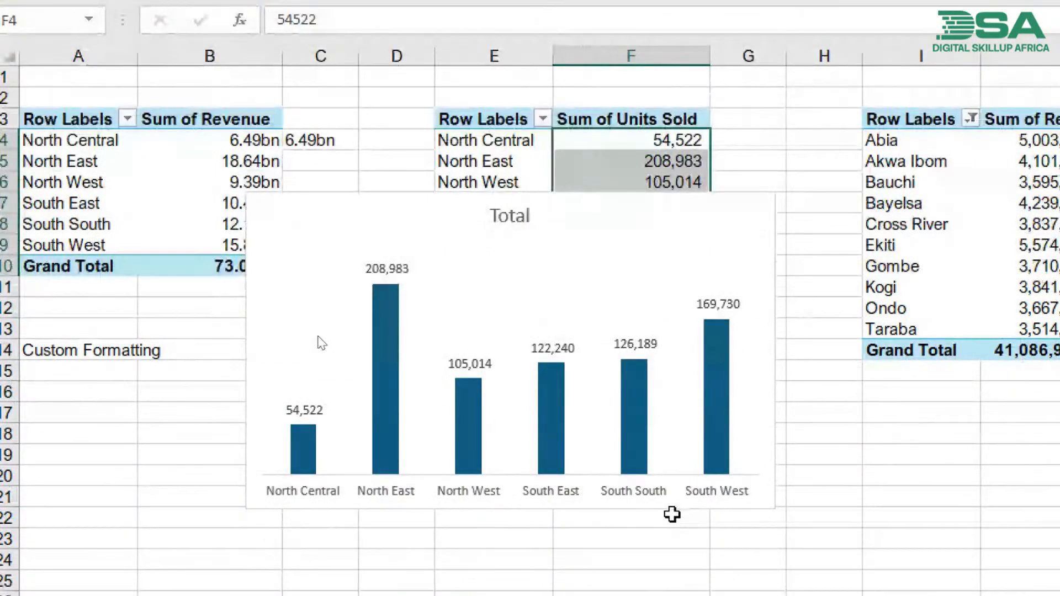
- Change the units sold chart's title to "Units Sold by Region"
{"action": "left_click", "coordinate": [552, 227]}
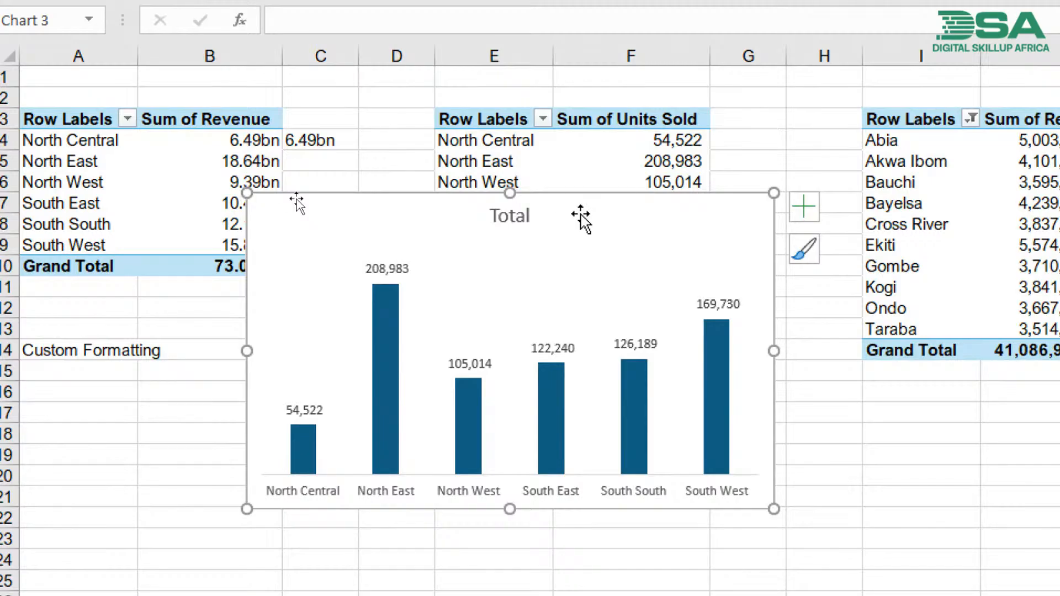
{"action": "left_click", "coordinate": [519, 217]}
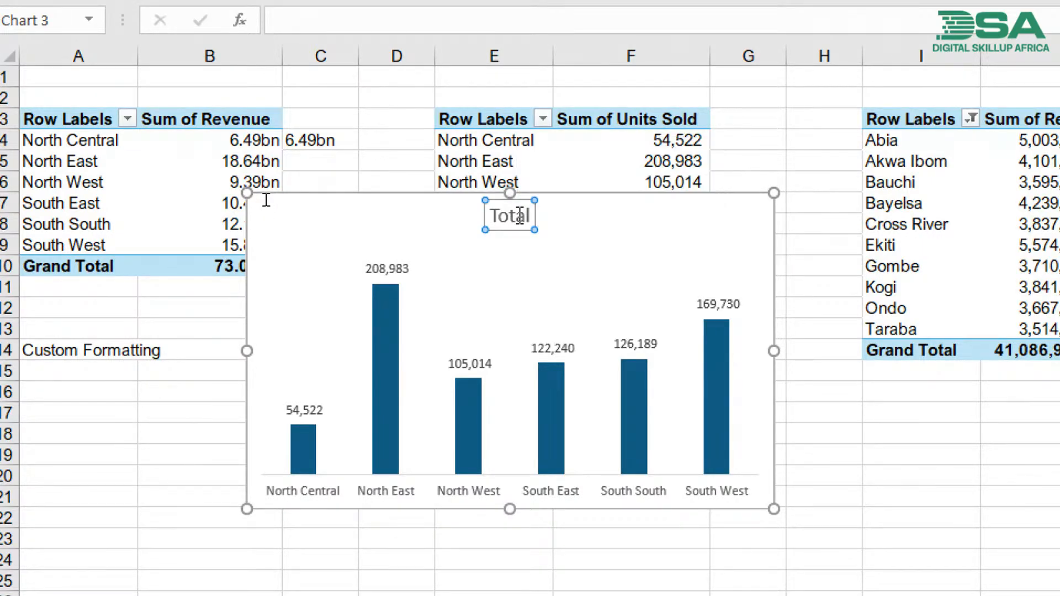
{"action": "double_click", "coordinate": [520, 216]}
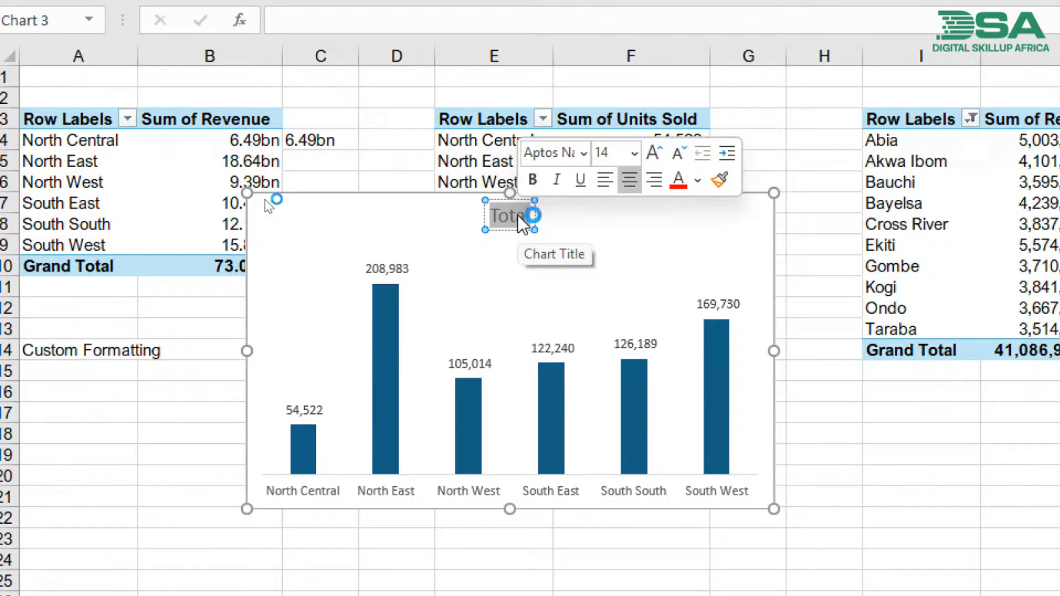
{"action": "type", "text": "Un"}
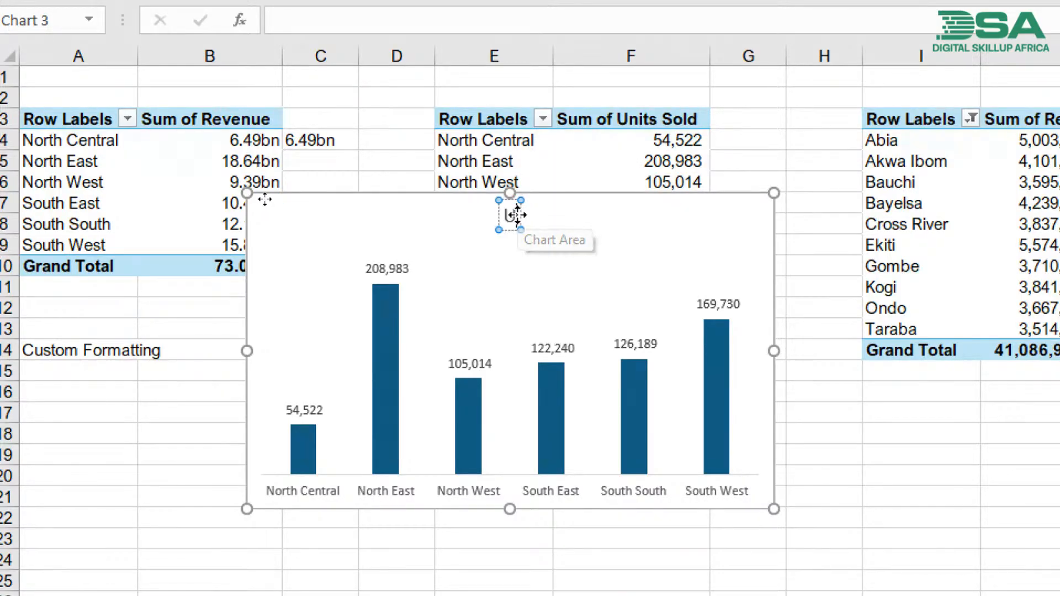
{"action": "type", "text": "its S"}
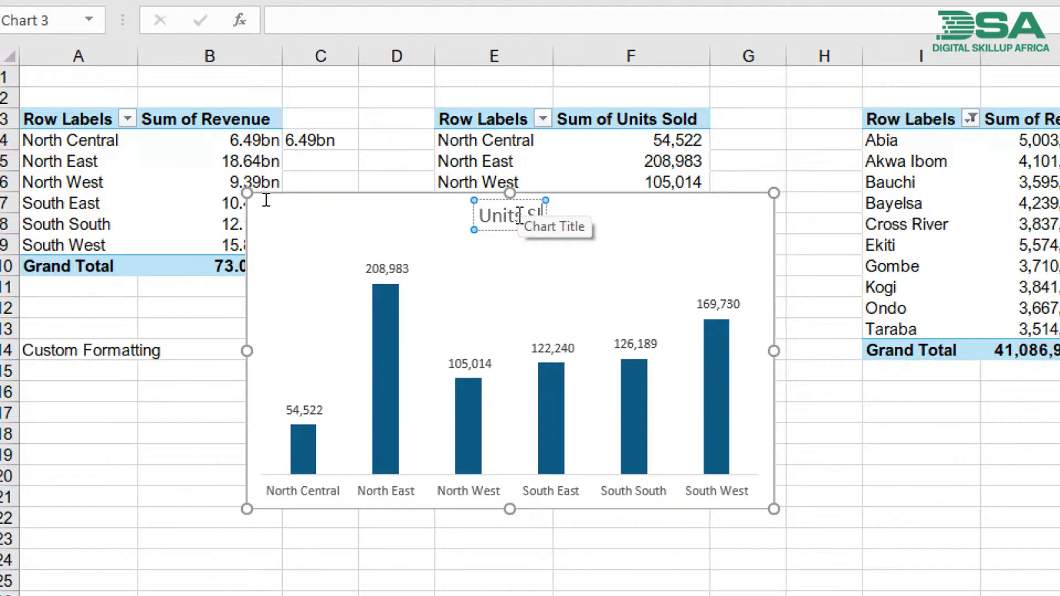
{"action": "type", "text": "old by"}
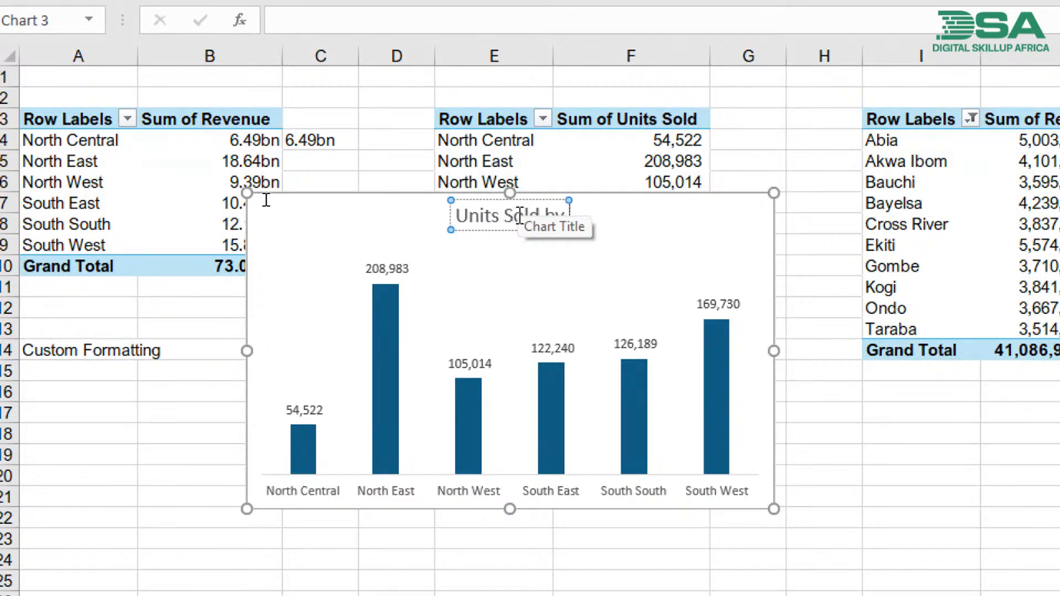
{"action": "type", "text": " Region"}
{"action": "left_click", "coordinate": [653, 221]}
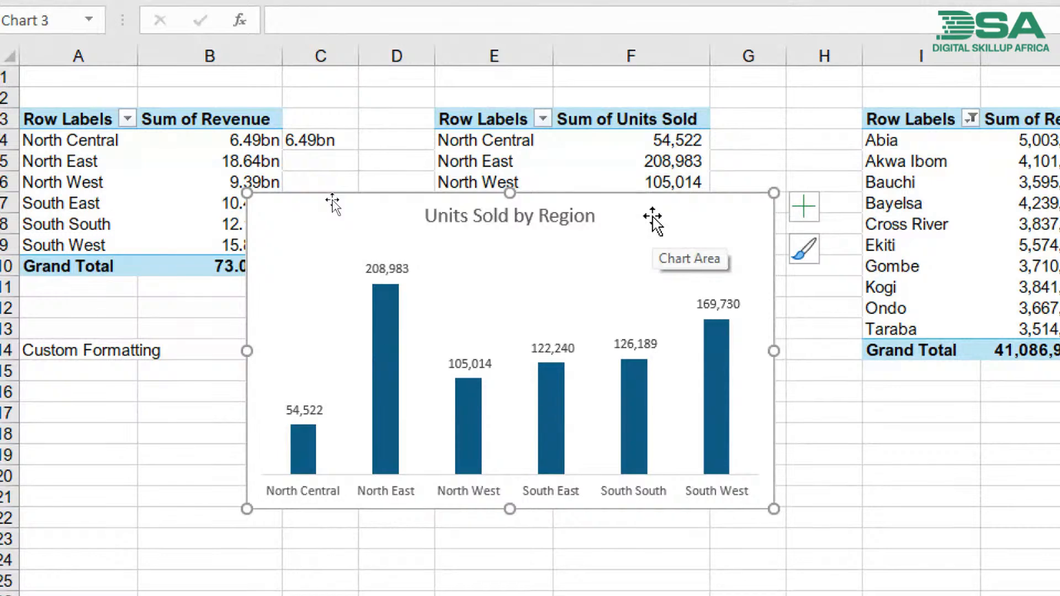
- Cut the Units Sold by Region chart, paste it at I4 on the dashboard sheet and narrow it to end with the title banner at column N
{"action": "key", "text": "ctrl+x"}
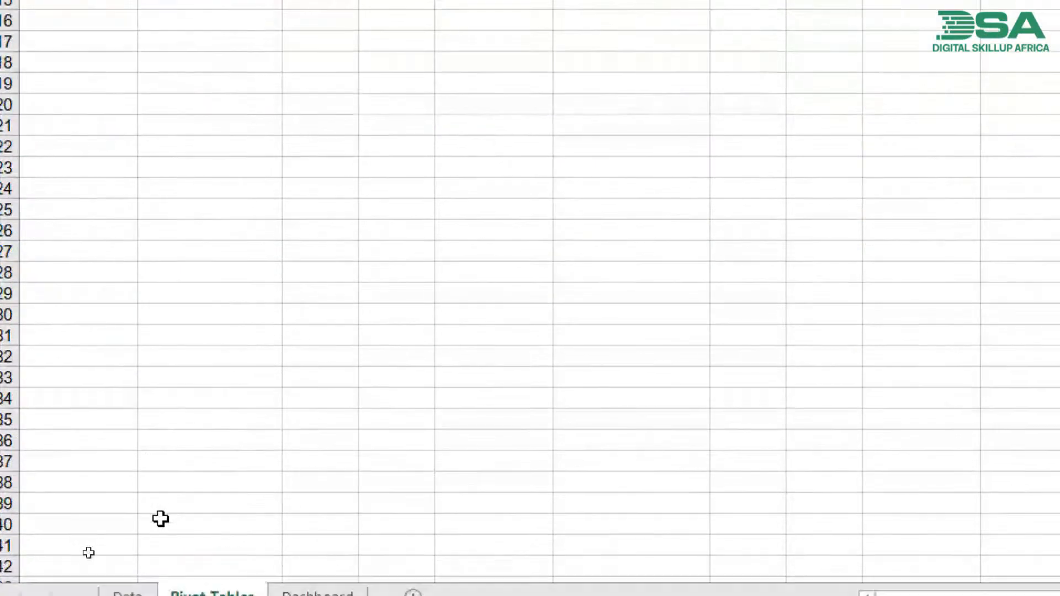
{"action": "left_click", "coordinate": [285, 594]}
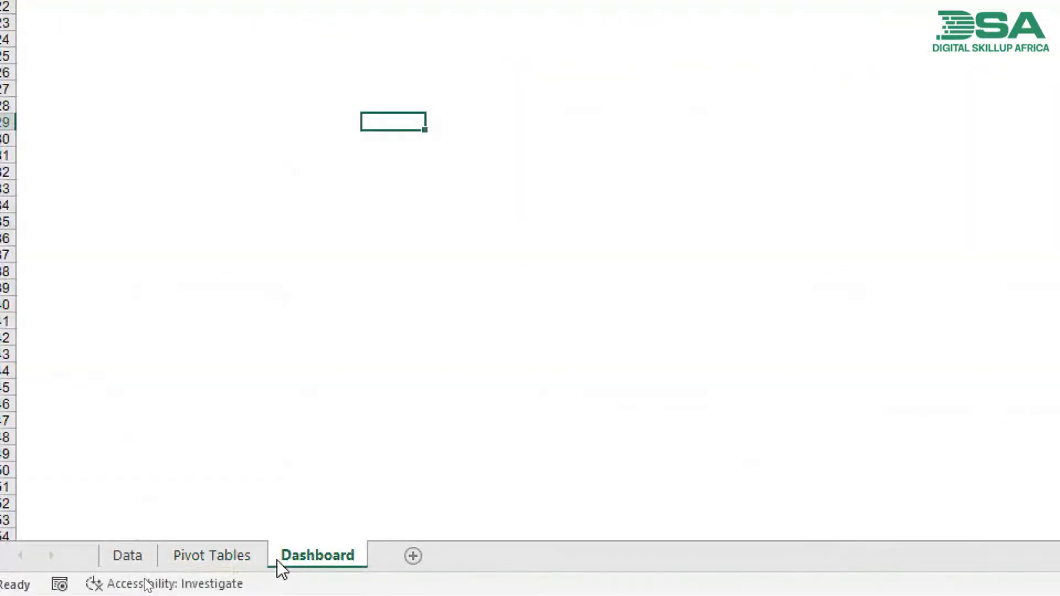
{"action": "left_click", "coordinate": [445, 90]}
{"action": "key", "text": "ctrl+v"}
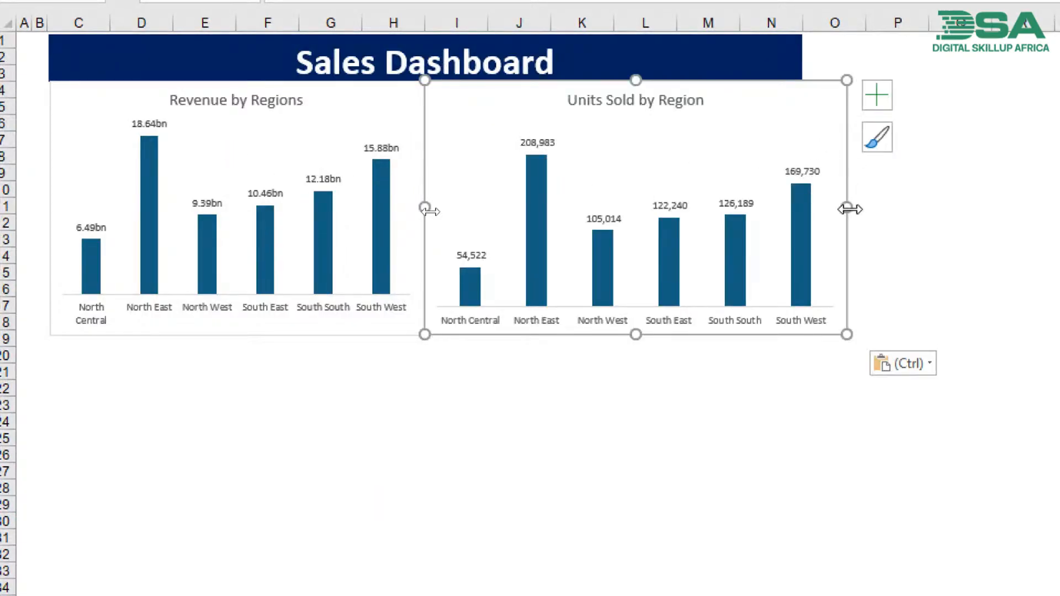
{"action": "left_click_drag", "start_coordinate": [848, 208], "coordinate": [800, 210]}
{"action": "left_click", "coordinate": [698, 379]}
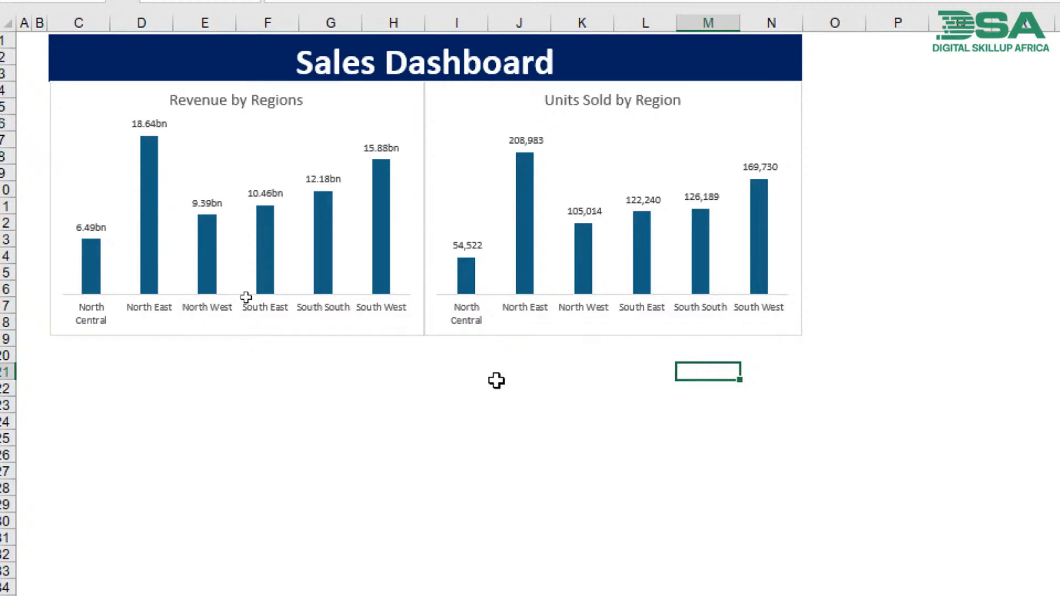
- Move the Revenue by Regions and Units Sold by Region charts down to start at row 6, leaving a gap beneath the title banner
{"action": "left_click", "coordinate": [204, 274]}
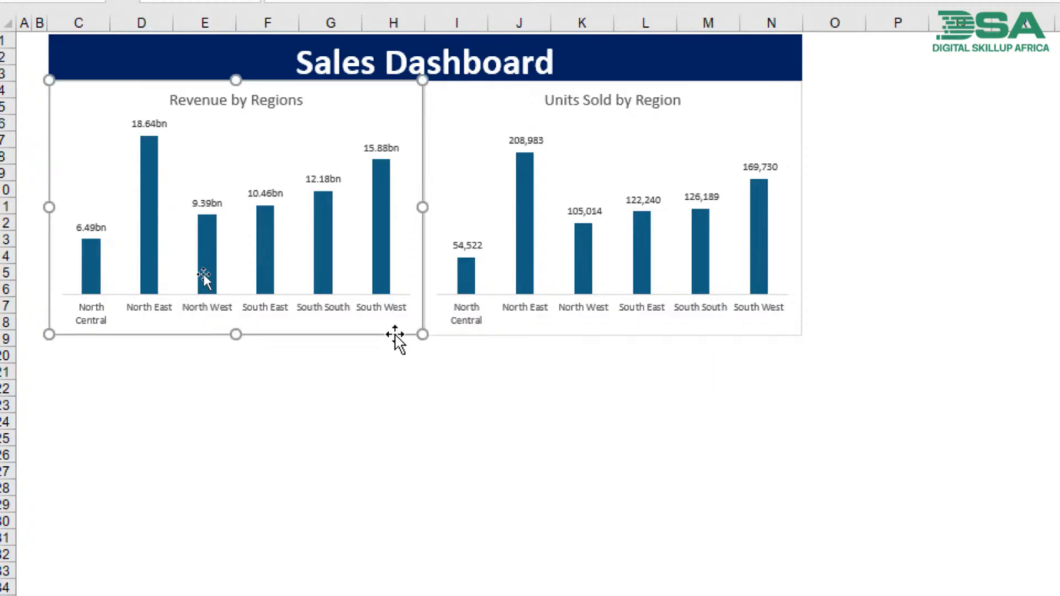
{"action": "left_click_drag", "start_coordinate": [203, 275], "coordinate": [206, 295]}
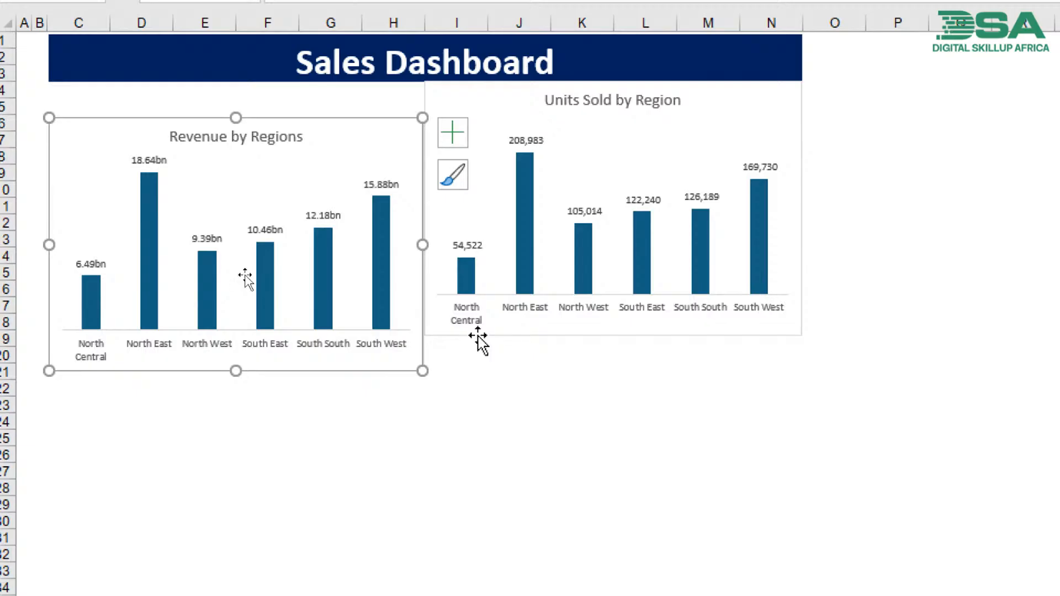
{"action": "left_click_drag", "start_coordinate": [478, 335], "coordinate": [478, 371]}
{"action": "left_click", "coordinate": [445, 440]}
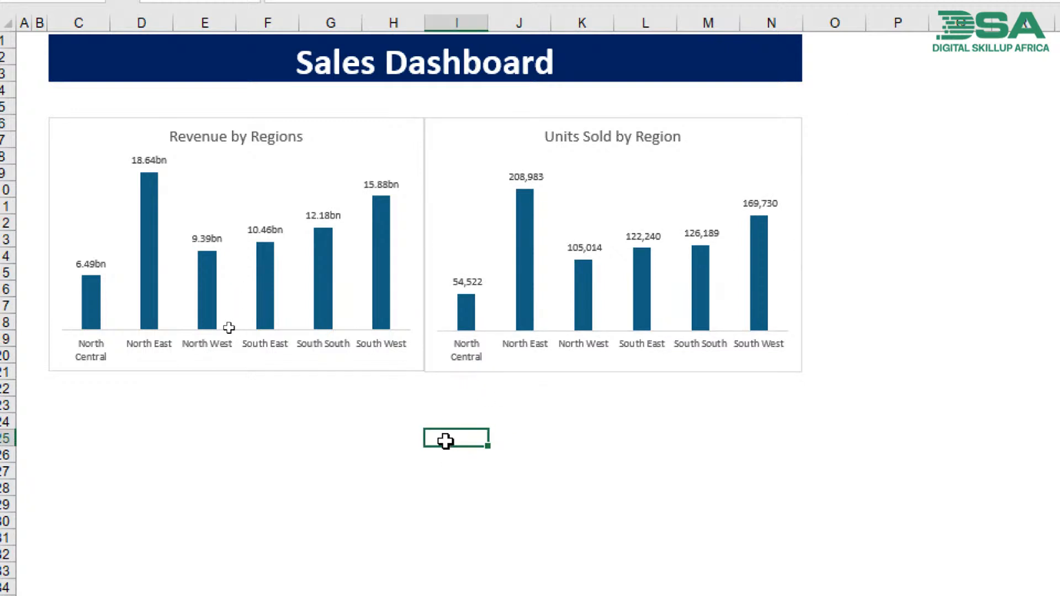
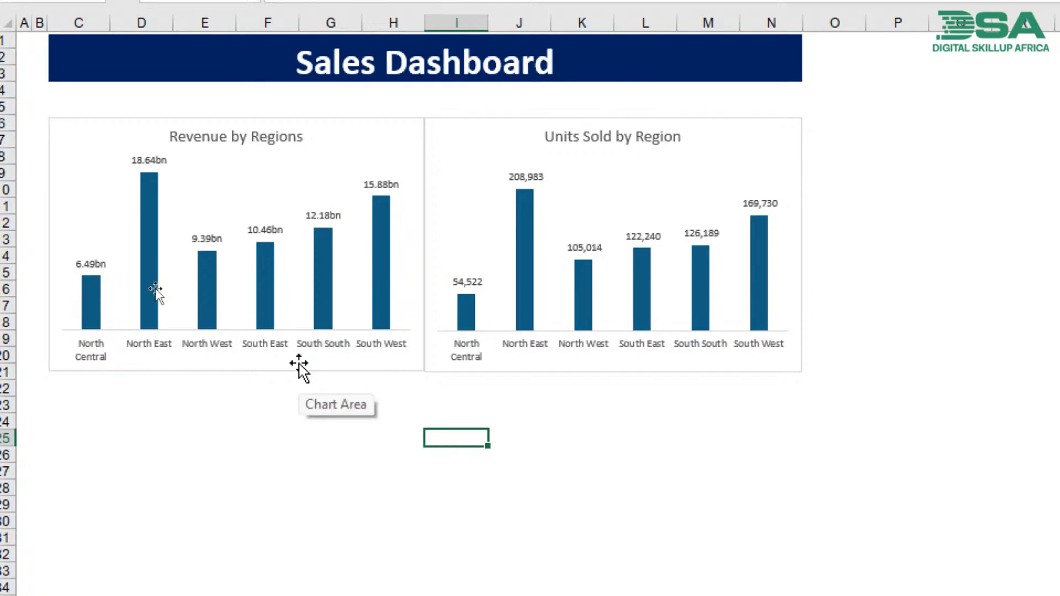
- Insert a Line Of Business slicer for the Revenue by Regions chart and move it up over that chart's upper part
{"action": "left_click", "coordinate": [300, 367]}
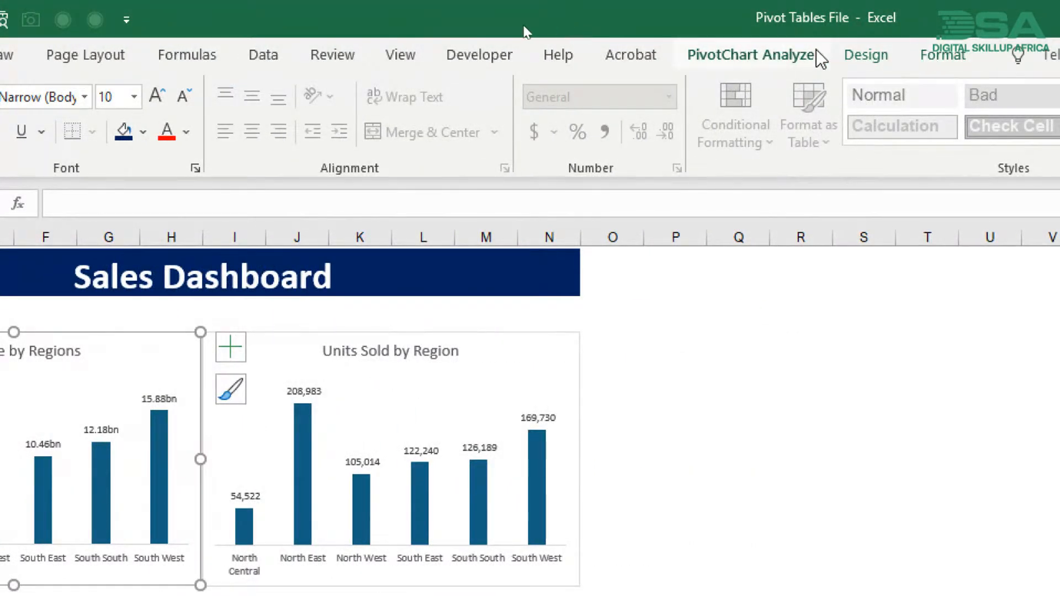
{"action": "left_click", "coordinate": [806, 61]}
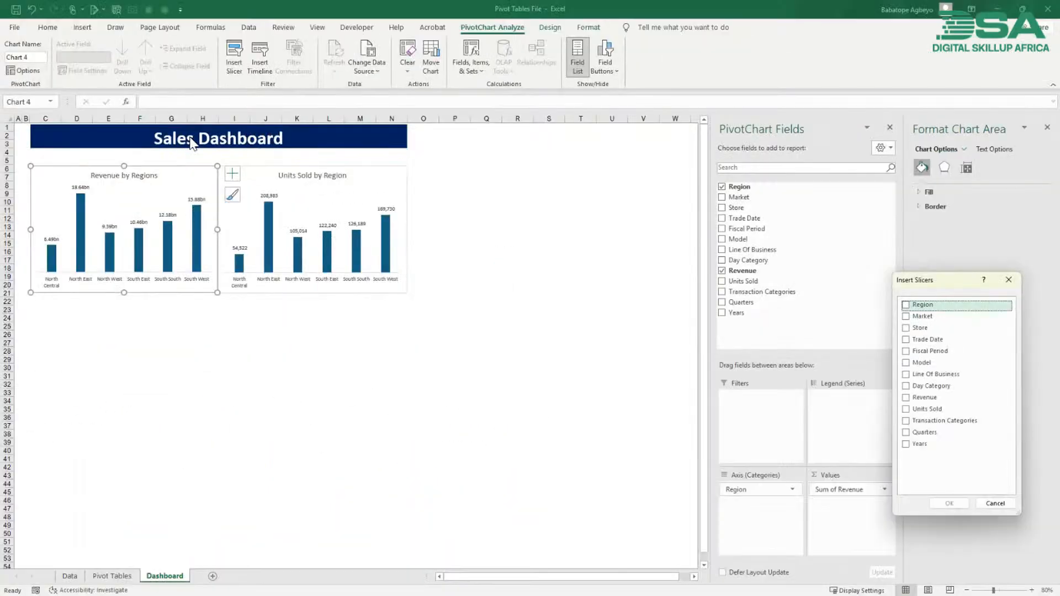
{"action": "left_click_drag", "start_coordinate": [925, 284], "coordinate": [468, 168]}
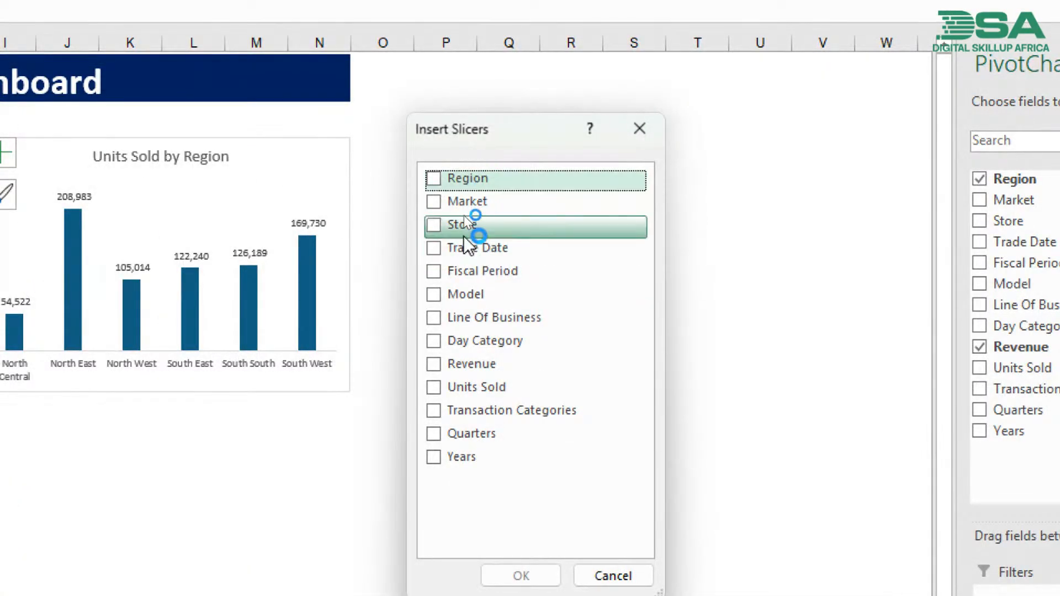
{"action": "left_click", "coordinate": [434, 319]}
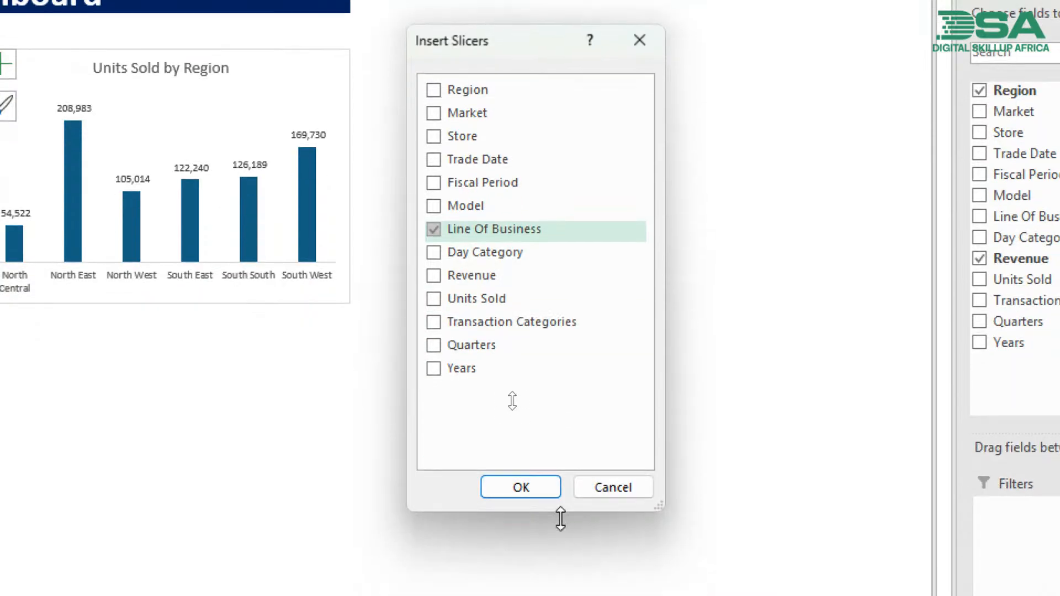
{"action": "left_click", "coordinate": [534, 489]}
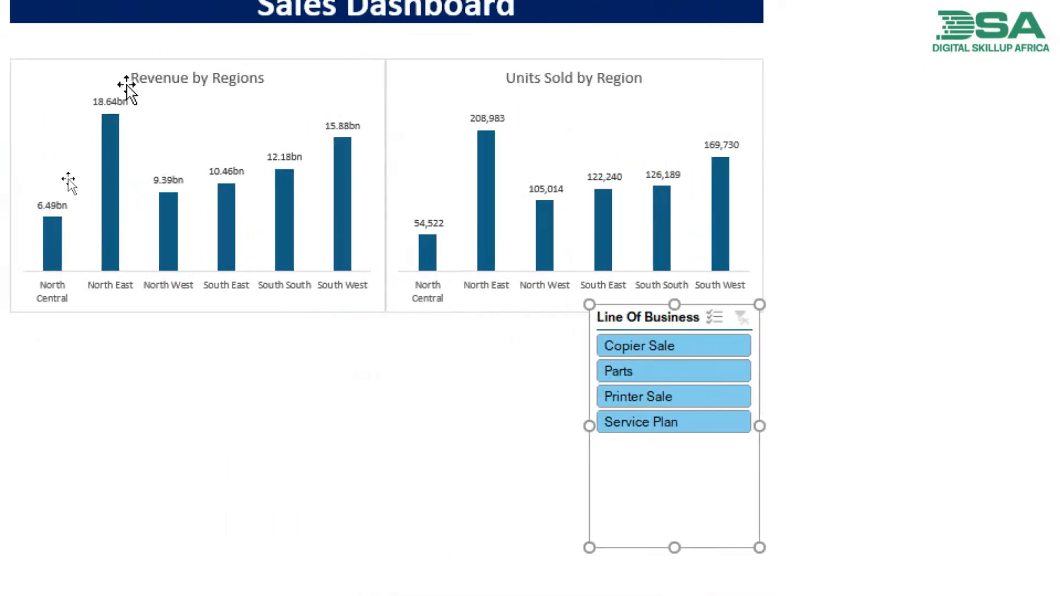
{"action": "left_click_drag", "start_coordinate": [697, 315], "coordinate": [308, 73]}
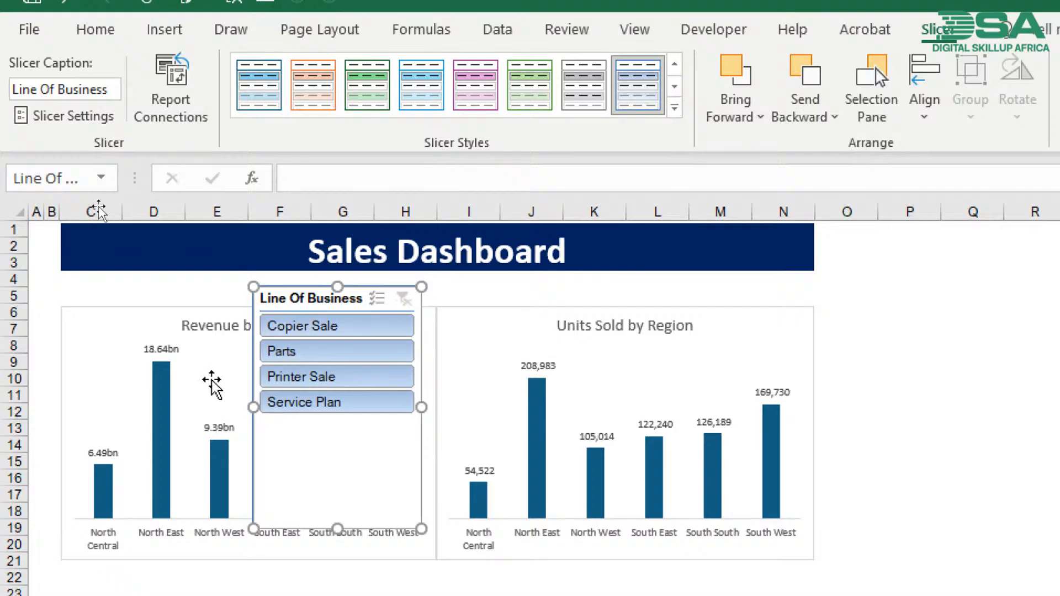
- Fill the bars of the Revenue by Regions and Units Sold by Region charts with the title banner's dark navy blue
{"action": "left_click", "coordinate": [161, 390]}
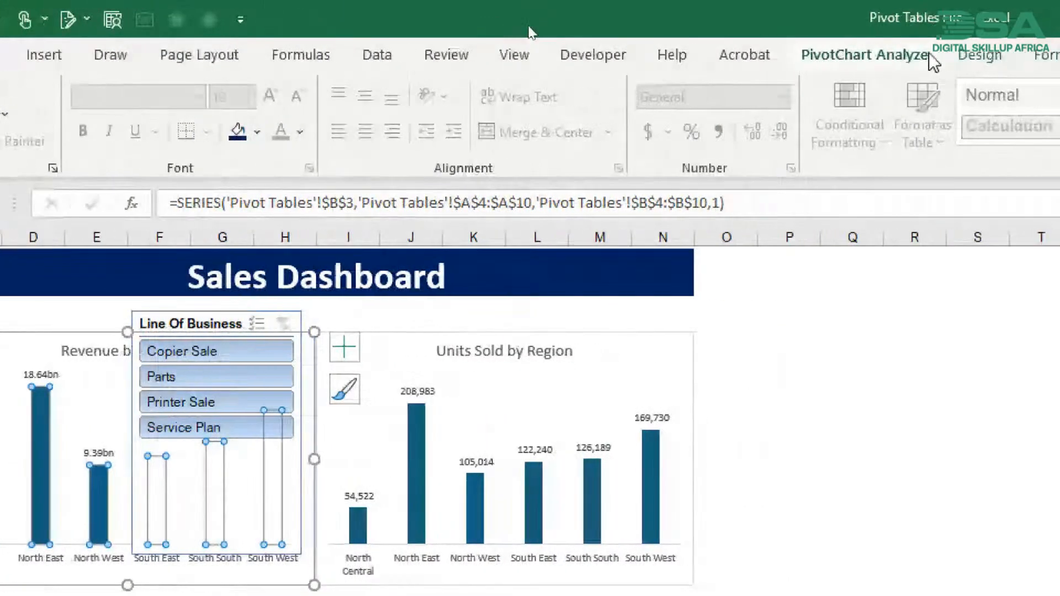
{"action": "left_click", "coordinate": [934, 62]}
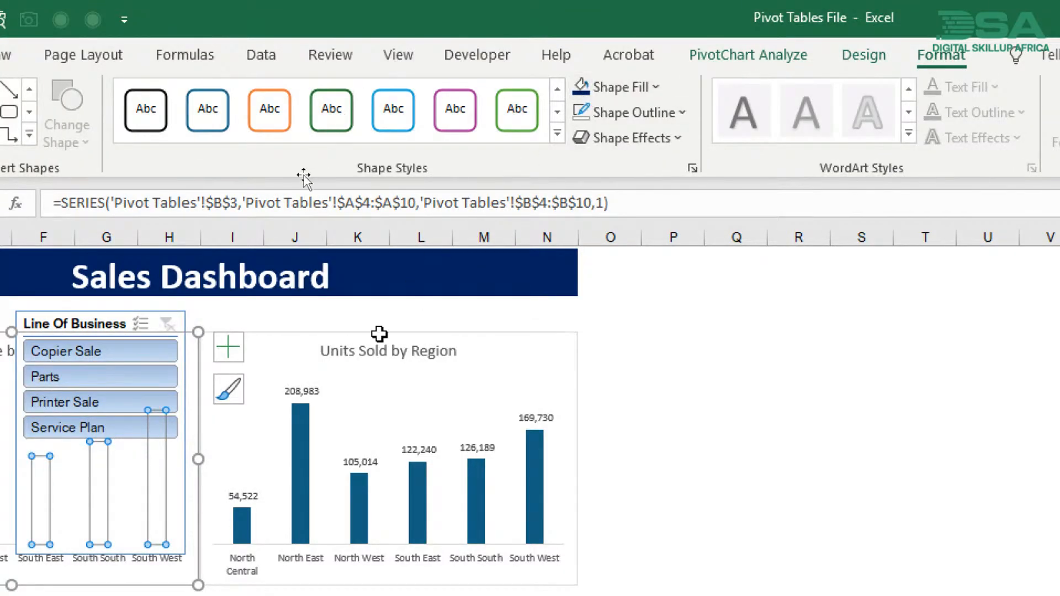
{"action": "left_click", "coordinate": [304, 443]}
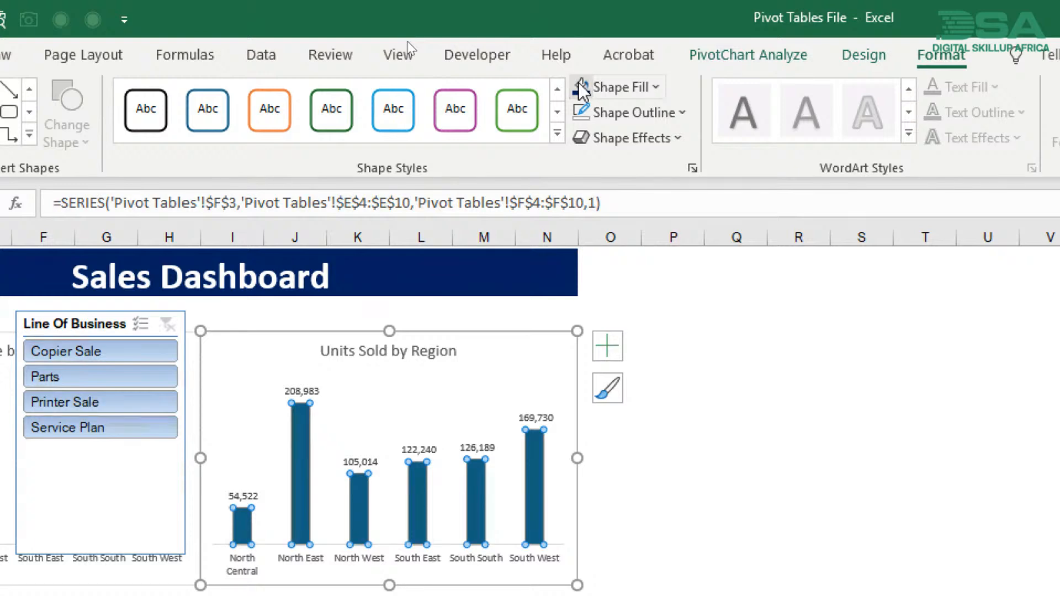
{"action": "left_click", "coordinate": [580, 85]}
{"action": "left_click", "coordinate": [670, 409]}
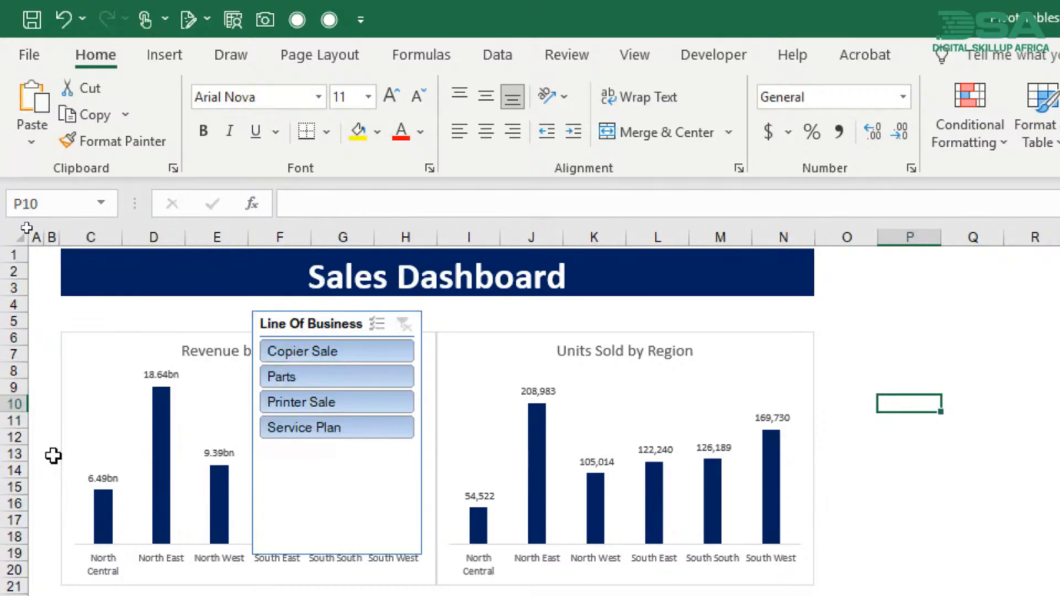
- Move the Line Of Business slicer off the charts to the empty cells starting at column P
{"action": "left_click", "coordinate": [298, 323]}
{"action": "left_click_drag", "start_coordinate": [298, 323], "coordinate": [241, 315]}
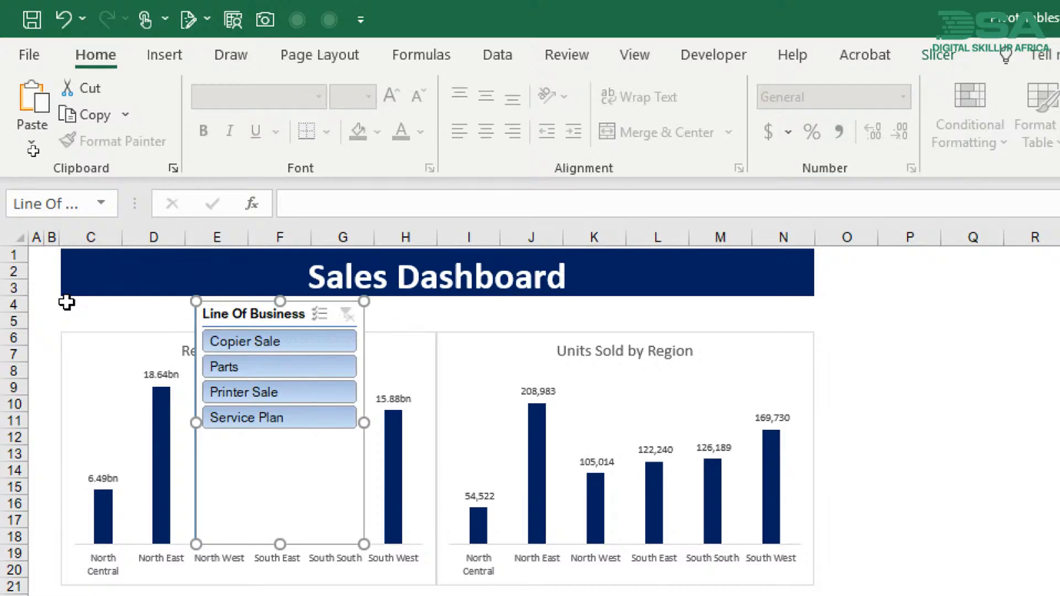
{"action": "mouse_move", "coordinate": [73, 327]}
{"action": "left_mouse_down"}
{"action": "mouse_move", "coordinate": [425, 367]}
{"action": "mouse_move", "coordinate": [557, 353]}
{"action": "mouse_move", "coordinate": [773, 357]}
{"action": "mouse_move", "coordinate": [734, 310]}
{"action": "mouse_move", "coordinate": [220, 287]}
{"action": "left_mouse_up"}
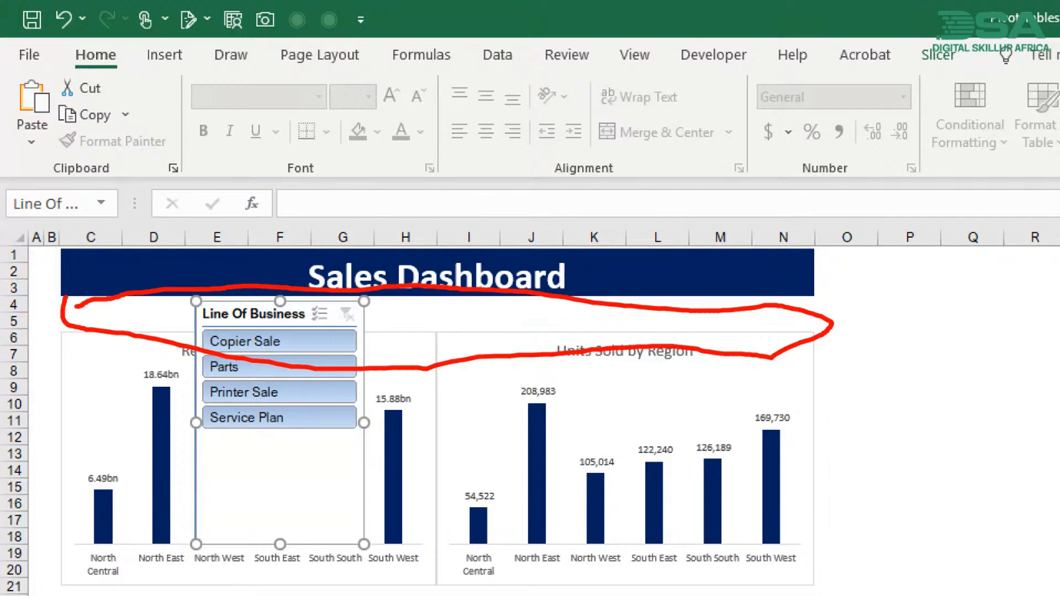
{"action": "key", "text": "Escape"}
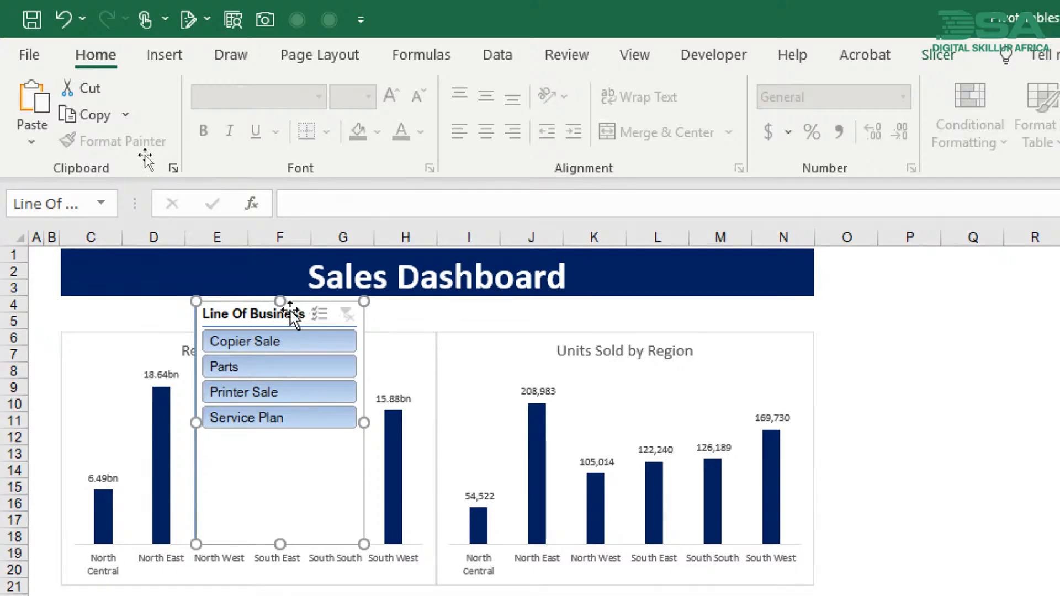
{"action": "left_click", "coordinate": [921, 55]}
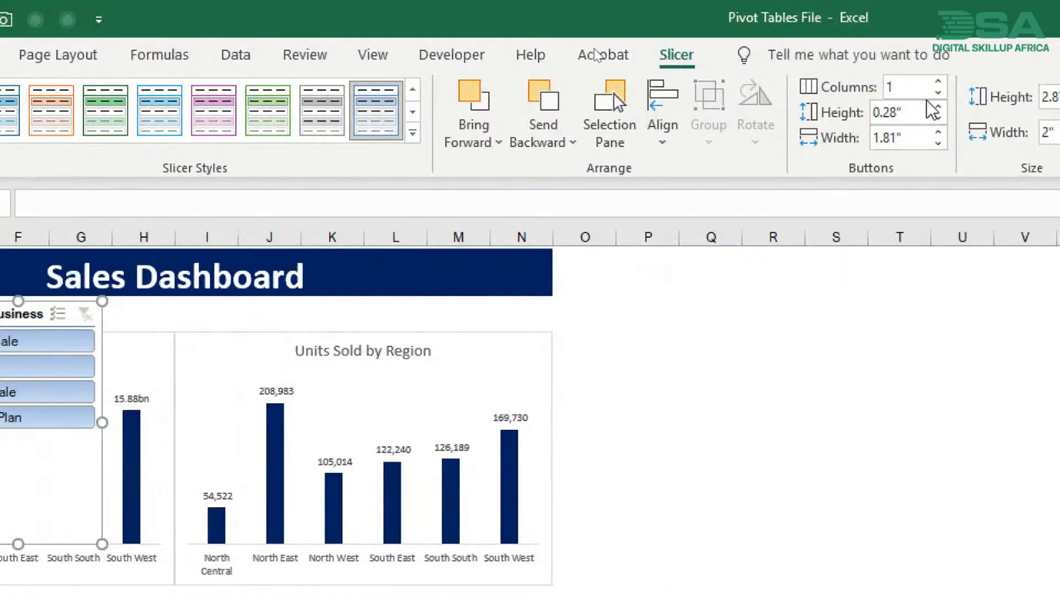
{"action": "left_click_drag", "start_coordinate": [137, 323], "coordinate": [846, 310]}
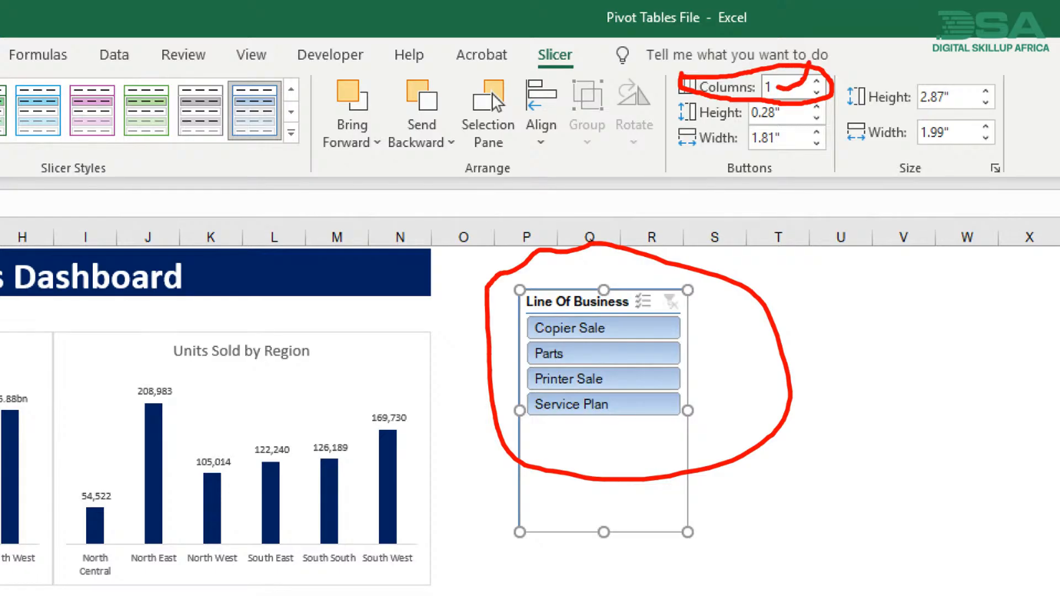
{"action": "key", "text": "Escape"}
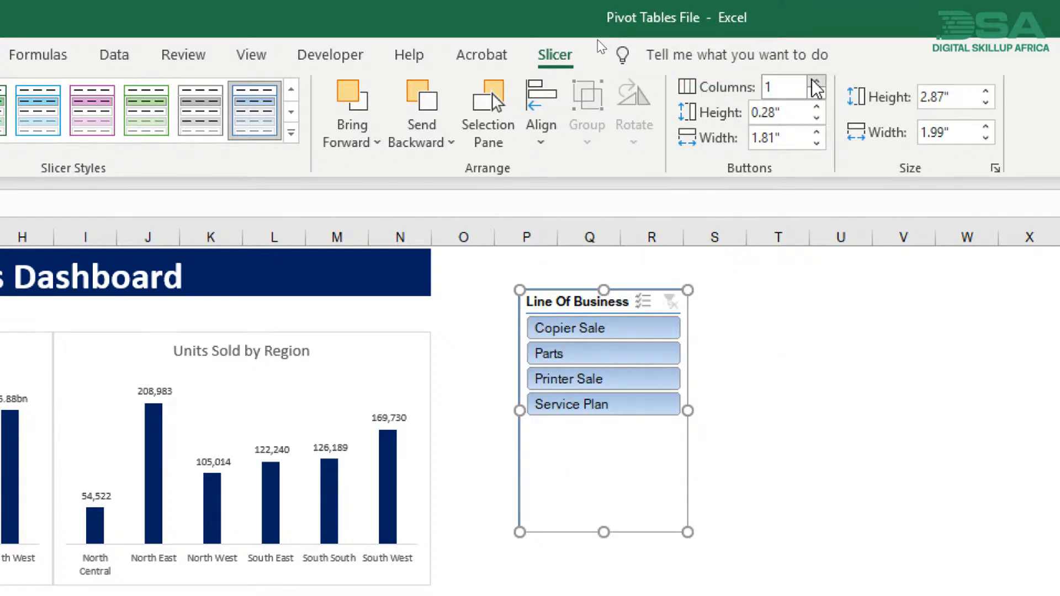
- Set the slicer to 4 columns and resize it to a flat single-row strip about 5.64" wide that fully shows its buttons
{"action": "left_click", "coordinate": [814, 83]}
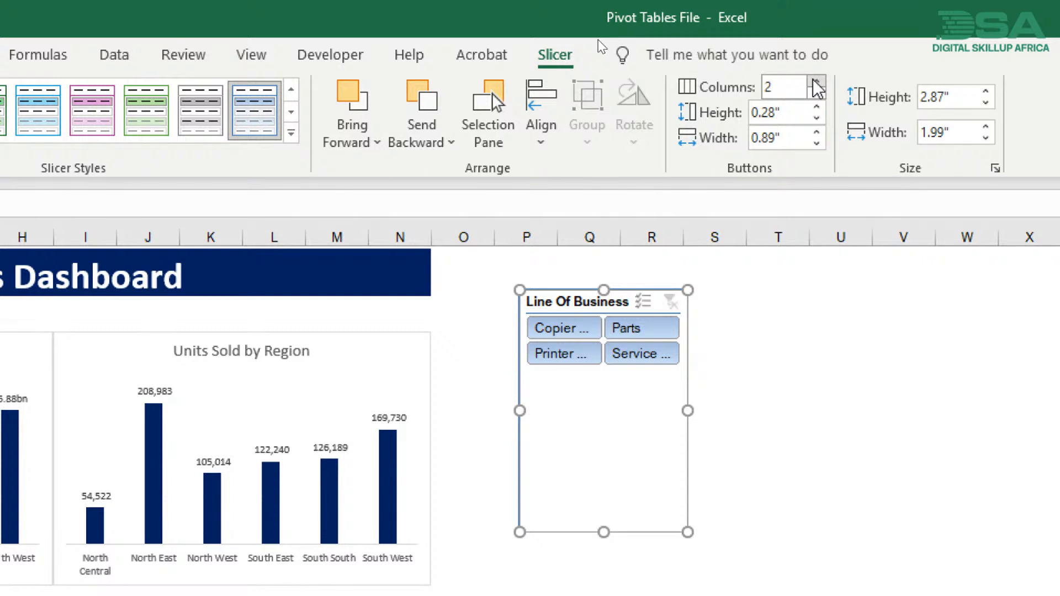
{"action": "left_click", "coordinate": [816, 83]}
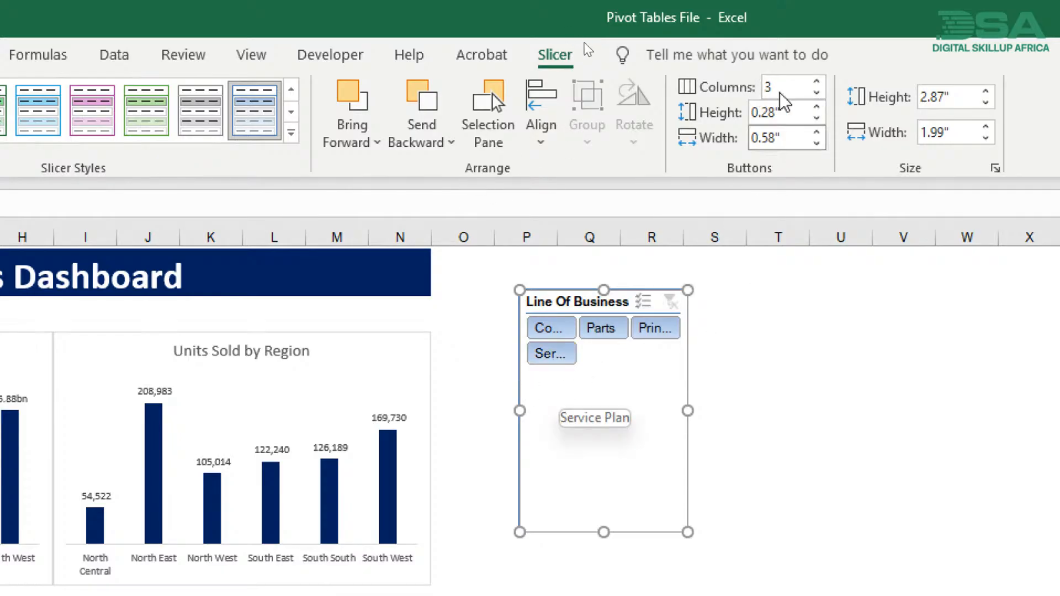
{"action": "left_click", "coordinate": [817, 81]}
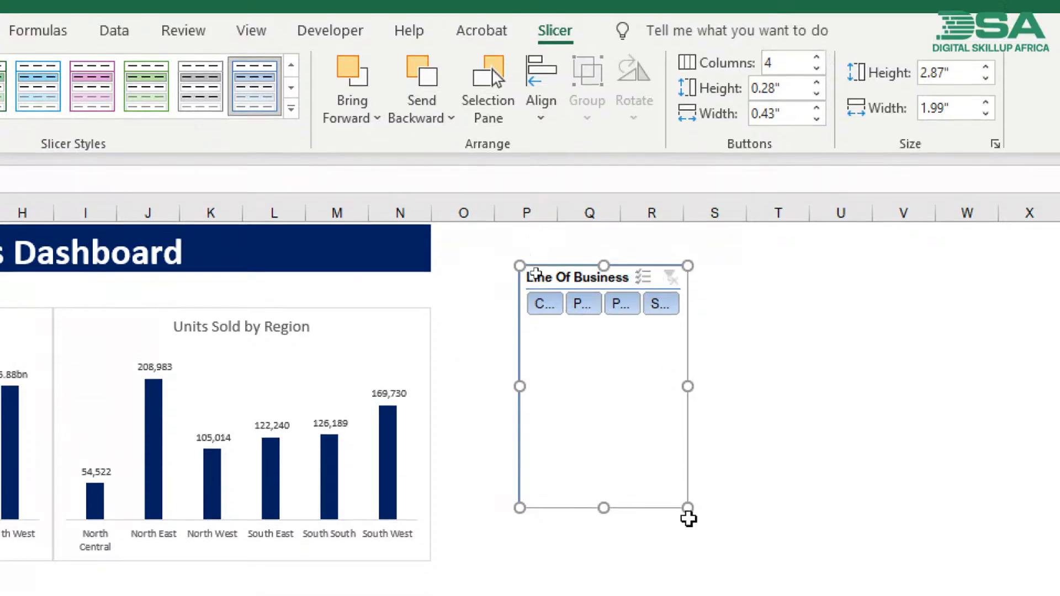
{"action": "left_click_drag", "start_coordinate": [688, 507], "coordinate": [951, 312]}
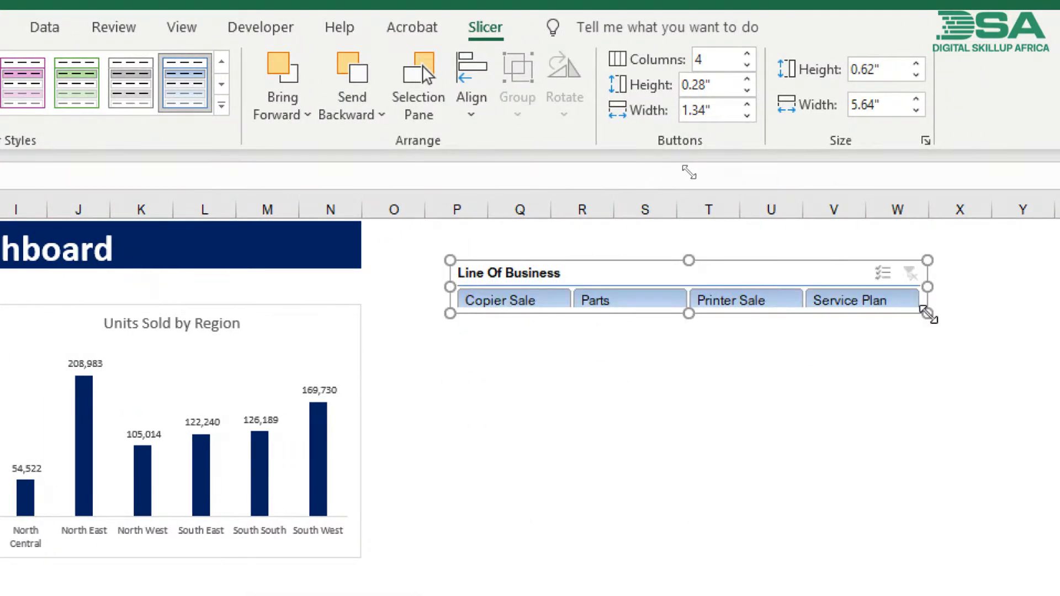
{"action": "left_click_drag", "start_coordinate": [680, 315], "coordinate": [683, 322]}
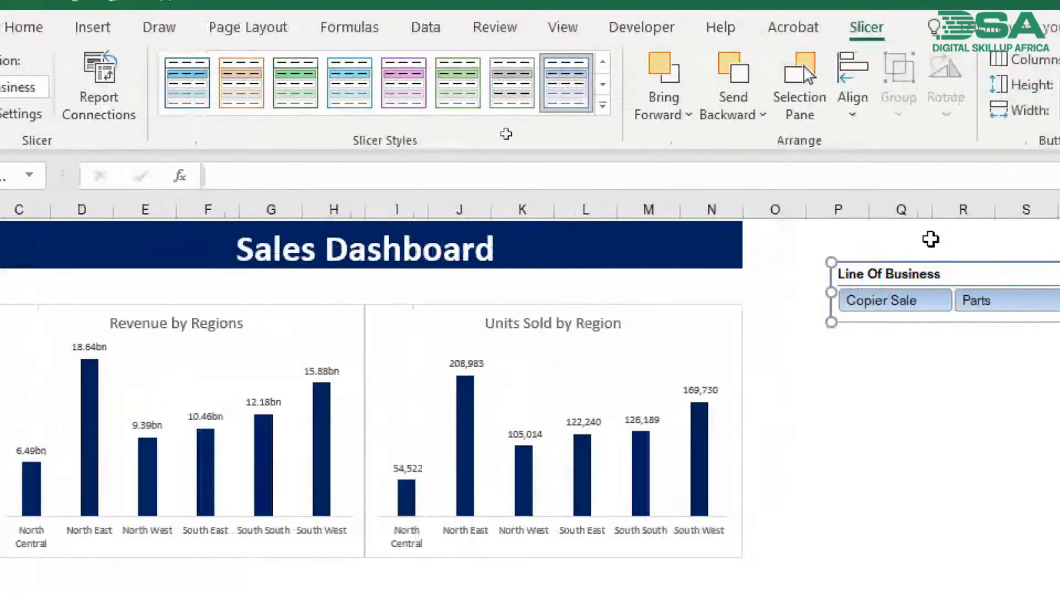
- Move the Line Of Business slicer to column C below the dashboard title and turn off its header display
{"action": "left_click_drag", "start_coordinate": [894, 273], "coordinate": [52, 275]}
{"action": "left_click_drag", "start_coordinate": [134, 274], "coordinate": [134, 279]}
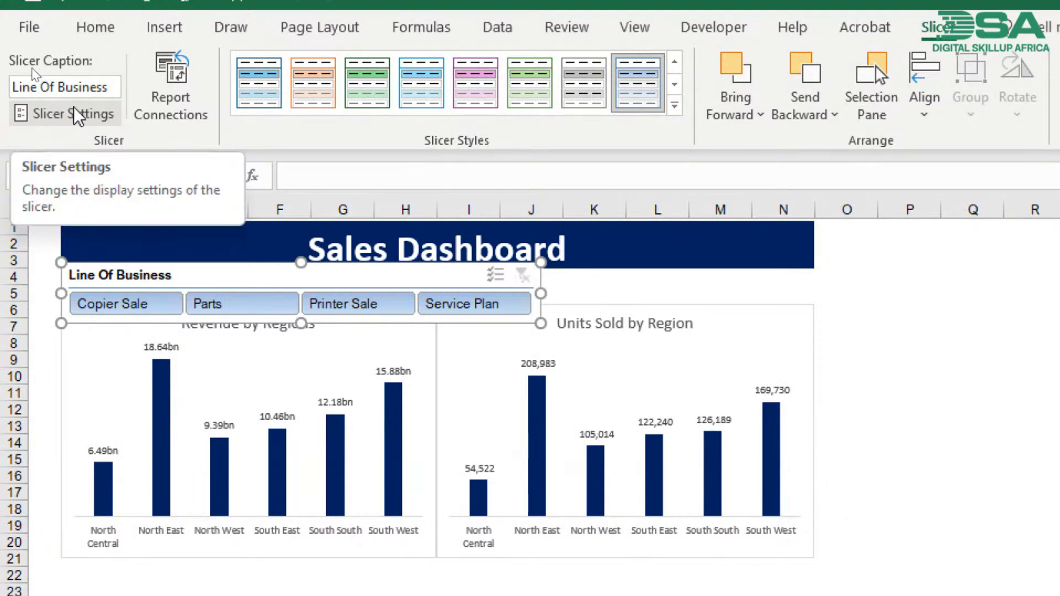
{"action": "left_click", "coordinate": [62, 124]}
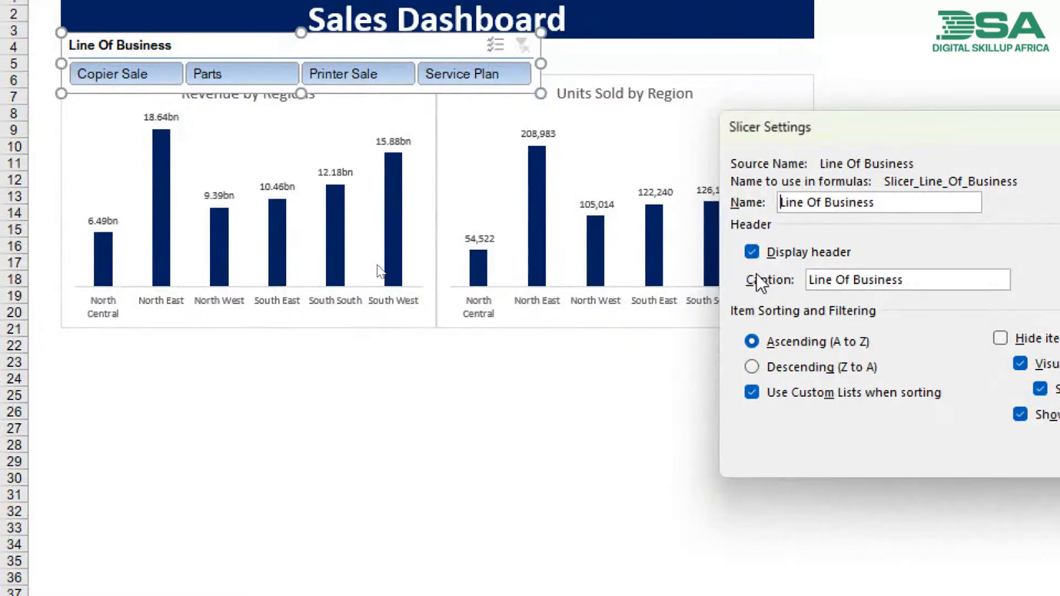
{"action": "left_click", "coordinate": [754, 259]}
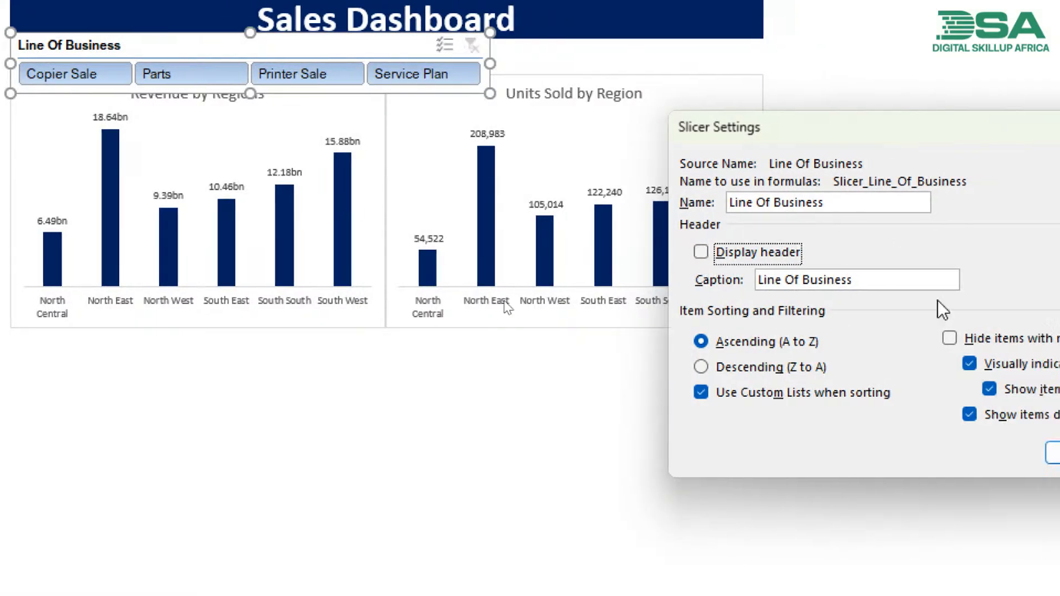
{"action": "left_click", "coordinate": [925, 463]}
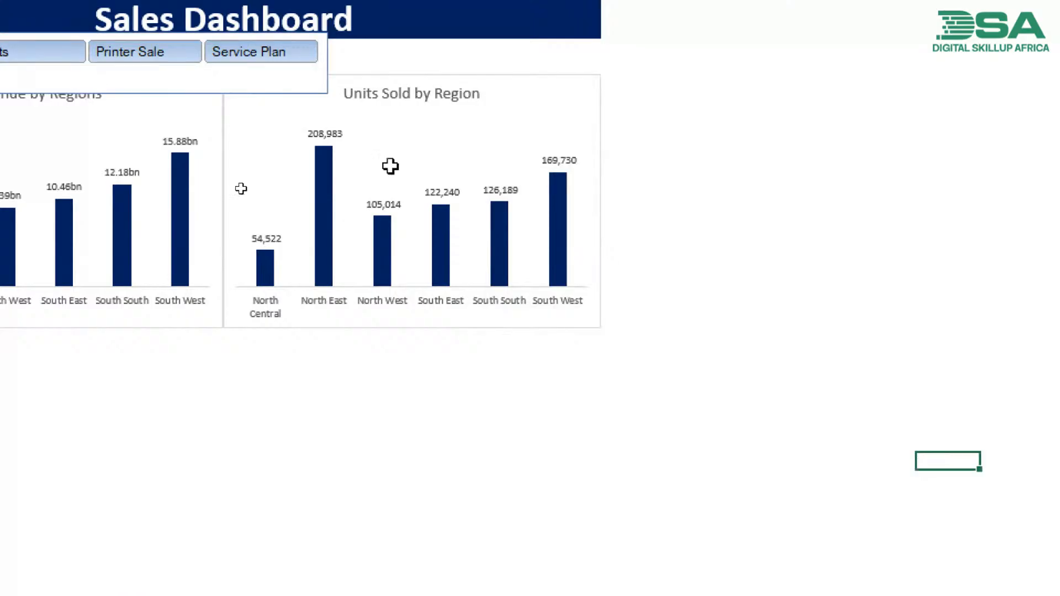
- Resize the slicer to fill the gap between the title banner and the charts, spanning columns C to N in rows 4 and 5
{"action": "left_click", "coordinate": [265, 106]}
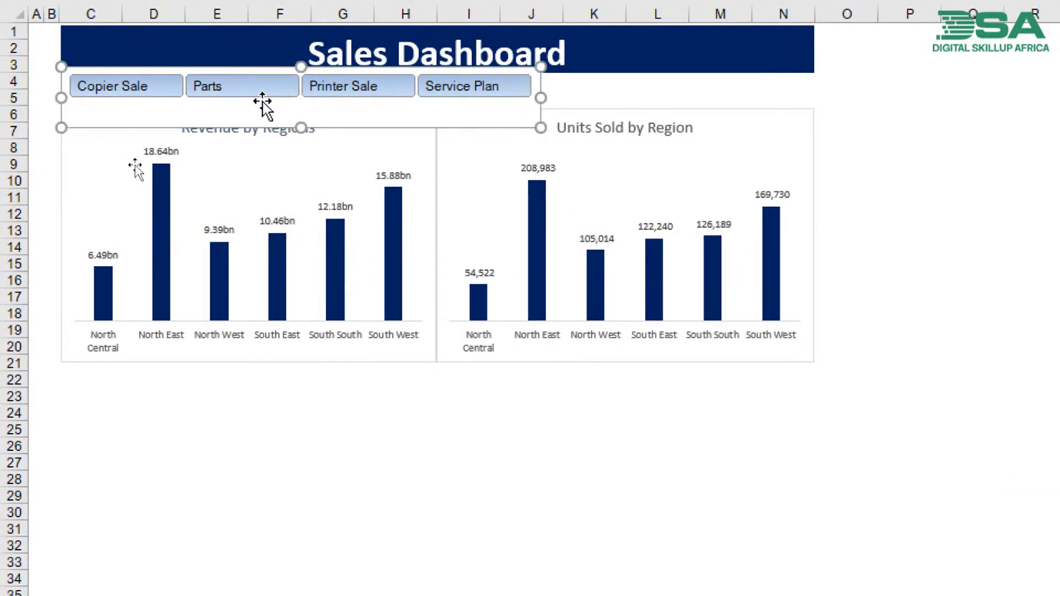
{"action": "left_click_drag", "start_coordinate": [298, 125], "coordinate": [298, 109]}
{"action": "left_click_drag", "start_coordinate": [541, 87], "coordinate": [817, 106]}
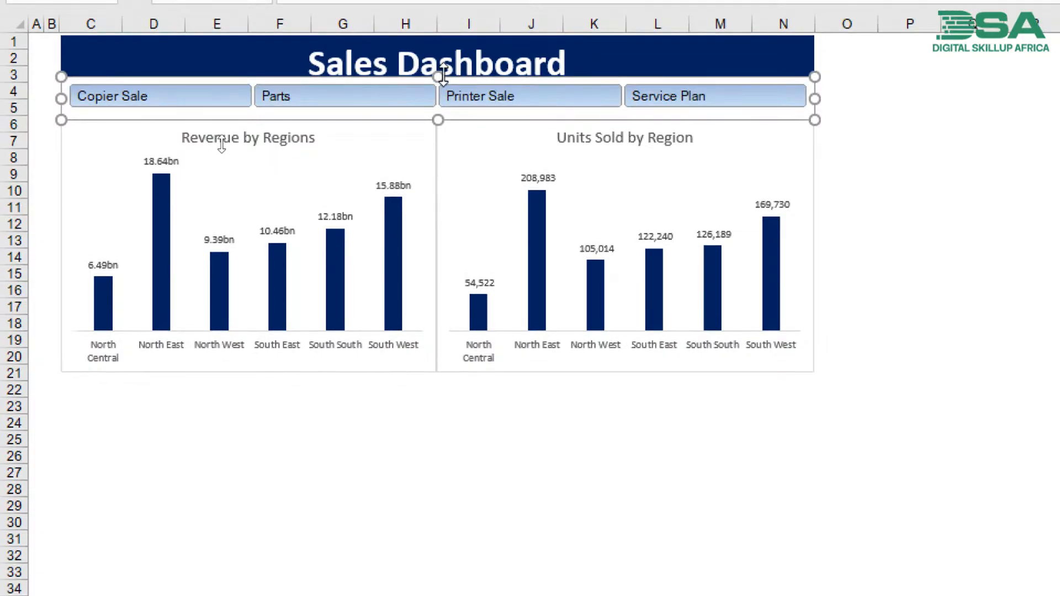
{"action": "left_click_drag", "start_coordinate": [441, 76], "coordinate": [443, 82]}
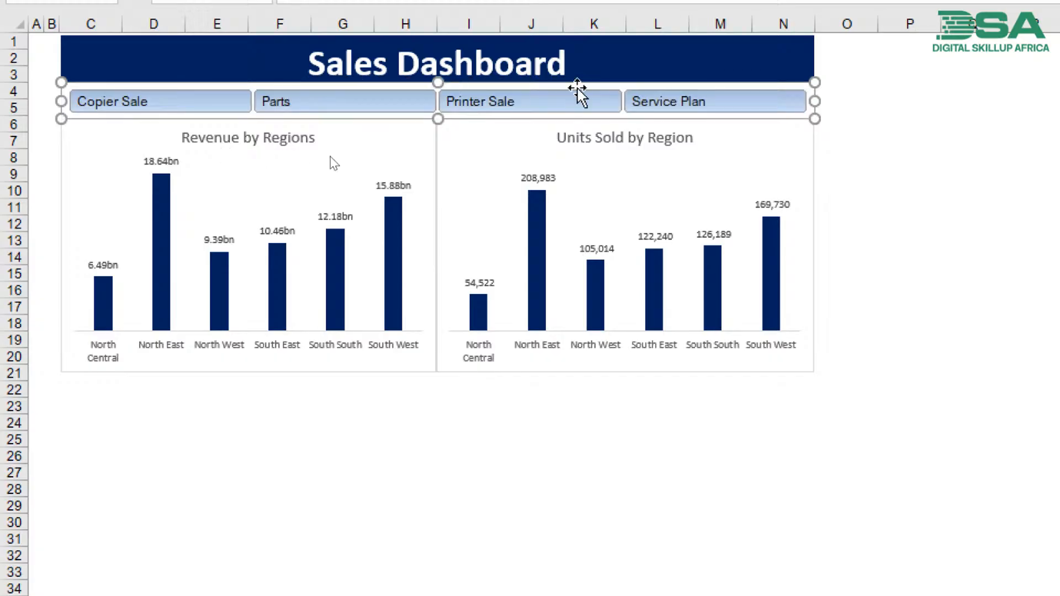
{"action": "left_click", "coordinate": [919, 146]}
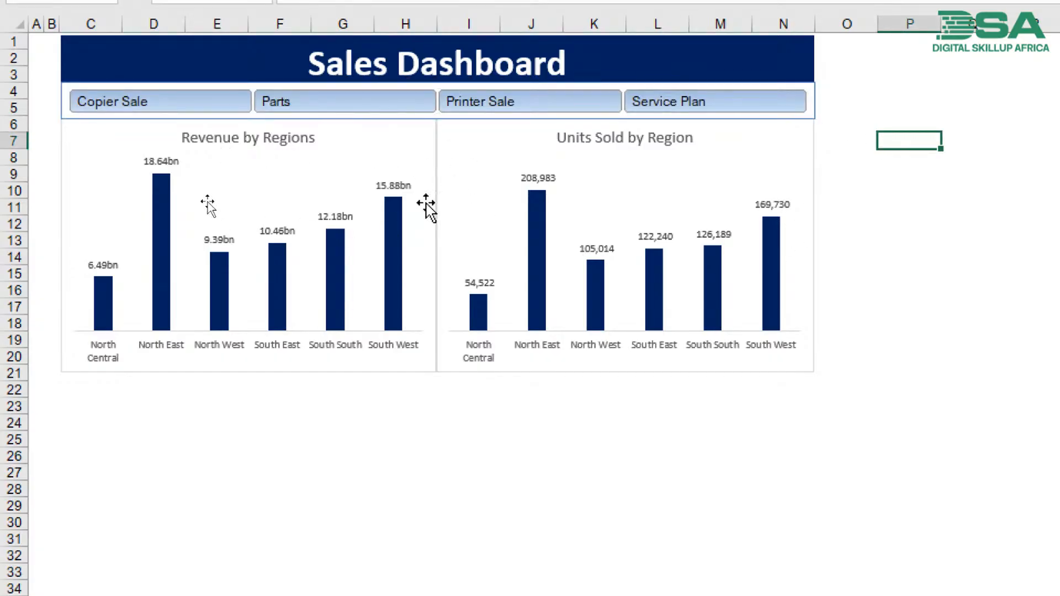
- Nudge the Revenue by Regions chart slightly right and down, and the Units Sold by Region chart slightly right, beneath the slicer
{"action": "left_click_drag", "start_coordinate": [396, 127], "coordinate": [398, 128]}
{"action": "left_click_drag", "start_coordinate": [486, 134], "coordinate": [485, 128]}
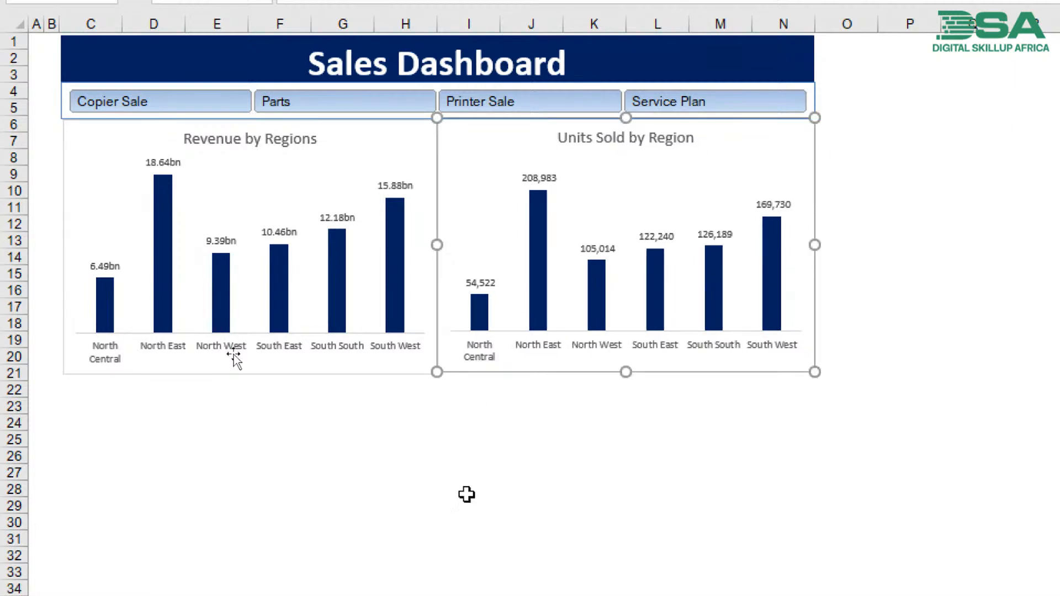
{"action": "left_click", "coordinate": [467, 497]}
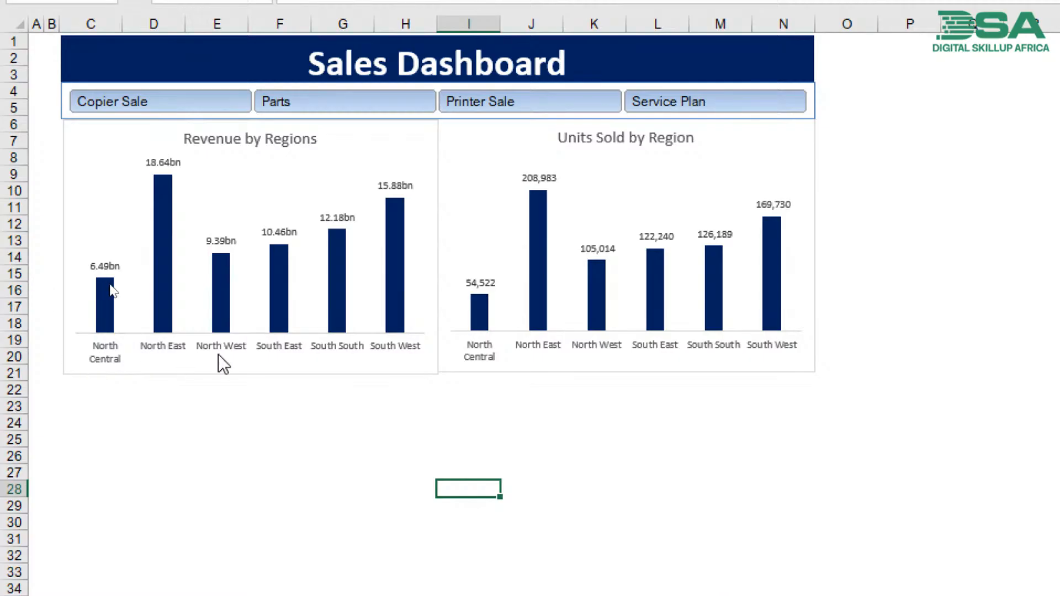
- Test the slicer by filtering to Copier Sale, Parts, Printer Sale and Service Plan one after another
{"action": "left_click", "coordinate": [169, 102]}
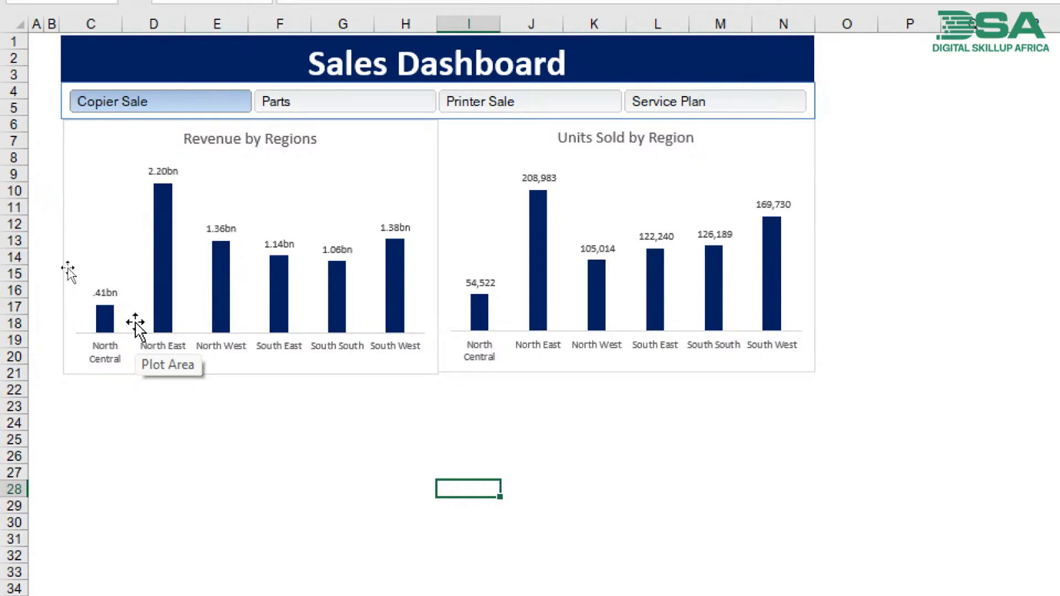
{"action": "left_click", "coordinate": [339, 111]}
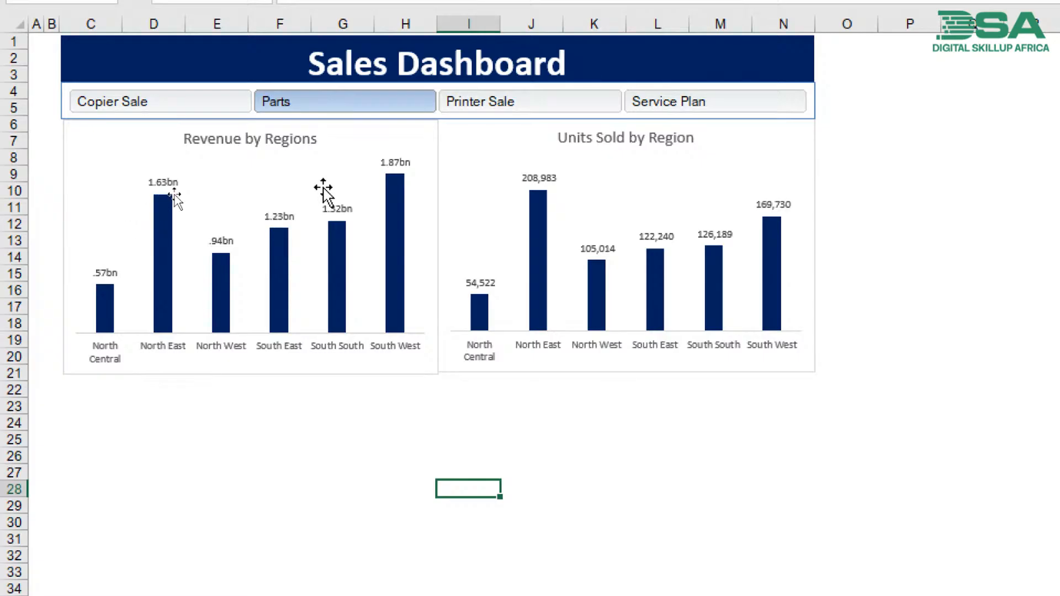
{"action": "left_click", "coordinate": [483, 106]}
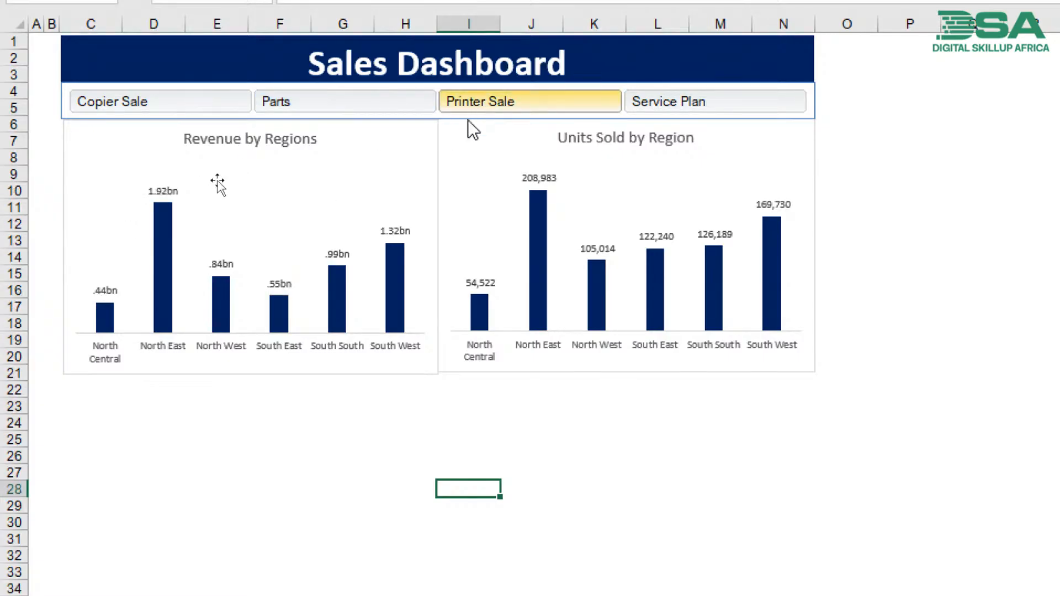
{"action": "left_click", "coordinate": [673, 108]}
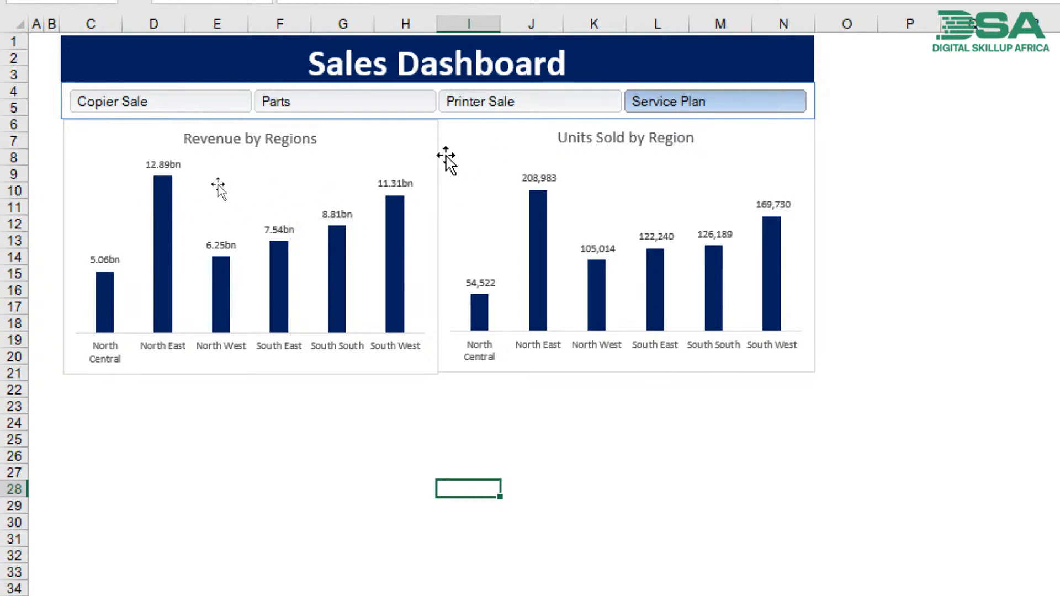
- Filter the slicer to Printer Sale, Parts and Copier Sale in turn, comparing how the Revenue and Units Sold charts respond
{"action": "left_click", "coordinate": [475, 112]}
{"action": "left_click", "coordinate": [393, 111]}
{"action": "left_click", "coordinate": [211, 108]}
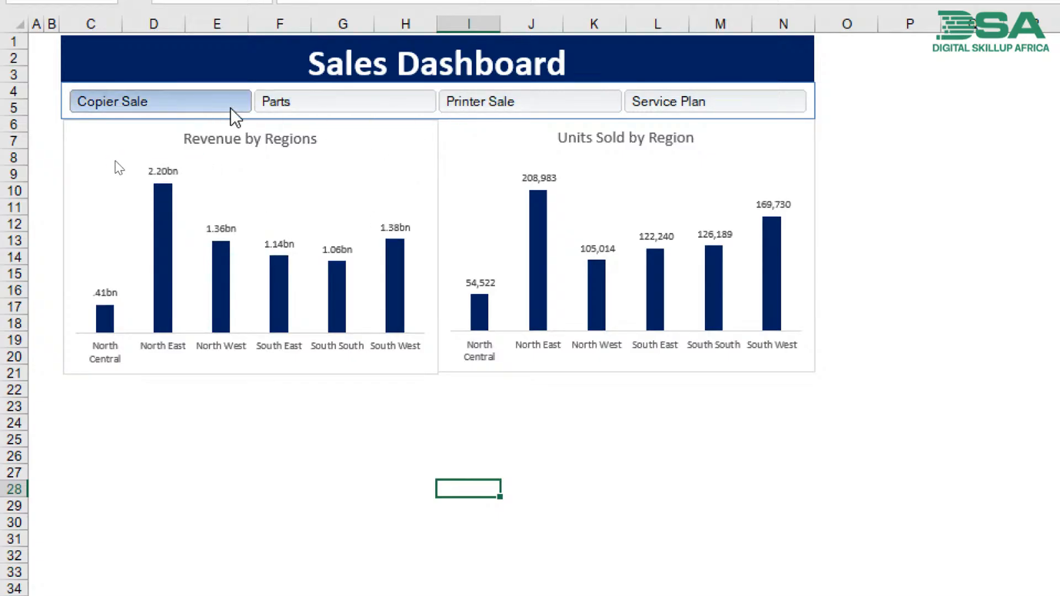
{"action": "left_click", "coordinate": [247, 110]}
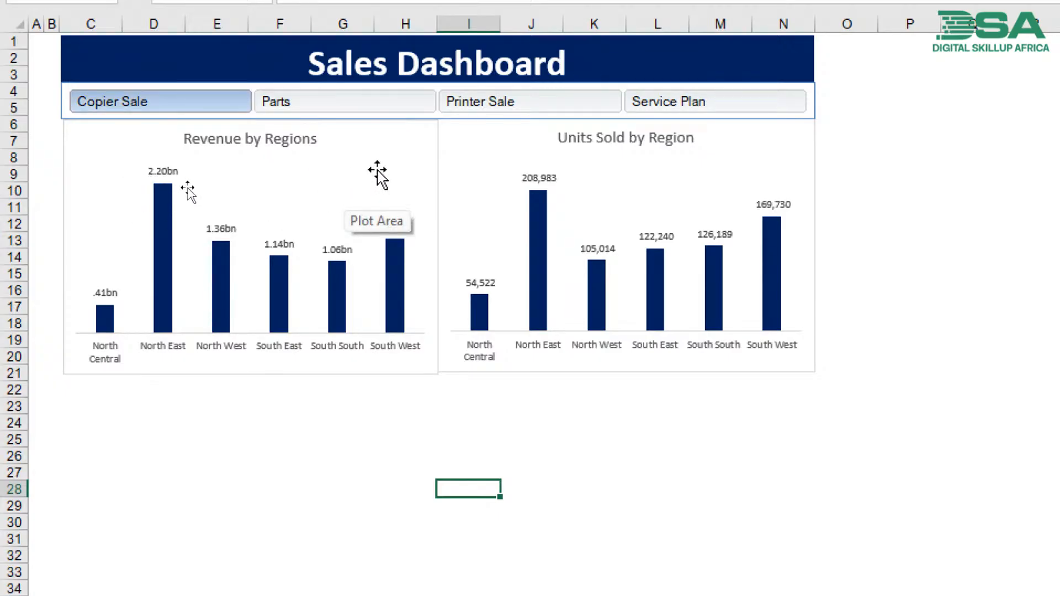
{"action": "left_click", "coordinate": [323, 81]}
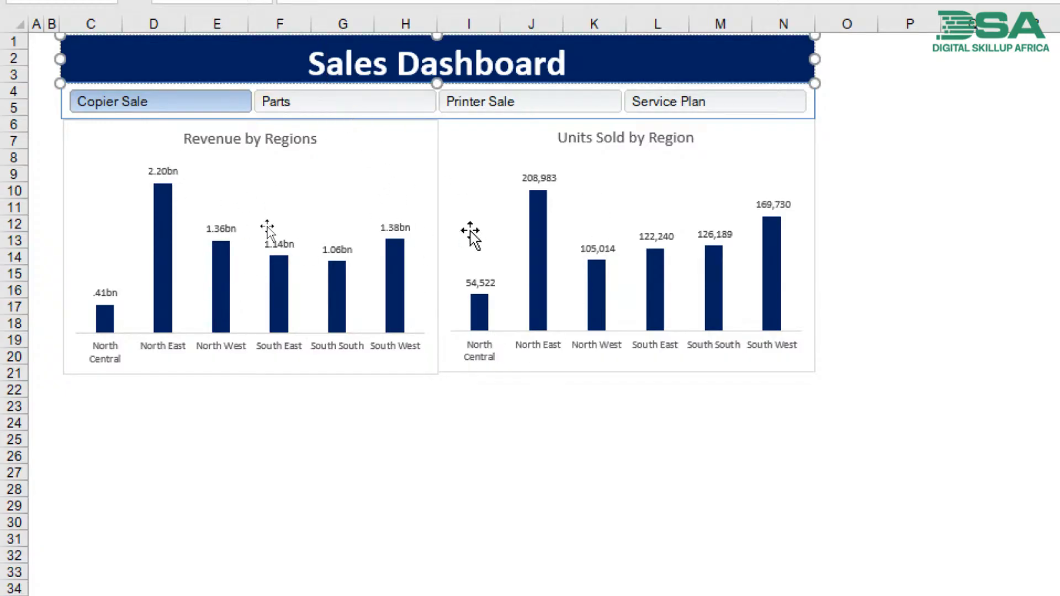
{"action": "left_click", "coordinate": [442, 354]}
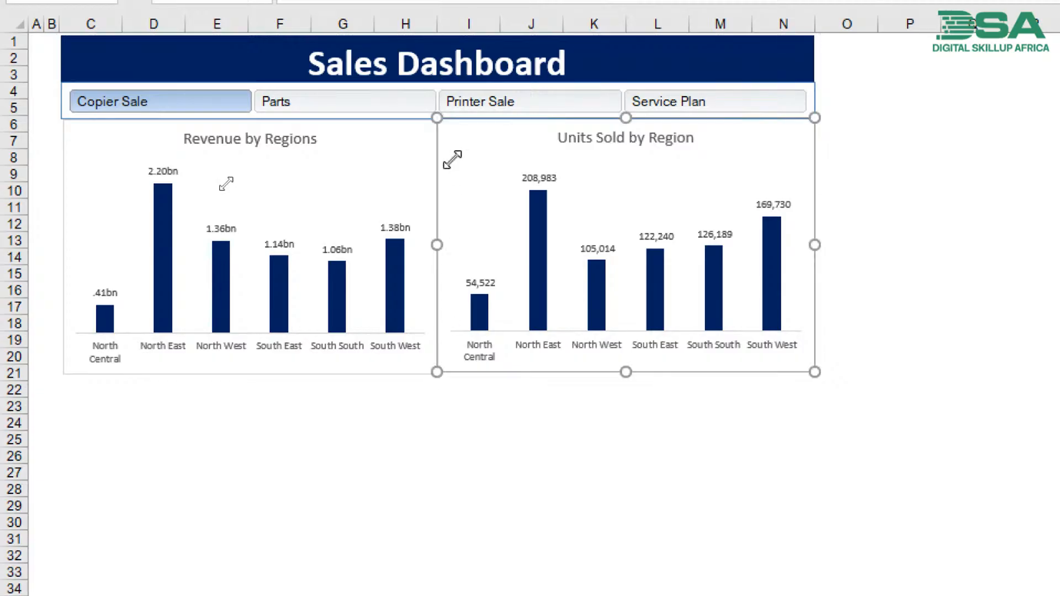
- Connect the Line Of Business slicer to PivotTable2, PivotTable3 and PivotTable4 in addition to PivotTable1 through its report connections
{"action": "left_click", "coordinate": [808, 106]}
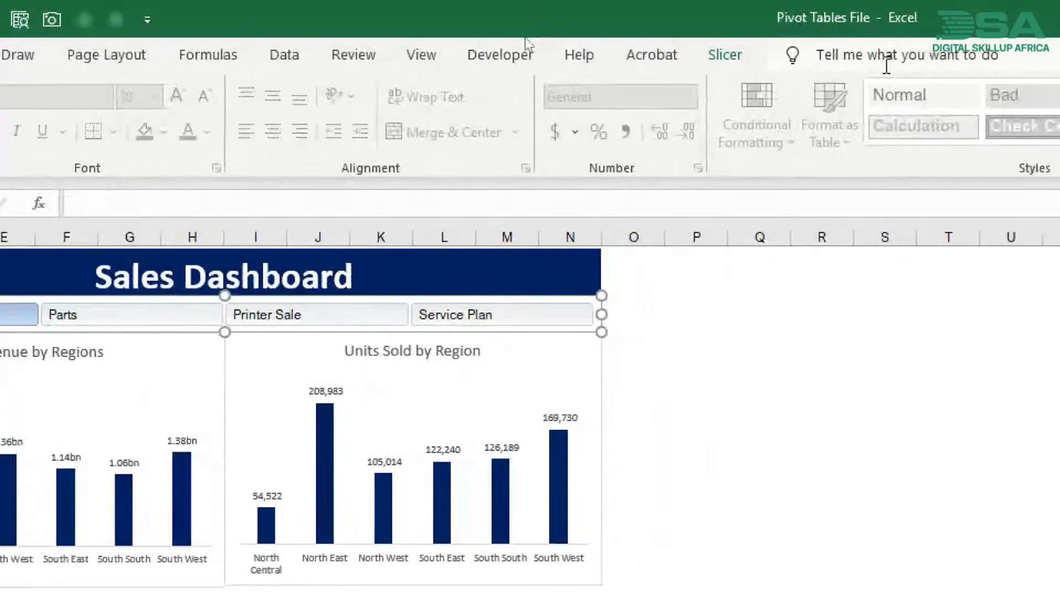
{"action": "left_click", "coordinate": [734, 58]}
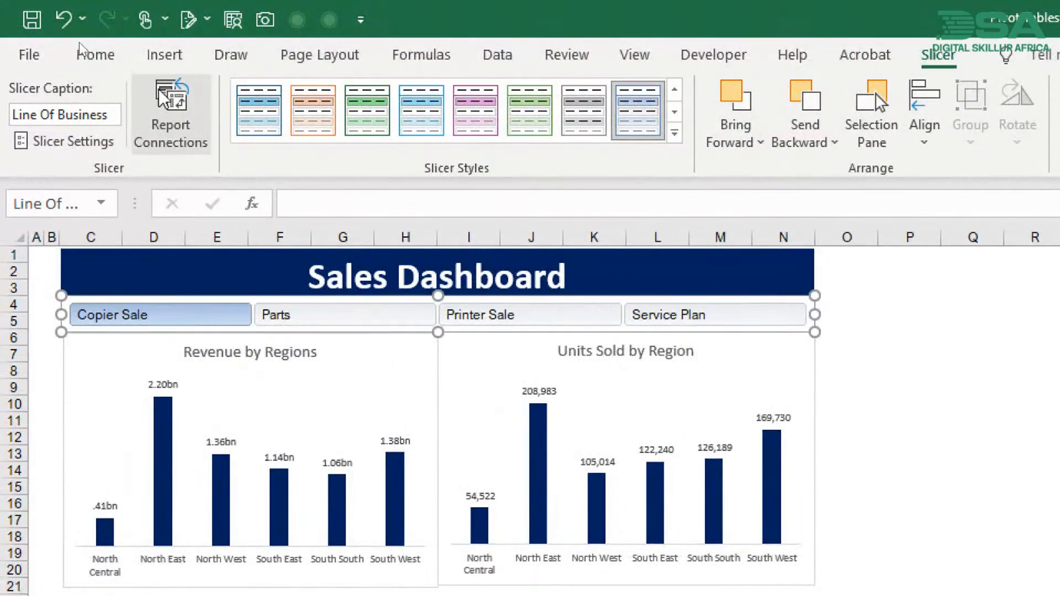
{"action": "left_click", "coordinate": [184, 118]}
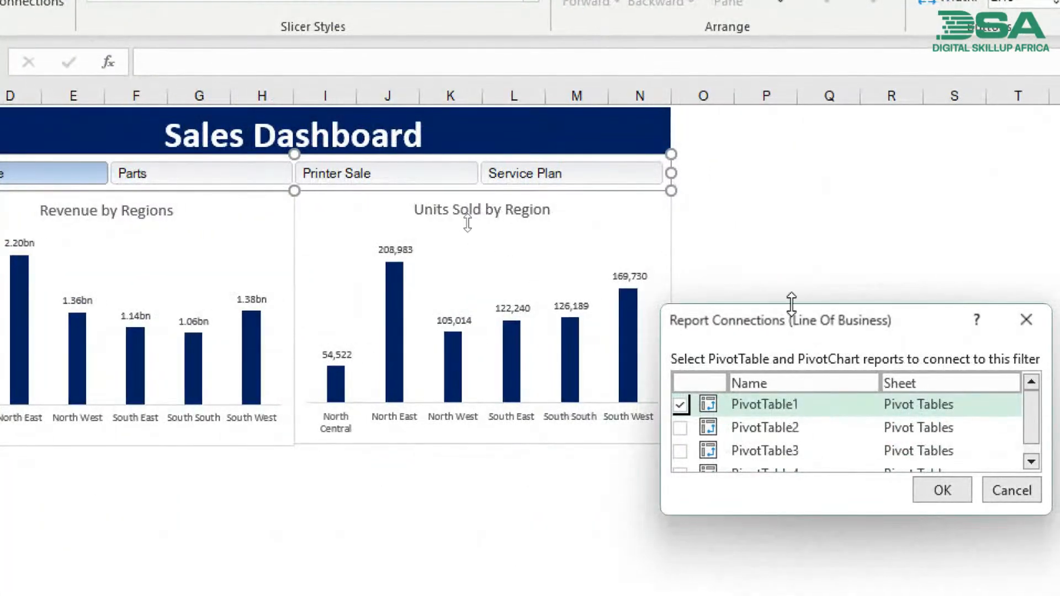
{"action": "left_click_drag", "start_coordinate": [786, 323], "coordinate": [359, 169]}
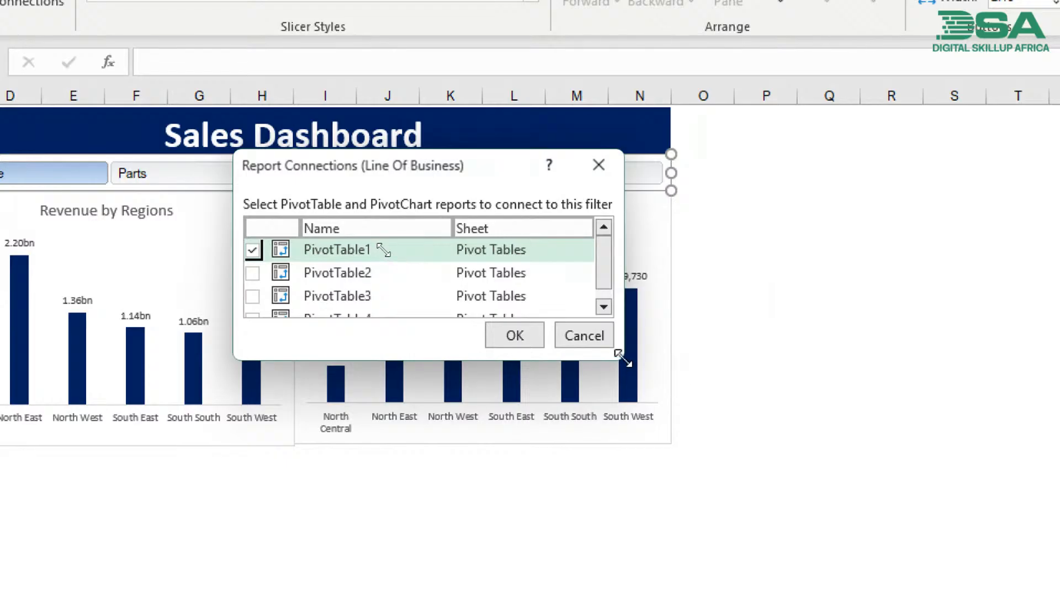
{"action": "left_click_drag", "start_coordinate": [623, 358], "coordinate": [632, 490]}
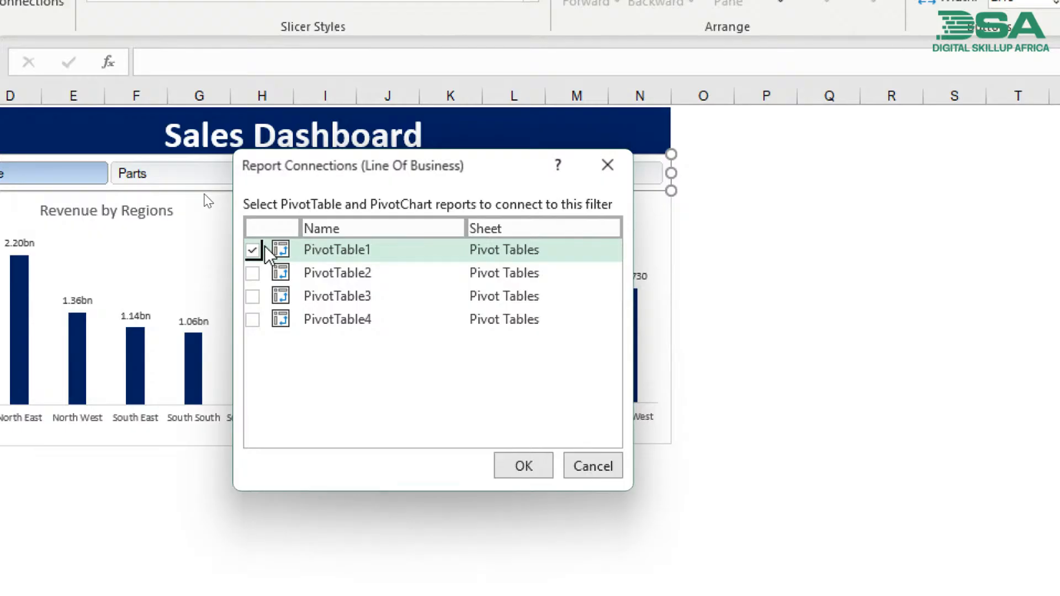
{"action": "left_click", "coordinate": [254, 273]}
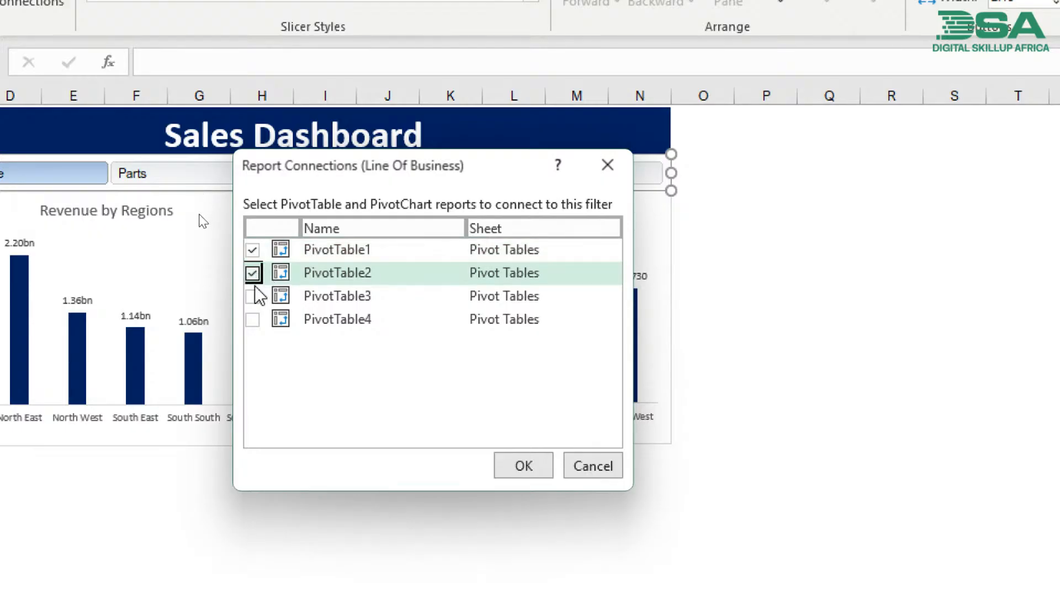
{"action": "left_click", "coordinate": [252, 297]}
{"action": "left_click", "coordinate": [252, 319]}
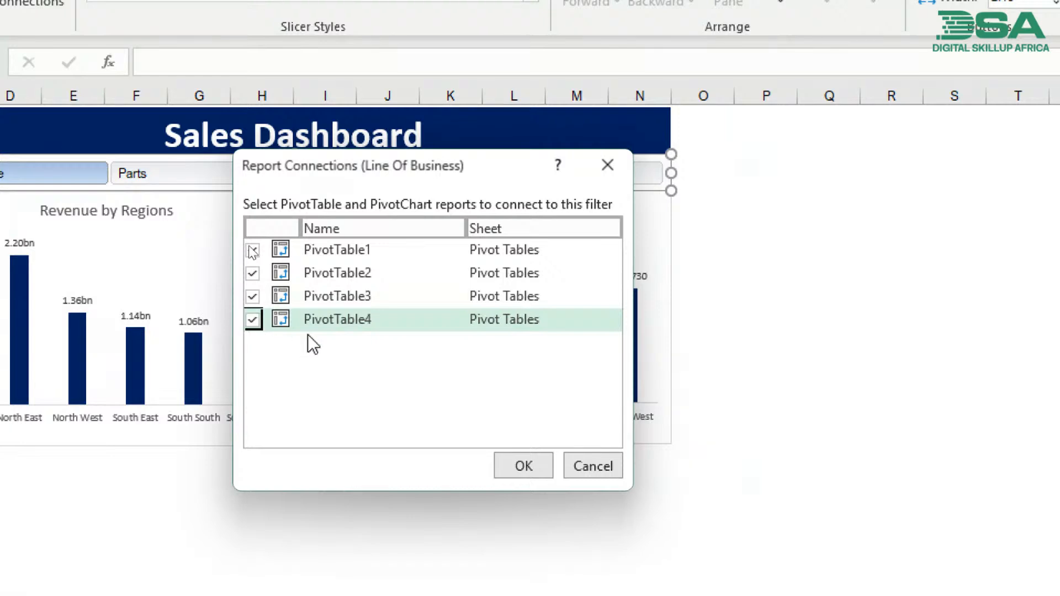
{"action": "left_click", "coordinate": [522, 463]}
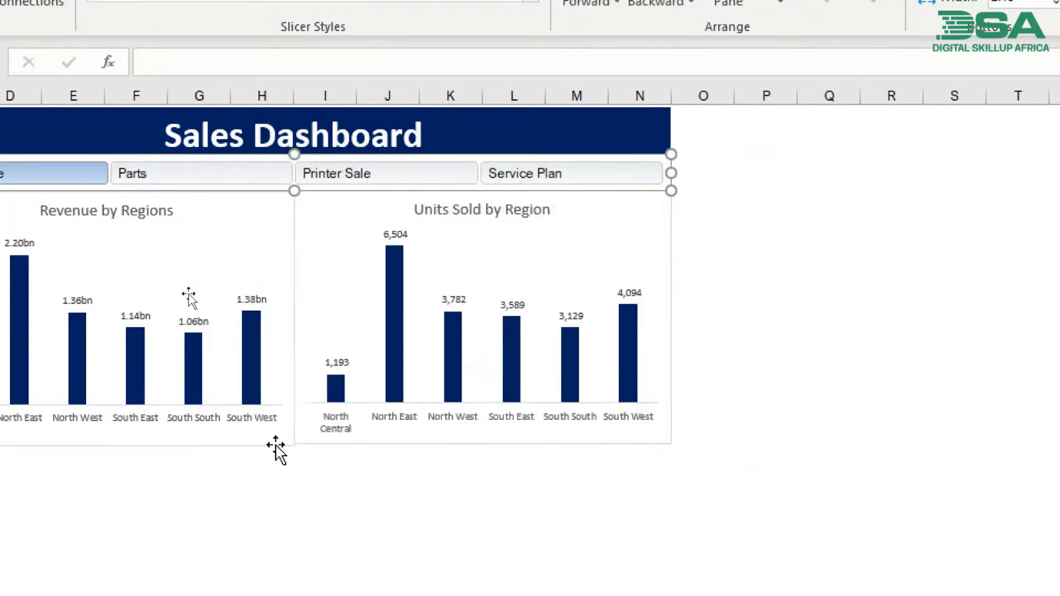
- Check the slicer against both charts by filtering to Copier Sale, Parts, Printer Sale and Service Plan, ending on Printer Sale
{"action": "left_click", "coordinate": [155, 180]}
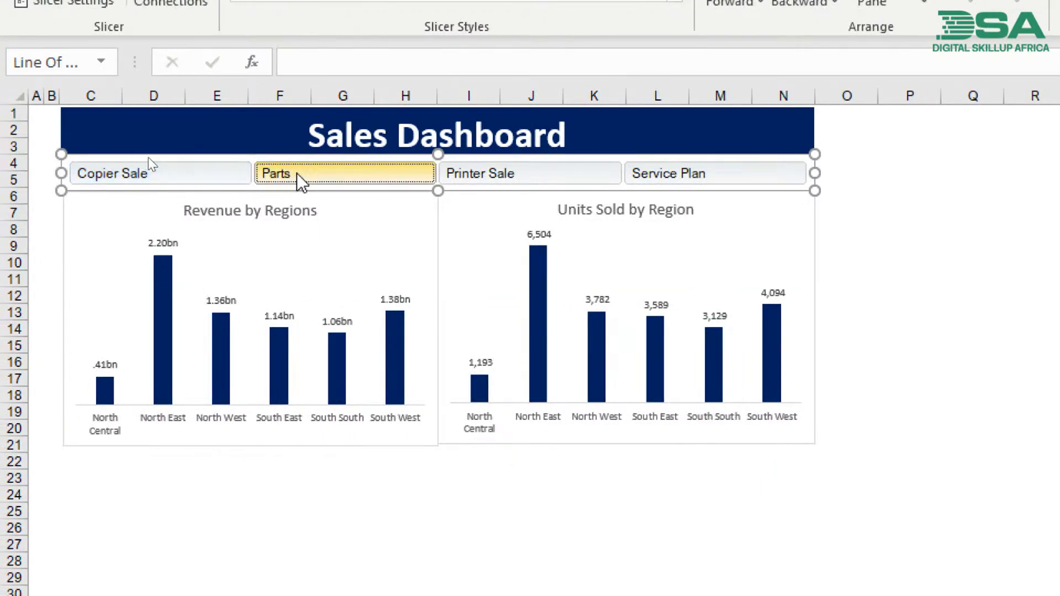
{"action": "left_click", "coordinate": [301, 183]}
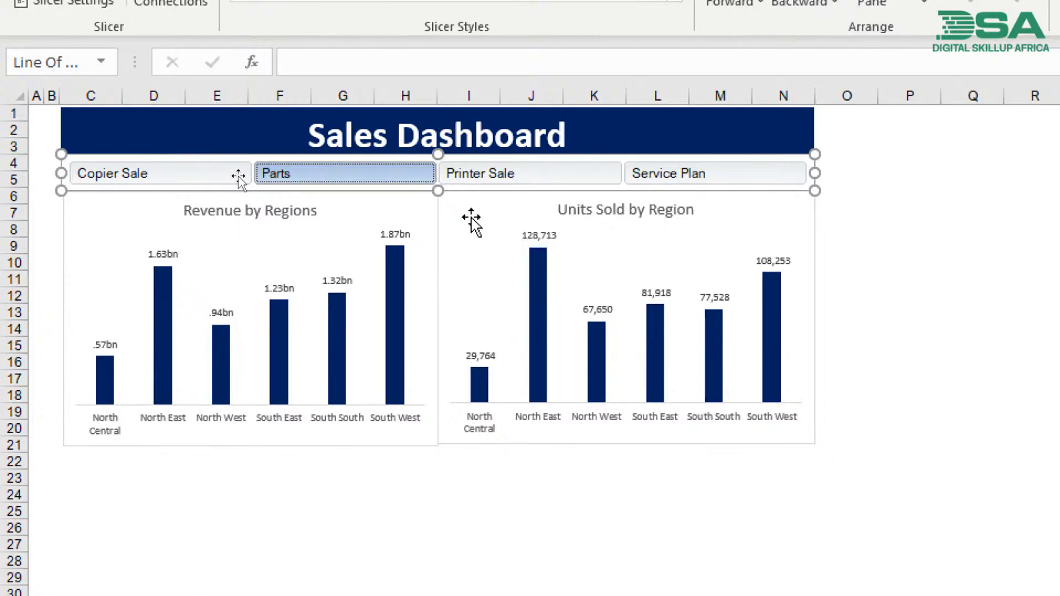
{"action": "left_click", "coordinate": [488, 174]}
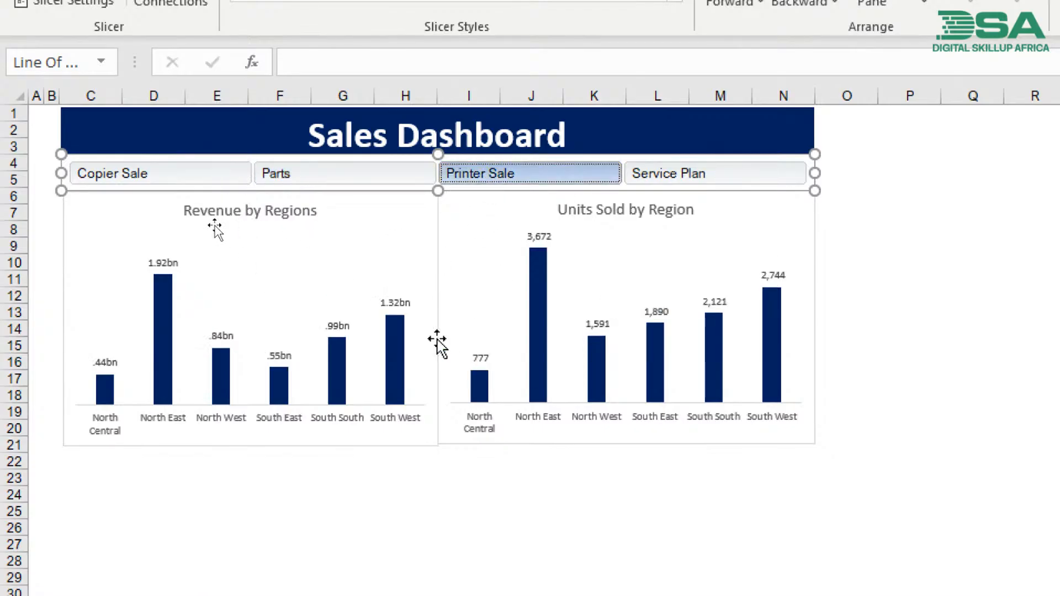
{"action": "left_click", "coordinate": [704, 179]}
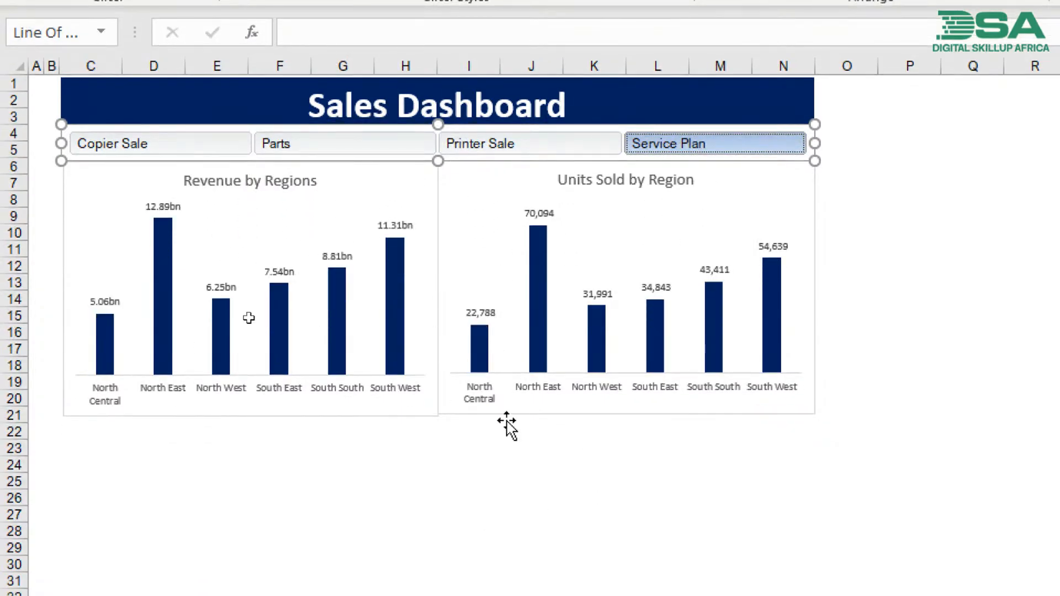
{"action": "left_click", "coordinate": [475, 148]}
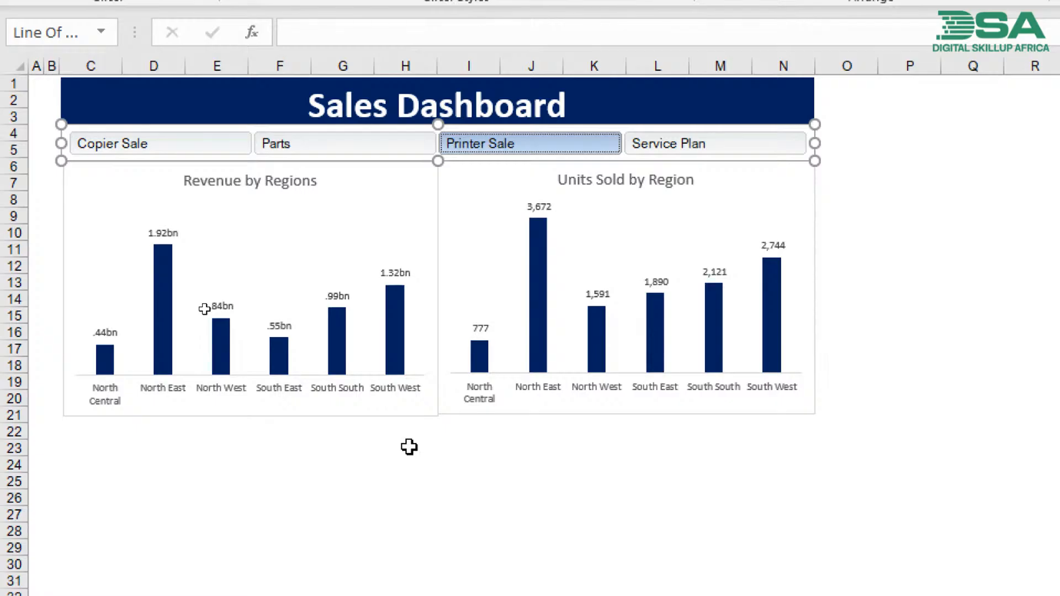
- Extend the bottom edge of the Units Sold by Region chart slightly downward to line up with the Revenue by Regions chart
{"action": "left_click", "coordinate": [468, 422]}
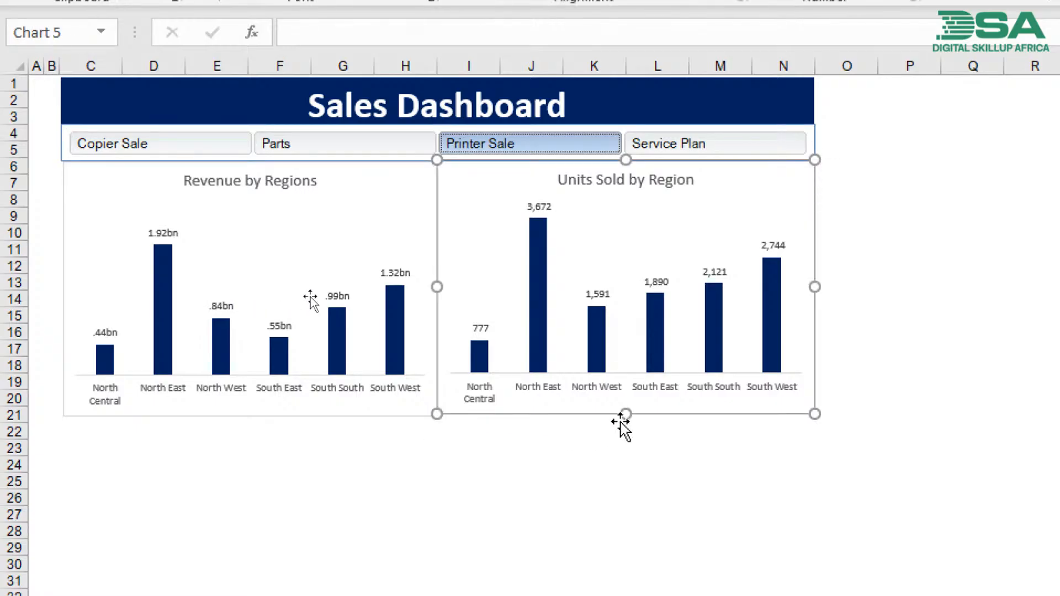
{"action": "left_click_drag", "start_coordinate": [624, 415], "coordinate": [624, 418]}
{"action": "left_click", "coordinate": [546, 450]}
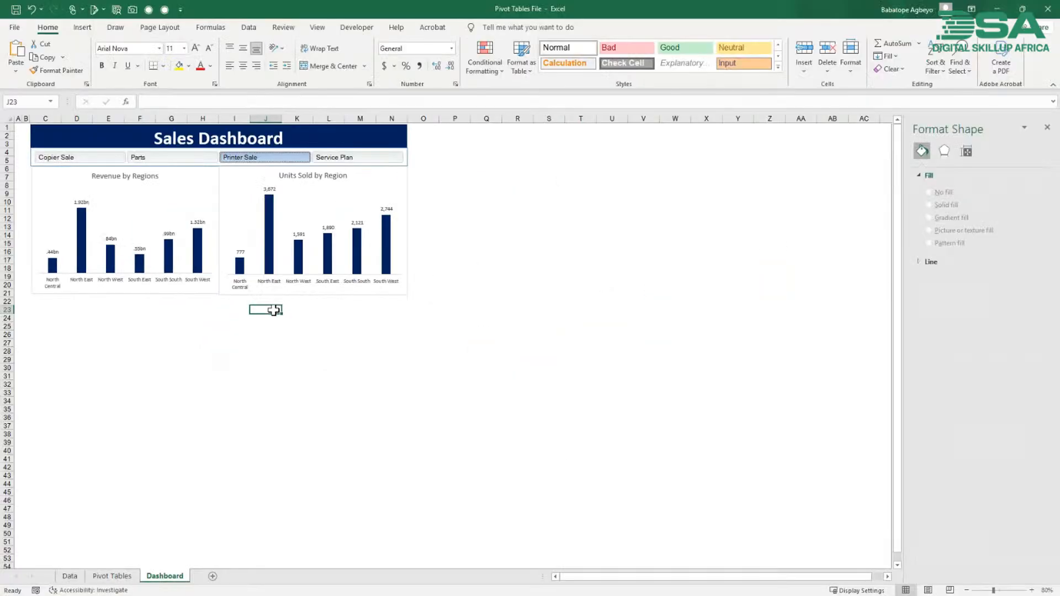
- On the Data sheet, duplicate the last record in row 30800 into the empty row 30801 by filling down all columns
{"action": "left_click", "coordinate": [70, 576]}
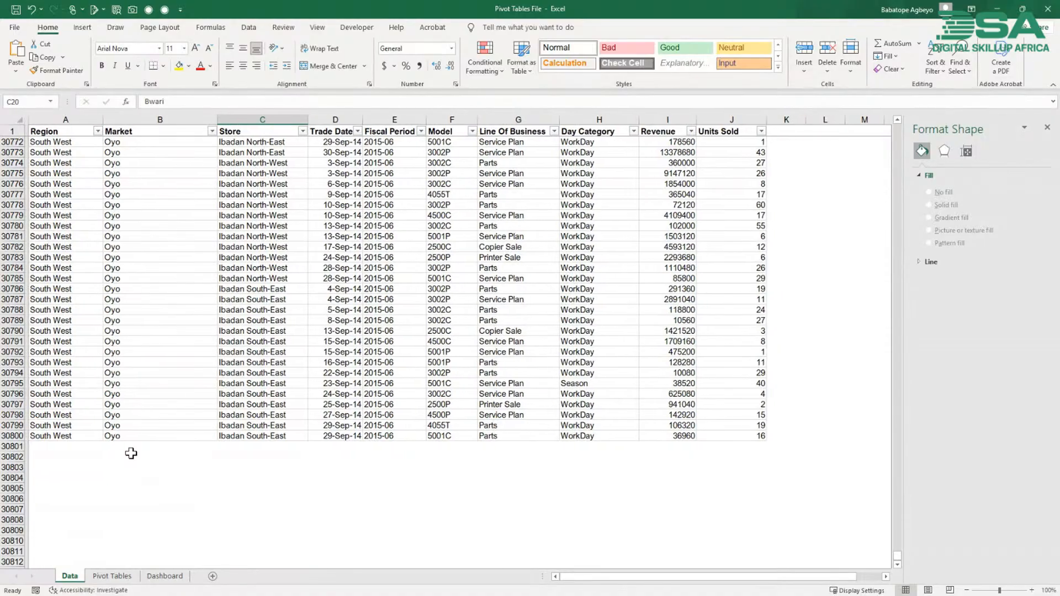
{"action": "left_click", "coordinate": [67, 444]}
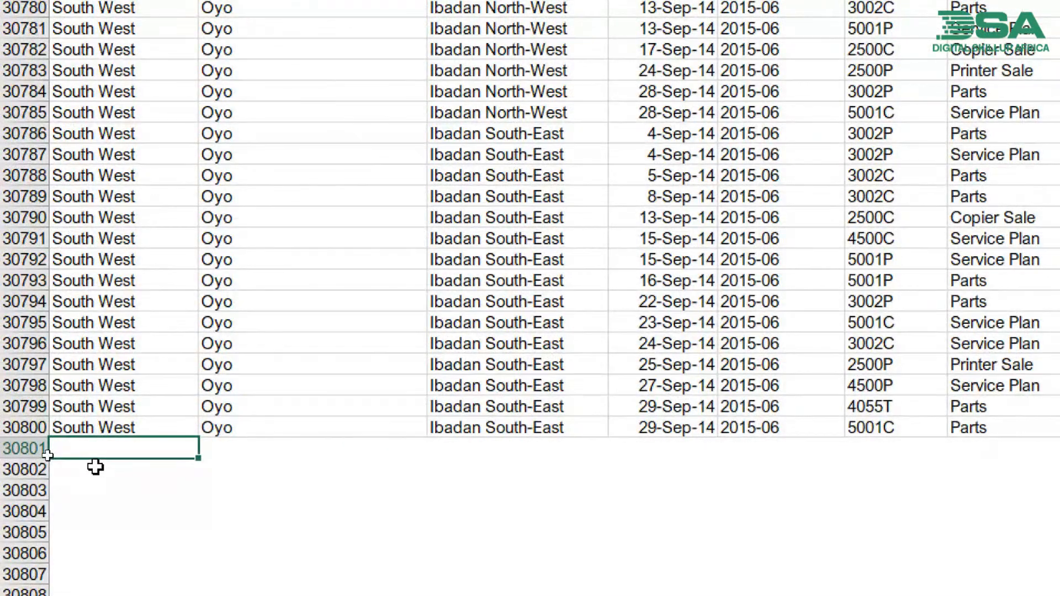
{"action": "key", "text": "Up"}
{"action": "key", "text": "shift+Down"}
{"action": "key", "text": "shift+Right"}
{"action": "key", "text": "shift+Right"}
{"action": "key", "text": "shift+Right"}
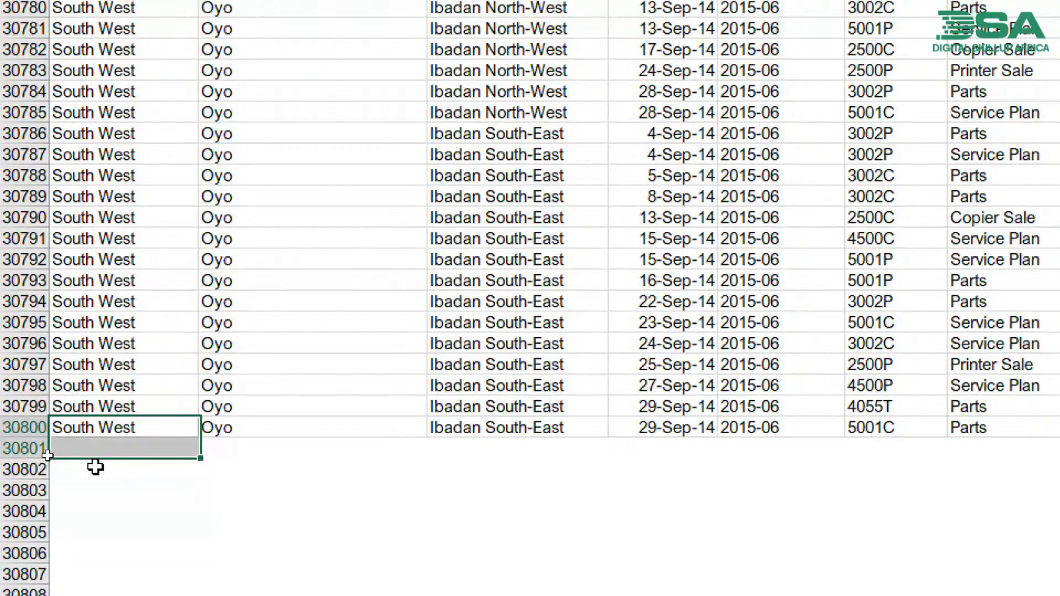
{"action": "key", "text": "shift+Right"}
{"action": "key", "text": "shift+Right"}
{"action": "key", "text": "shift+Right"}
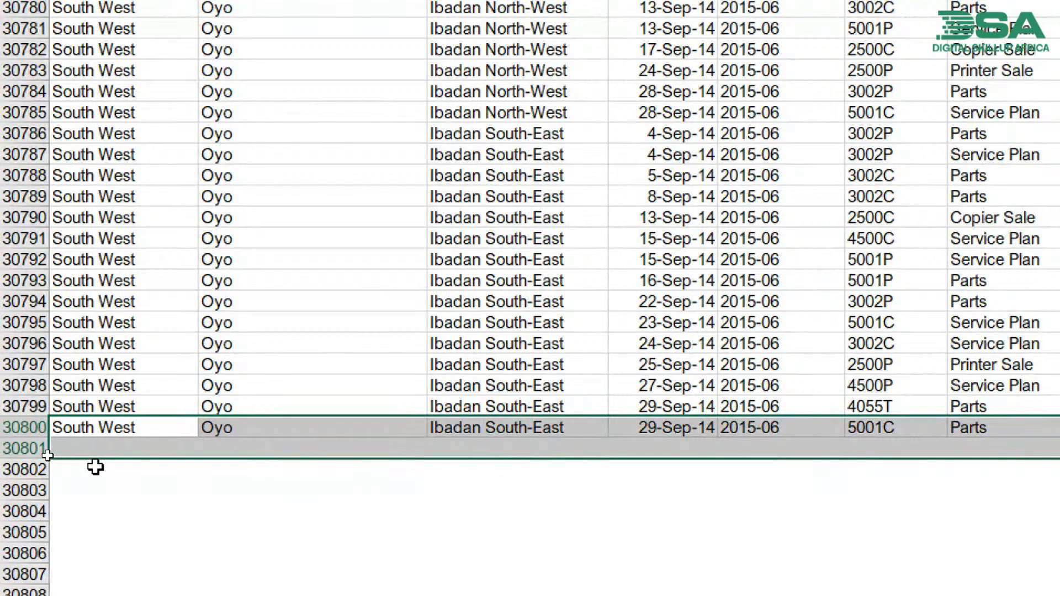
{"action": "key", "text": "ctrl+d"}
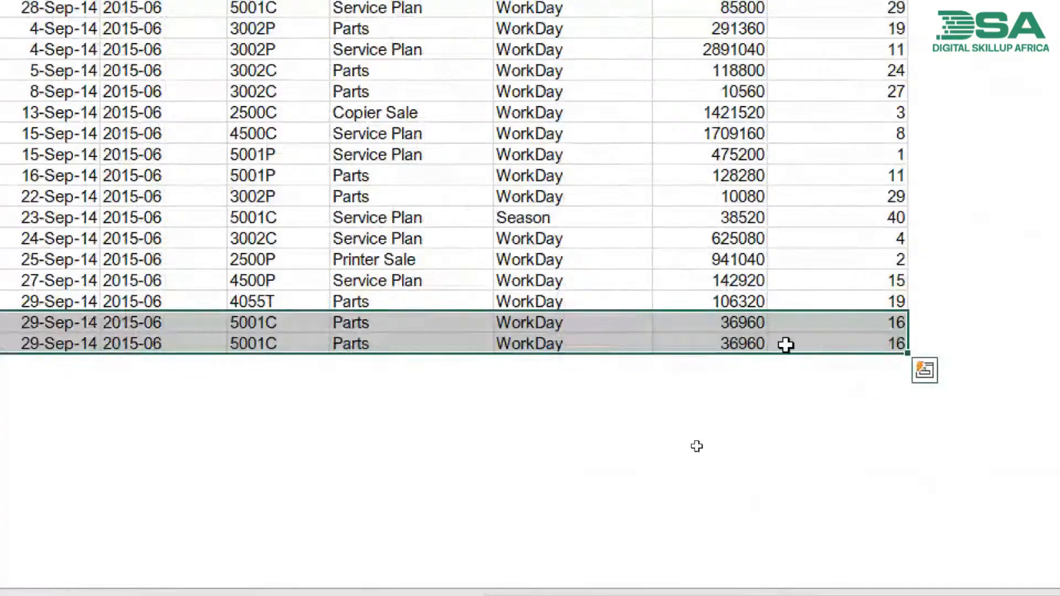
{"action": "left_click", "coordinate": [828, 345]}
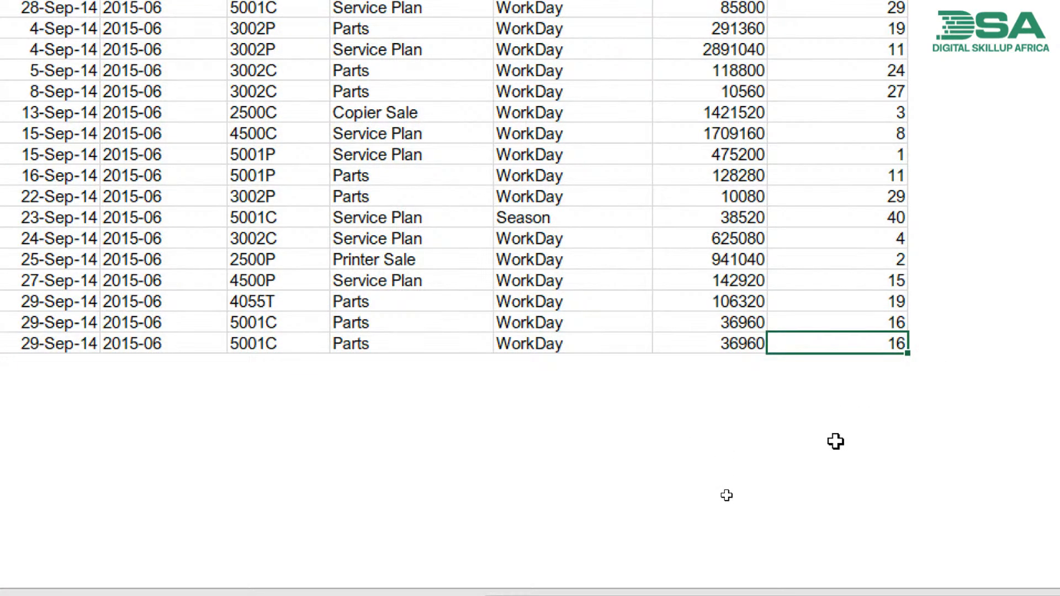
{"action": "type", "text": "1000000000"}
{"action": "key", "text": "Return"}
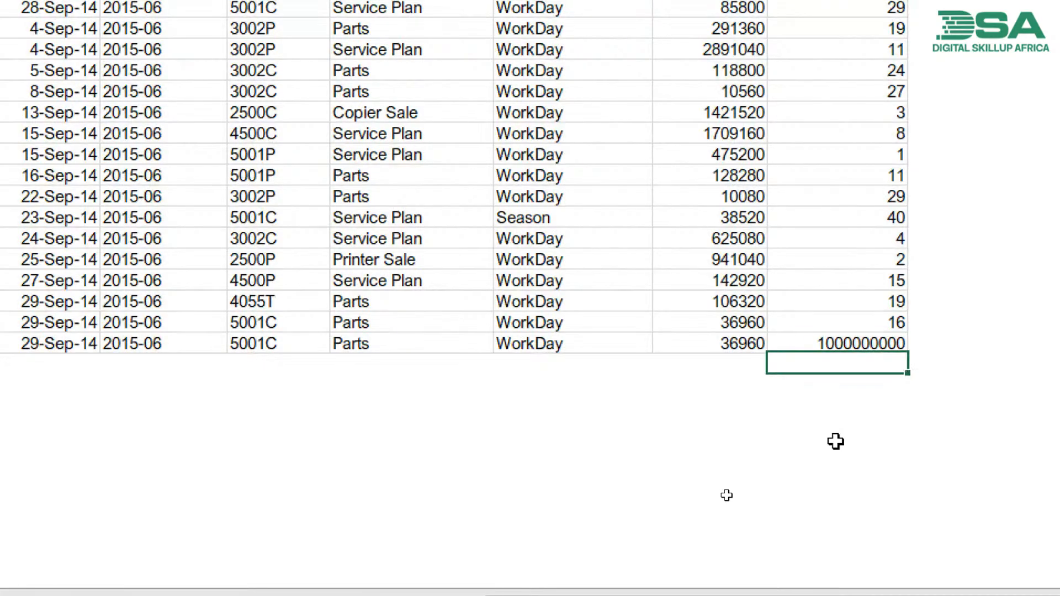
{"action": "left_click", "coordinate": [860, 345]}
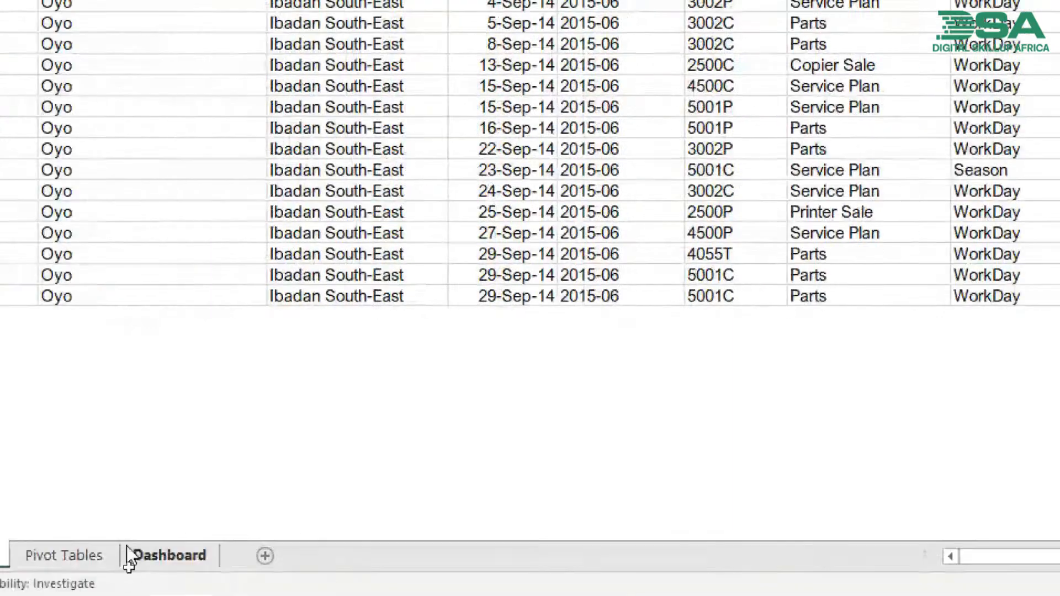
- Return to the Dashboard sheet and refresh all data sources in the workbook
{"action": "left_click", "coordinate": [138, 556]}
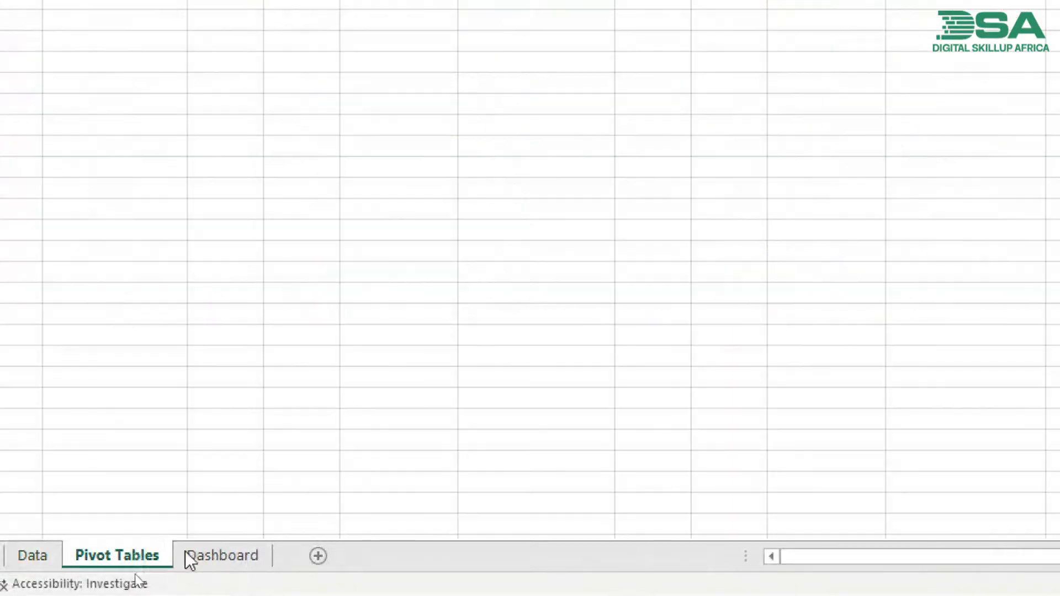
{"action": "left_click", "coordinate": [218, 556]}
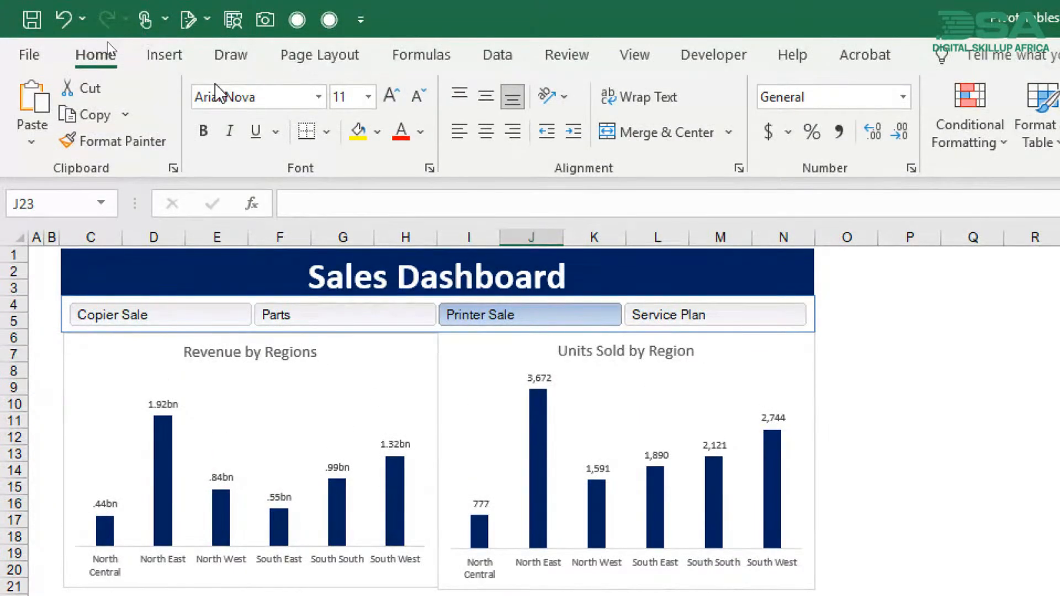
{"action": "left_click", "coordinate": [491, 65]}
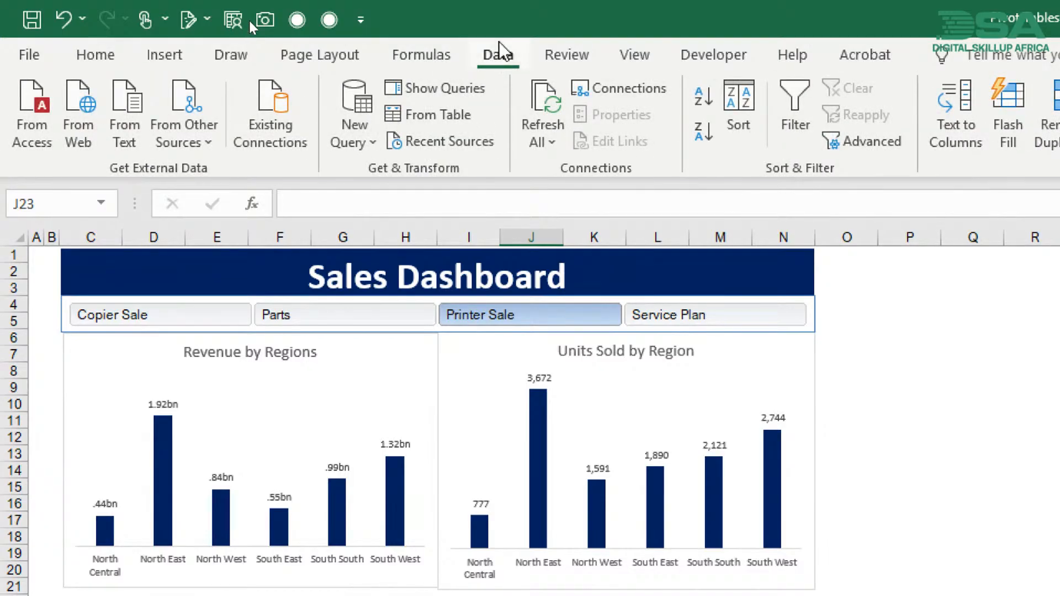
{"action": "left_click", "coordinate": [550, 110]}
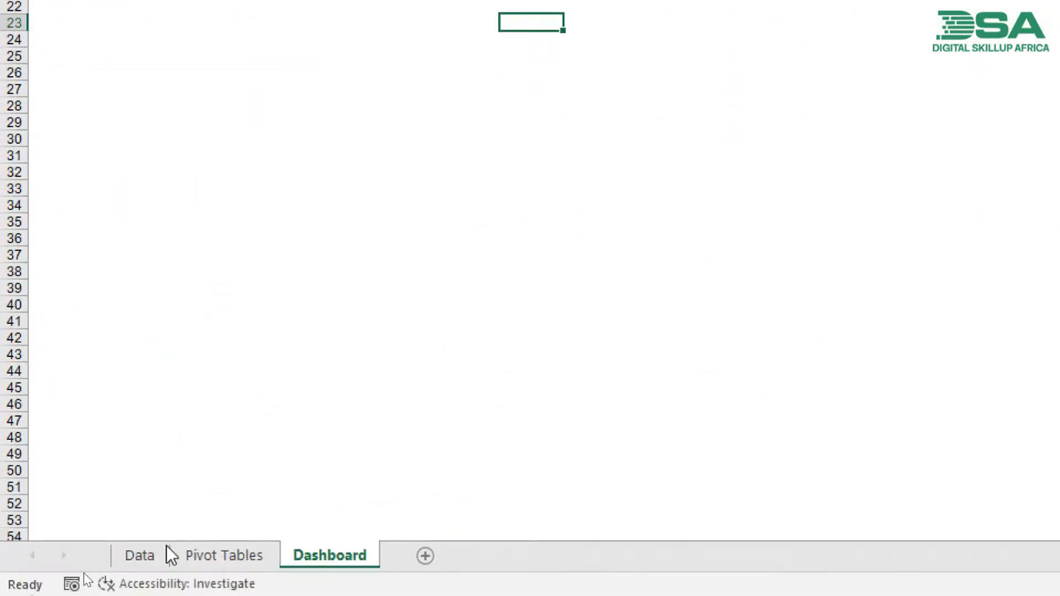
- Review the added record in row 30801 of the Data sheet and the Sum of Units Sold table on the Pivot Tables sheet
{"action": "left_click", "coordinate": [188, 555]}
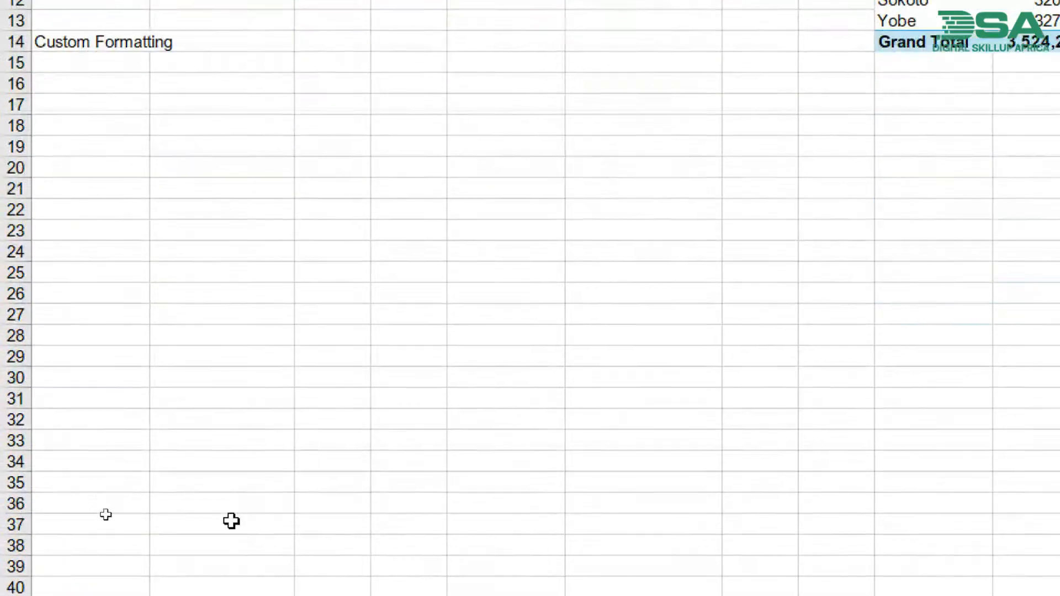
{"action": "left_click", "coordinate": [154, 561]}
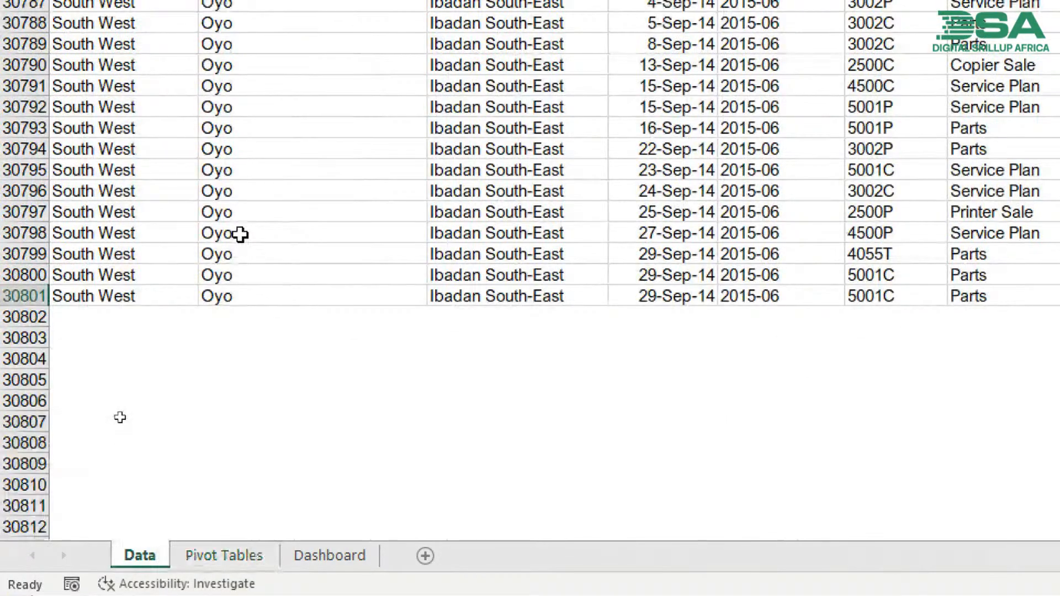
{"action": "left_click", "coordinate": [272, 291]}
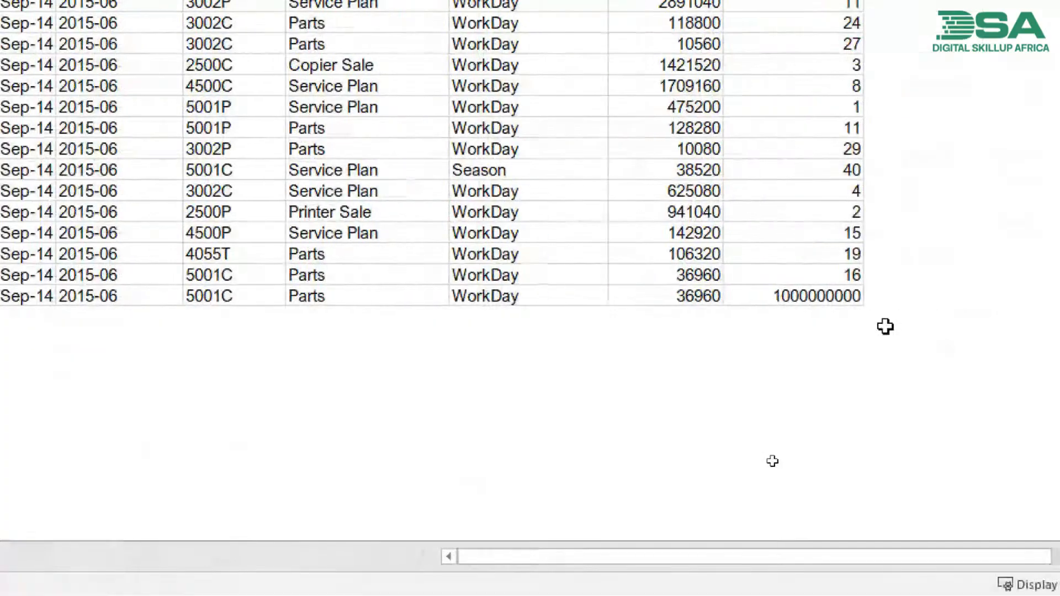
{"action": "left_click", "coordinate": [832, 291]}
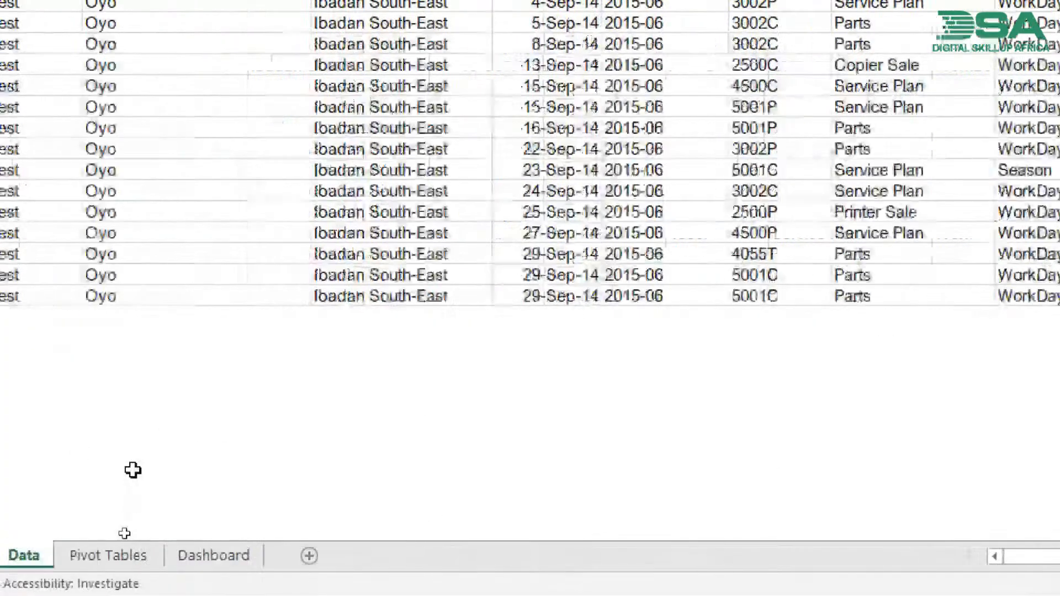
{"action": "left_click", "coordinate": [134, 561]}
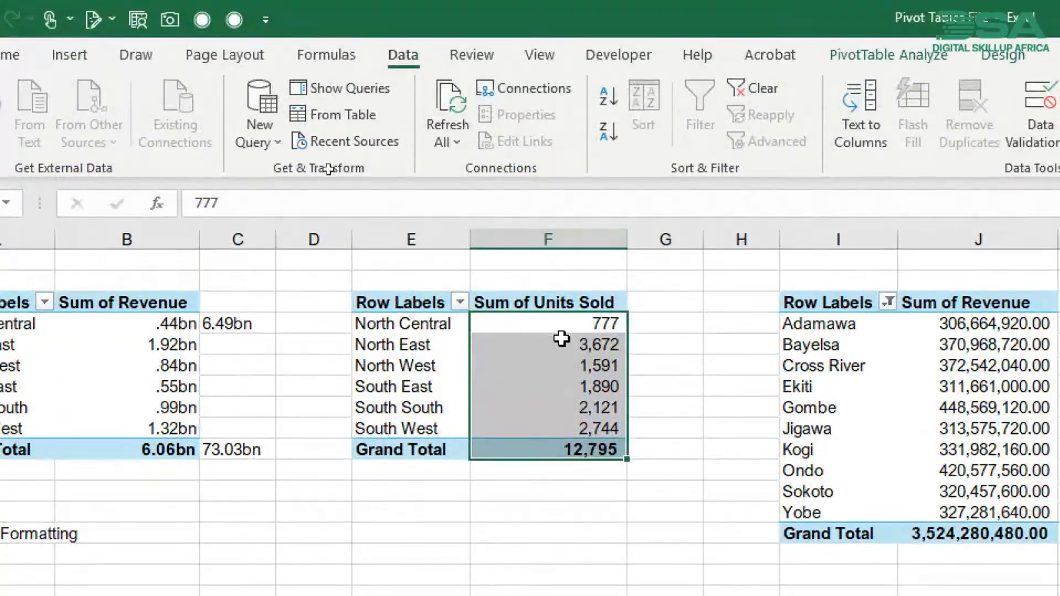
- Check the list of workbook connections with a cell of the Sum of Units Sold pivot table selected
{"action": "left_click", "coordinate": [561, 313]}
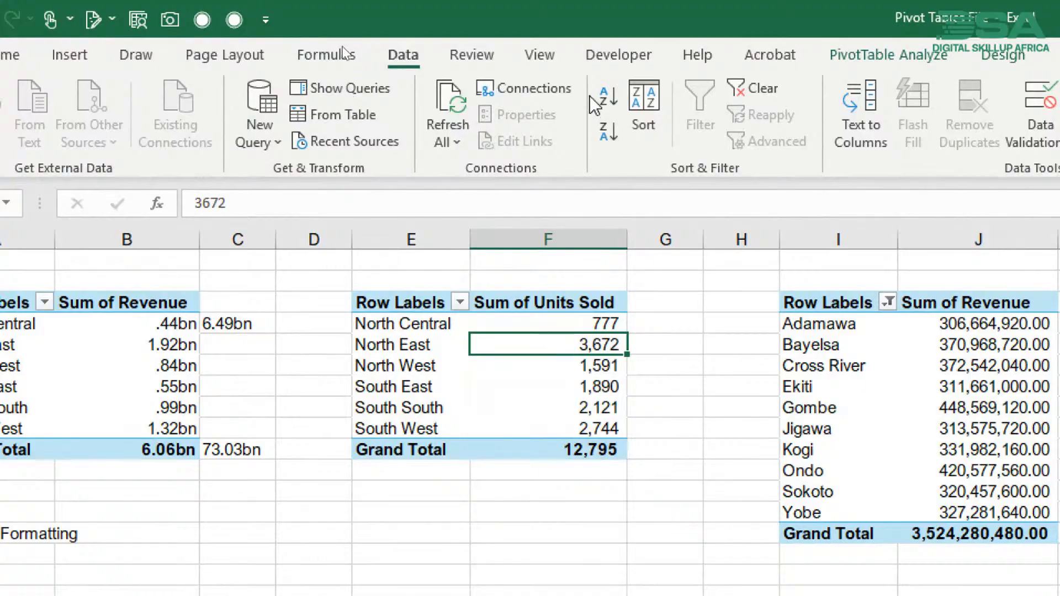
{"action": "left_click", "coordinate": [546, 90]}
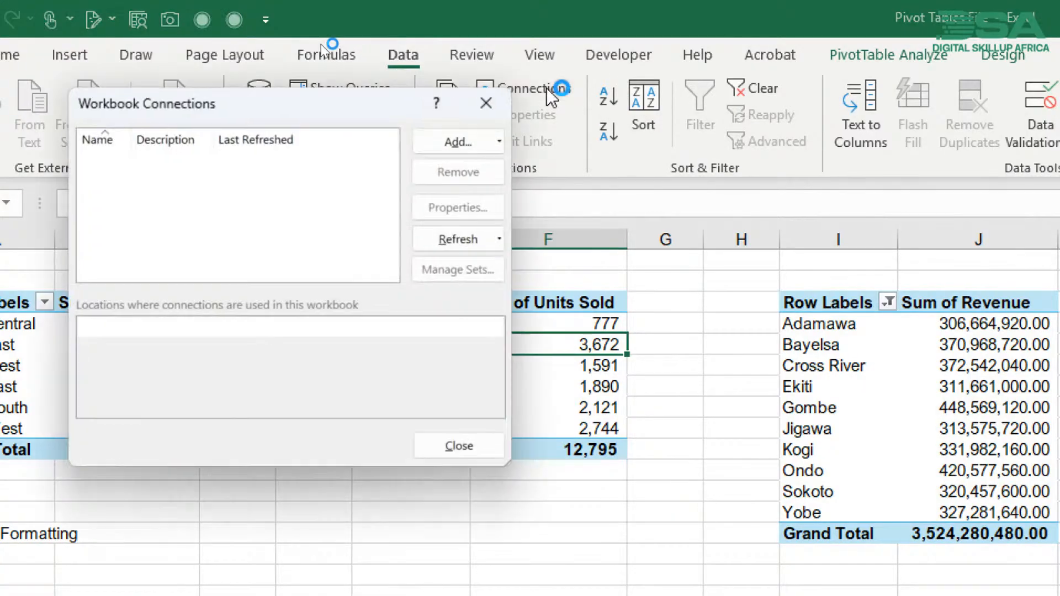
{"action": "left_click", "coordinate": [482, 106]}
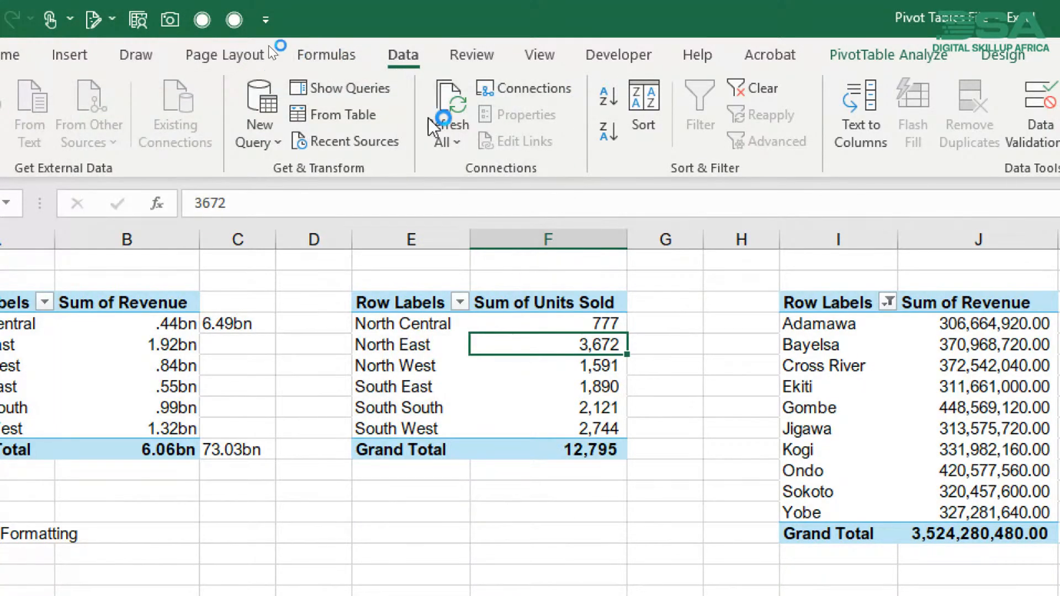
- Try to extend the Sum of Units Sold pivot table's data source to the range Data!$A$1:$J$30801
{"action": "left_click", "coordinate": [871, 58]}
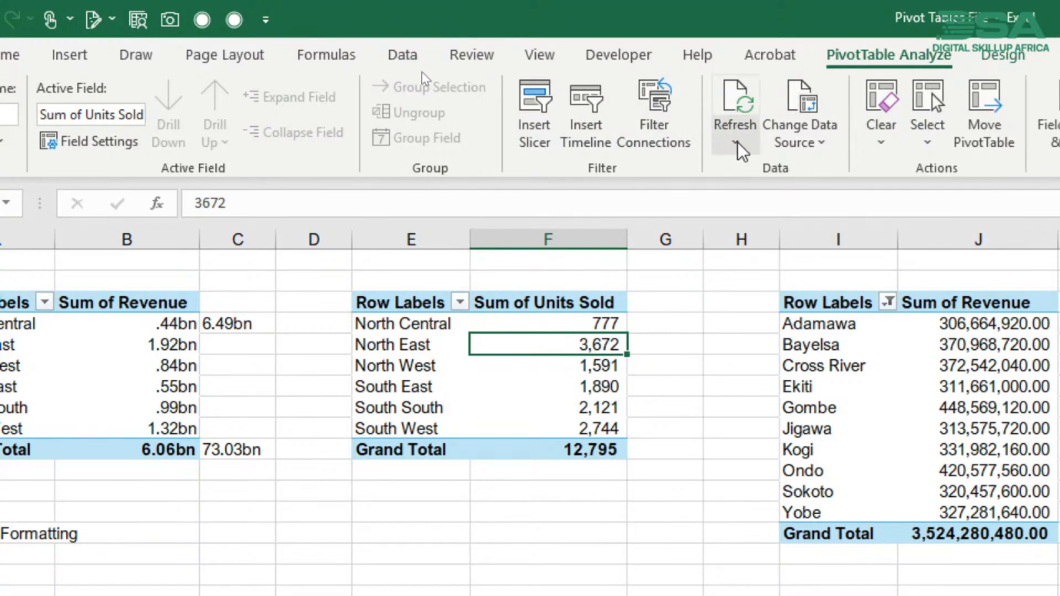
{"action": "left_click", "coordinate": [799, 130]}
{"action": "left_click", "coordinate": [828, 173]}
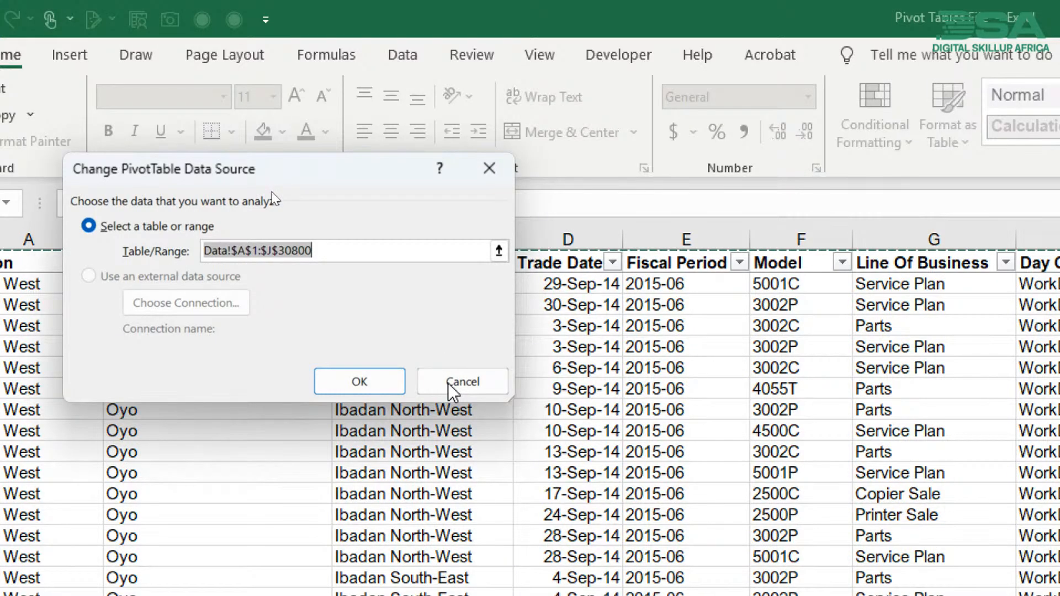
{"action": "left_click", "coordinate": [359, 254]}
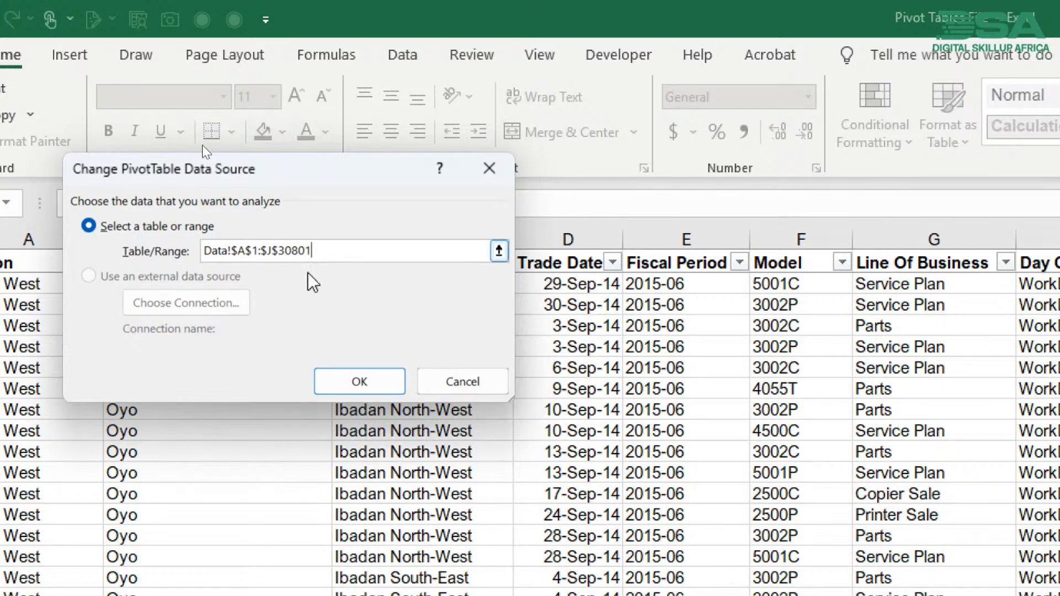
{"action": "left_click", "coordinate": [349, 385]}
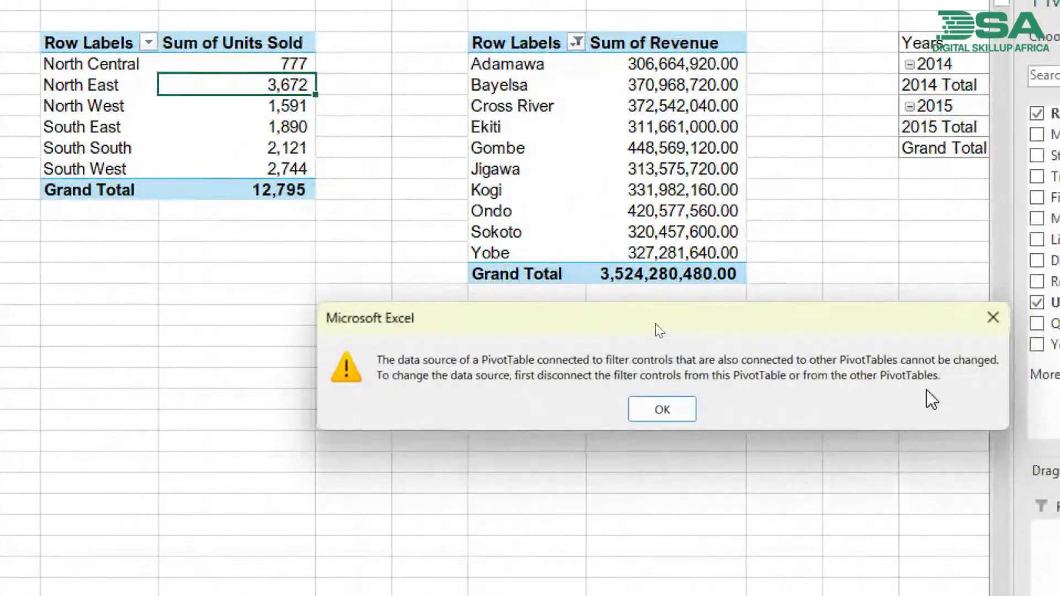
{"action": "left_click", "coordinate": [659, 408]}
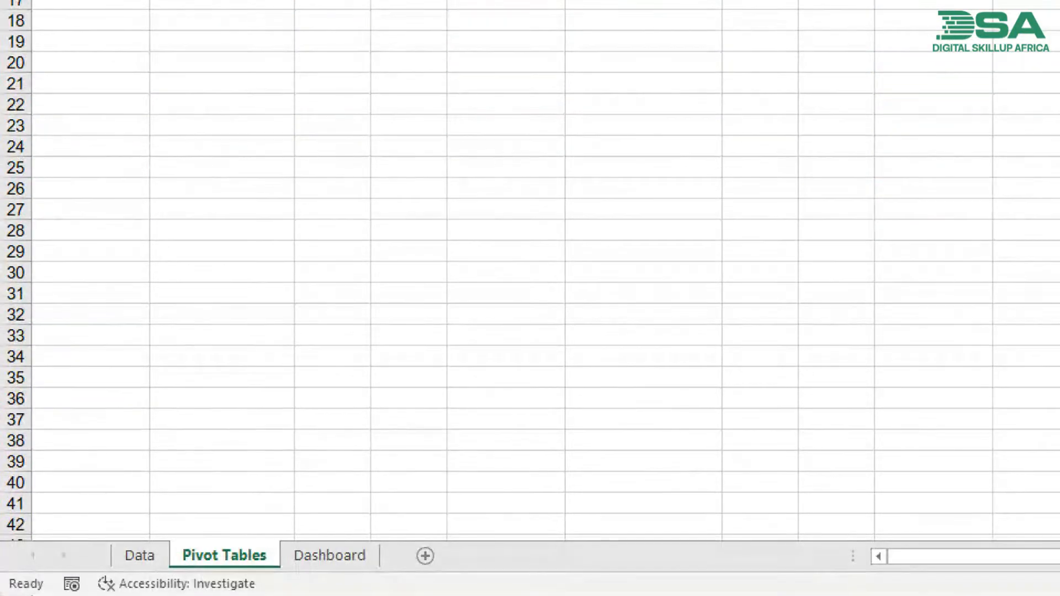
- On the Data sheet, convert the full data range through row 30801 into a table
{"action": "left_click", "coordinate": [132, 558]}
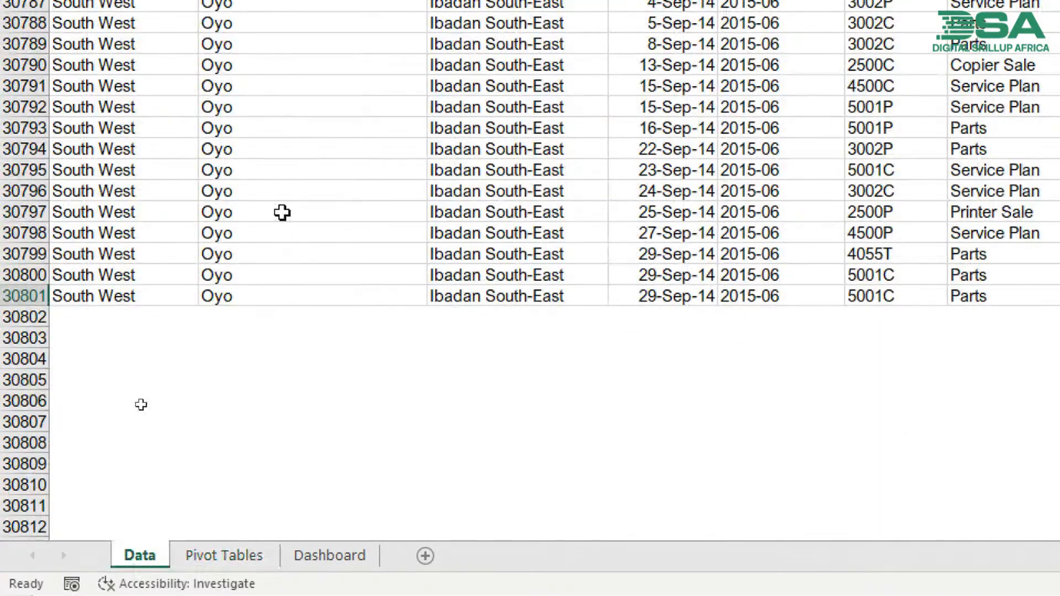
{"action": "left_click", "coordinate": [214, 287]}
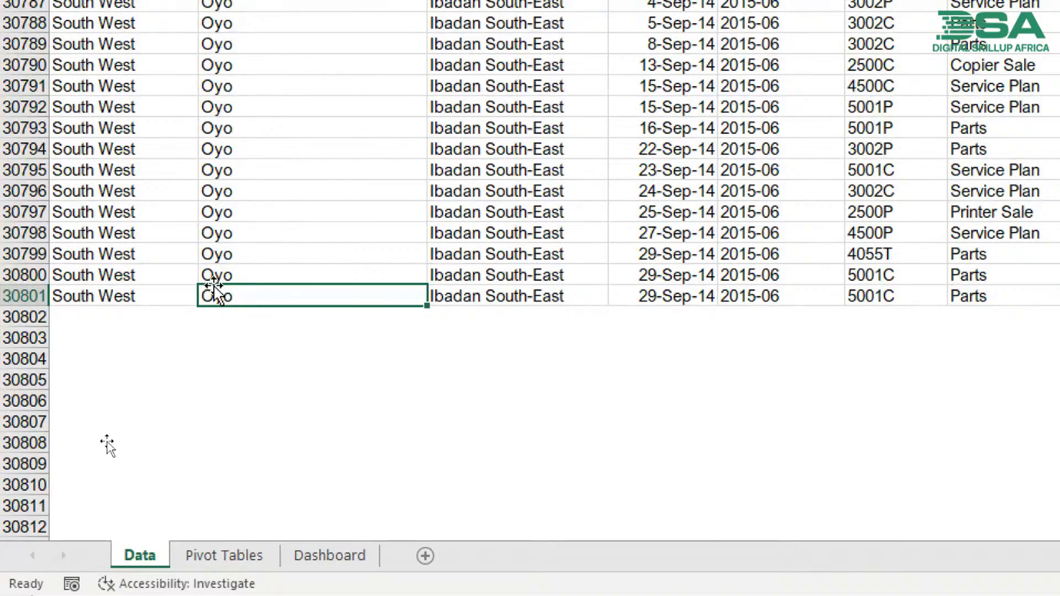
{"action": "key", "text": "ctrl+t"}
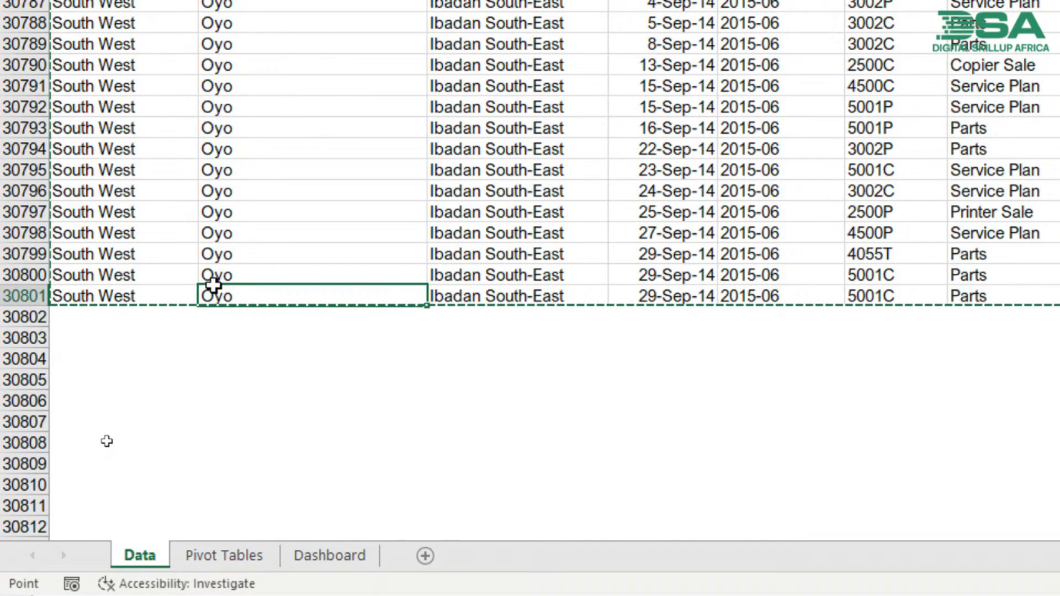
{"action": "key", "text": "Return"}
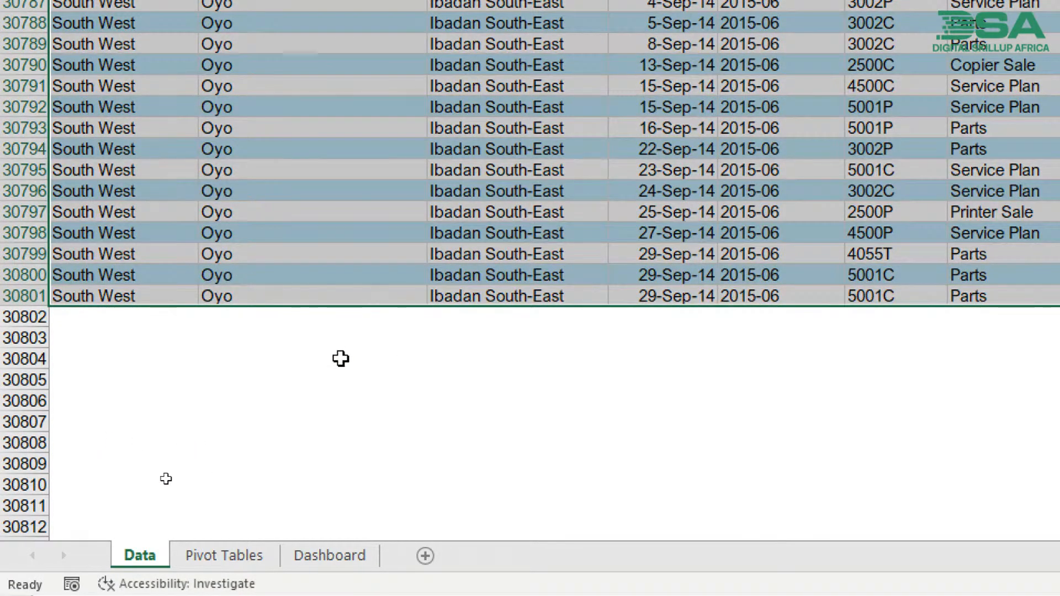
- On the Pivot Tables sheet, try to change the Sum of Units Sold pivot table's data source to Table1
{"action": "left_click", "coordinate": [244, 557]}
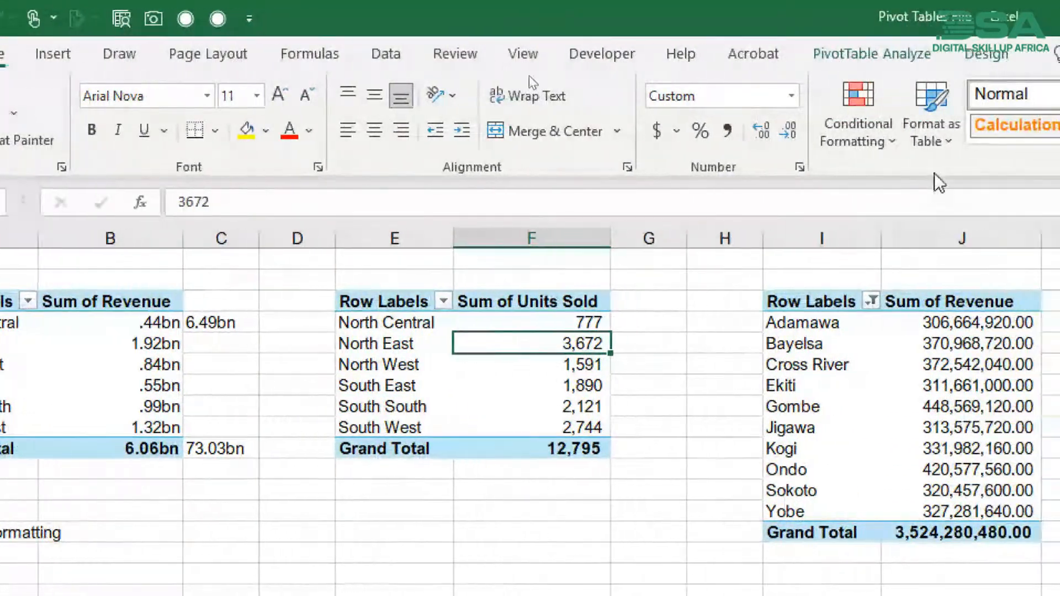
{"action": "left_click", "coordinate": [987, 54]}
{"action": "left_click", "coordinate": [872, 54]}
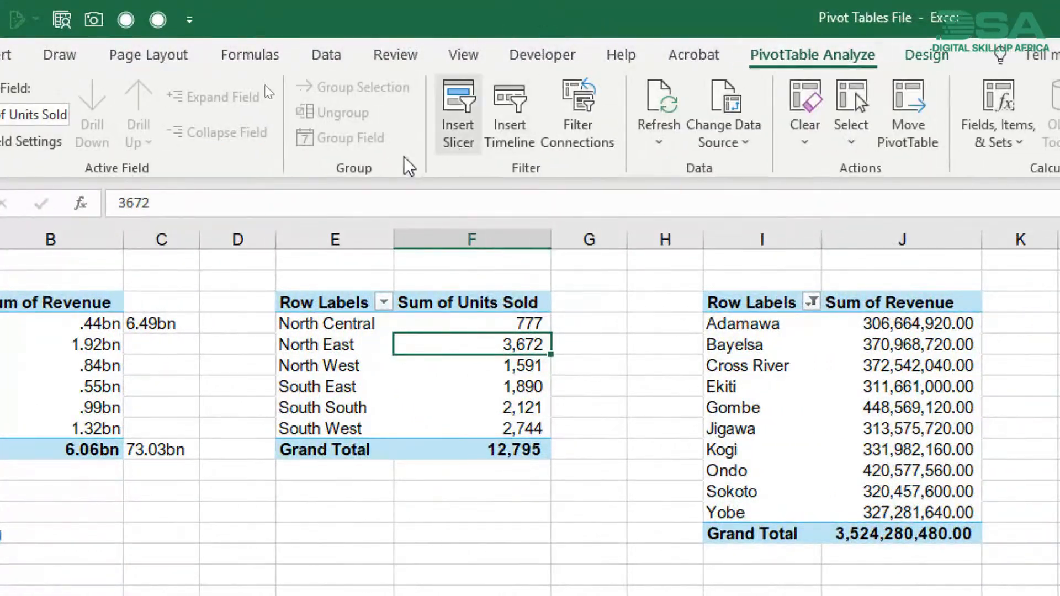
{"action": "left_click", "coordinate": [729, 138]}
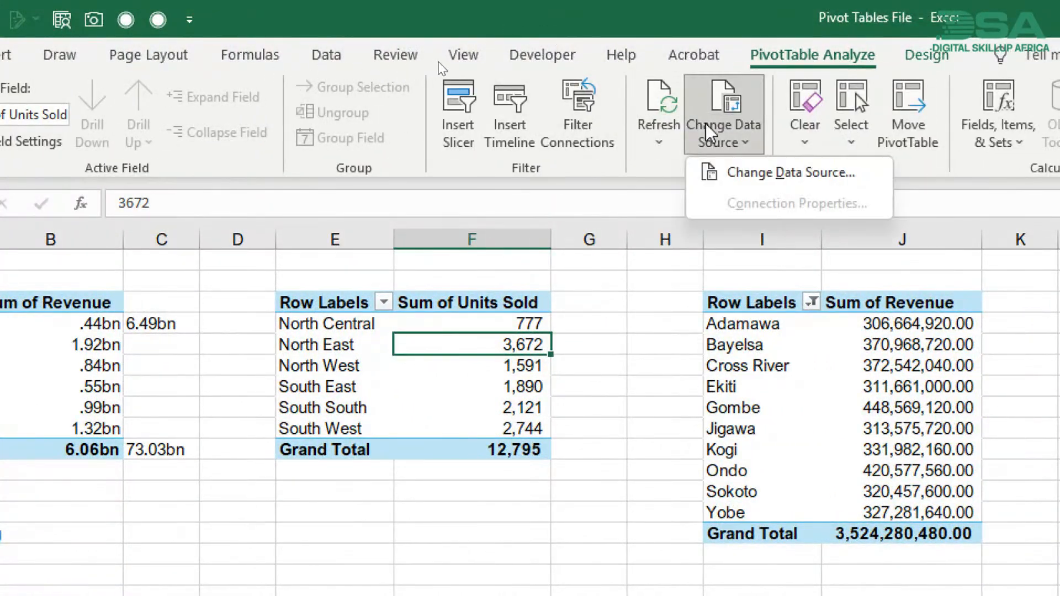
{"action": "left_click", "coordinate": [744, 171]}
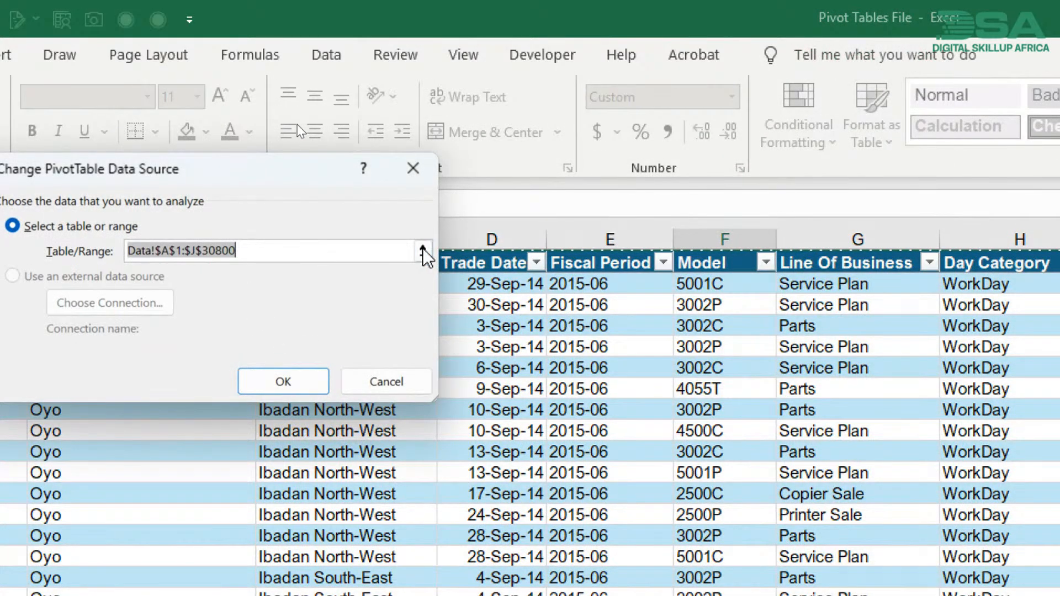
{"action": "type", "text": "Table1"}
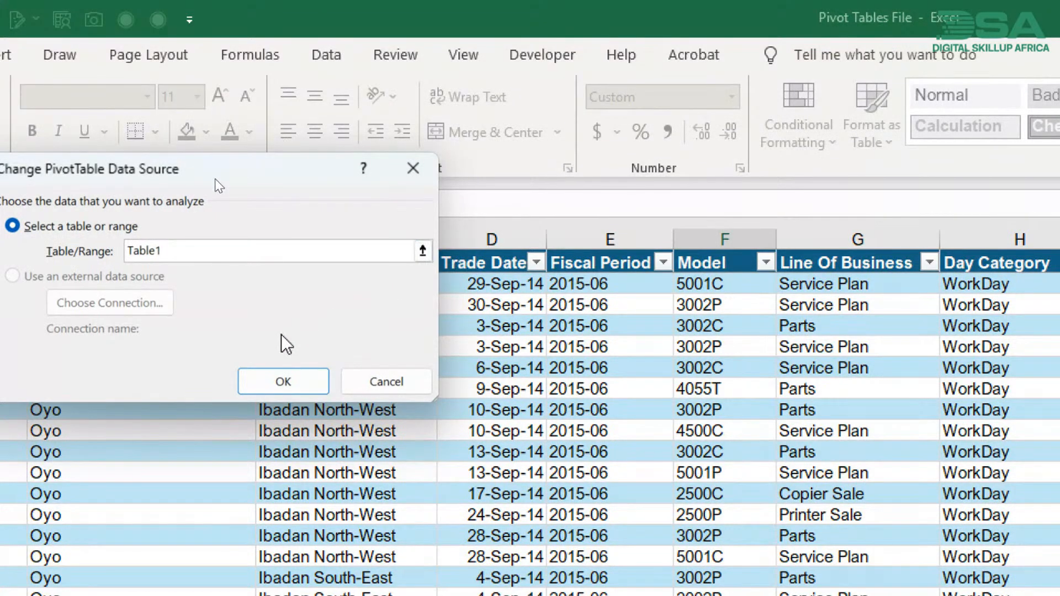
{"action": "left_click", "coordinate": [258, 384]}
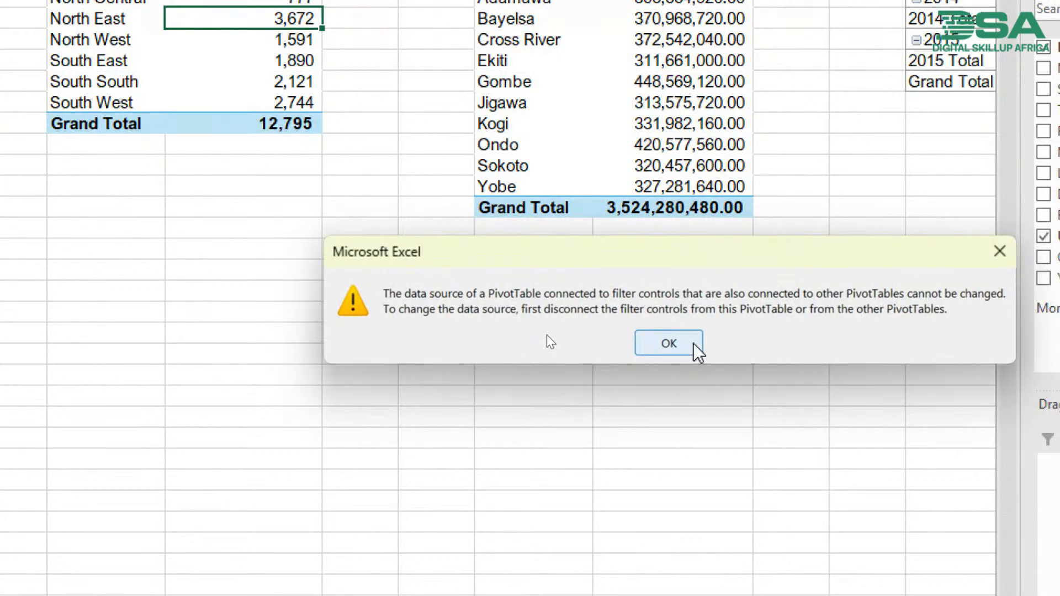
{"action": "left_click", "coordinate": [669, 344]}
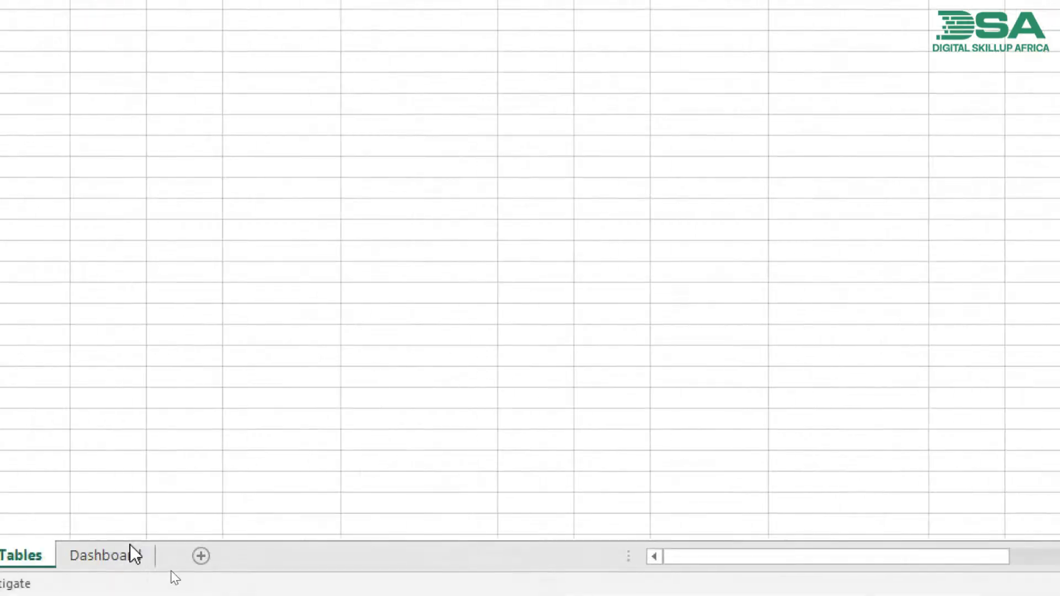
- On the Dashboard sheet, clear the Printer Sale selection in the Line Of Business slicer
{"action": "left_click", "coordinate": [61, 556]}
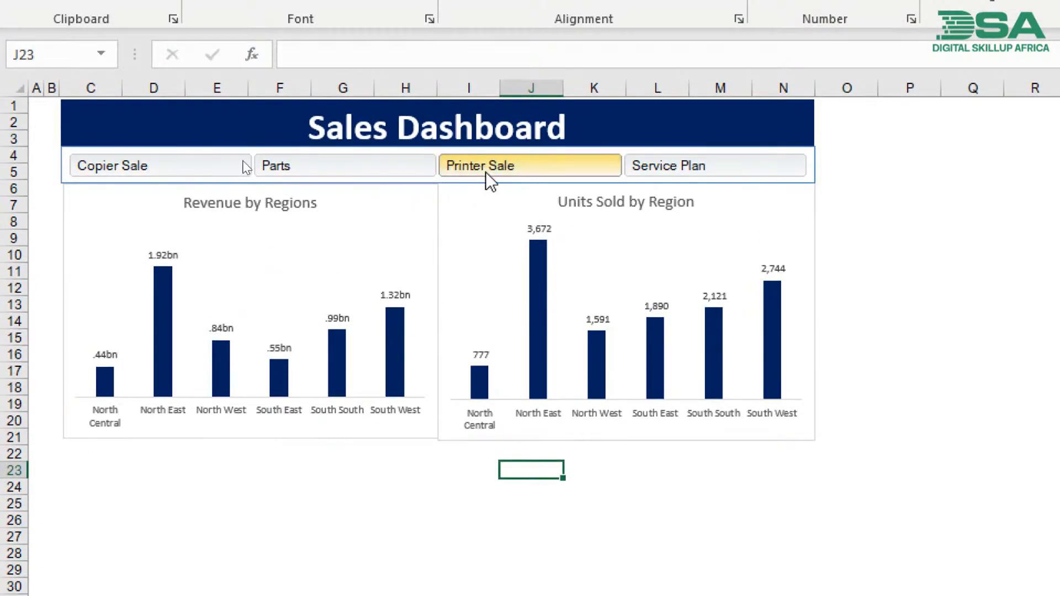
{"action": "left_click", "coordinate": [486, 173]}
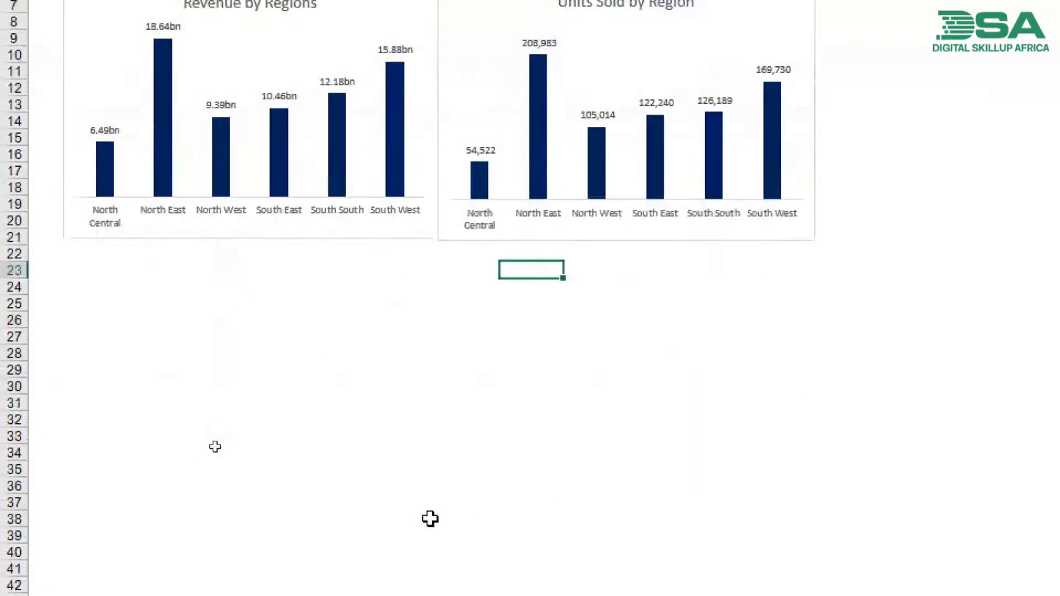
- With the slicer unfiltered, try again to point the Sum of Units Sold pivot table's source to the Data sheet's table
{"action": "left_click", "coordinate": [171, 558]}
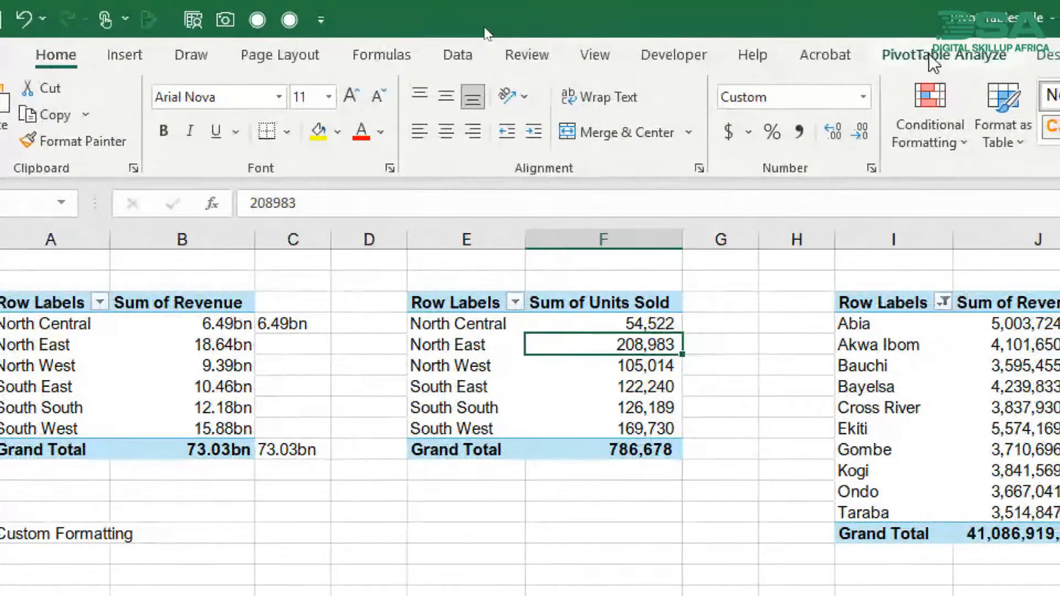
{"action": "left_click", "coordinate": [932, 58]}
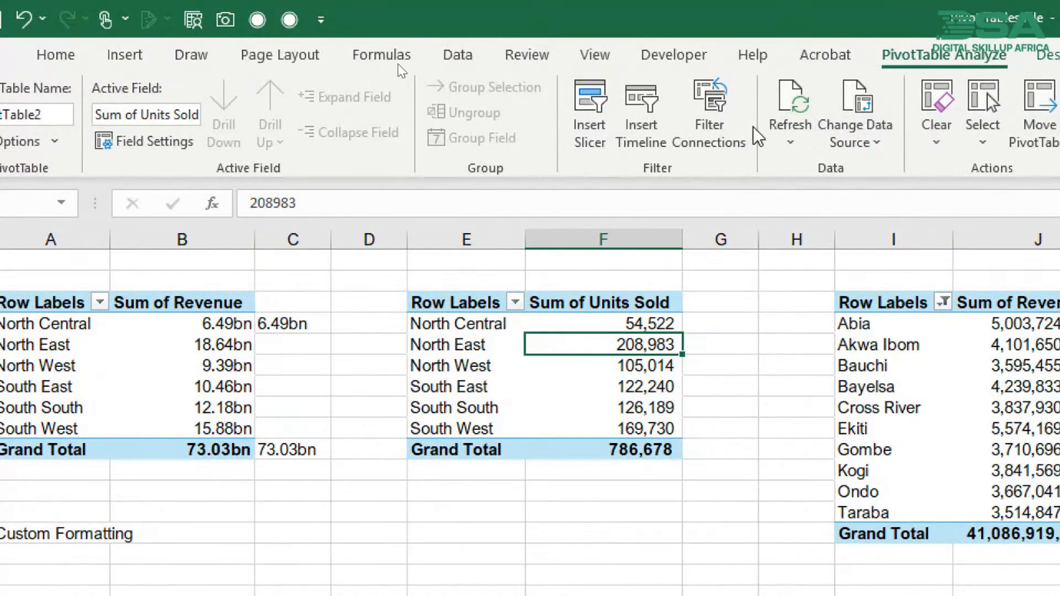
{"action": "left_click", "coordinate": [851, 142]}
{"action": "left_click", "coordinate": [883, 175]}
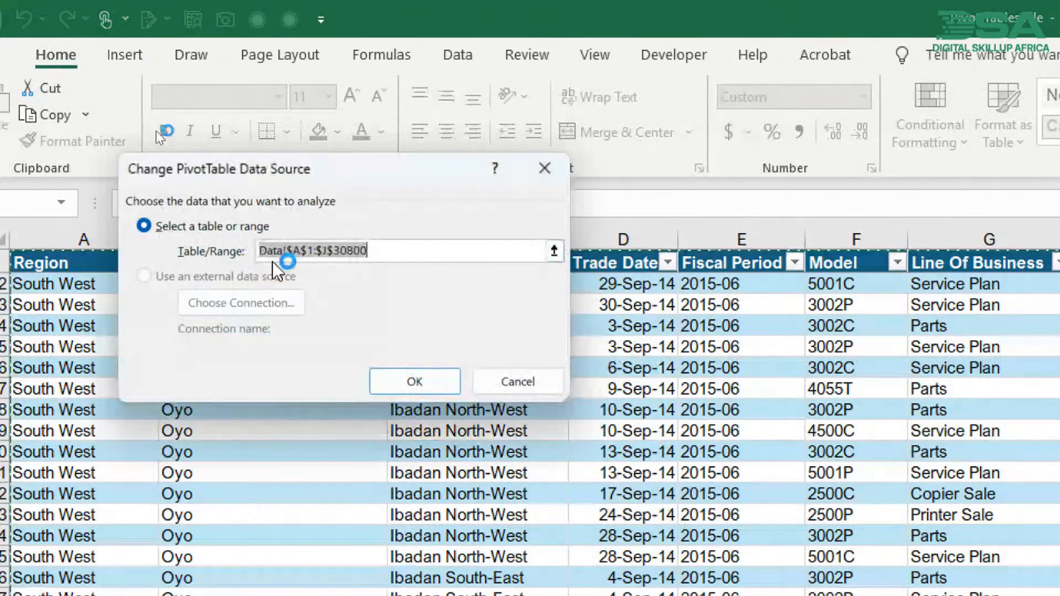
{"action": "type", "text": "Table1"}
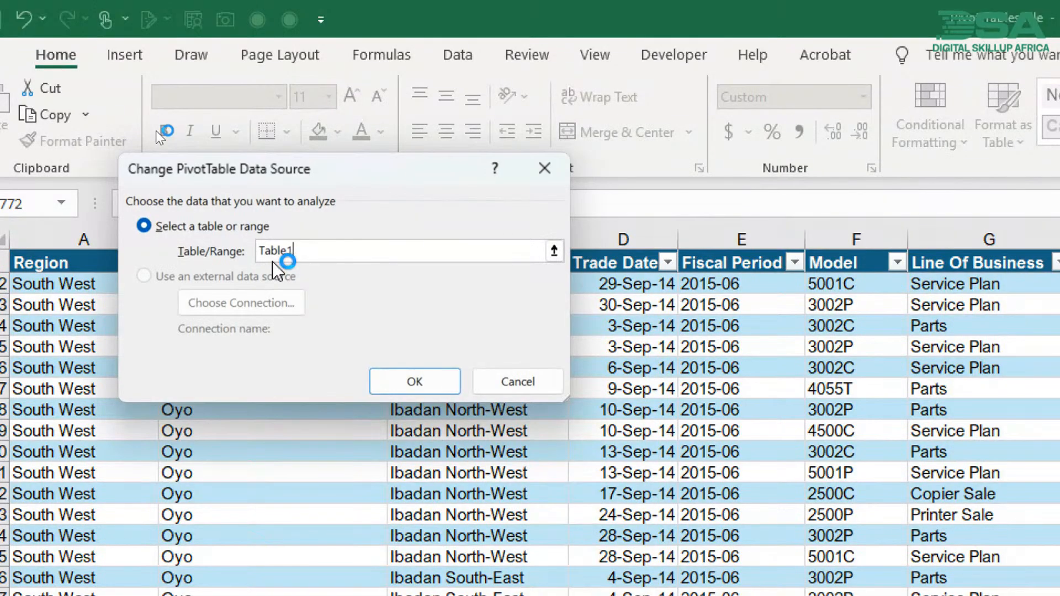
{"action": "left_click", "coordinate": [386, 385]}
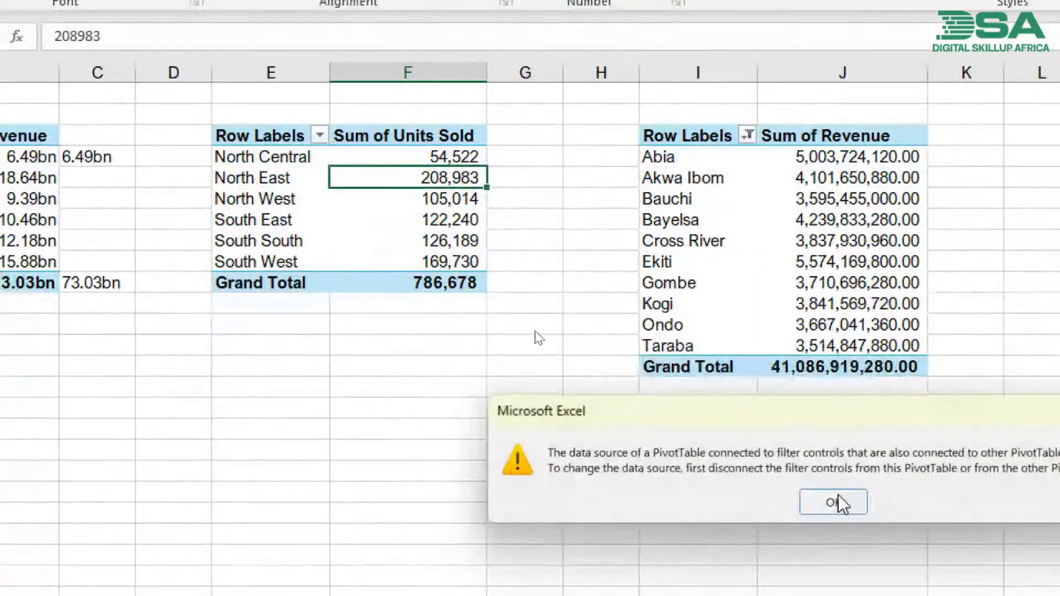
{"action": "left_click", "coordinate": [834, 562]}
{"action": "left_click", "coordinate": [834, 555]}
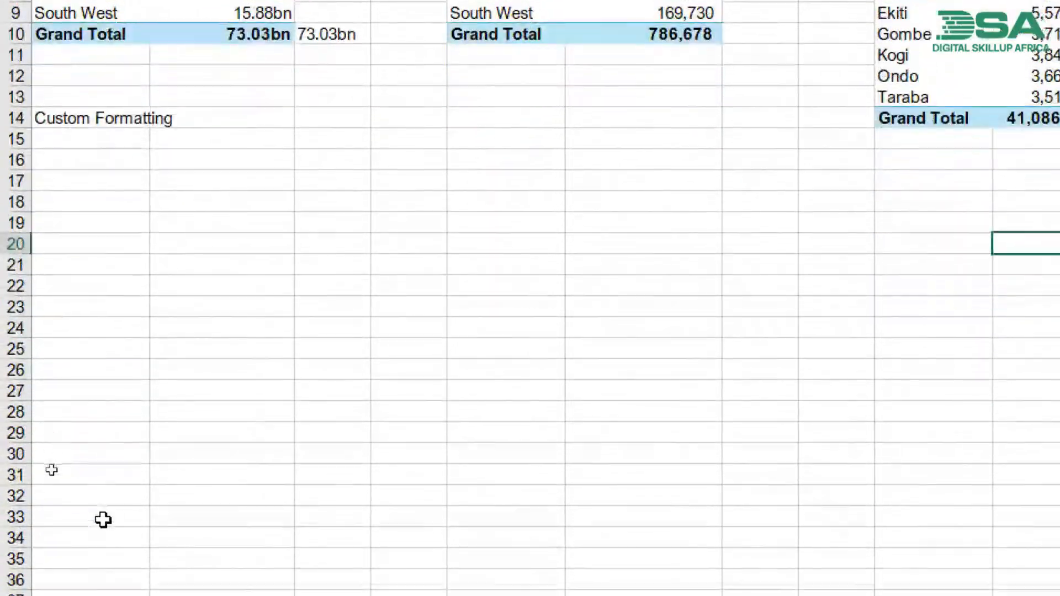
- Check the design properties of the table on the Data sheet
{"action": "left_click", "coordinate": [130, 559]}
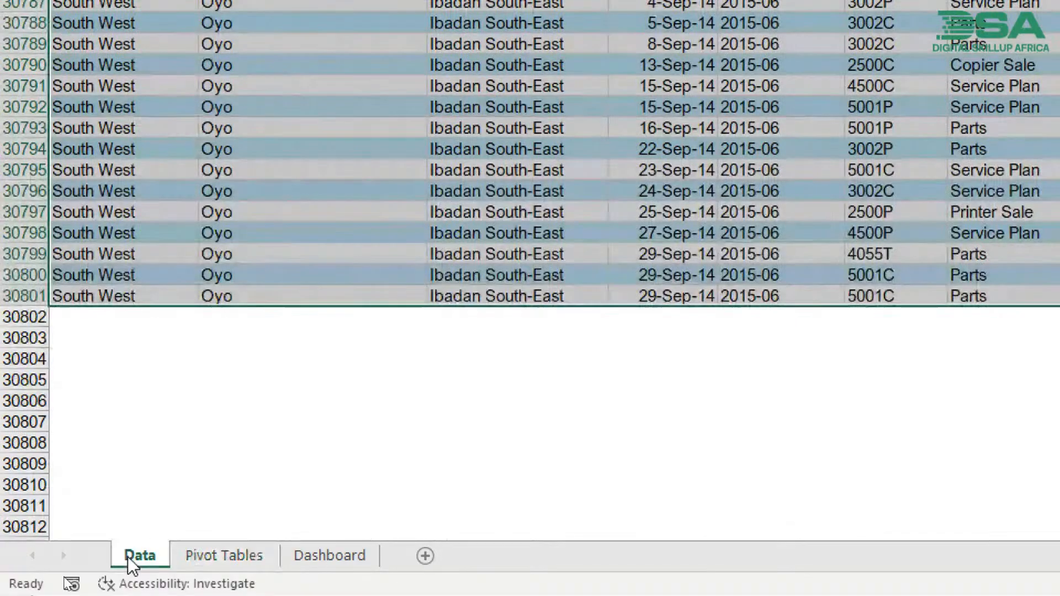
{"action": "left_click", "coordinate": [256, 126]}
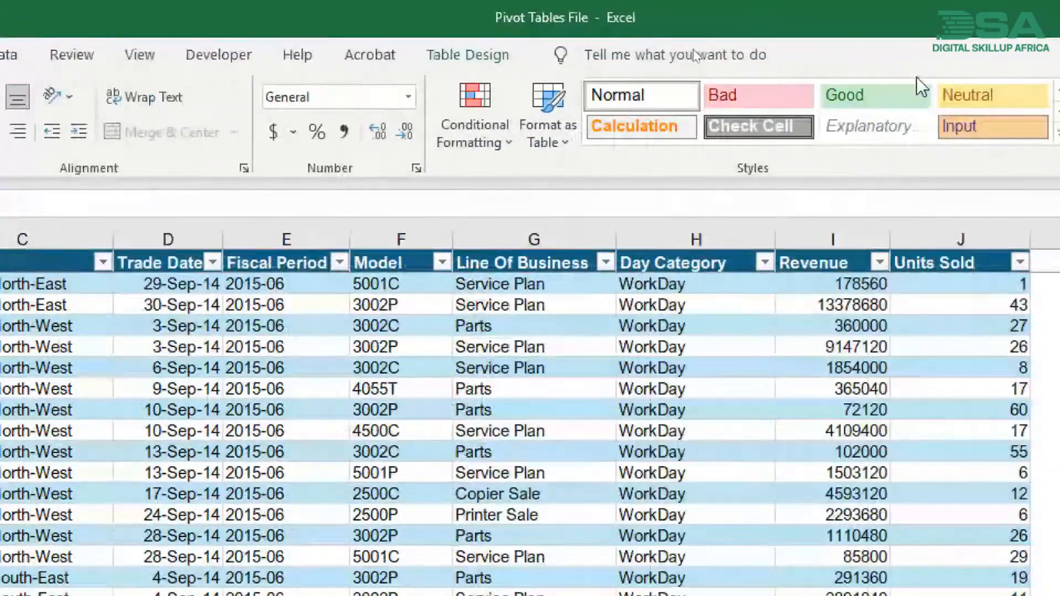
{"action": "left_click", "coordinate": [589, 54]}
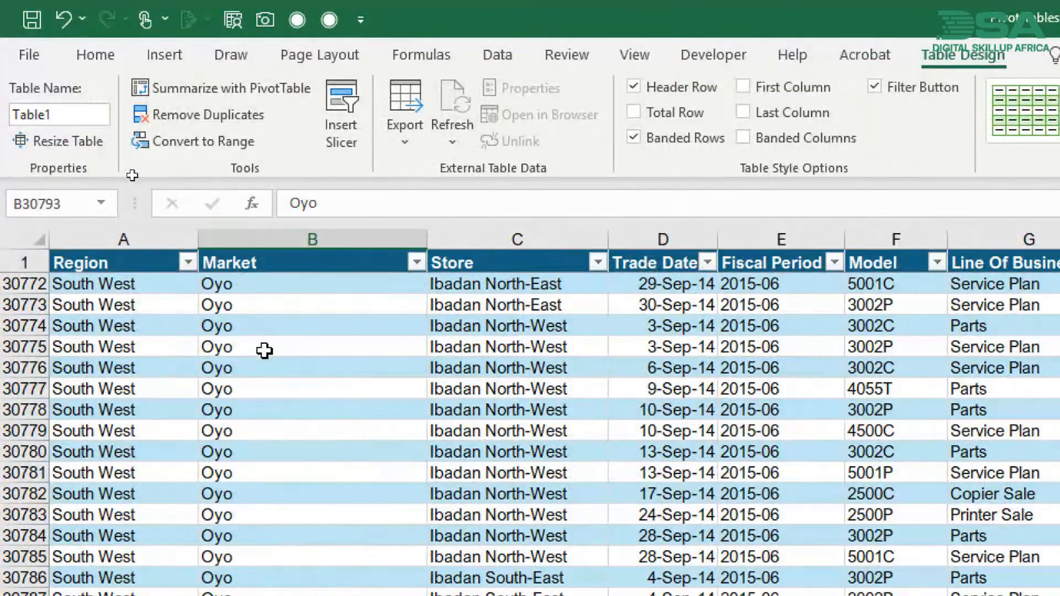
{"action": "left_click", "coordinate": [265, 351]}
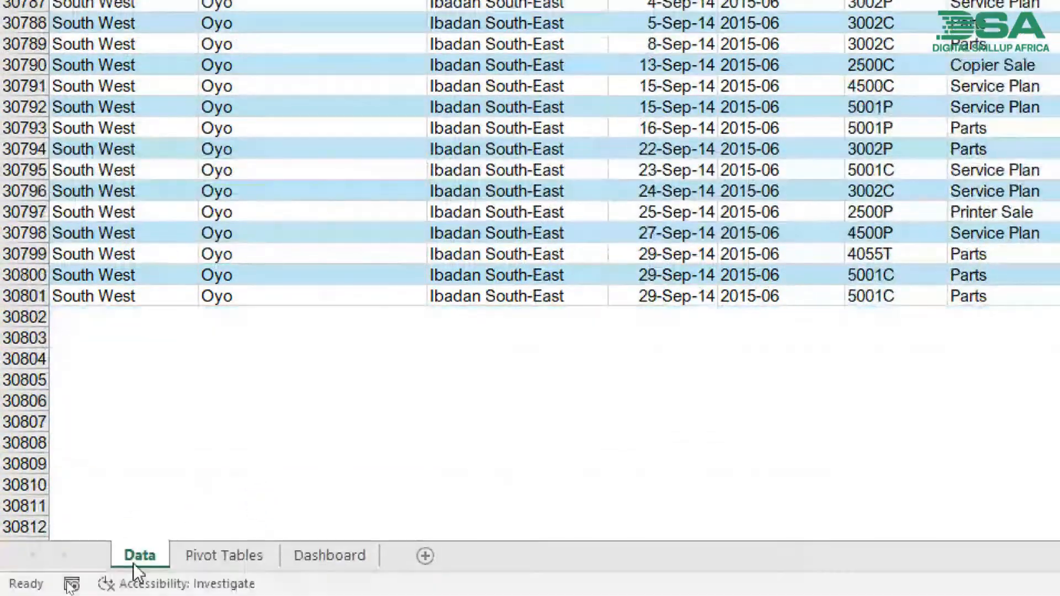
- On the Pivot Tables sheet, try to change the source of the Sum of Revenue pivot table by region to Table1
{"action": "left_click", "coordinate": [224, 557]}
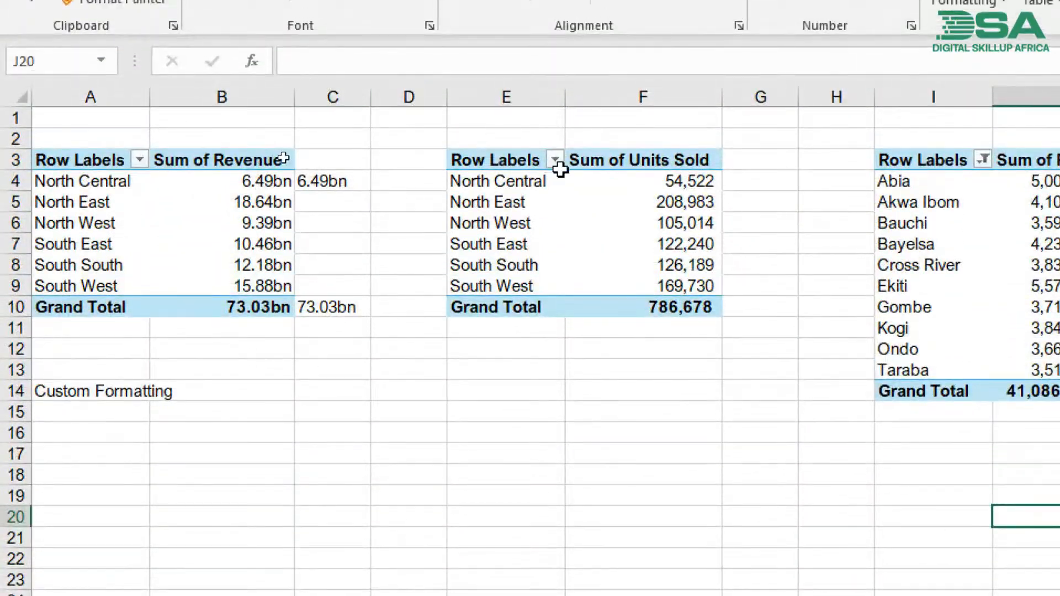
{"action": "left_click", "coordinate": [218, 214]}
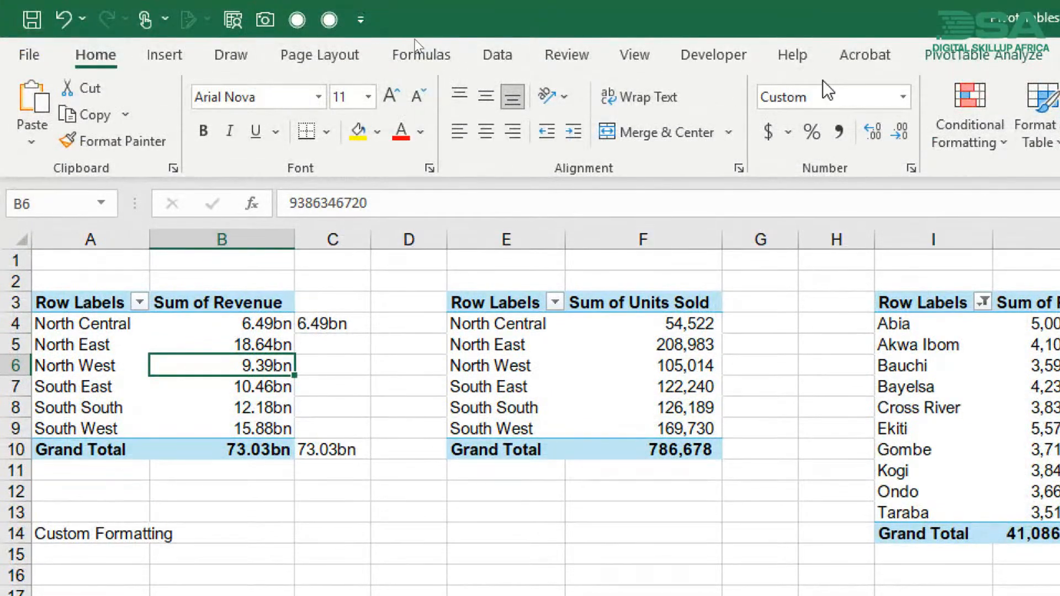
{"action": "left_click", "coordinate": [984, 55]}
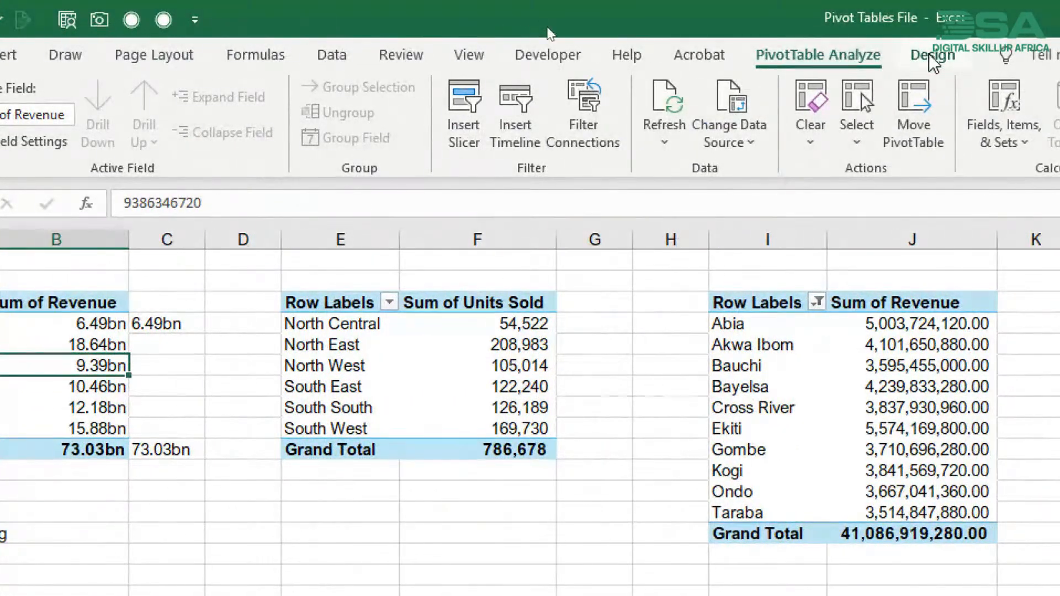
{"action": "left_click", "coordinate": [718, 142]}
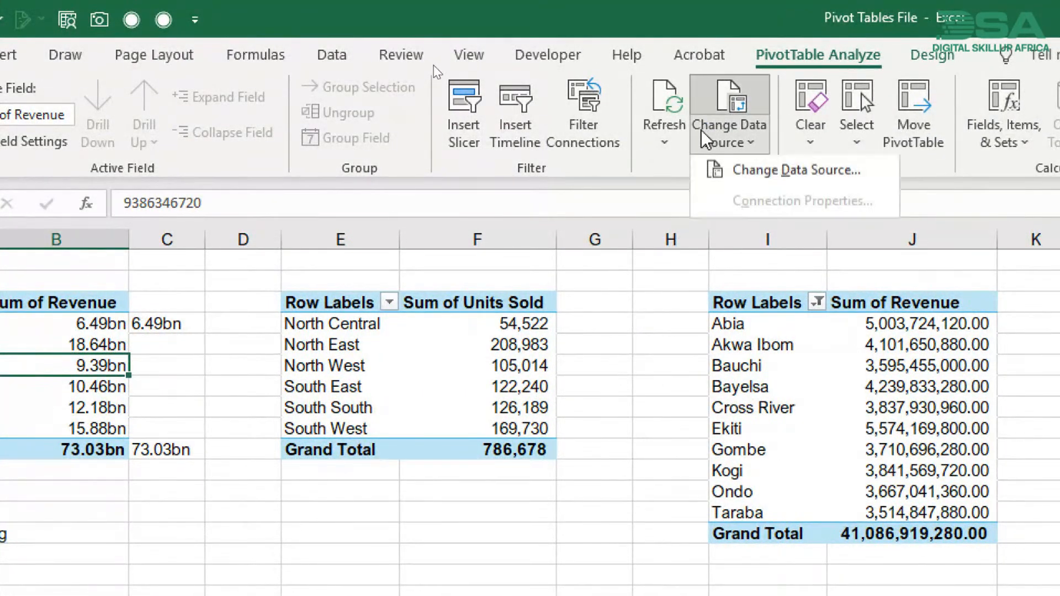
{"action": "left_click", "coordinate": [743, 185]}
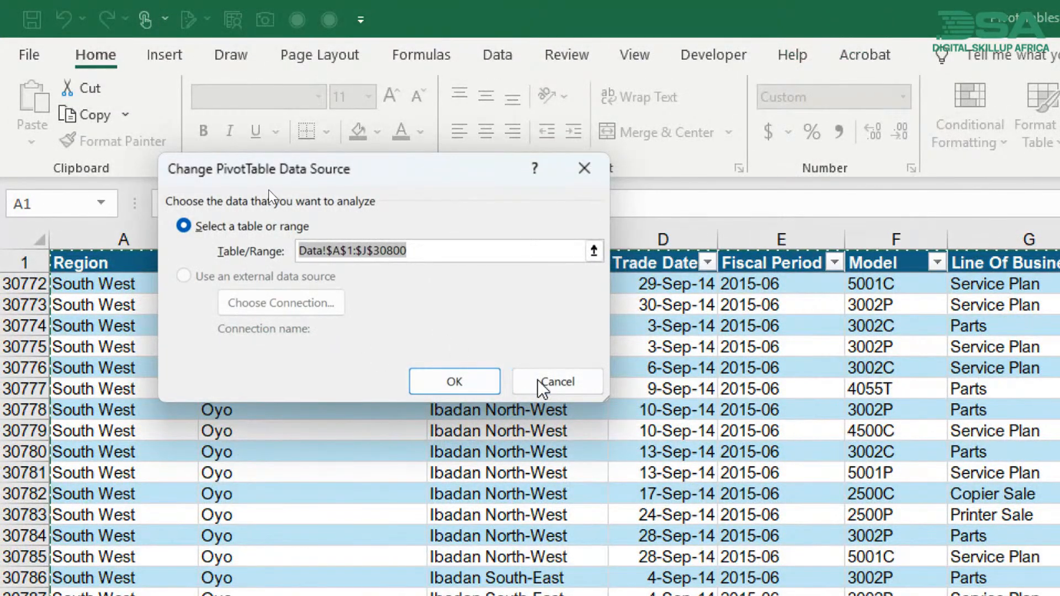
{"action": "left_click", "coordinate": [593, 251]}
{"action": "left_click", "coordinate": [339, 342]}
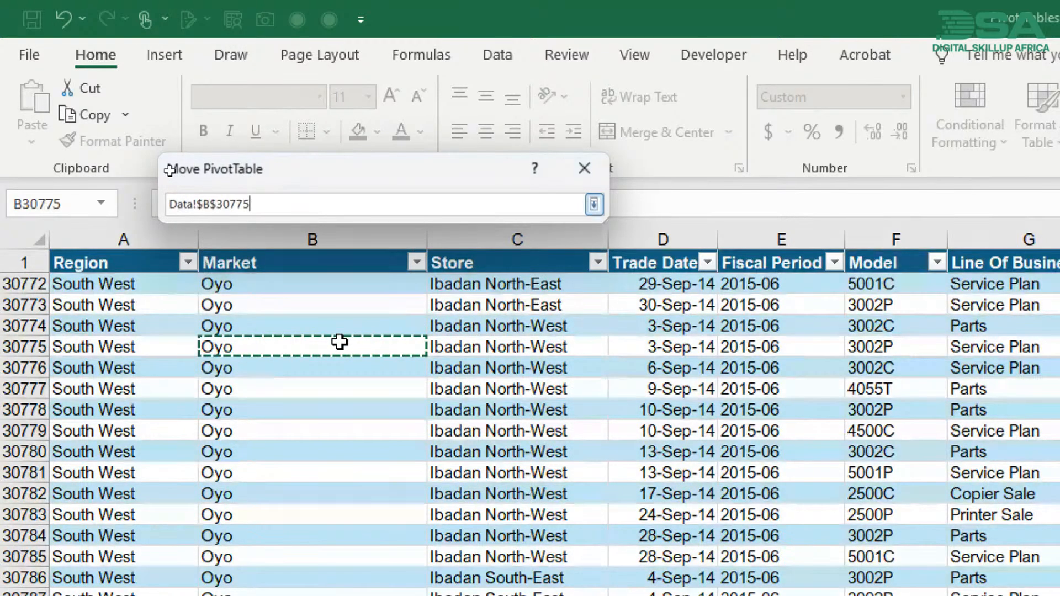
{"action": "type", "text": "Table1"}
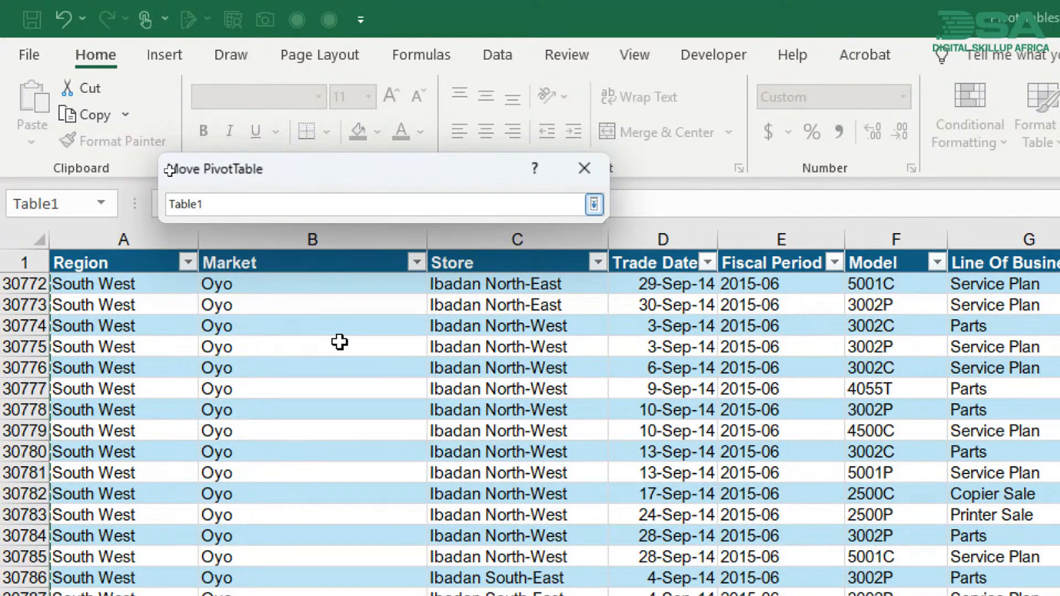
{"action": "key", "text": "Return"}
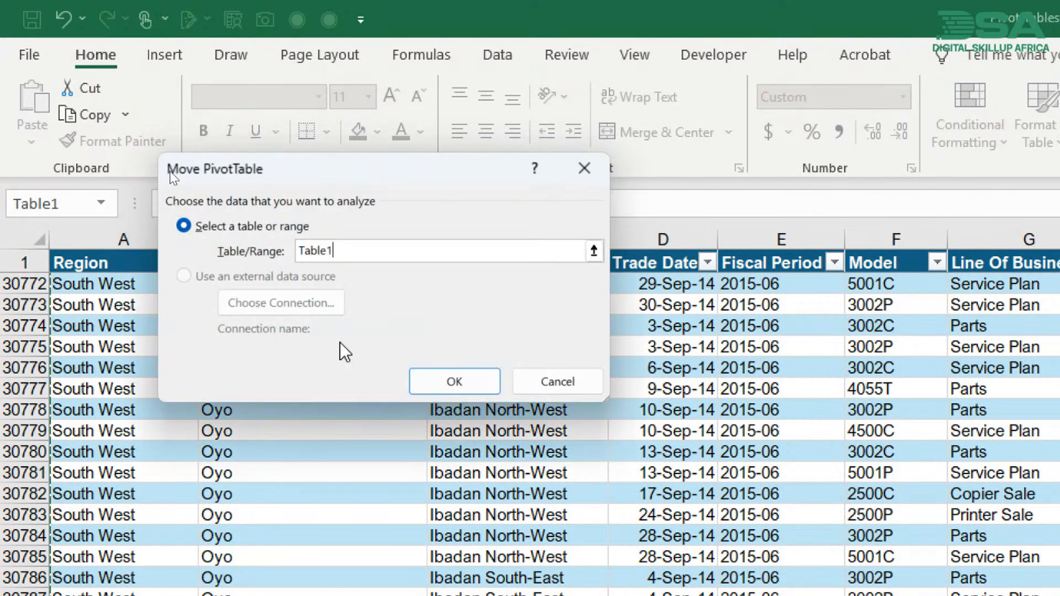
{"action": "left_click", "coordinate": [417, 374]}
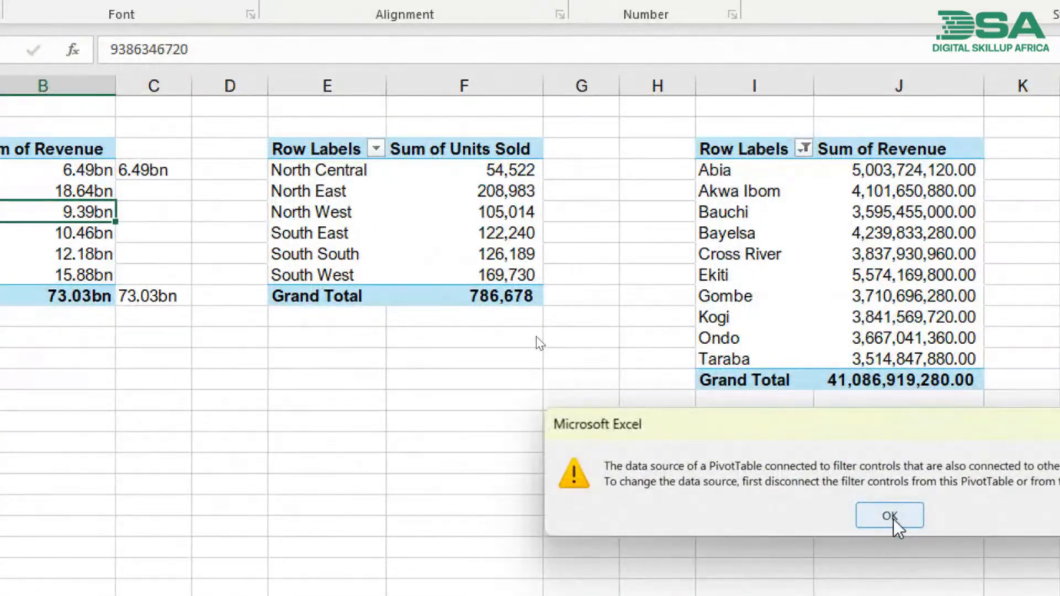
{"action": "left_click_drag", "start_coordinate": [869, 429], "coordinate": [527, 293]}
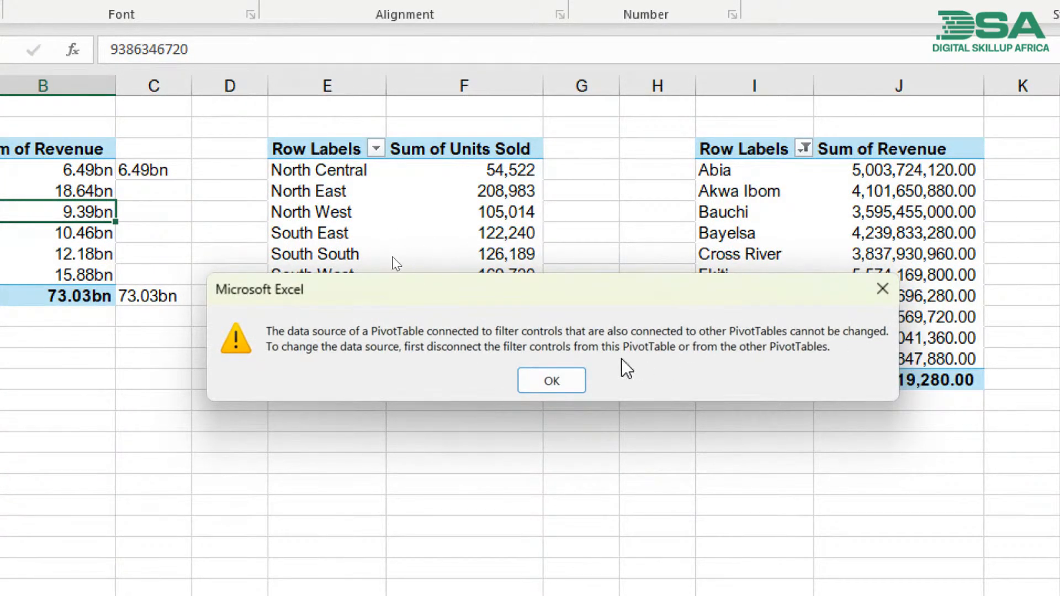
{"action": "left_click", "coordinate": [552, 382]}
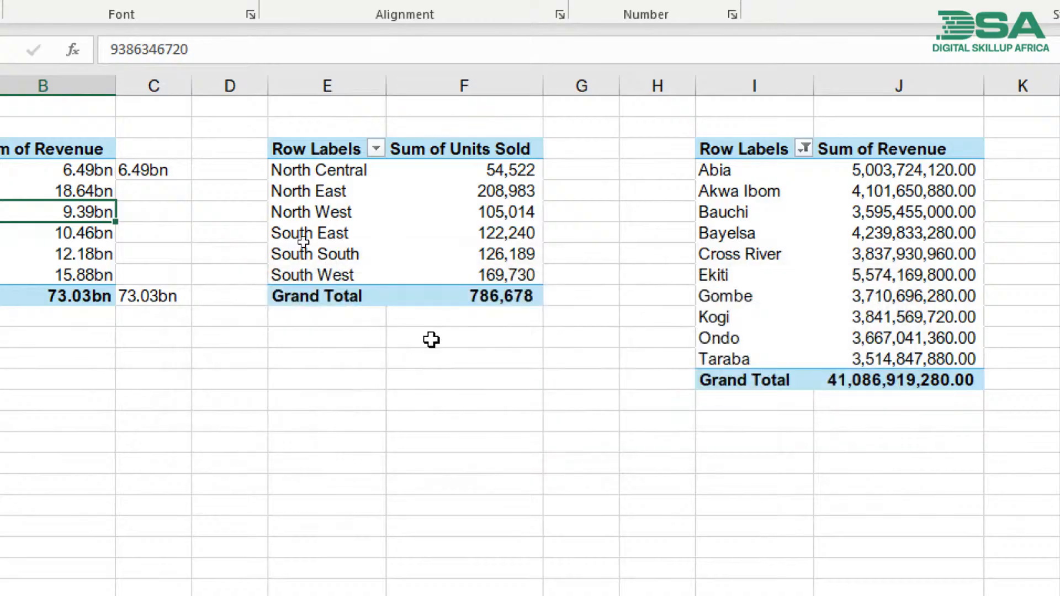
- Try to change the source of the Sum of Revenue pivot table listing the states to Table1
{"action": "left_click", "coordinate": [740, 212]}
{"action": "left_click", "coordinate": [818, 213]}
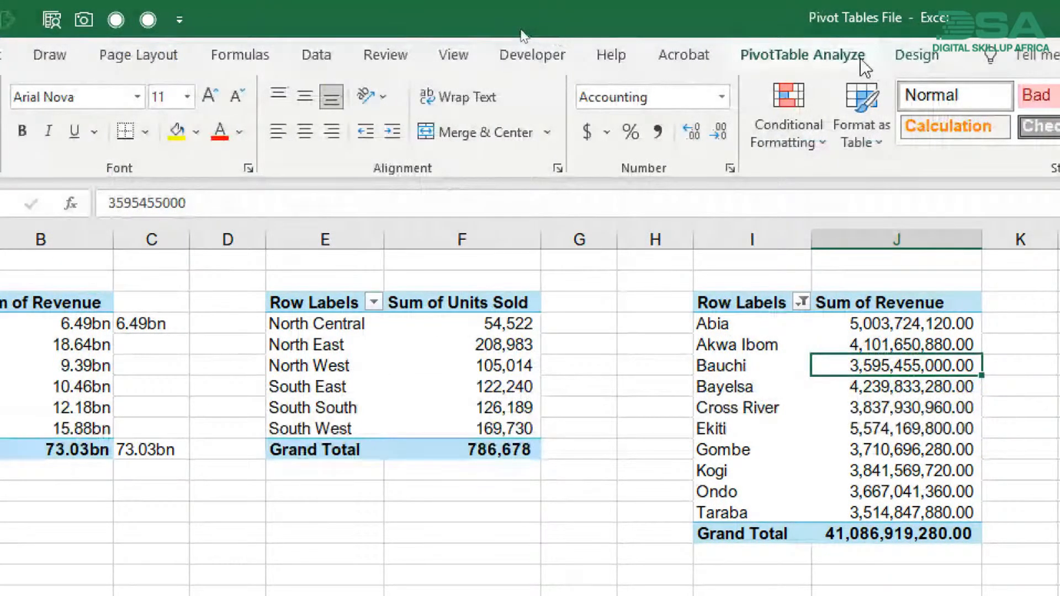
{"action": "left_click", "coordinate": [861, 58]}
{"action": "left_click", "coordinate": [712, 138]}
{"action": "left_click", "coordinate": [671, 175]}
{"action": "type", "text": "Table1"}
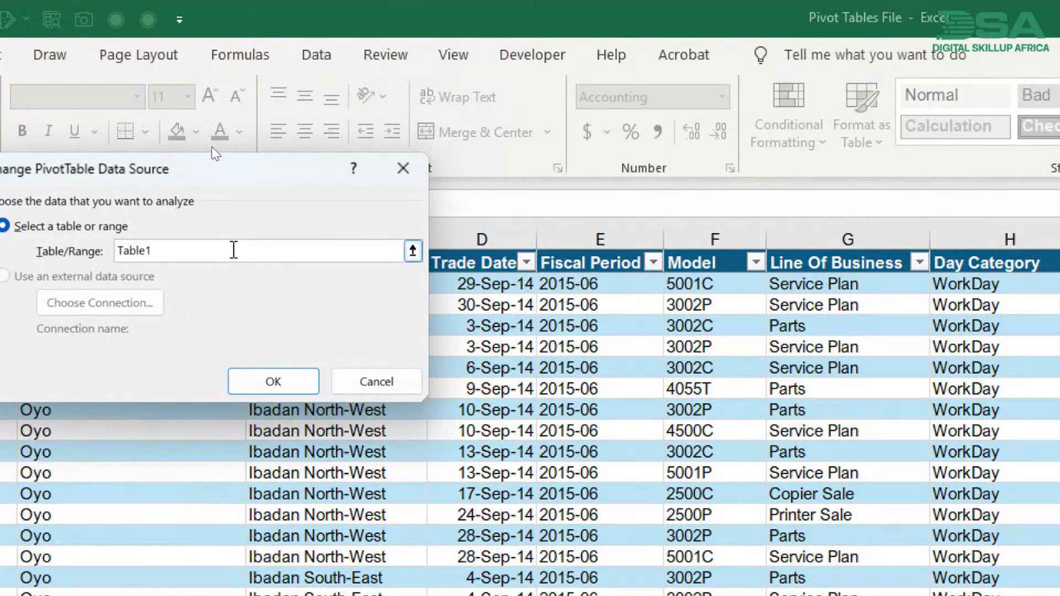
{"action": "left_click", "coordinate": [286, 376]}
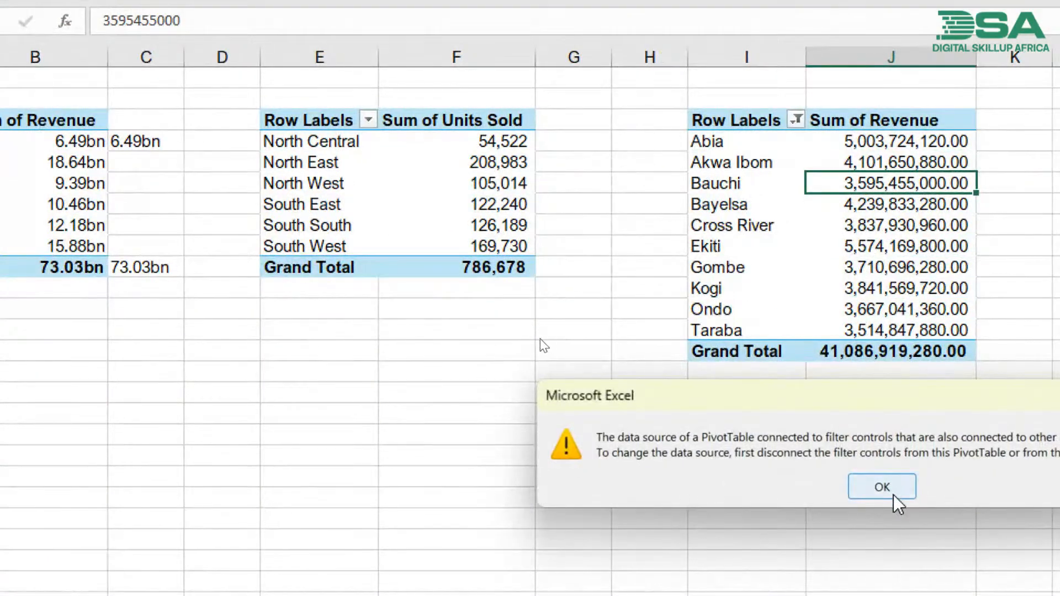
{"action": "left_click", "coordinate": [893, 493]}
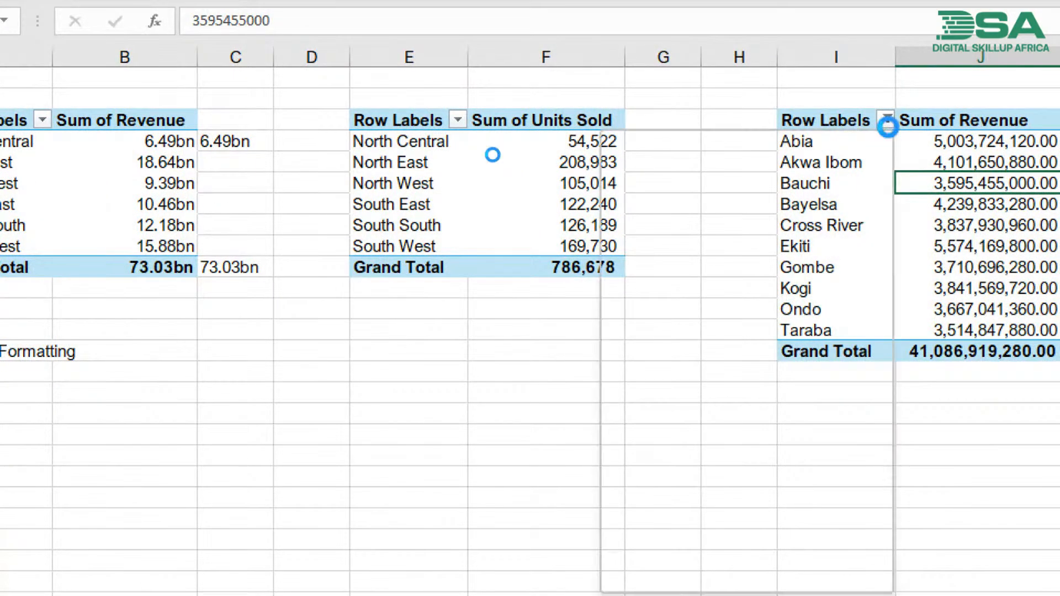
- Clear the Row Labels filter on the pivot table that lists revenue by state
{"action": "left_click", "coordinate": [888, 126]}
{"action": "key", "text": "Escape"}
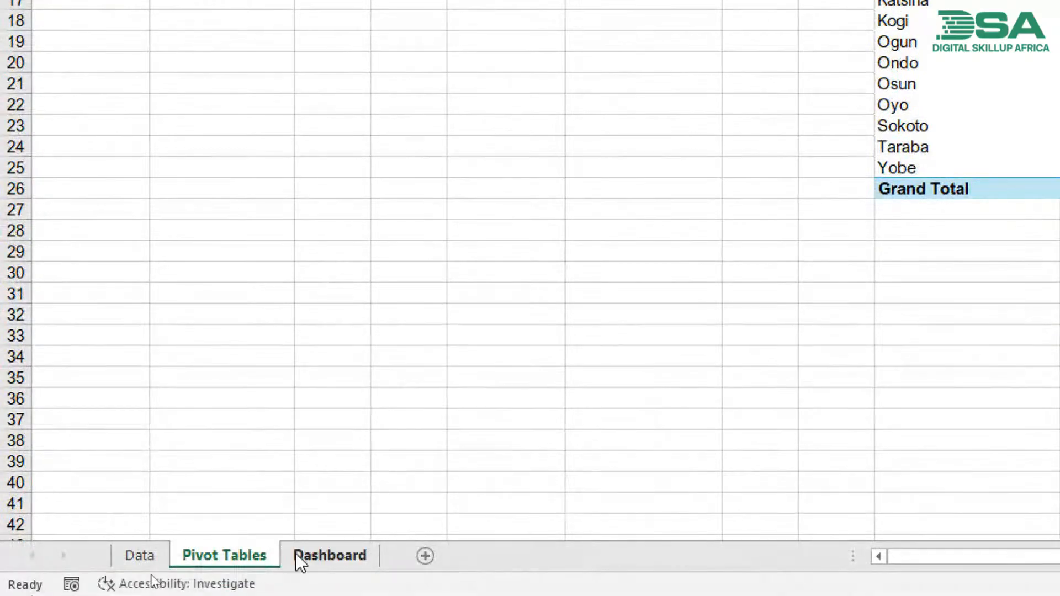
- Delete the Line Of Business slicer from the Dashboard sheet
{"action": "left_click", "coordinate": [308, 555]}
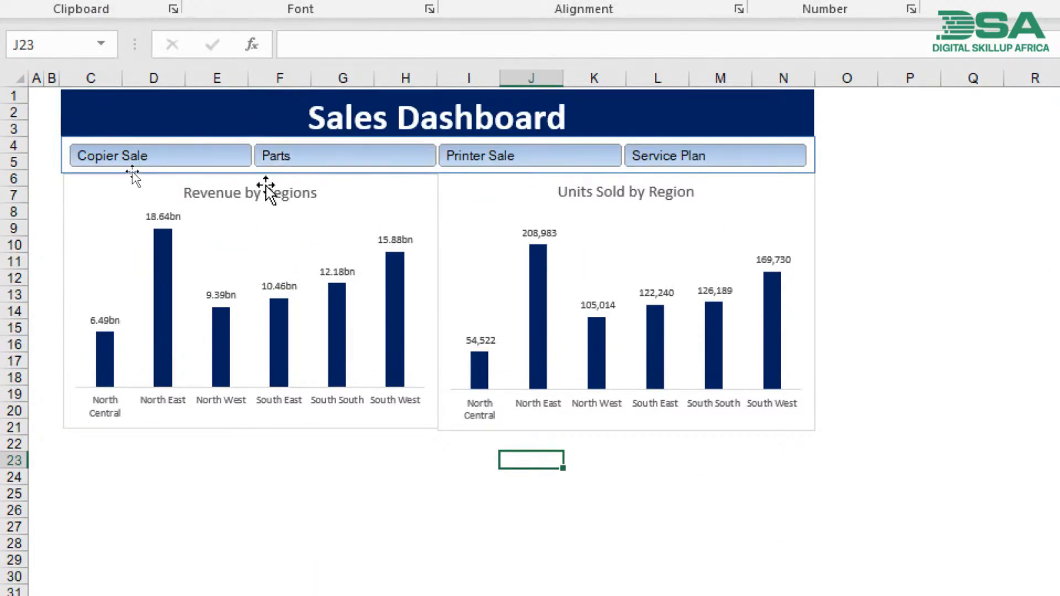
{"action": "left_click", "coordinate": [263, 170]}
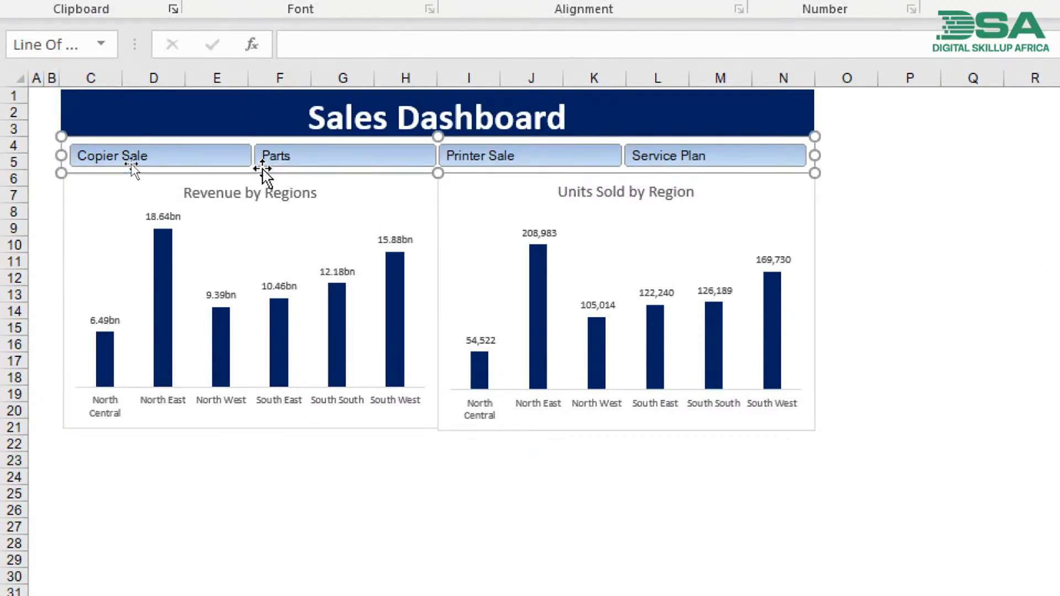
{"action": "key", "text": "Escape"}
{"action": "key", "text": "Delete"}
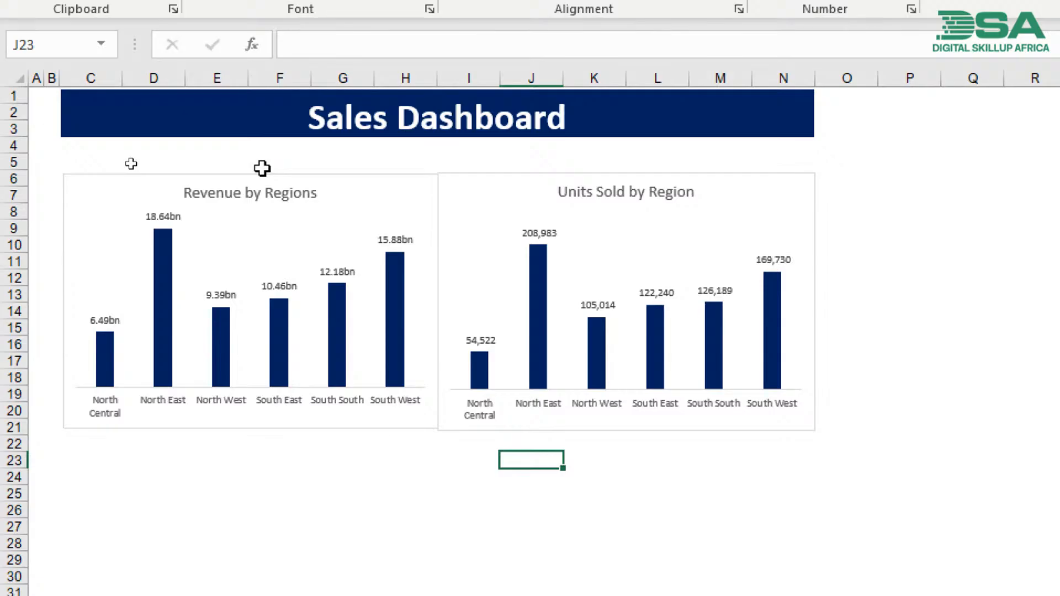
- Change the Sum of Units Sold pivot table's data source to Table1 and check its South West figure
{"action": "scroll", "coordinate": [215, 518], "scroll_direction": "down", "scroll_amount": 7}
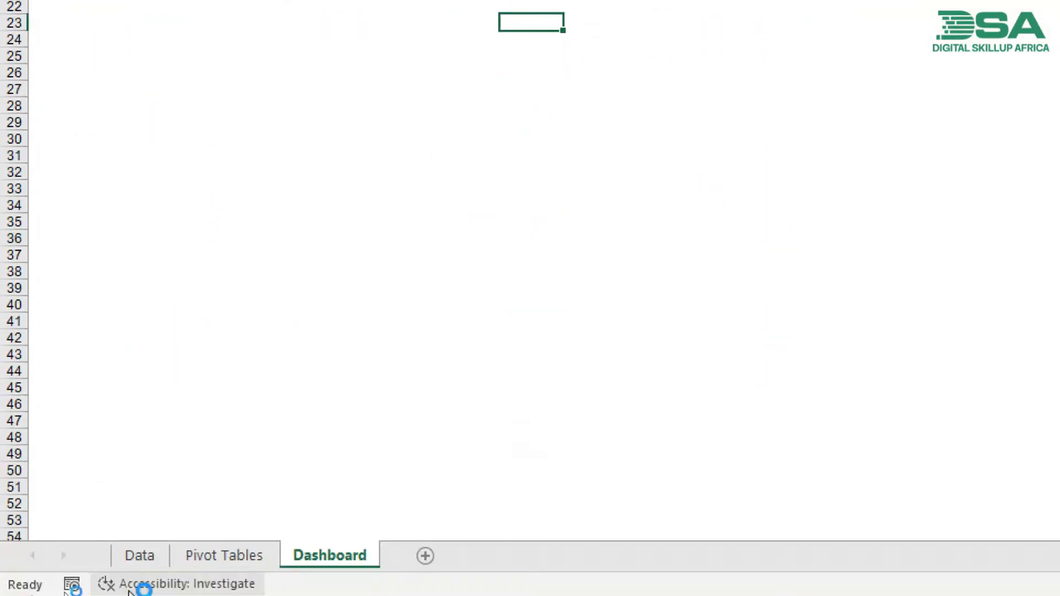
{"action": "left_click", "coordinate": [155, 561]}
{"action": "left_click", "coordinate": [195, 561]}
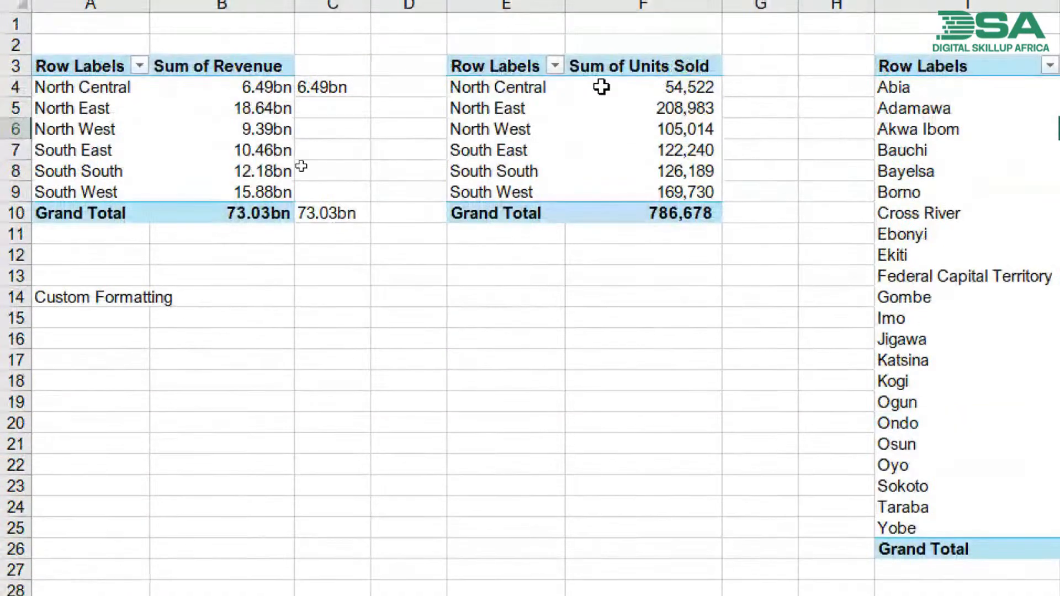
{"action": "left_click", "coordinate": [641, 111]}
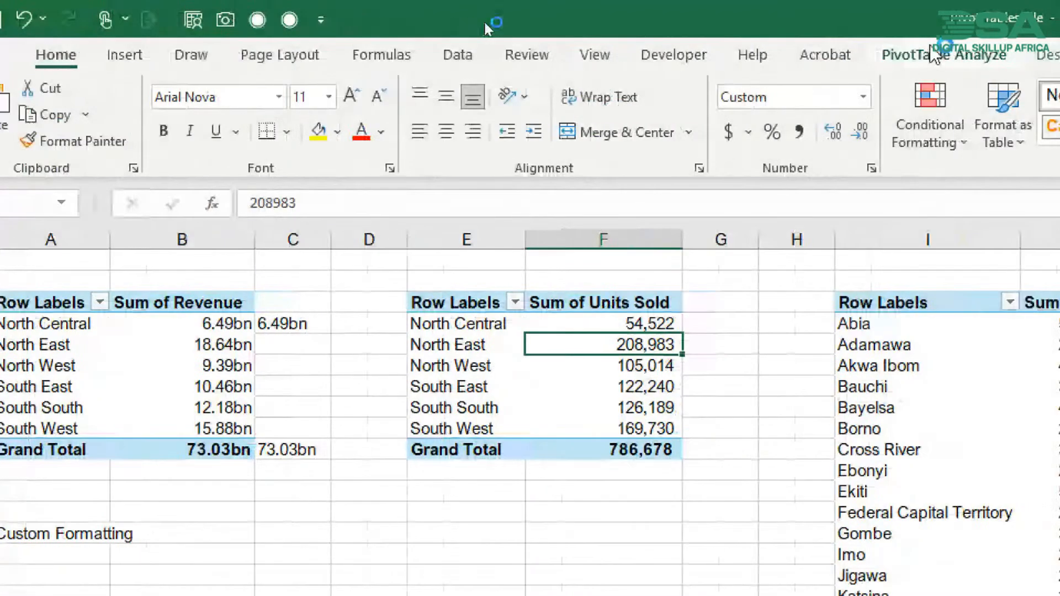
{"action": "left_click", "coordinate": [970, 56]}
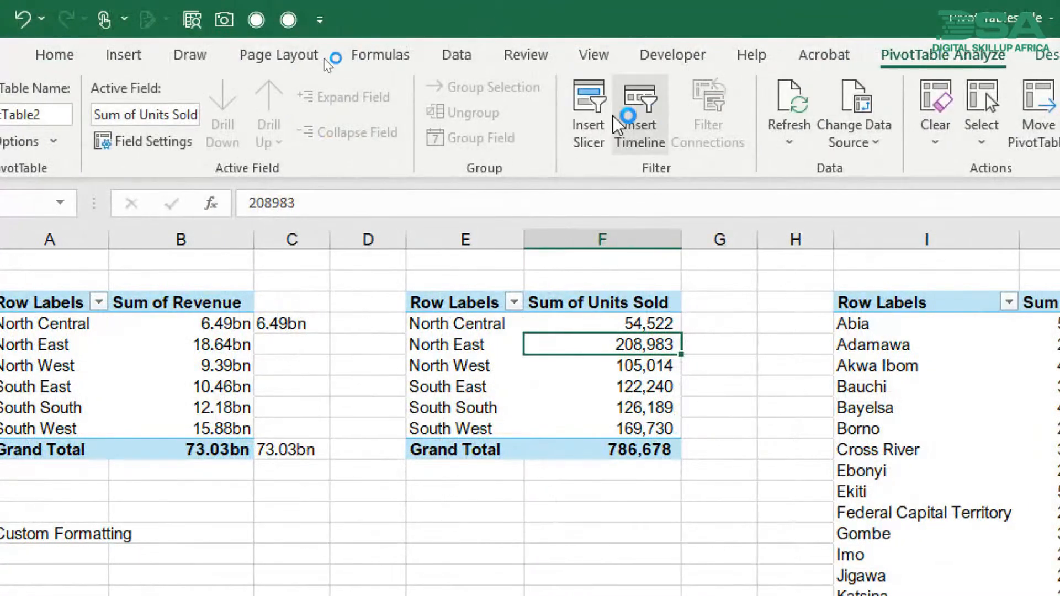
{"action": "left_click", "coordinate": [861, 128]}
{"action": "left_click", "coordinate": [874, 172]}
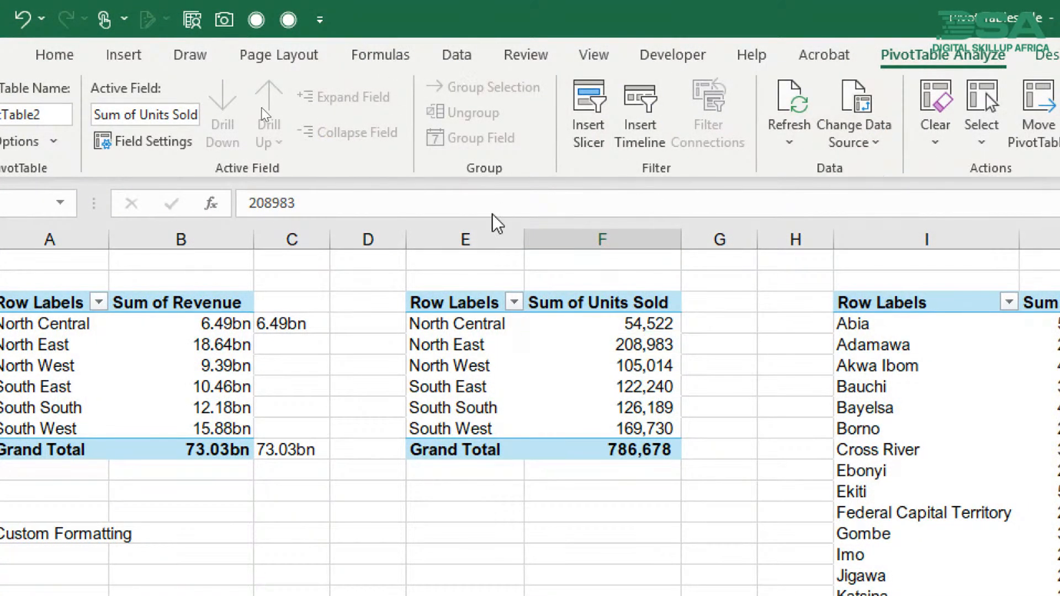
{"action": "type", "text": "Ta"}
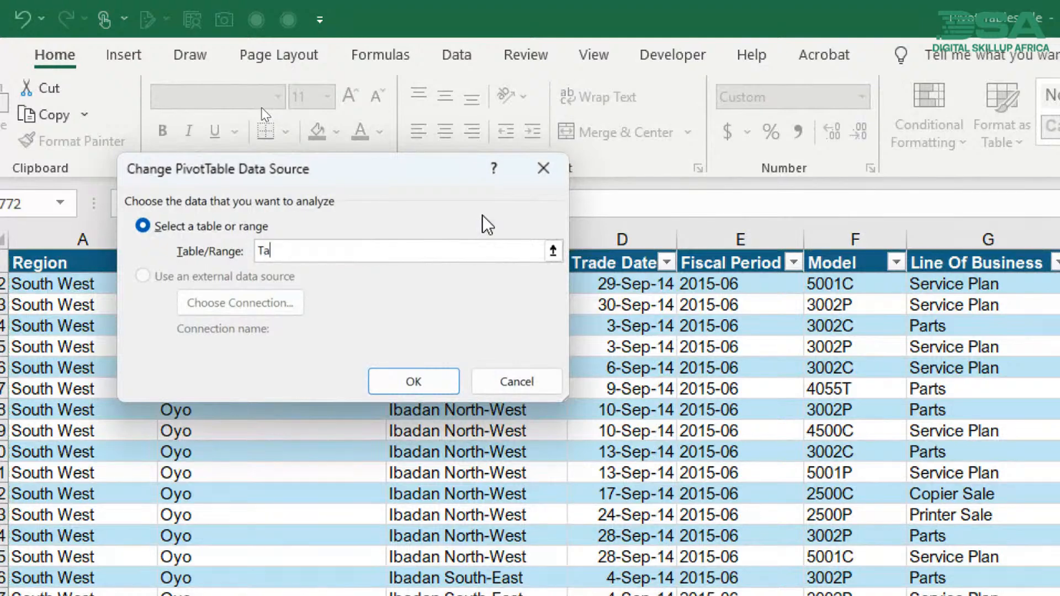
{"action": "type", "text": "ble1"}
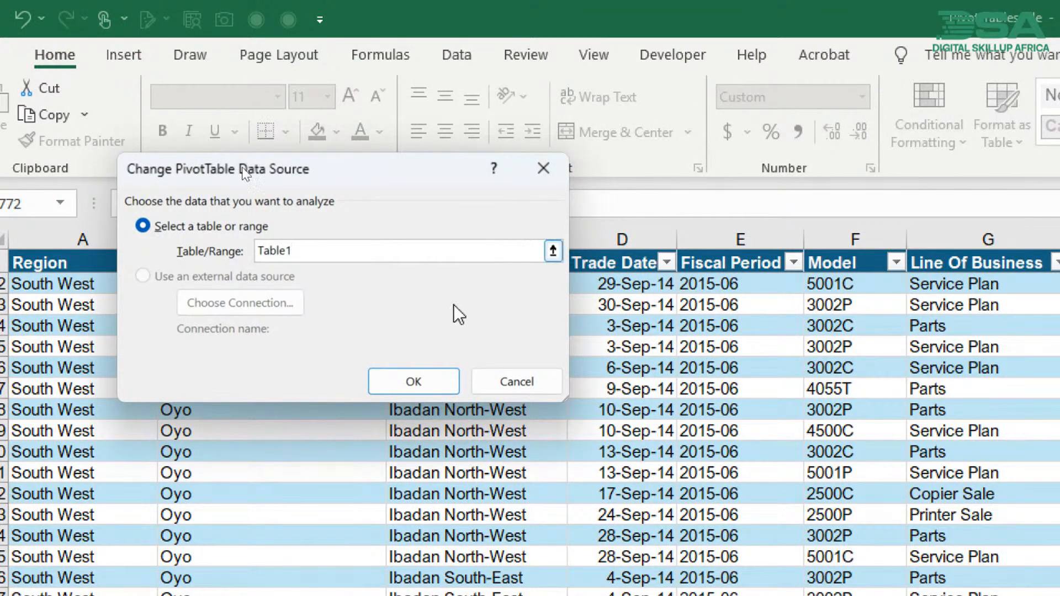
{"action": "left_click", "coordinate": [434, 380]}
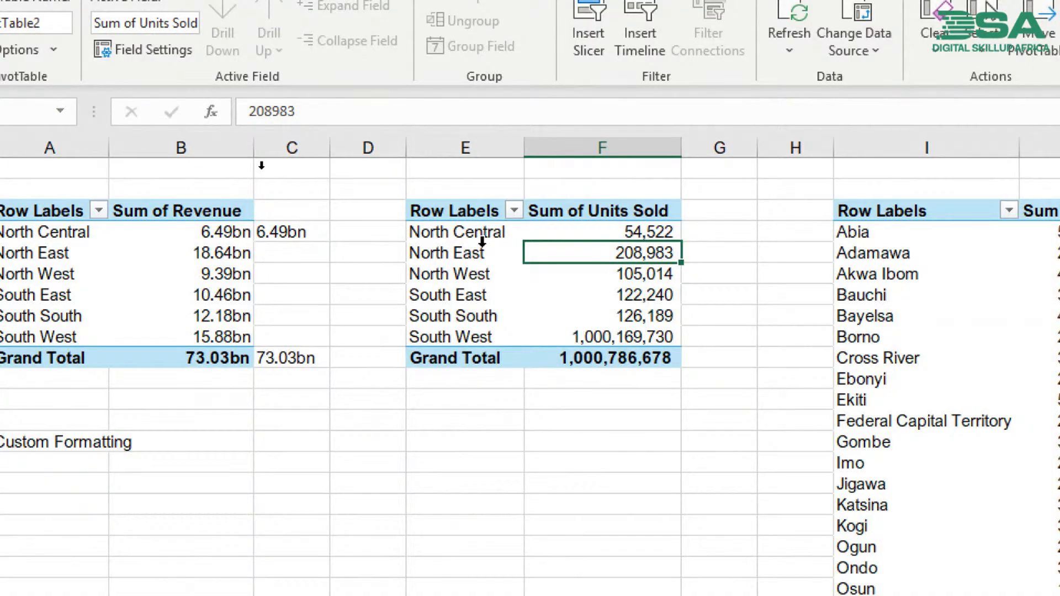
{"action": "left_click", "coordinate": [555, 315]}
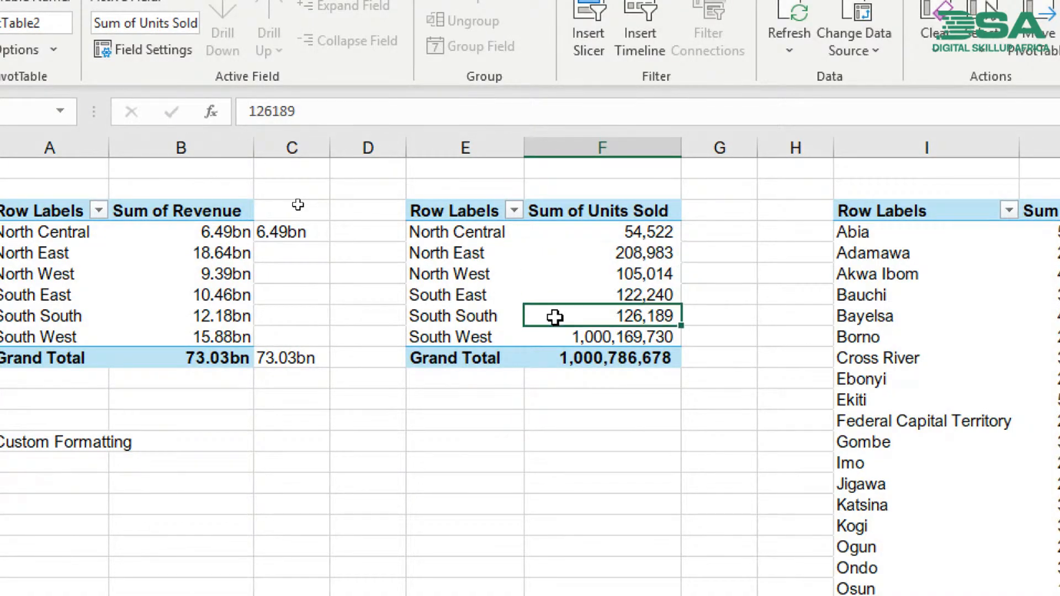
{"action": "left_click", "coordinate": [604, 338]}
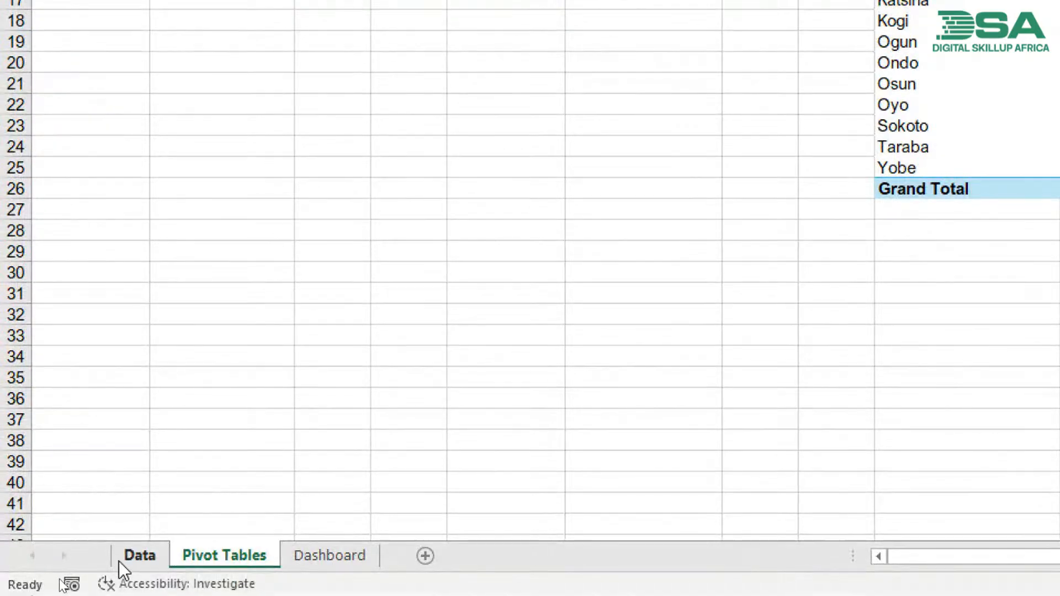
- Delete the last record, in row 30801, from the table on the Data sheet
{"action": "left_click", "coordinate": [120, 562]}
{"action": "left_click", "coordinate": [71, 449]}
{"action": "left_click", "coordinate": [69, 431]}
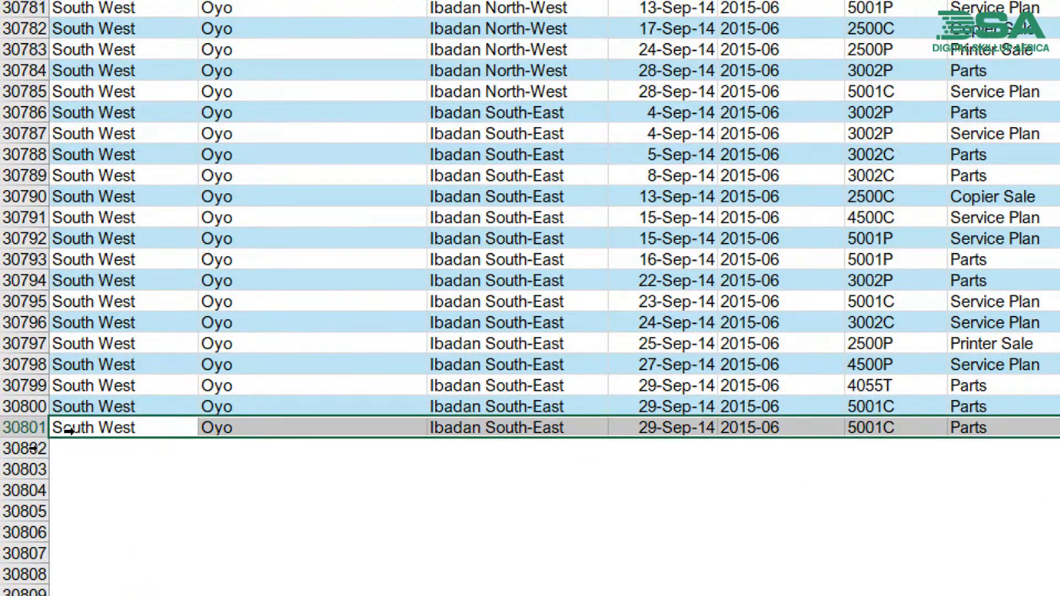
{"action": "key", "text": "Delete"}
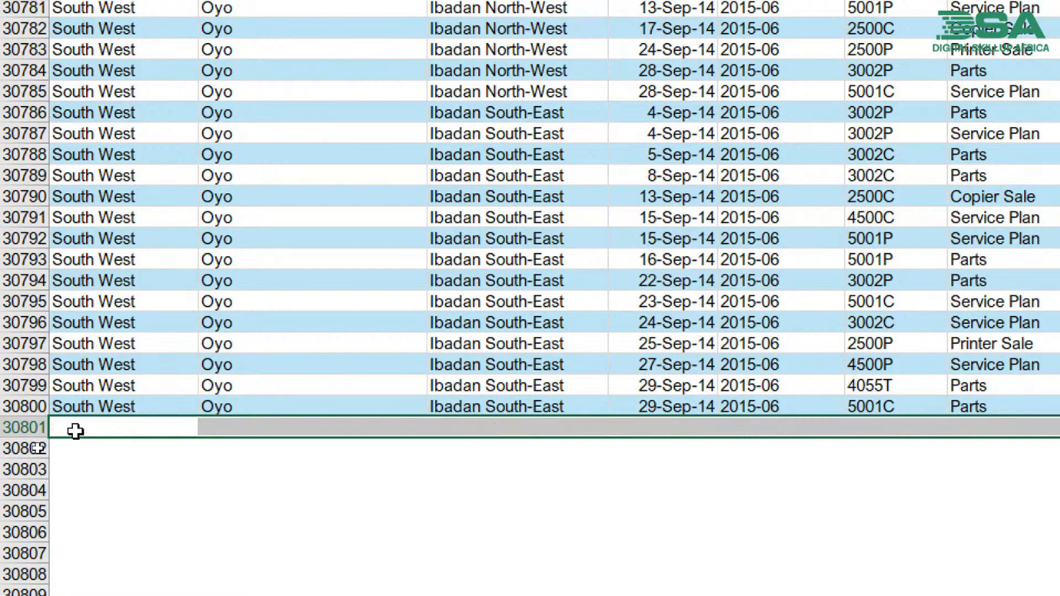
{"action": "left_click", "coordinate": [180, 386]}
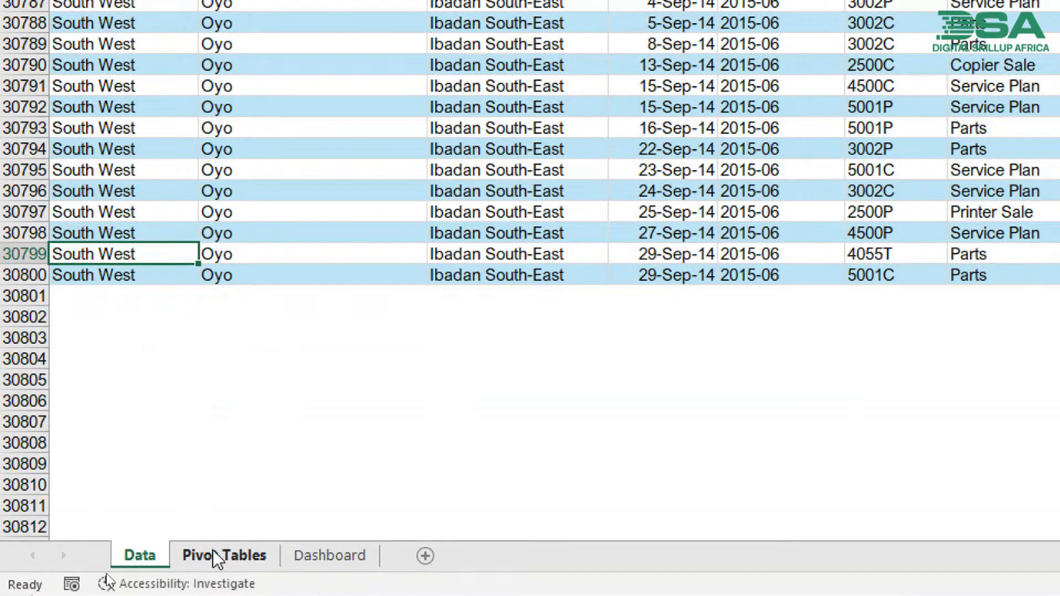
- Refresh the Sum of Units Sold pivot table on the Pivot Tables sheet and check its South West figure
{"action": "left_click", "coordinate": [213, 550]}
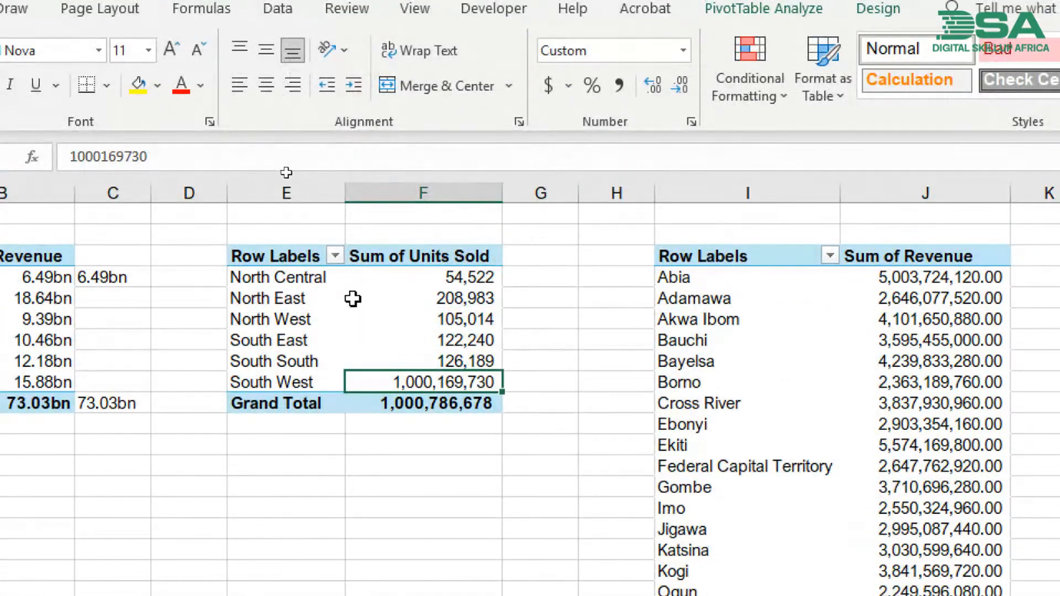
{"action": "left_click", "coordinate": [353, 117]}
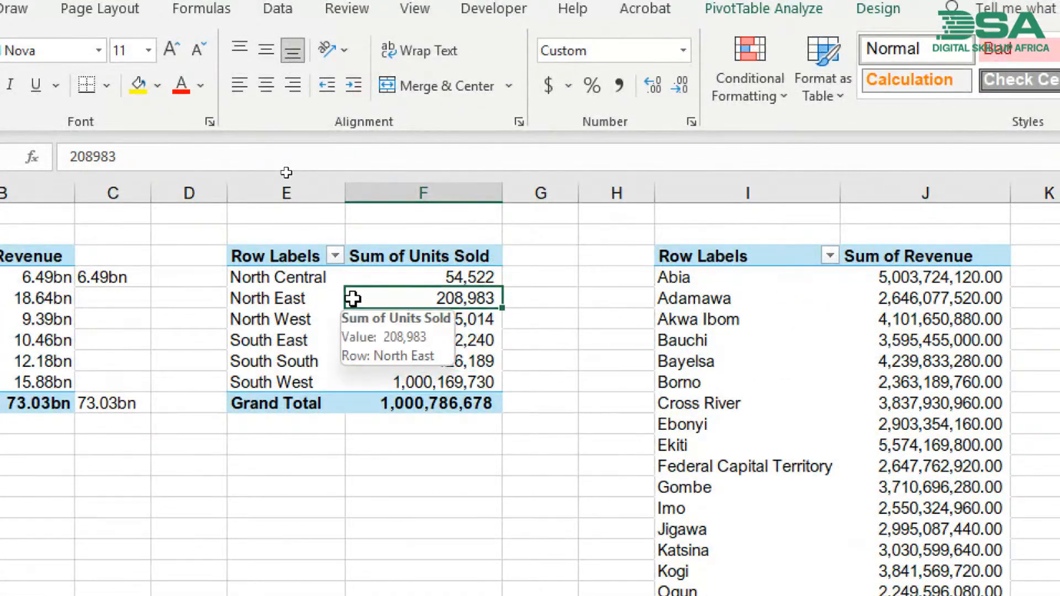
{"action": "left_click_drag", "start_coordinate": [309, 382], "coordinate": [385, 388]}
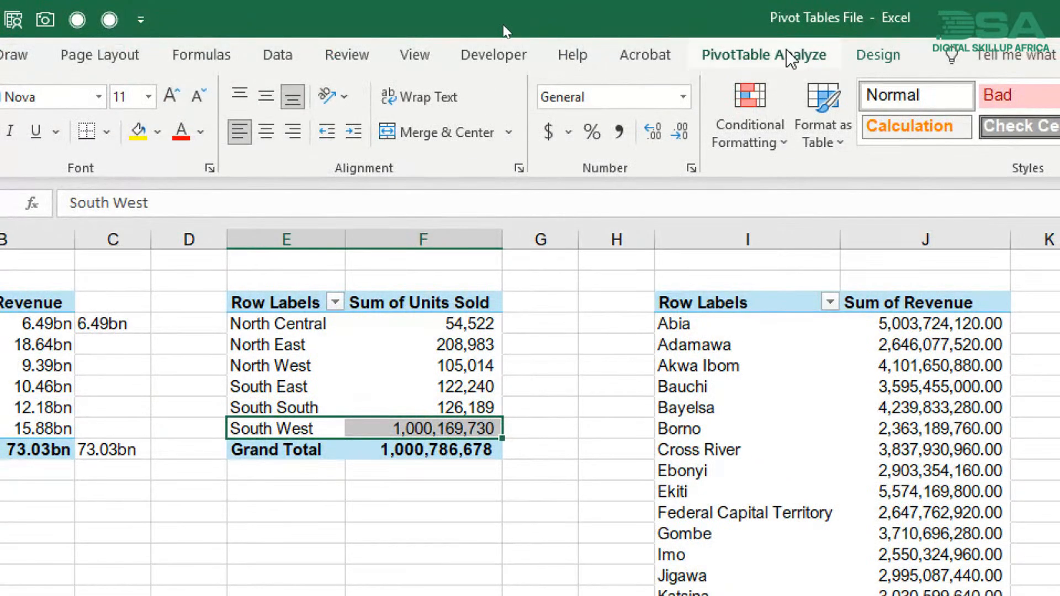
{"action": "left_click", "coordinate": [790, 12]}
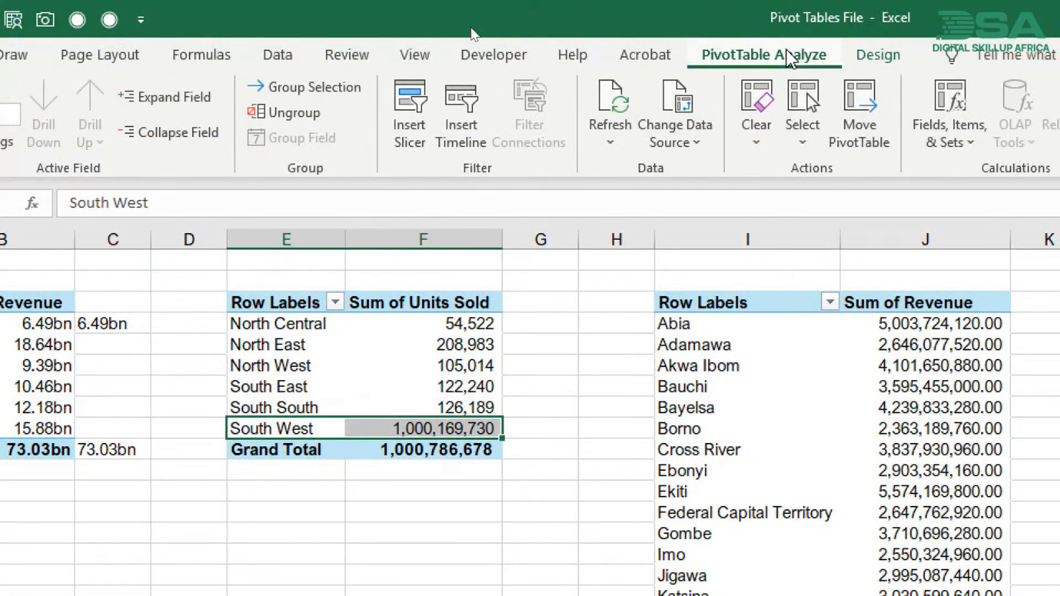
{"action": "left_click", "coordinate": [629, 103]}
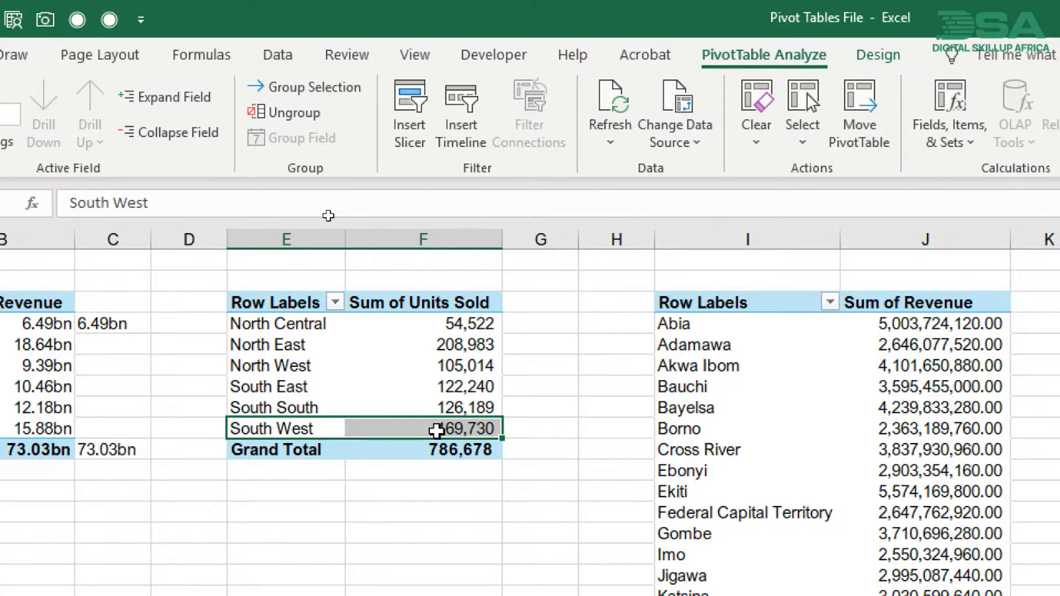
{"action": "mouse_move", "coordinate": [437, 430]}
{"action": "key", "text": "alt+Tab"}
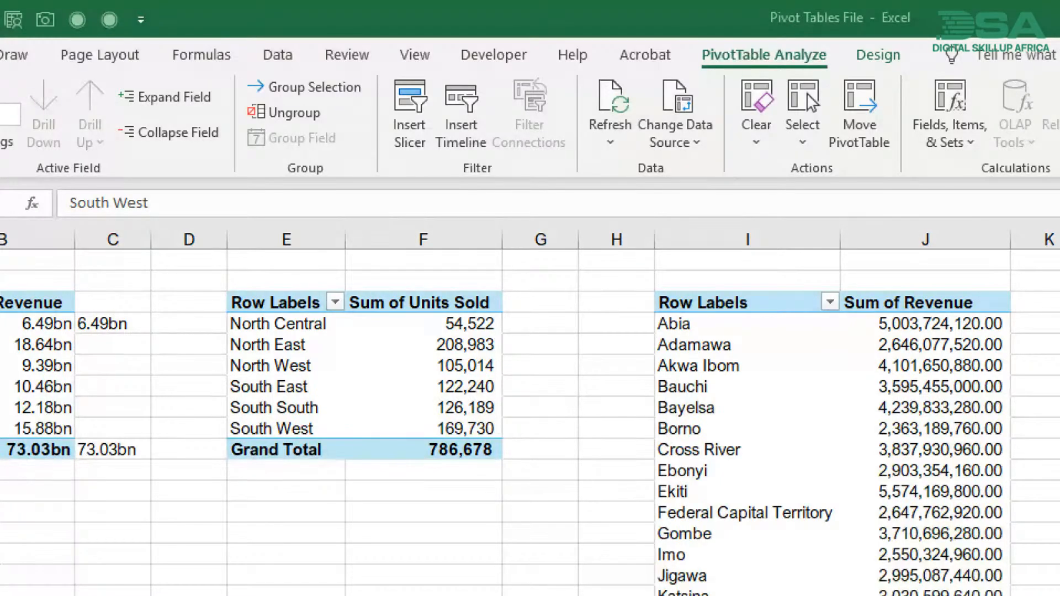
- Close the Format Shape pane, keeping the PivotTable field list available for the pivot table by Years and Model
{"action": "left_click", "coordinate": [762, 400]}
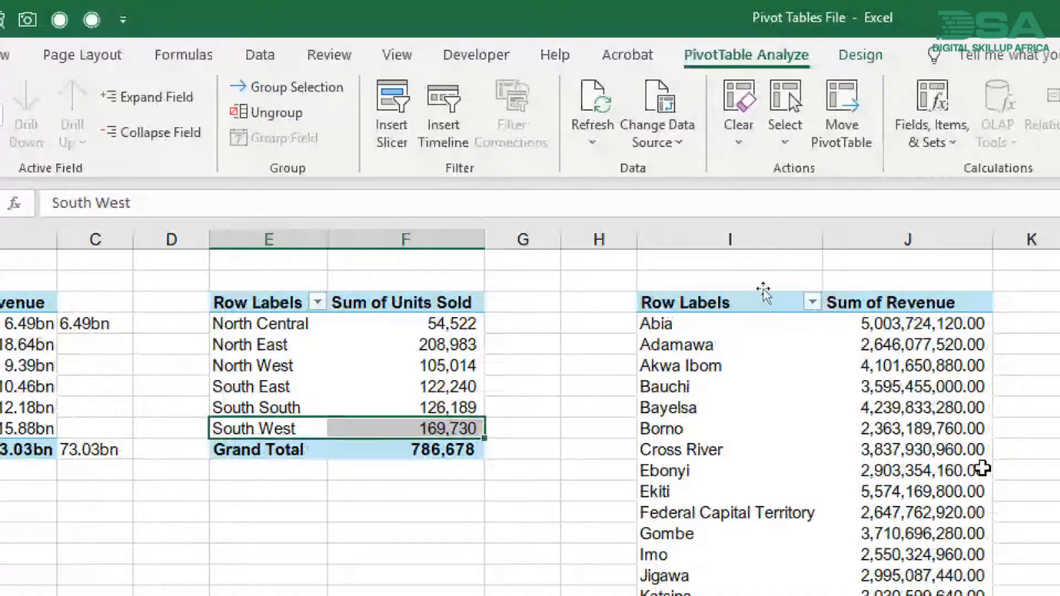
{"action": "scroll", "coordinate": [345, 299], "scroll_direction": "right", "scroll_amount": 3}
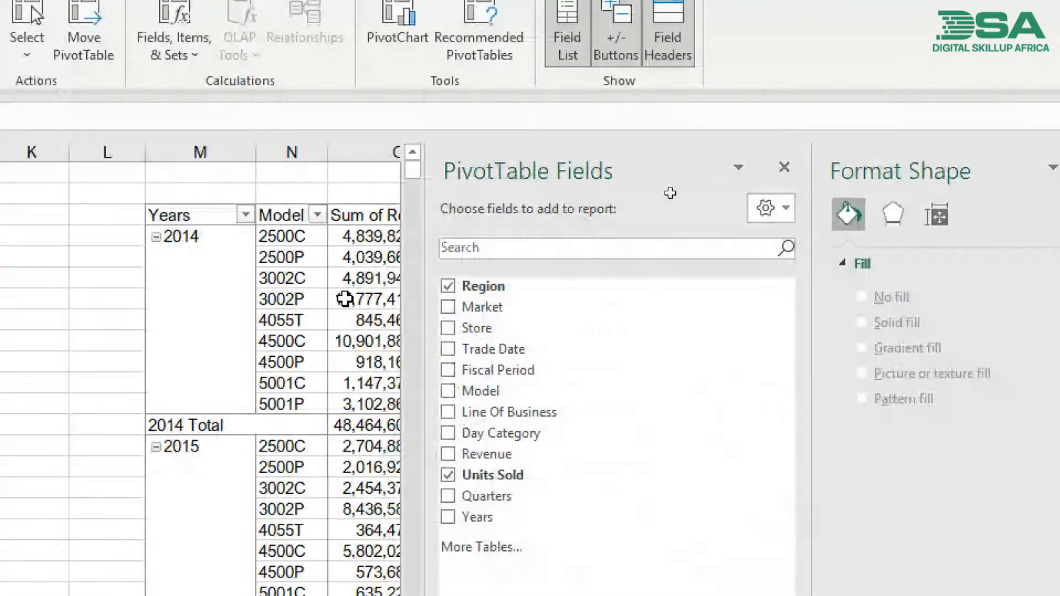
{"action": "scroll", "coordinate": [345, 298], "scroll_direction": "right", "scroll_amount": 2}
{"action": "scroll", "coordinate": [345, 298], "scroll_direction": "left", "scroll_amount": 1}
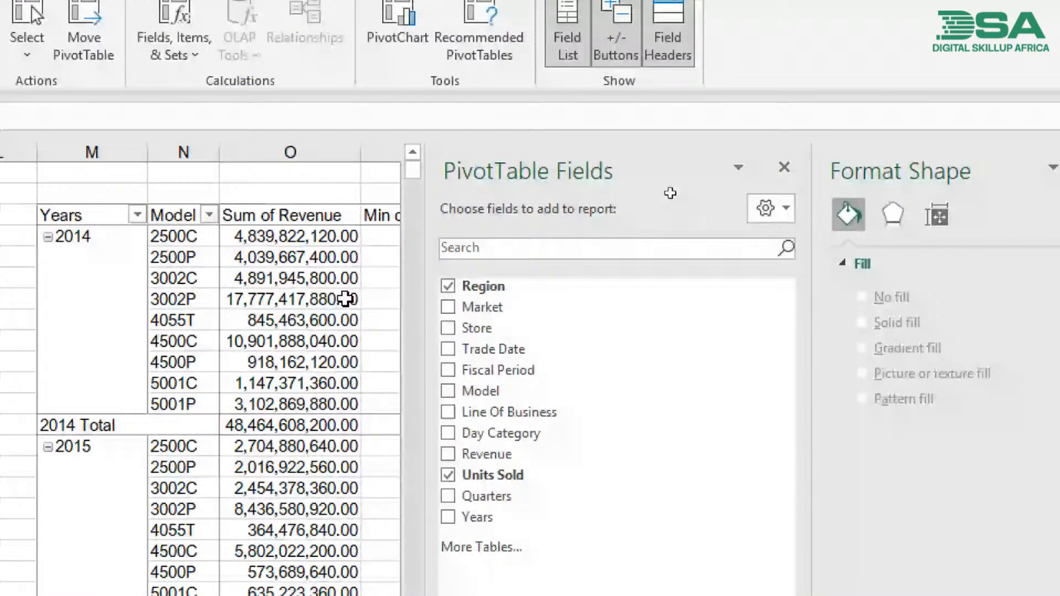
{"action": "scroll", "coordinate": [345, 298], "scroll_direction": "right", "scroll_amount": 6}
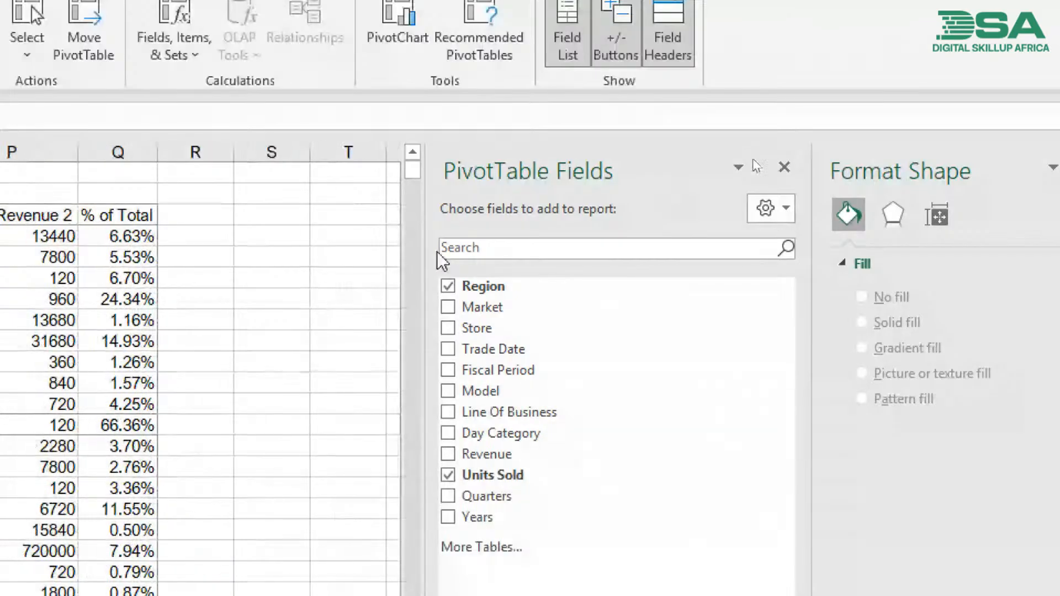
{"action": "left_click", "coordinate": [784, 166]}
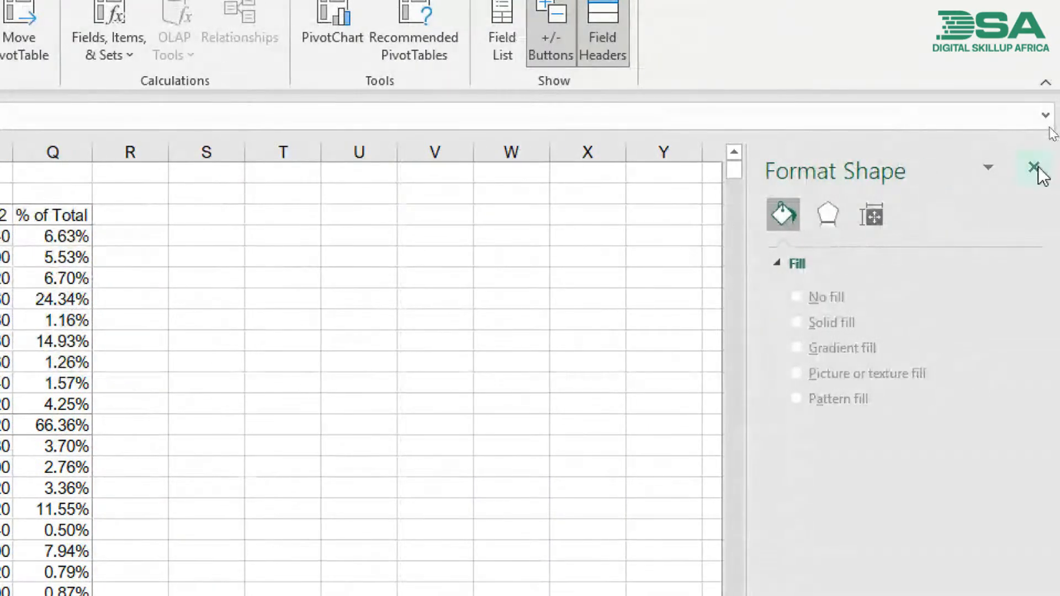
{"action": "left_click", "coordinate": [1036, 168]}
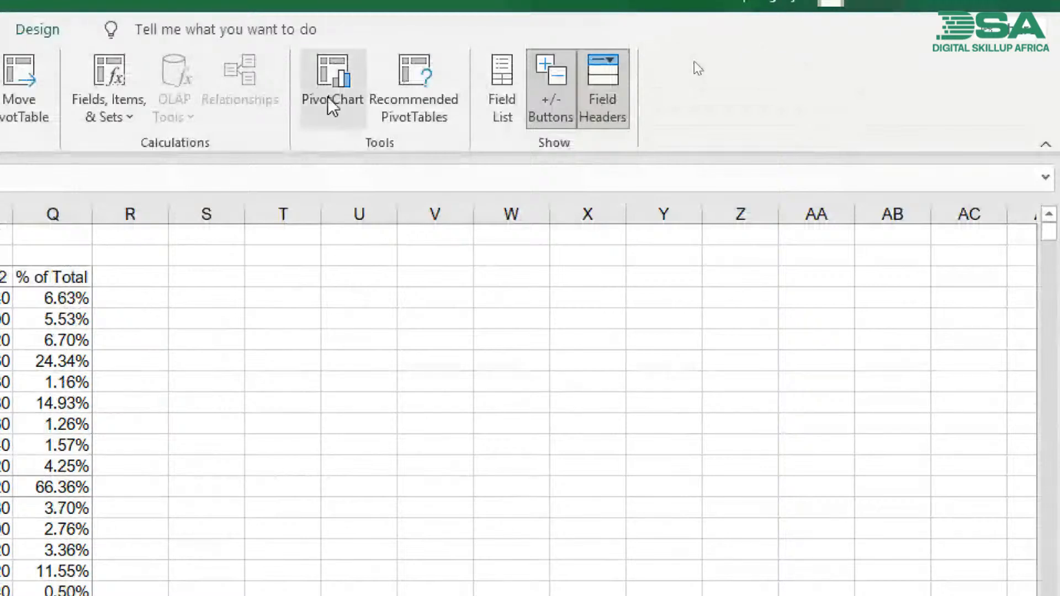
{"action": "left_click", "coordinate": [132, 385]}
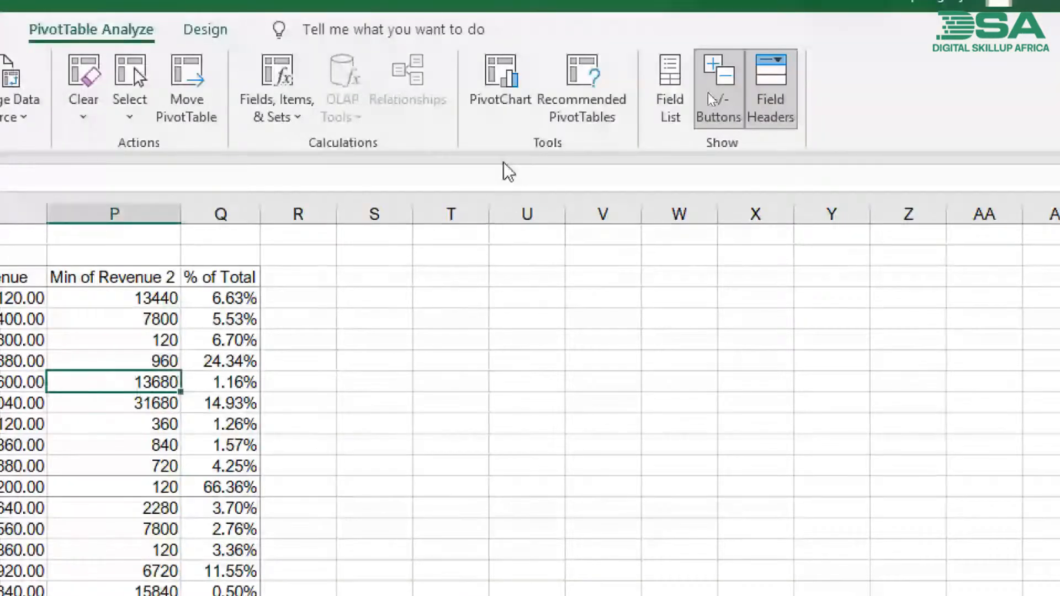
{"action": "left_click", "coordinate": [684, 82]}
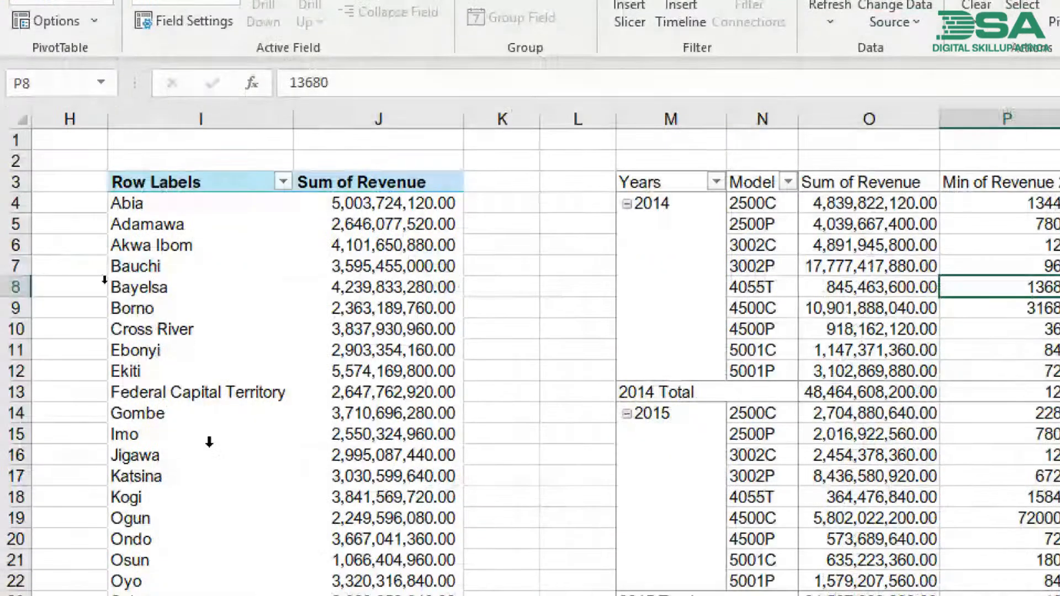
{"action": "scroll", "coordinate": [208, 442], "scroll_direction": "left", "scroll_amount": 5}
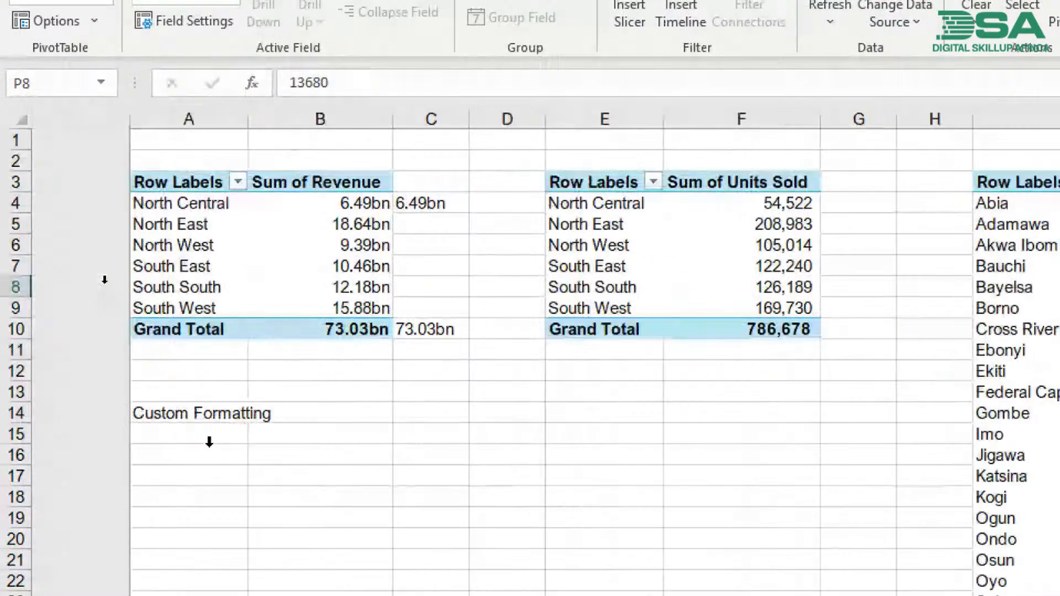
- Copy the whole Sum of Units Sold pivot table to cell B24 and widen column C to fit its header
{"action": "left_click", "coordinate": [534, 228]}
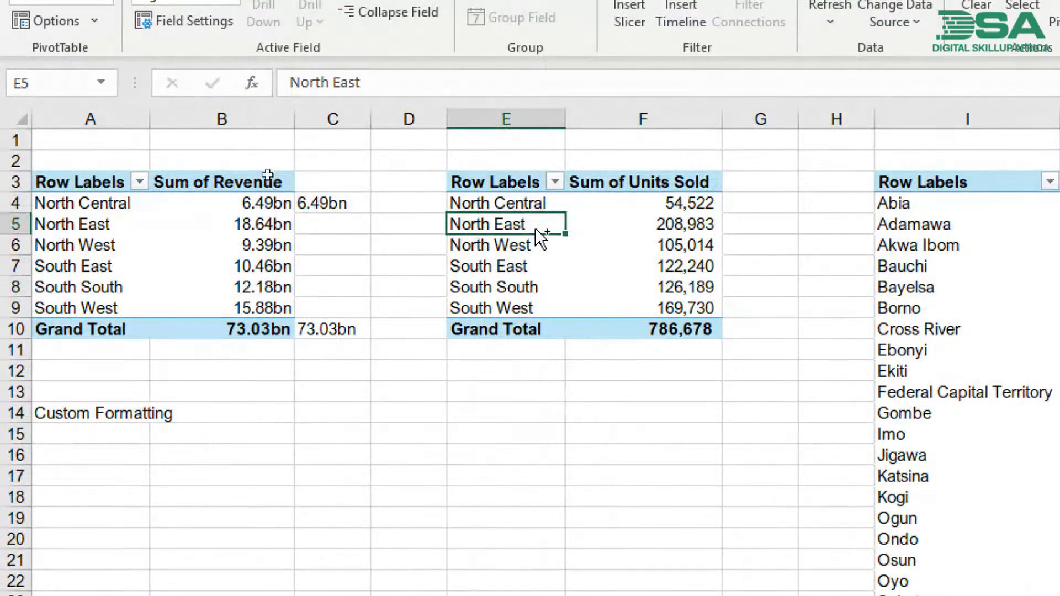
{"action": "key", "text": "ctrl+a"}
{"action": "key", "text": "ctrl+c"}
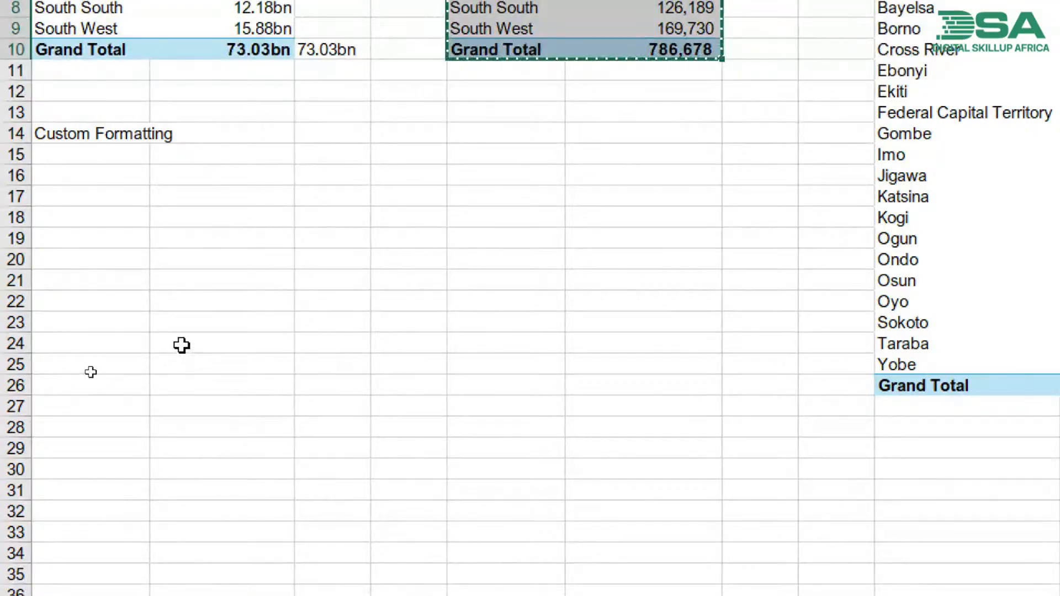
{"action": "left_click", "coordinate": [181, 344]}
{"action": "key", "text": "ctrl+v"}
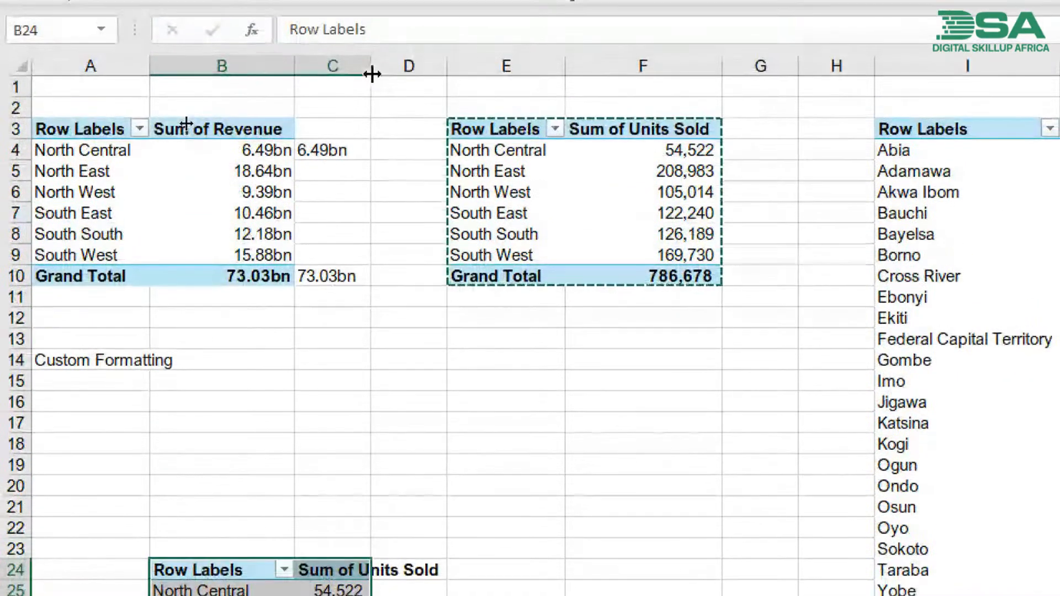
{"action": "left_click_drag", "start_coordinate": [371, 34], "coordinate": [452, 34]}
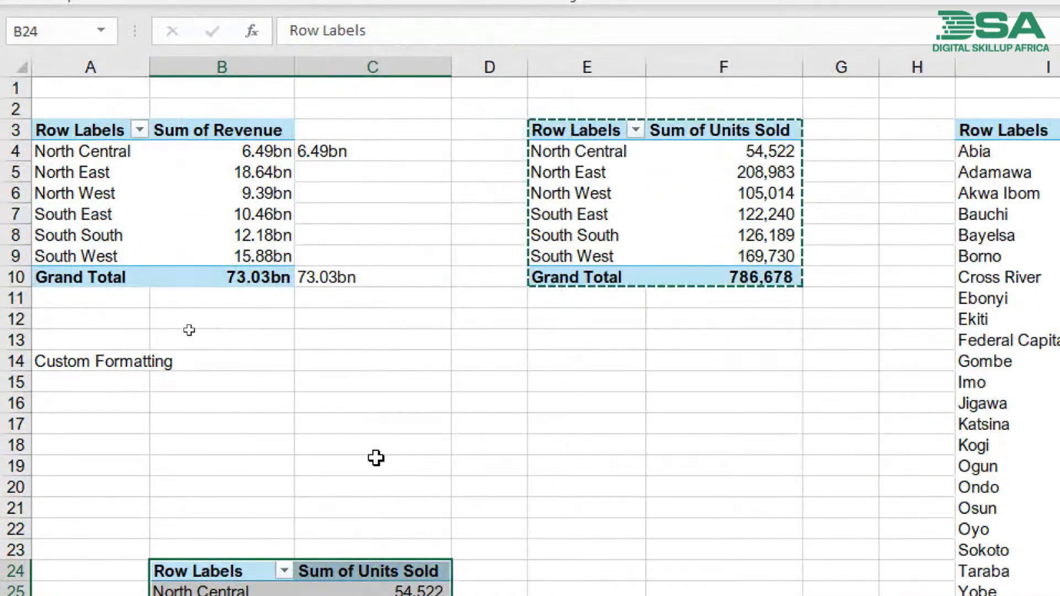
- Replace Region with Trade Date in the pivot table copy at B24 and remove the Quarters field, keeping Years
{"action": "left_click", "coordinate": [381, 562]}
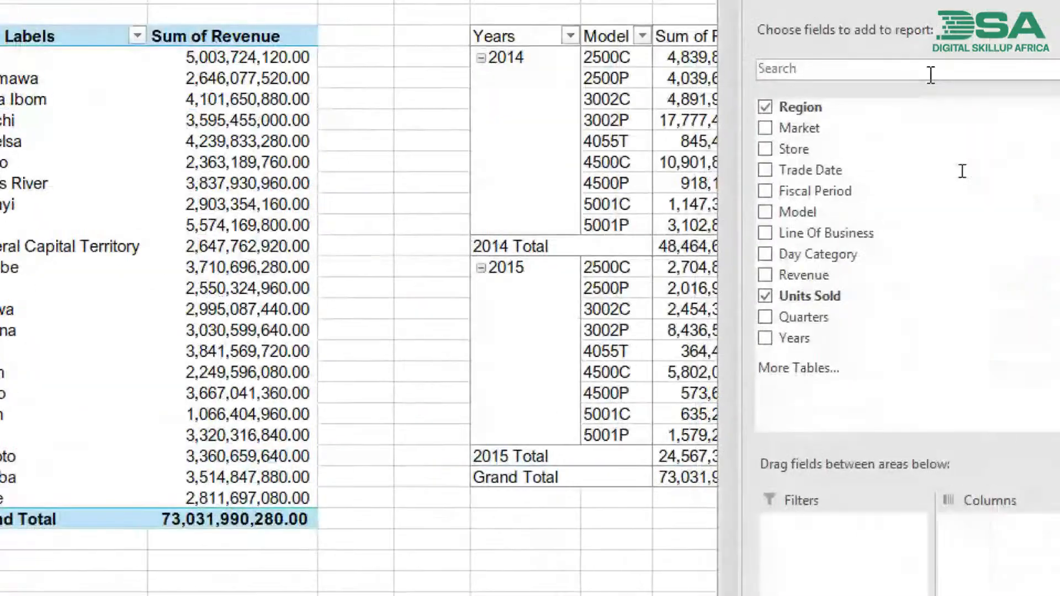
{"action": "left_click", "coordinate": [765, 107]}
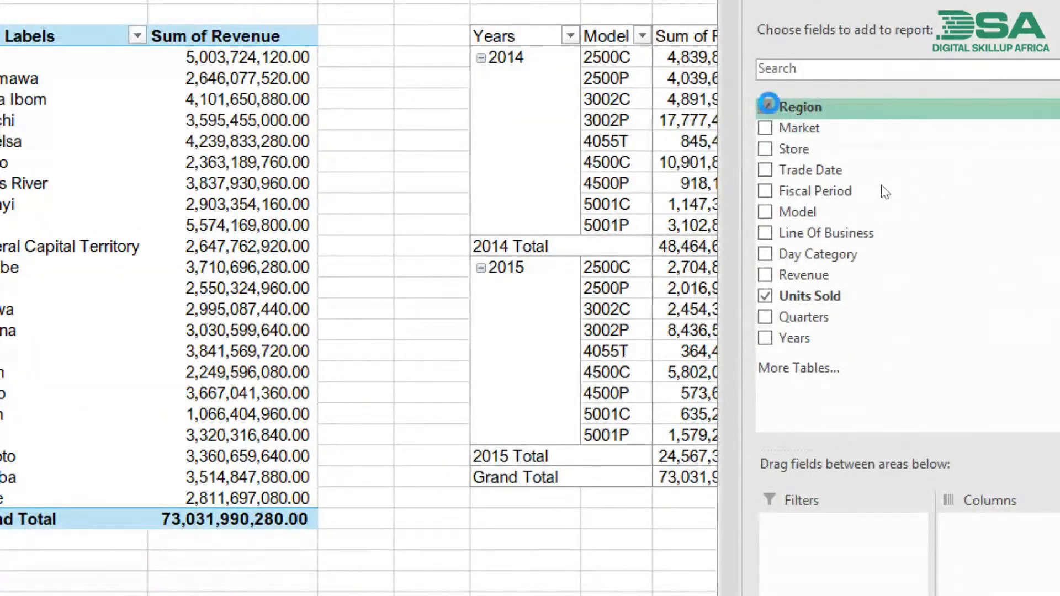
{"action": "left_click", "coordinate": [761, 173]}
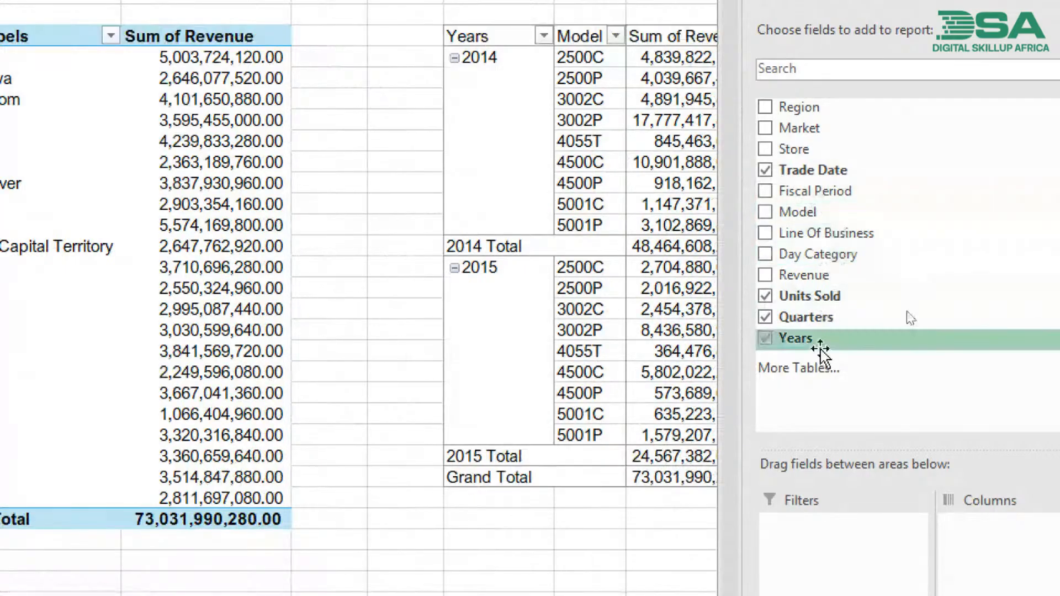
{"action": "left_click", "coordinate": [766, 317]}
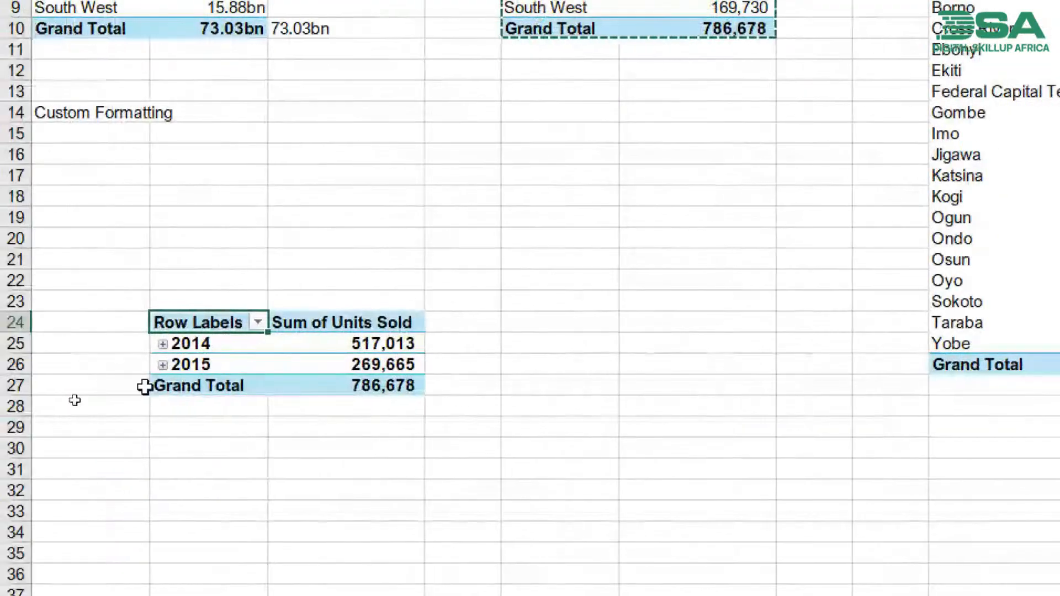
- Expand 2014 and 2015 into months in the pivot table copy and examine the February and April 2014 units sold
{"action": "left_click", "coordinate": [163, 344]}
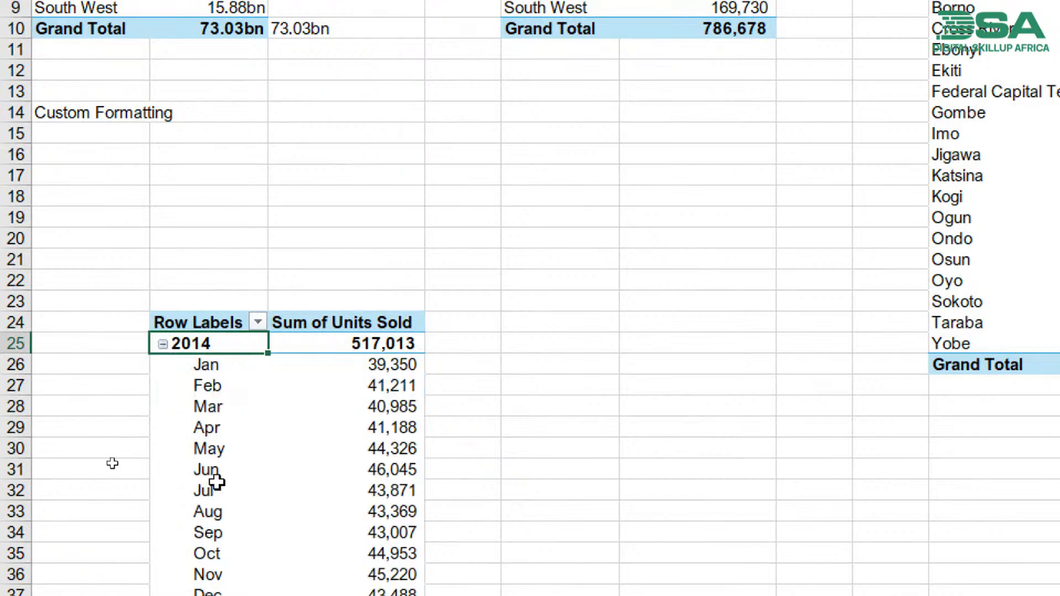
{"action": "left_click", "coordinate": [162, 491]}
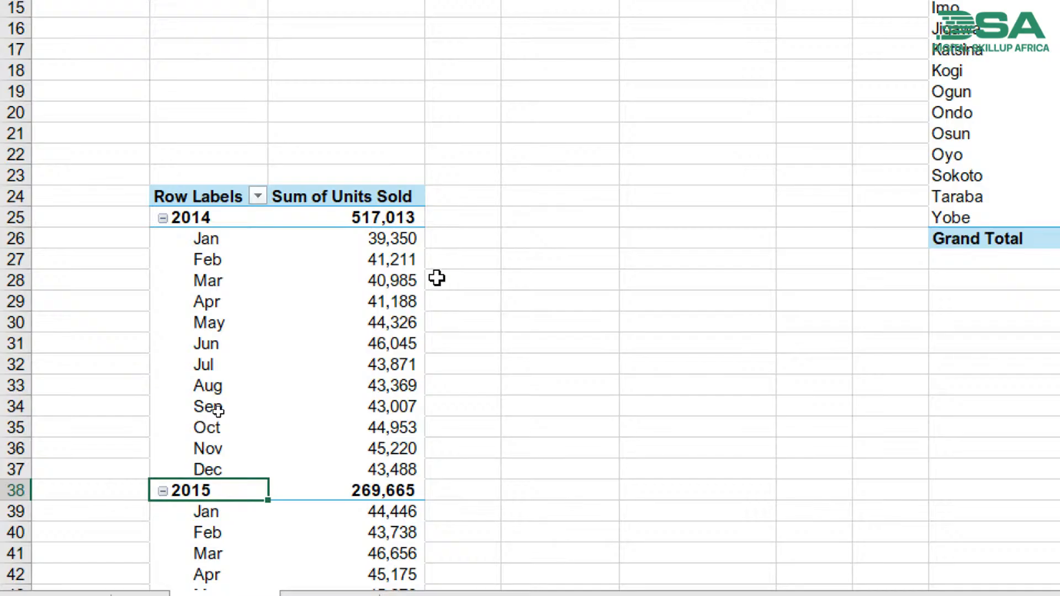
{"action": "mouse_move", "coordinate": [399, 266]}
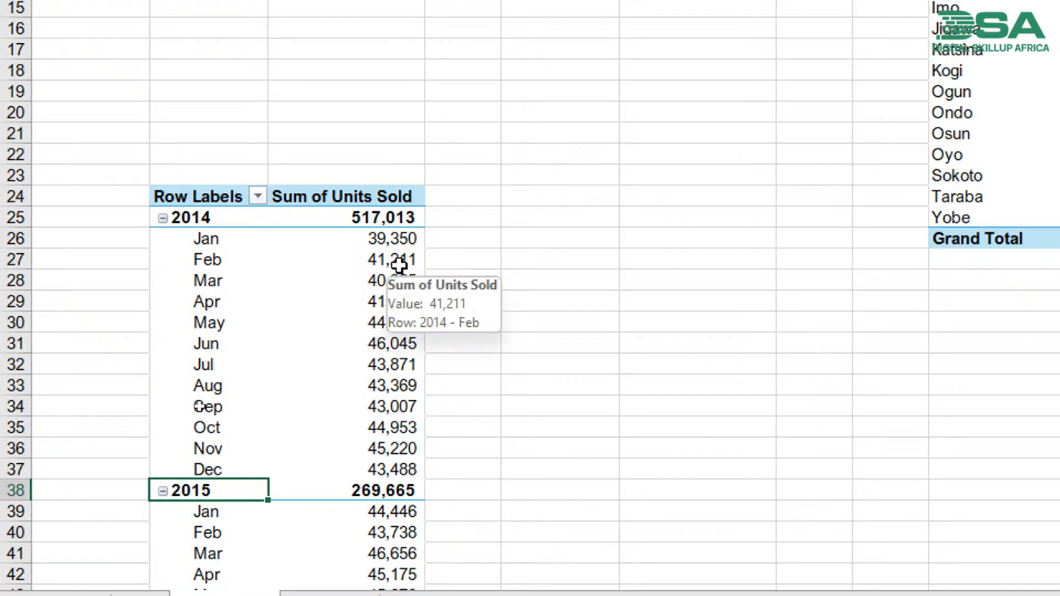
{"action": "left_click", "coordinate": [329, 278]}
{"action": "left_click", "coordinate": [331, 265]}
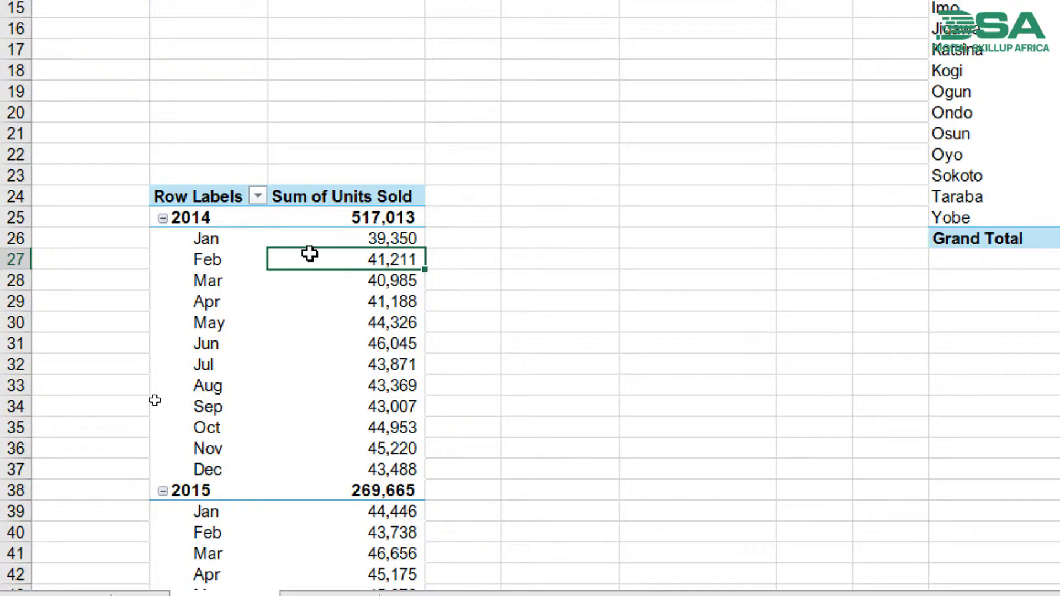
{"action": "mouse_move", "coordinate": [370, 238]}
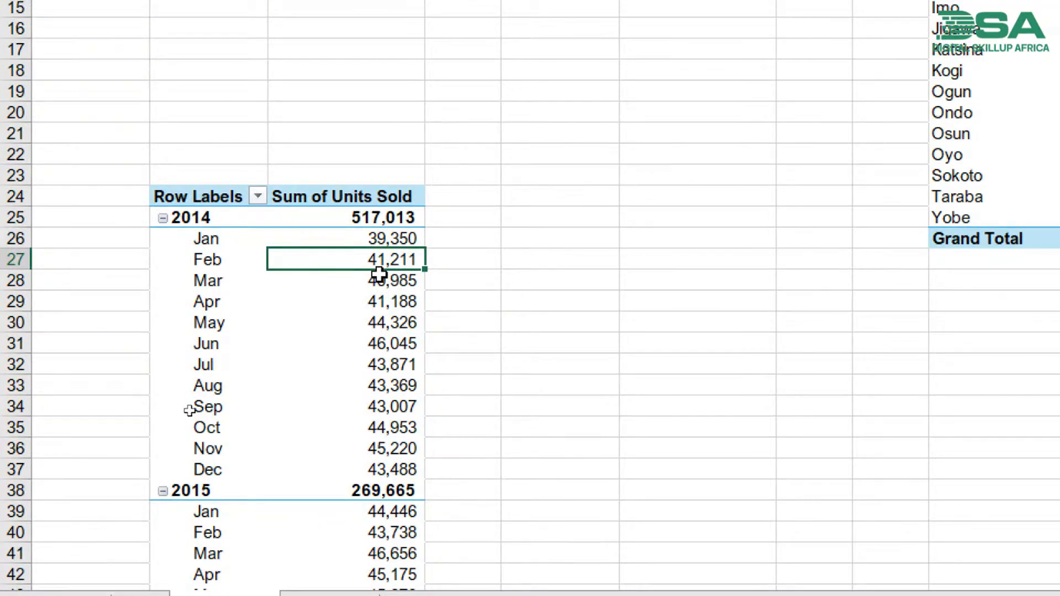
{"action": "mouse_move", "coordinate": [380, 276]}
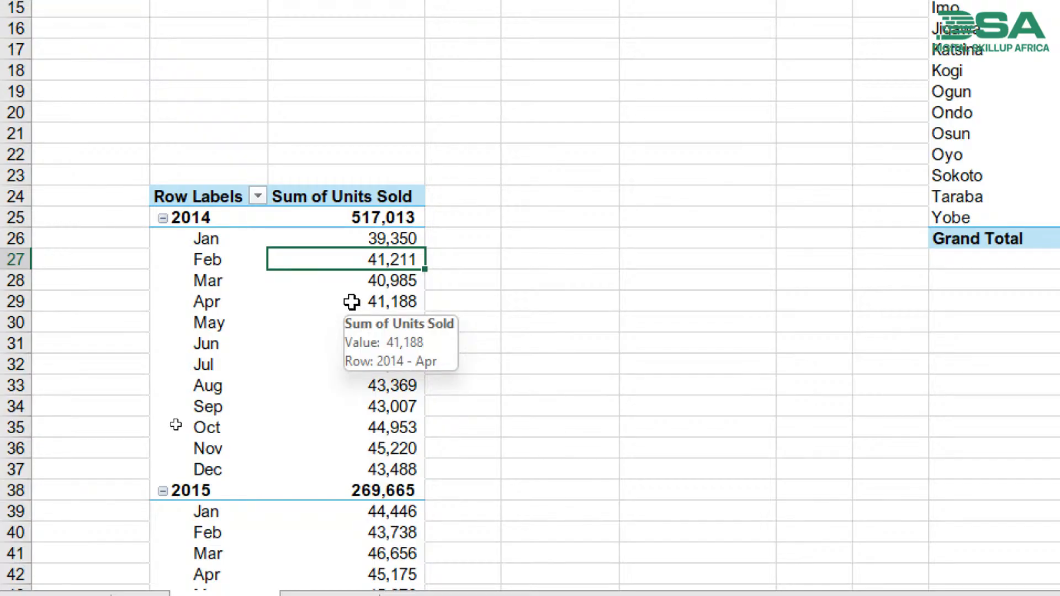
{"action": "left_click", "coordinate": [353, 303]}
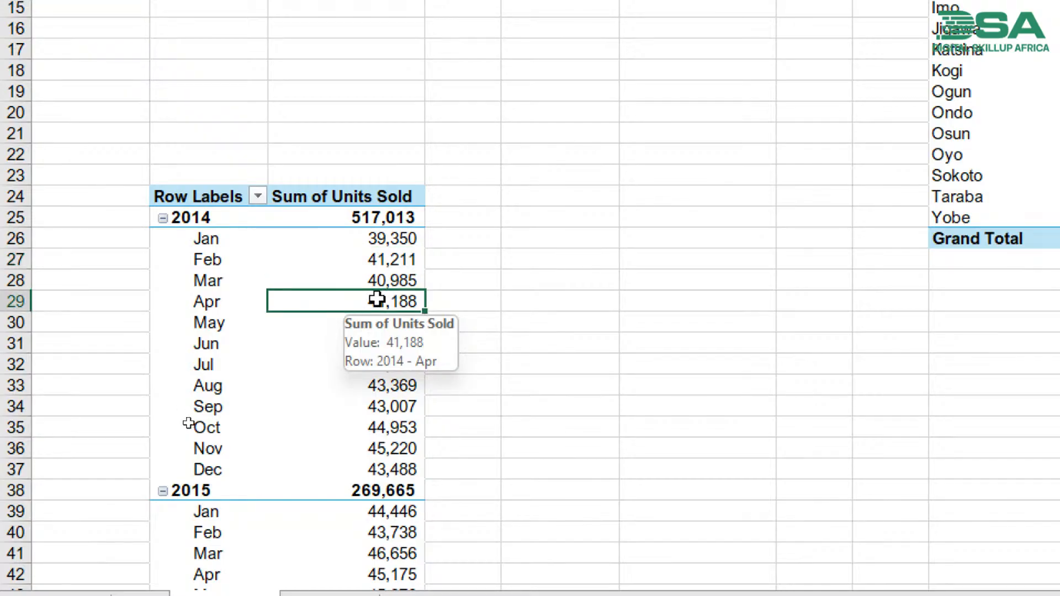
- Show the monthly pivot table's Sum of Units Sold as % Difference From, with base field Trade Date and base item Feb
{"action": "left_click", "coordinate": [407, 258]}
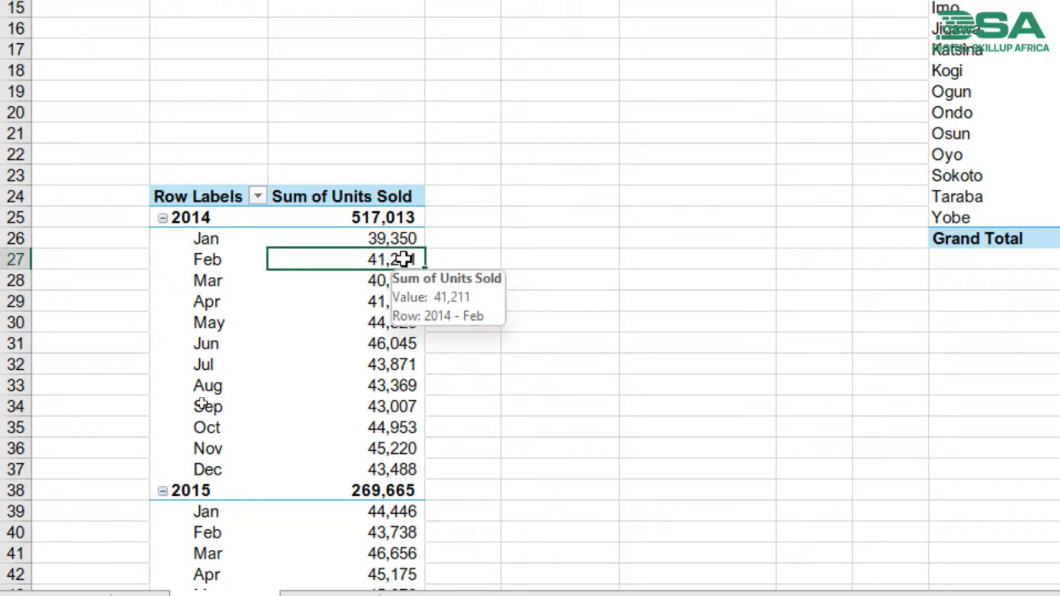
{"action": "right_click", "coordinate": [360, 263]}
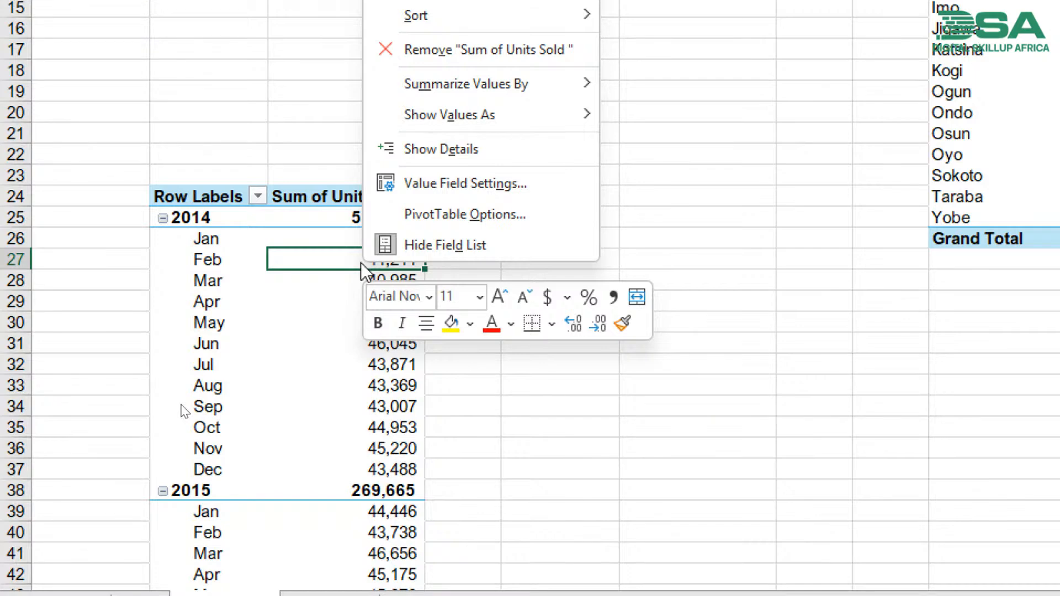
{"action": "mouse_move", "coordinate": [479, 125]}
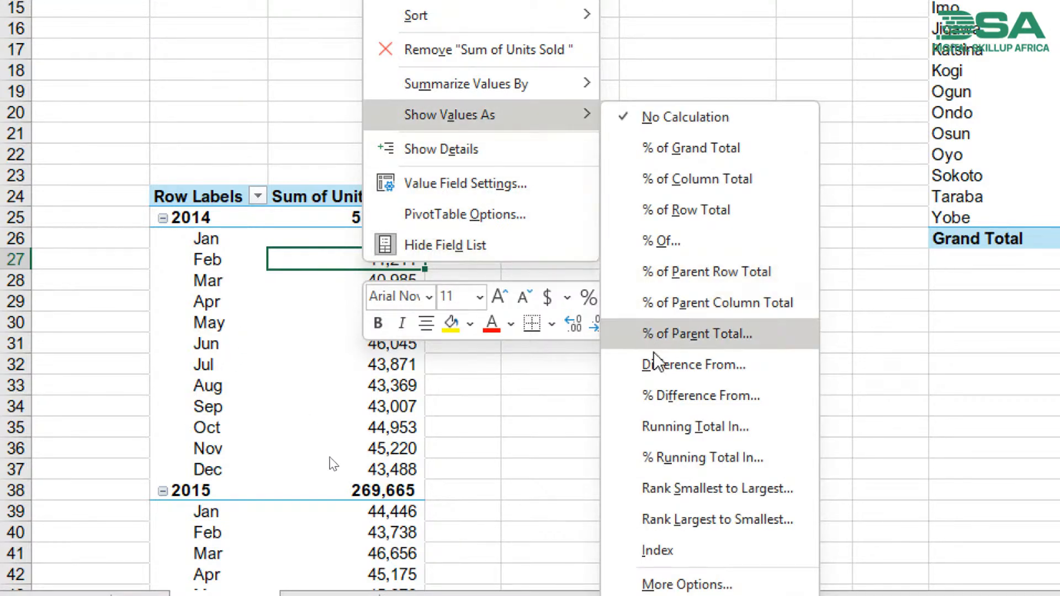
{"action": "left_click", "coordinate": [692, 394]}
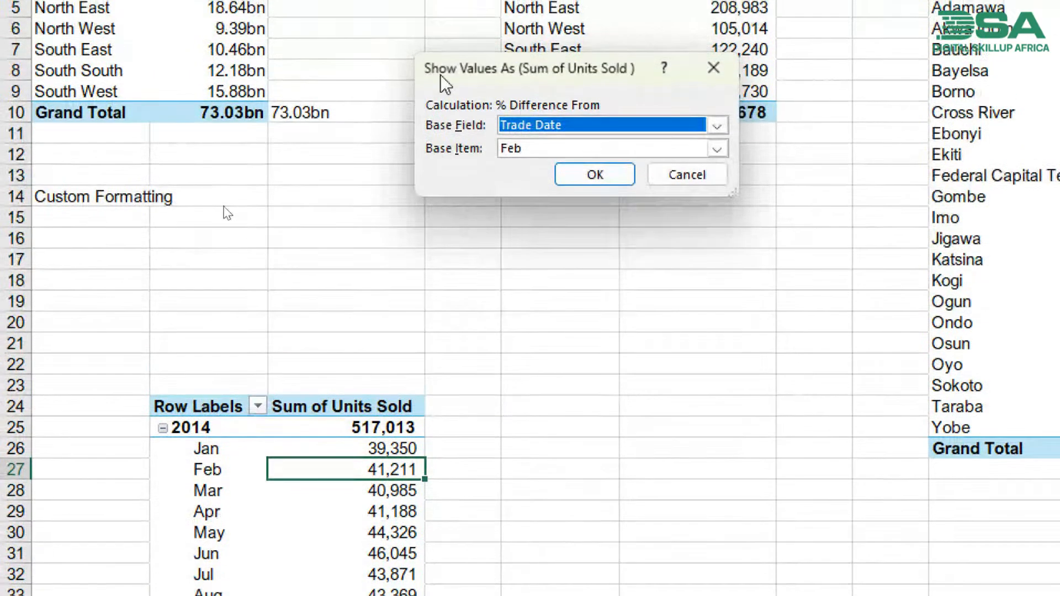
{"action": "left_click_drag", "start_coordinate": [439, 39], "coordinate": [544, 267]}
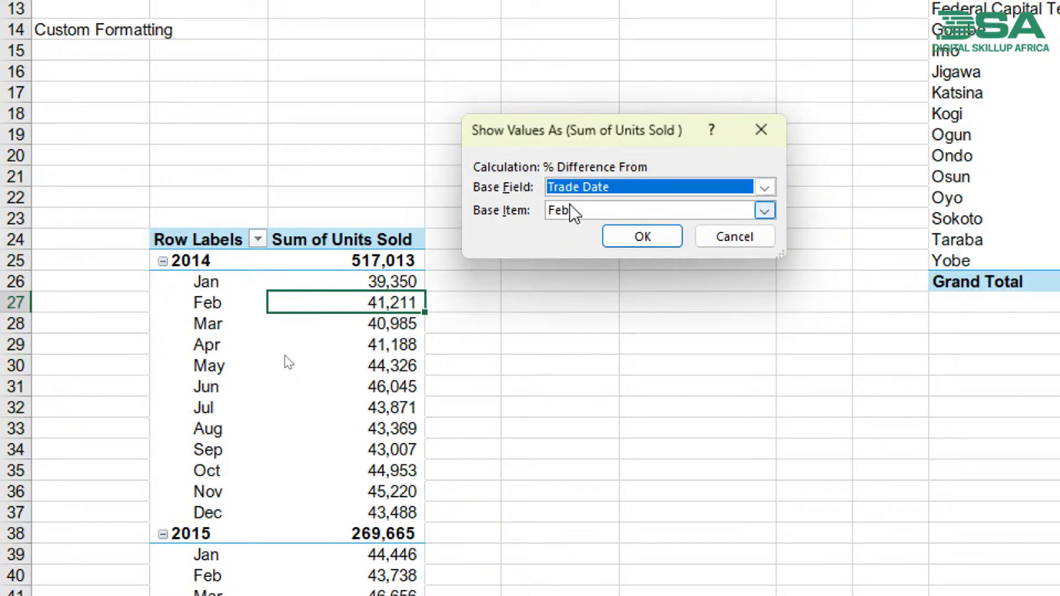
{"action": "left_click", "coordinate": [641, 238]}
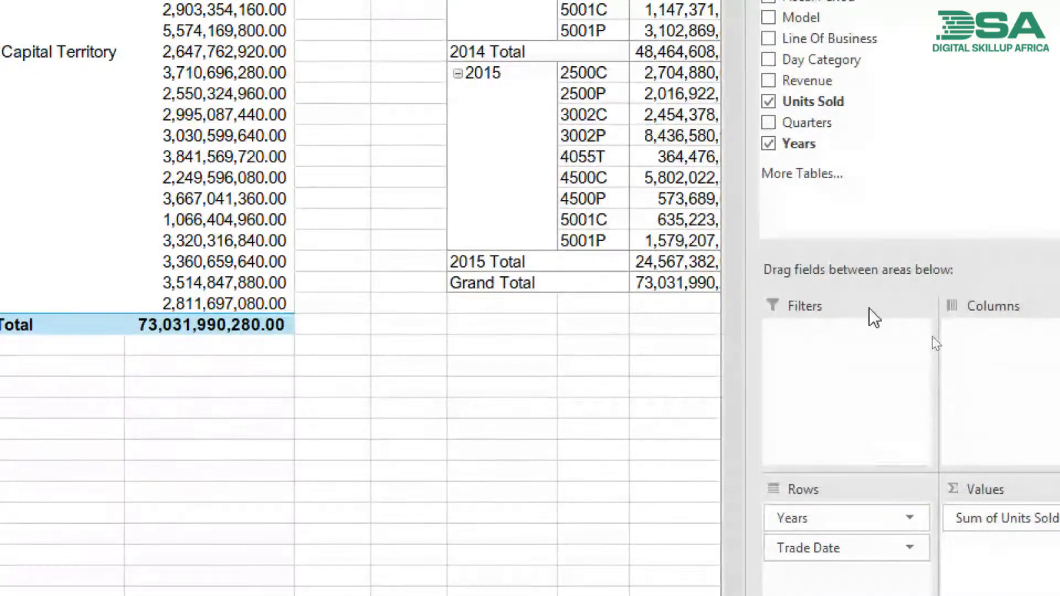
- Add Units Sold to the pivot table's values again, ahead of the percentage column, and compare January's units with May's percentage difference
{"action": "left_click_drag", "start_coordinate": [828, 222], "coordinate": [977, 514]}
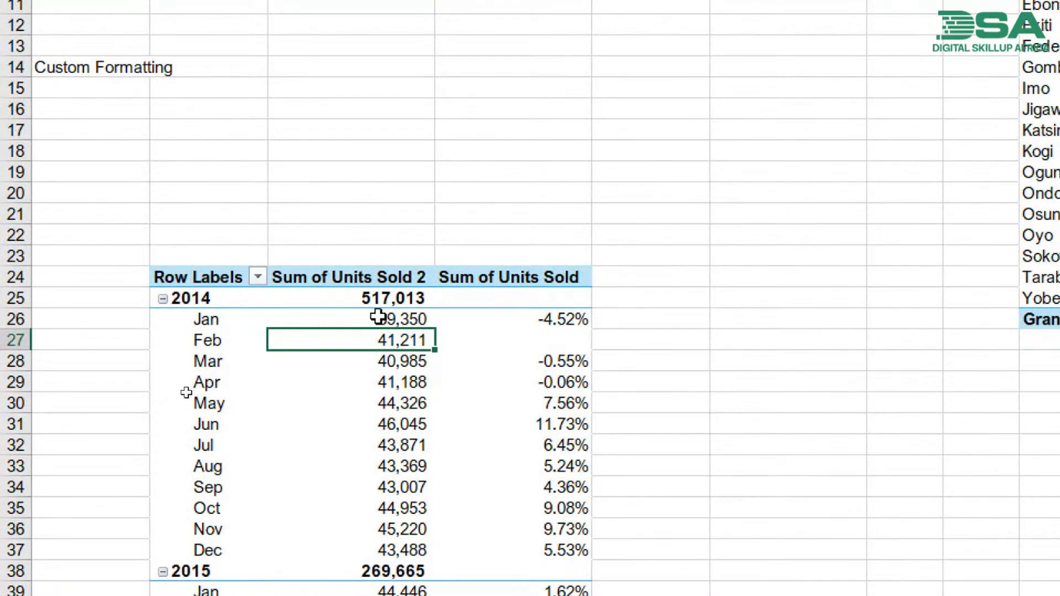
{"action": "left_click", "coordinate": [409, 322]}
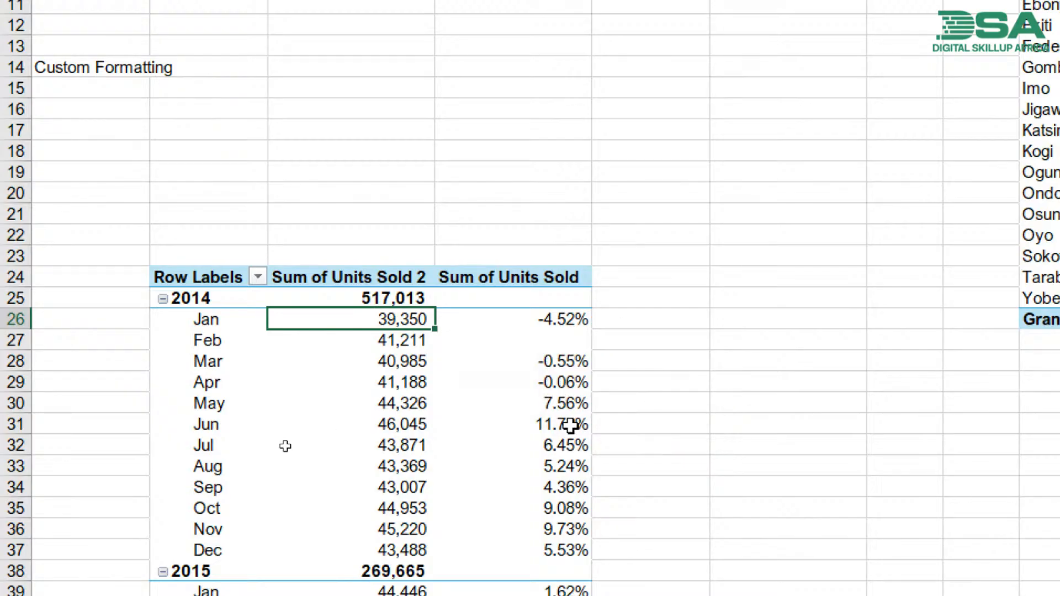
{"action": "left_click", "coordinate": [559, 405]}
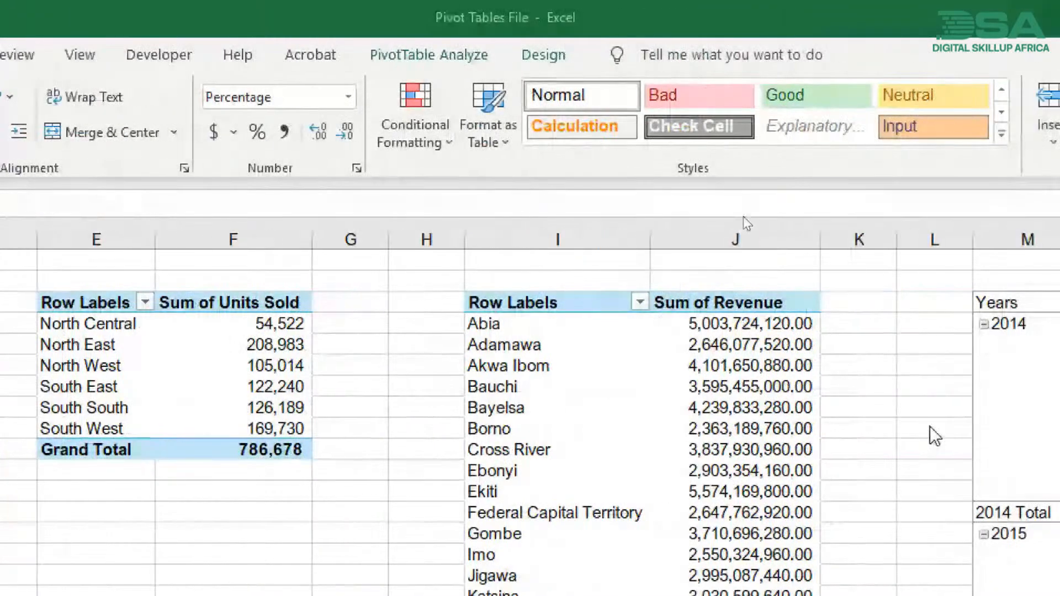
- Examine the 2014 Sum of Revenue and Min of Revenue 2 values by model in the Years and Model pivot table
{"action": "scroll", "coordinate": [717, 460], "scroll_direction": "right", "scroll_amount": 9}
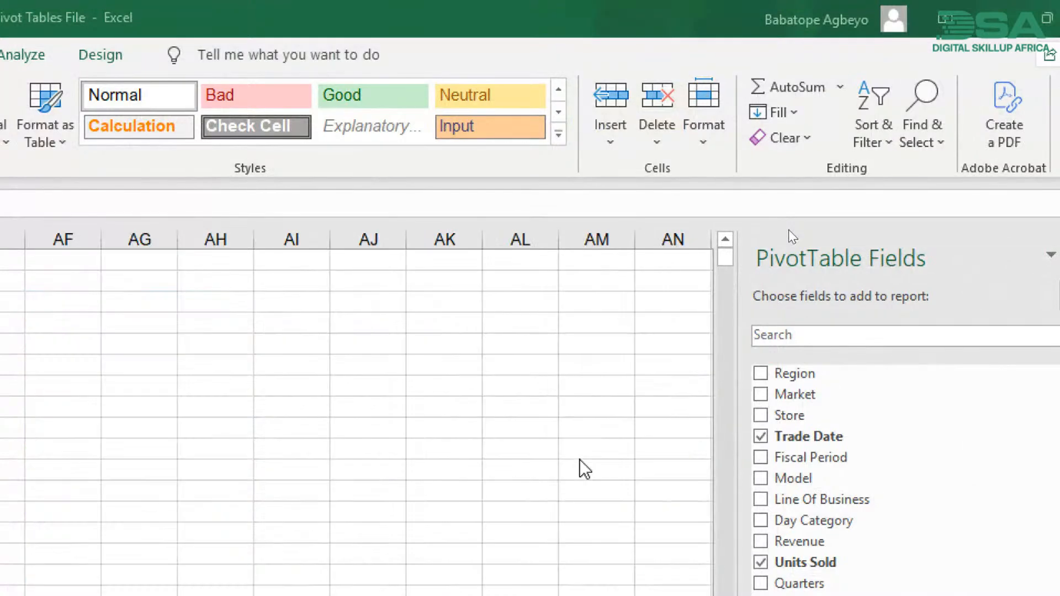
{"action": "scroll", "coordinate": [660, 470], "scroll_direction": "left", "scroll_amount": 8}
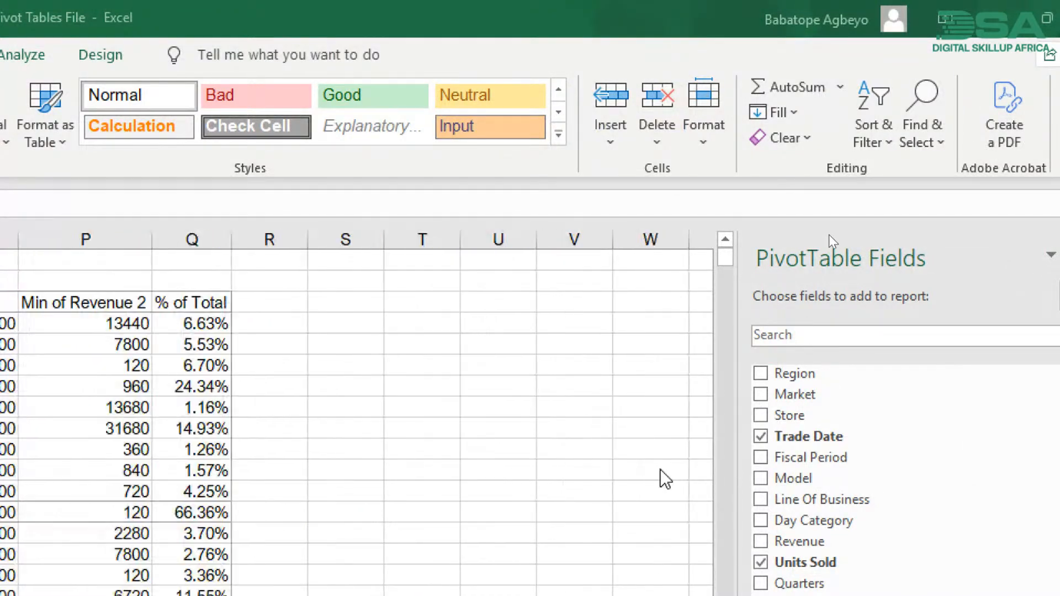
{"action": "scroll", "coordinate": [665, 479], "scroll_direction": "left", "scroll_amount": 7}
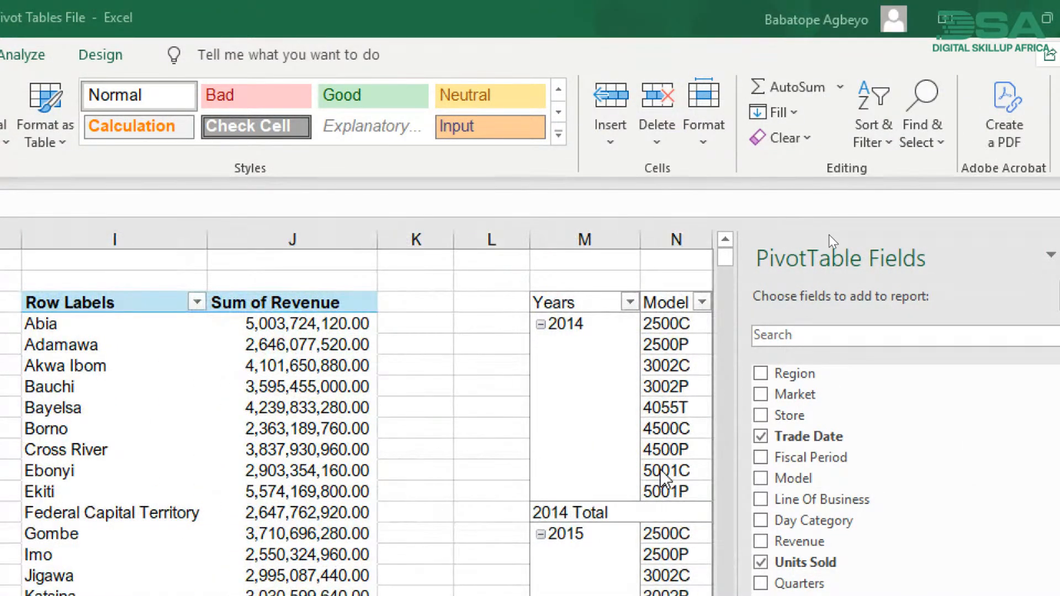
{"action": "scroll", "coordinate": [665, 479], "scroll_direction": "right", "scroll_amount": 7}
{"action": "scroll", "coordinate": [665, 479], "scroll_direction": "right", "scroll_amount": 1}
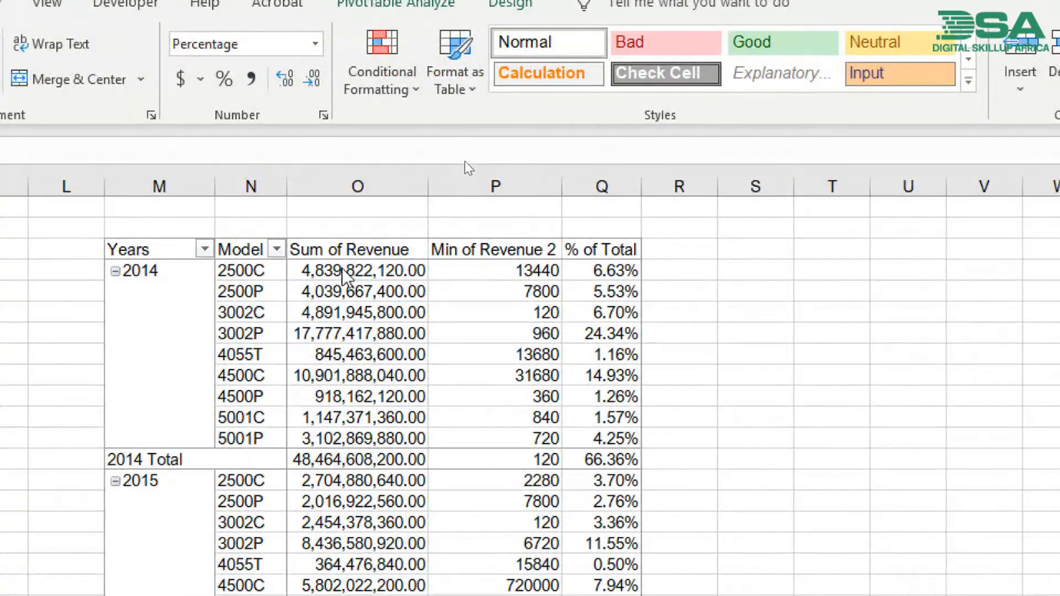
{"action": "left_click_drag", "start_coordinate": [343, 273], "coordinate": [374, 435]}
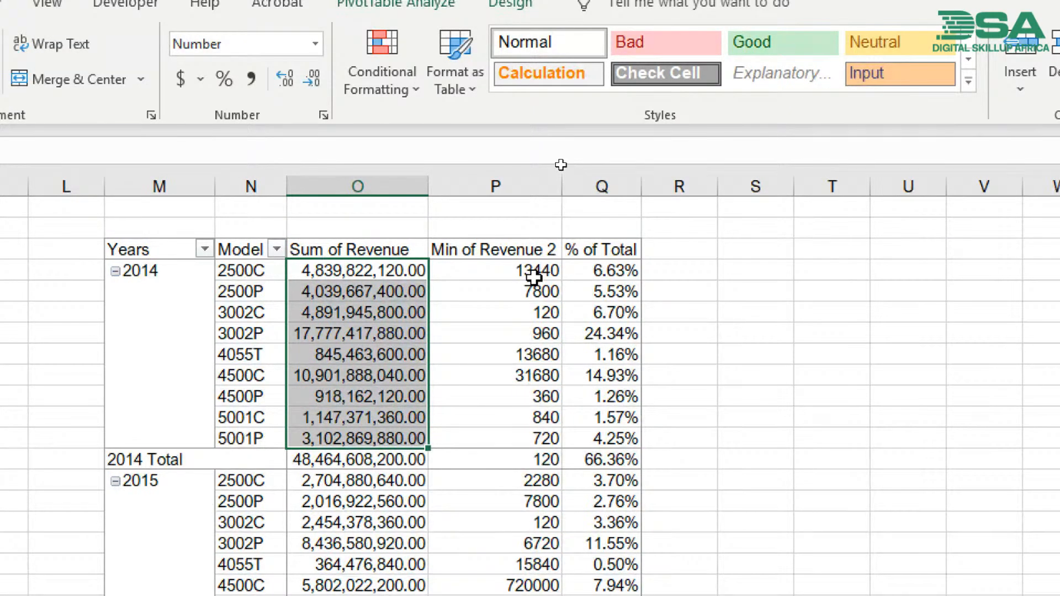
{"action": "left_click", "coordinate": [538, 275]}
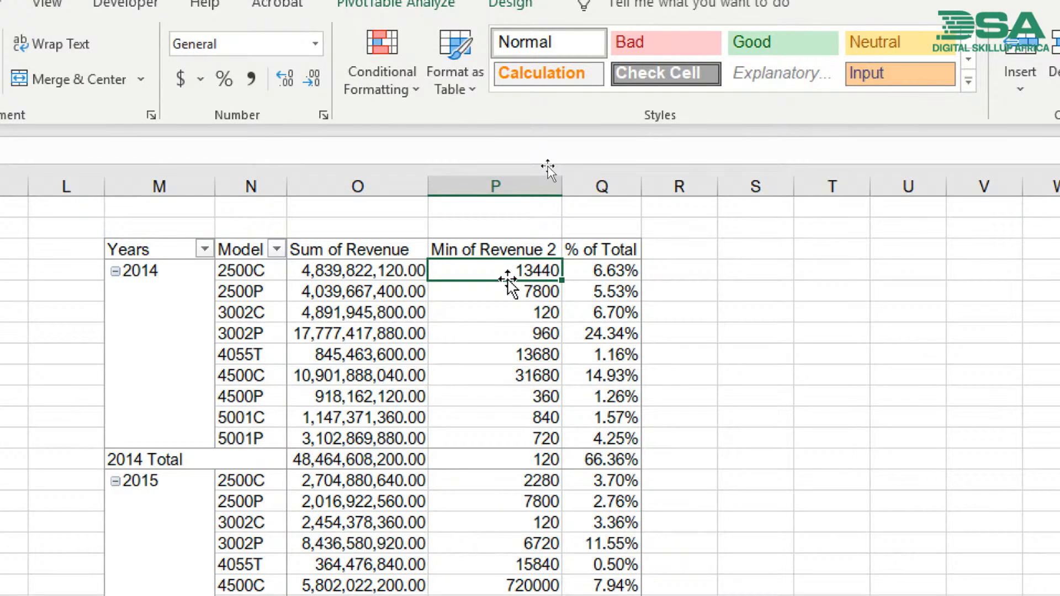
{"action": "mouse_move", "coordinate": [481, 271]}
{"action": "left_click", "coordinate": [220, 271]}
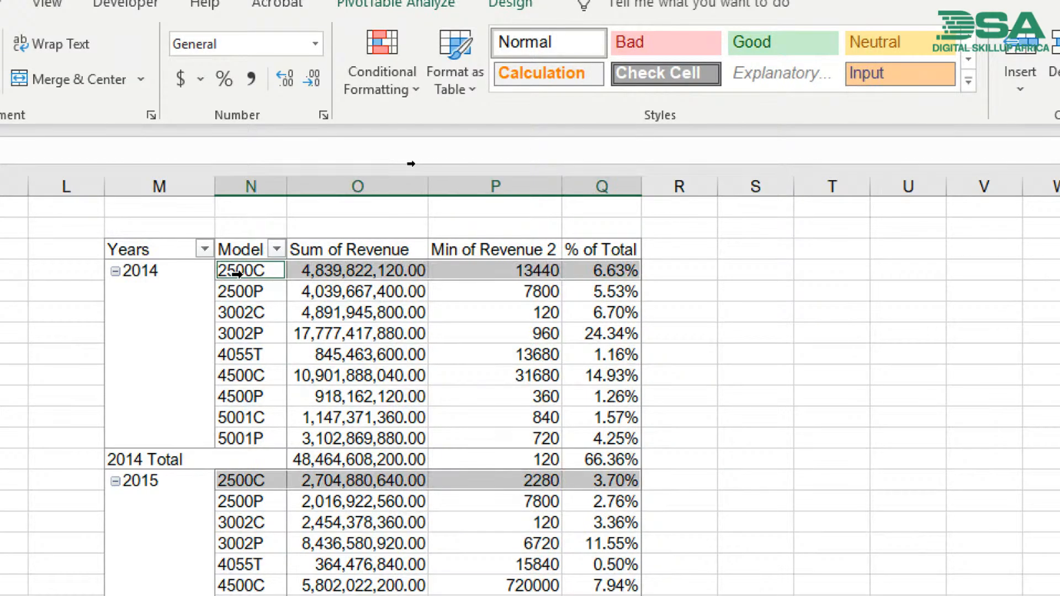
{"action": "left_click", "coordinate": [142, 272]}
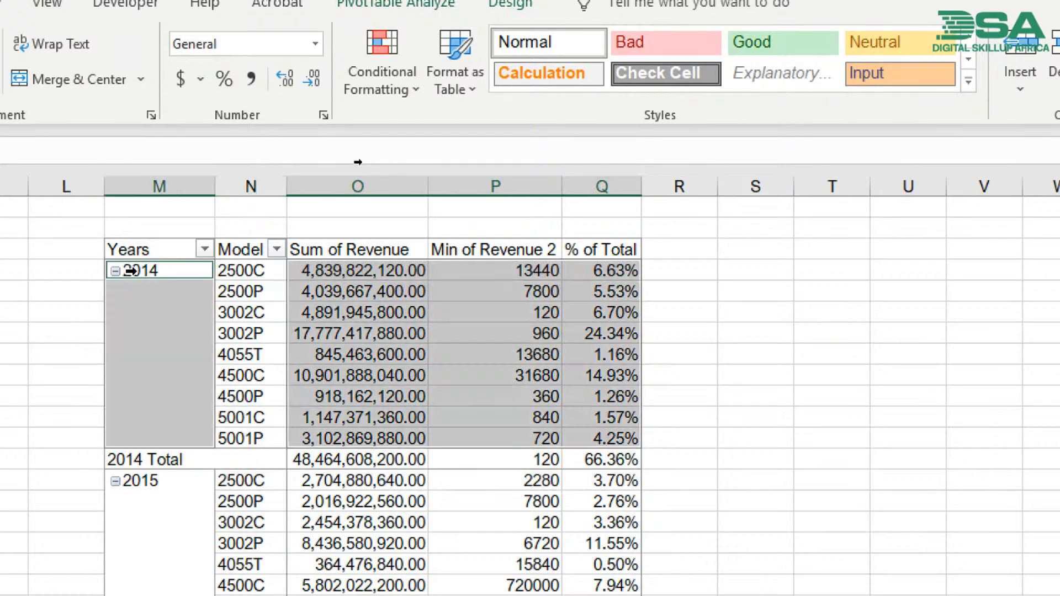
{"action": "left_click", "coordinate": [258, 275]}
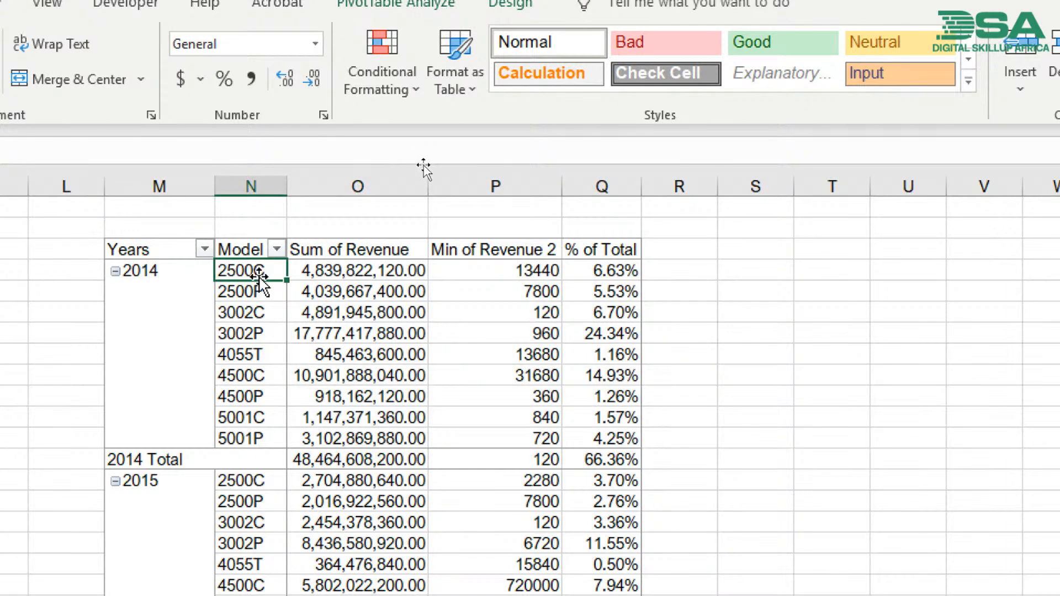
- Examine the minimum revenue in the 2014 Total row against the model minimums above it
{"action": "left_click", "coordinate": [515, 464]}
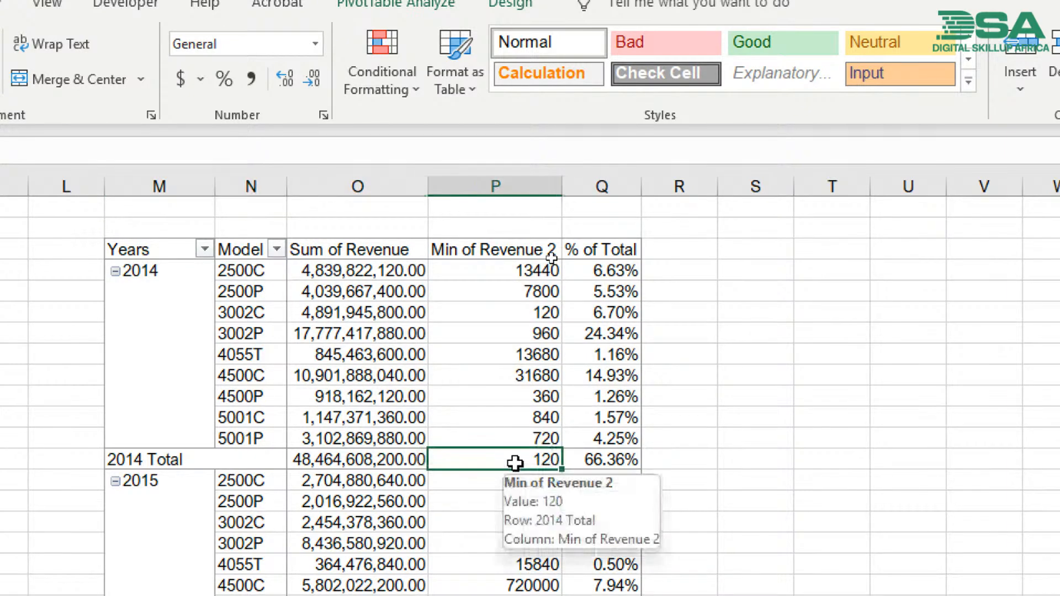
{"action": "left_click", "coordinate": [145, 461]}
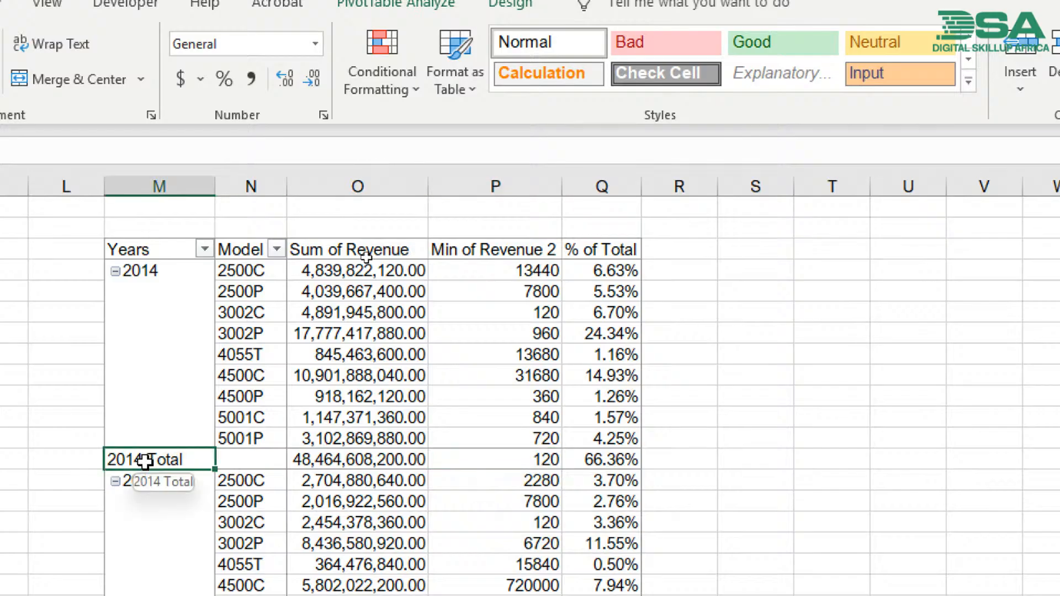
{"action": "left_click", "coordinate": [494, 463]}
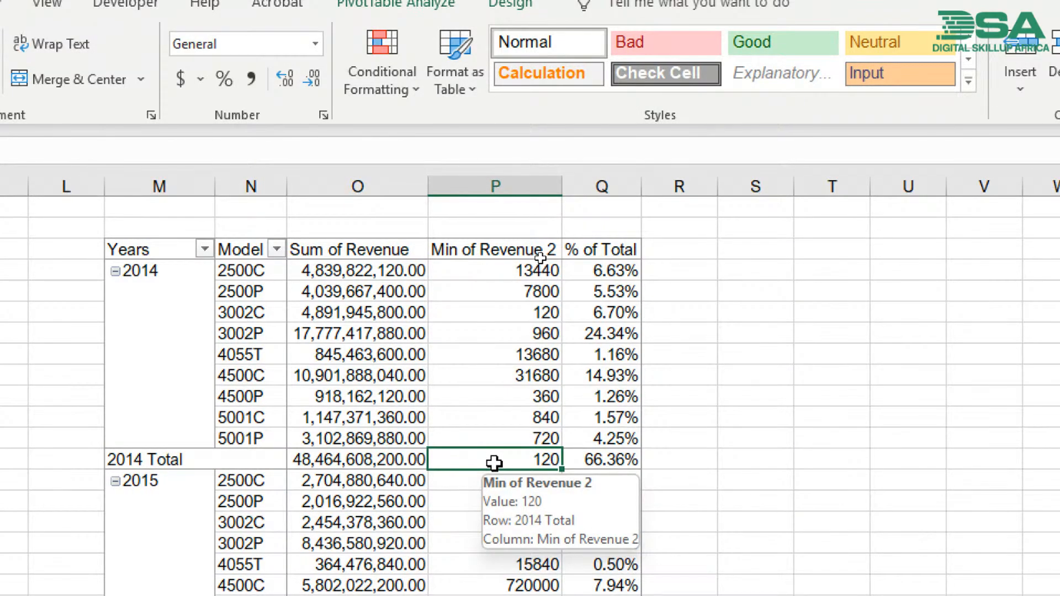
{"action": "left_click", "coordinate": [132, 458]}
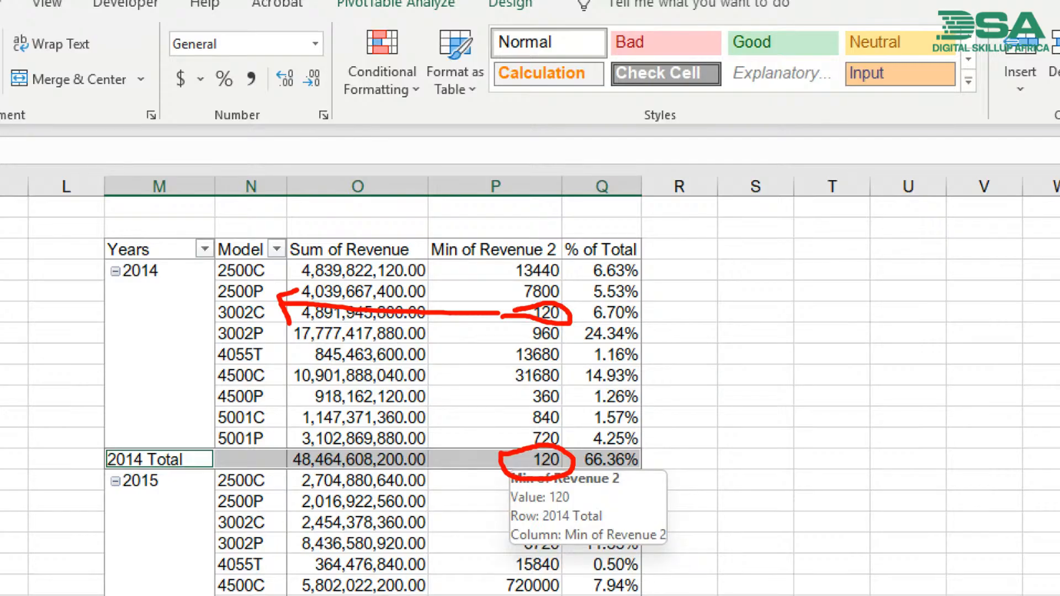
{"action": "key", "text": "Escape"}
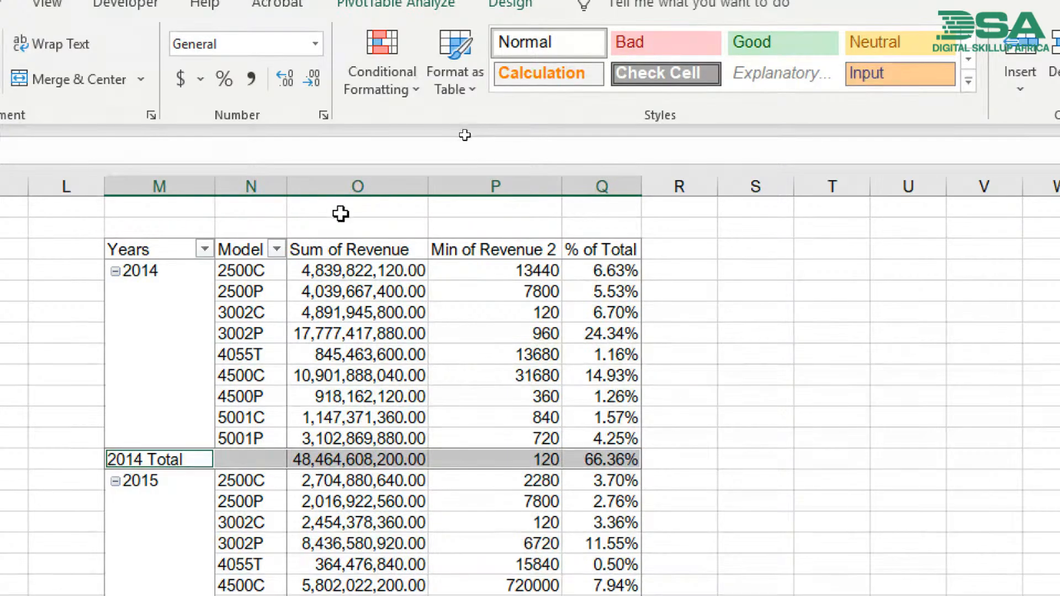
- Narrow column O of the Years and Model pivot table, and autofit it back to its revenue values
{"action": "left_click", "coordinate": [356, 270]}
{"action": "left_click_drag", "start_coordinate": [428, 178], "coordinate": [379, 177]}
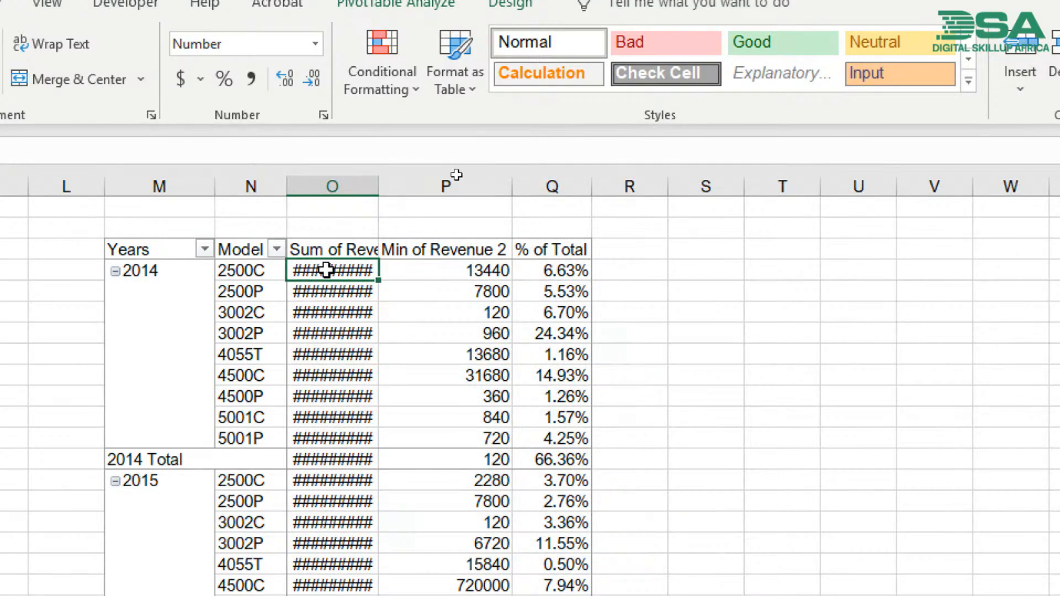
{"action": "mouse_move", "coordinate": [331, 440]}
{"action": "double_click", "coordinate": [377, 181]}
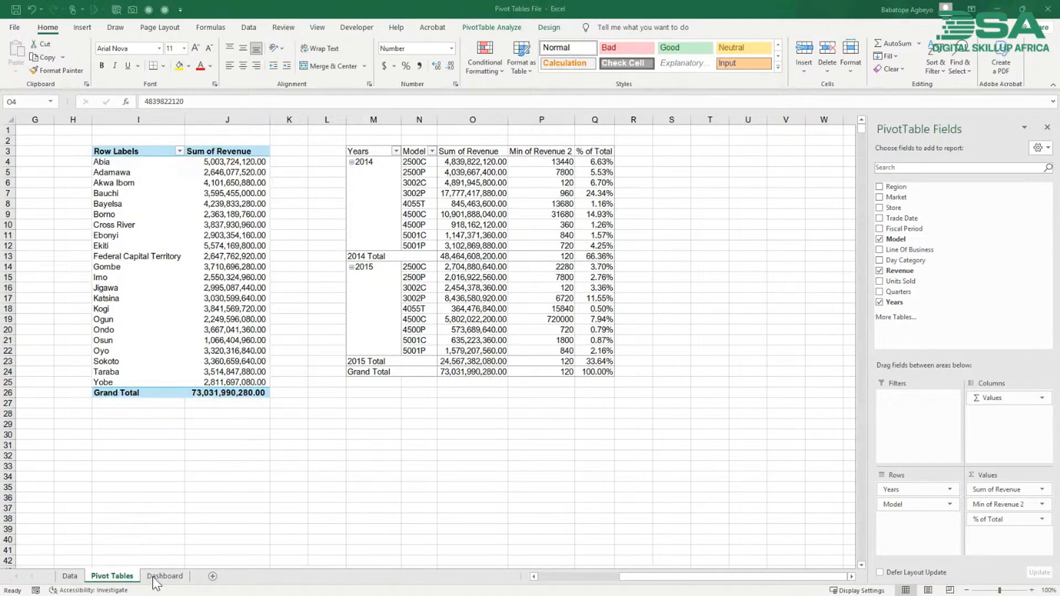
- Insert a default column PivotChart from the Sum of Revenue by market pivot table and view its Market field options
{"action": "left_click", "coordinate": [195, 372]}
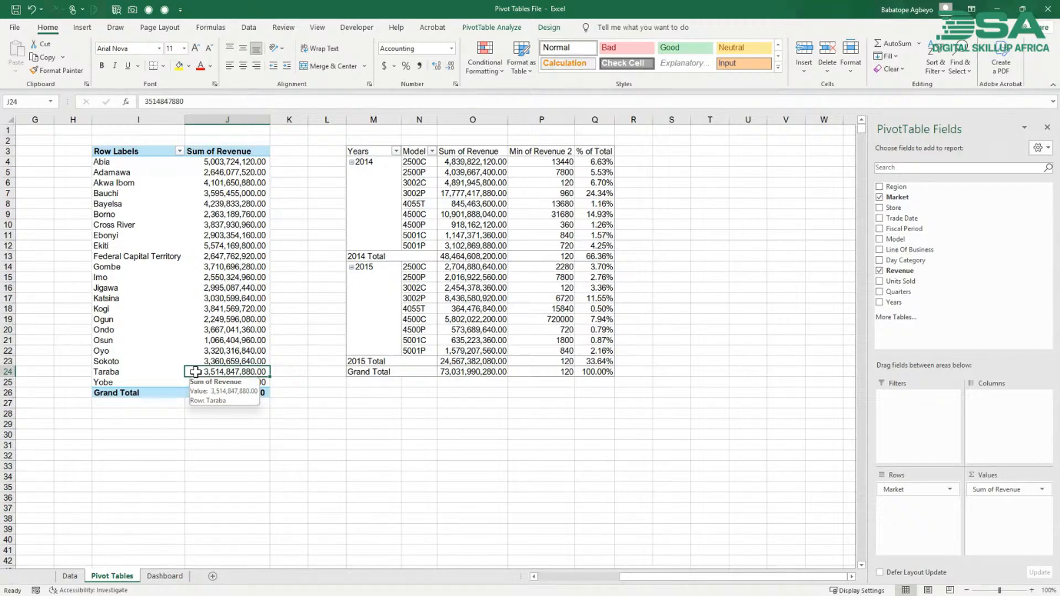
{"action": "key", "text": "alt+F1"}
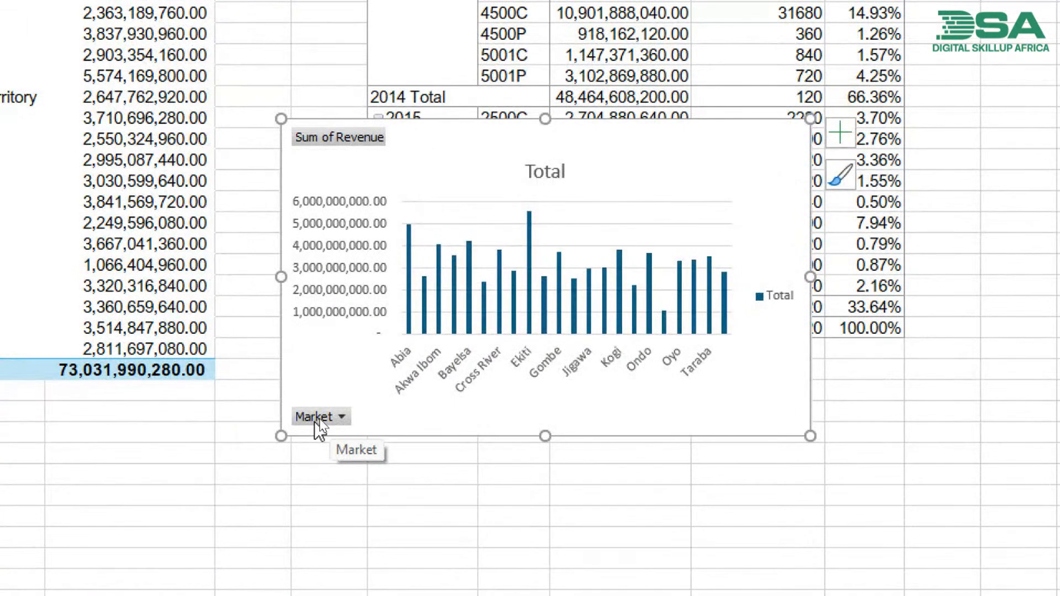
{"action": "right_click", "coordinate": [318, 426]}
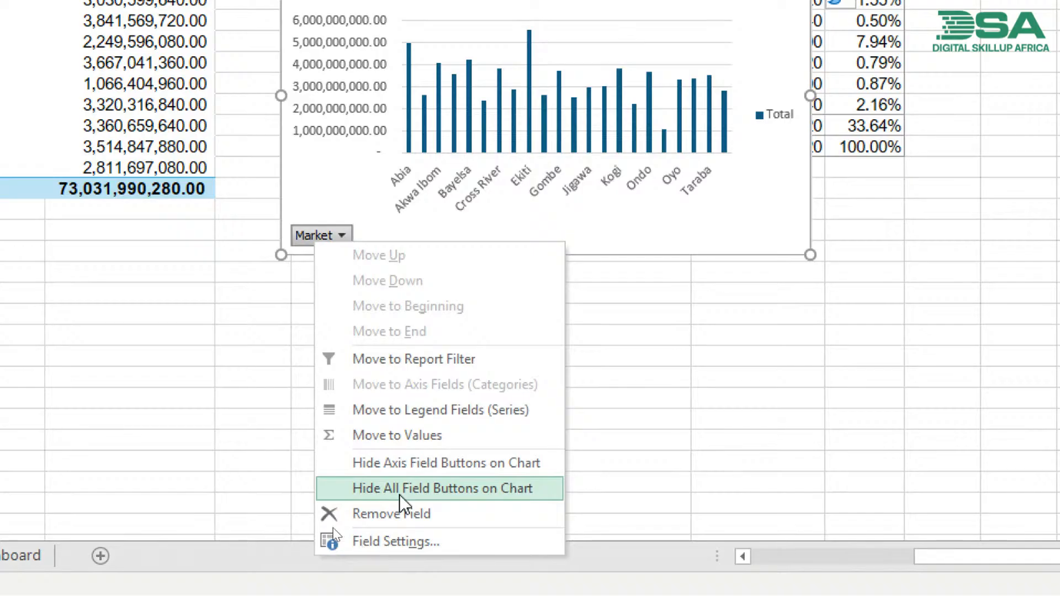
- Enter =ed in cell J35 below the Sum of Revenue by market pivot table
{"action": "left_click", "coordinate": [205, 379]}
{"action": "type", "text": "=e"}
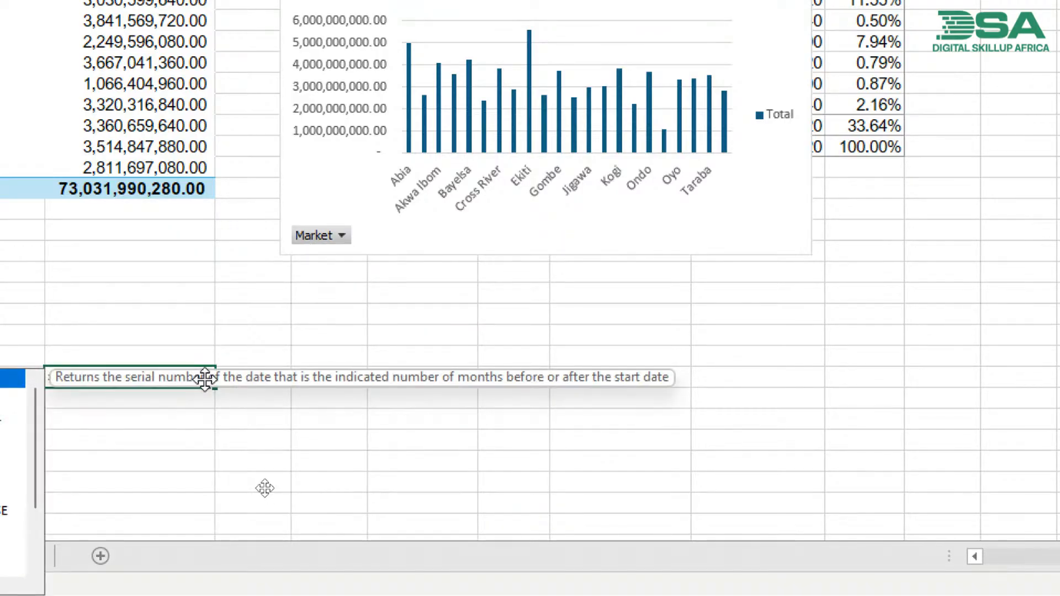
{"action": "type", "text": "d"}
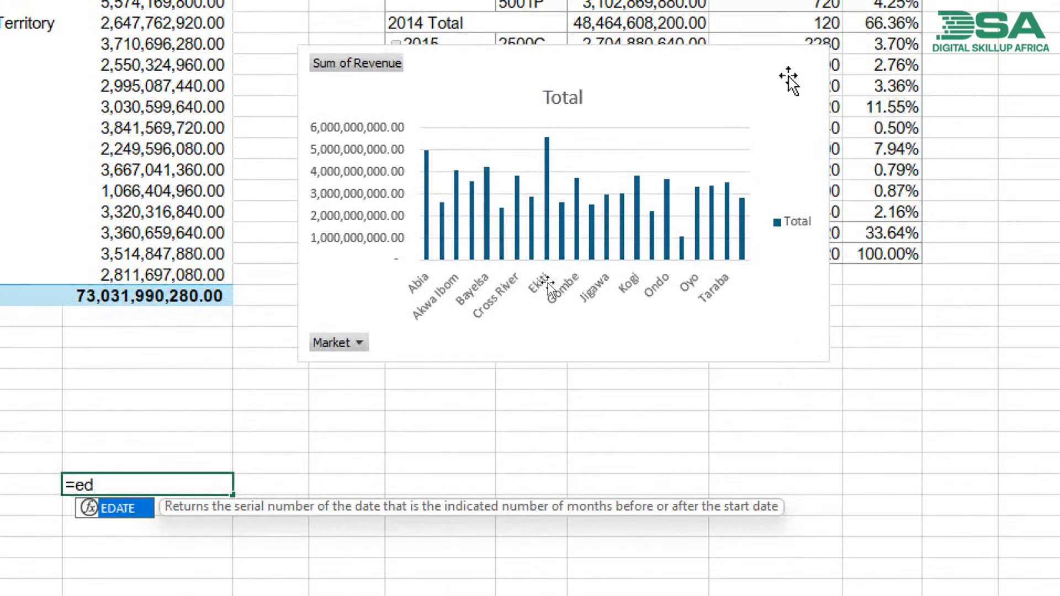
{"action": "key", "text": "Return"}
- Change the revenue by market PivotChart from clustered column to Pie
{"action": "left_click", "coordinate": [789, 80]}
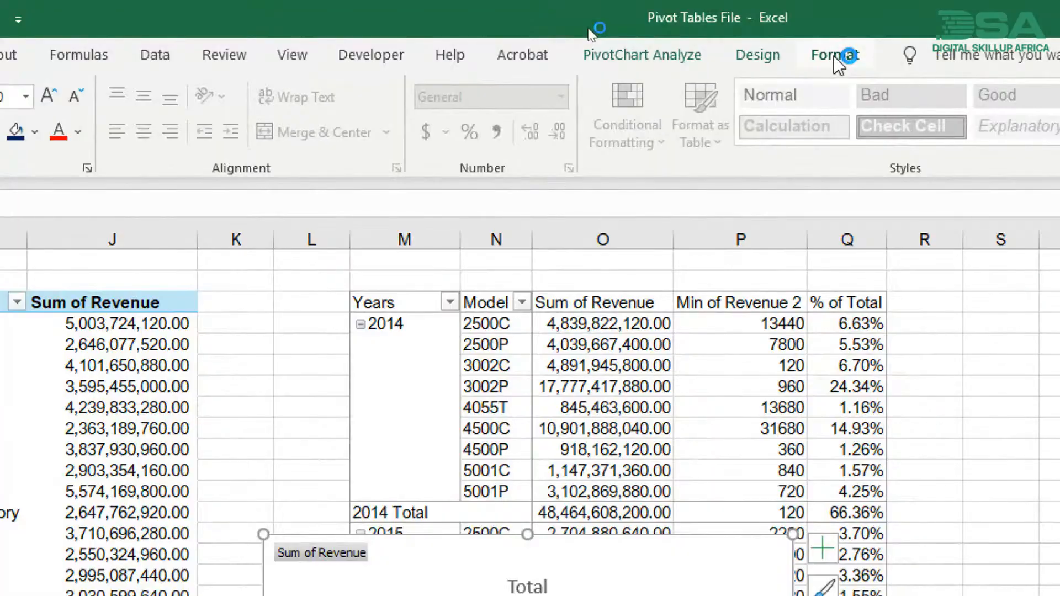
{"action": "left_click", "coordinate": [771, 60]}
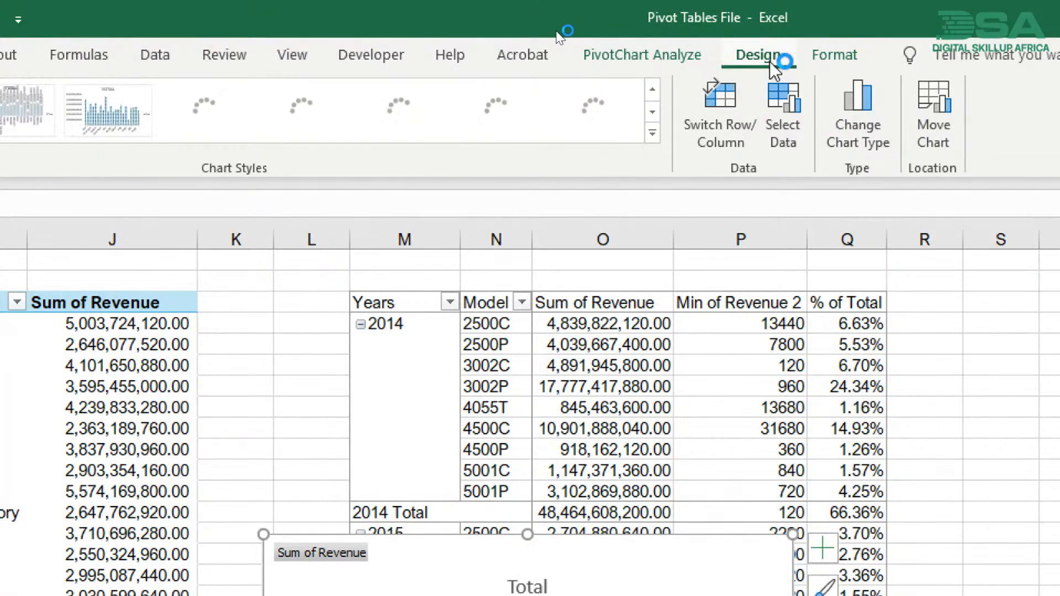
{"action": "left_click", "coordinate": [845, 113]}
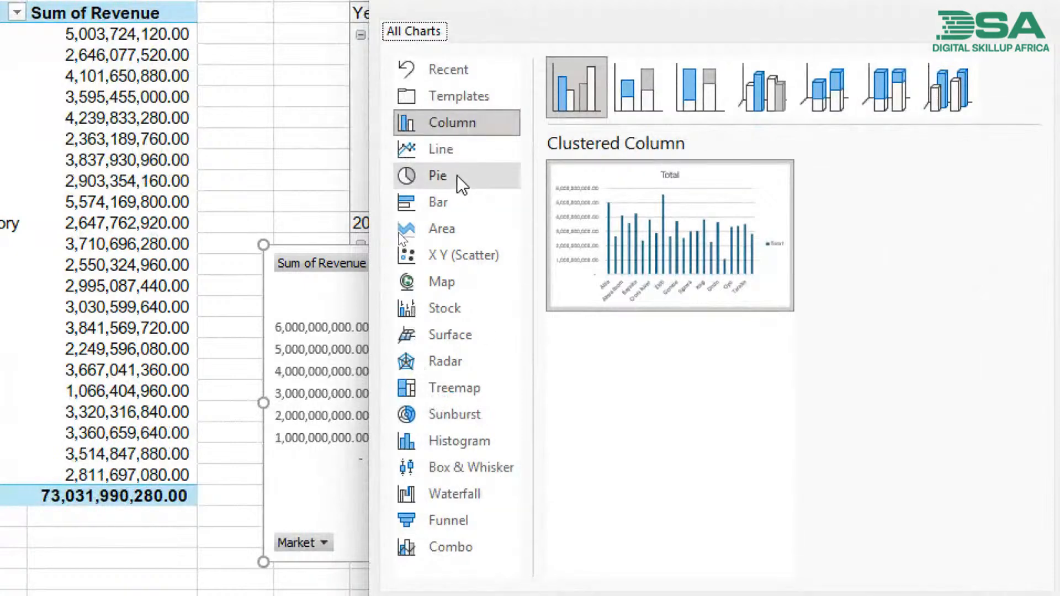
{"action": "left_click", "coordinate": [452, 465]}
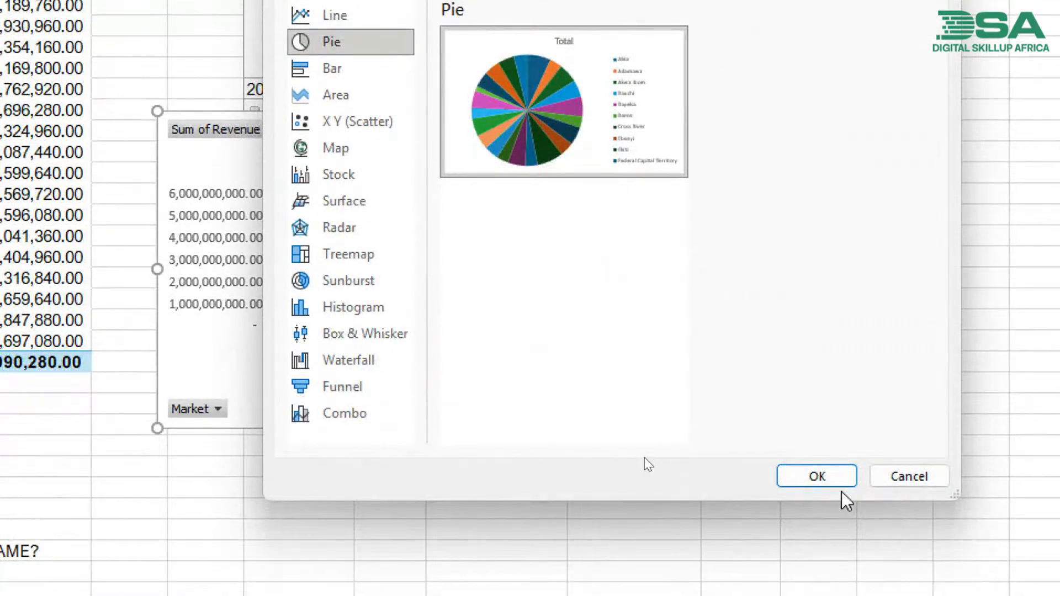
{"action": "left_click", "coordinate": [821, 483]}
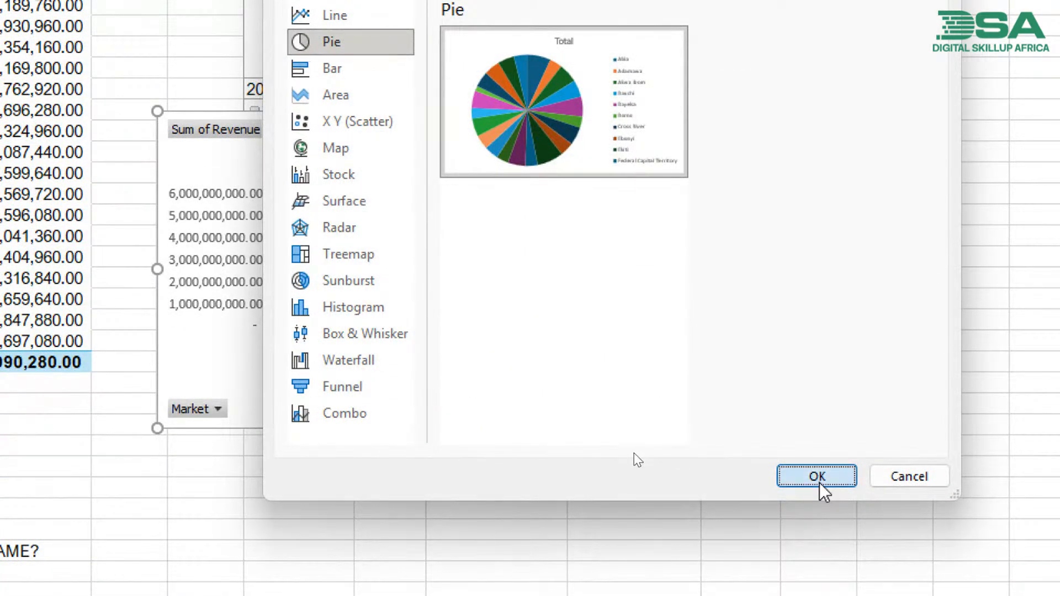
{"action": "mouse_move", "coordinate": [386, 343]}
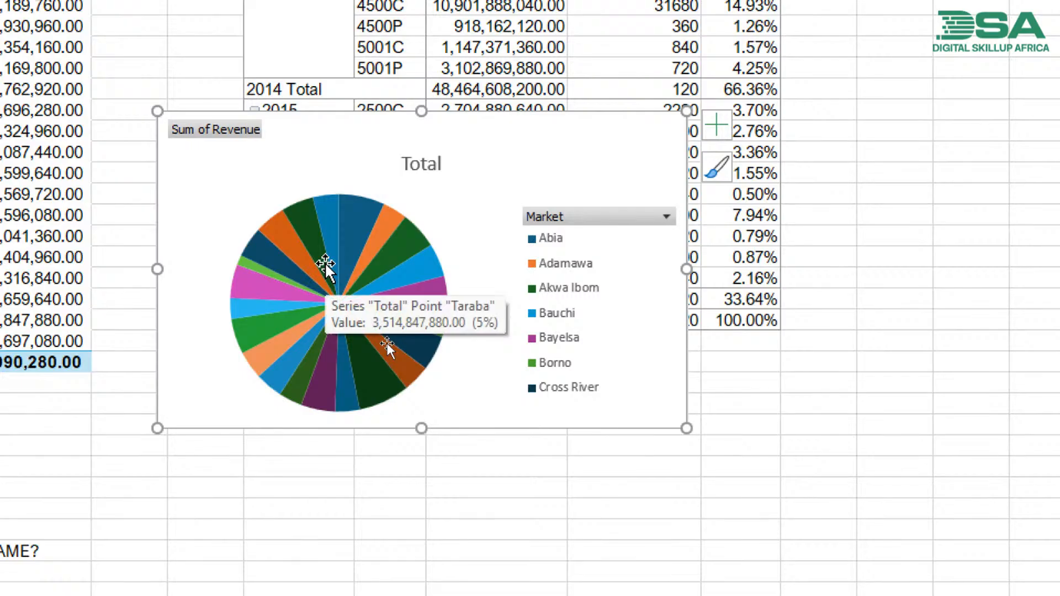